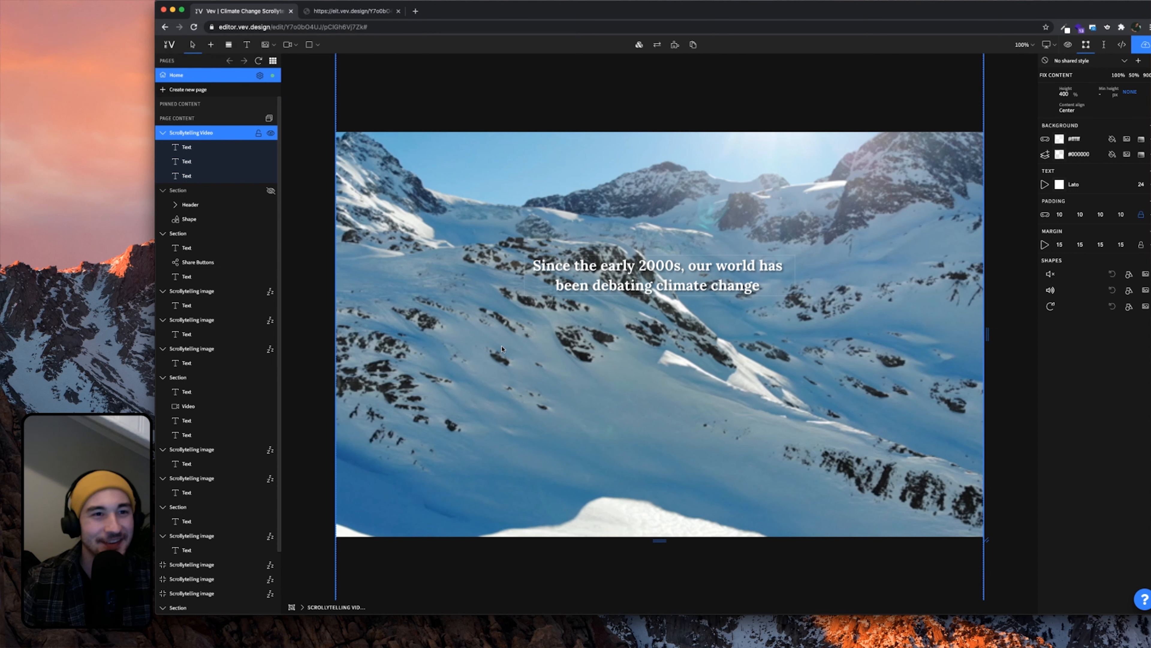
Rename the page from Hornswoggle to Home and title the project Stream
scroll(515, 352, "up", 1)
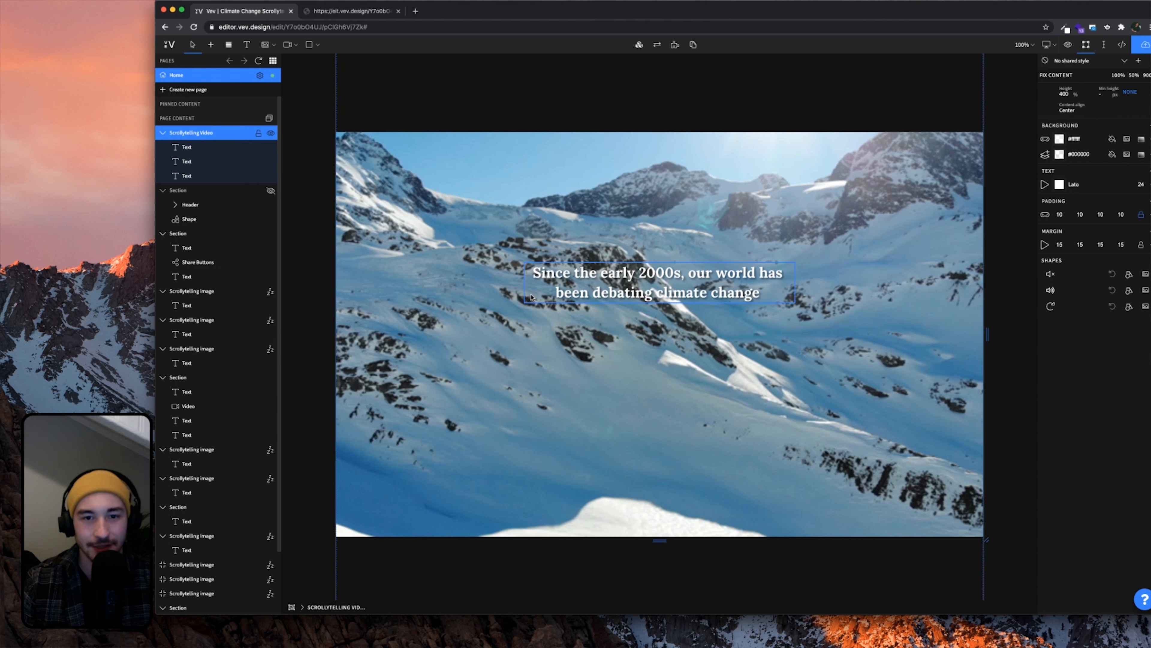
scroll(538, 358, "down", 20)
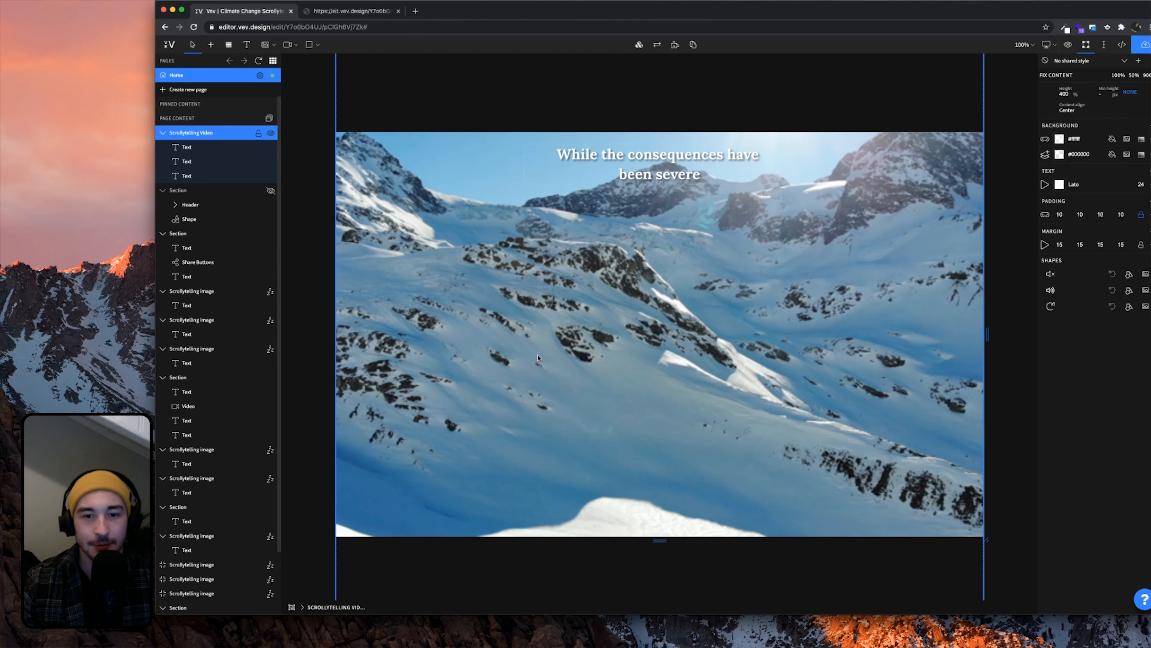
scroll(538, 358, "down", 5)
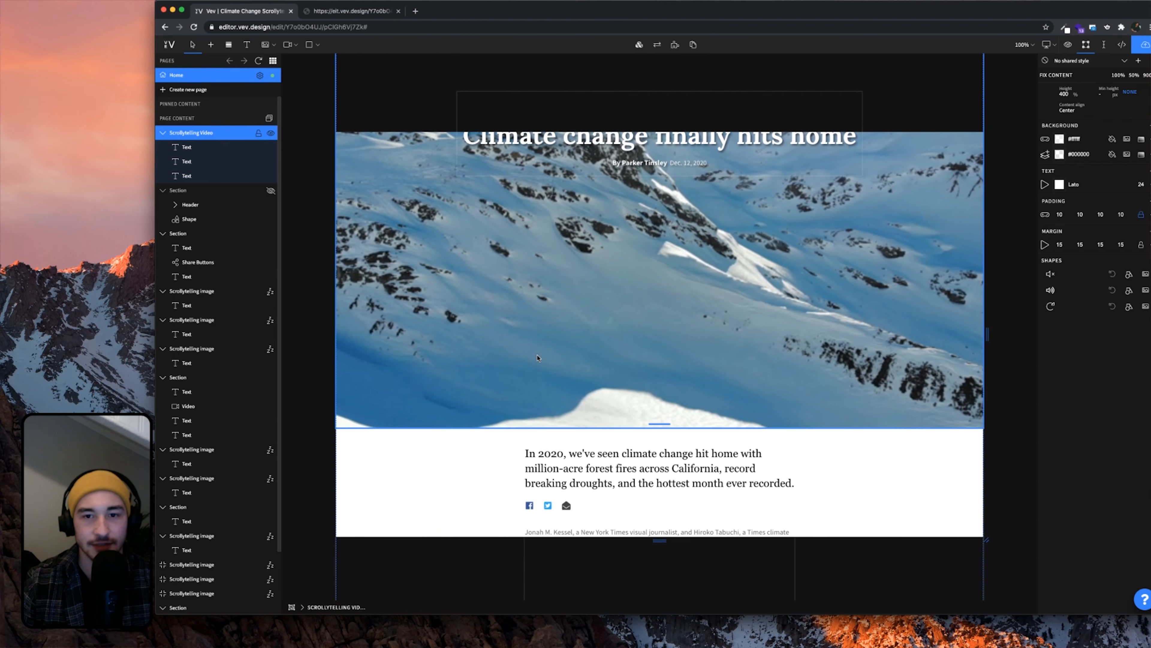
scroll(664, 313, "up", 6)
scroll(663, 313, "down", 10)
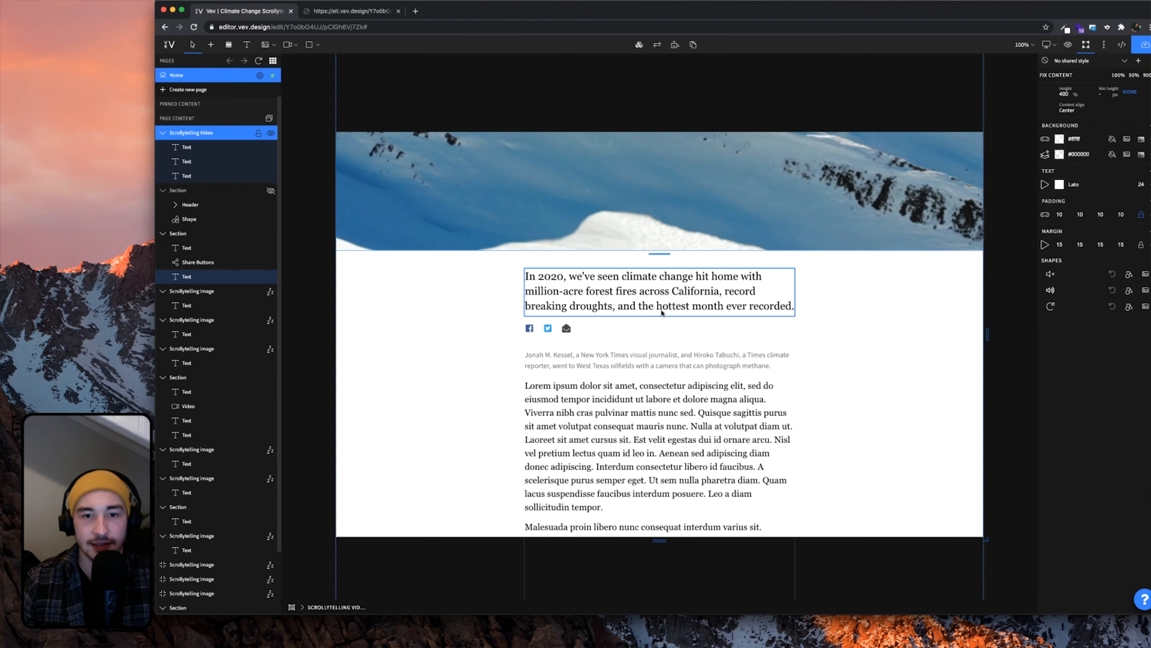
scroll(865, 329, "down", 10)
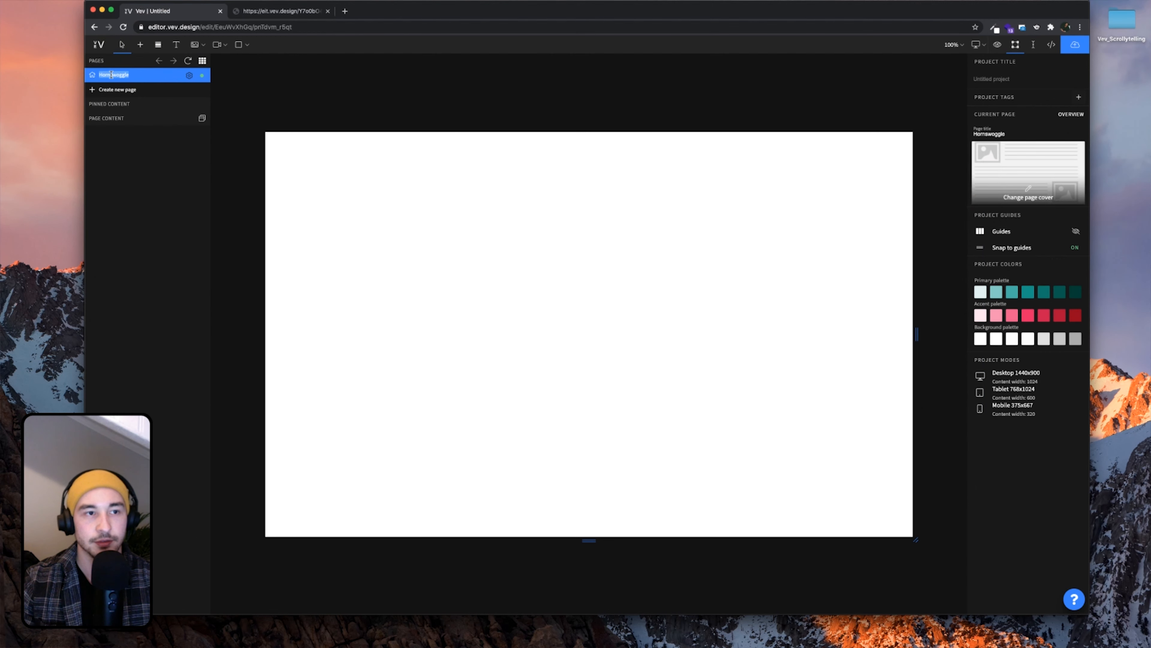
type("Home")
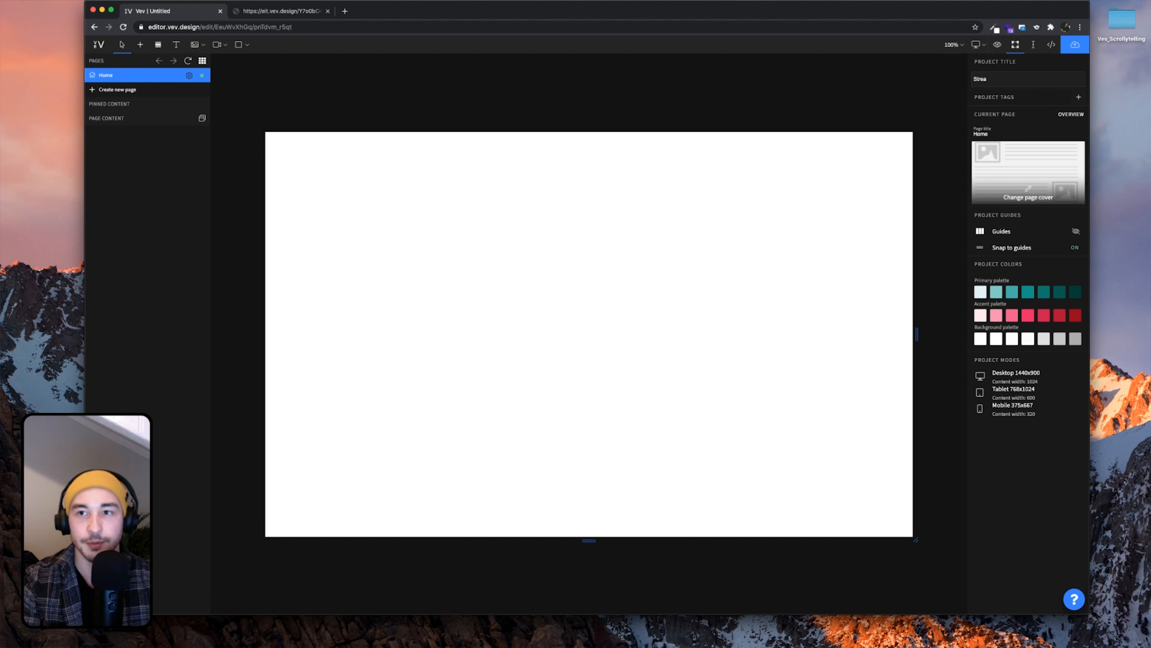
left_click(731, 91)
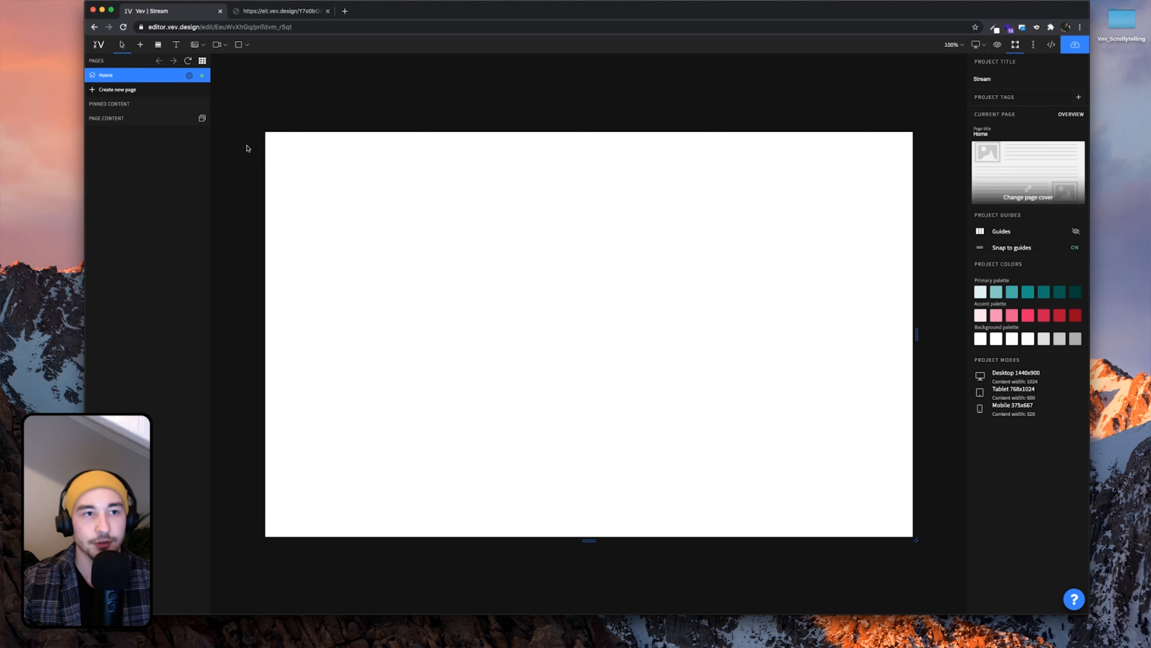
Search the section types for 'scroll' and add a Scrollytelling Video section to the page
left_click(140, 45)
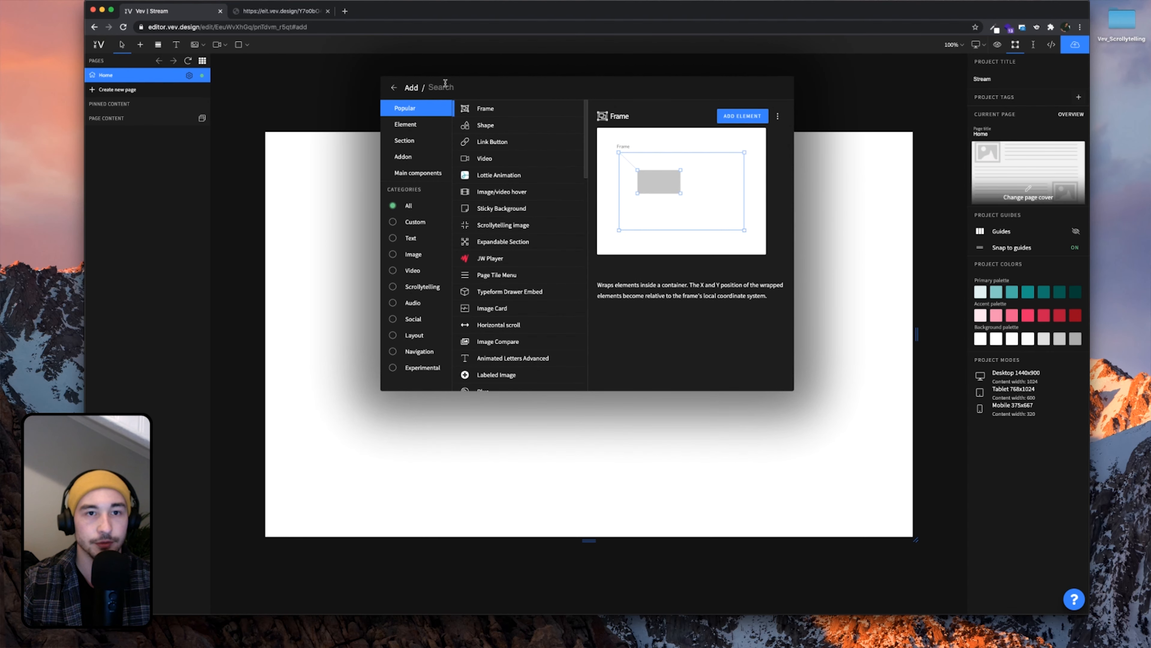
left_click(422, 141)
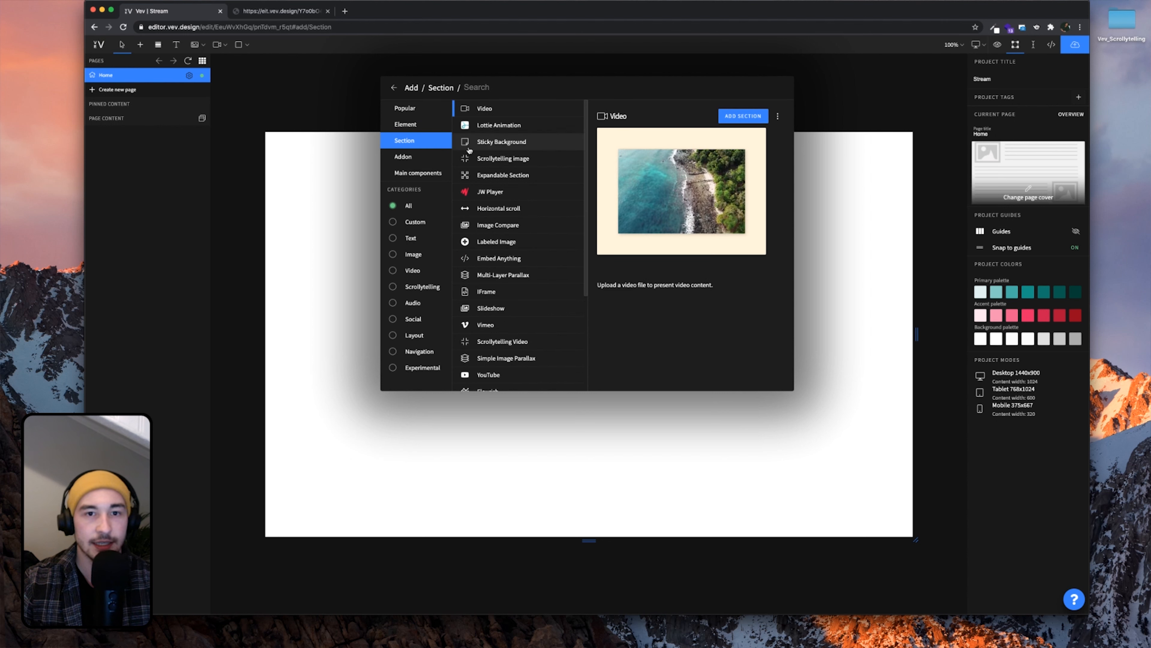
type("scro")
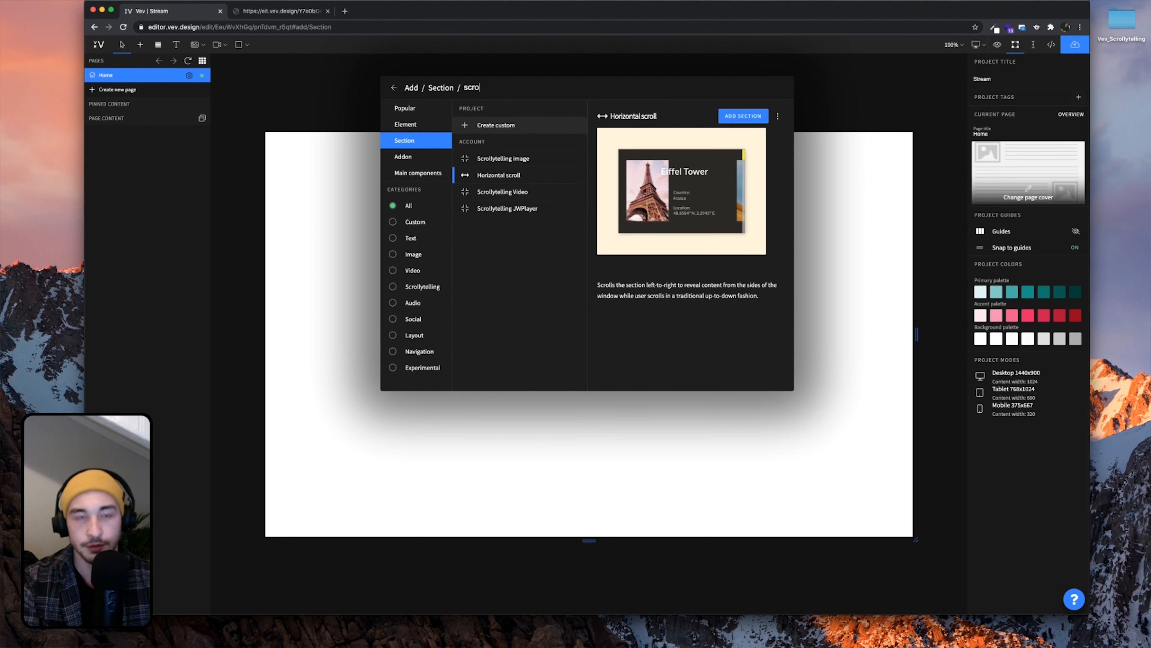
type("ll")
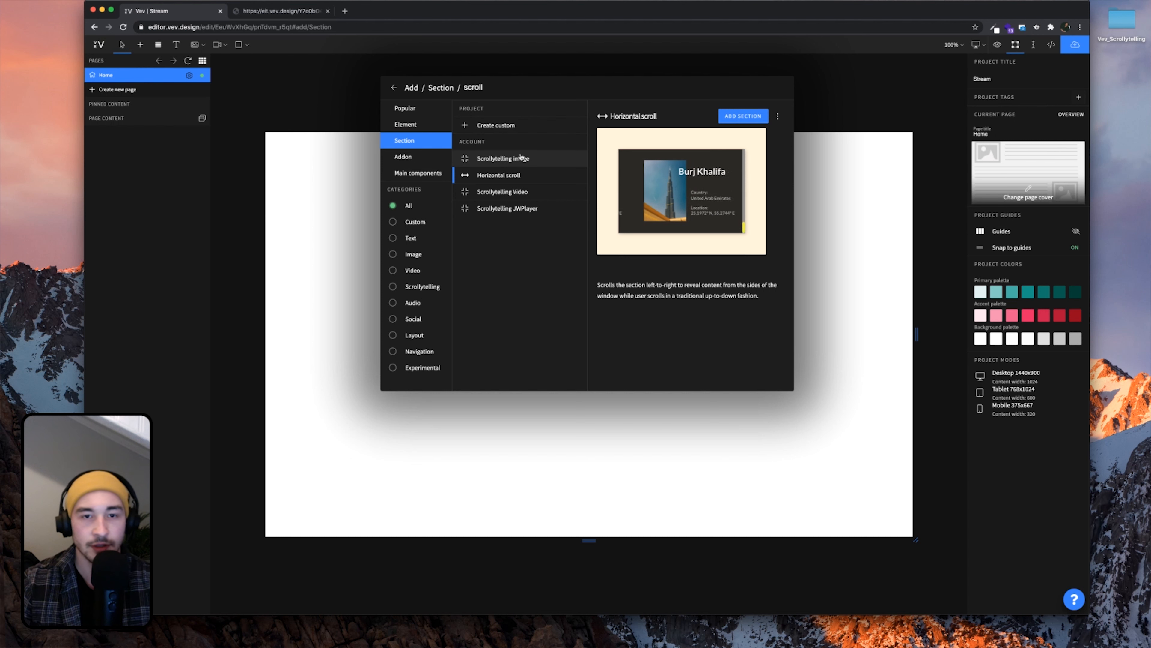
left_click(504, 192)
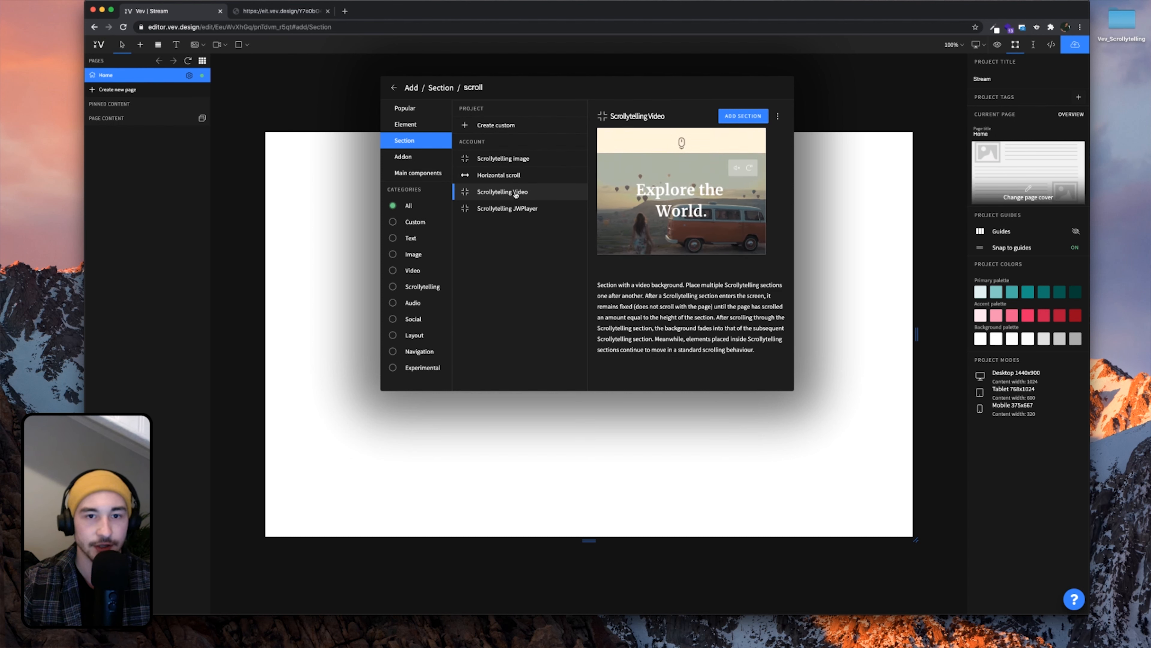
double_click(516, 194)
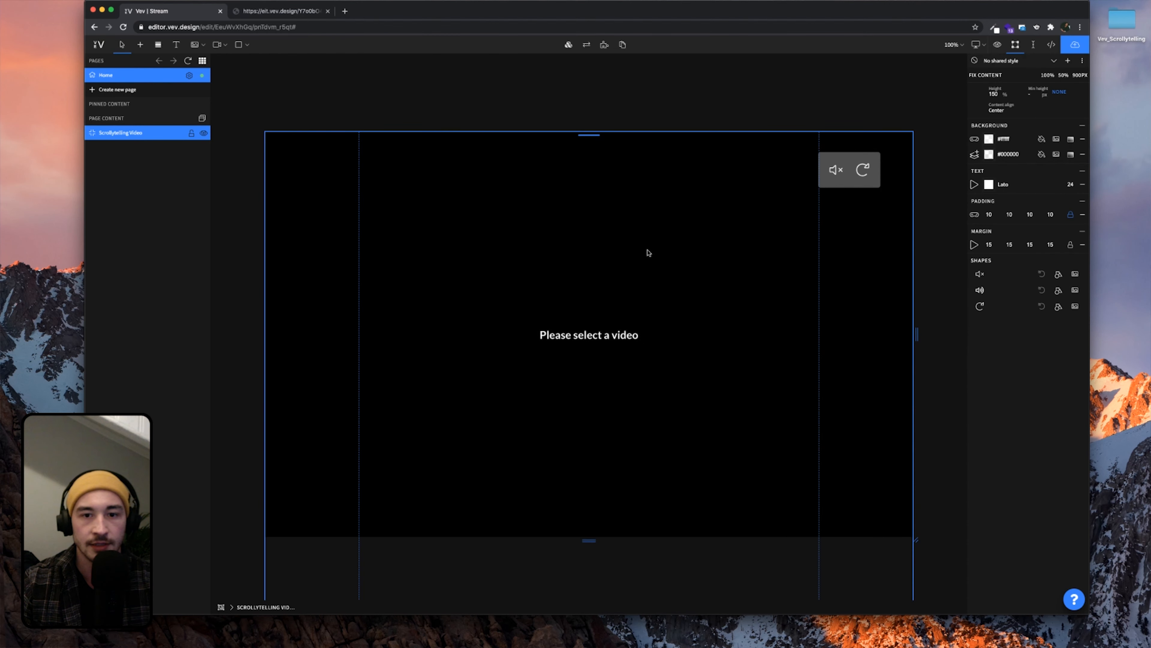
scroll(624, 365, "down", 2)
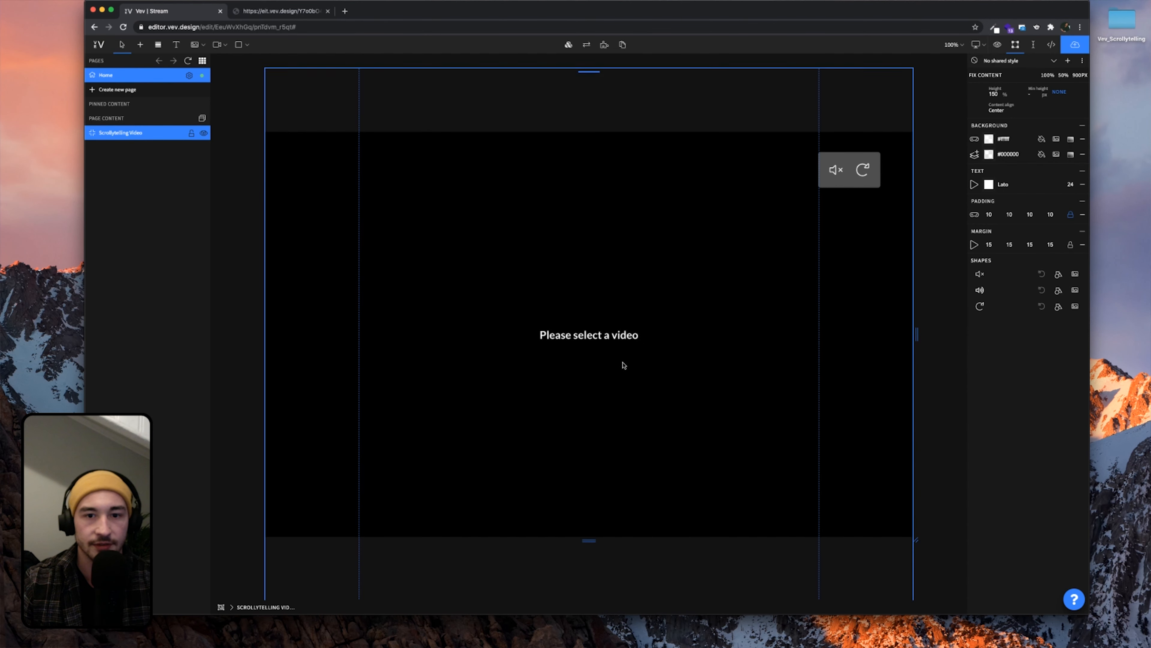
scroll(624, 365, "up", 3)
scroll(666, 365, "down", 1)
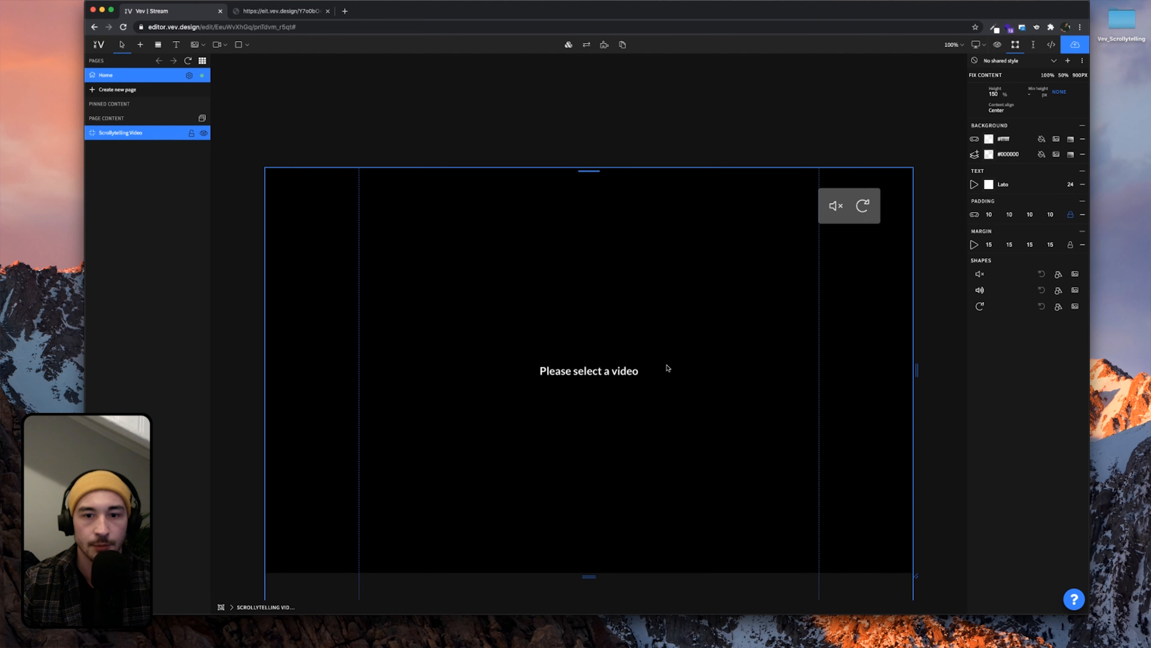
Start choosing the section's video and open the Vev_Scrollytelling asset folder
double_click(680, 366)
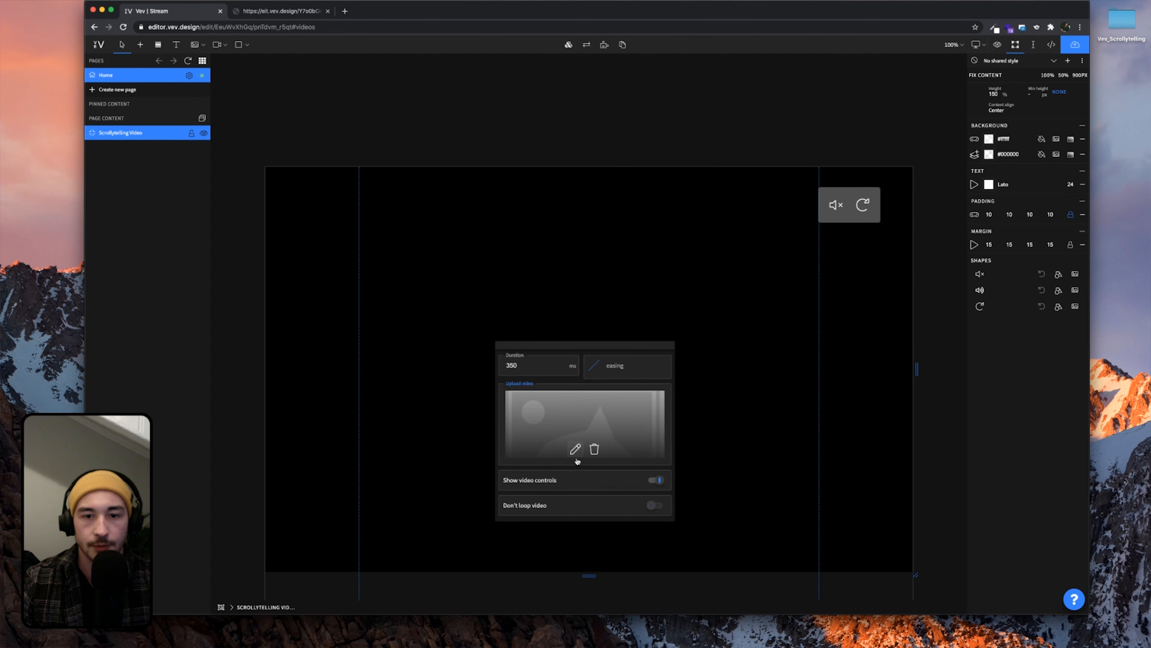
left_click(575, 449)
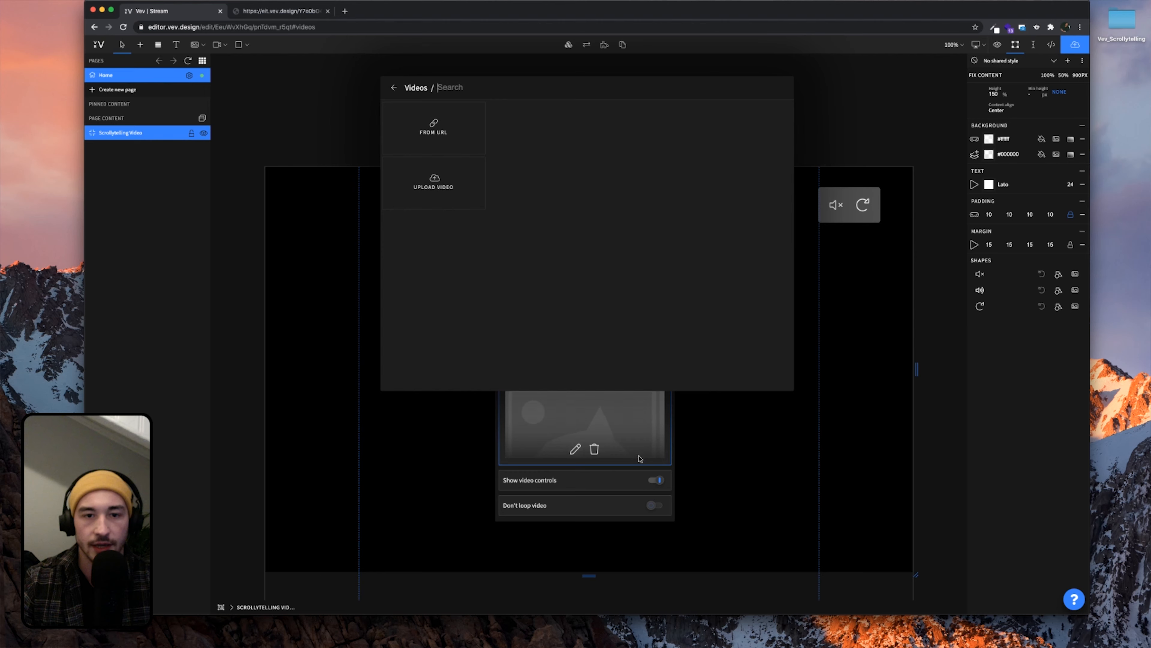
double_click(1130, 23)
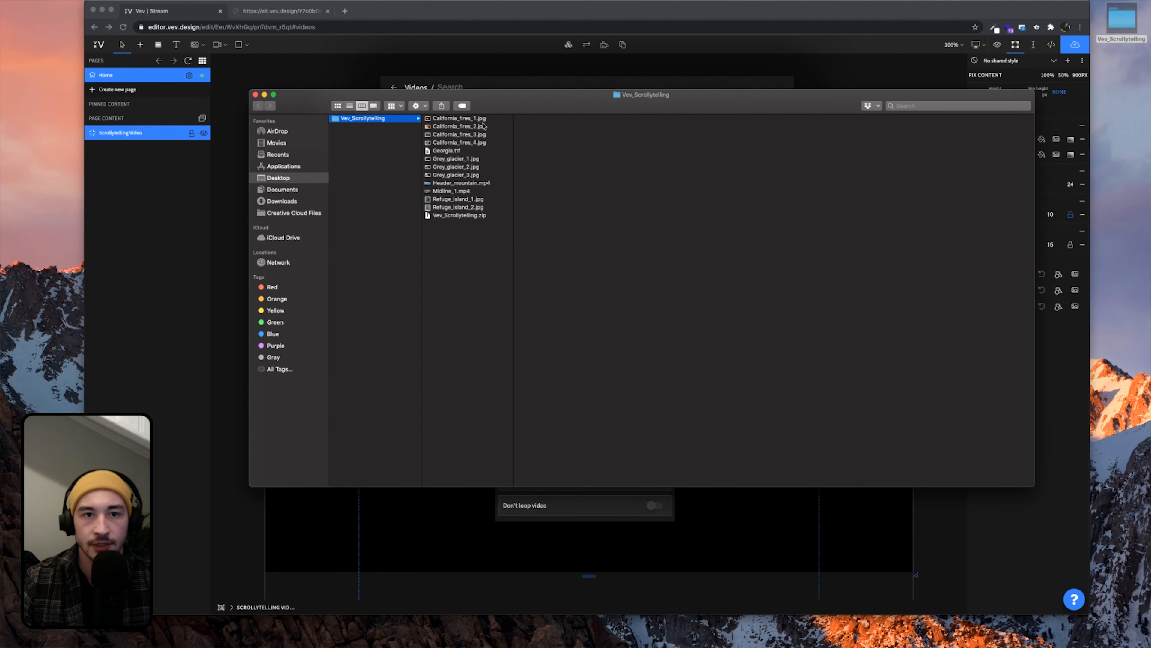
Preview California_fires_1.jpg, California_fires_4.jpg, Georgia.ttf and Grey_glacier_1.jpg in the asset folder
left_click(482, 120)
left_click(468, 142)
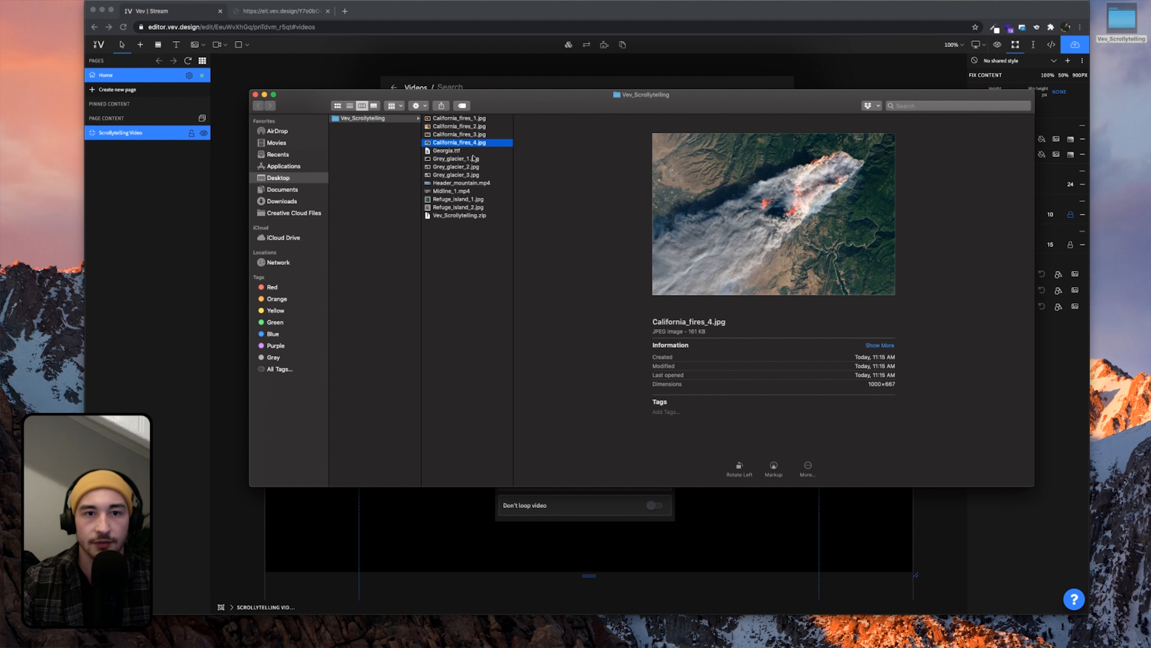
left_click(460, 151)
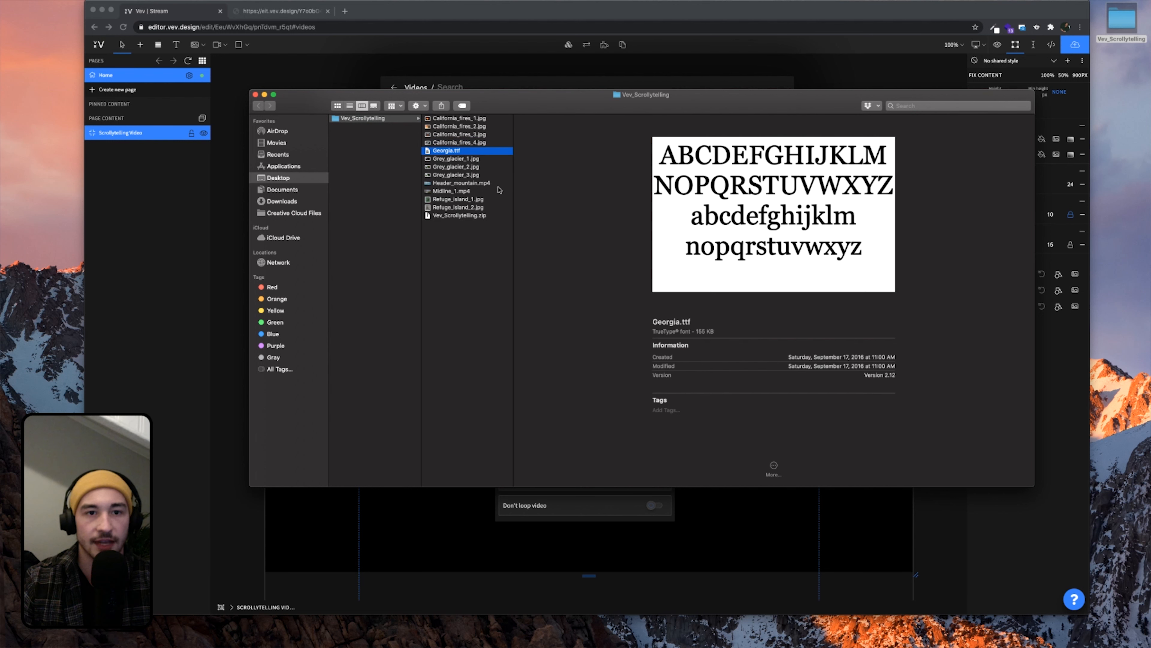
left_click(477, 159)
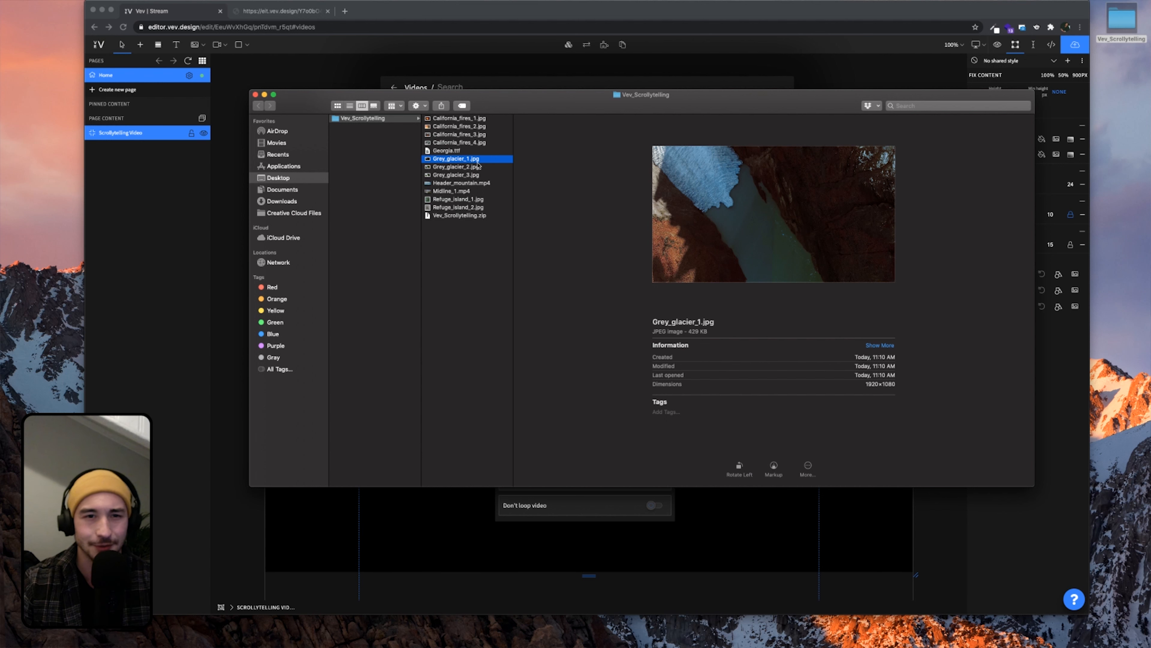
Drag Header_mountain.mp4 from Finder into the Videos dialog to upload it
left_click(471, 183)
left_click_drag(529, 103, 910, 112)
left_click_drag(840, 192, 544, 154)
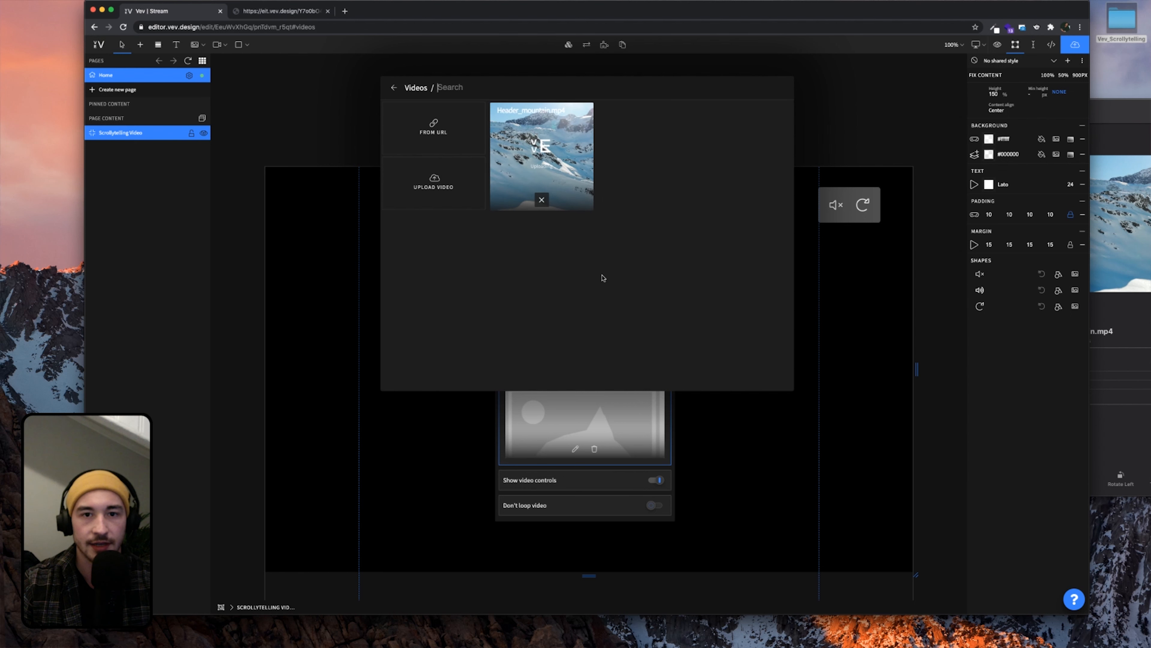
Close the Videos library, then open and dismiss the video section's settings popup
left_click(854, 134)
double_click(733, 366)
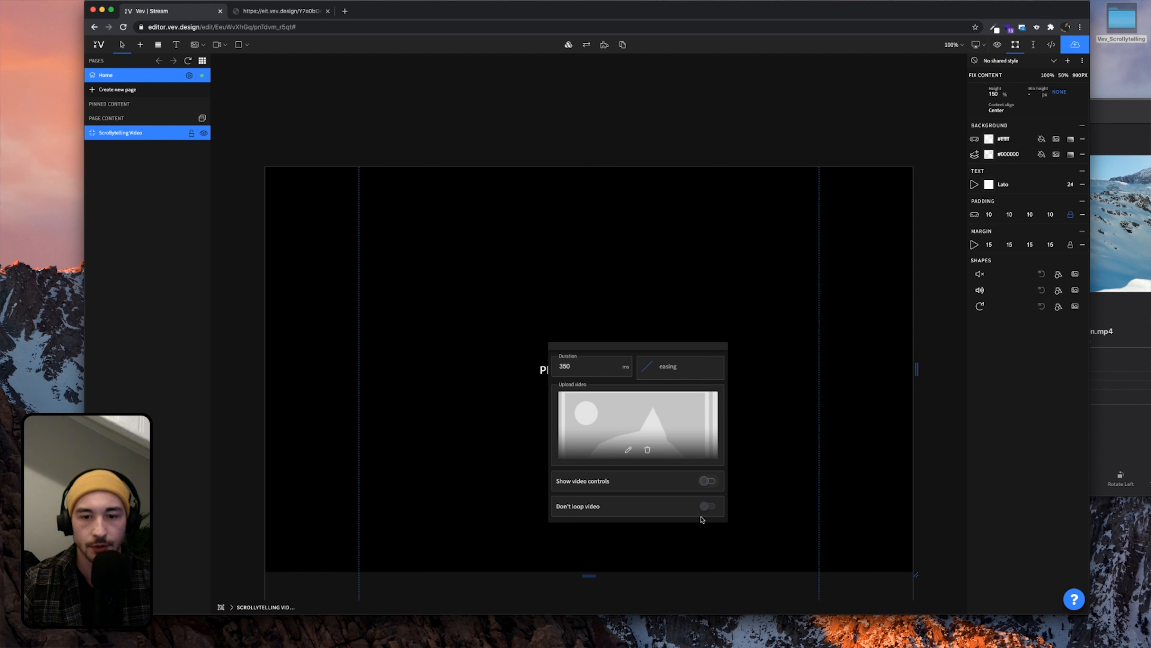
left_click(831, 494)
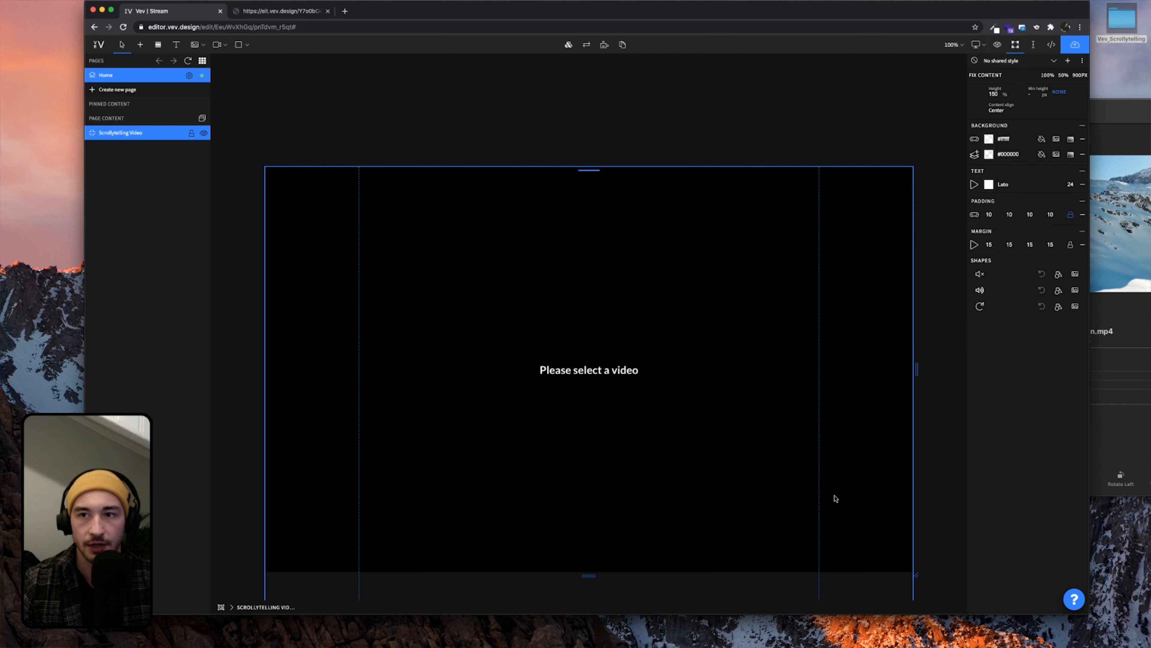
scroll(707, 389, "down", 2)
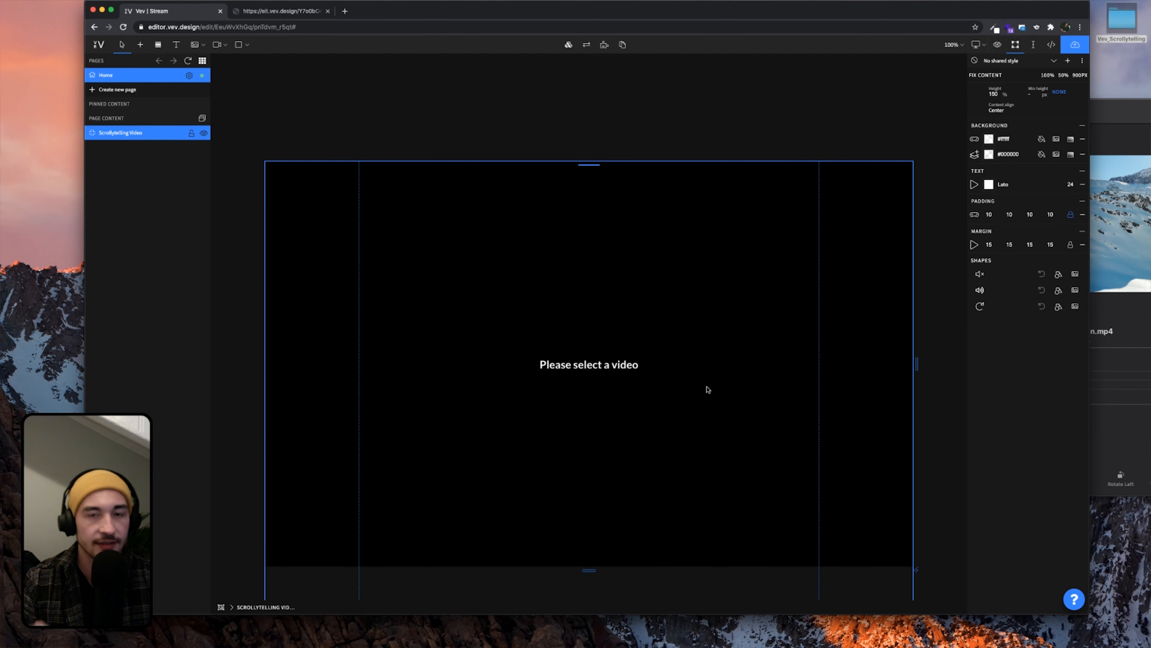
Scroll through the published example page, then return to the 'Vev | Stream' editor tab
left_click(297, 14)
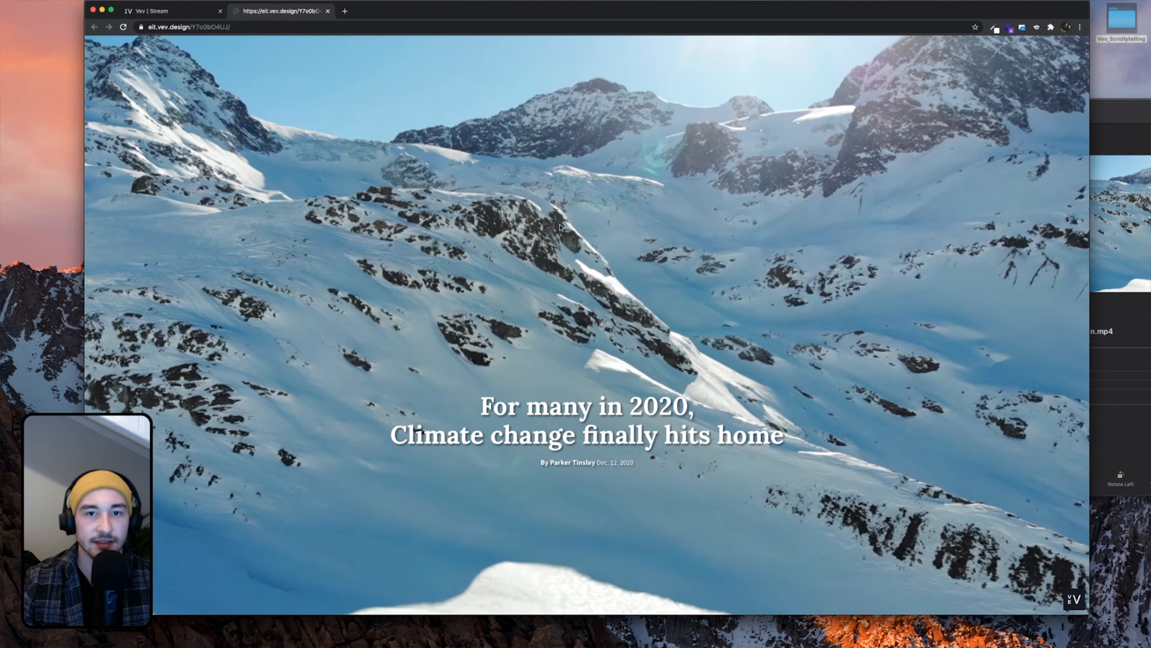
scroll(560, 229, "down", 5)
scroll(561, 229, "up", 1)
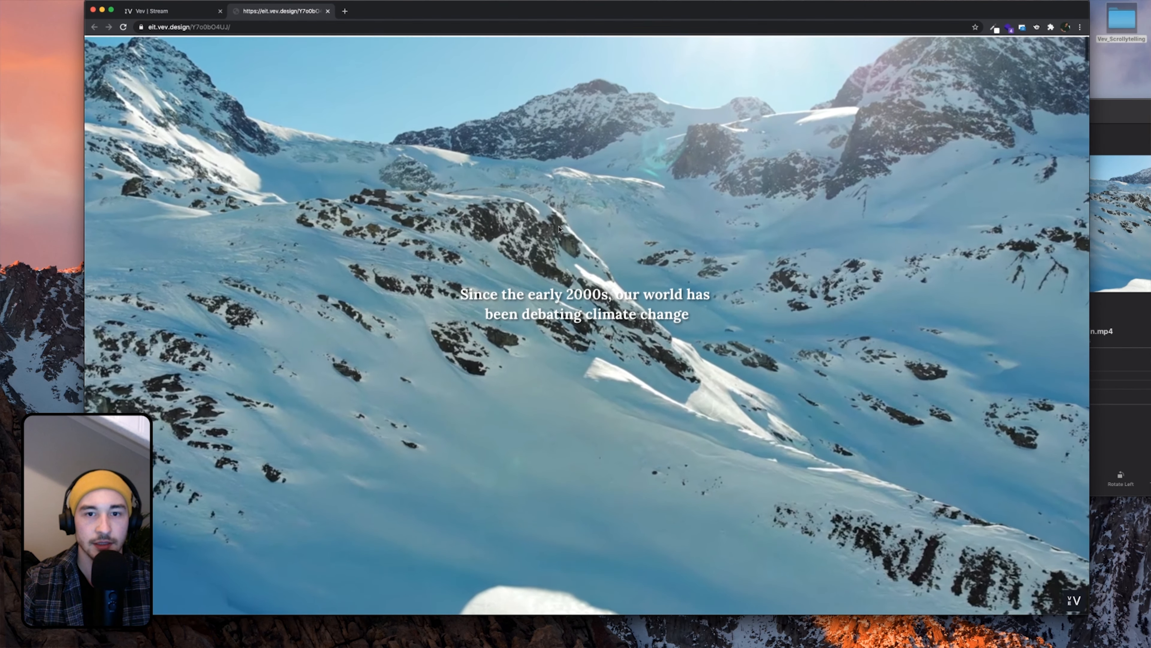
scroll(561, 229, "down", 5)
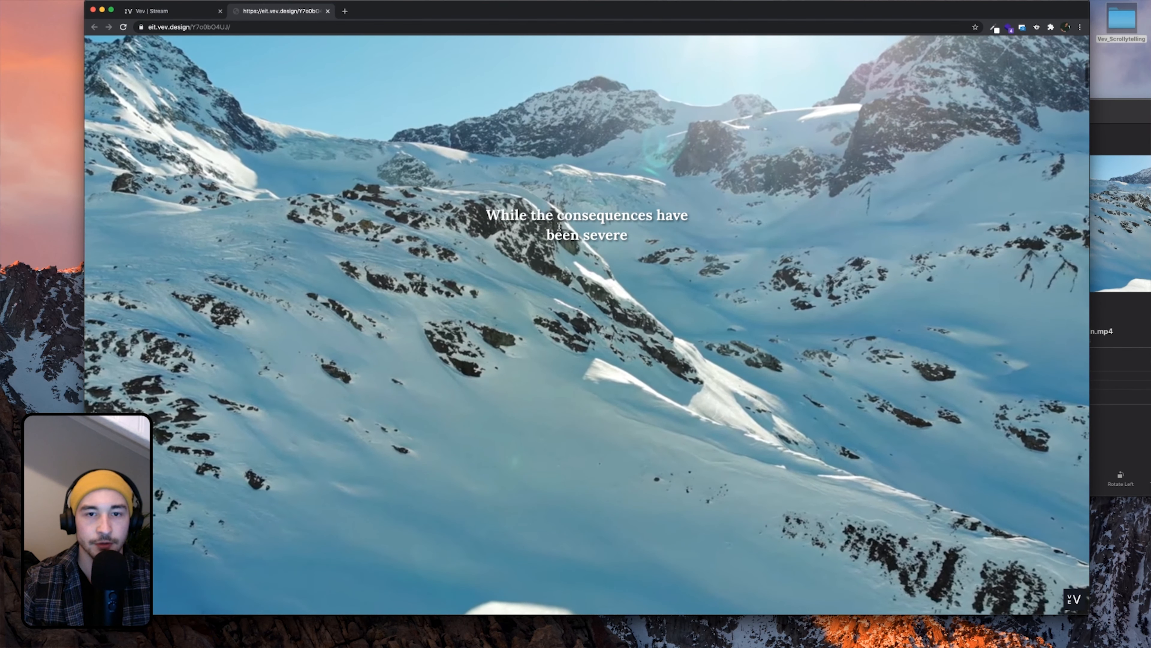
scroll(560, 229, "up", 10)
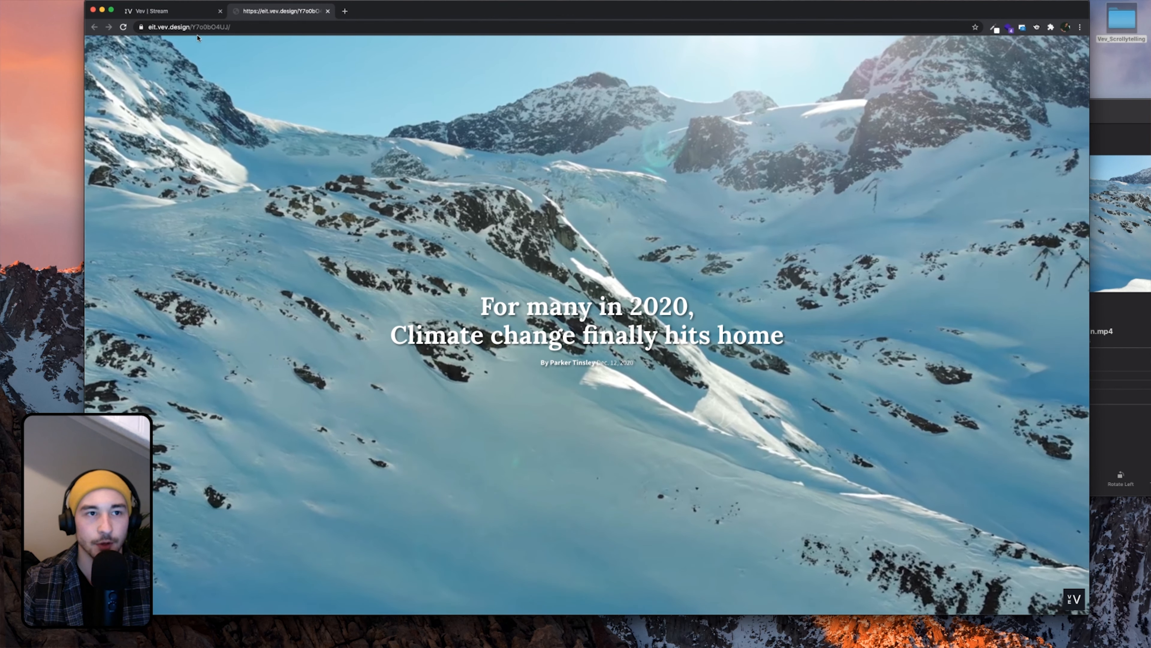
left_click(179, 12)
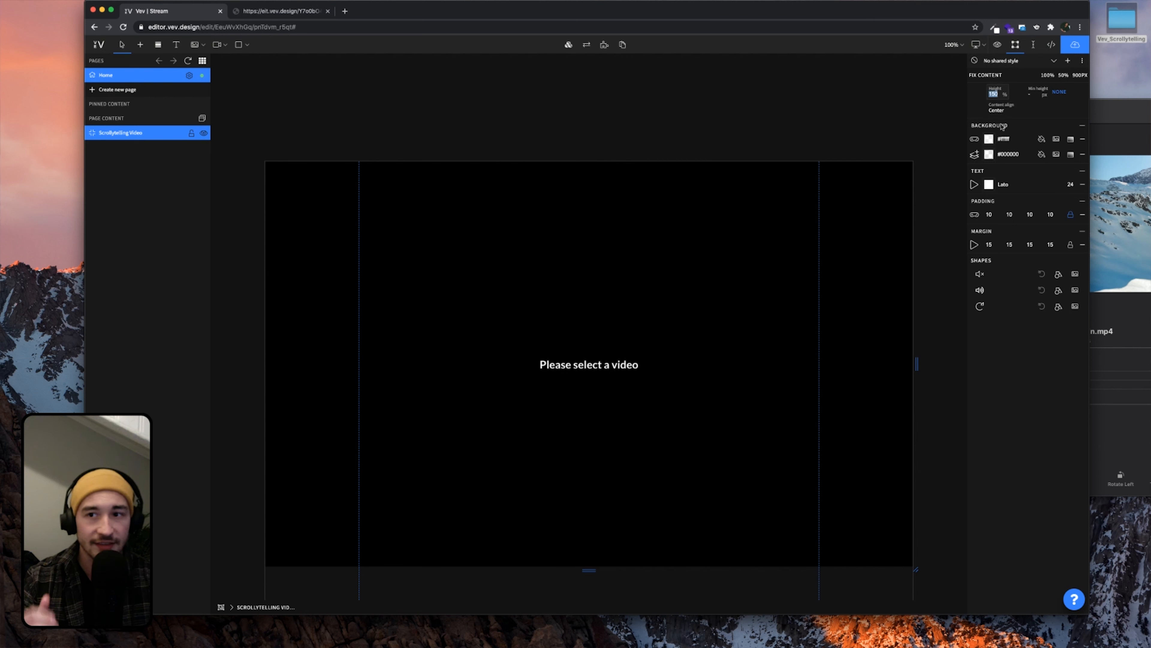
Set the Scrollytelling Video element's height to 400
type("400")
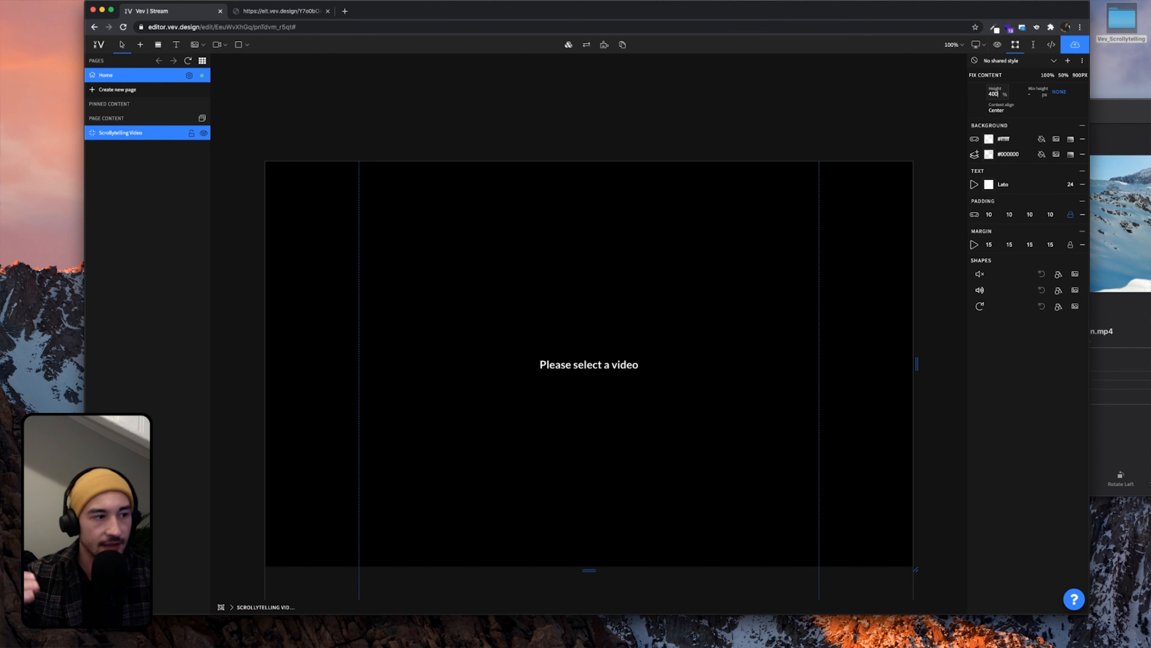
left_click(741, 133)
scroll(769, 309, "down", 1)
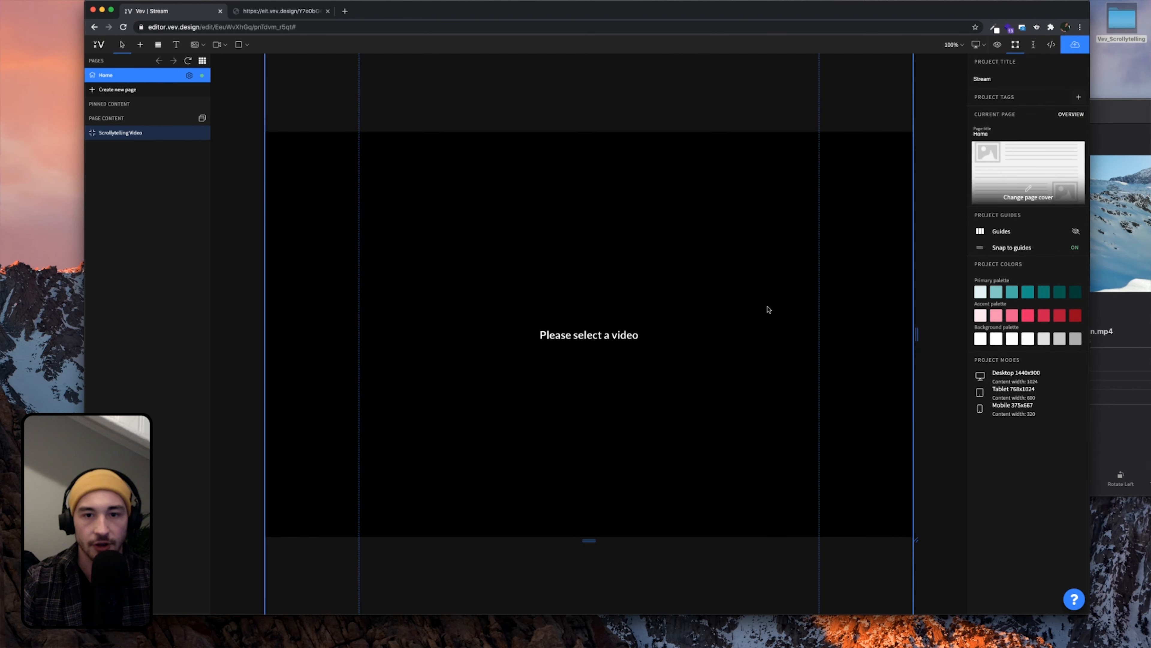
scroll(770, 309, "up", 6)
Load the Header_mountain.mp4 clip from the Videos library into the video element
double_click(583, 274)
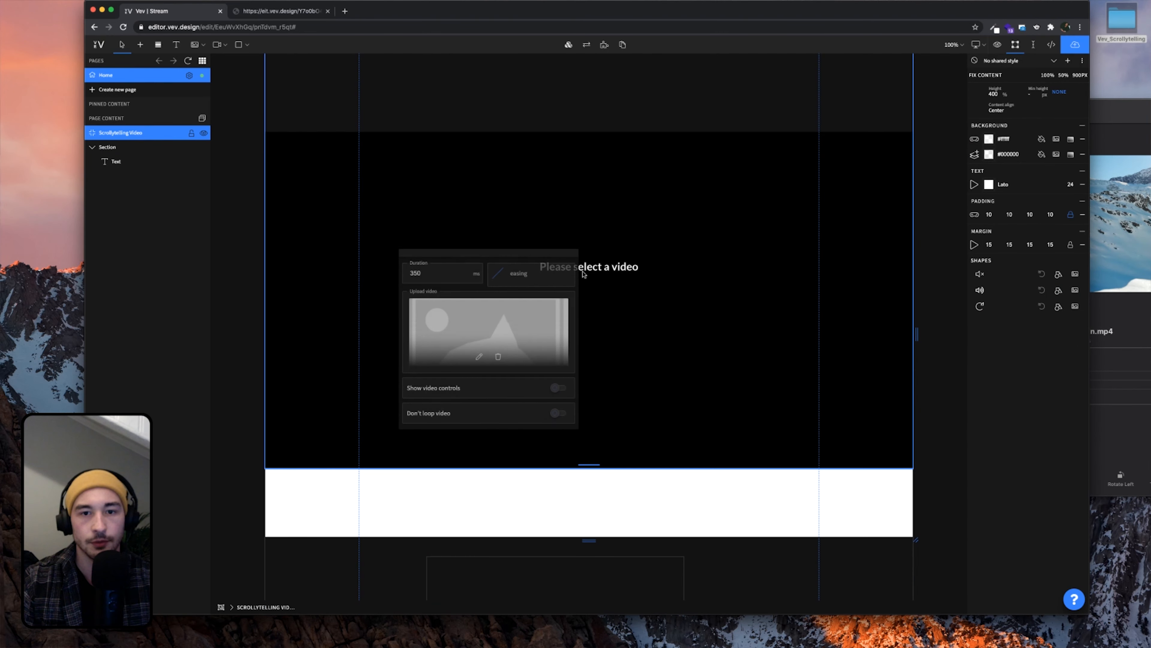
left_click(479, 357)
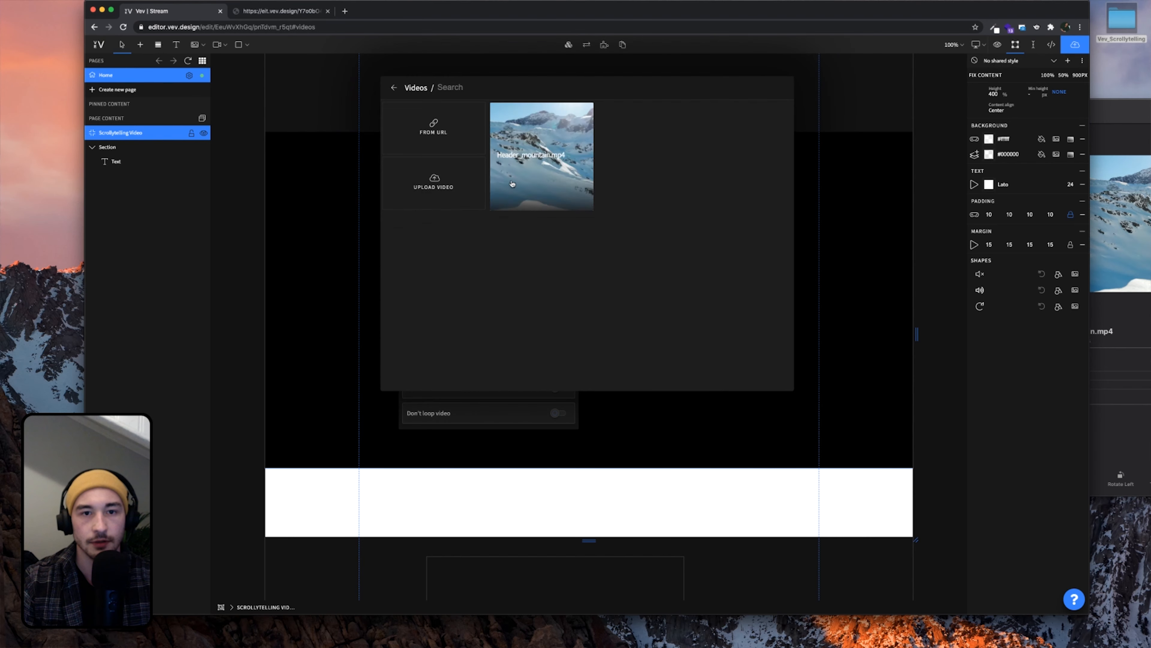
left_click(537, 181)
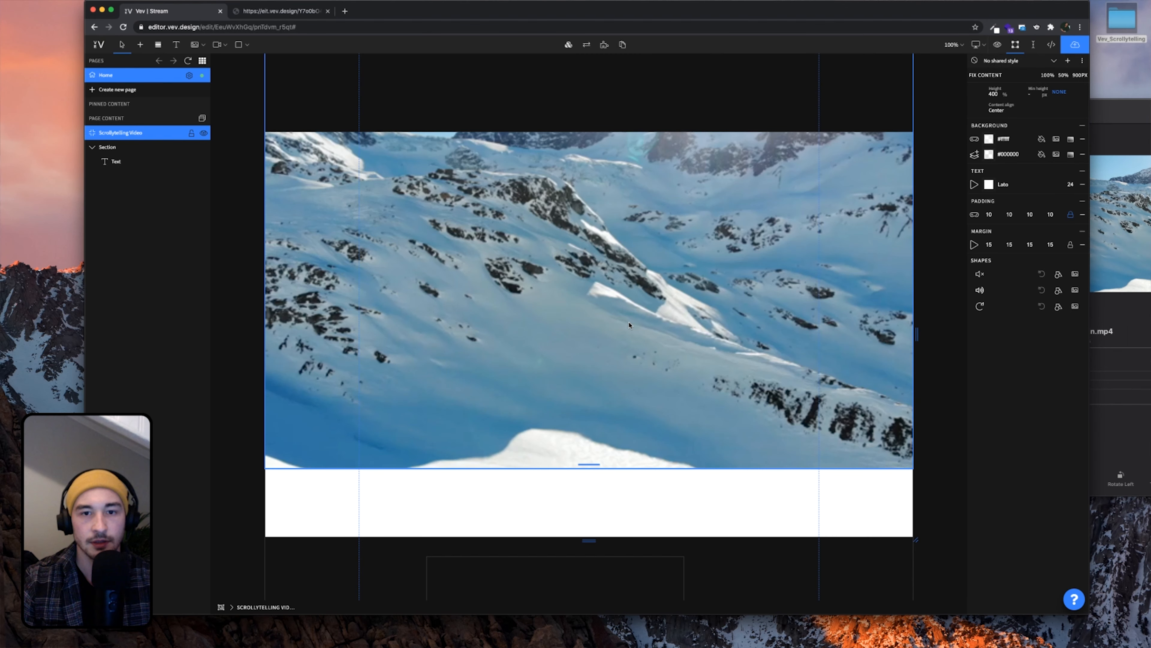
scroll(629, 325, "down", 5)
Copy the sample heading Text block and paste it inside the Scrollytelling Video element
left_click(504, 433)
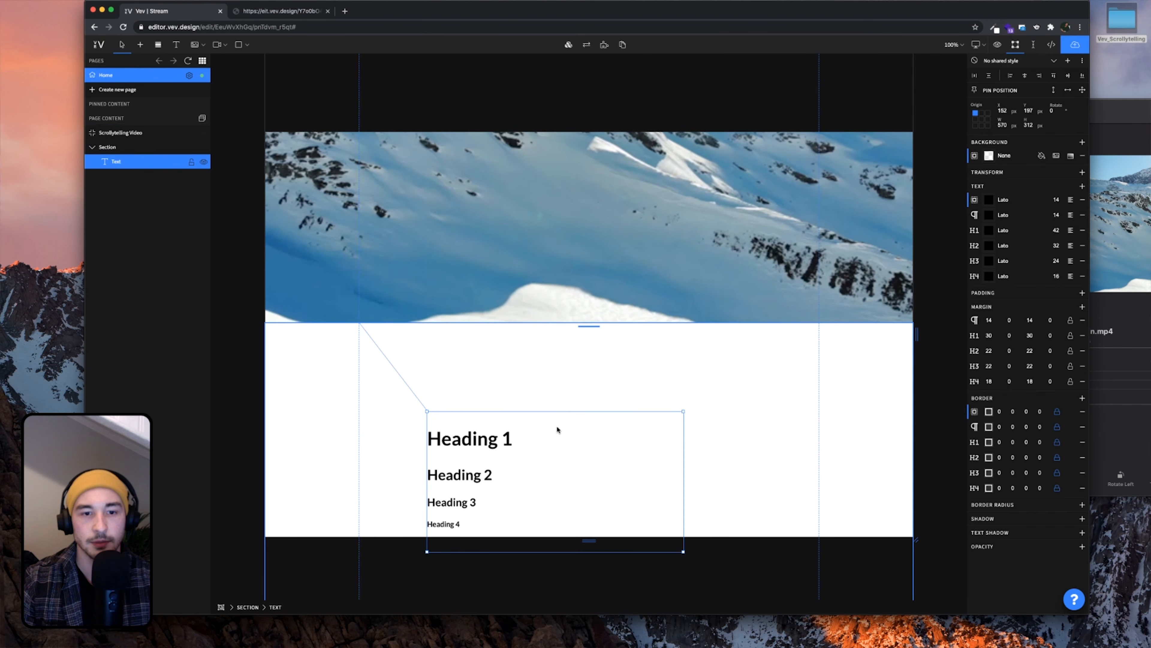
key("ctrl+c")
scroll(605, 392, "up", 5)
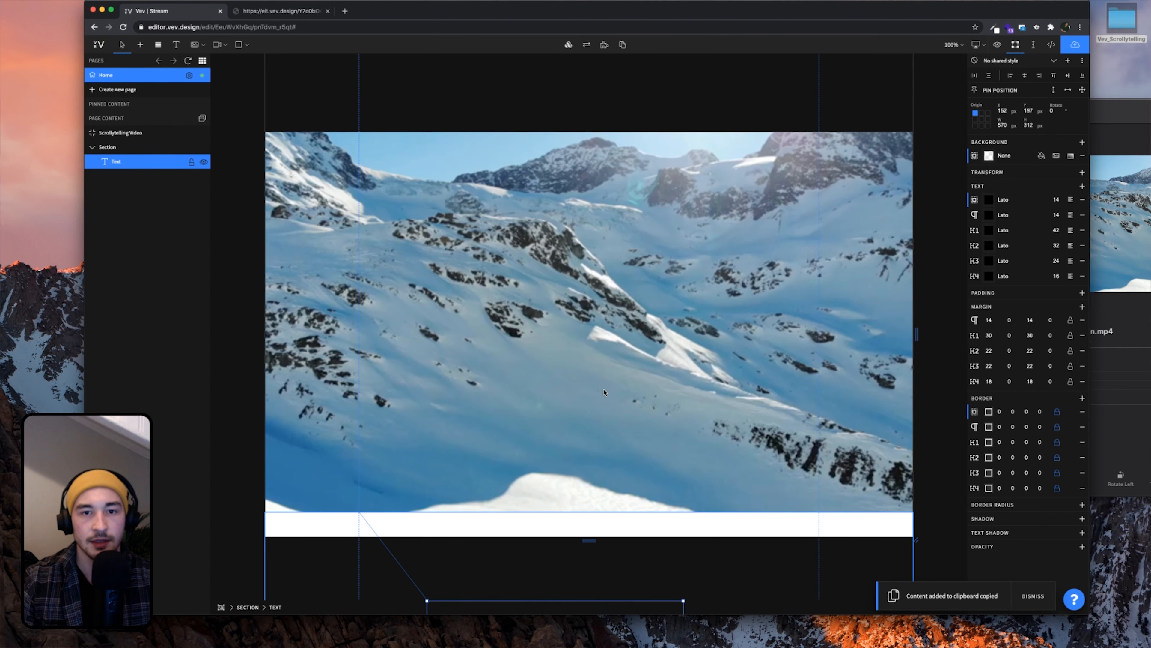
left_click(597, 327)
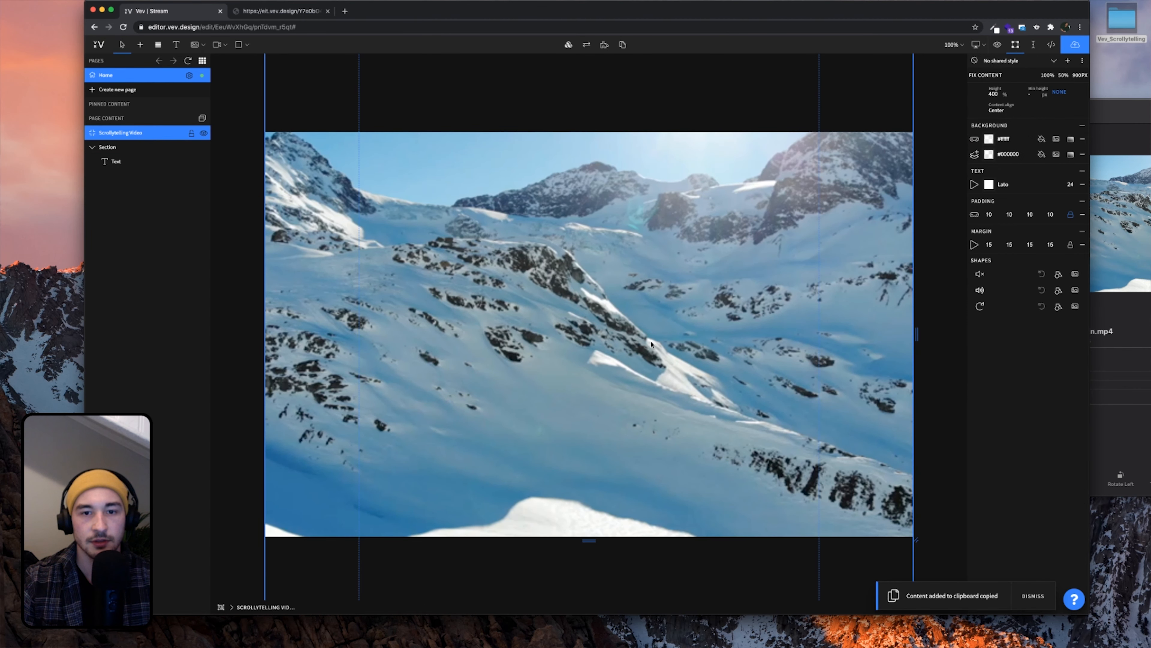
key("ctrl+v")
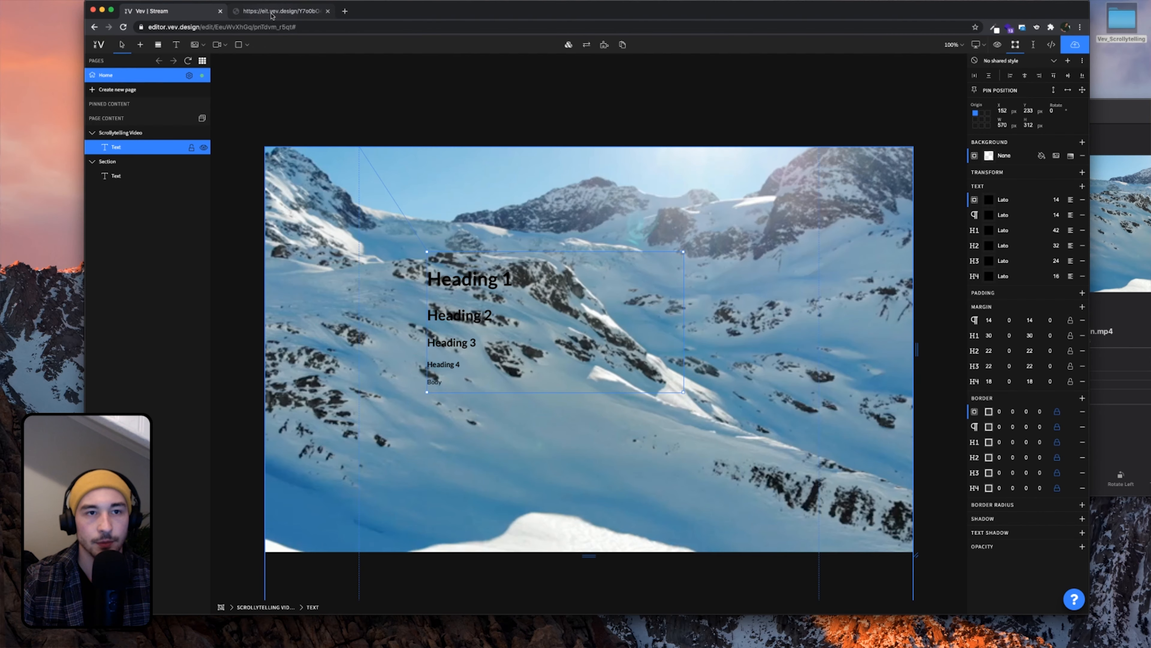
Split the preview page into its own narrow window beside the editor, then refocus the editor
left_click_drag(273, 16, 444, 95)
left_click_drag(583, 94, 335, 48)
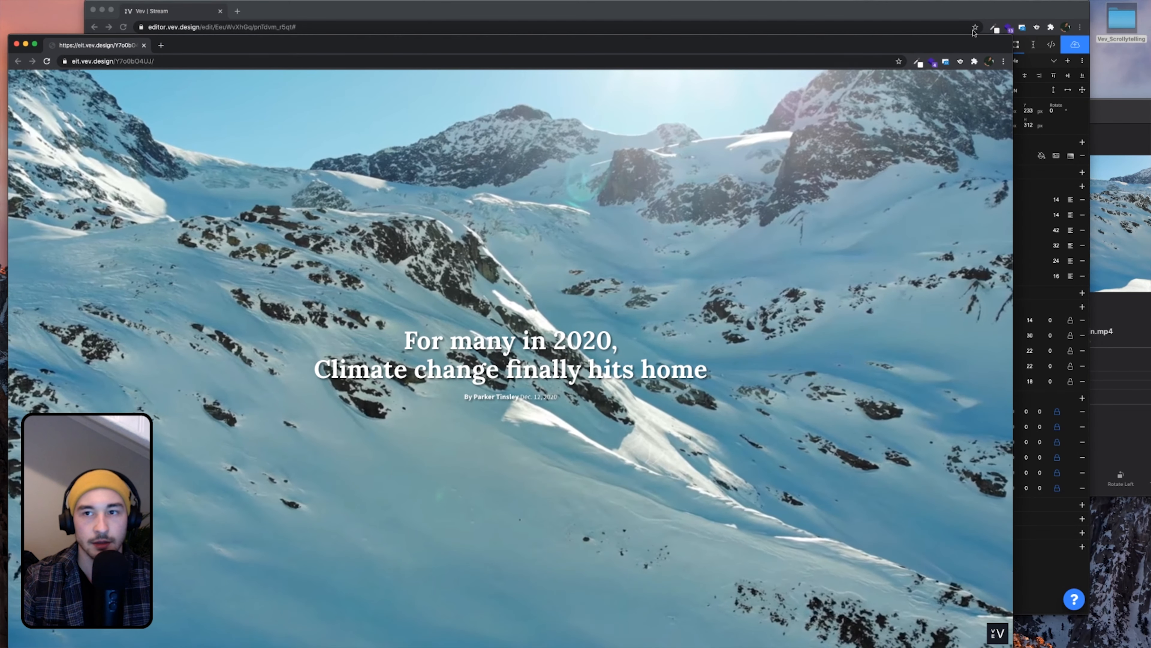
left_click_drag(1013, 48, 1141, 29)
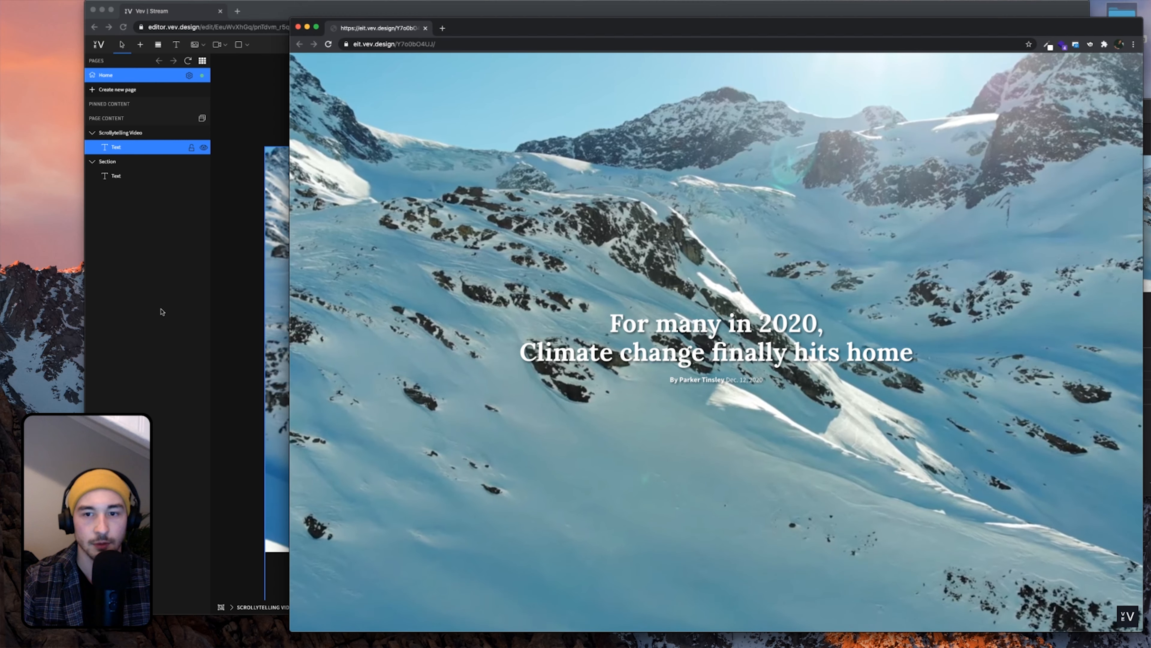
scroll(516, 349, "down", 10)
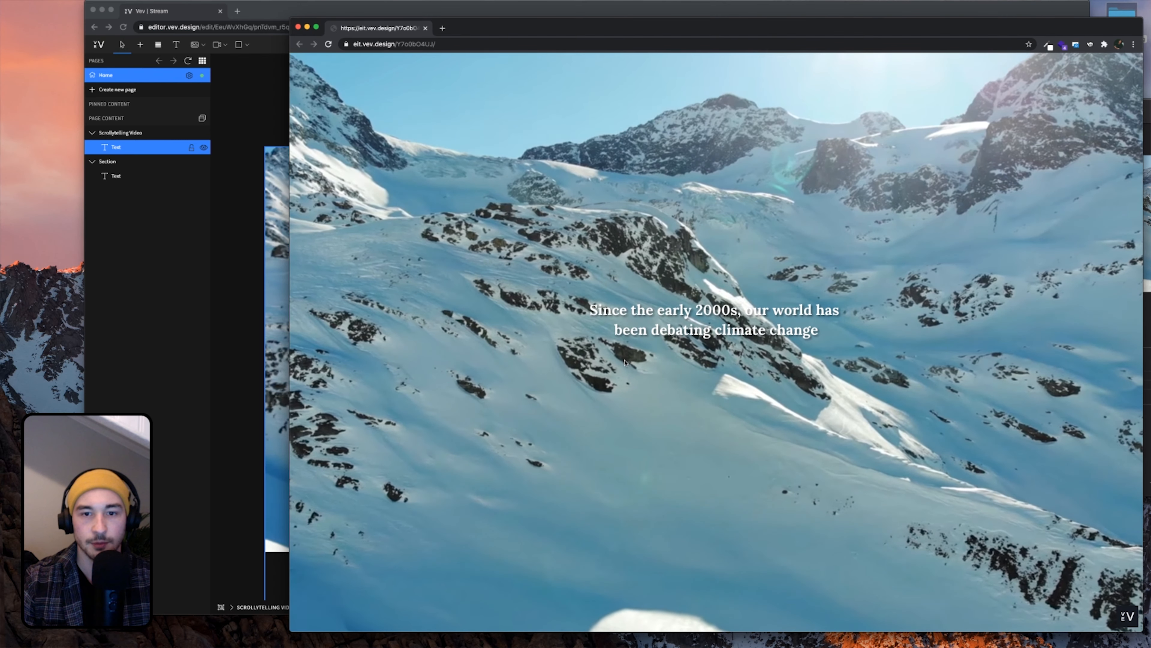
left_click(276, 334)
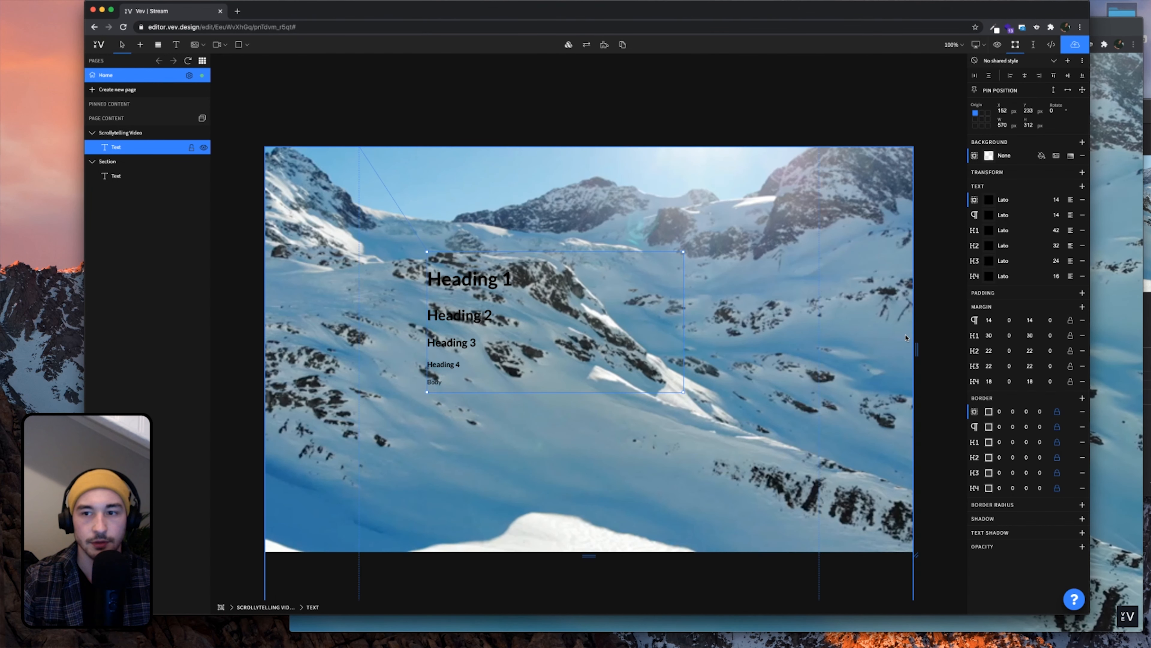
Delete the Heading 2 through Body lines and Heading 1 text, leaving one empty H1 line
left_click(455, 372)
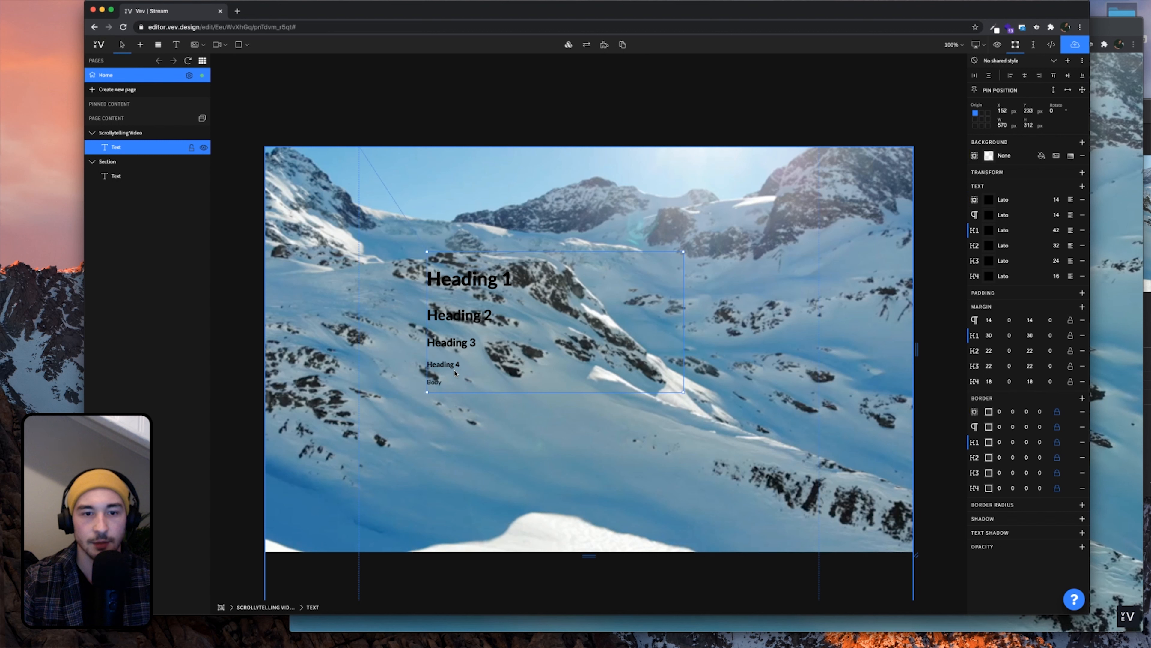
left_click_drag(453, 378, 427, 314)
key("BackSpace")
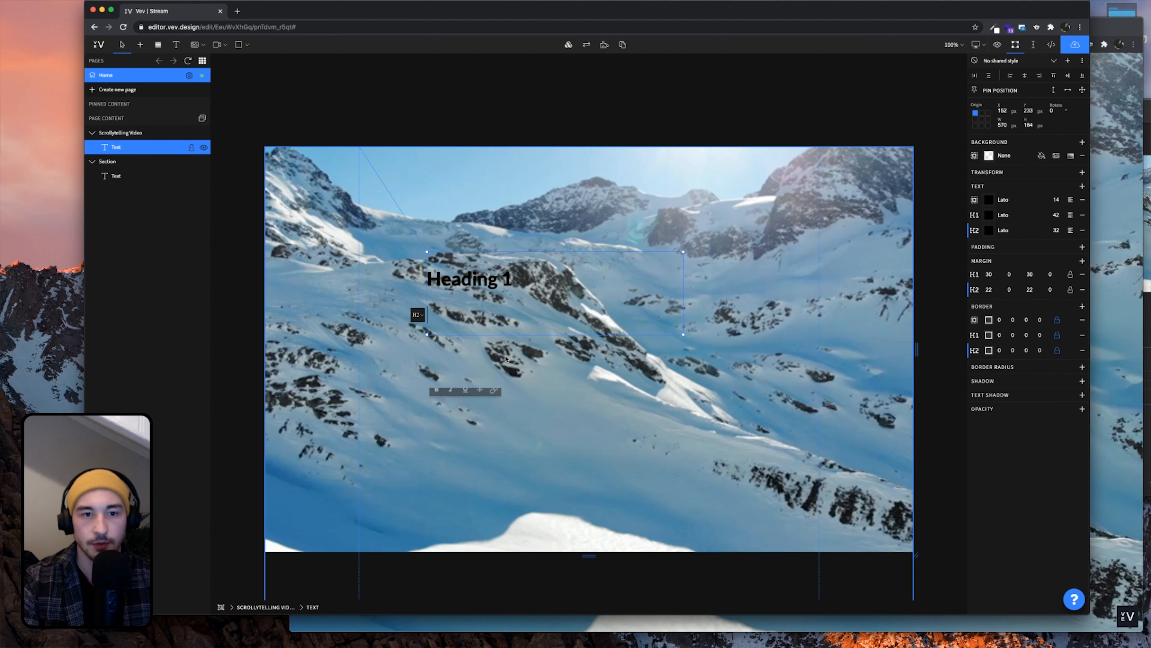
key("BackSpace")
key("BackSpace")
key("BackSpace")
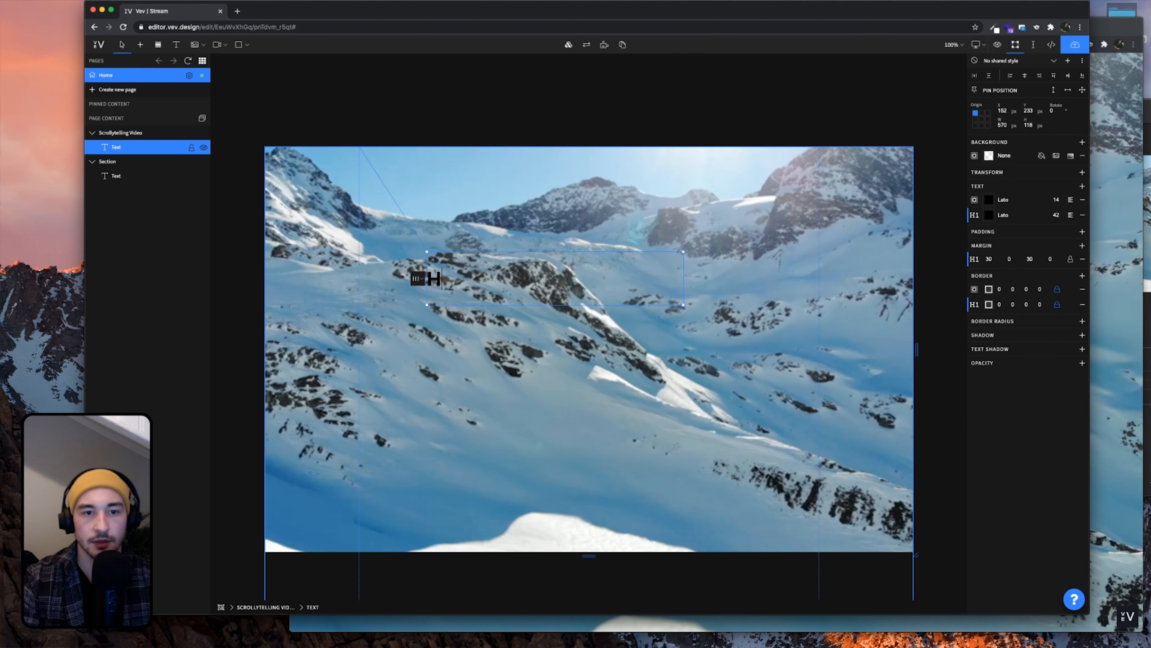
mouse_move(708, 17)
left_mouse_down()
mouse_move(376, 18)
mouse_move(498, 17)
left_mouse_up()
left_click(900, 338)
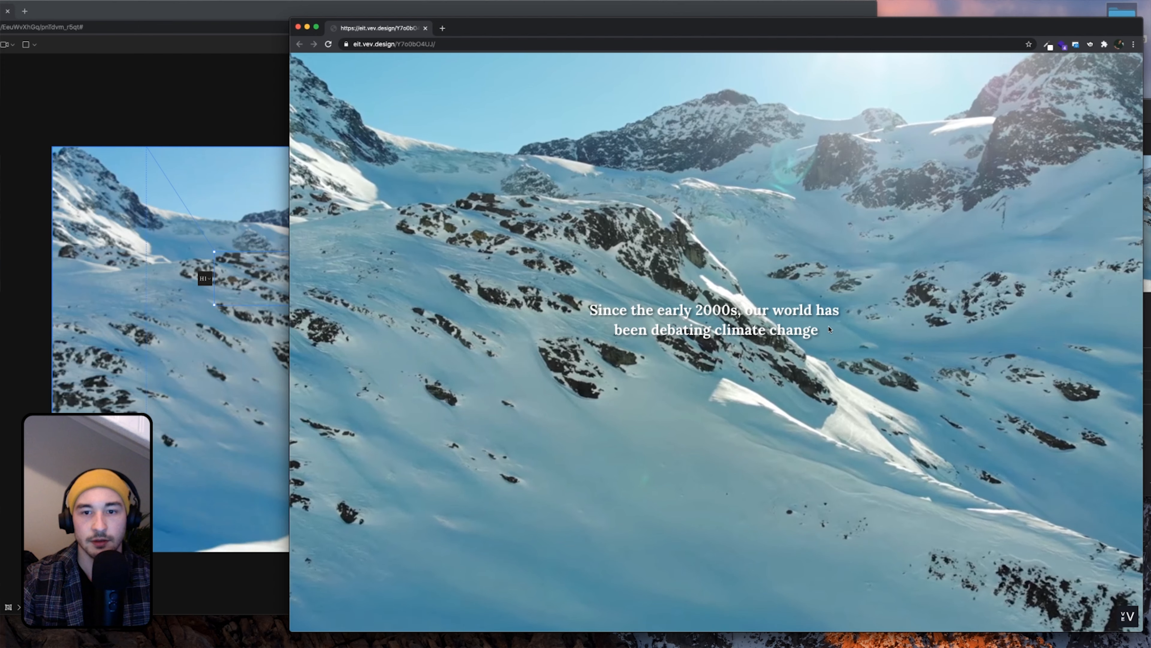
Select the climate change caption on the preview page, then switch back to the editor
left_click_drag(826, 349, 806, 323)
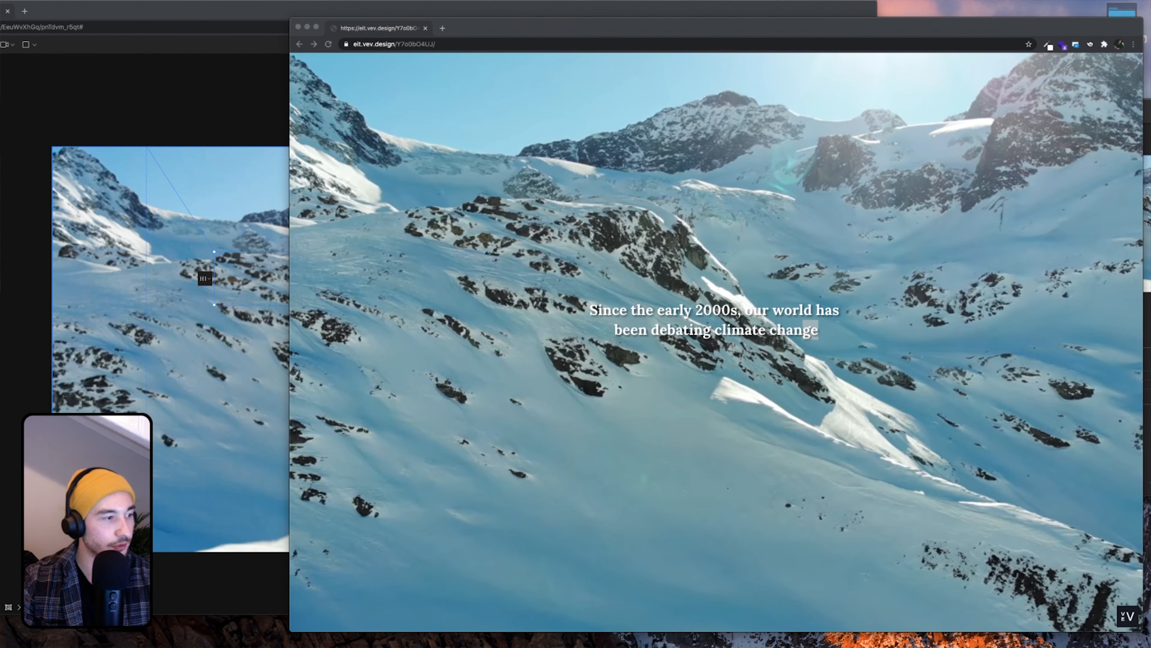
left_click(239, 368)
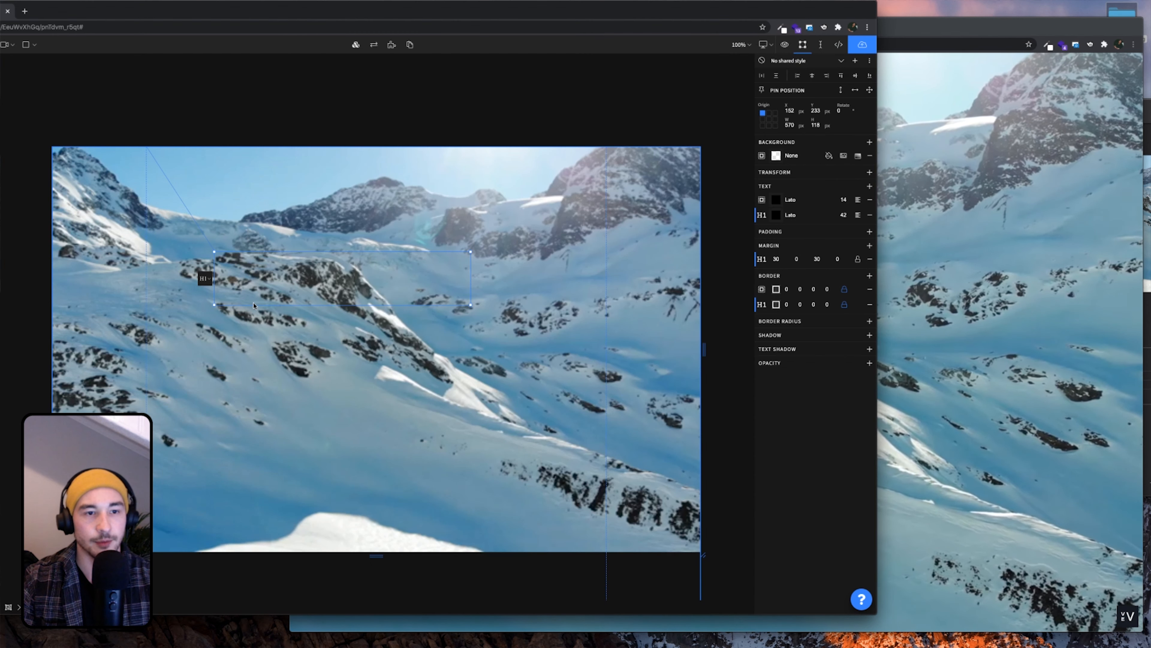
Paste the climate-change sentence into the text block and make it a first-level heading
key("ctrl+v")
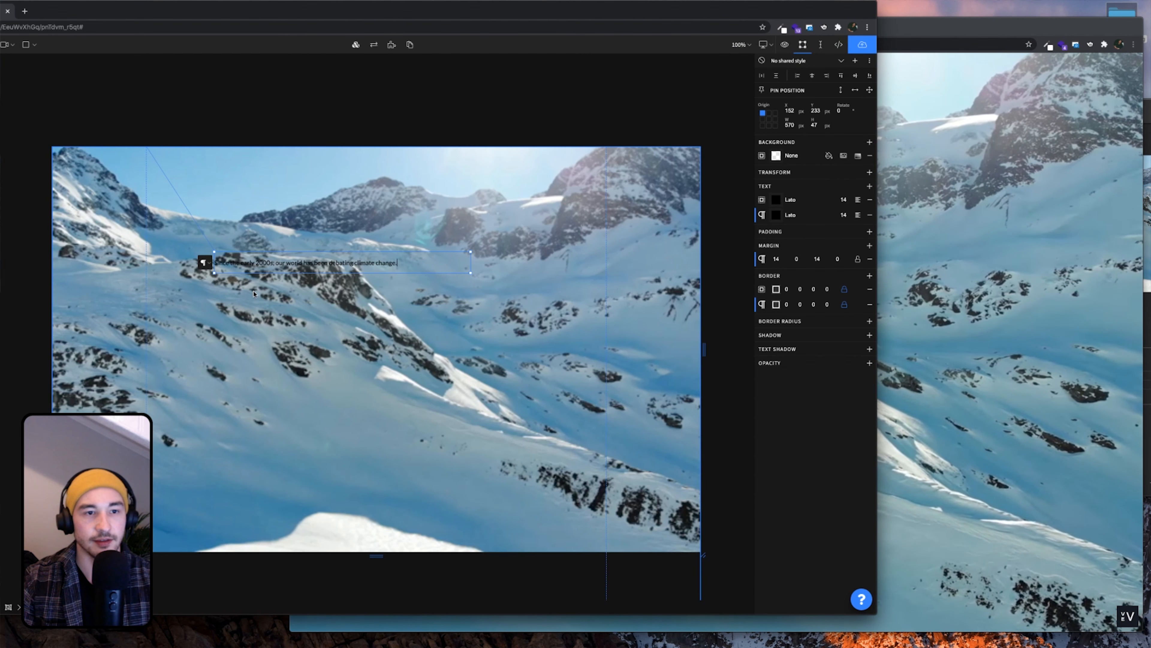
triple_click(278, 263)
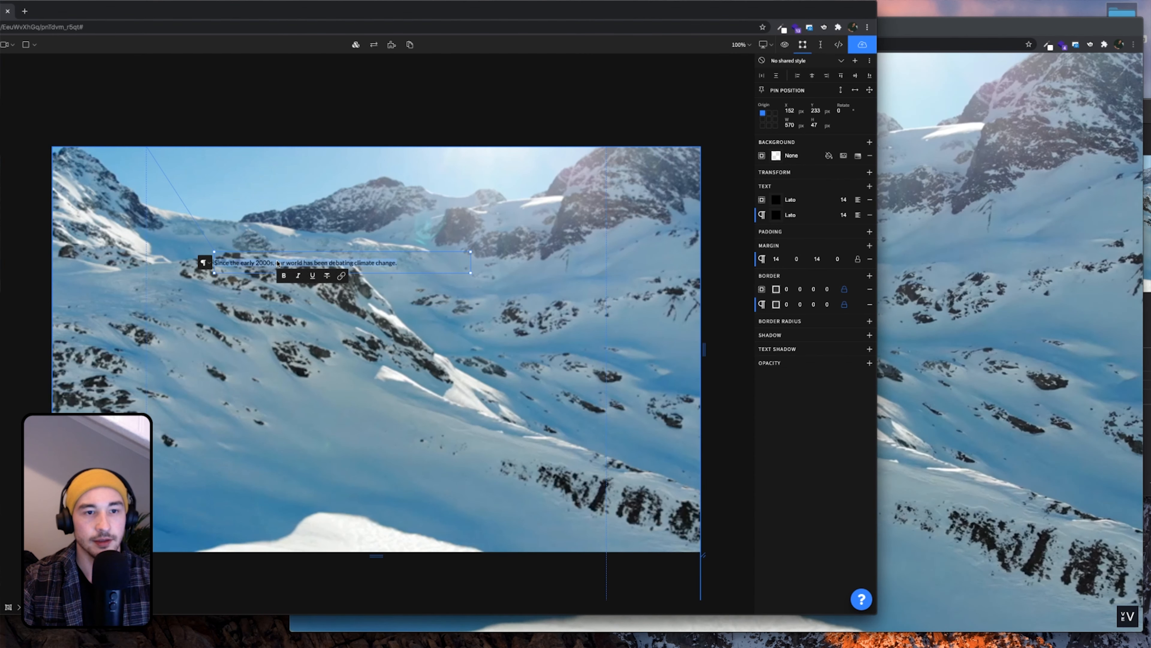
left_click(202, 263)
left_click(200, 266)
Set the H1 text colour to white and its font family to Lora
left_click_drag(357, 20, 481, 20)
left_click(928, 223)
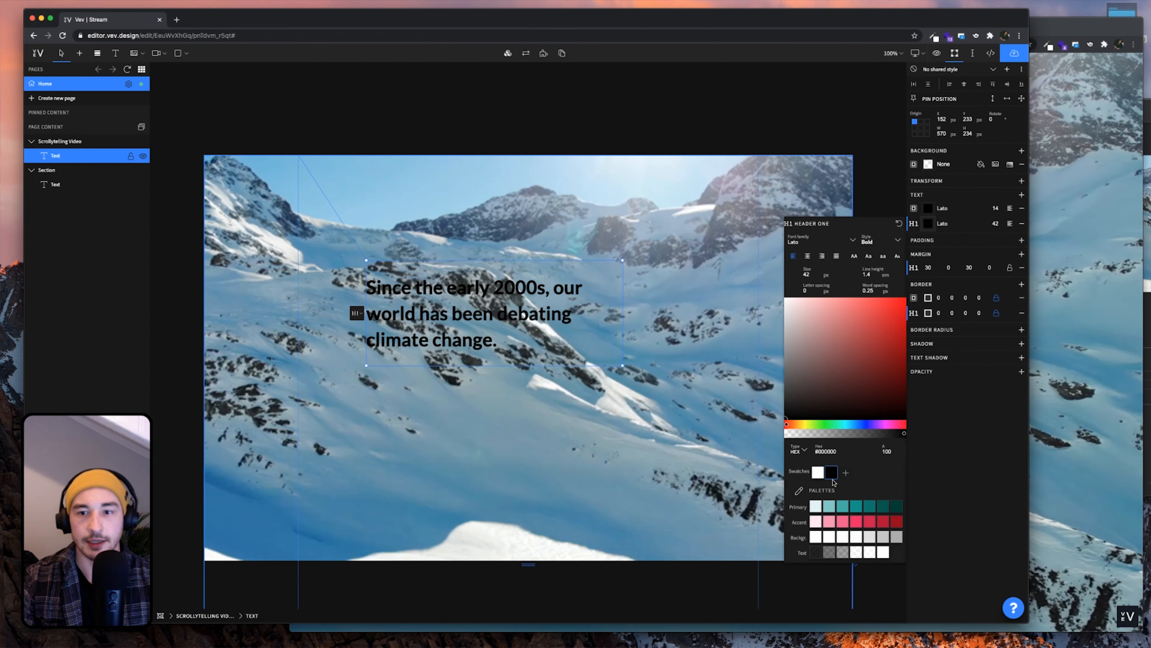
left_click(817, 474)
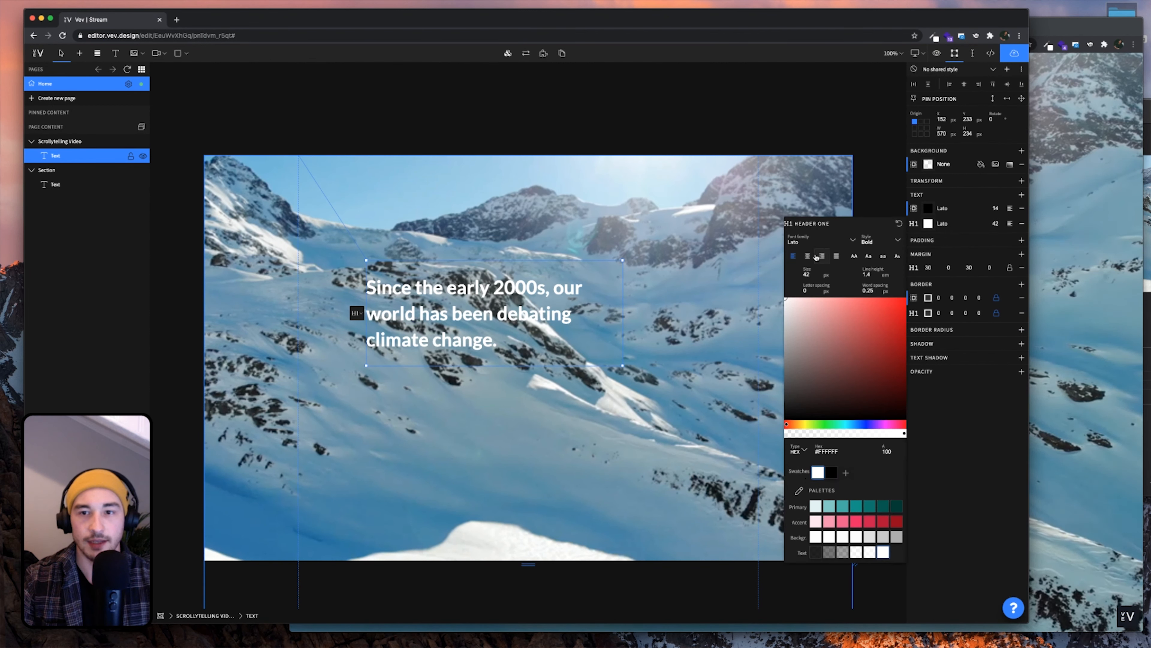
left_click(825, 241)
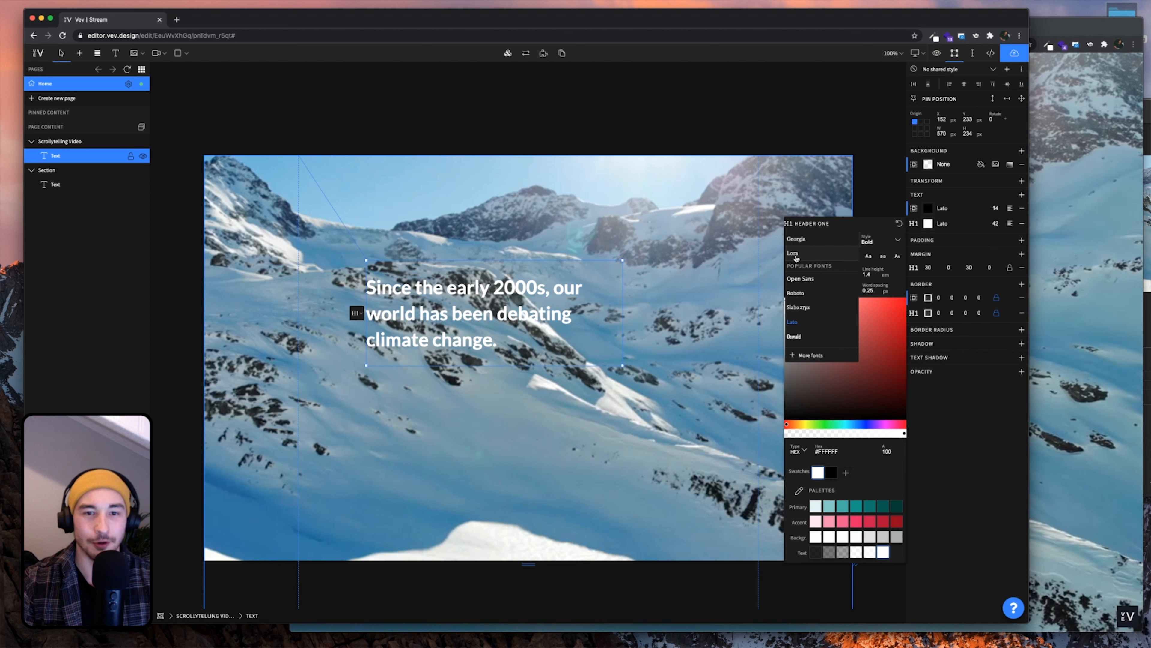
left_click(796, 254)
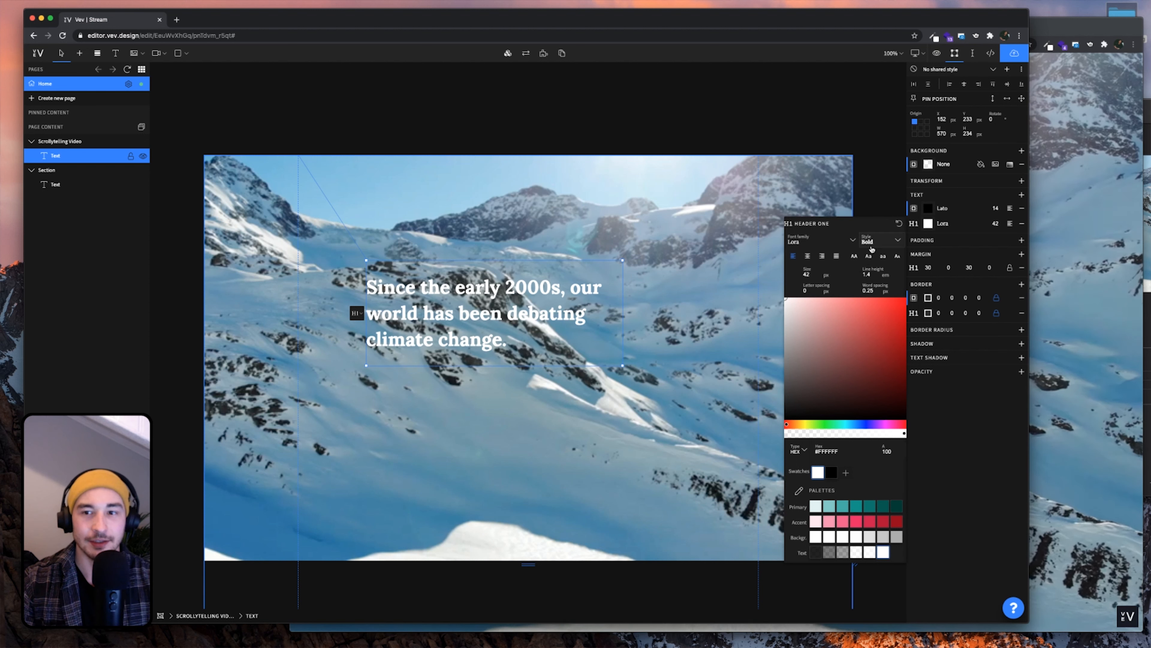
Centre-align the heading text and centre its box horizontally over the video
left_click(827, 119)
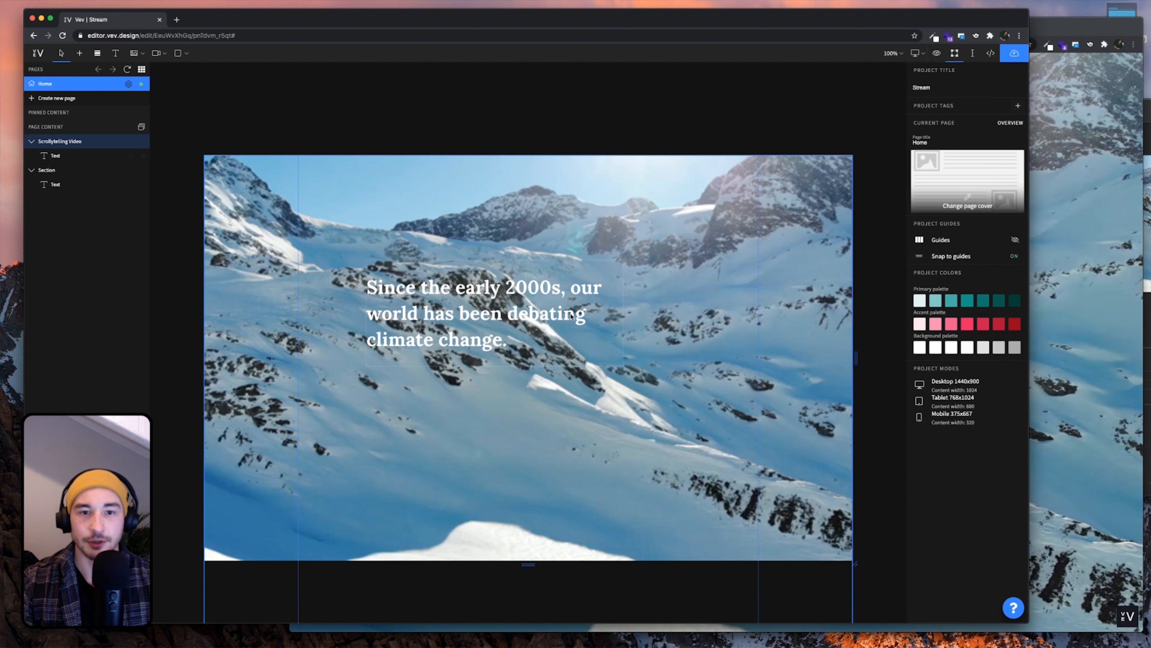
left_click(552, 321)
left_click(965, 84)
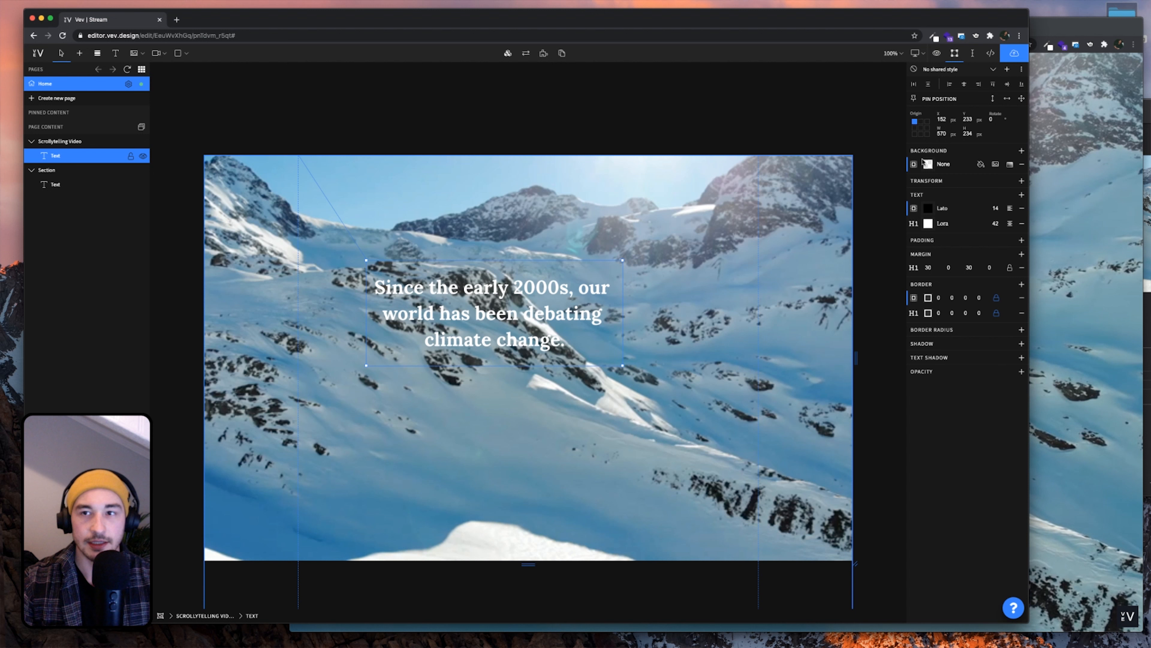
left_click(965, 86)
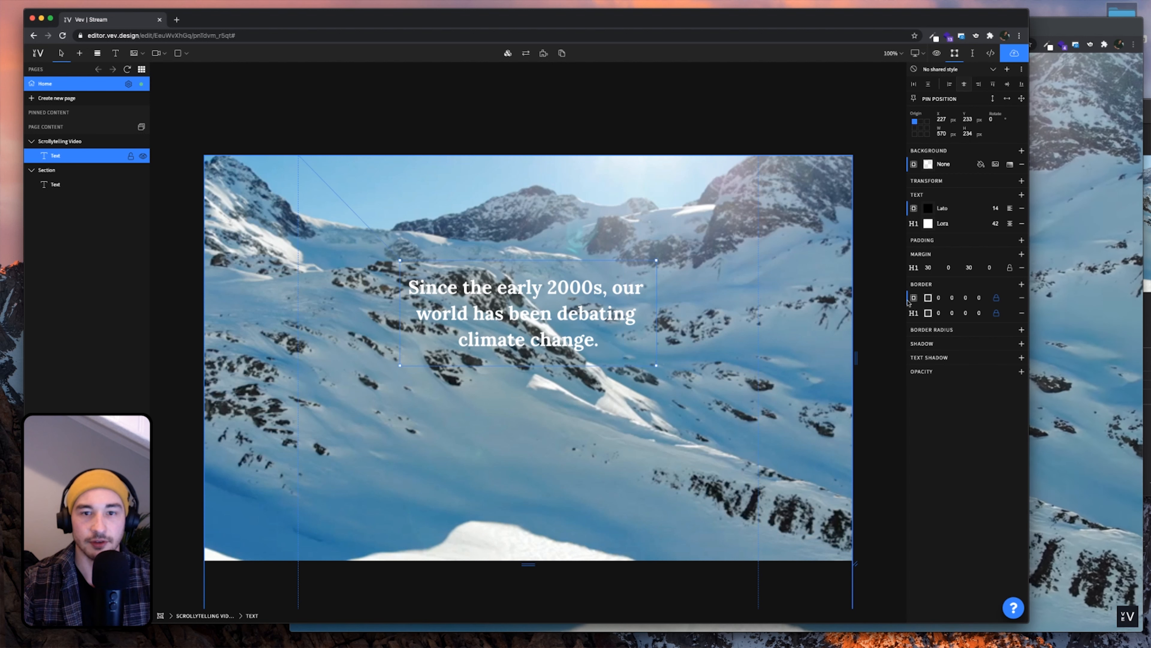
Check the live preview, then minimize it and the Finder window to get back to Vev
left_click(1061, 29)
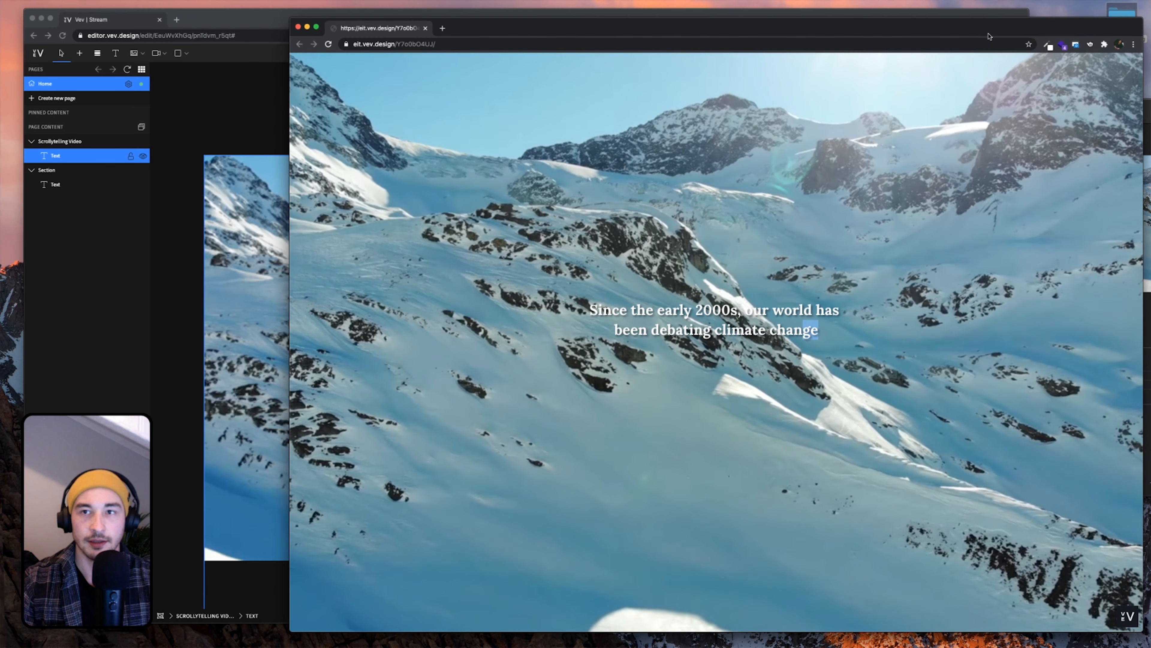
left_click_drag(990, 36, 964, 49)
left_click(282, 40)
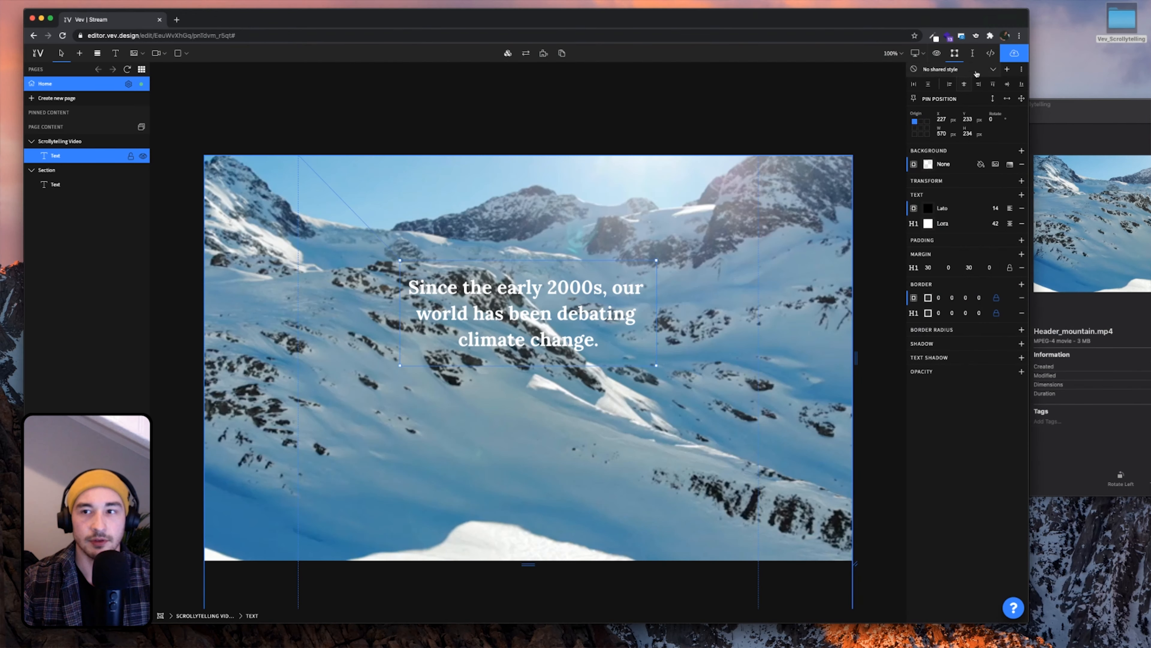
left_click(1042, 116)
left_click(647, 104)
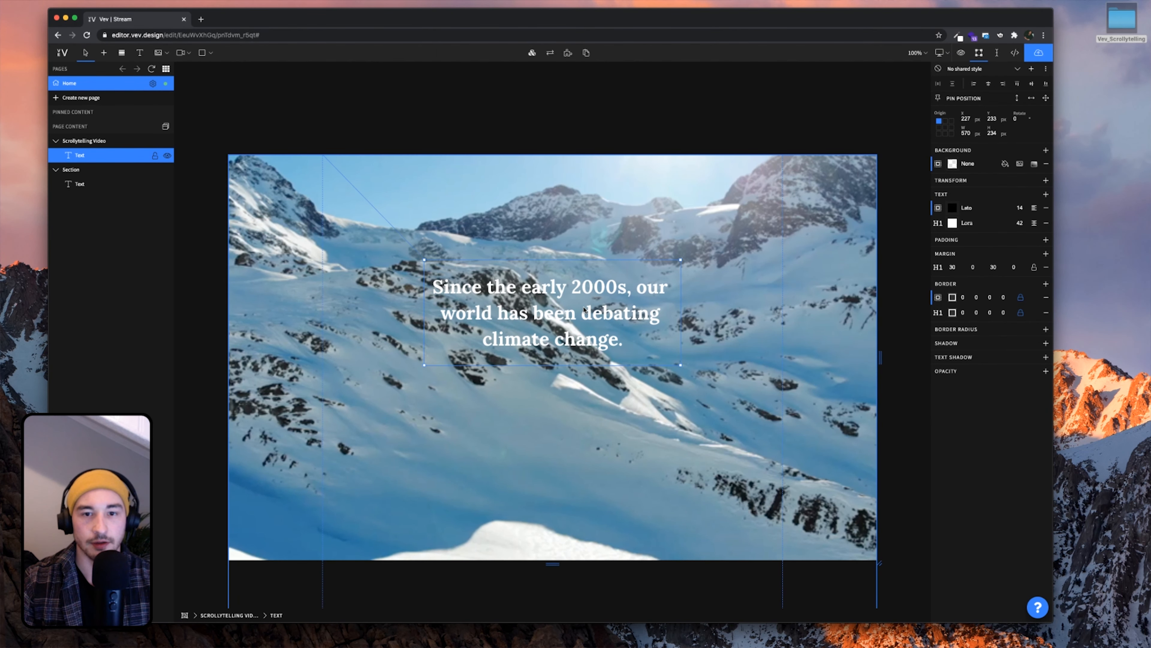
Set the headline to 32 px with a 700 px wide box, centred horizontally
left_click_drag(584, 310, 590, 327)
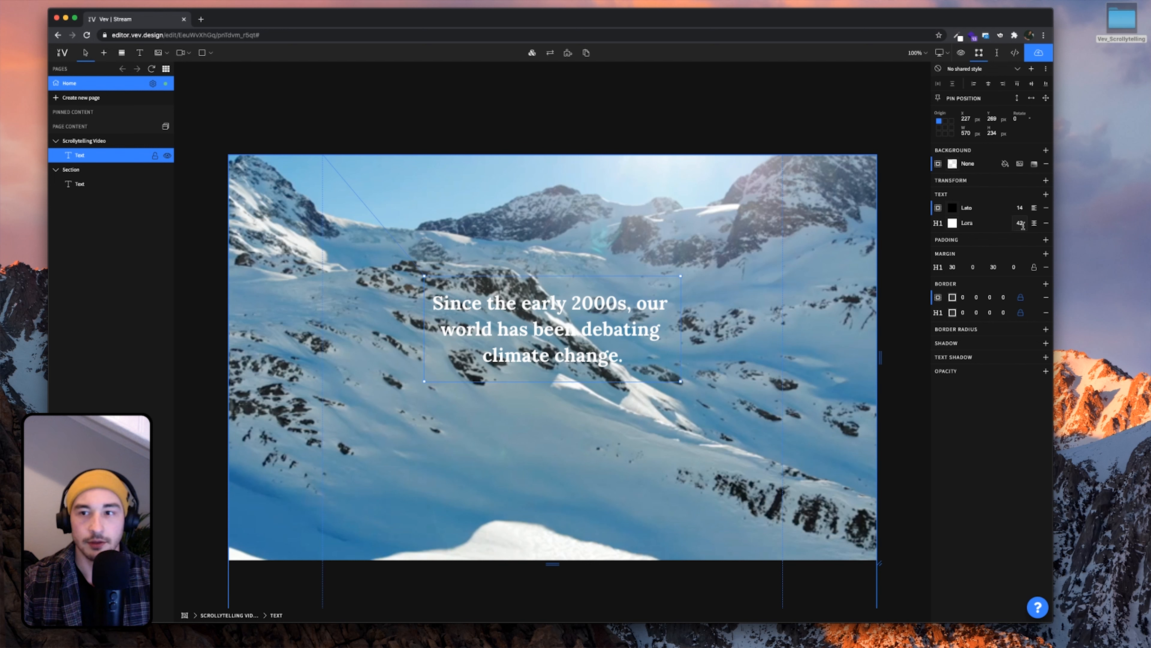
type("32")
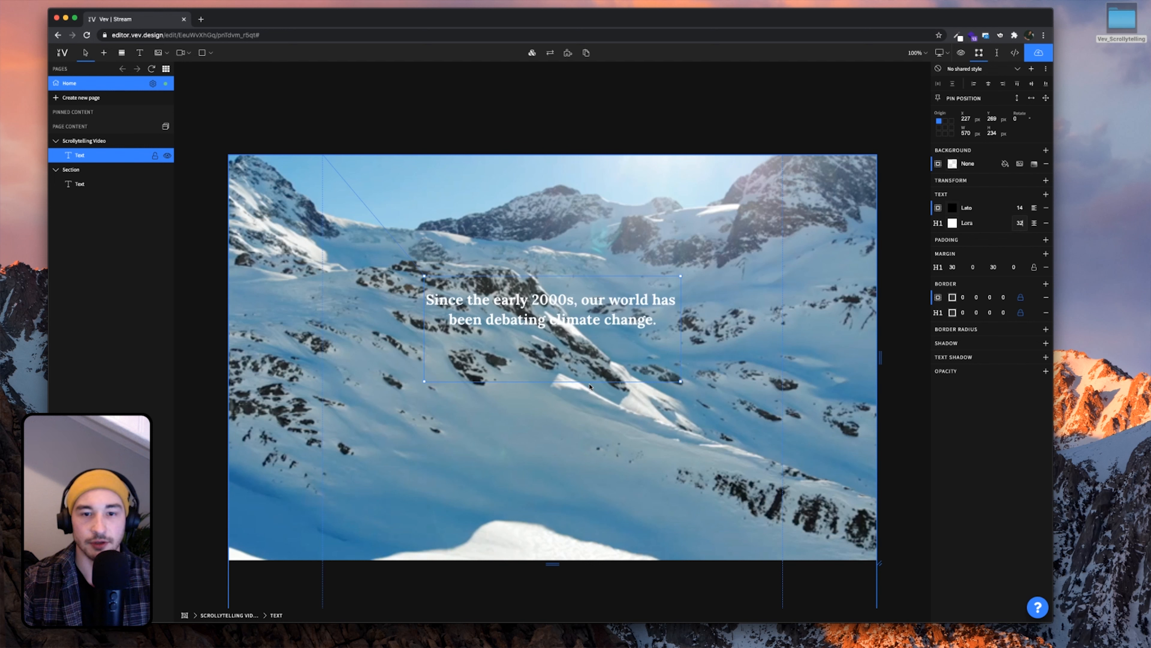
mouse_move(595, 382)
left_mouse_down()
mouse_move(595, 355)
mouse_move(595, 369)
left_mouse_up()
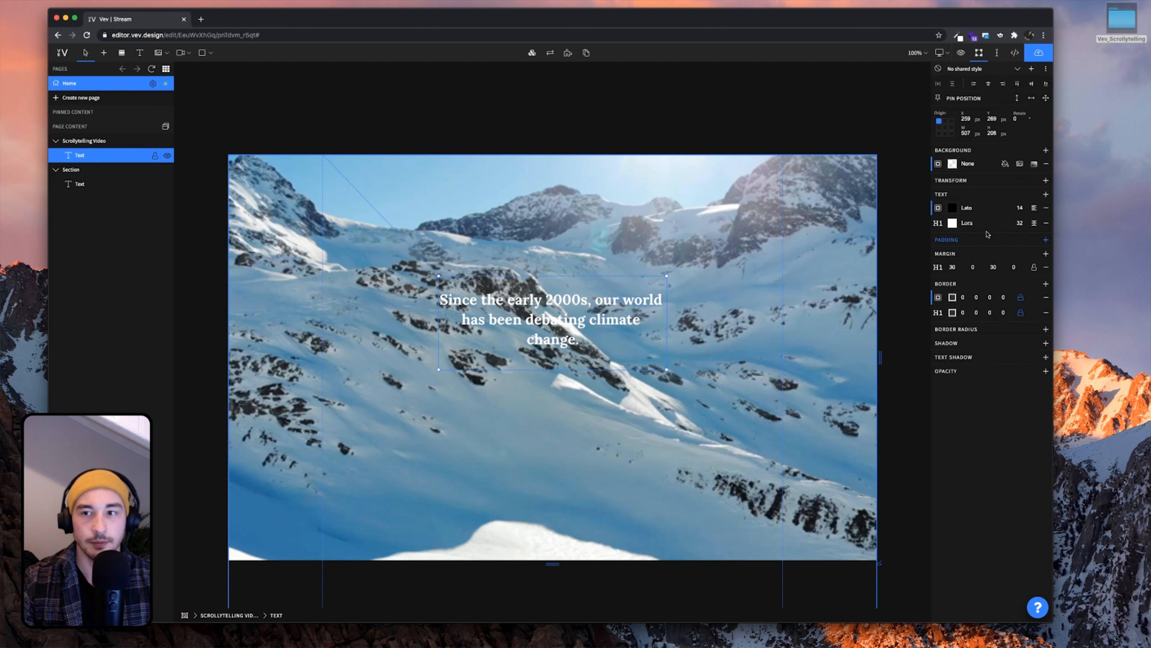
left_click(971, 136)
key("BackSpace")
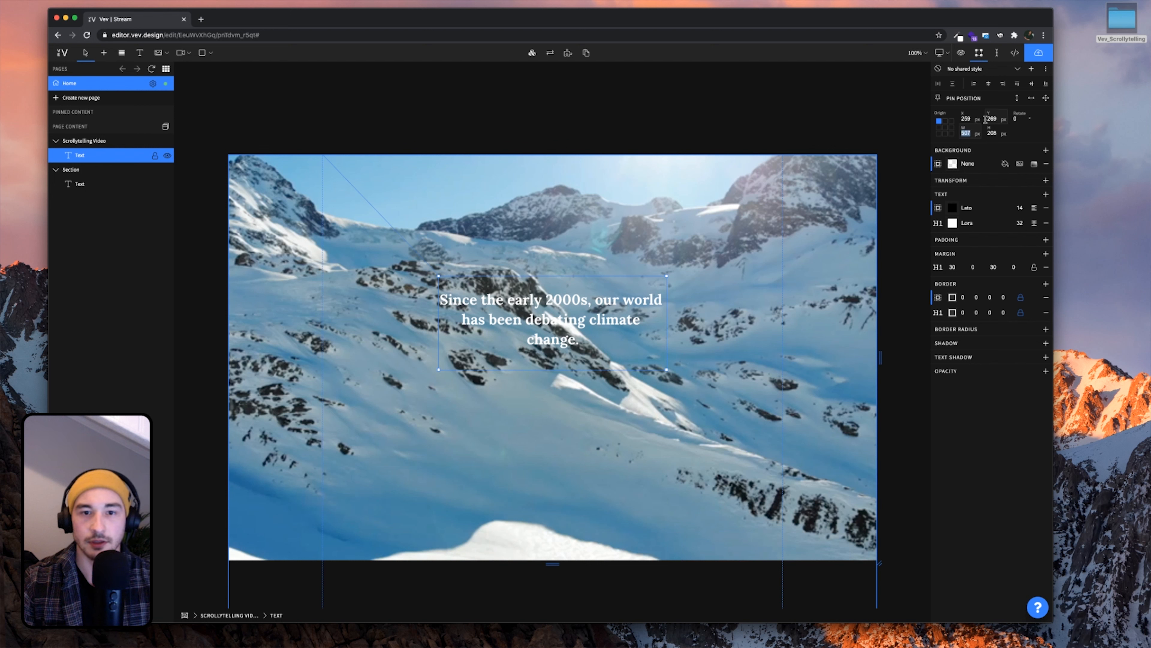
type("700")
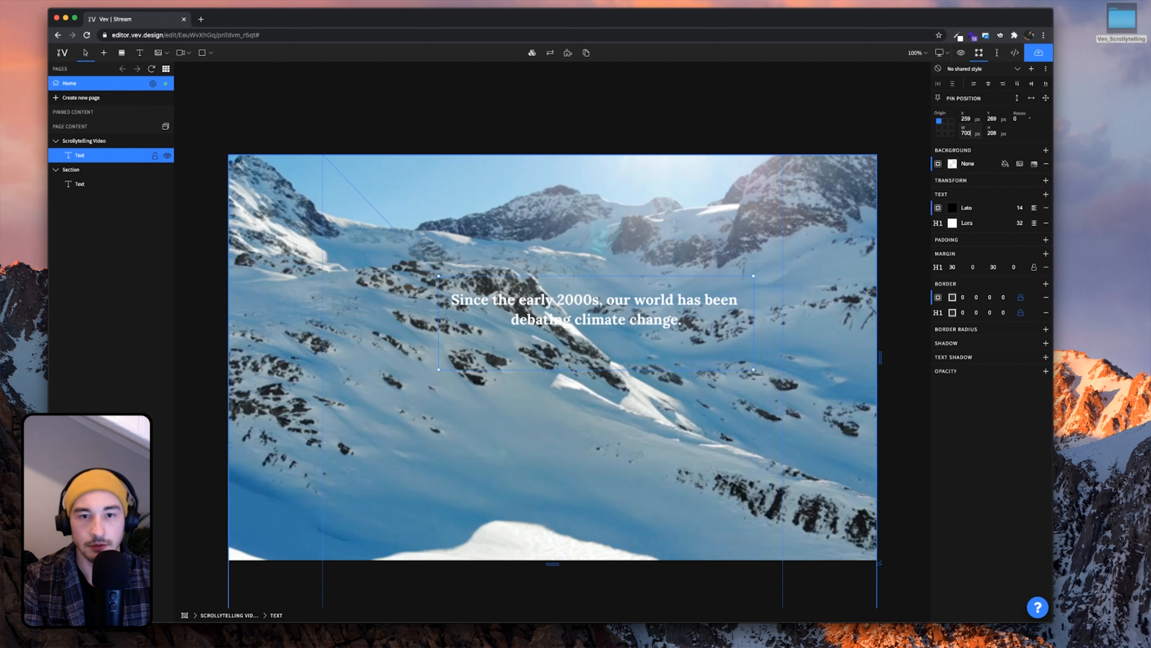
left_click(988, 83)
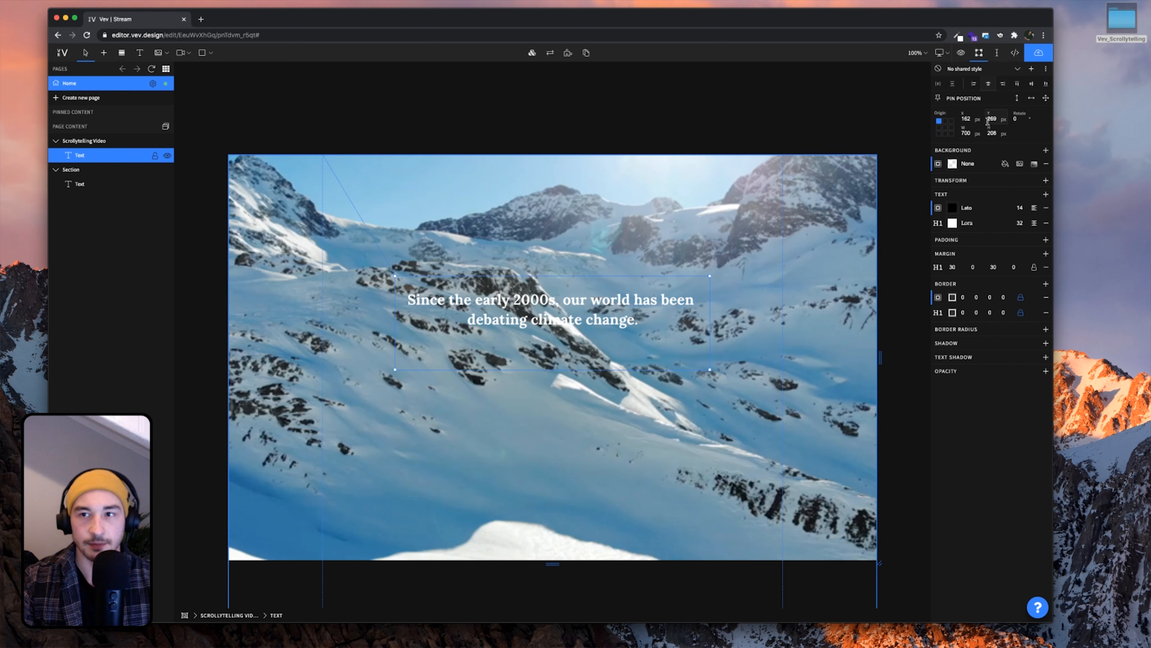
Move the headline box to Y 400 in the upper-middle of the video
mouse_move(604, 319)
left_mouse_down()
mouse_move(605, 399)
mouse_move(610, 317)
mouse_move(552, 433)
mouse_move(576, 297)
mouse_move(542, 372)
mouse_move(596, 338)
left_mouse_up()
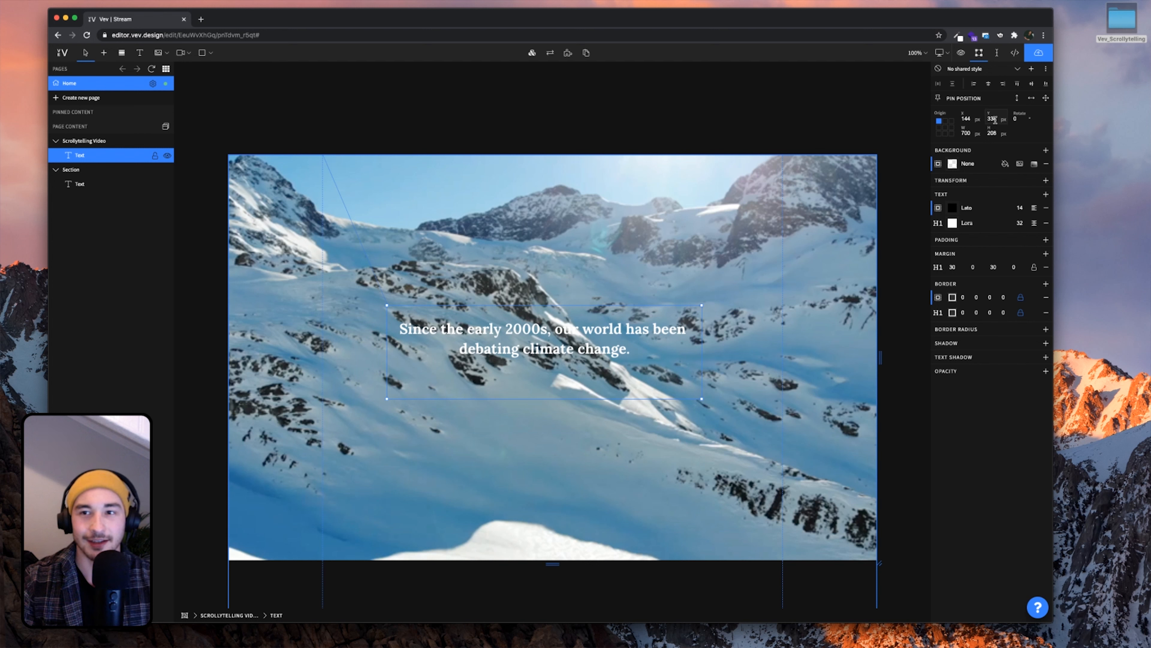
type("5")
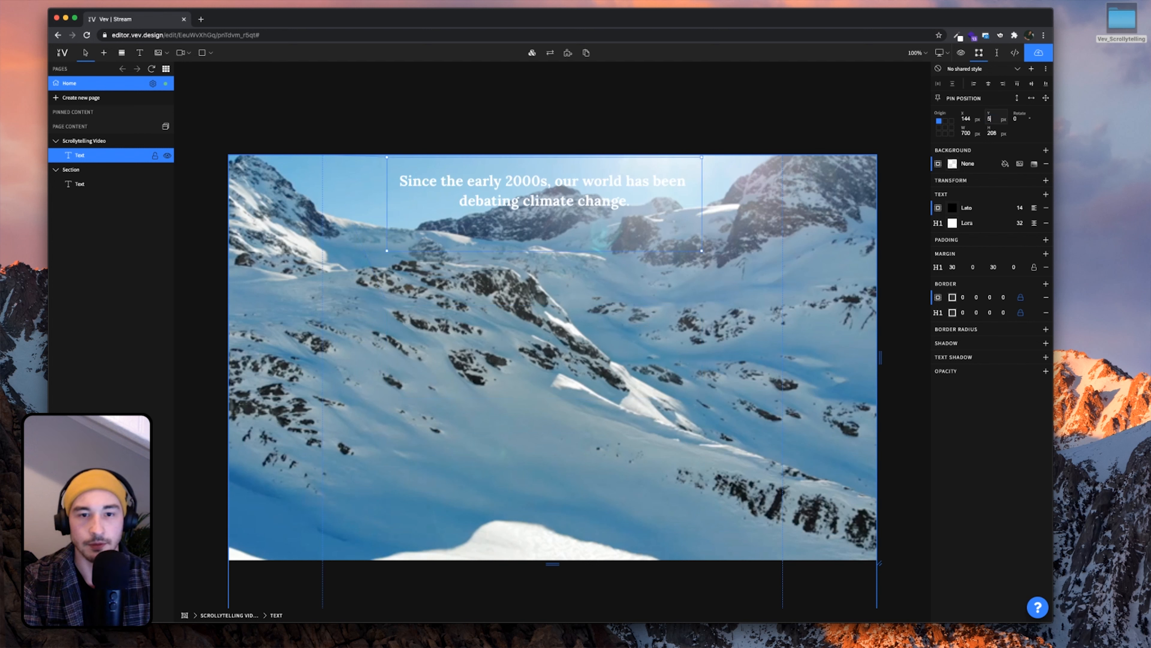
type("50")
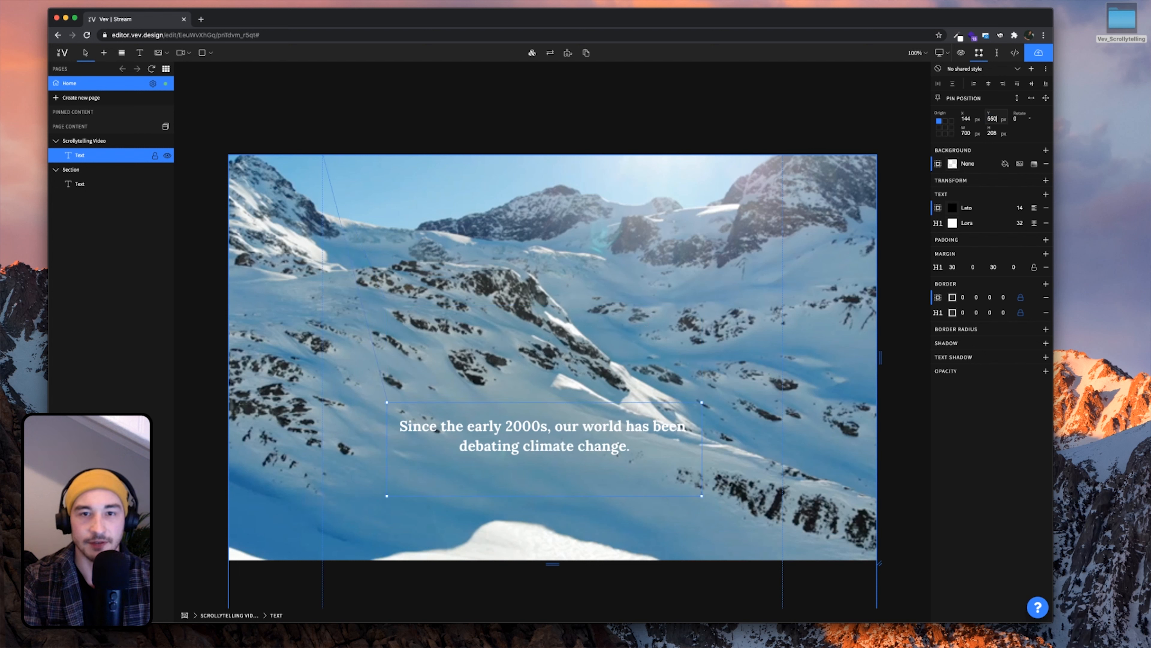
scroll(778, 291, "down", 2)
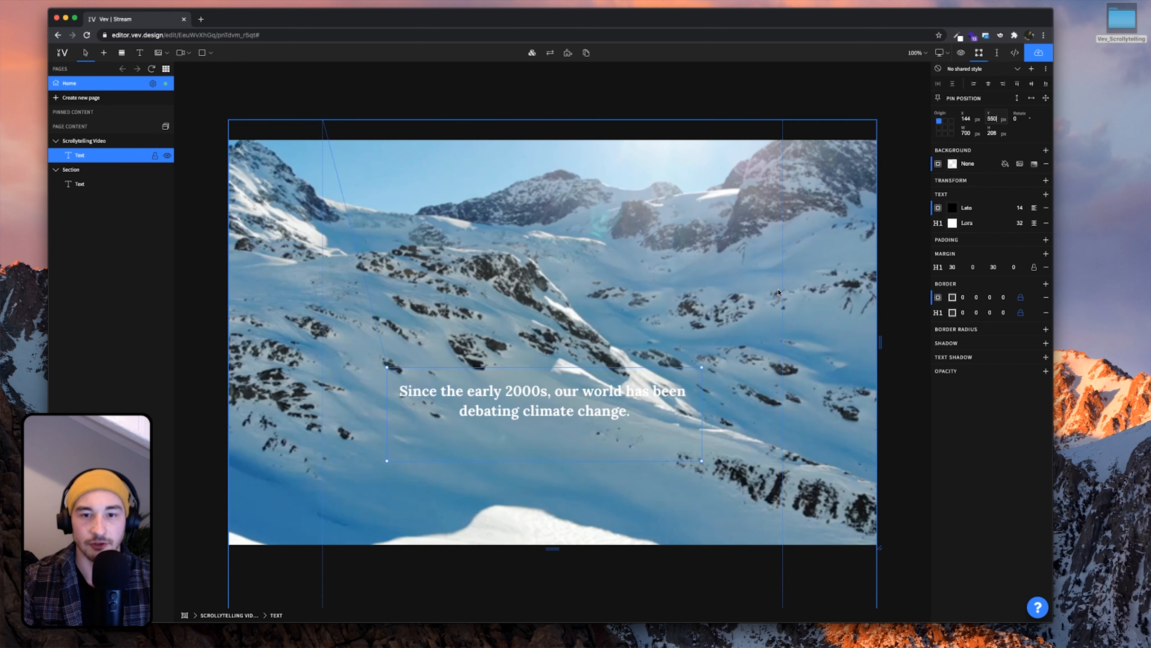
scroll(779, 292, "up", 1)
type("400")
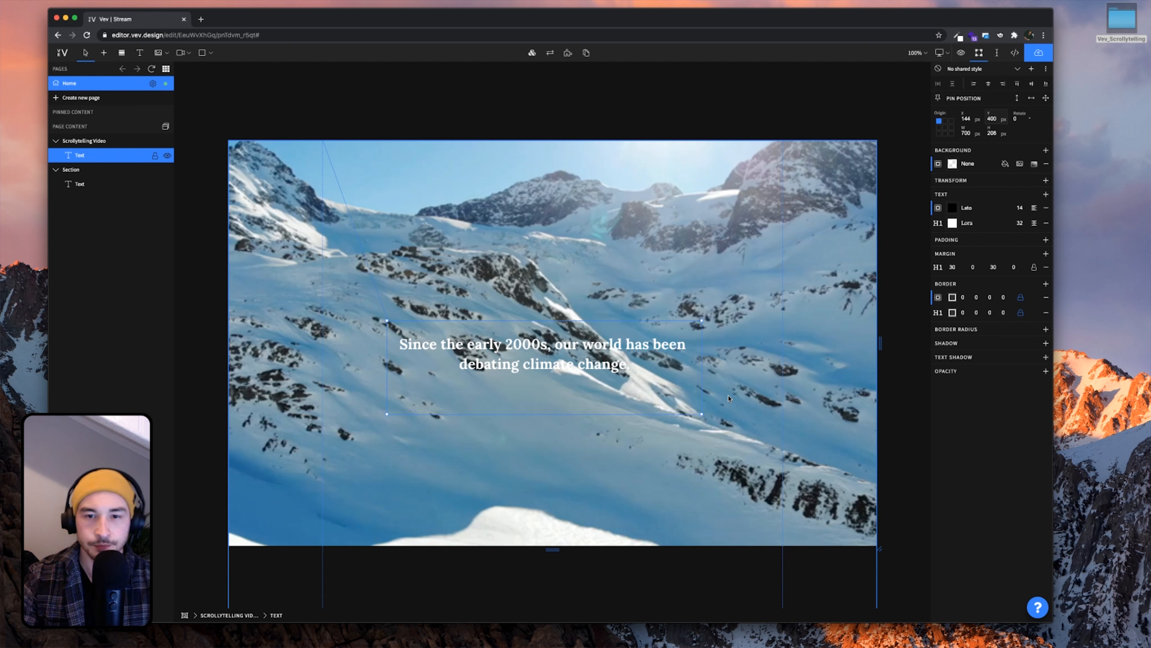
Add a black text shadow to Header One text with a 10 px blur
left_click(745, 408)
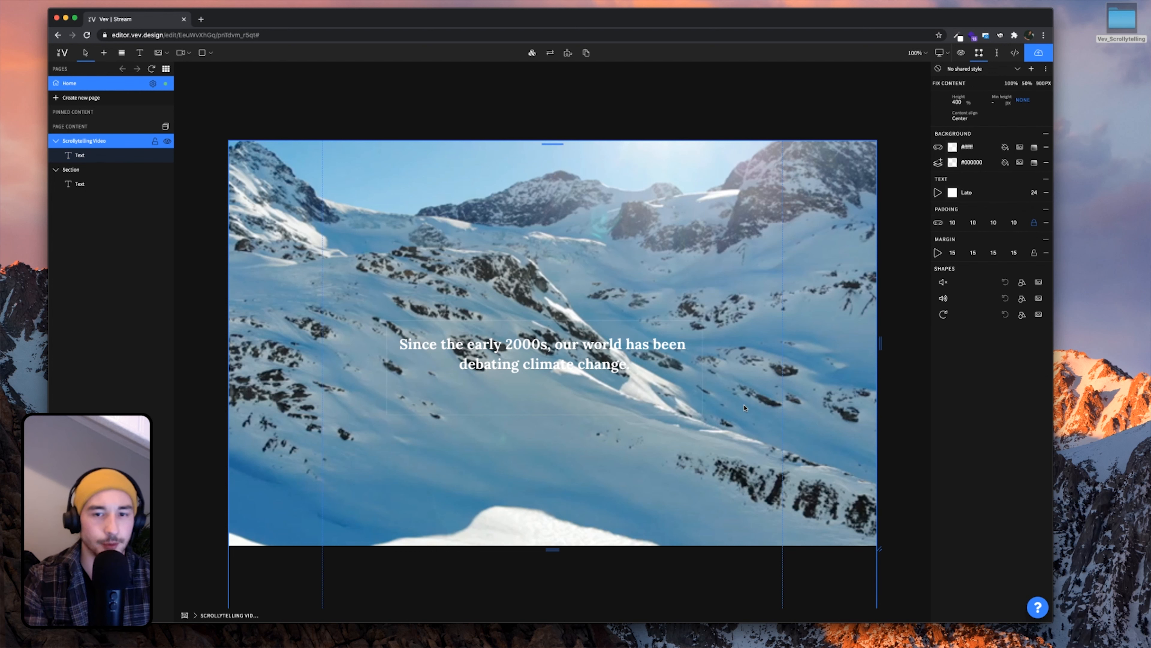
left_click(612, 385)
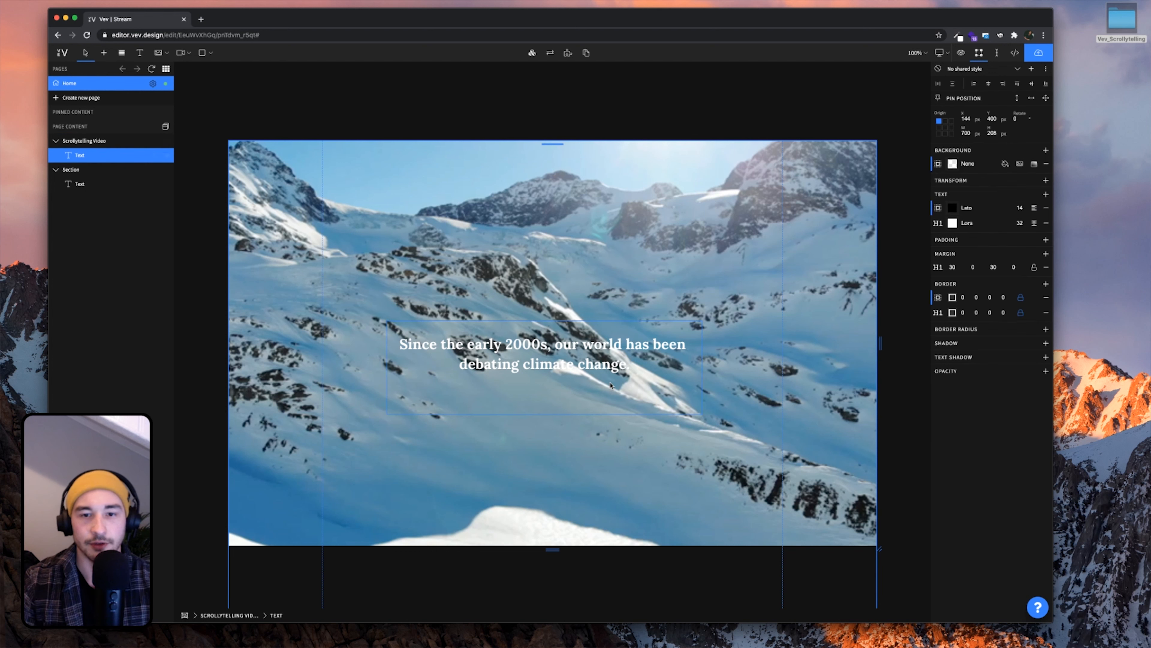
left_click(1045, 357)
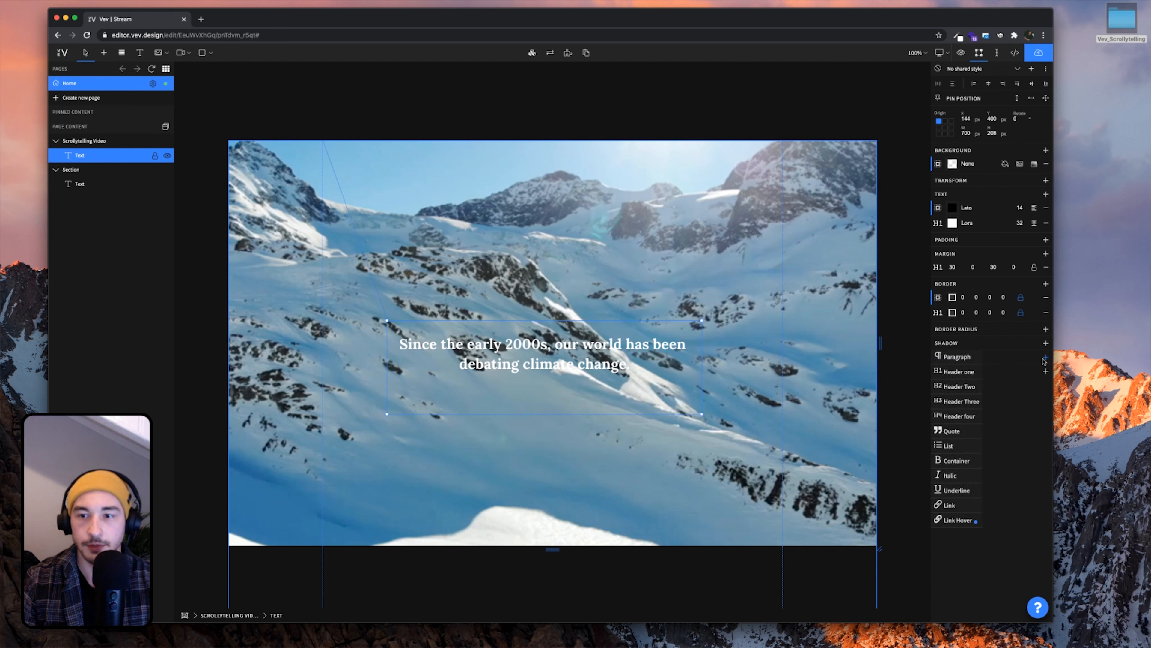
left_click(964, 371)
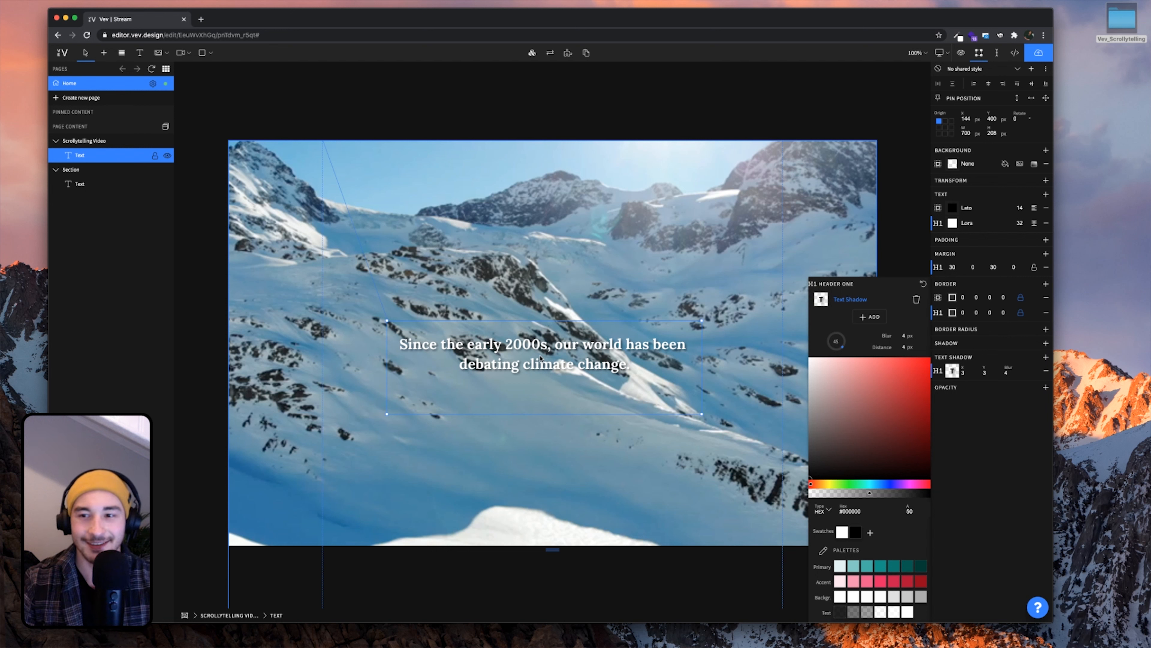
type("10")
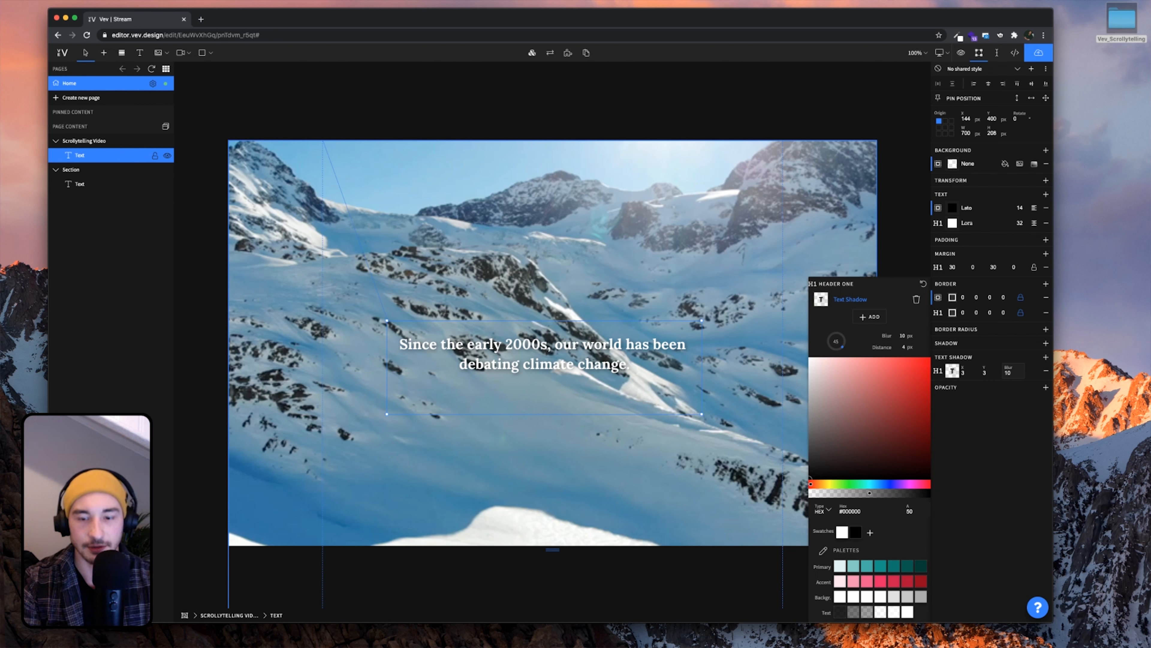
key("BackSpace")
key("BackSpace")
type("4")
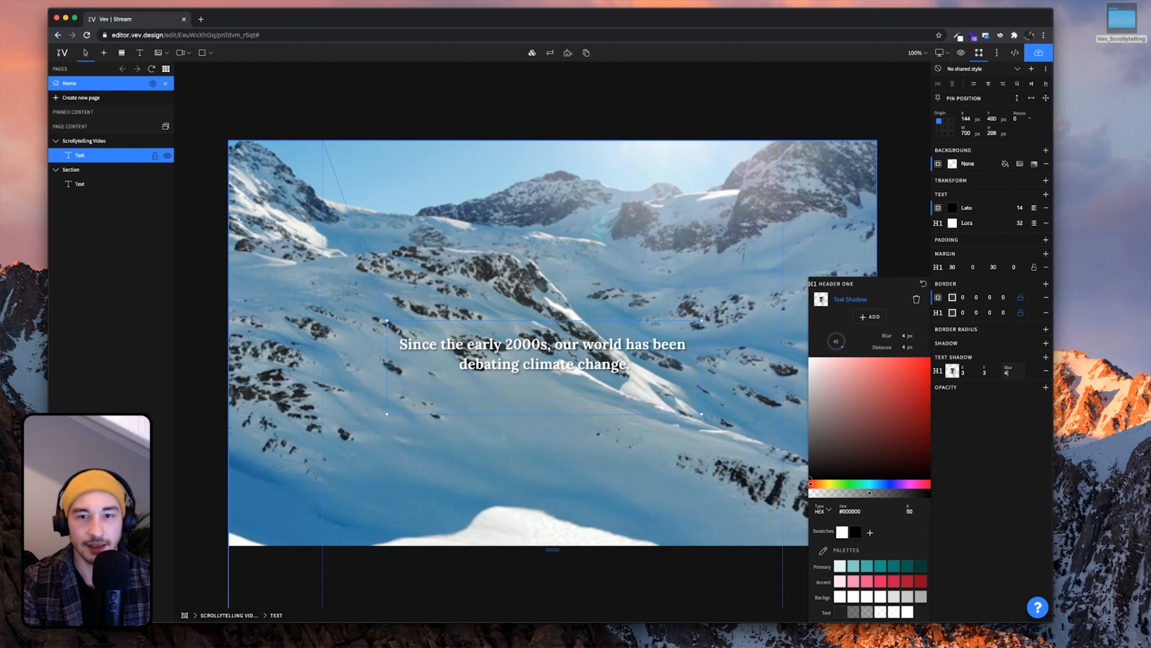
key("BackSpace")
type("10")
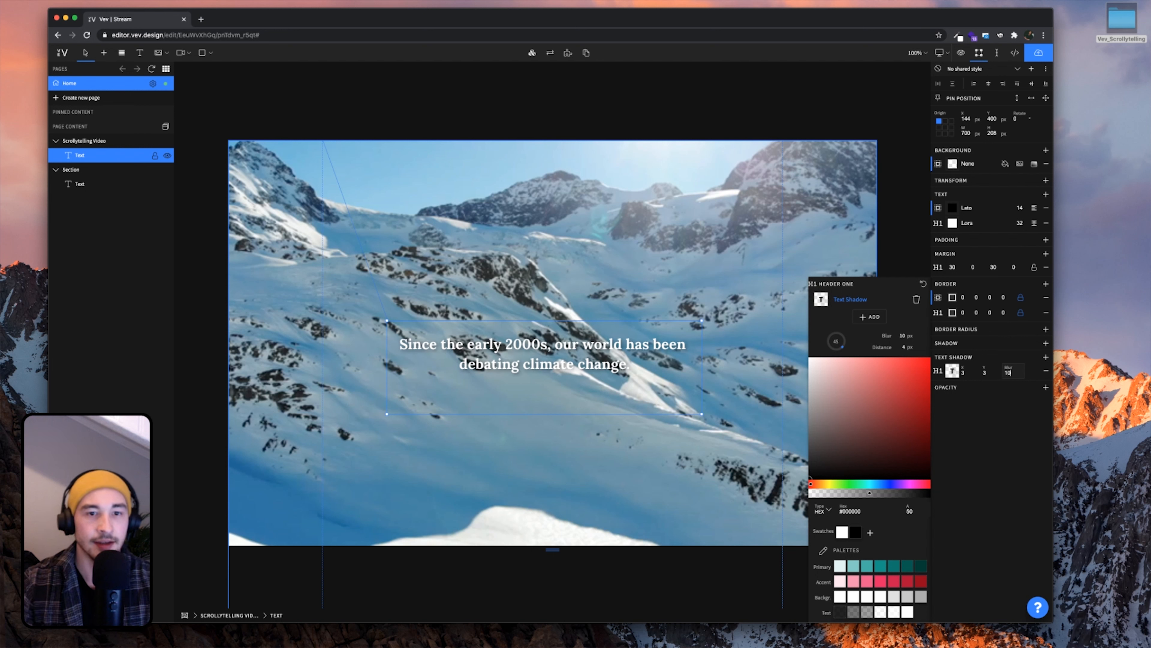
left_click(717, 314)
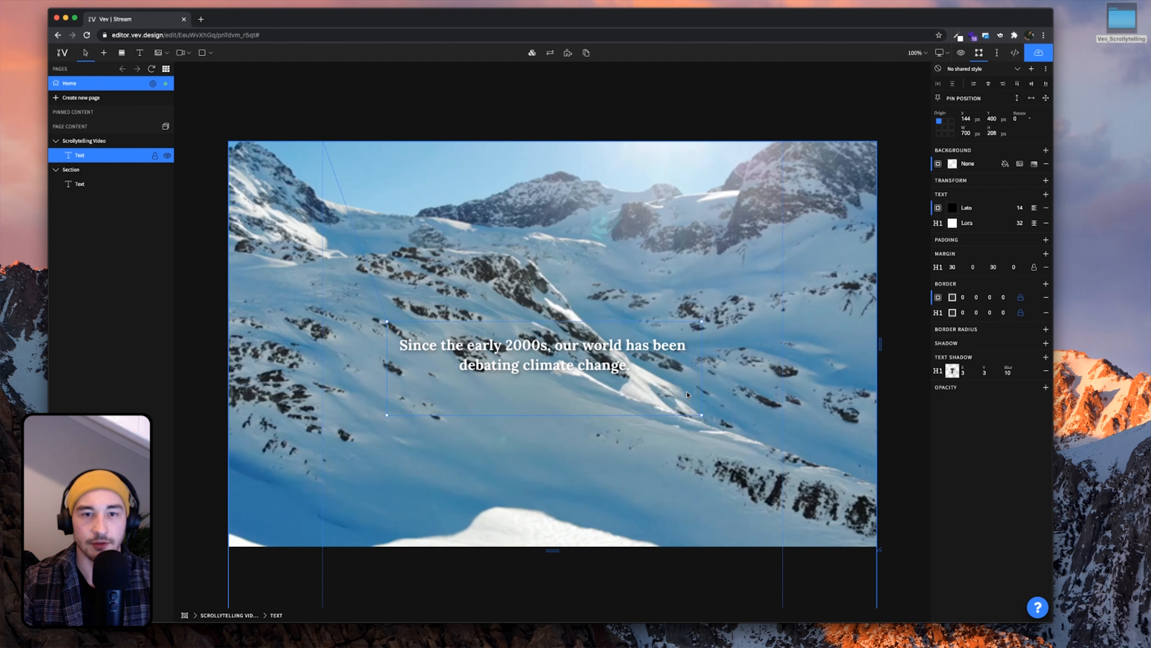
left_click(961, 53)
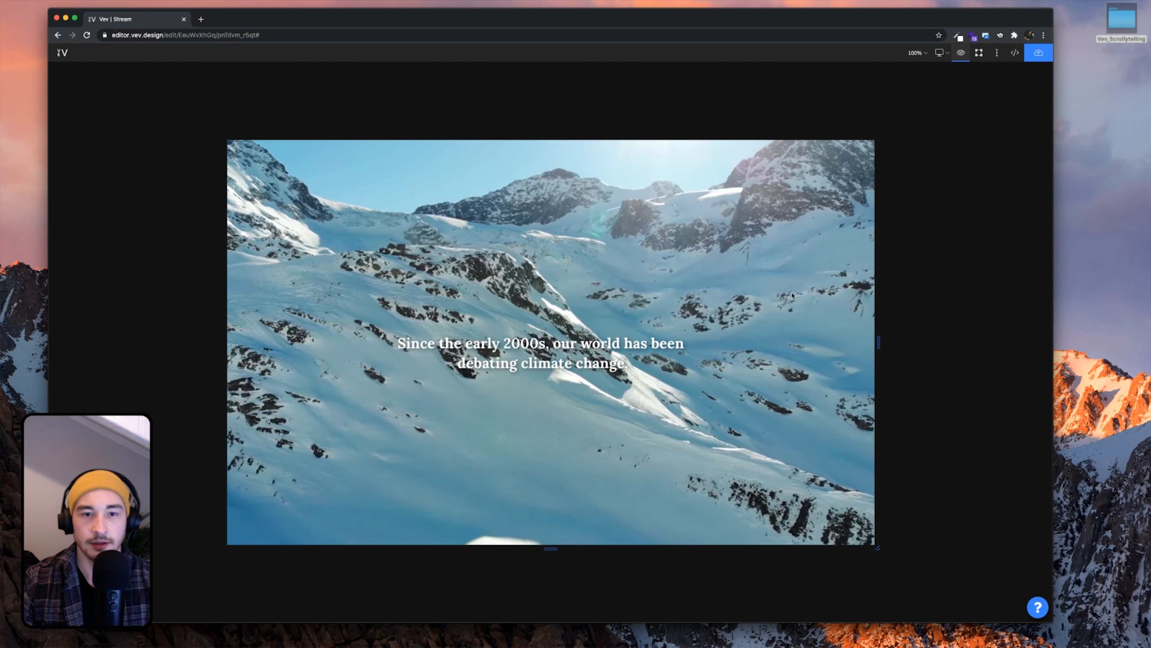
left_click(962, 53)
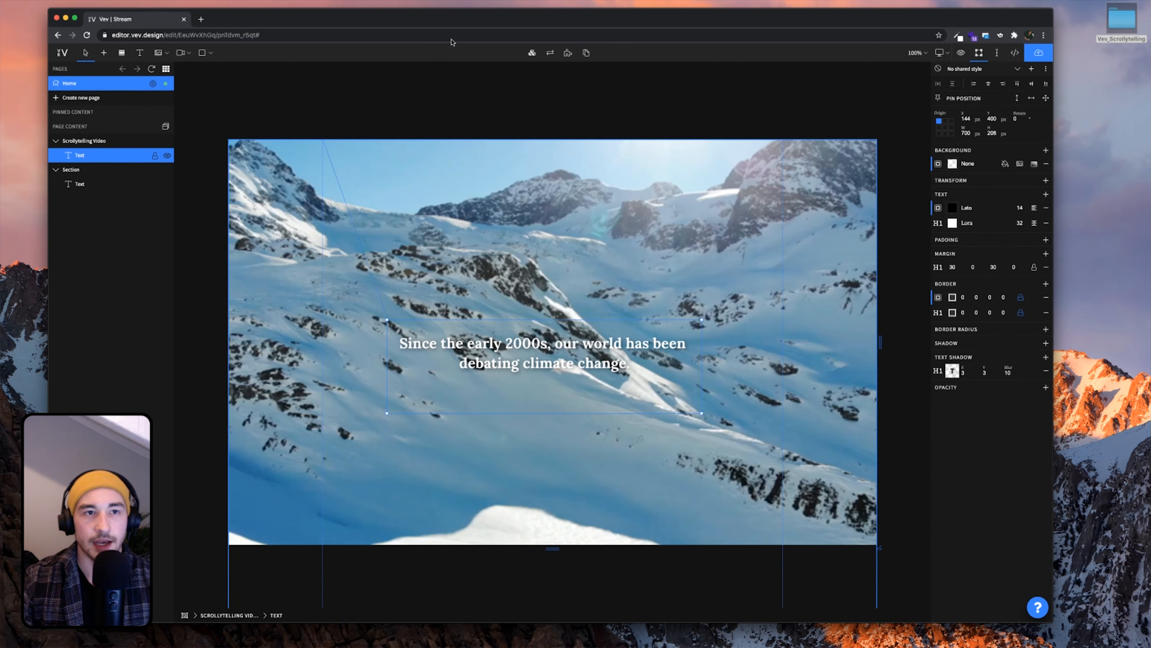
mouse_move(453, 25)
left_mouse_down()
mouse_move(435, 163)
mouse_move(453, 31)
left_mouse_up()
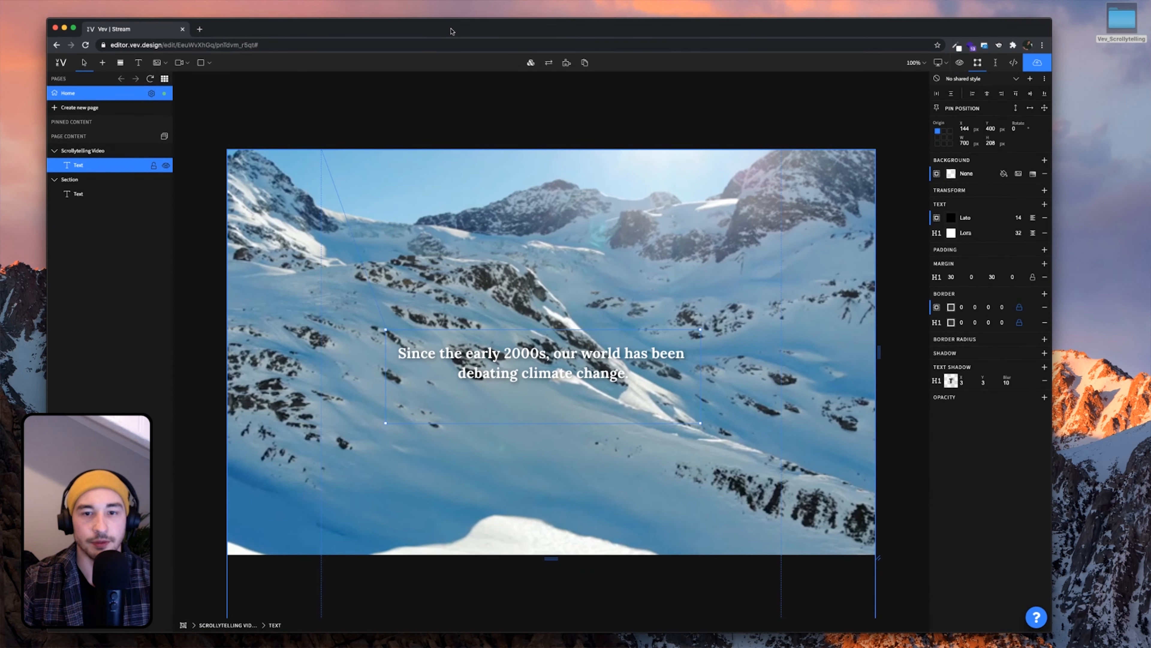
scroll(609, 387, "down", 2)
scroll(609, 386, "down", 4)
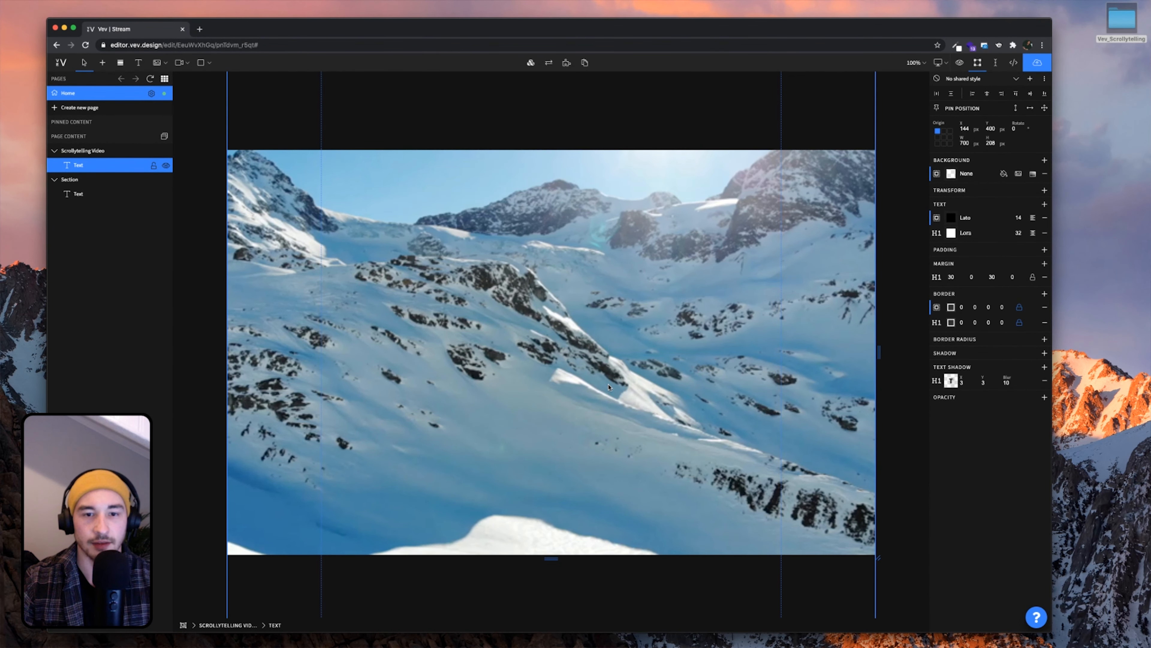
scroll(609, 387, "up", 5)
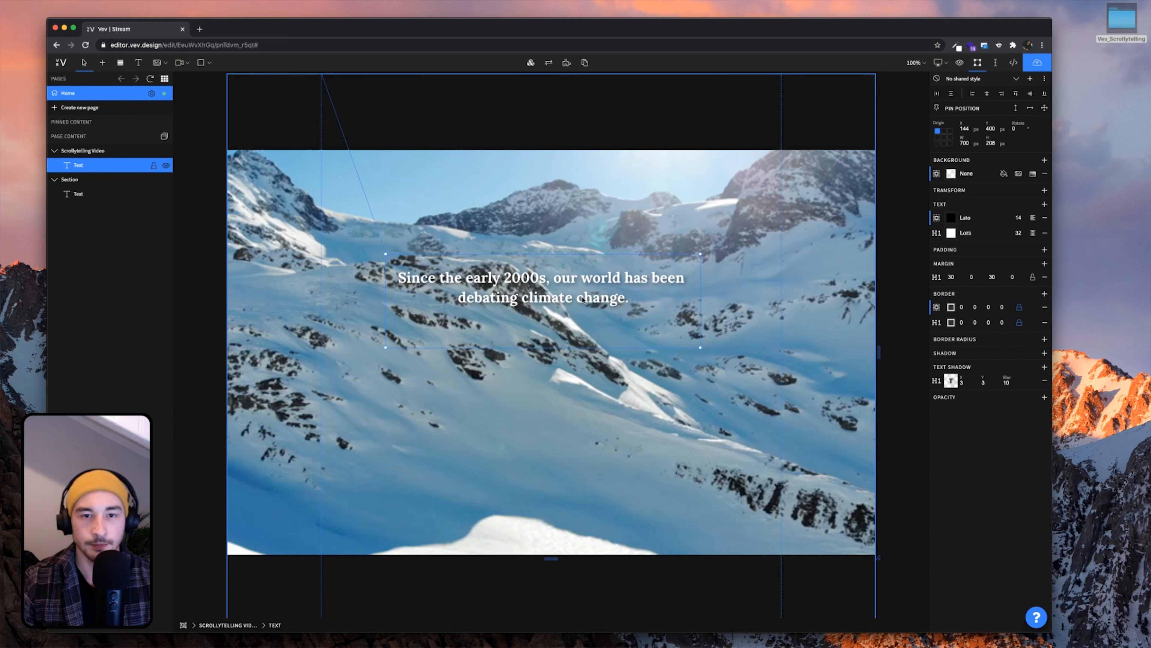
key("super+c")
key("super+v")
scroll(585, 299, "down", 2)
left_click_drag(561, 183, 555, 430)
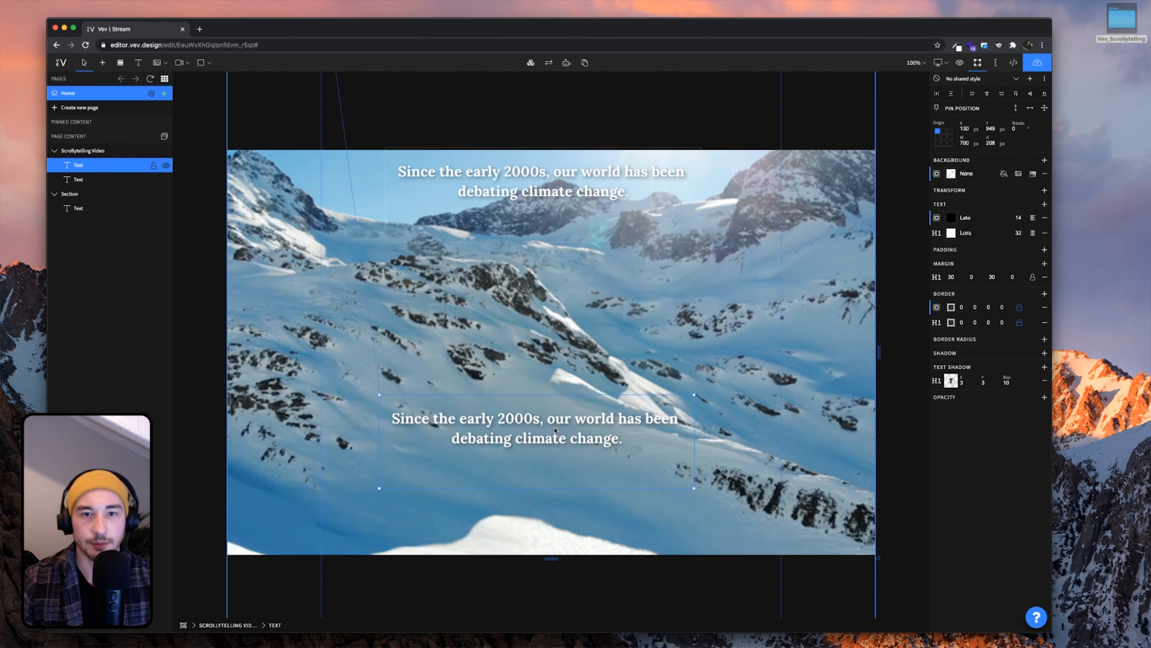
Move the duplicated caption below the first one and centre it horizontally
scroll(555, 430, "down", 2)
left_click_drag(555, 338, 555, 400)
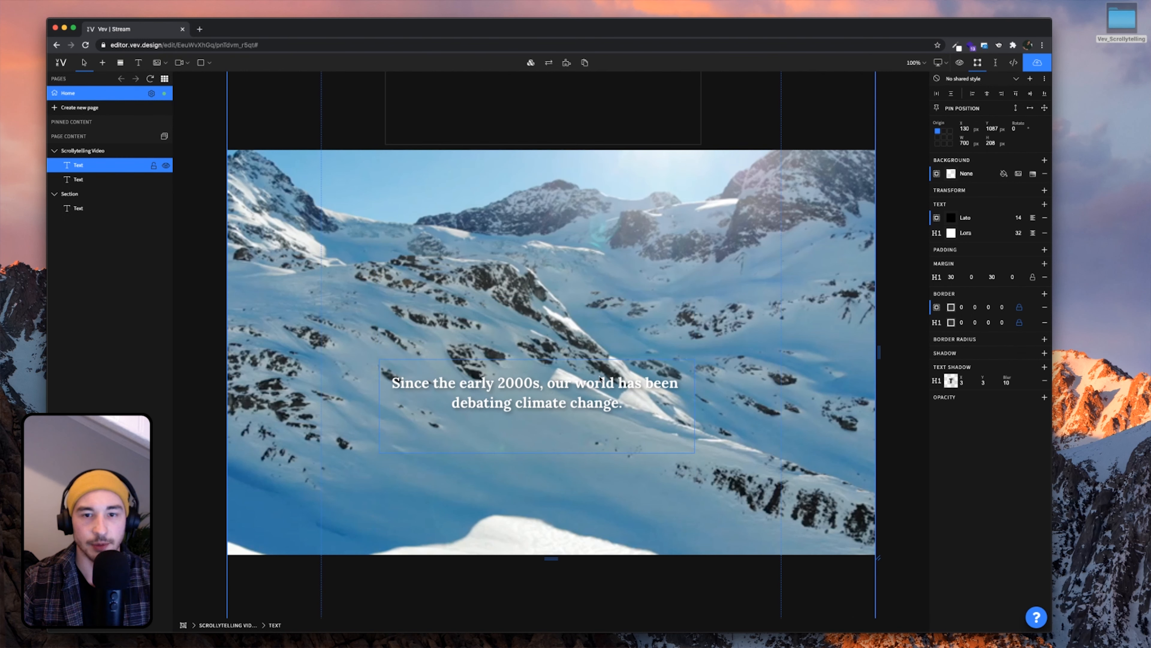
left_click(987, 94)
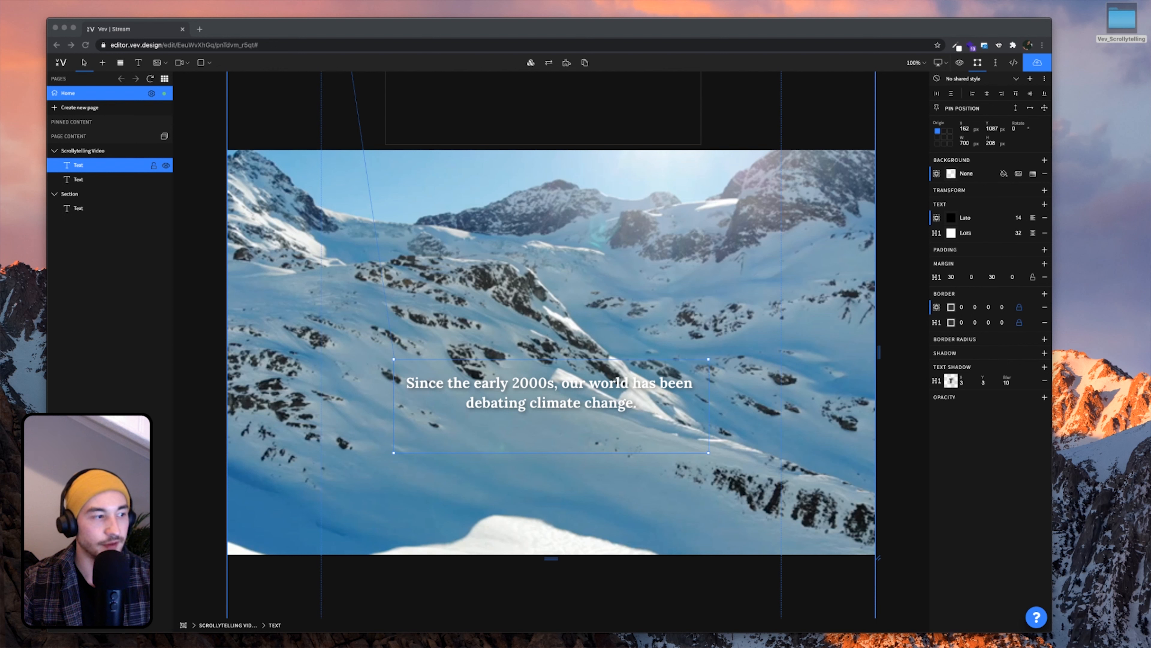
Replace its text with 'While the consequences have been severe.' and make it an H1
left_click(510, 421)
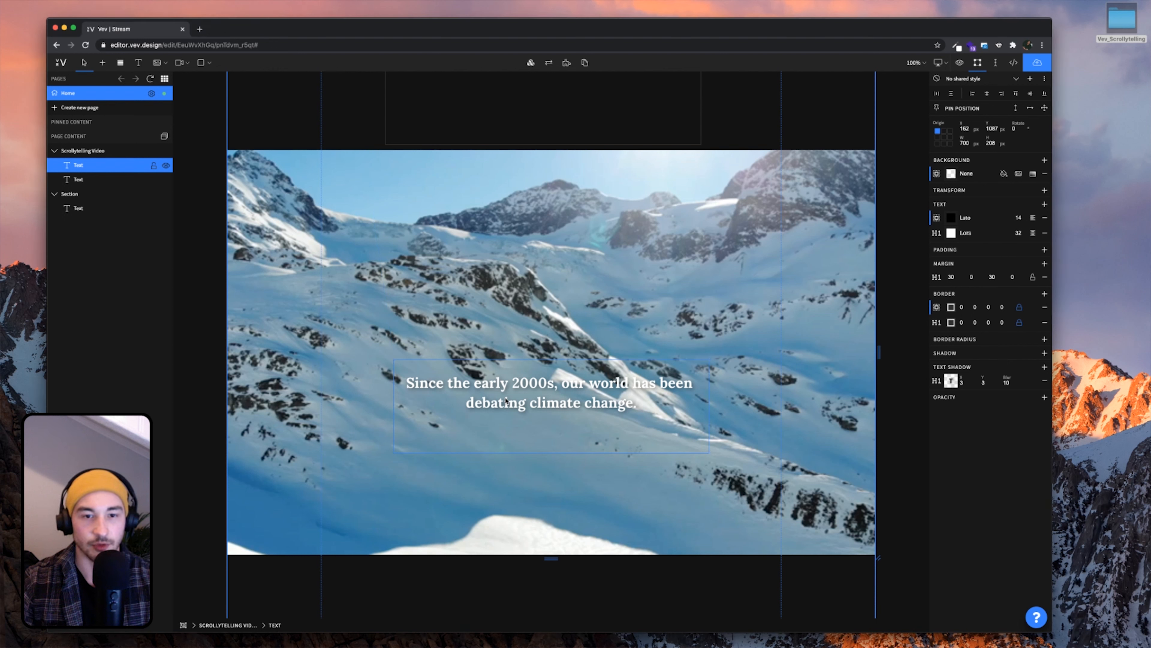
double_click(510, 405)
key("ctrl+a")
key("ctrl+v")
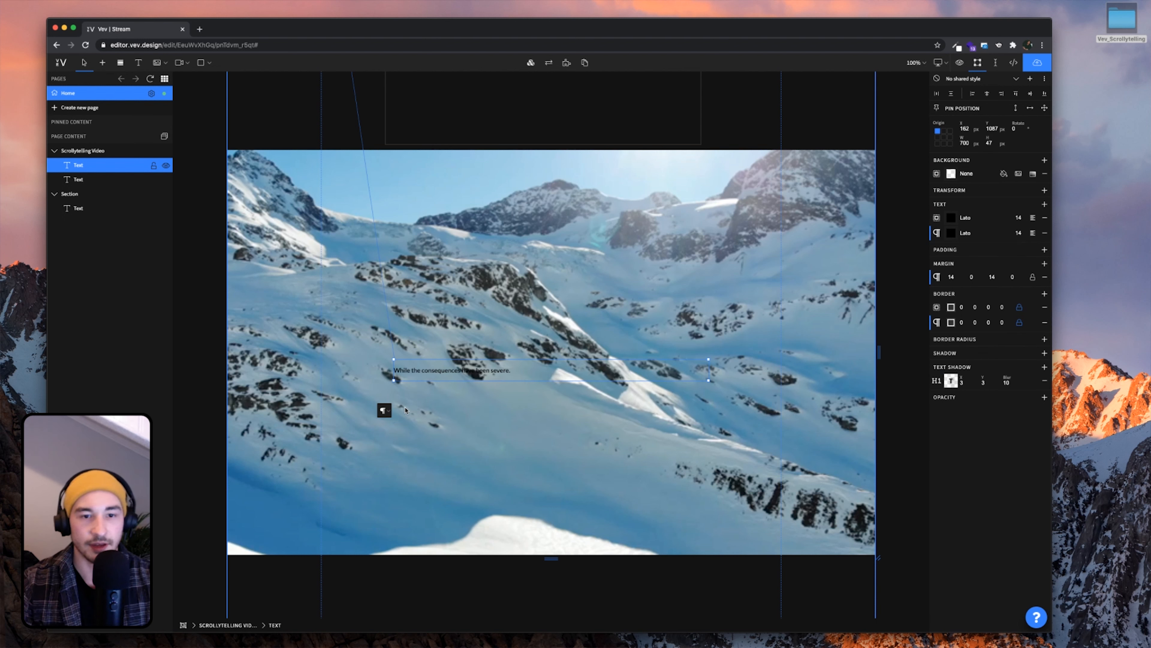
key("ctrl+a")
left_click(384, 409)
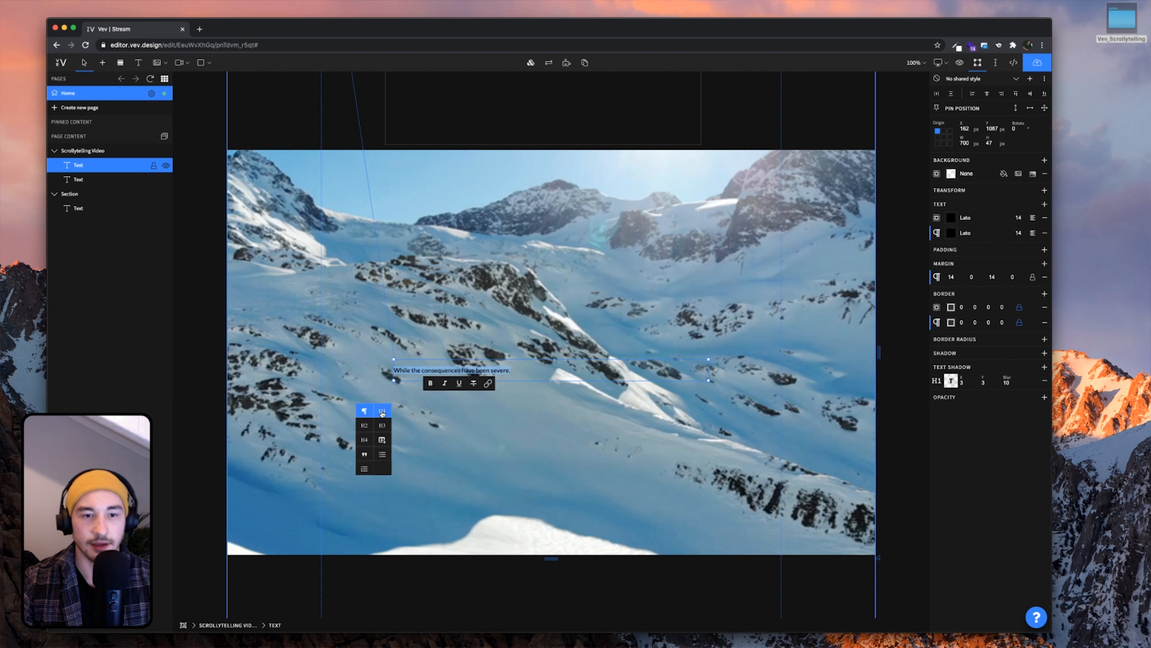
left_click(382, 414)
left_click(561, 320)
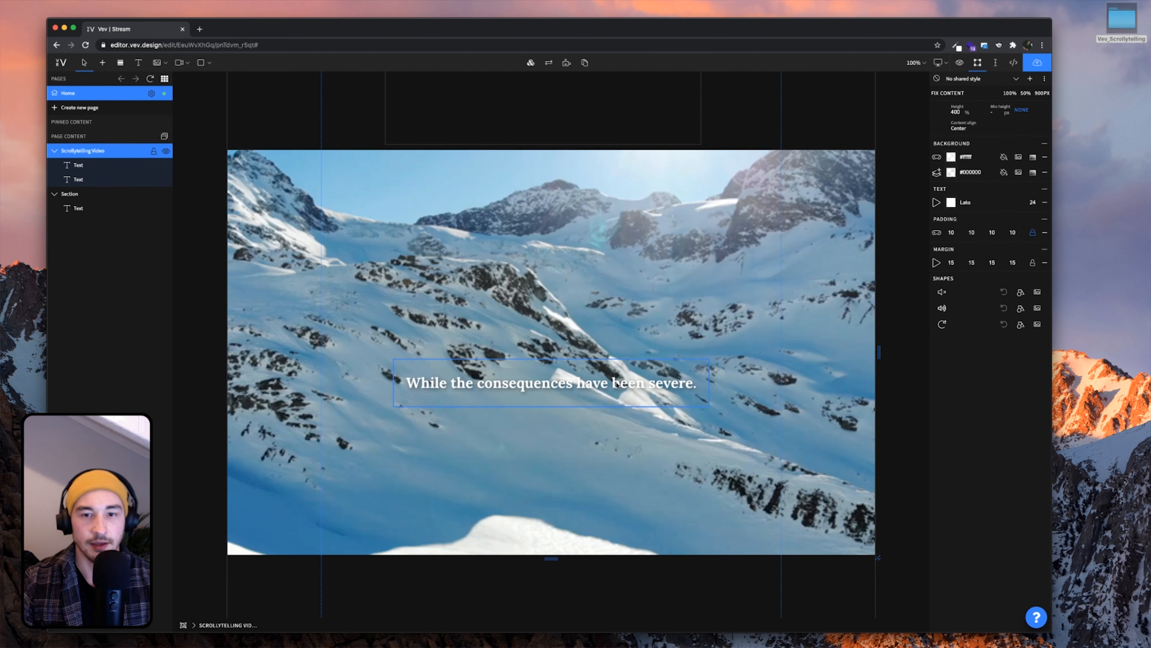
left_click(662, 380)
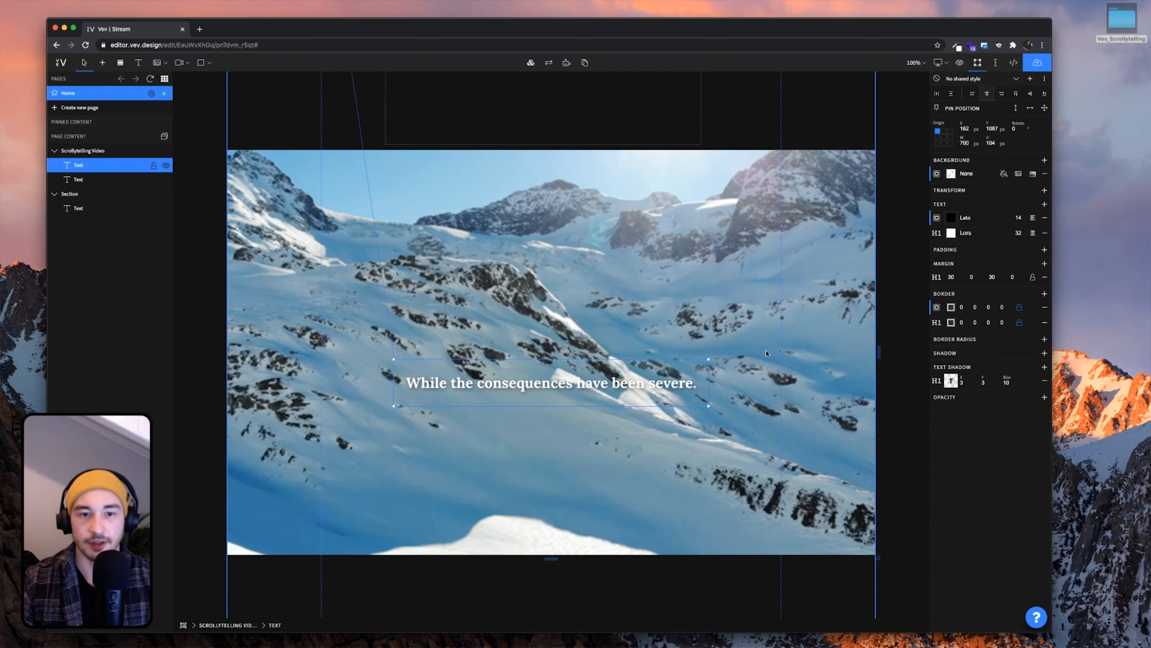
left_click(719, 338)
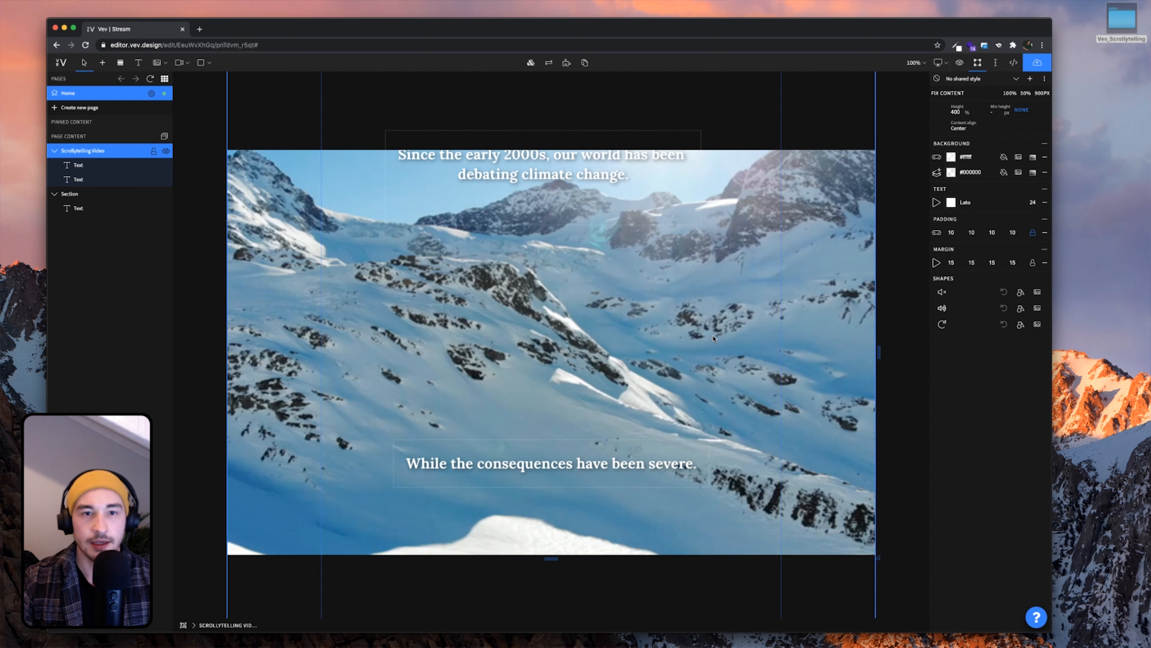
scroll(713, 338, "up", 5)
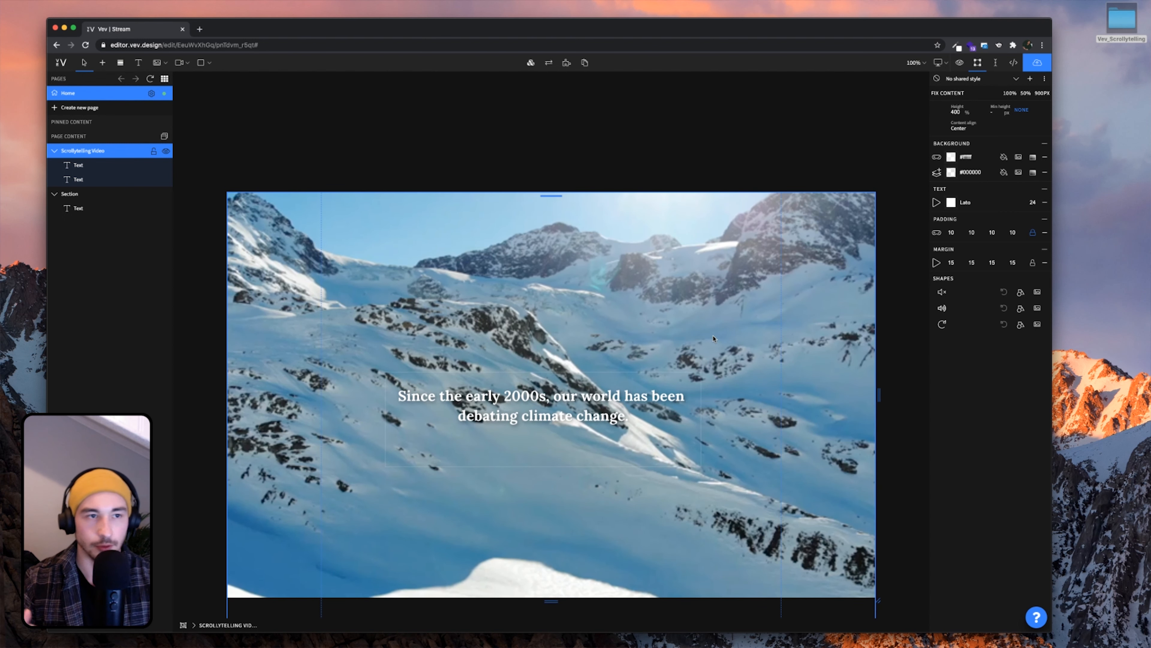
scroll(714, 338, "down", 3)
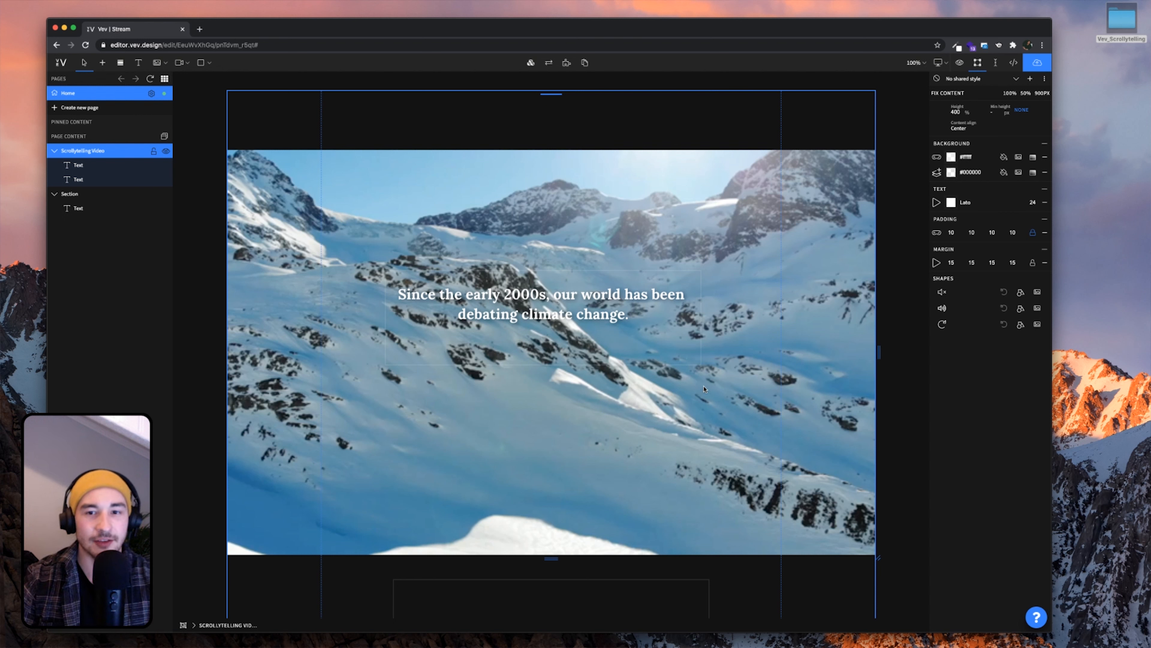
scroll(703, 388, "down", 5)
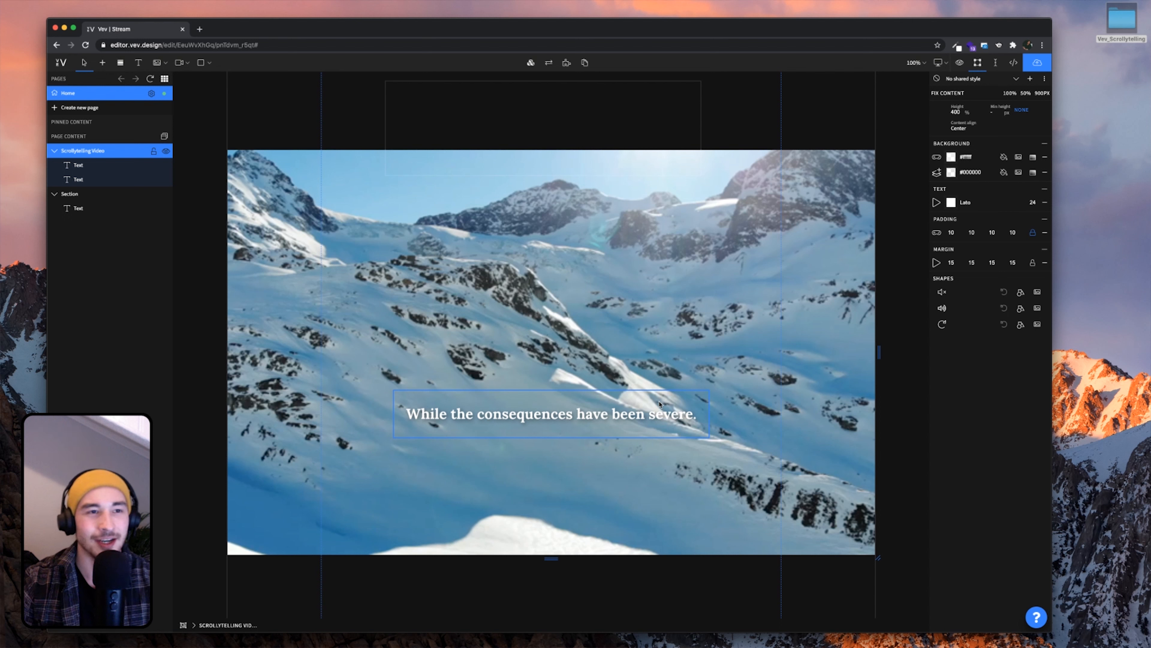
scroll(660, 408, "down", 2)
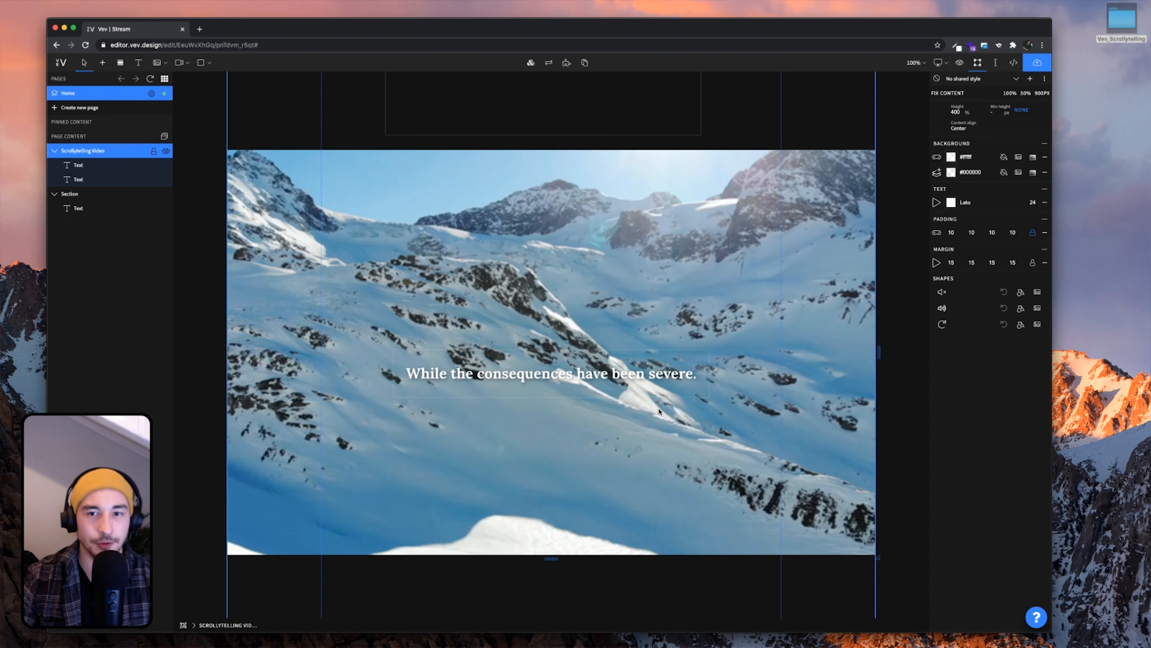
left_click(647, 387)
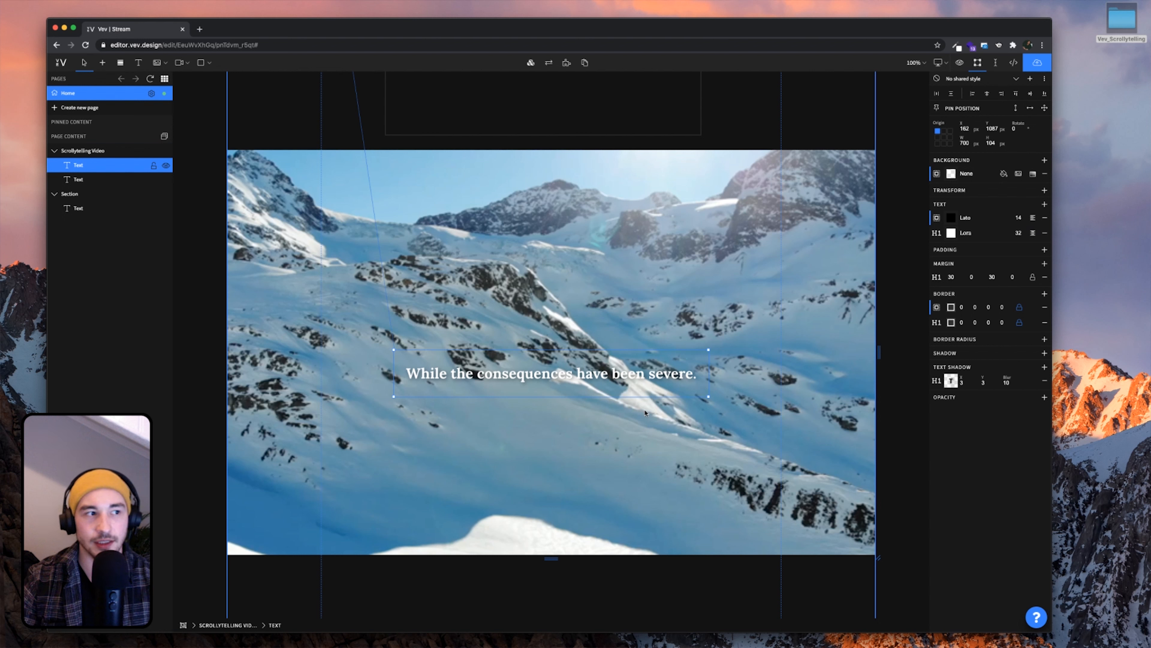
scroll(643, 413, "down", 5)
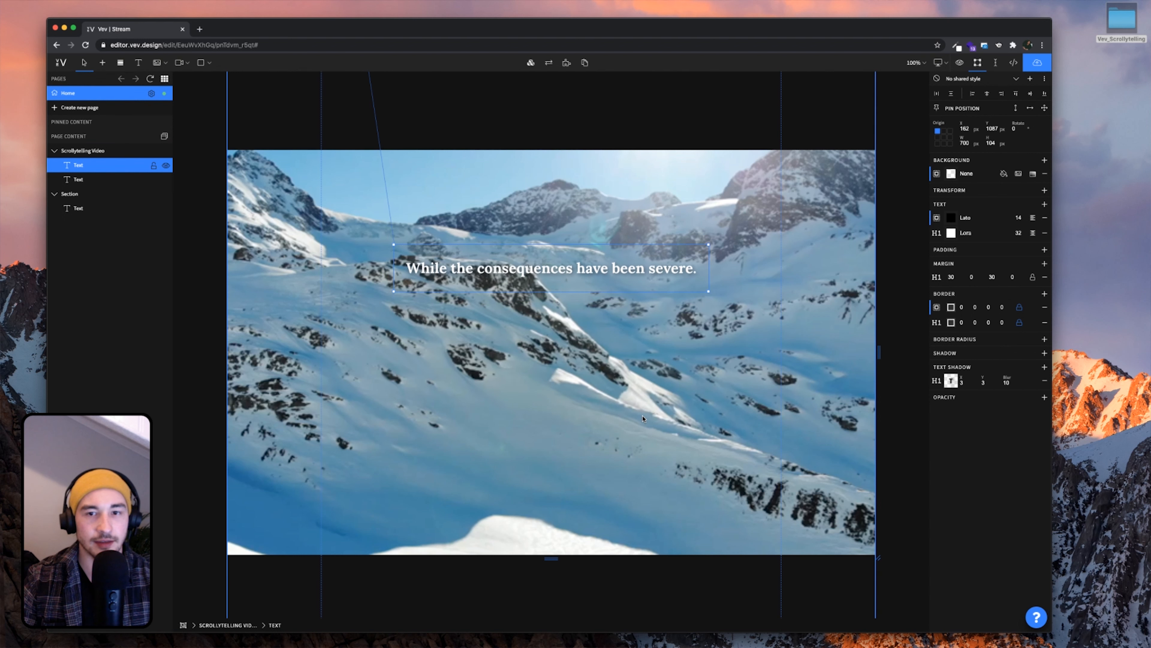
Alt-drag the caption down to create a third copy below the second
left_click_drag(597, 271, 596, 484)
scroll(596, 484, "down", 2)
left_click_drag(591, 395, 595, 414)
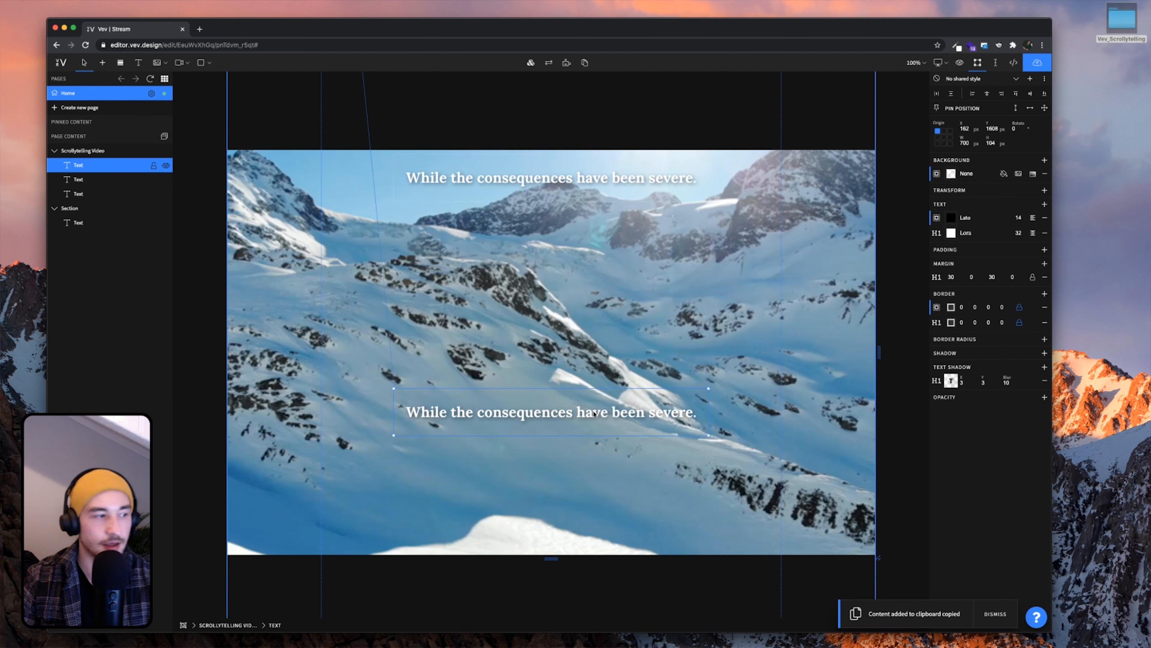
key("super+Tab")
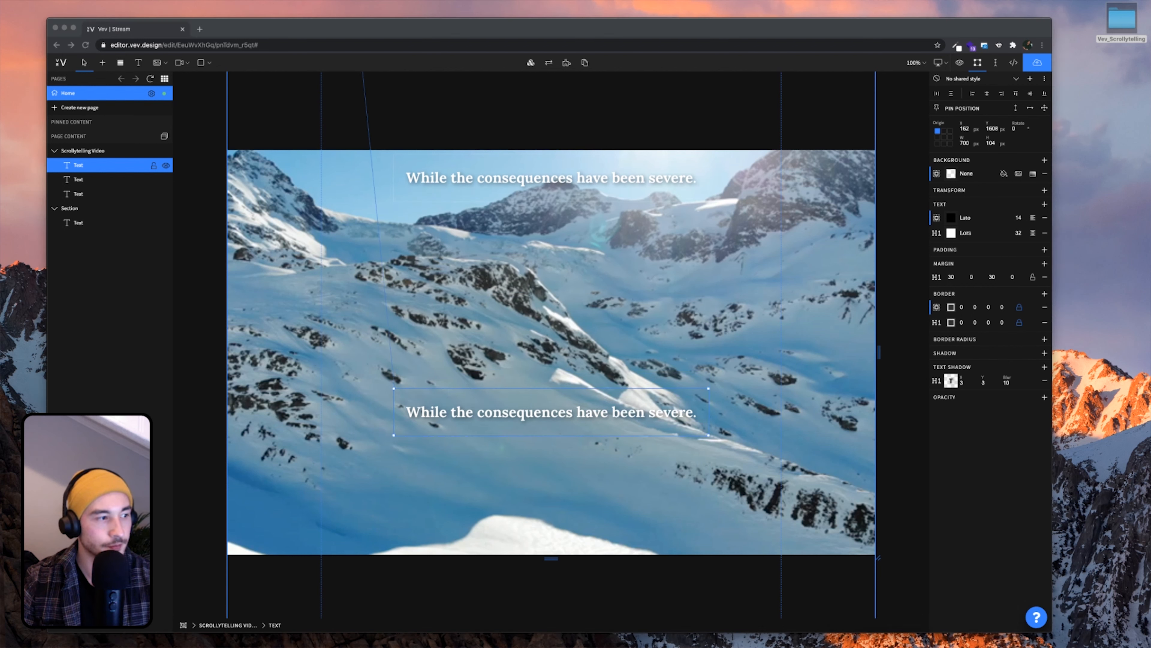
Replace the copy's text with 'For many in 2020, Climate change finally hits home.'
left_click(482, 419)
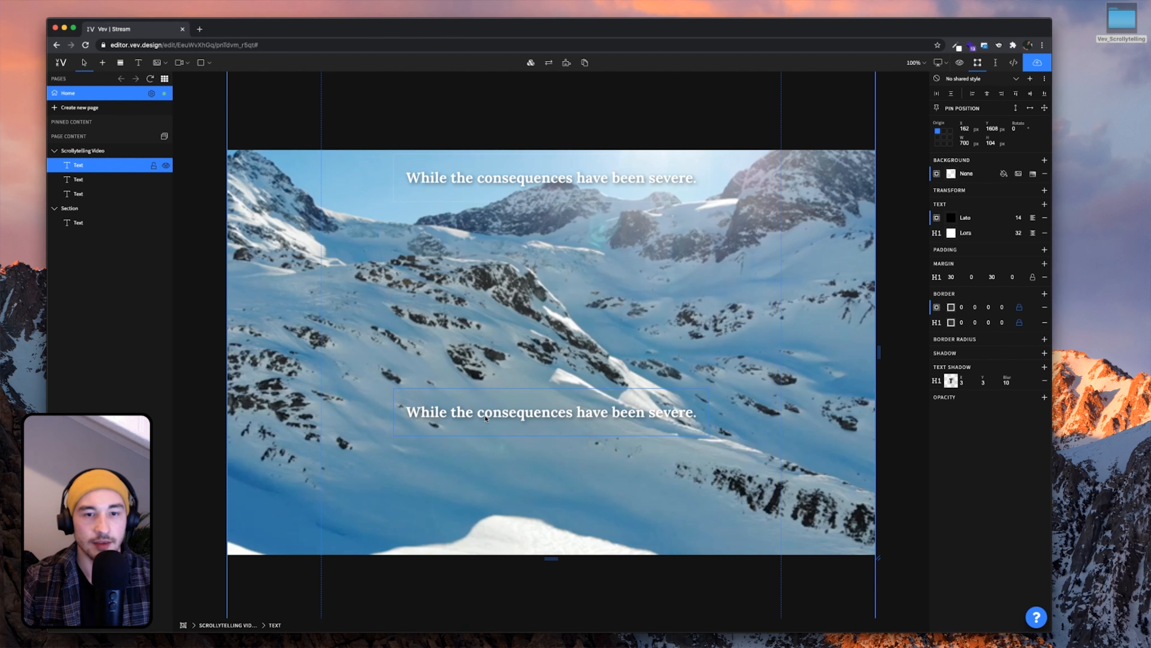
double_click(504, 418)
key("super+a")
key("super+v")
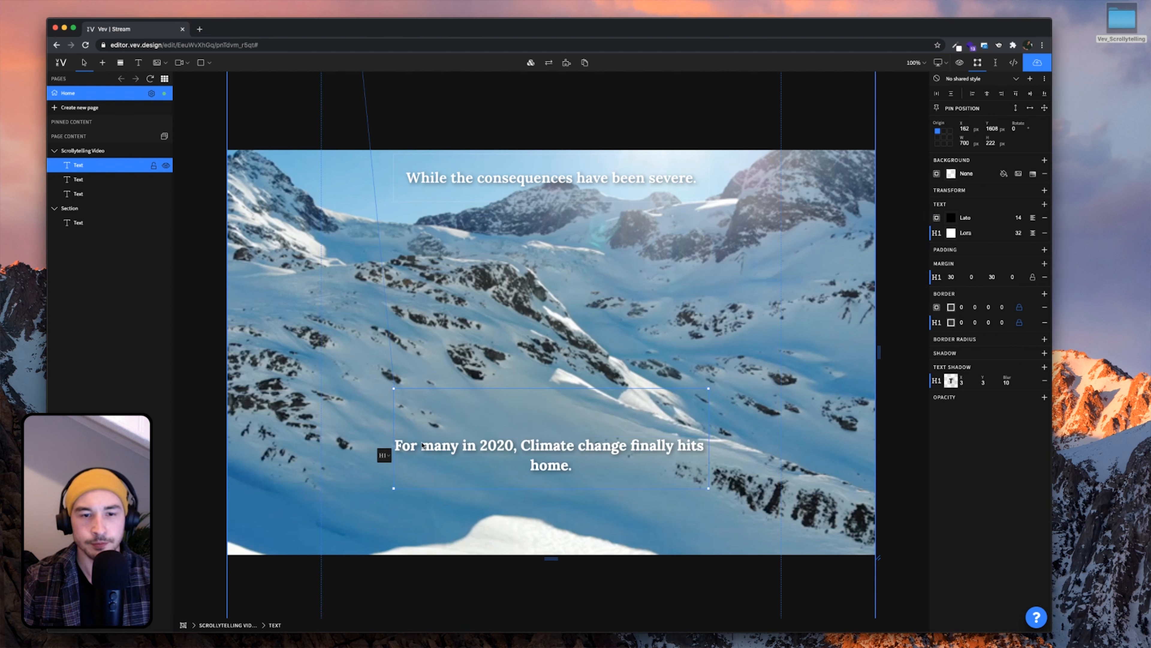
key("BackSpace")
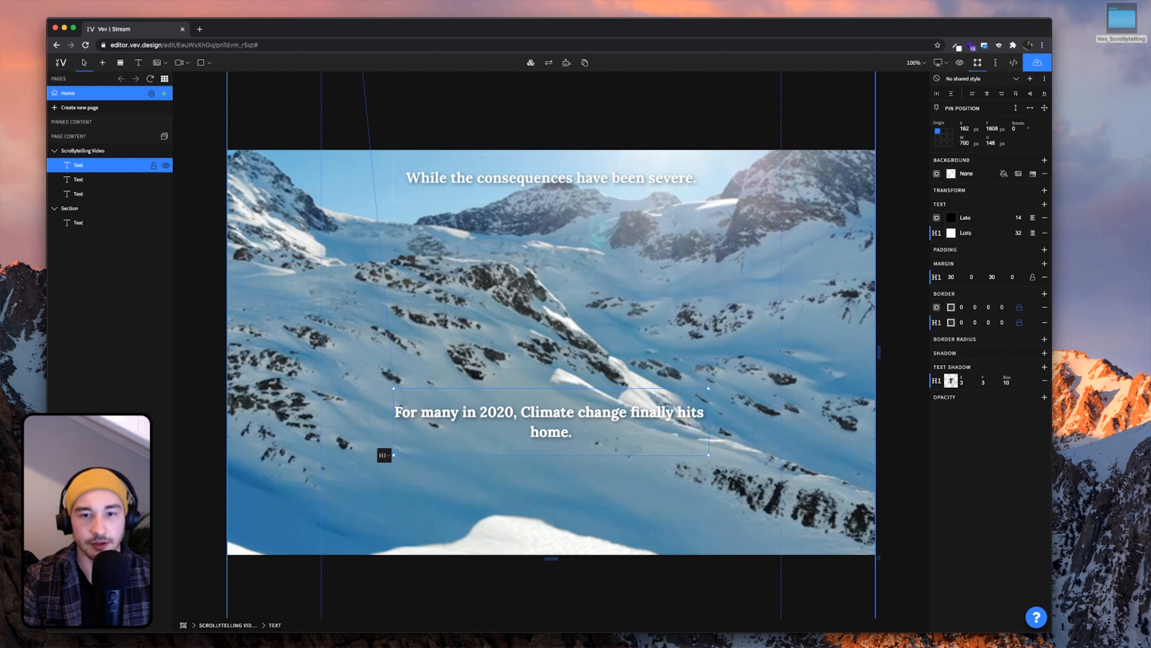
left_click(550, 362)
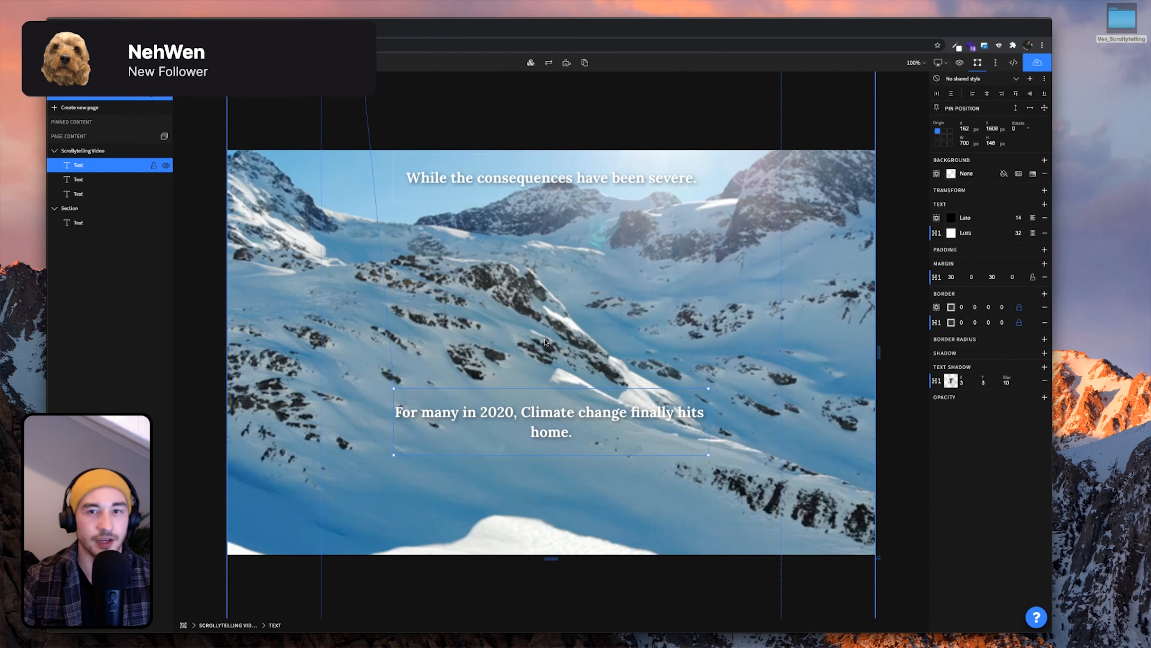
scroll(550, 361, "up", 7)
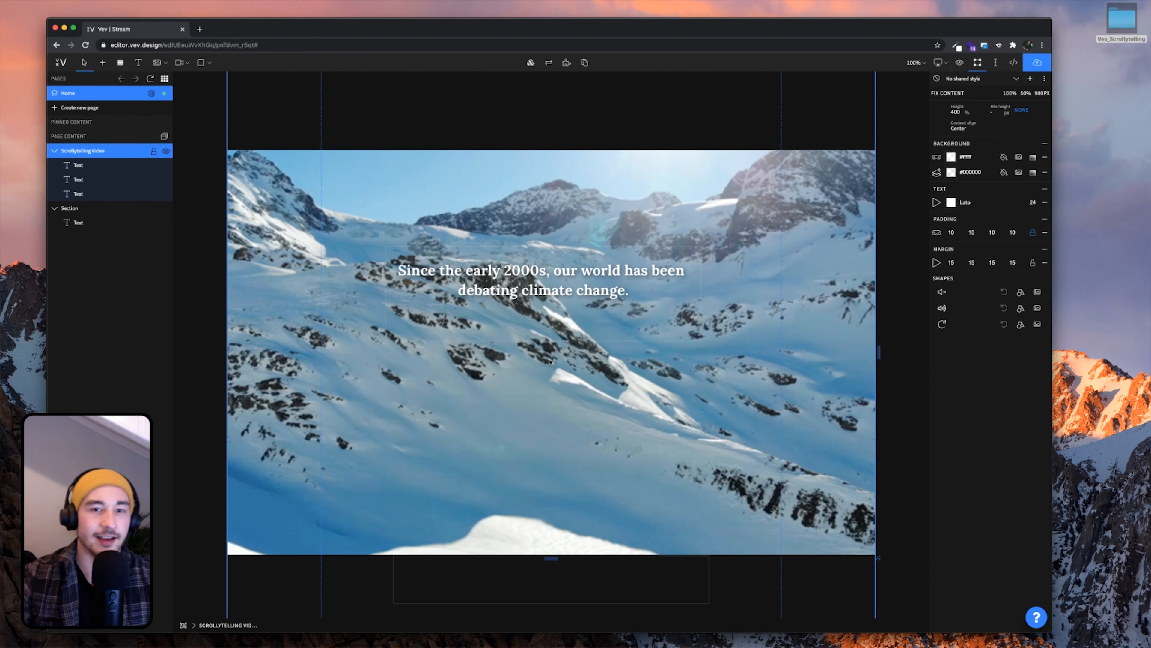
Enlarge and reposition the browser window to see more of the page
scroll(550, 361, "down", 5)
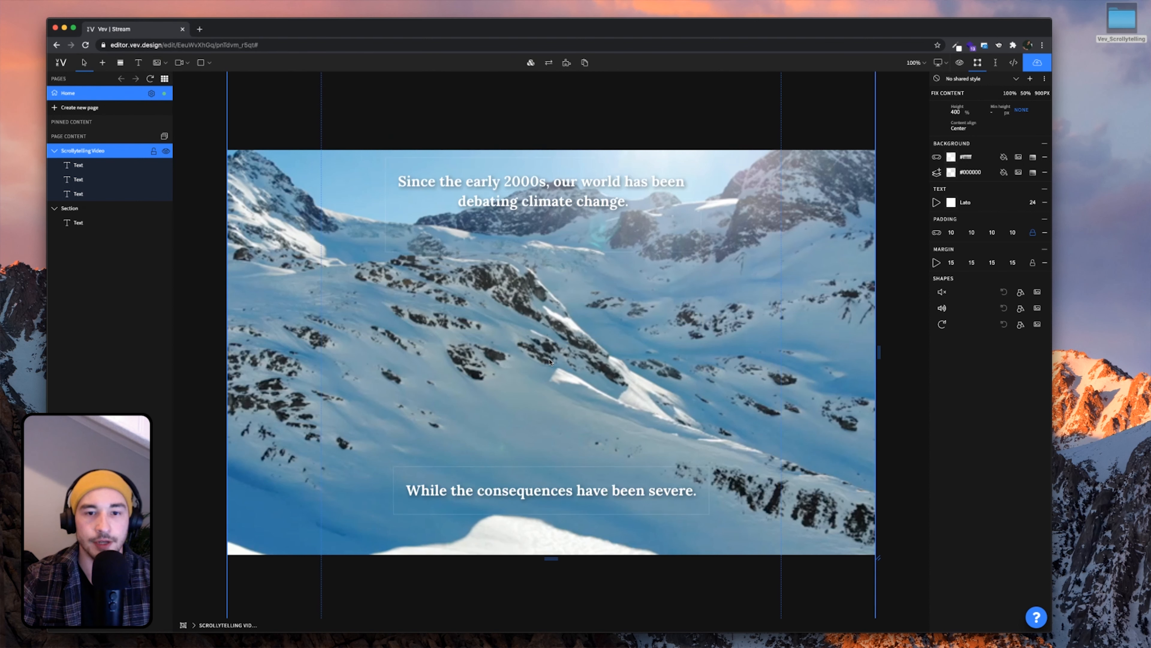
scroll(550, 363, "up", 5)
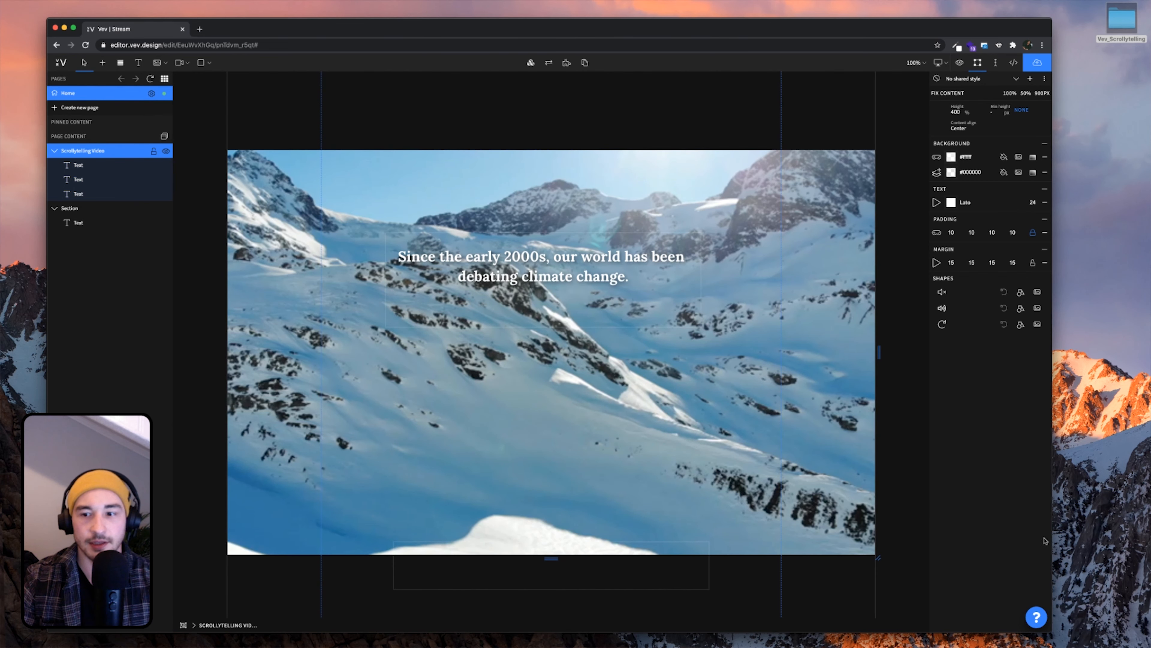
left_click_drag(1052, 634, 1149, 645)
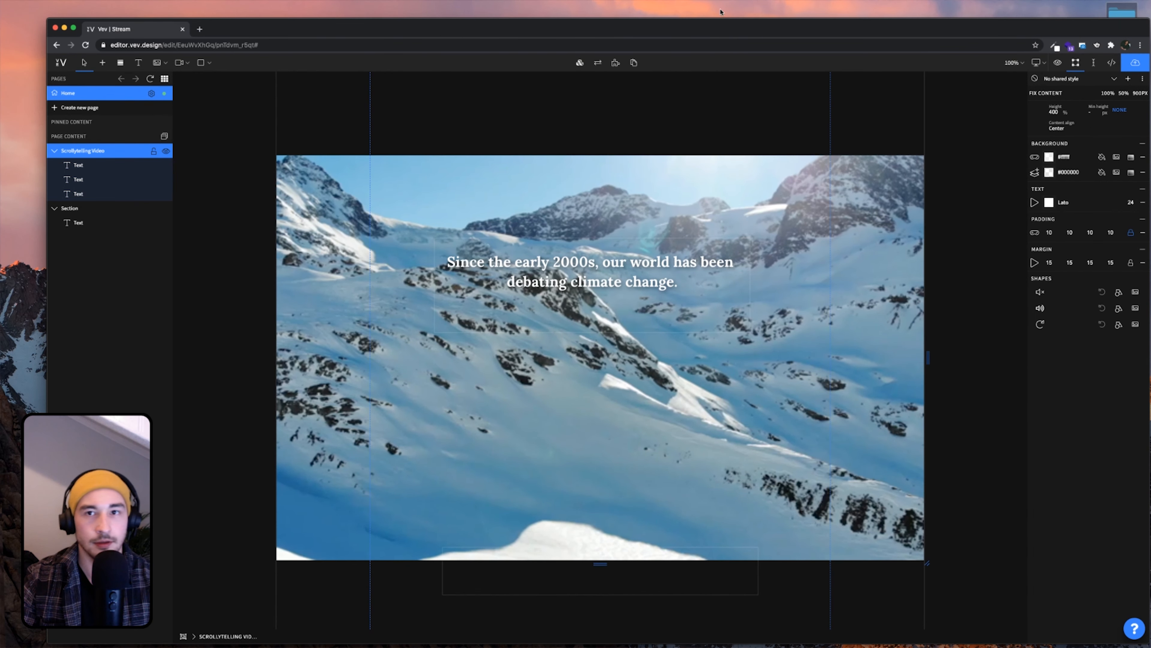
left_click_drag(719, 33, 693, 18)
scroll(707, 122, "up", 3)
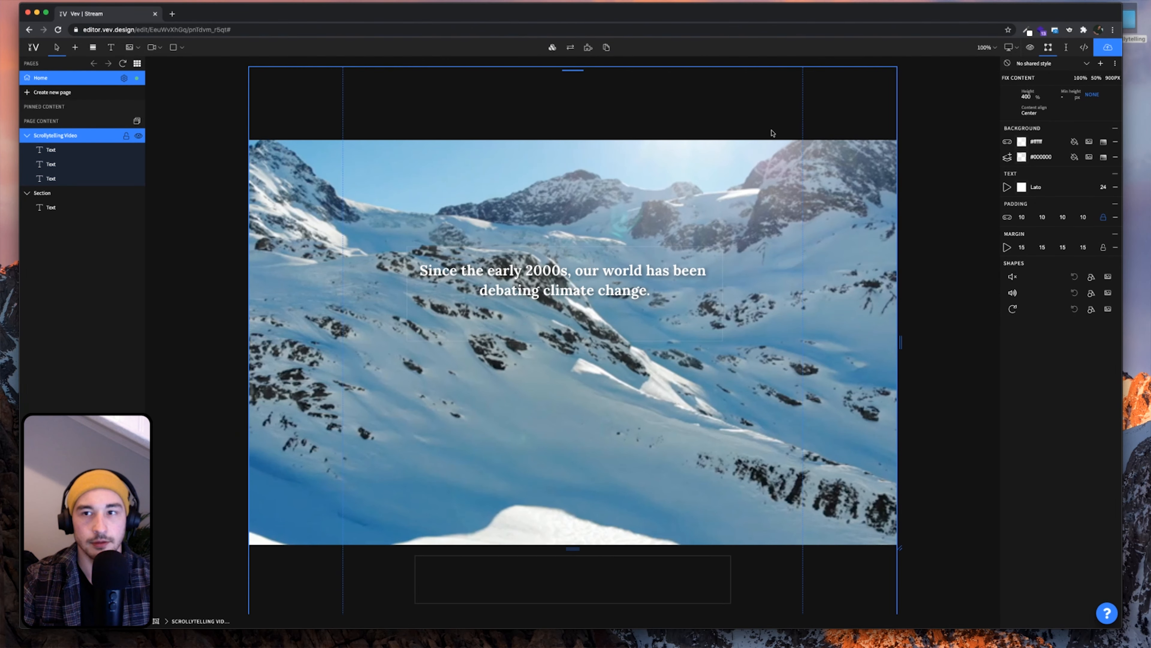
scroll(773, 133, "down", 2)
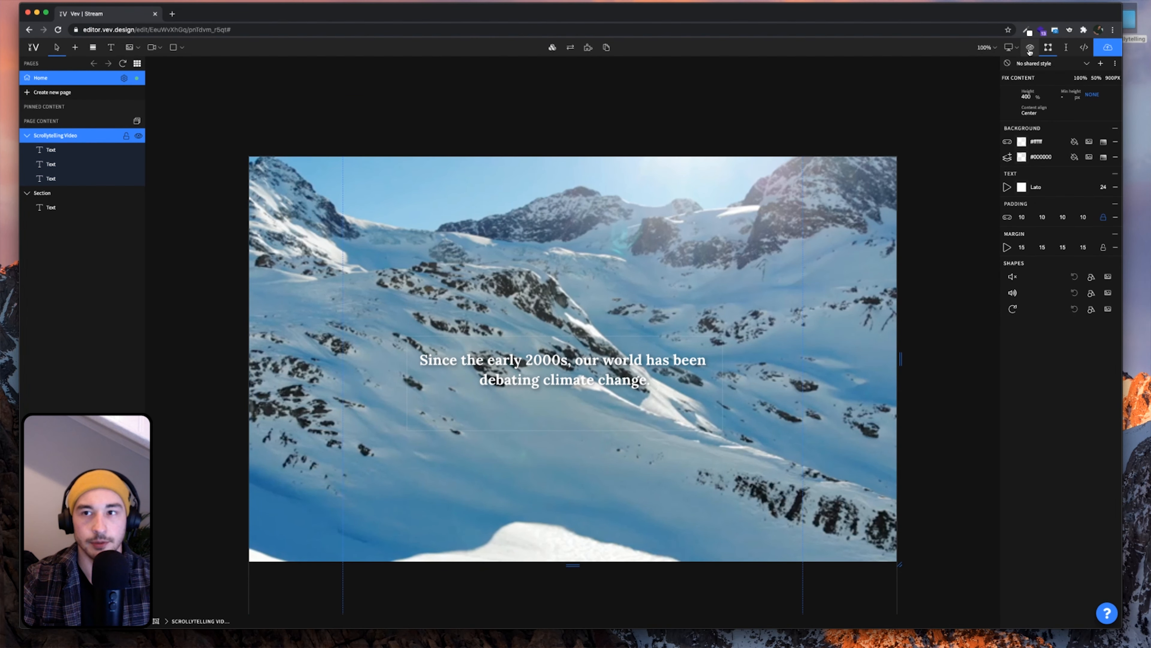
Preview the page without editor panels and scroll through the three captions over the video
left_click(1030, 47)
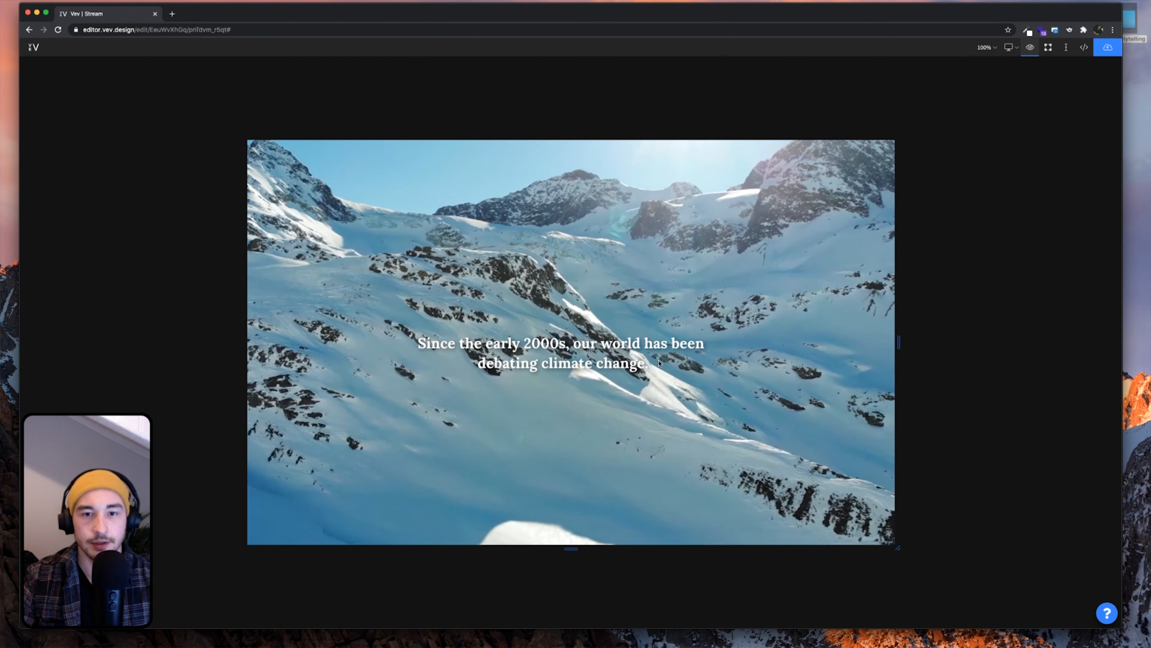
scroll(660, 363, "down", 2)
scroll(659, 363, "down", 5)
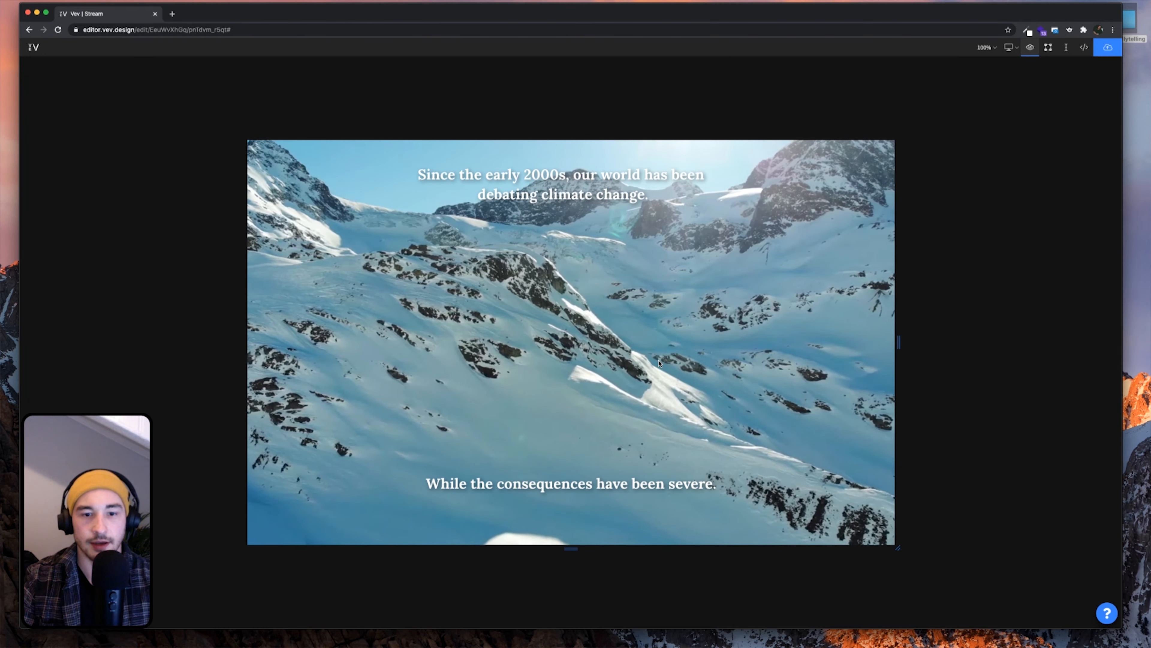
scroll(660, 363, "down", 5)
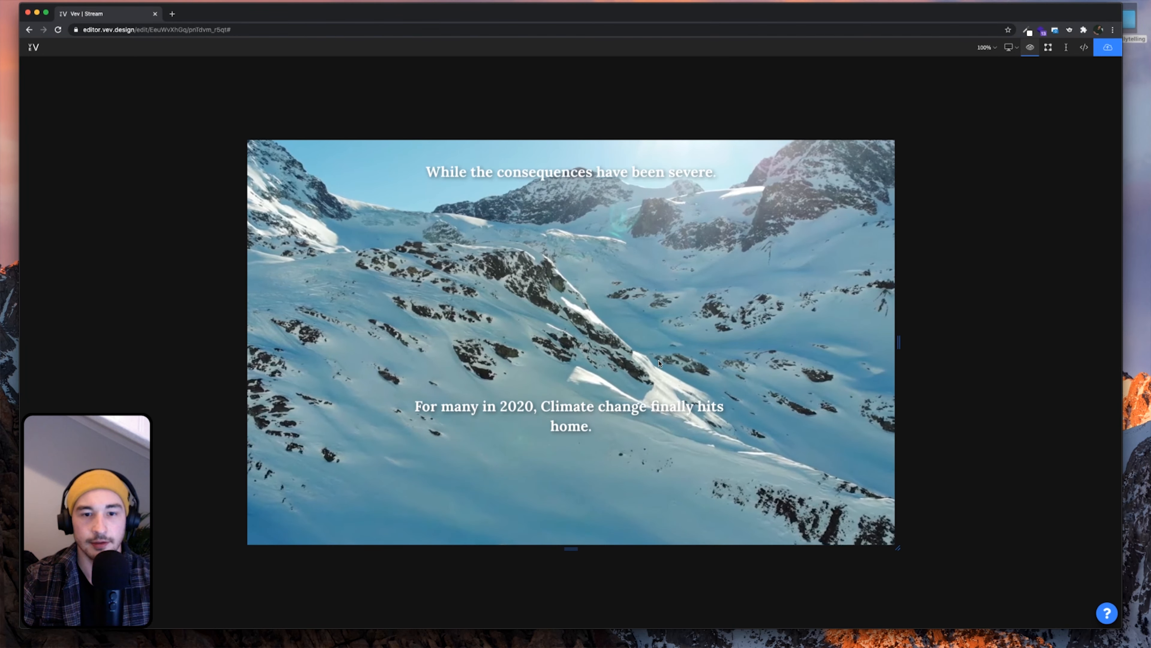
scroll(660, 361, "down", 5)
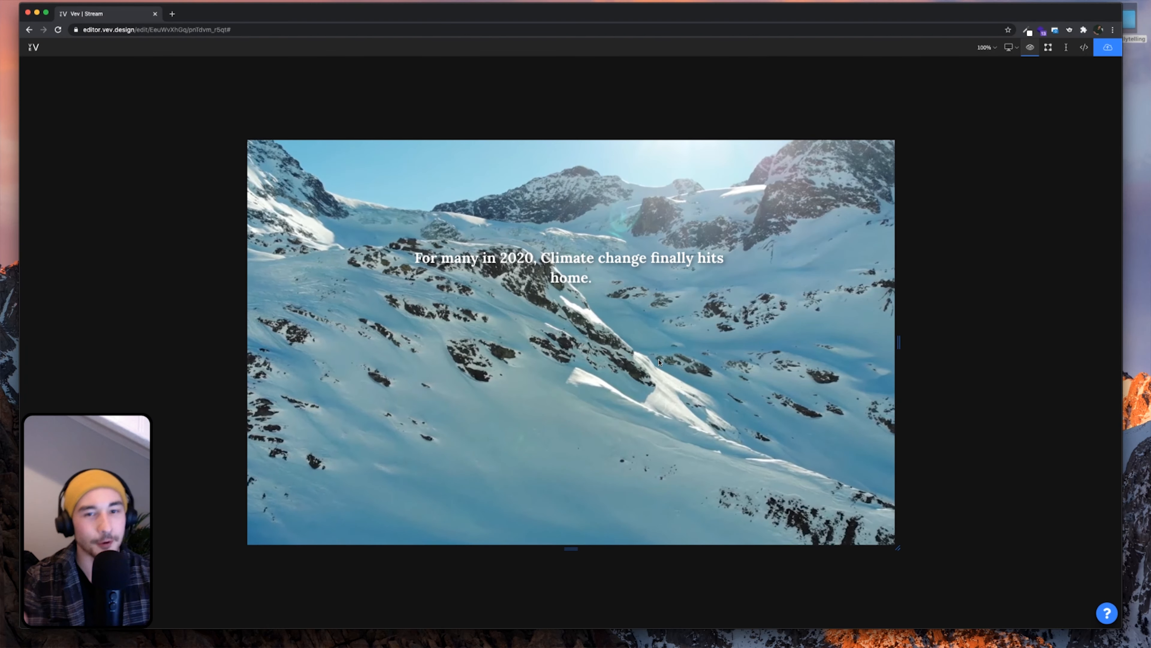
scroll(660, 362, "up", 10)
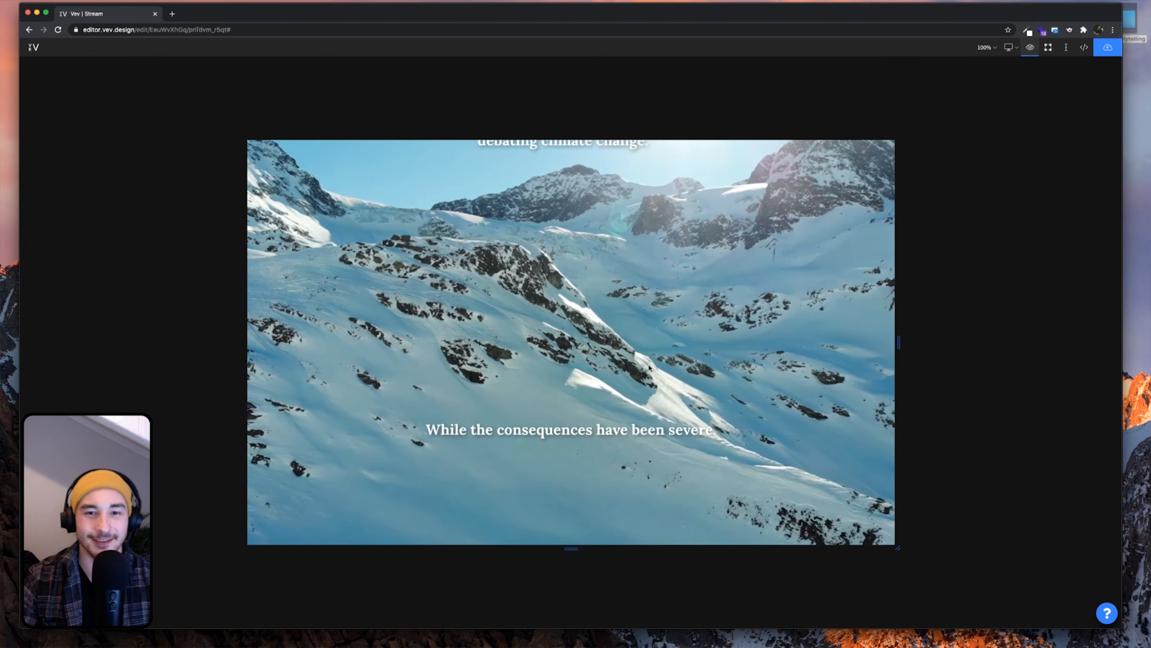
scroll(649, 368, "up", 1)
scroll(649, 368, "down", 2)
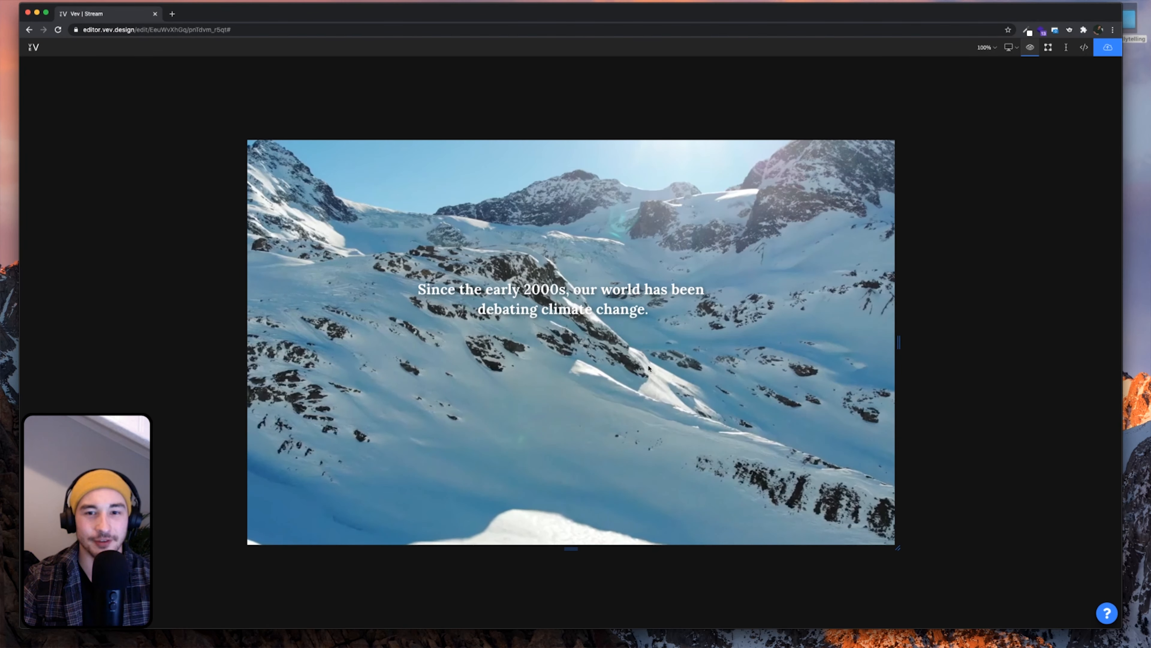
scroll(649, 368, "up", 2)
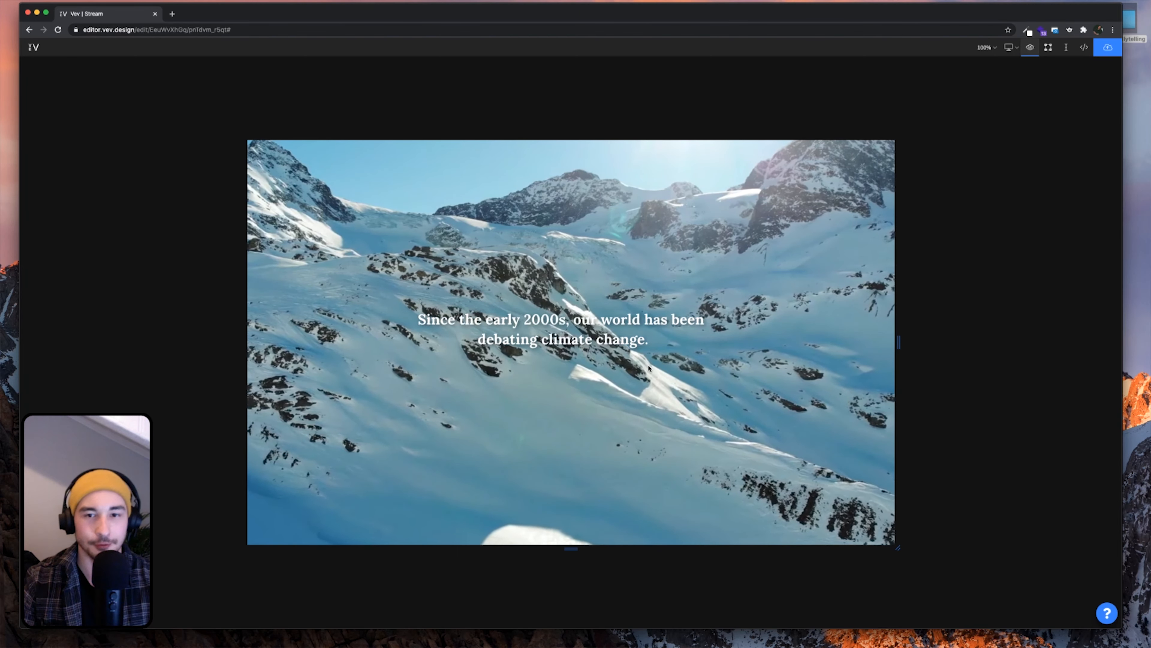
Back in edit mode, break the third headline onto a new line after 'For many in 2020,'
left_click(1048, 47)
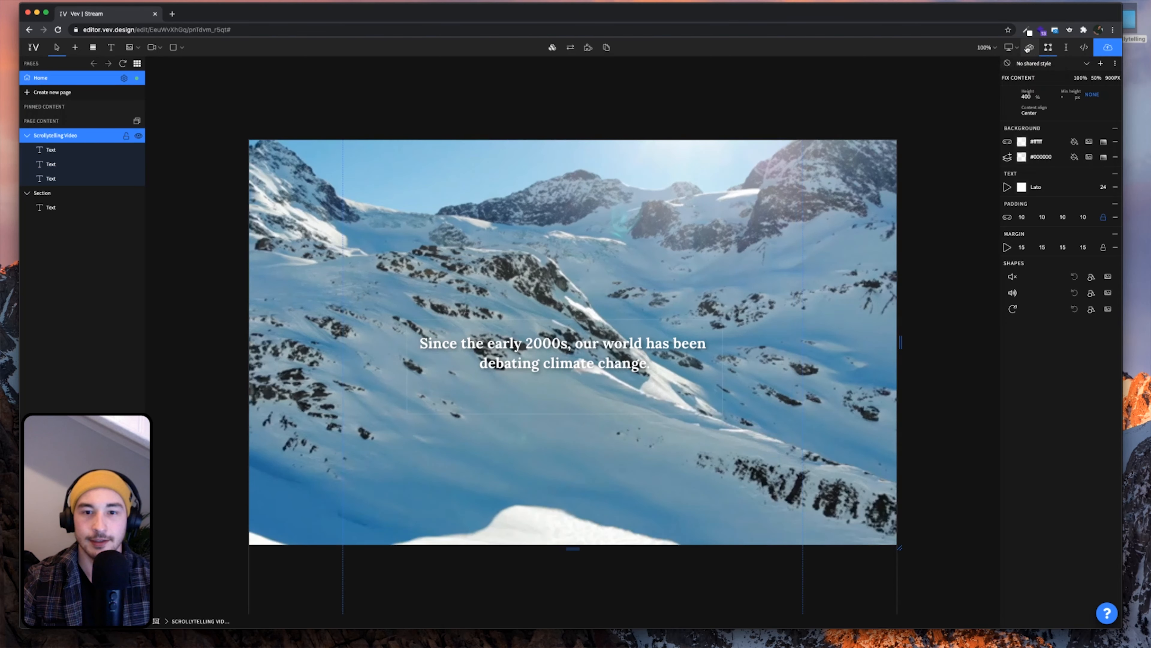
scroll(556, 354, "down", 8)
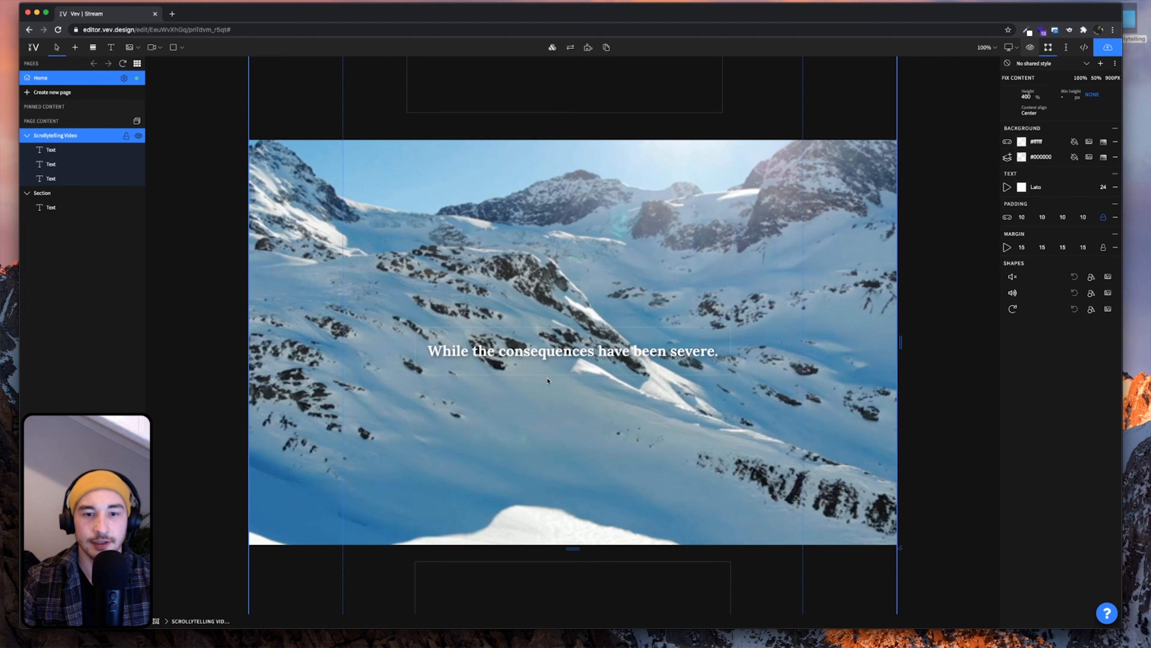
scroll(548, 381, "down", 3)
left_click(590, 397)
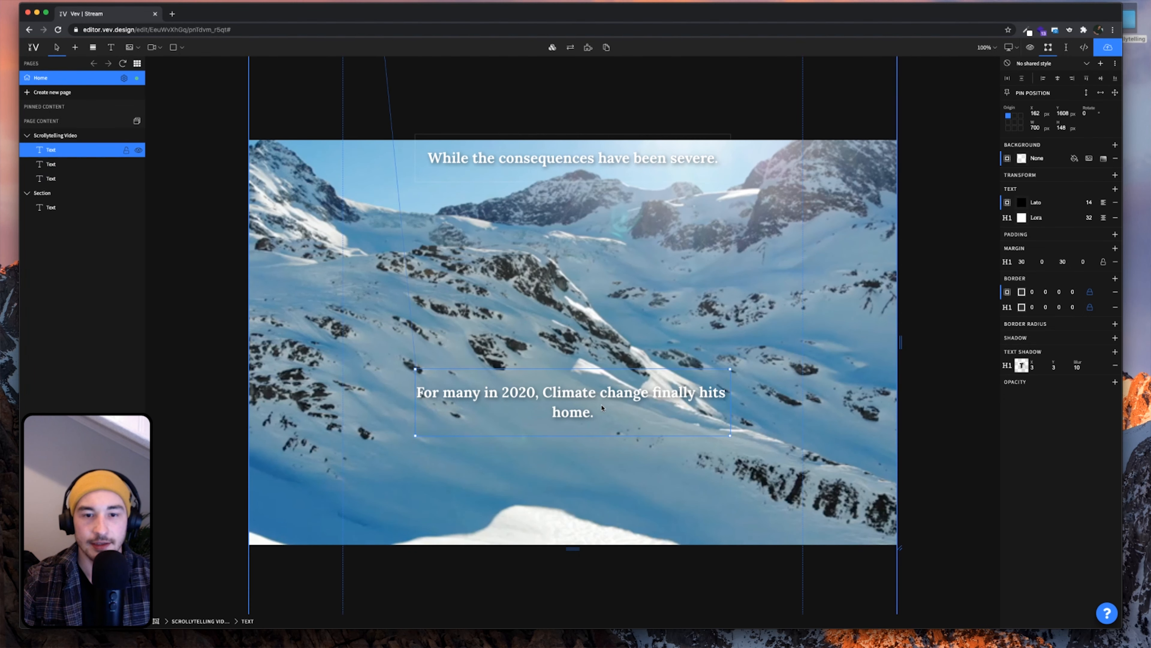
left_click(560, 402)
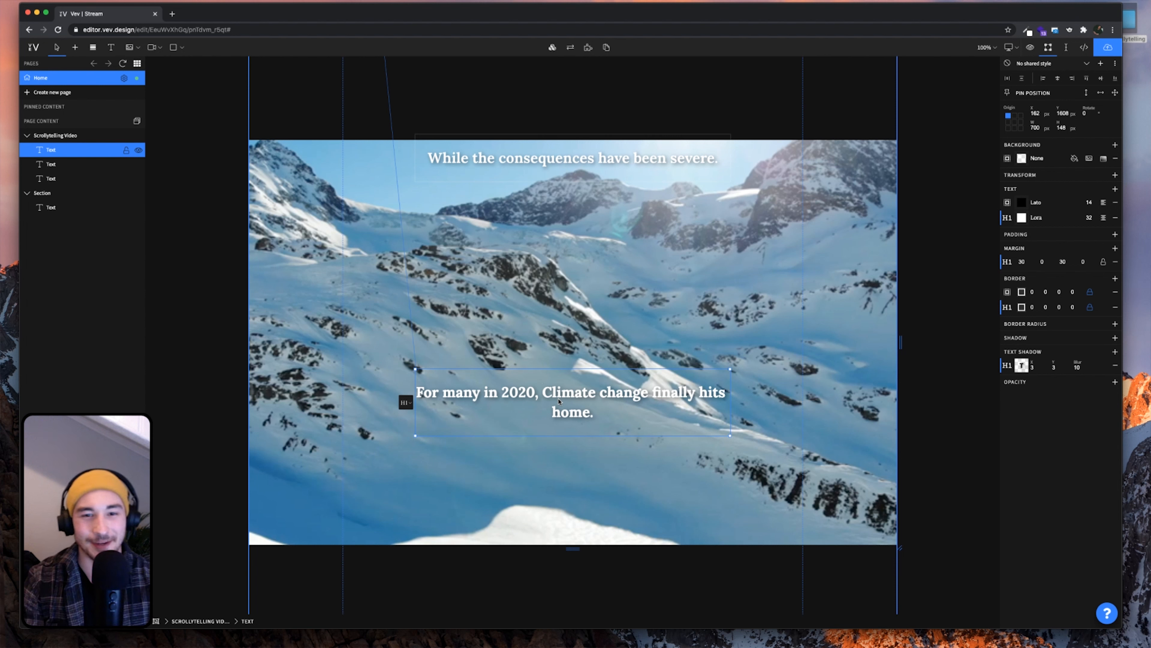
key("shift+Return")
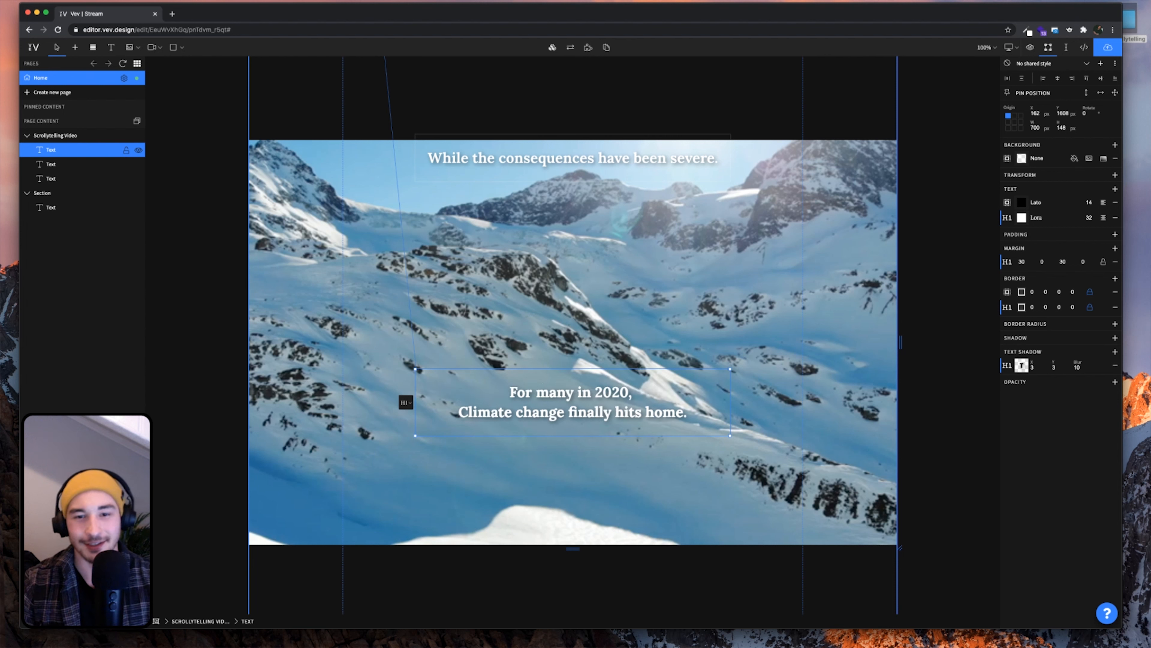
key("Escape")
key("Escape")
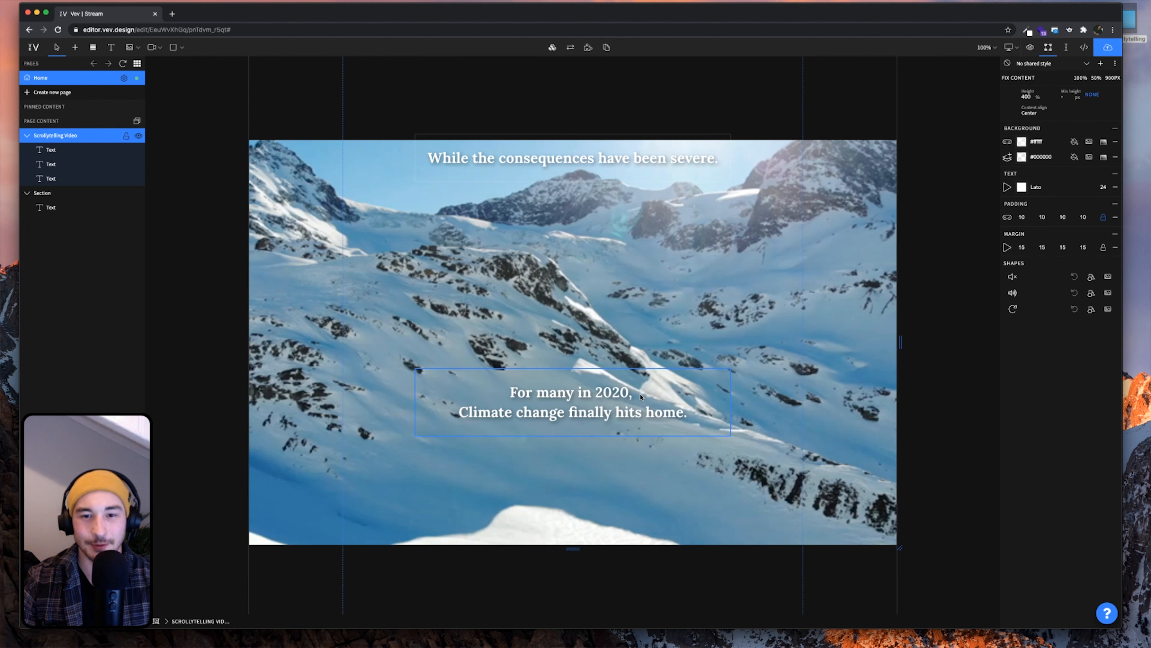
Add a byline paragraph under the headline with the author's name and Dec 12, 2020
left_click(675, 413)
left_click(688, 416)
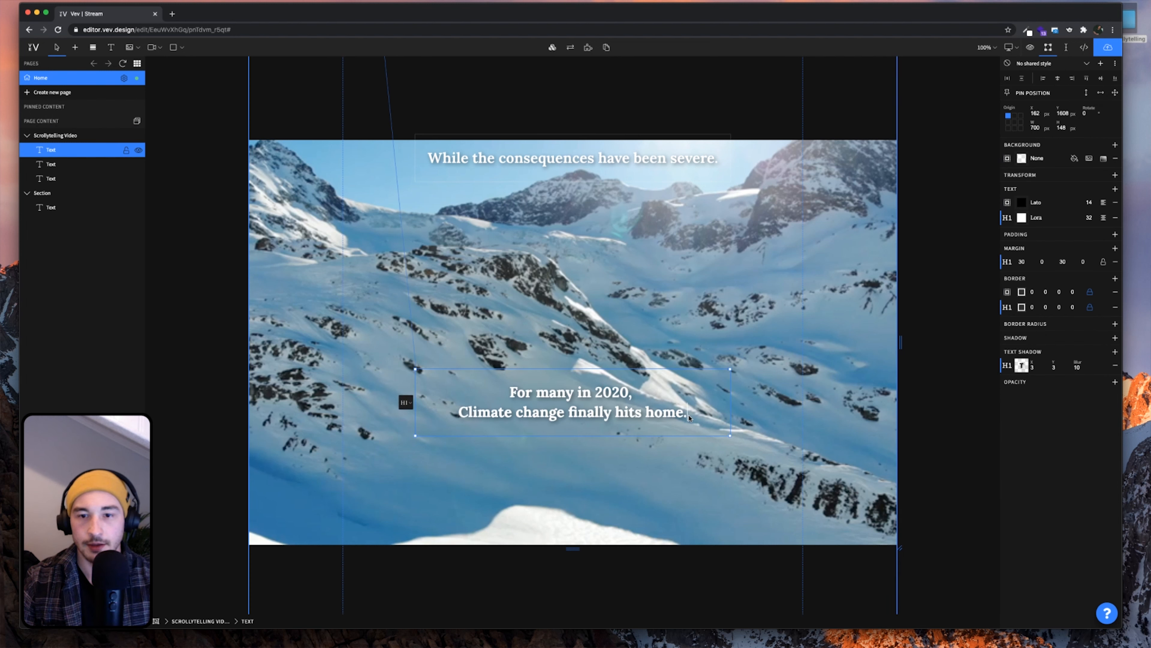
key("Return")
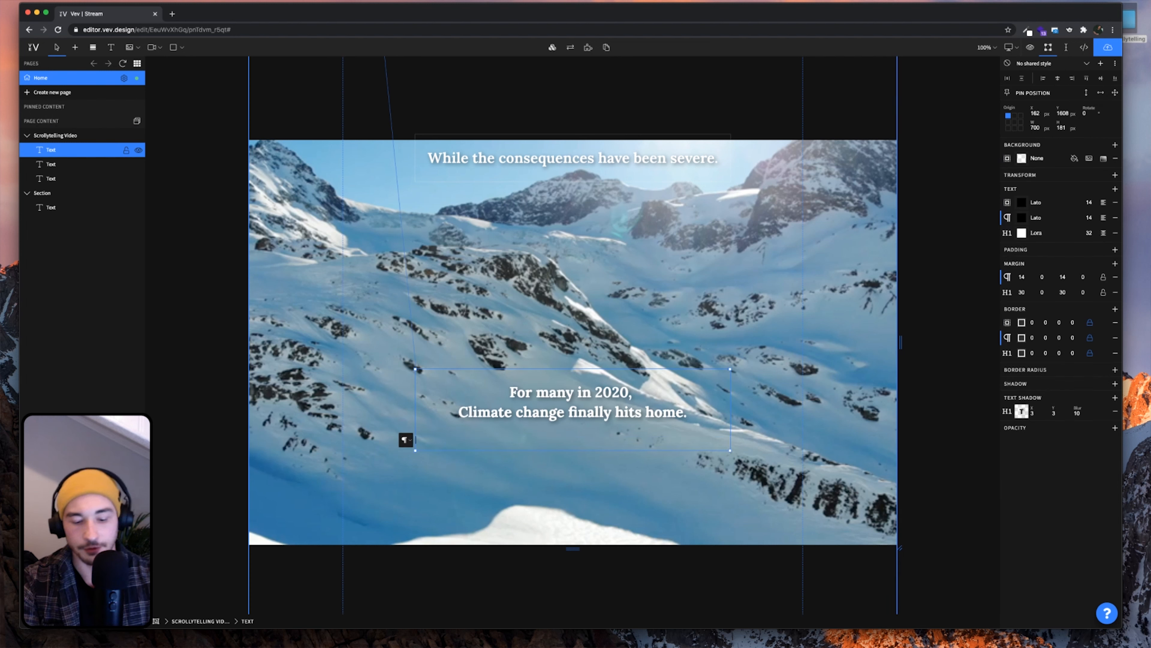
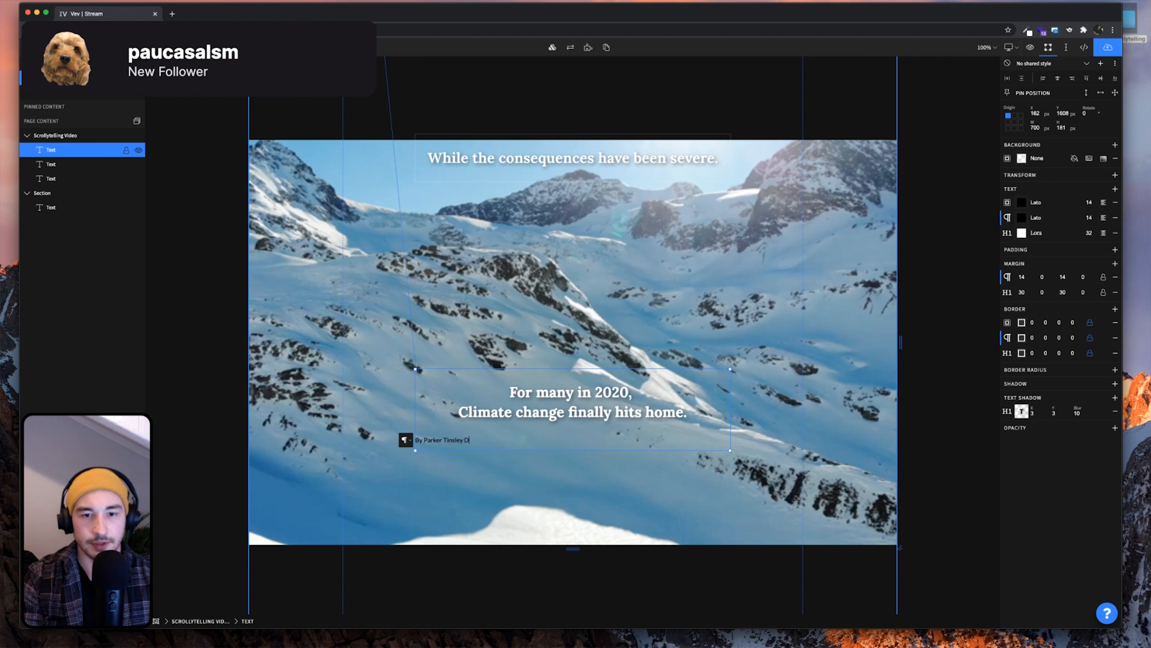
type("e")
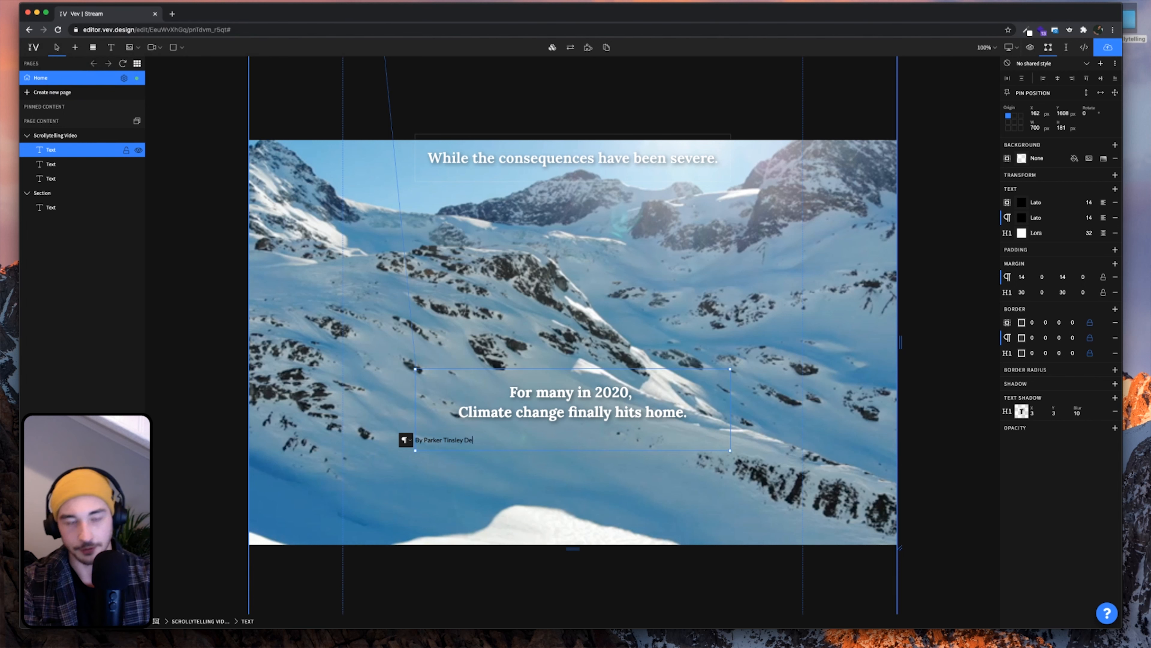
type("c 12, 2020")
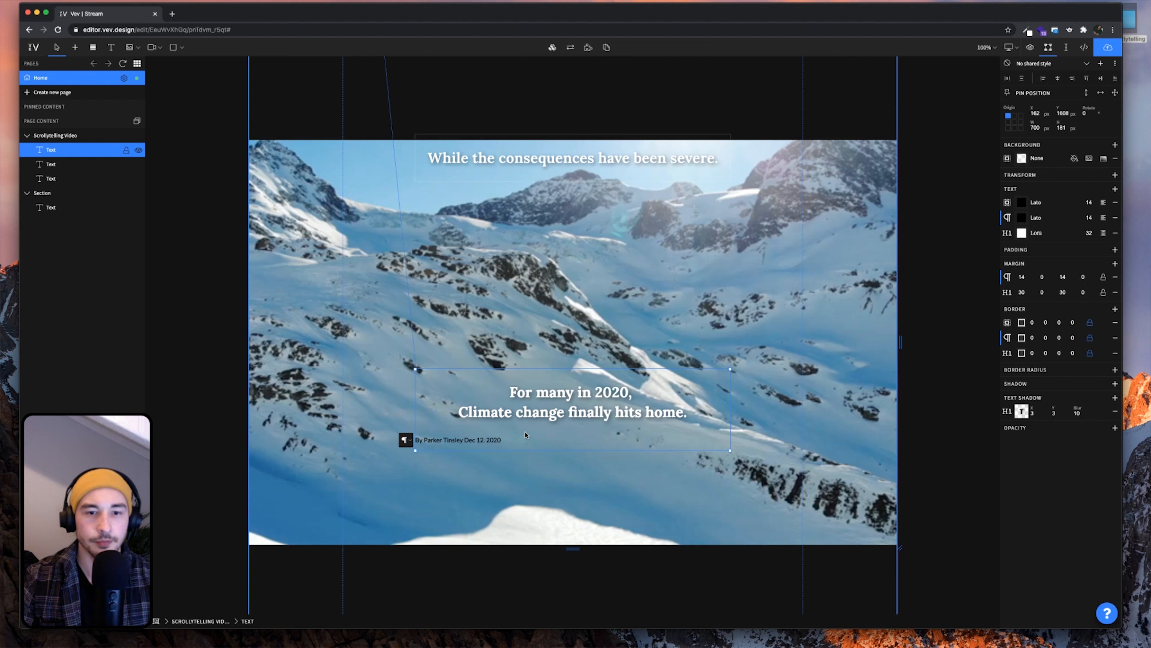
left_click_drag(526, 434, 427, 442)
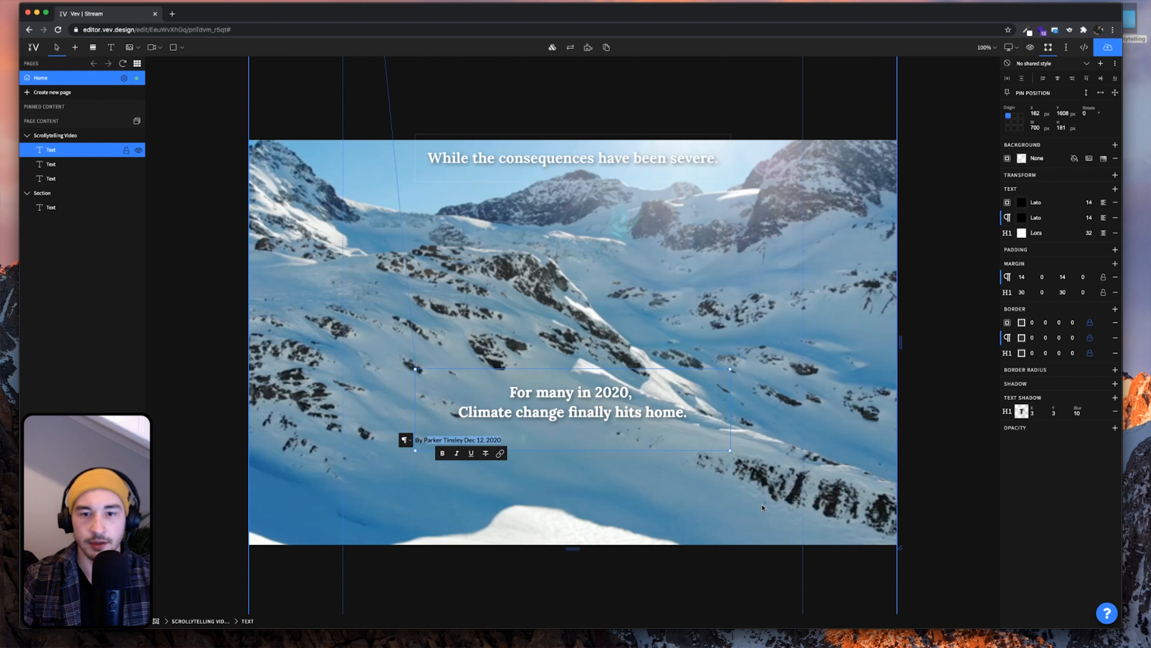
left_click(507, 443)
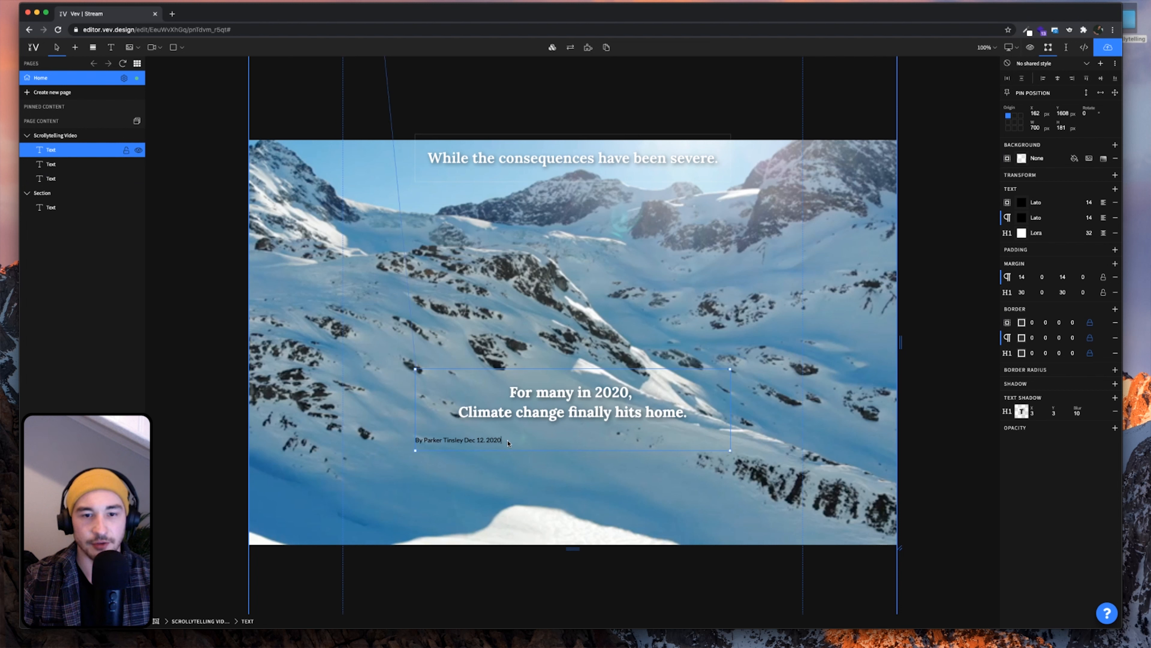
left_click_drag(507, 443, 406, 440)
Turn the byline into a centre-aligned Header Four line in Lato 16 px
left_click(406, 440)
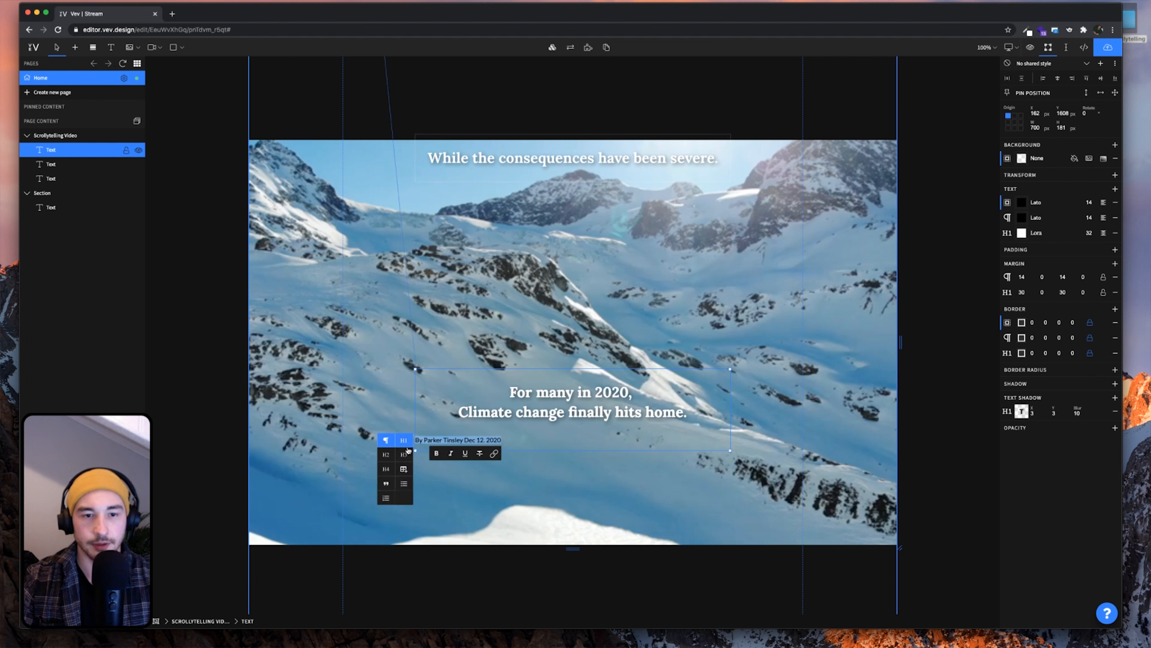
left_click(385, 468)
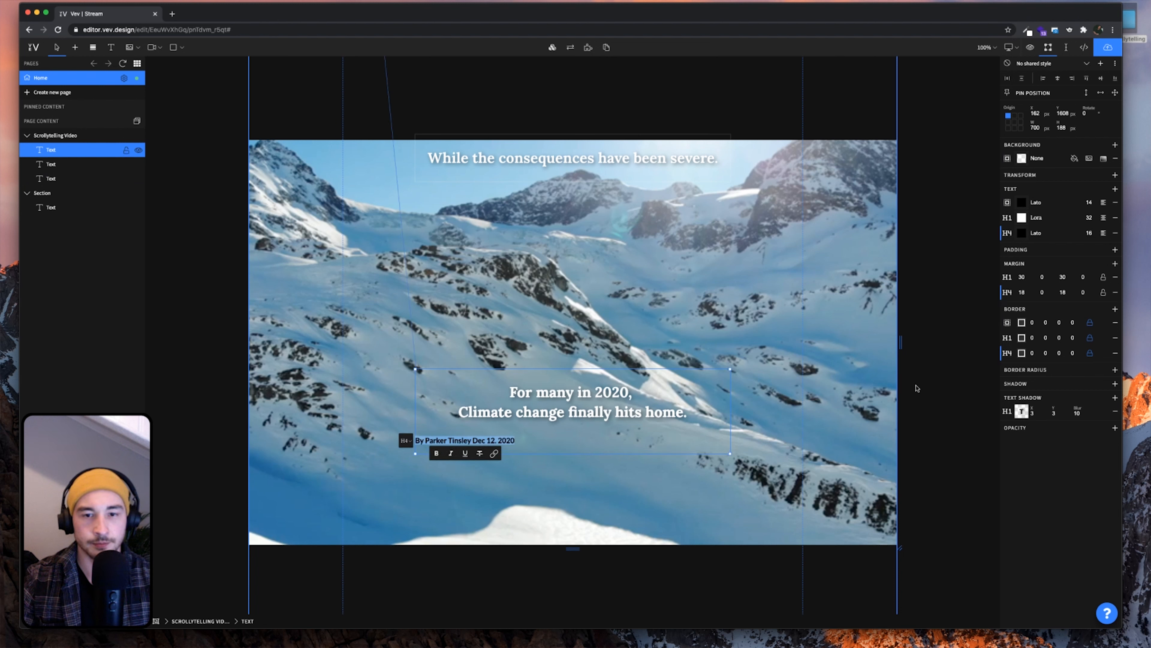
left_click(1041, 233)
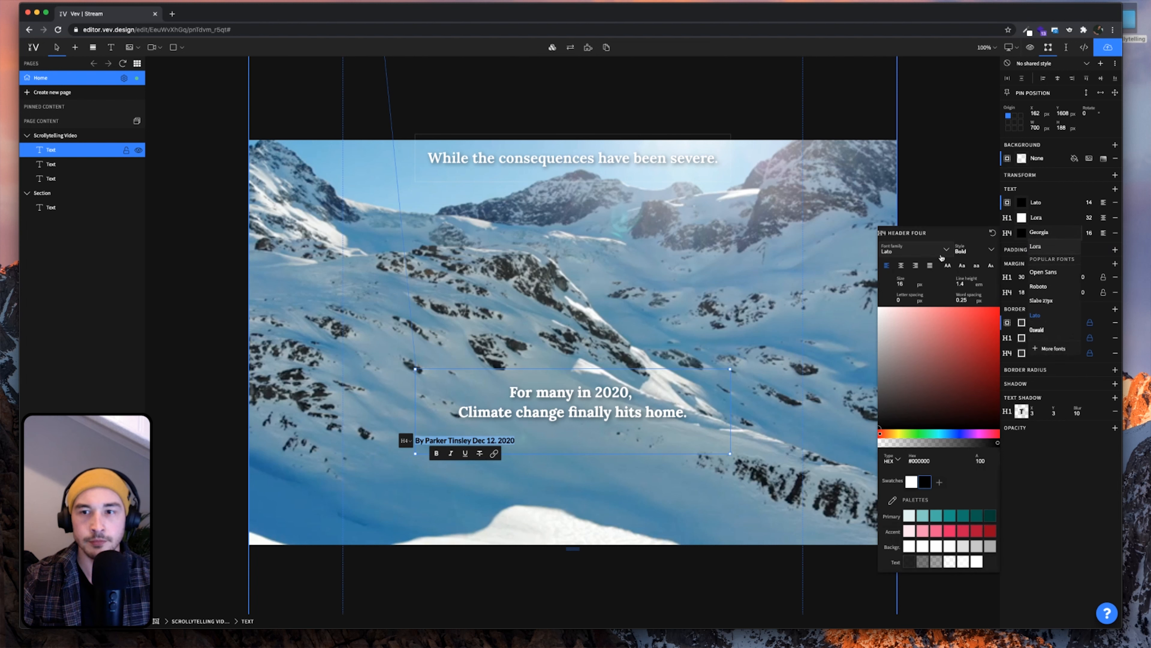
left_click(1105, 237)
left_click(1105, 249)
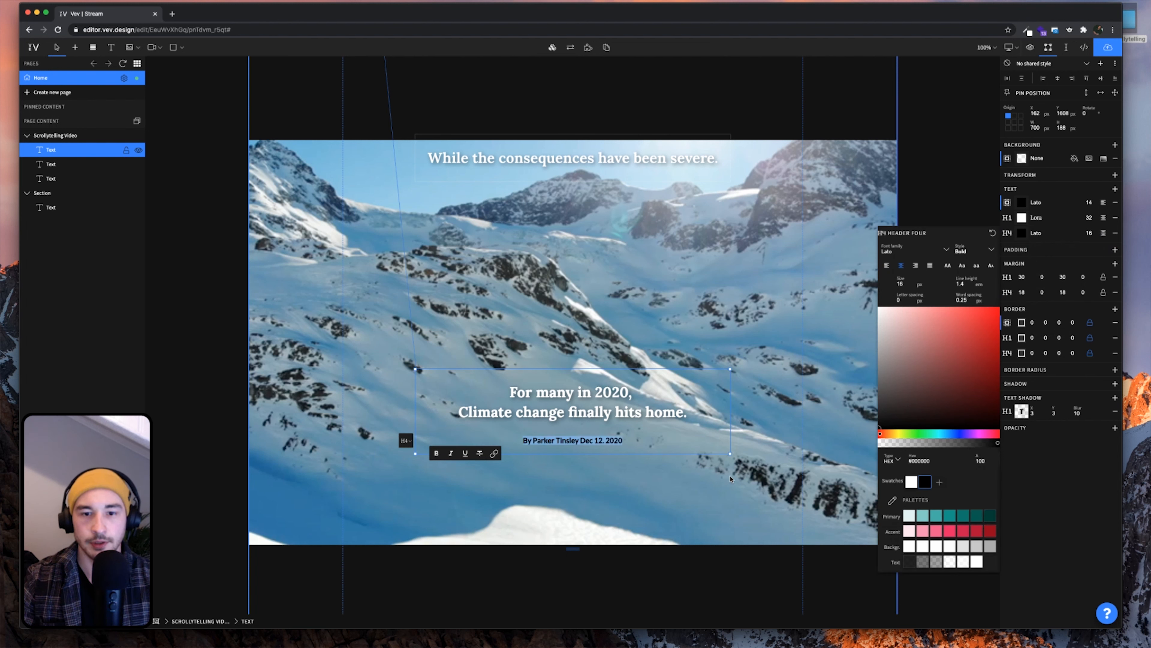
left_click(787, 359)
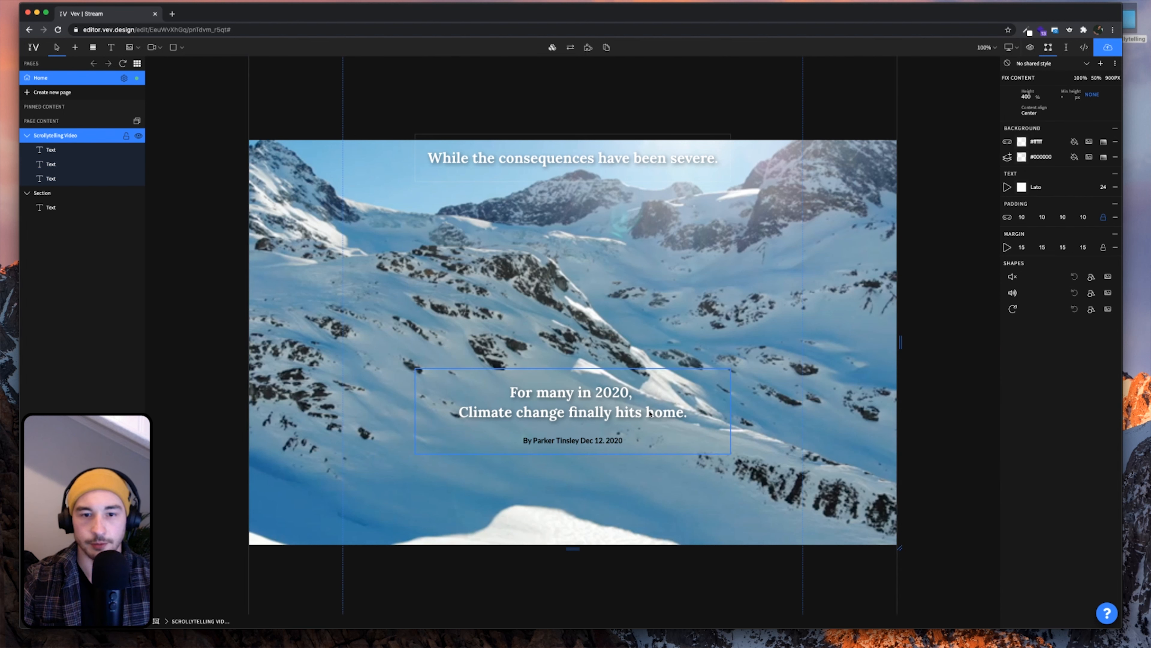
left_click(608, 418)
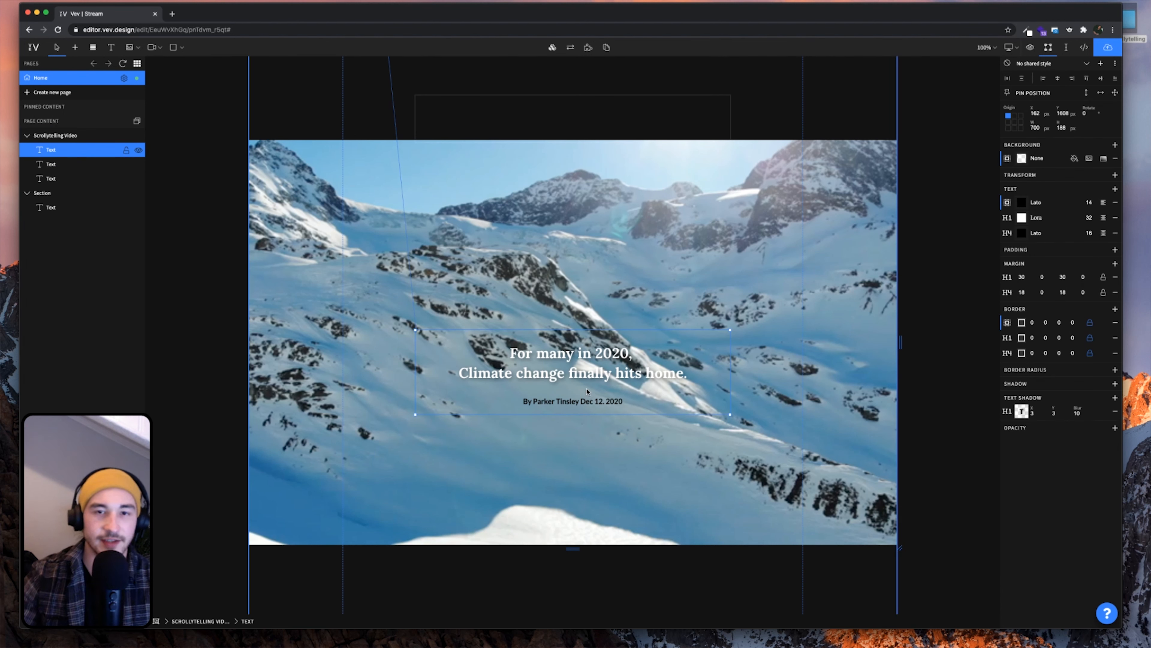
Increase the headline font size from 32 to 48
scroll(592, 350, "up", 2)
scroll(598, 209, "down", 3)
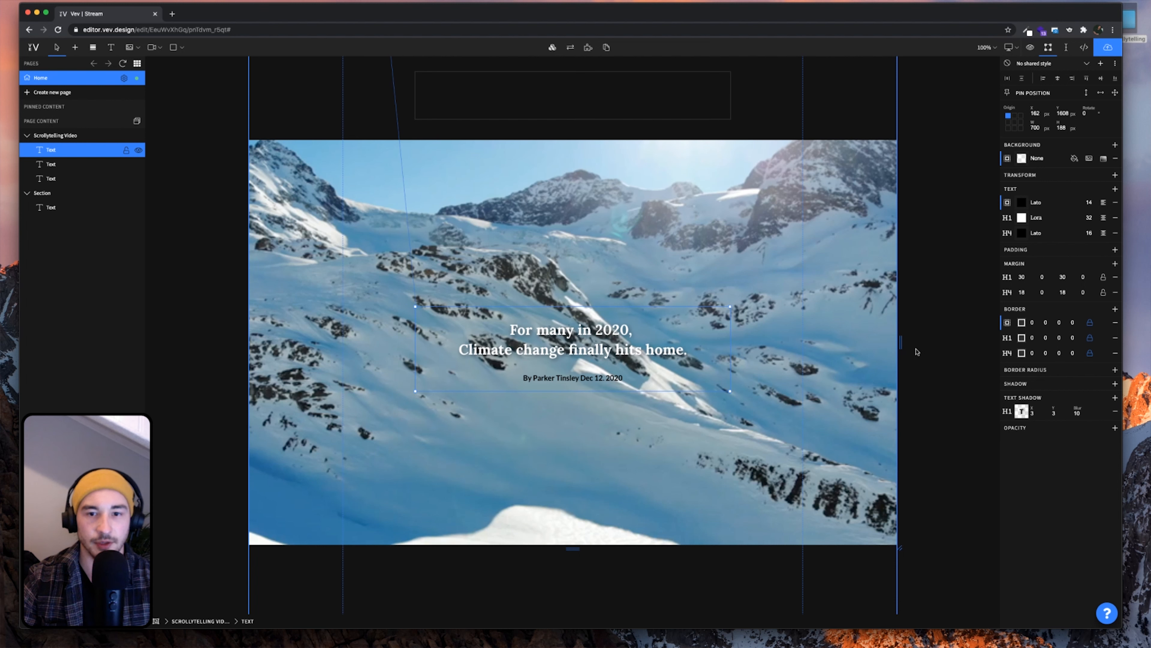
double_click(1091, 219)
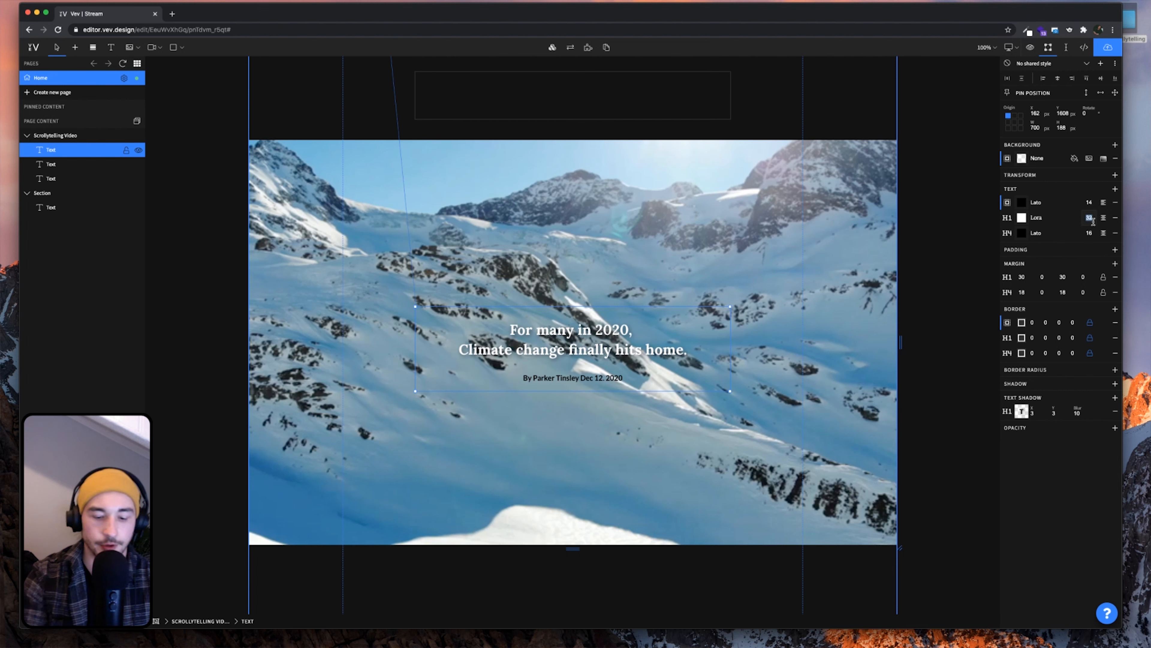
type("48")
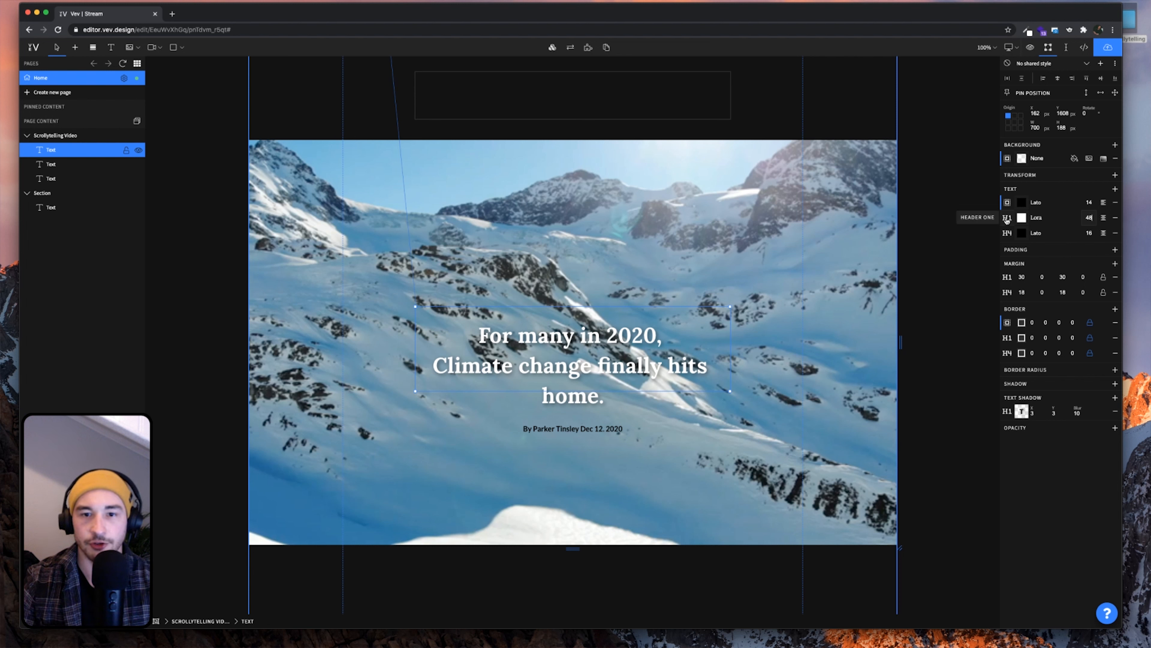
Widen the headline box to 800 px, centre it horizontally and make it taller (H 254)
double_click(1035, 127)
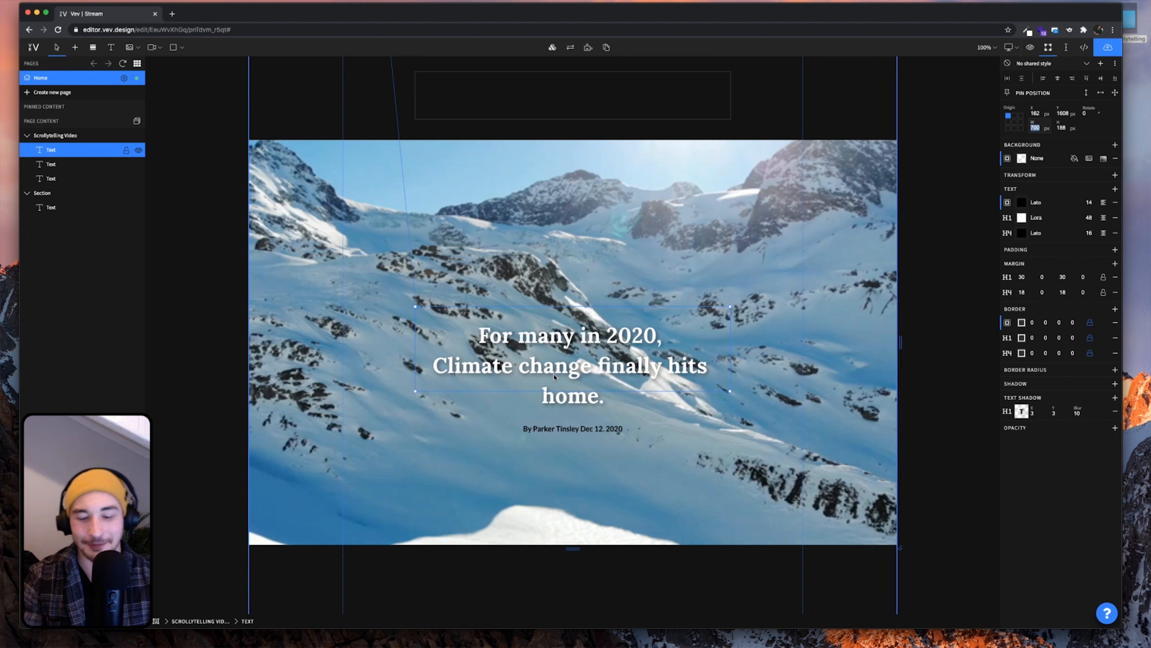
type("800")
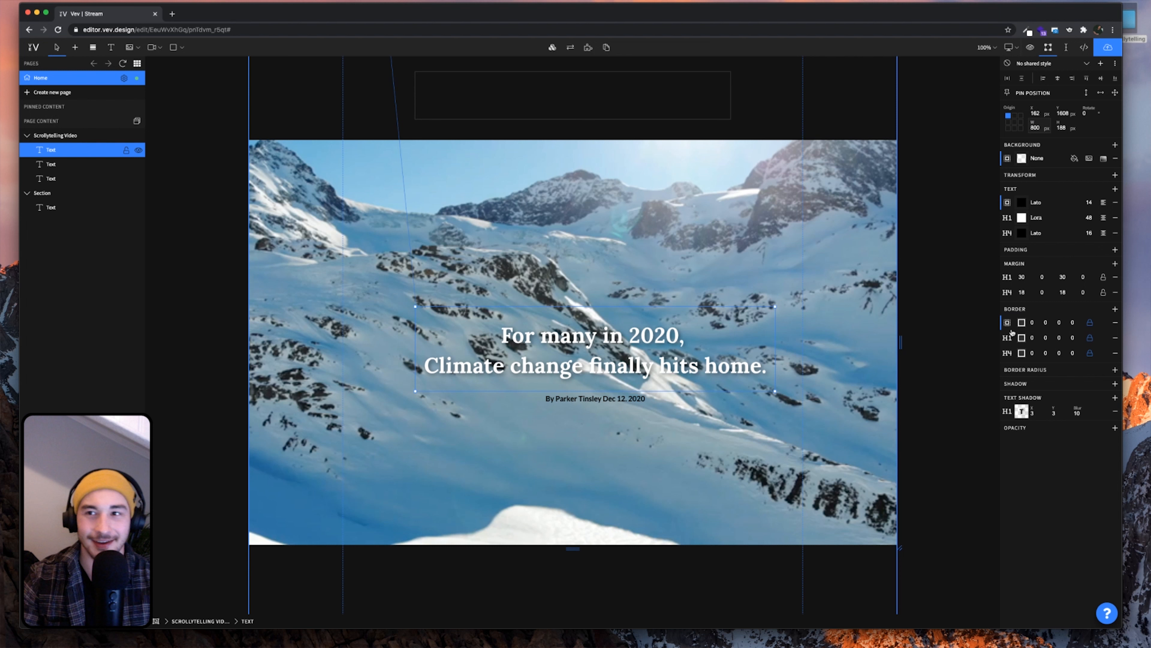
left_click(1058, 79)
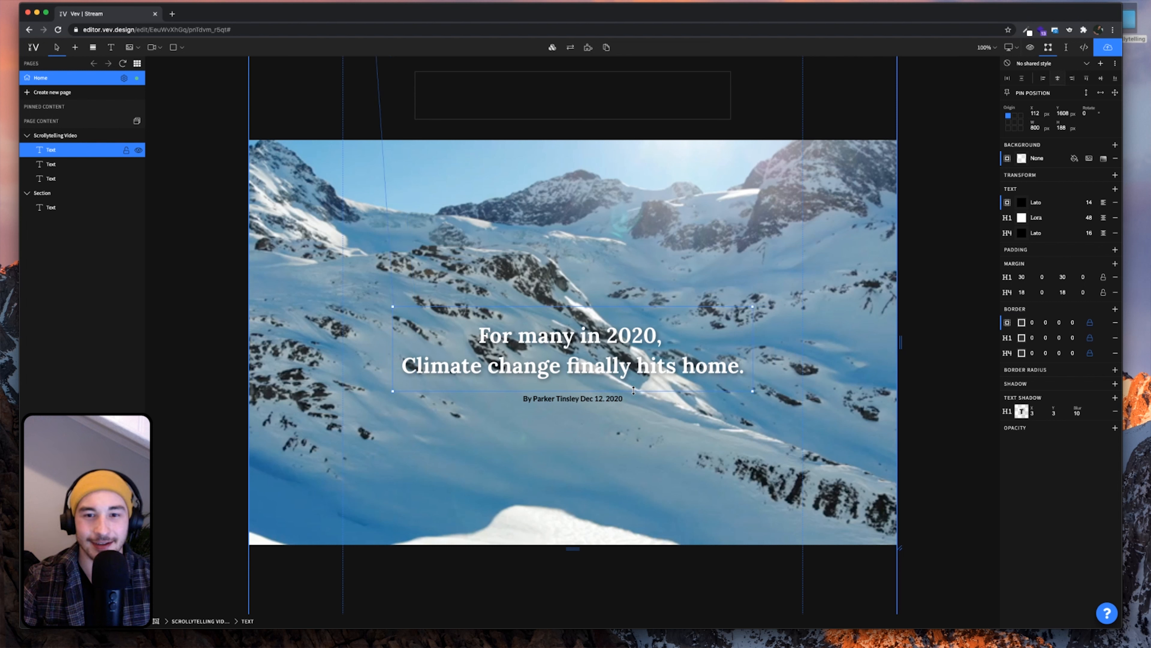
left_click_drag(634, 390, 634, 420)
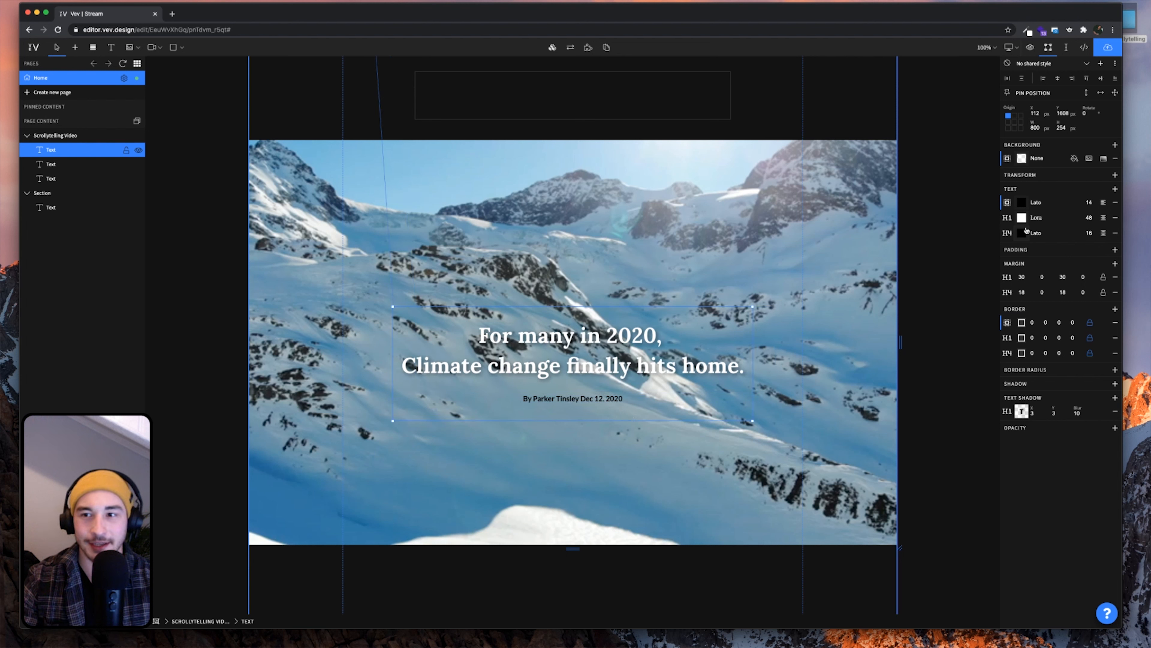
Make the H4 byline white and add Source Sans Pro from Google fonts to the project
left_click(1022, 232)
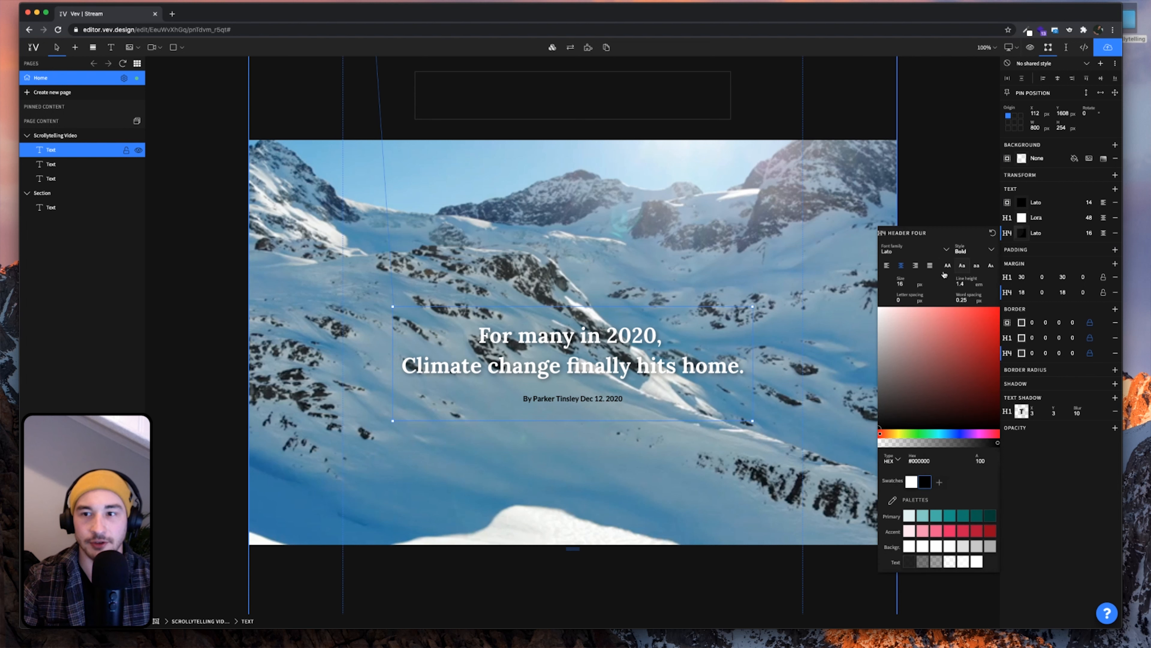
left_click(911, 481)
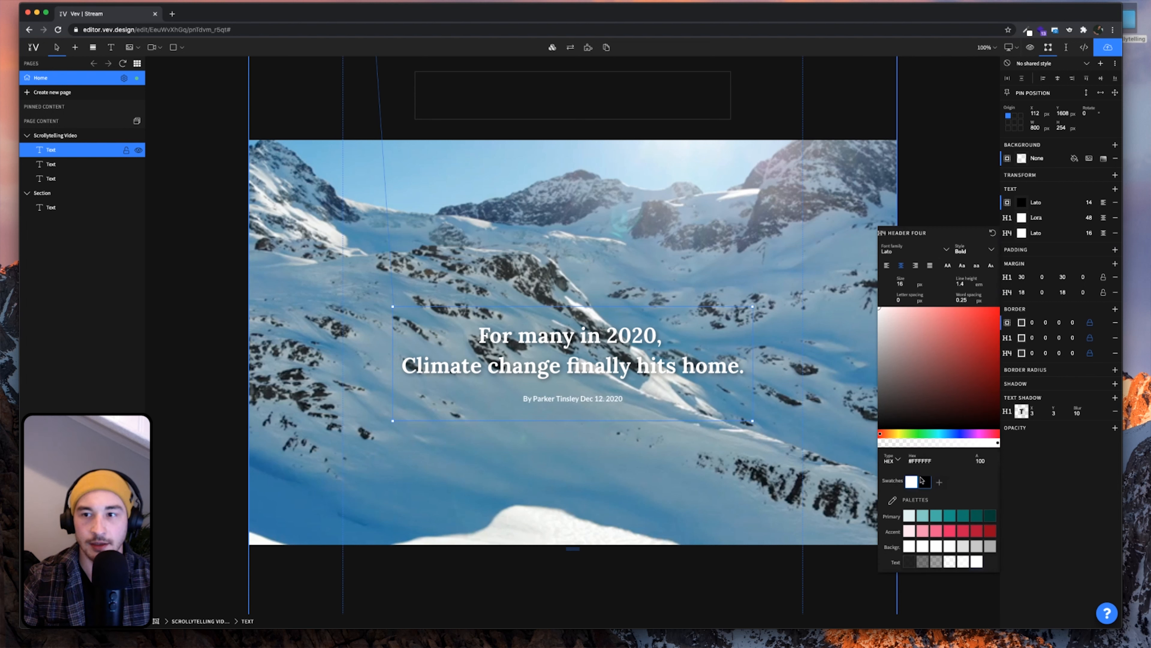
left_click(1041, 233)
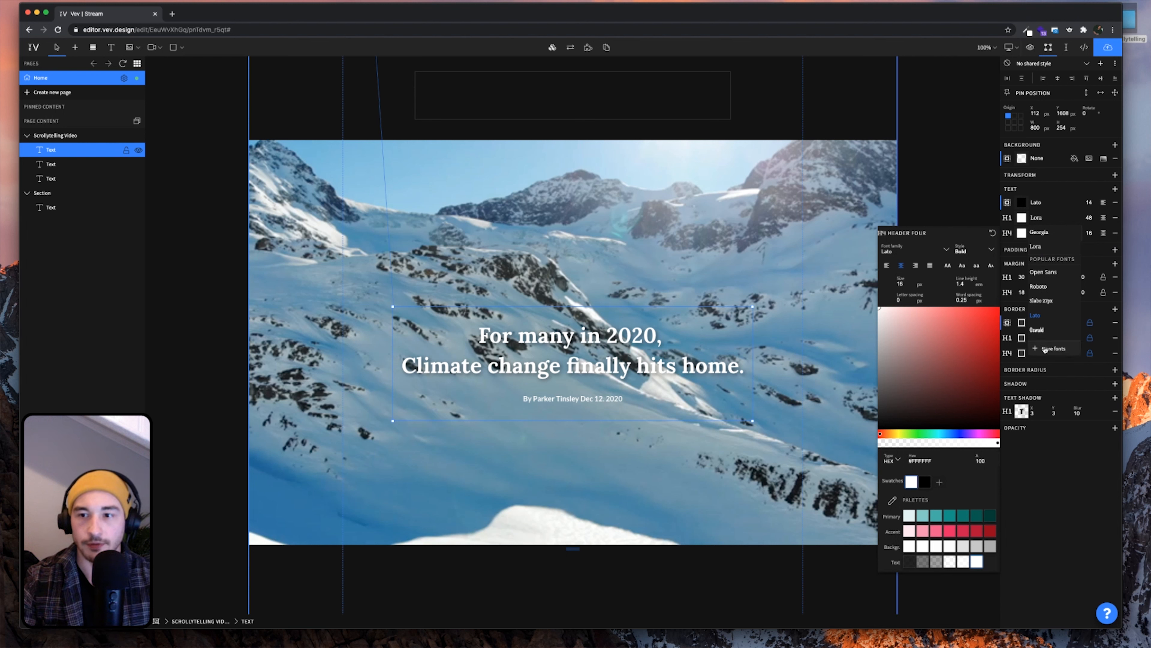
left_click(1051, 351)
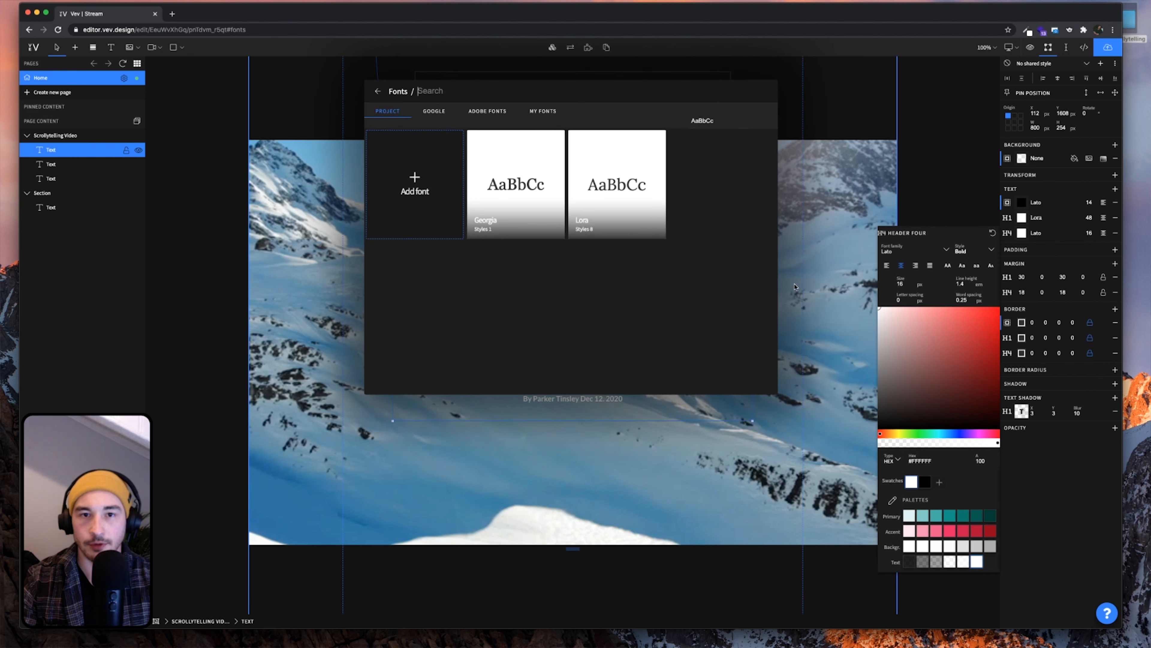
left_click(437, 111)
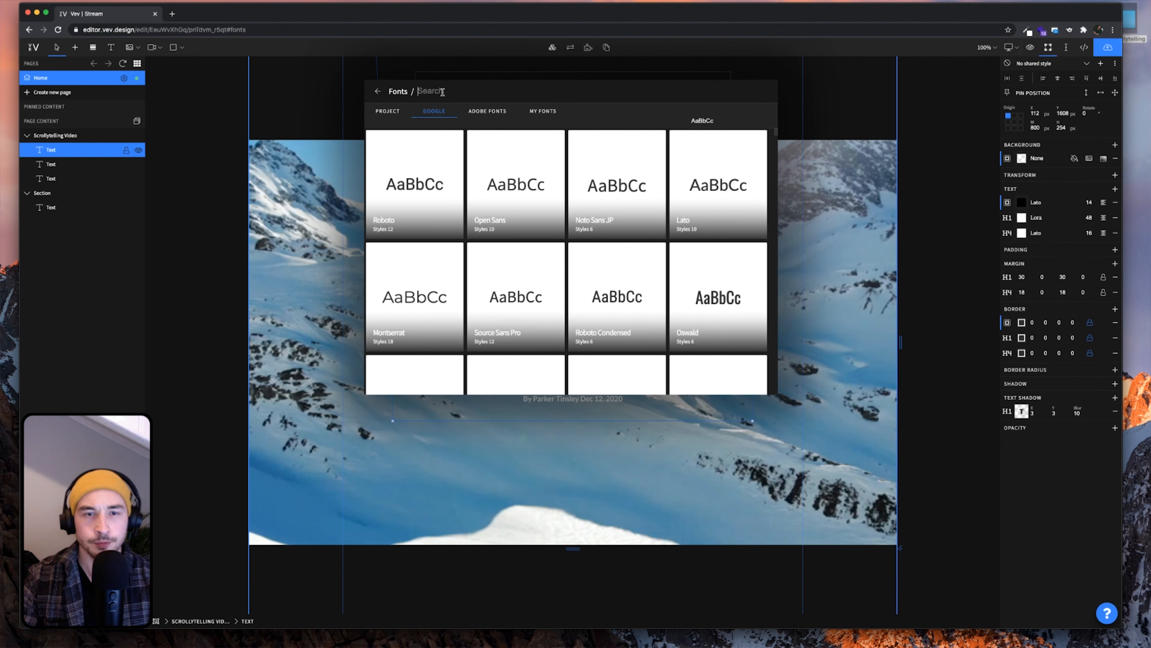
left_click(443, 92)
type("s")
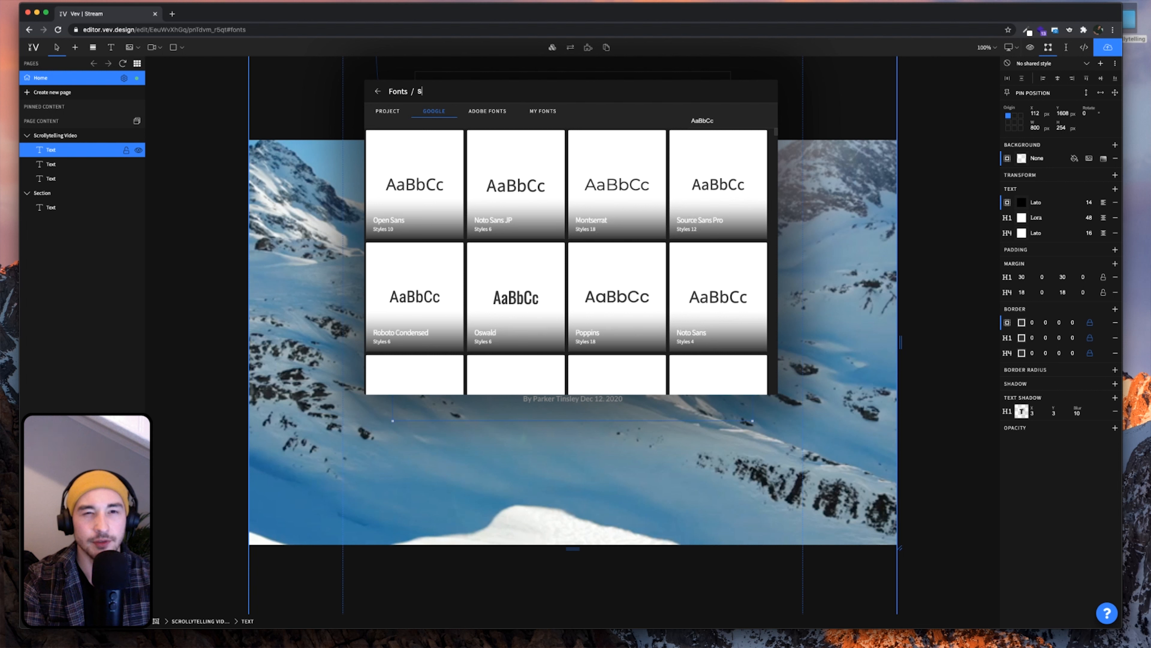
type("ource ")
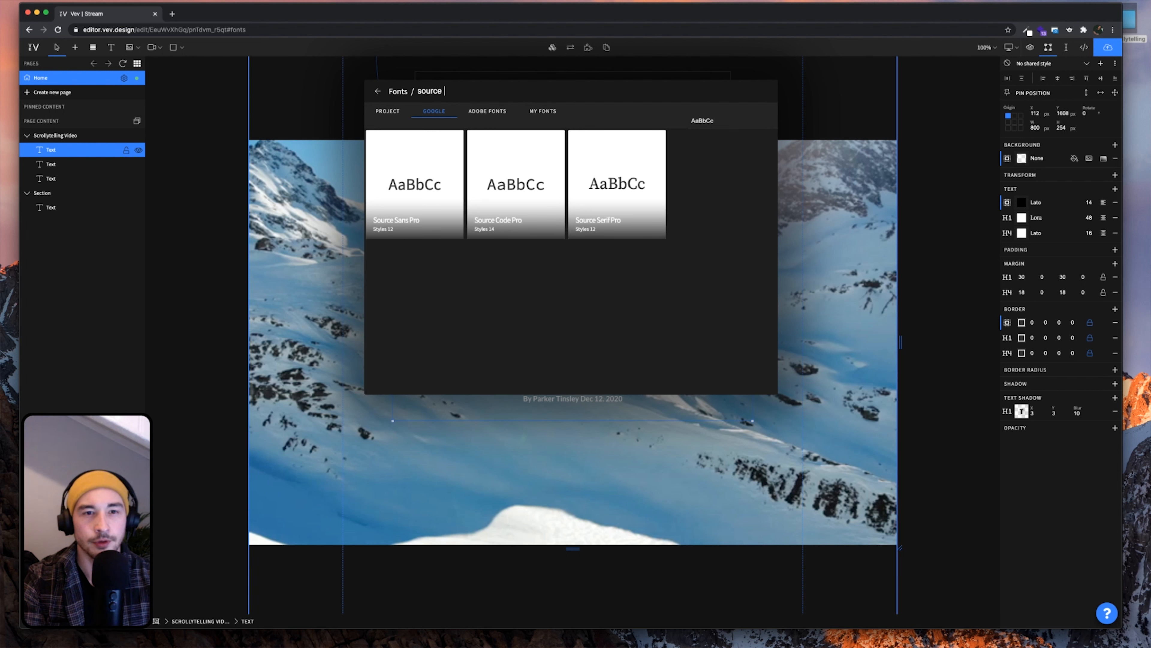
type("san")
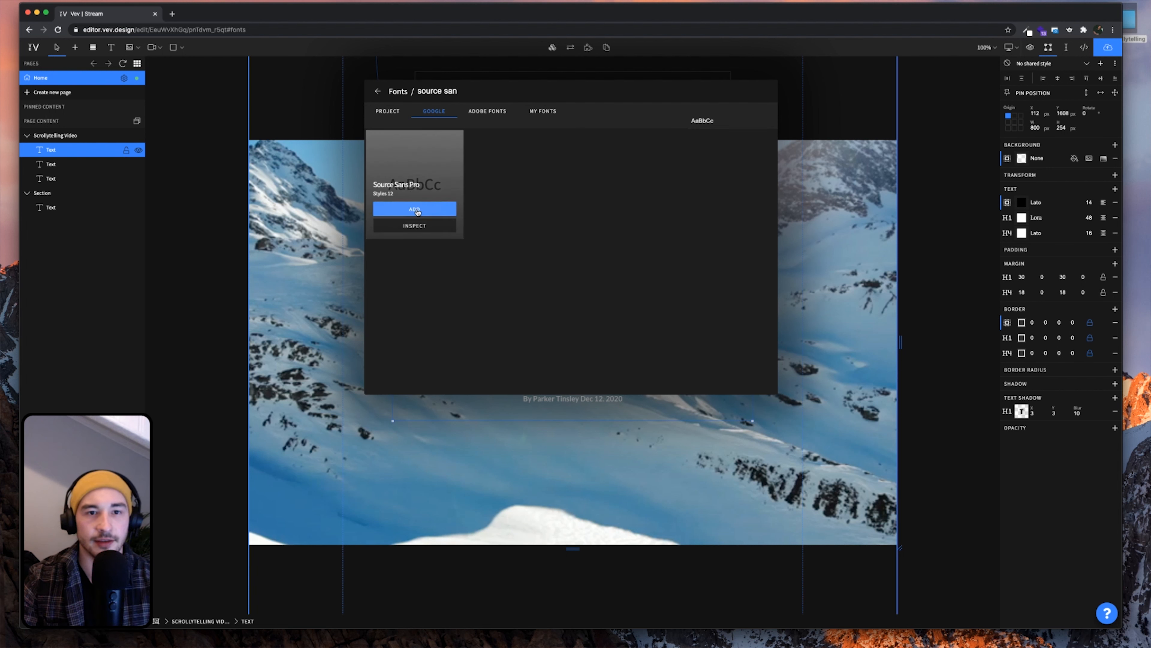
left_click(415, 210)
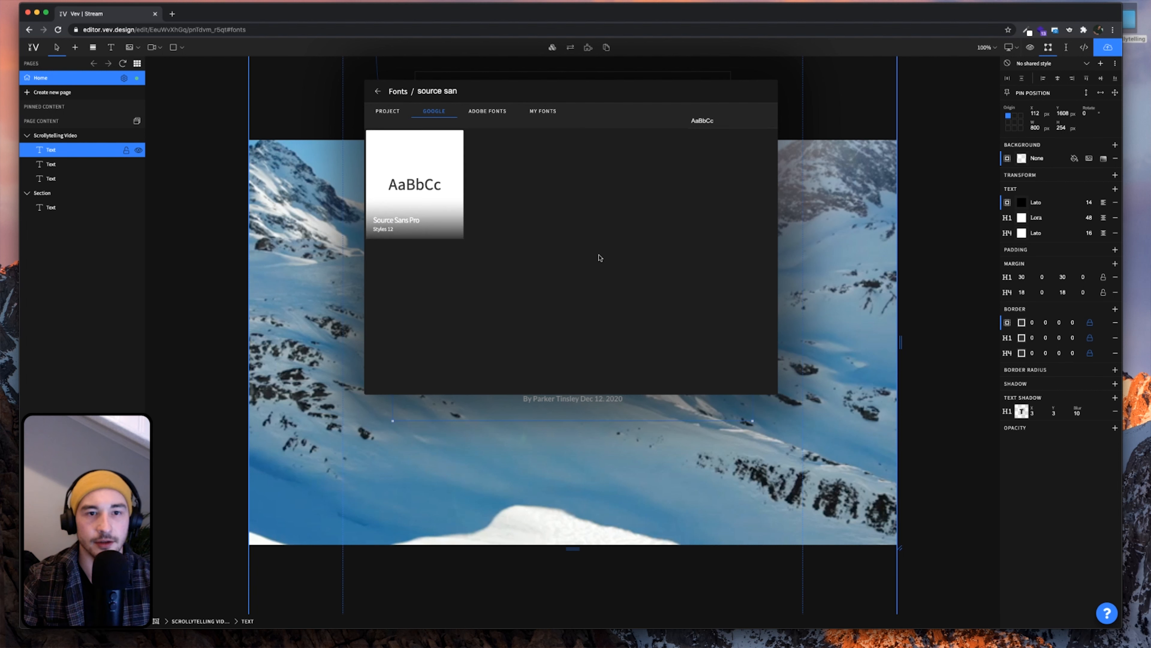
left_click(857, 310)
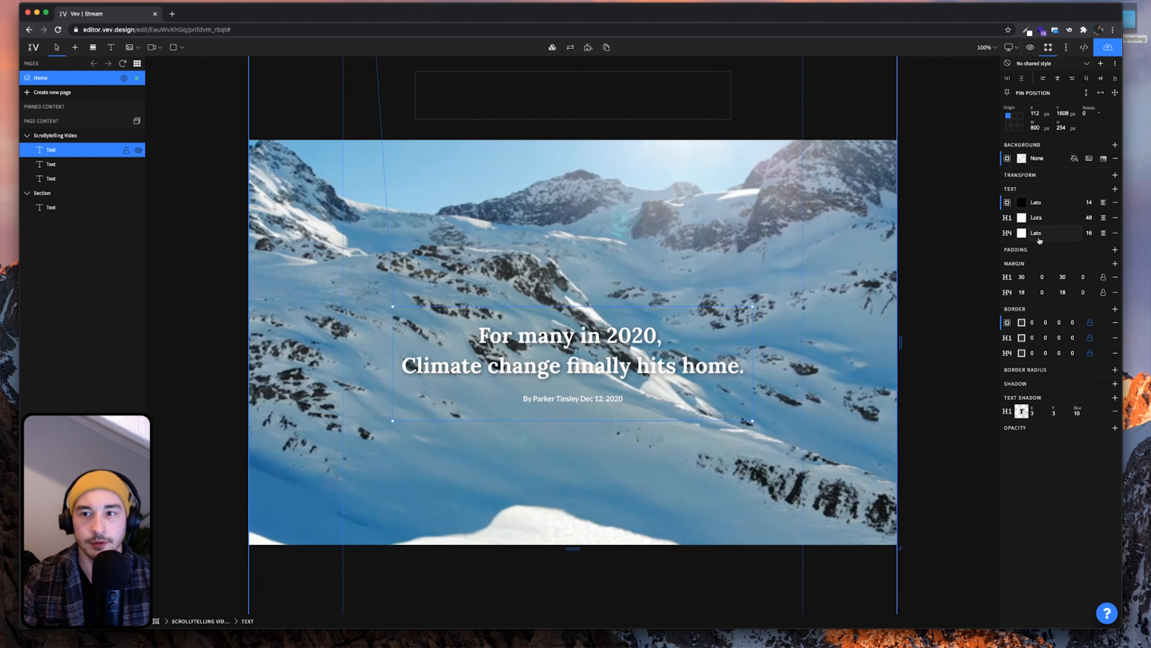
Switch the H4 byline's font family to Source Sans Pro with Regular style
left_click(1038, 233)
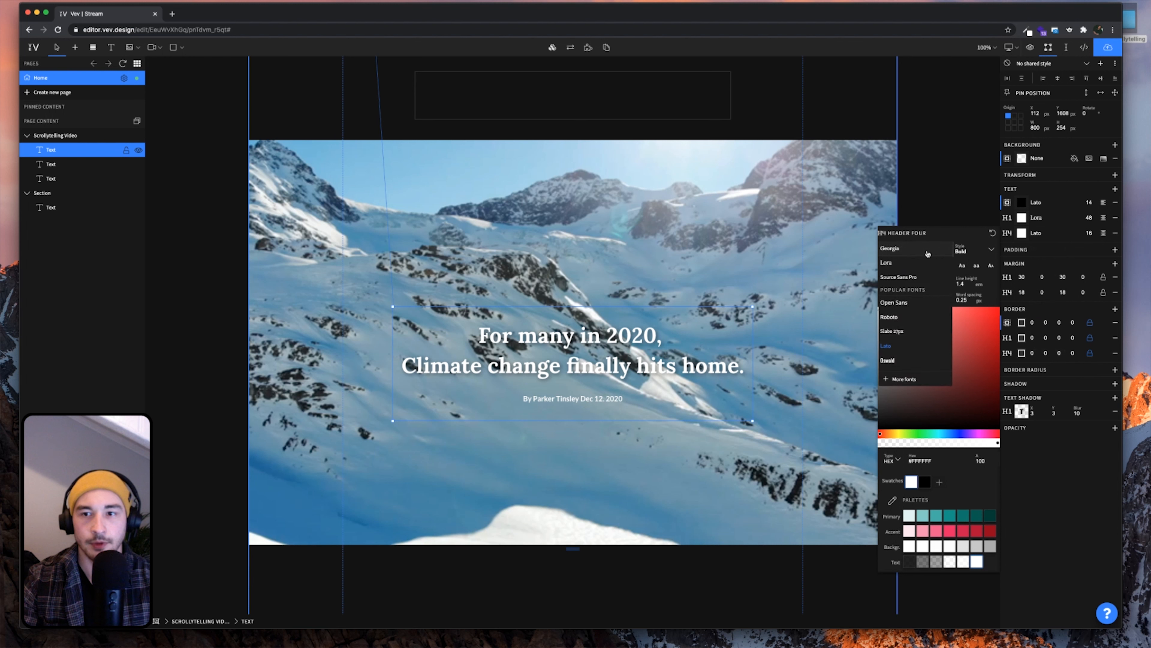
left_click(922, 278)
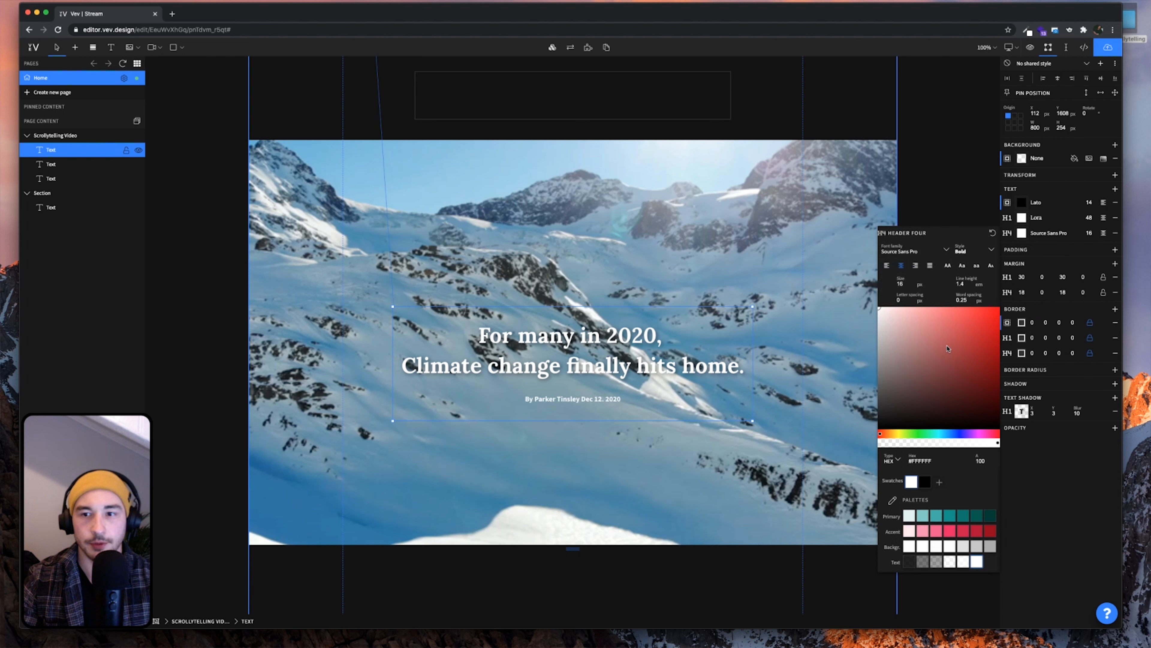
left_click(965, 251)
left_click(965, 306)
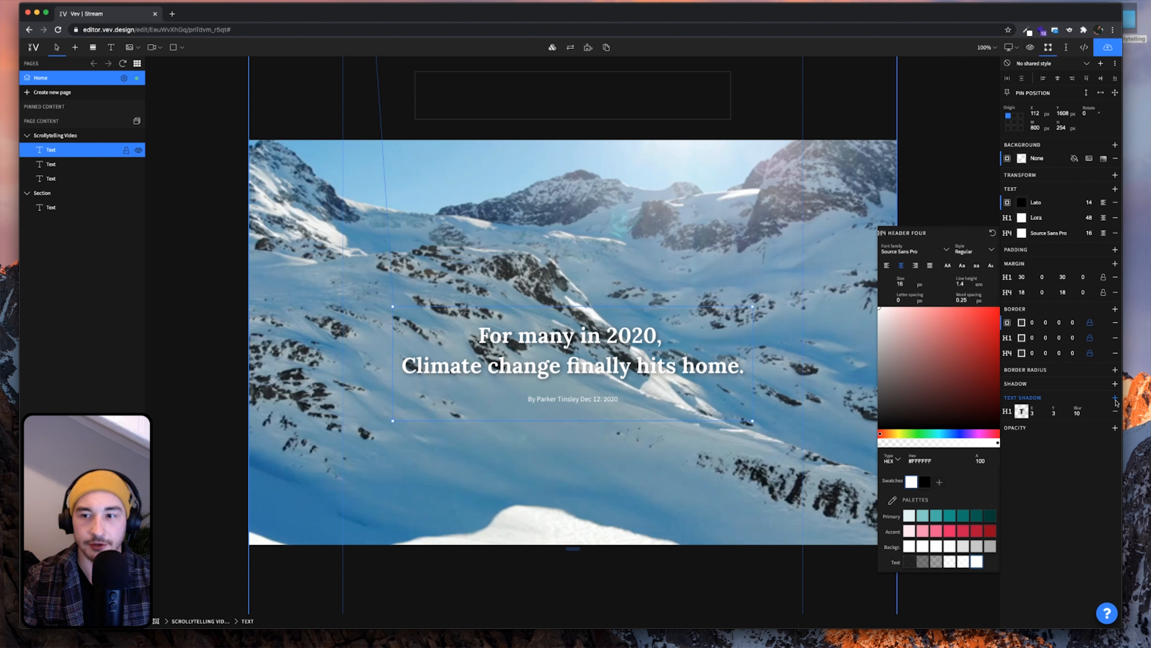
left_click(1115, 398)
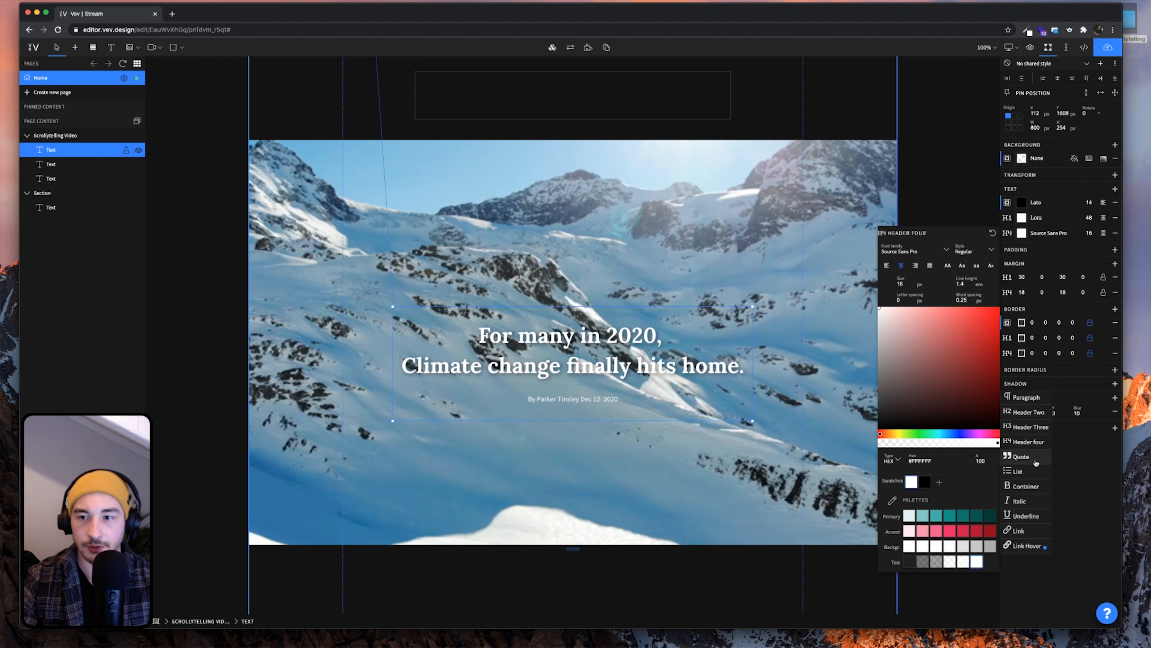
Add a Header Four text shadow with blur 5 and colour opacity raised from 50 to 100
left_click(1025, 442)
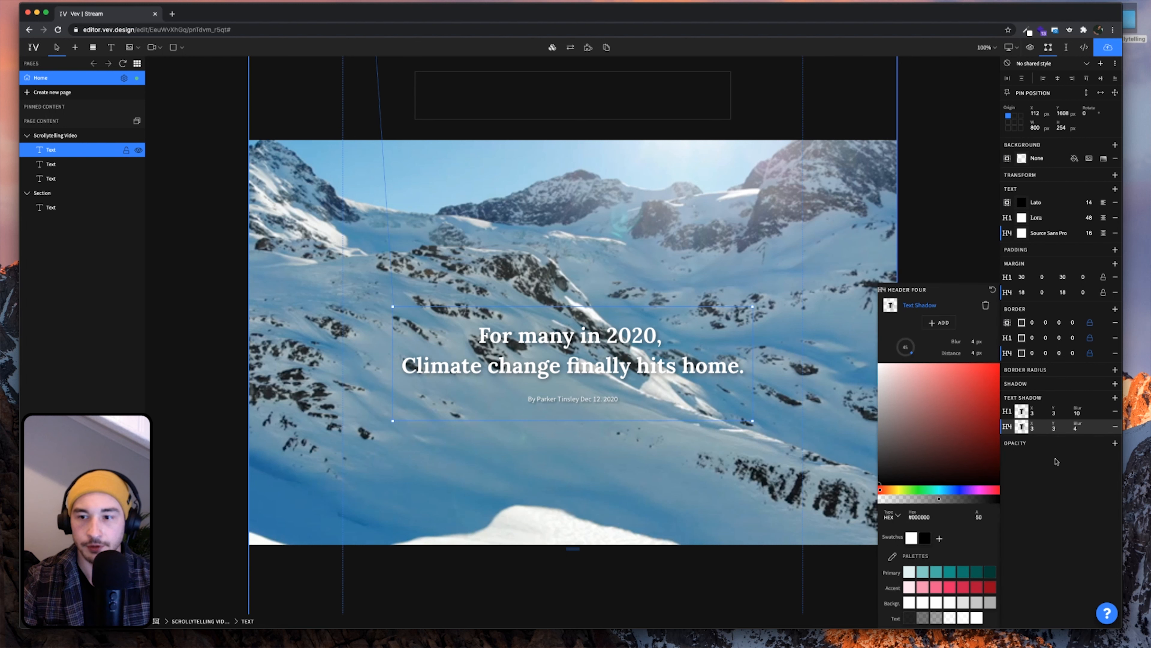
left_click(1080, 428)
type("10")
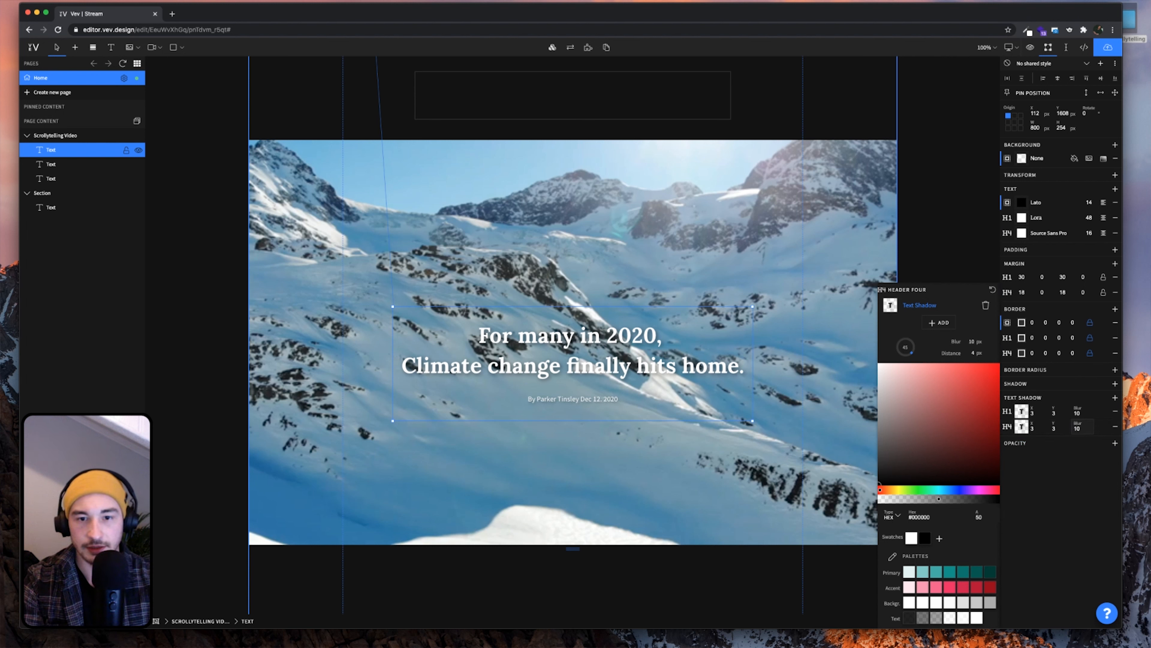
type("10")
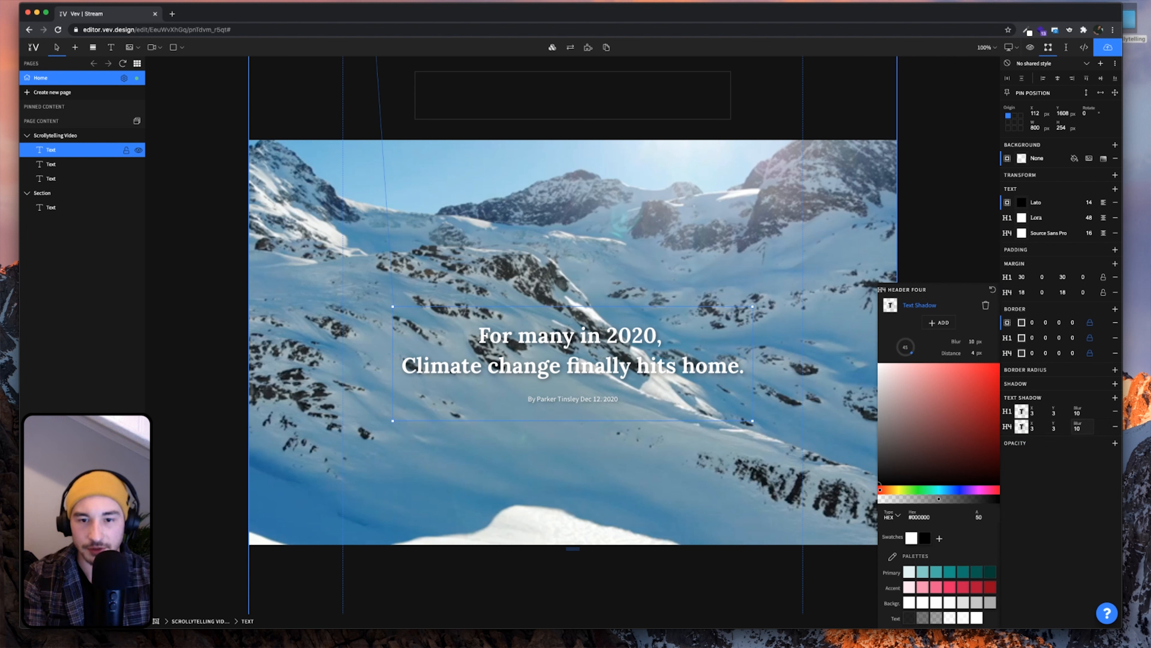
type("5")
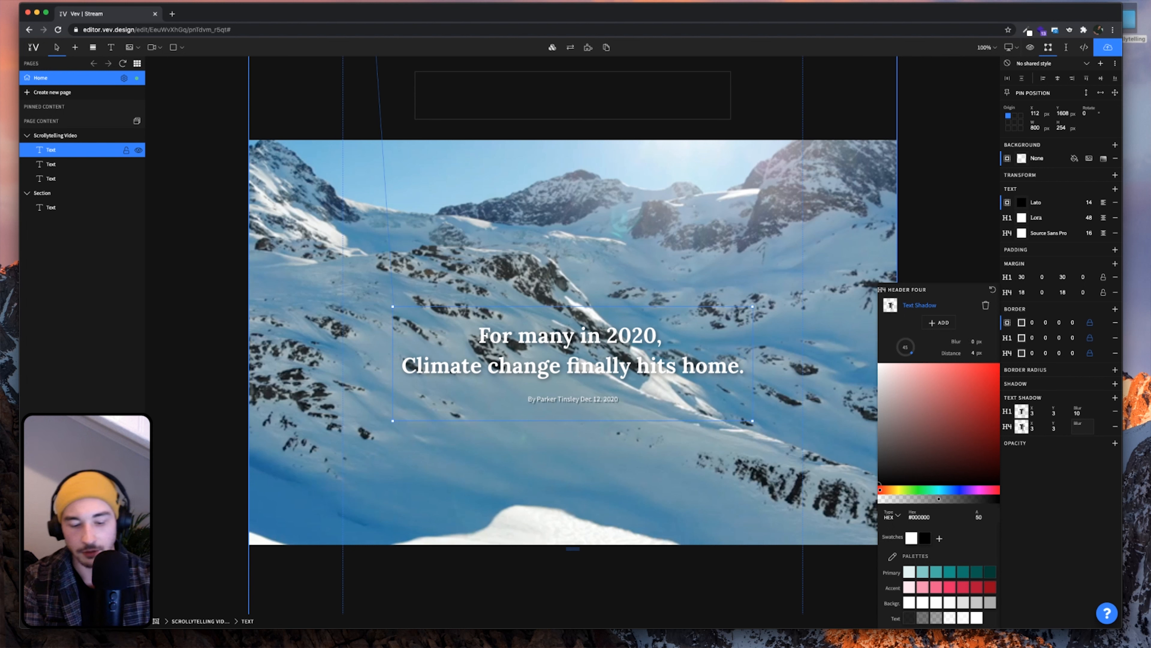
key("BackSpace")
type("7")
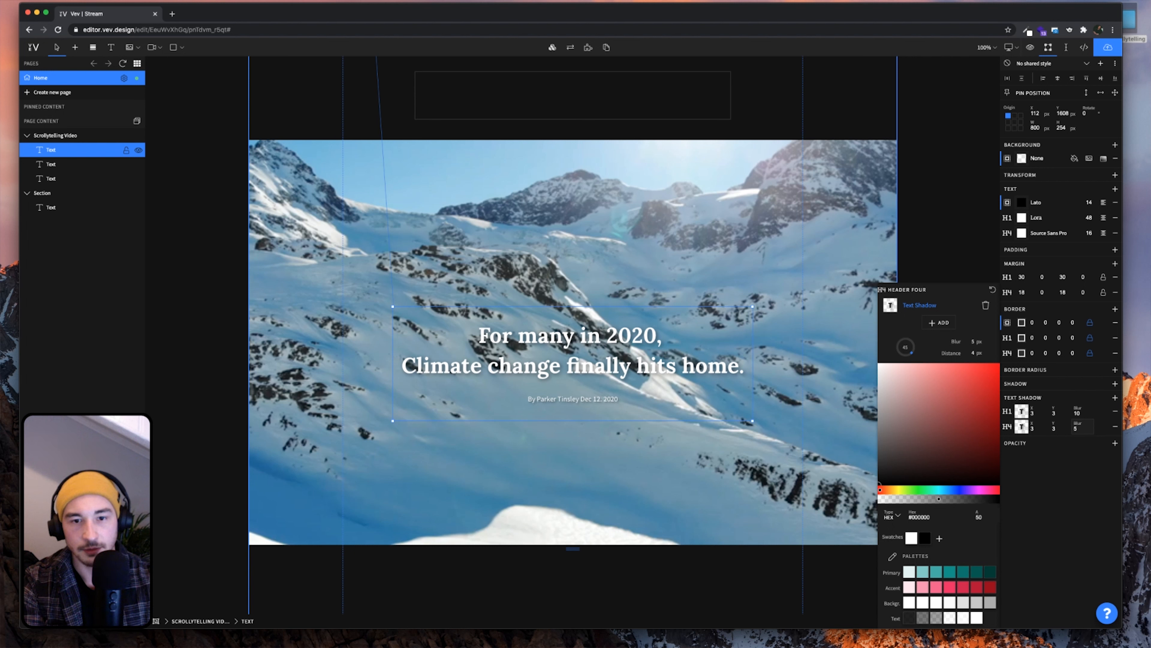
left_click(979, 516)
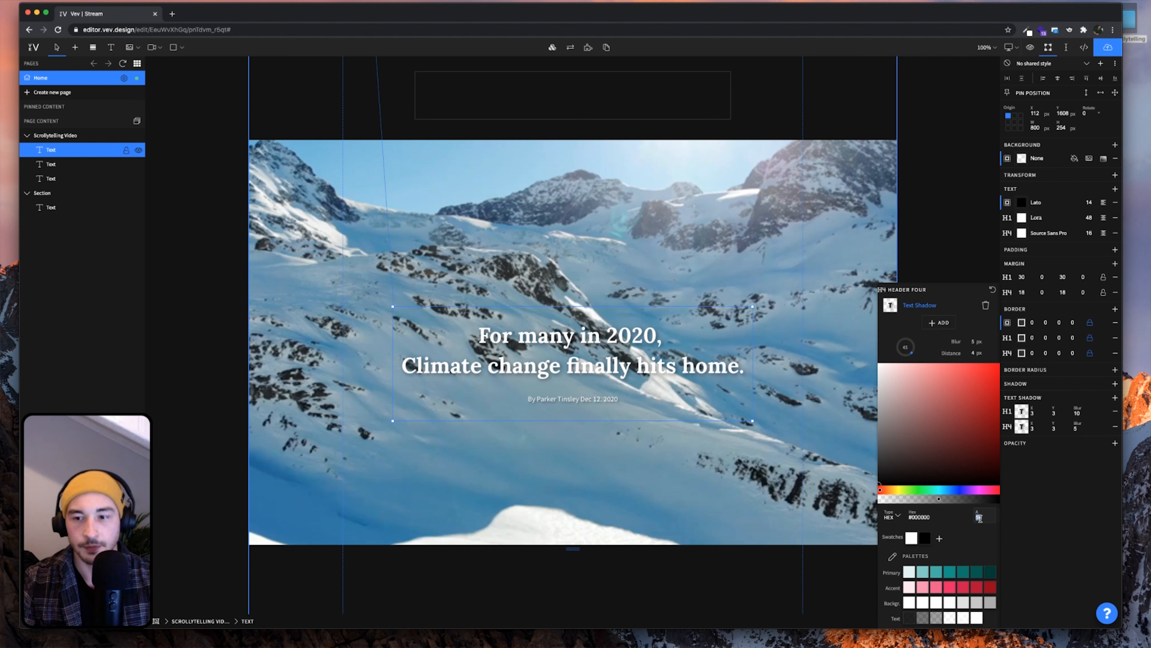
type("100")
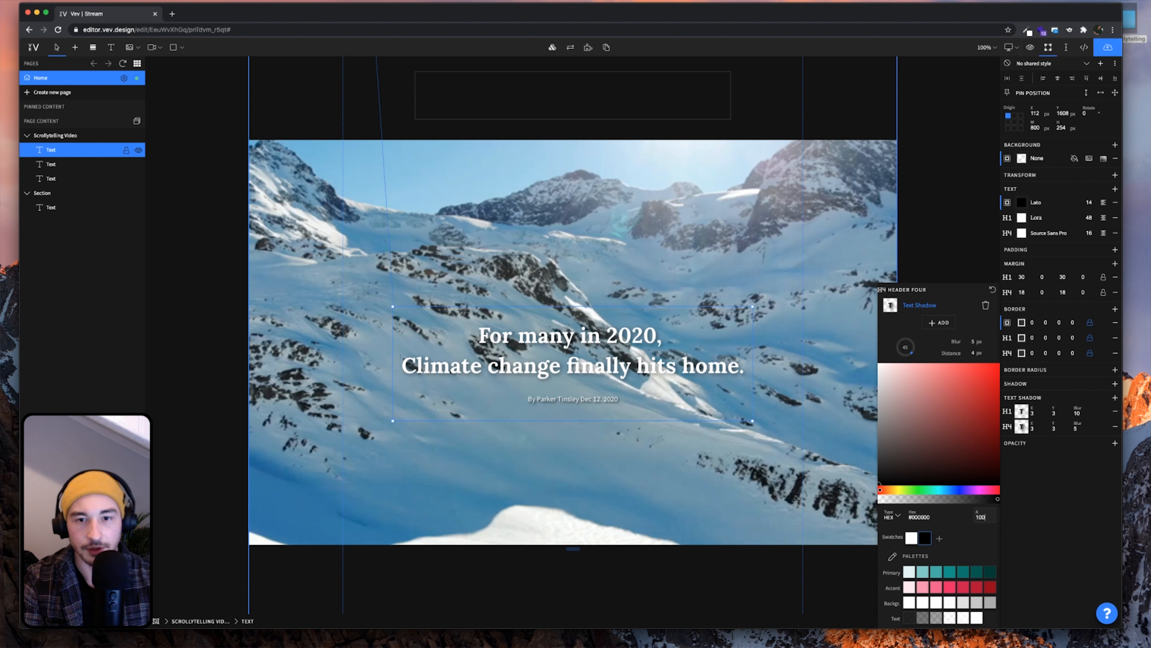
left_click(1071, 428)
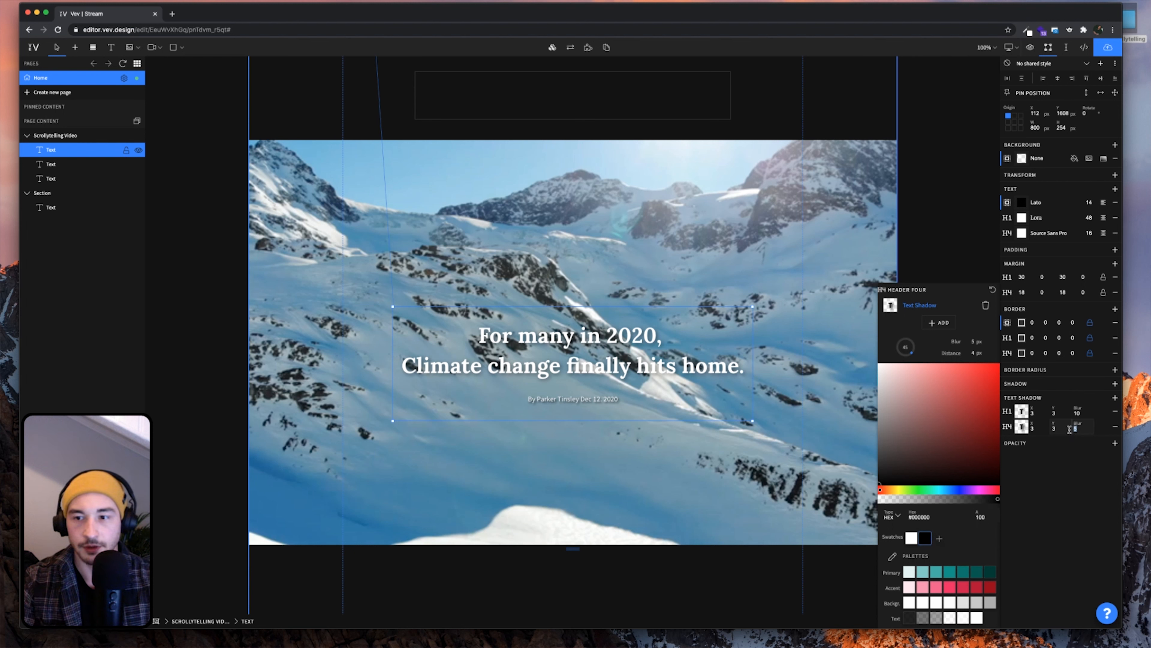
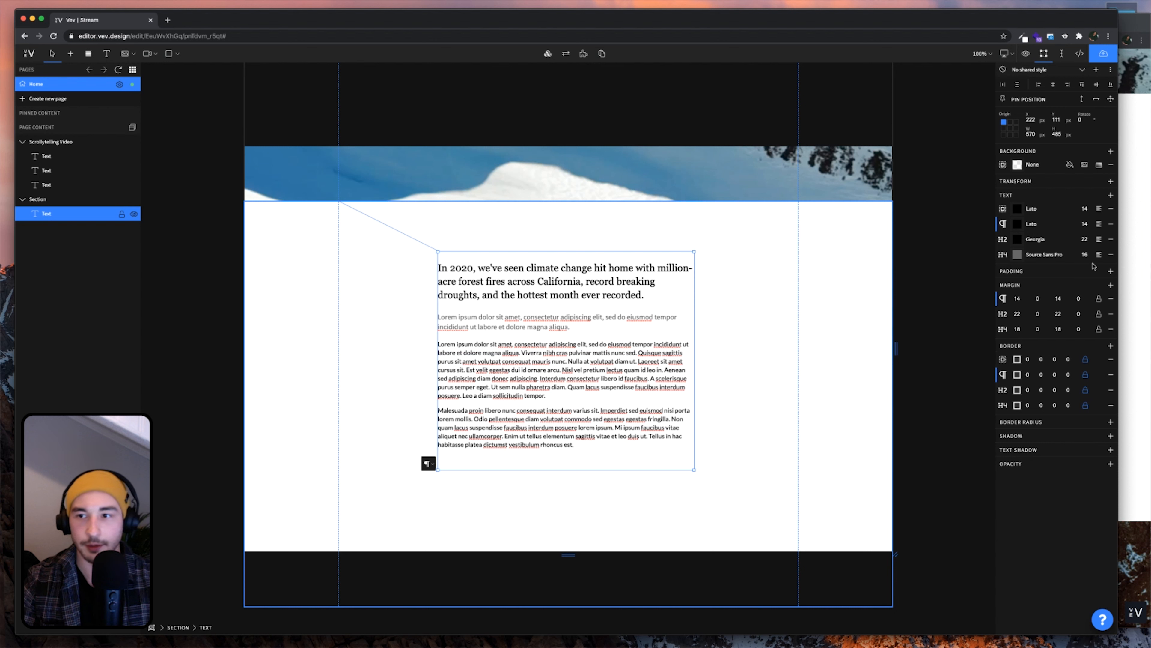
Return the grey H4 caption's font size to 16 px
left_click(1088, 255)
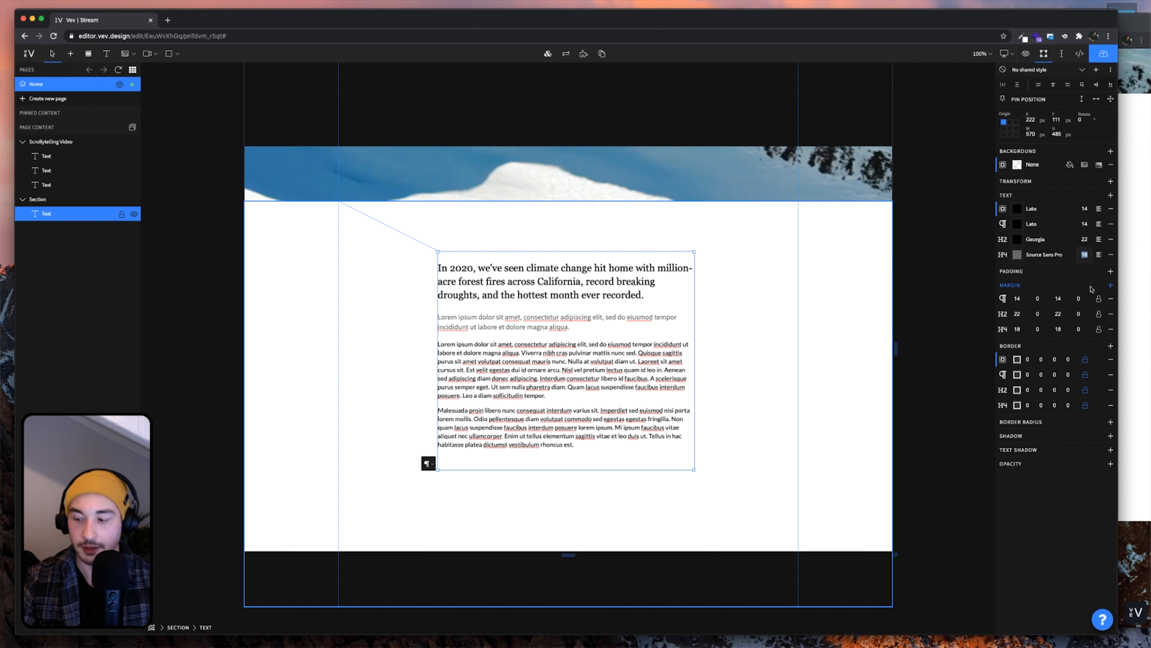
type("22")
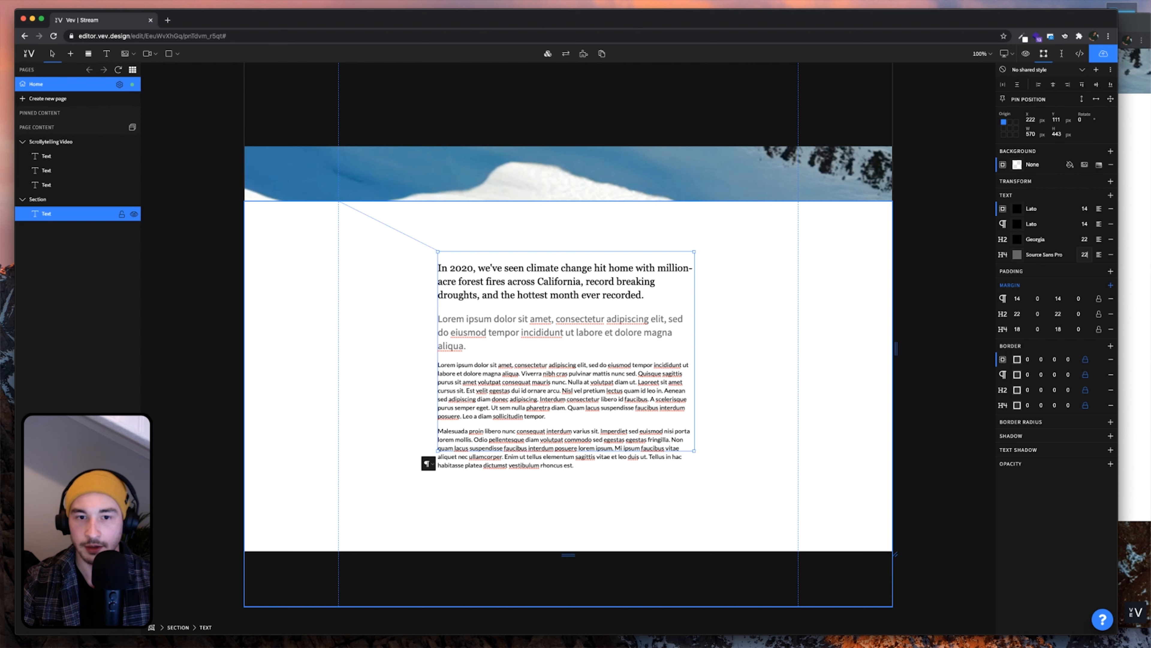
key("BackSpace")
key("BackSpace")
type("16")
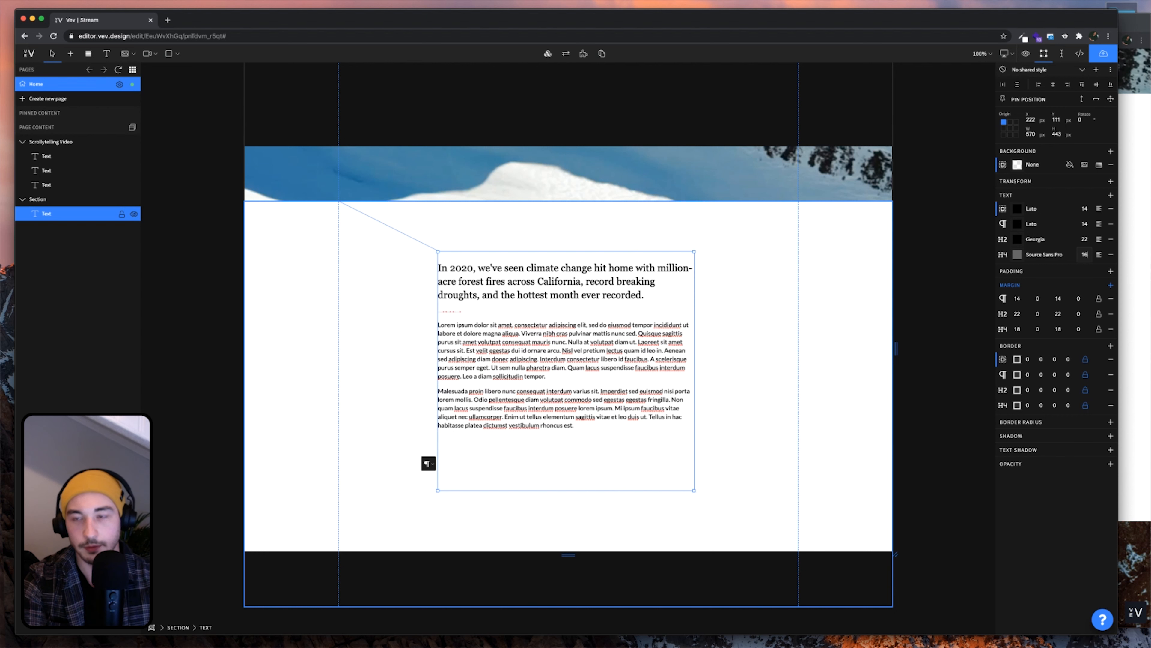
Set the body paragraph style to Georgia at 20 px
left_click(1052, 227)
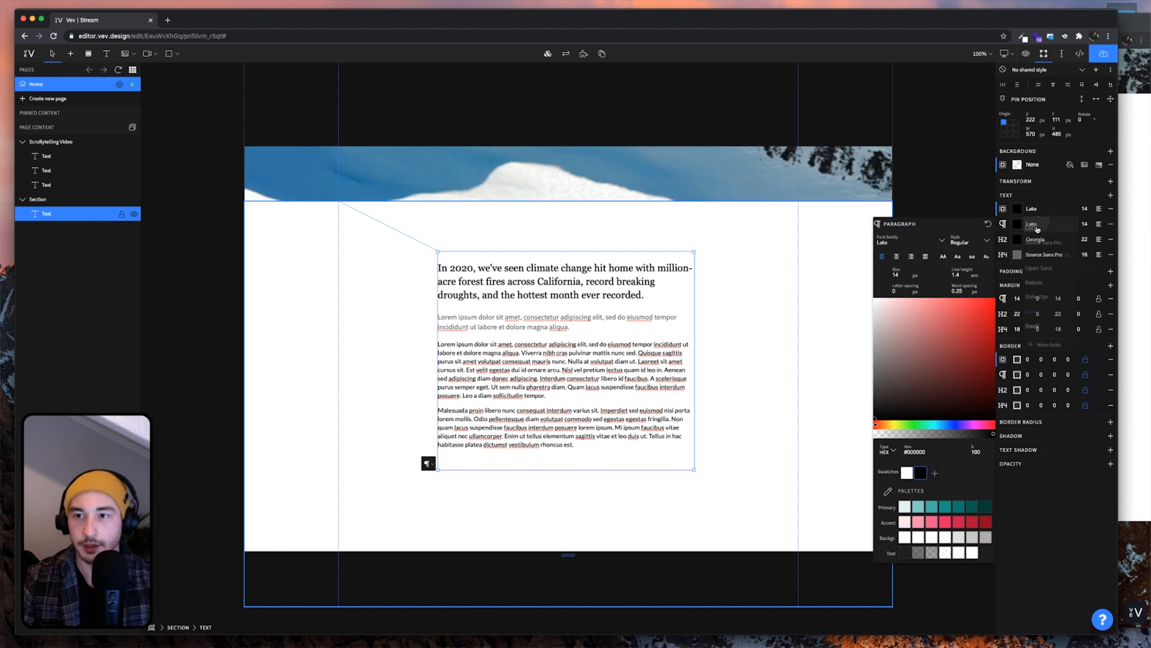
left_click(926, 242)
left_click(923, 245)
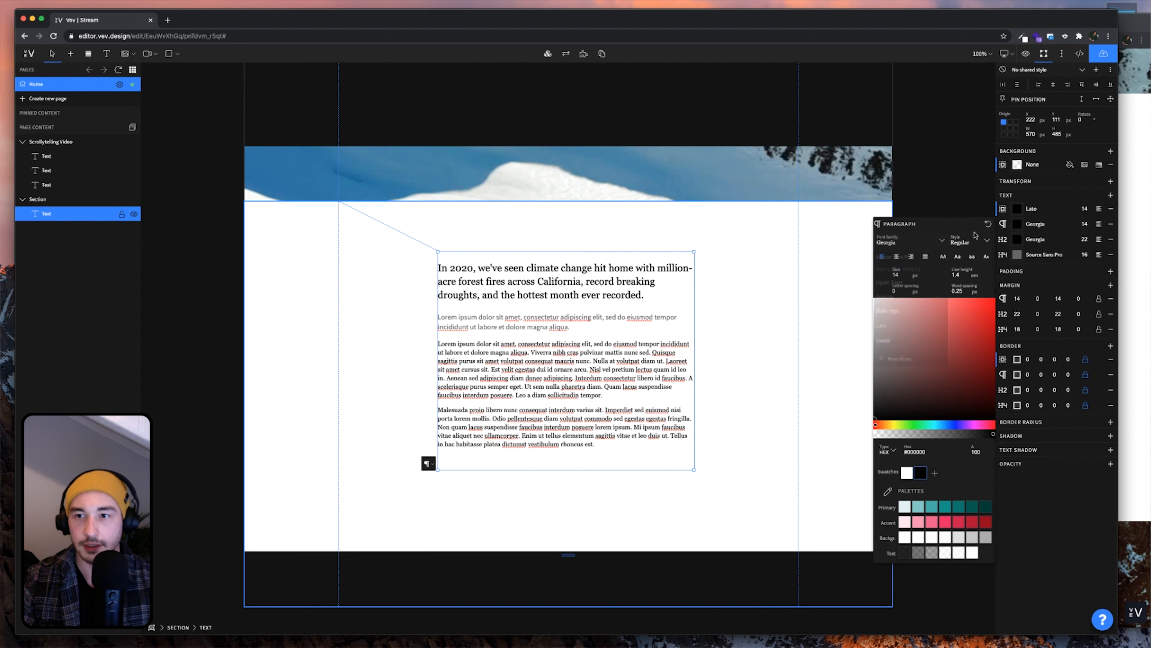
type("22")
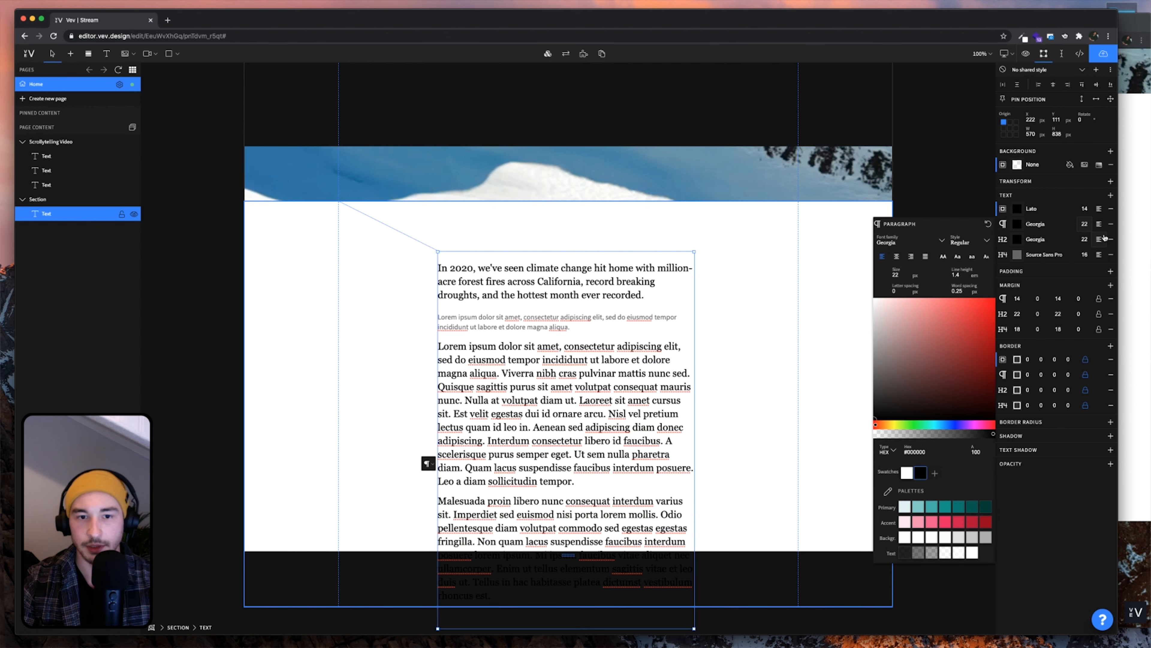
key("BackSpace")
type("0")
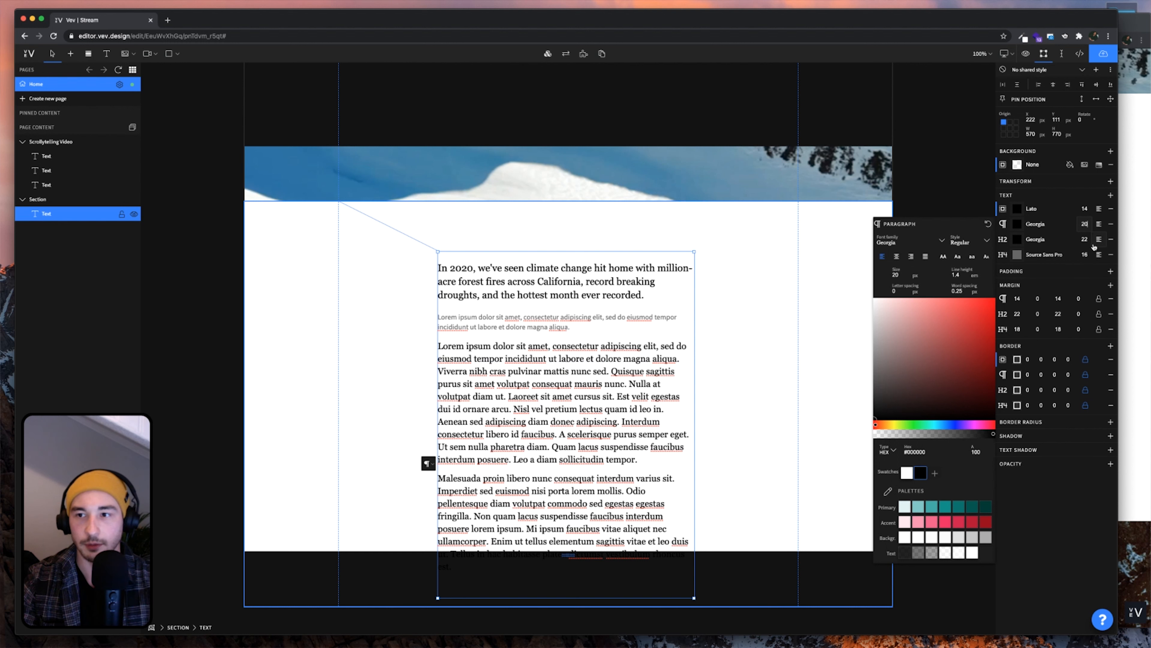
type("26")
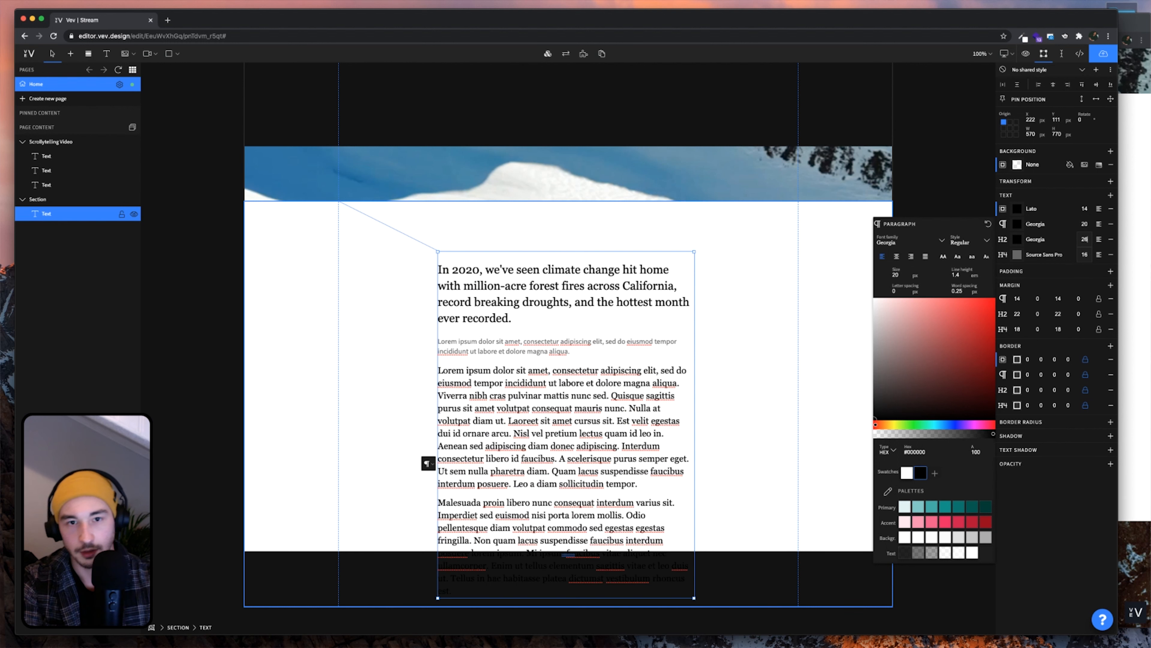
left_click(1135, 252)
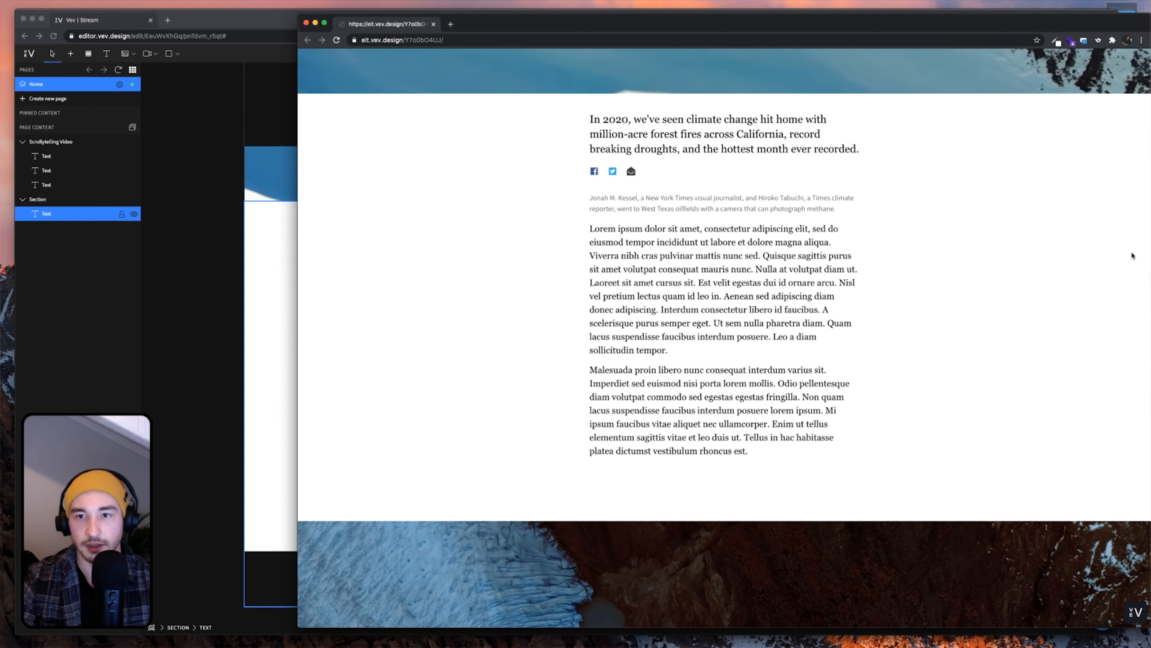
left_click(274, 299)
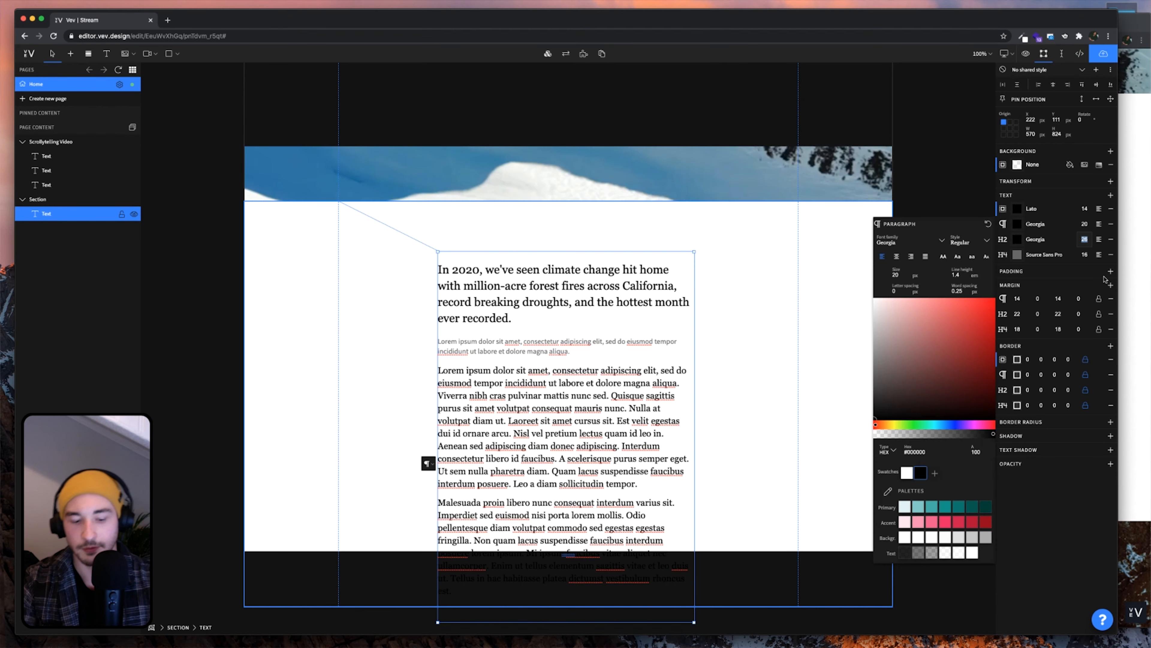
Shrink the H2 headline to 24 px
type("24")
left_click(609, 342)
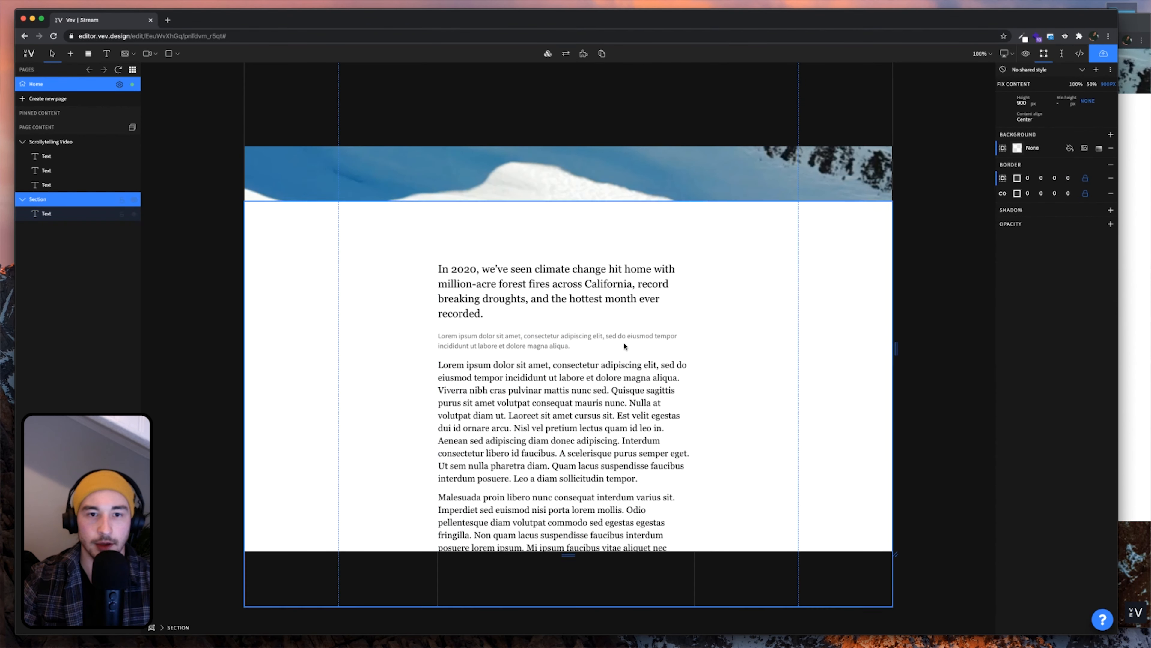
scroll(640, 407, "down", 3)
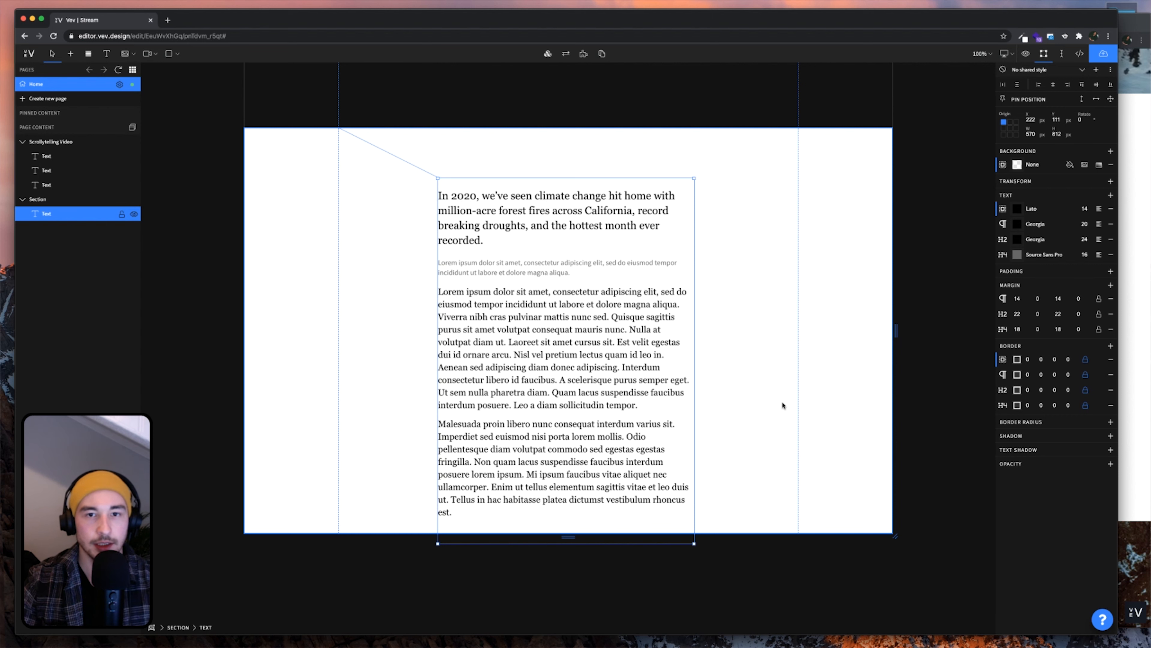
scroll(786, 403, "up", 1)
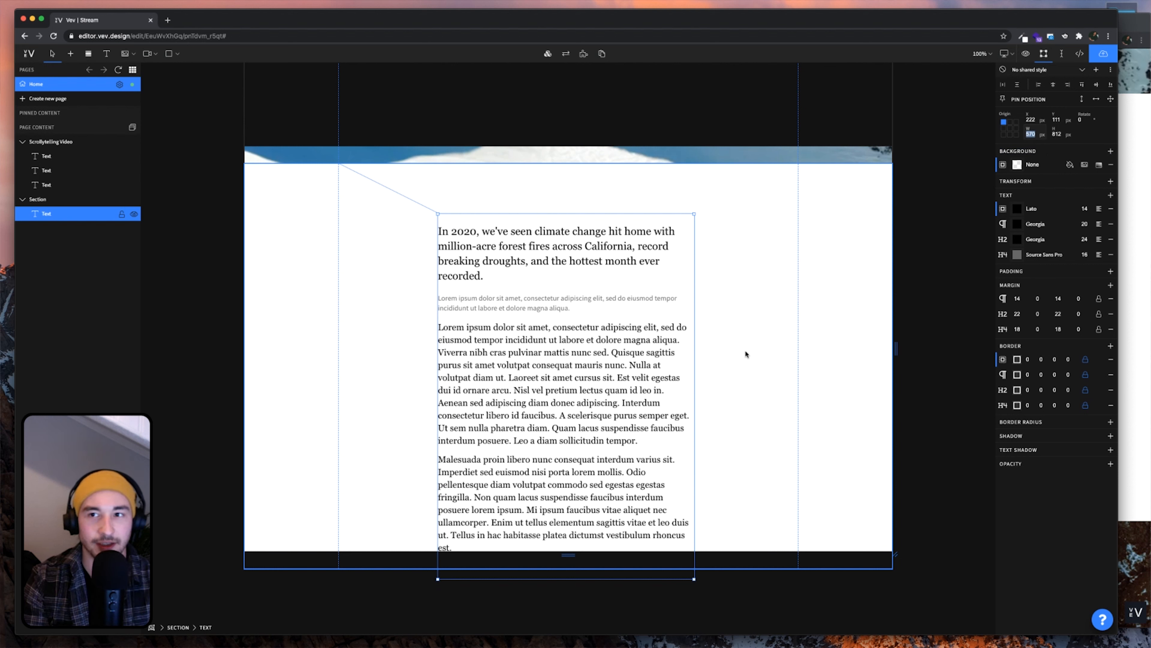
Make the text box 600 px wide and centre it in the section
type("600")
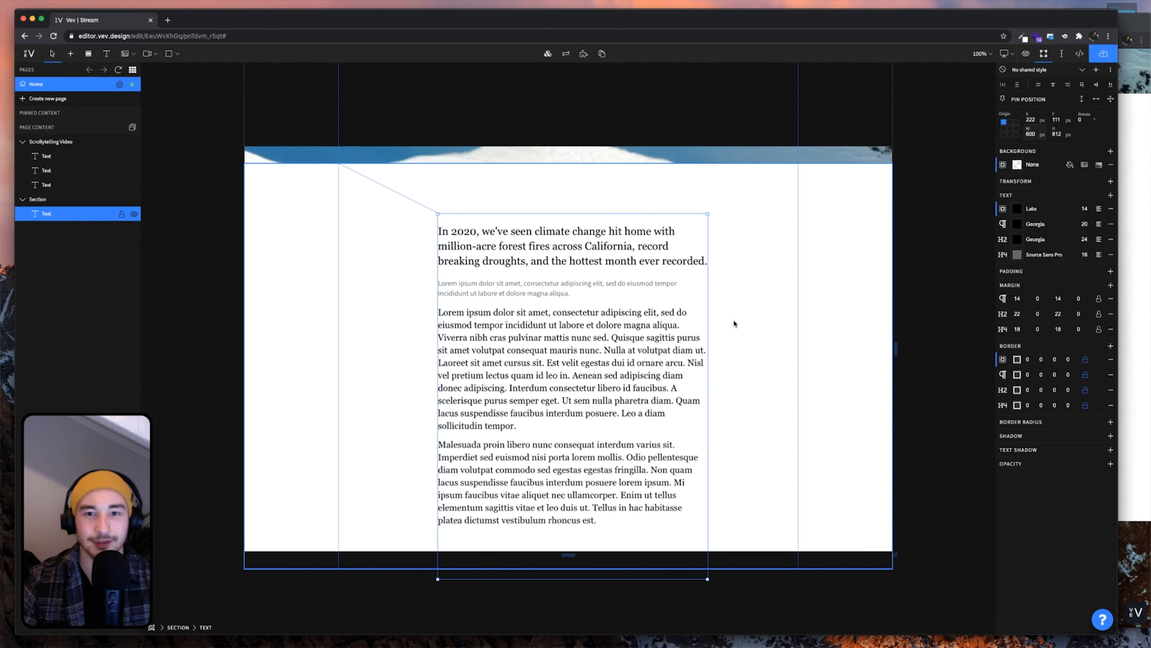
left_click(1054, 83)
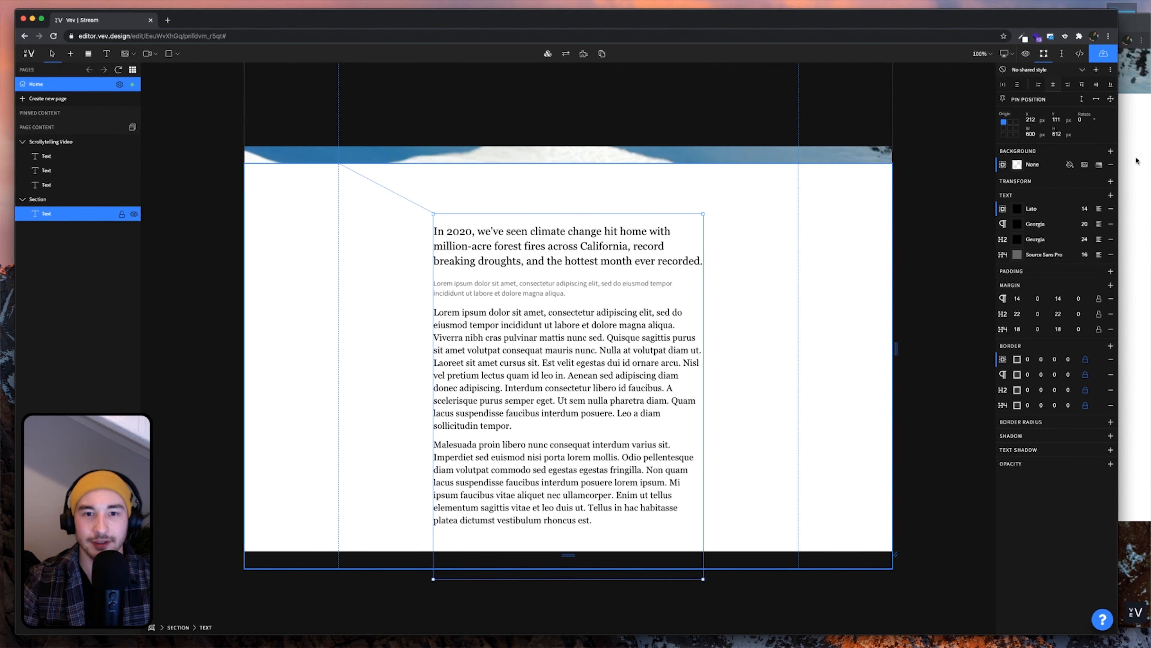
left_click(1139, 161)
left_click(247, 279)
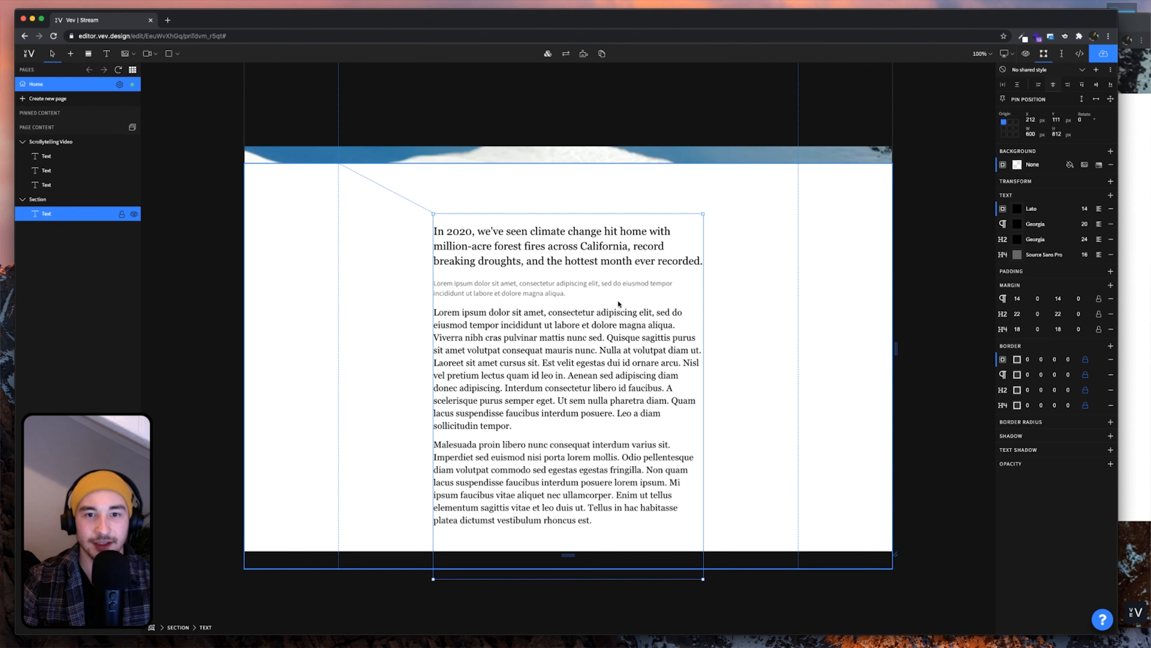
Set the Section's fixed content height to 1000 px
scroll(742, 341, "down", 2)
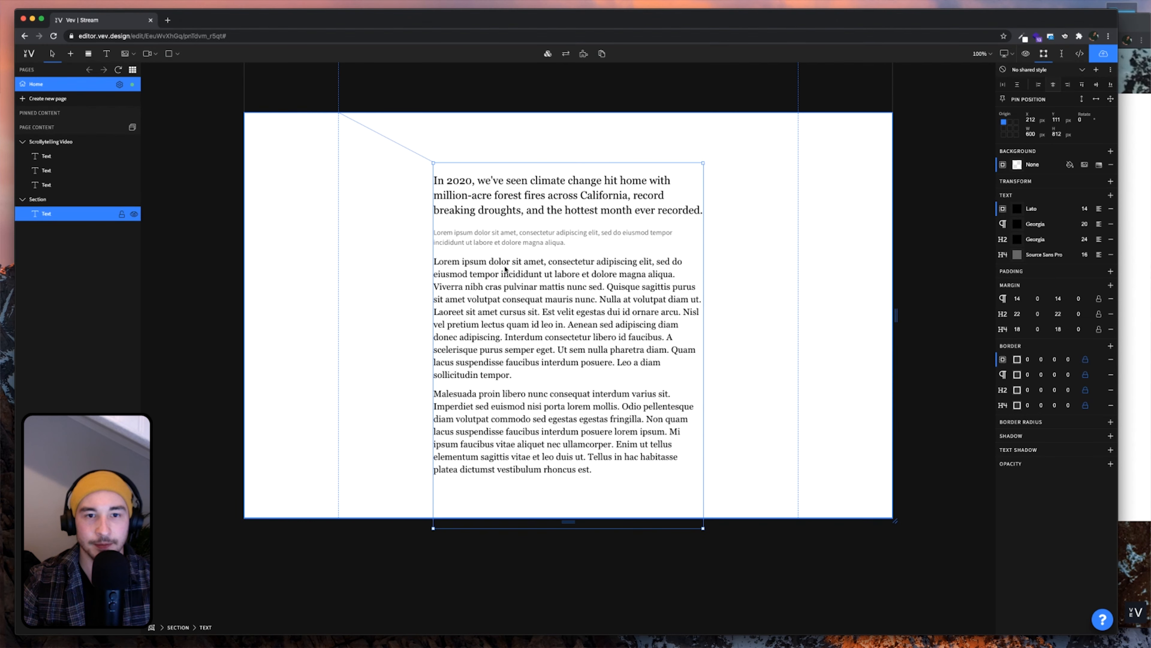
left_click(868, 329)
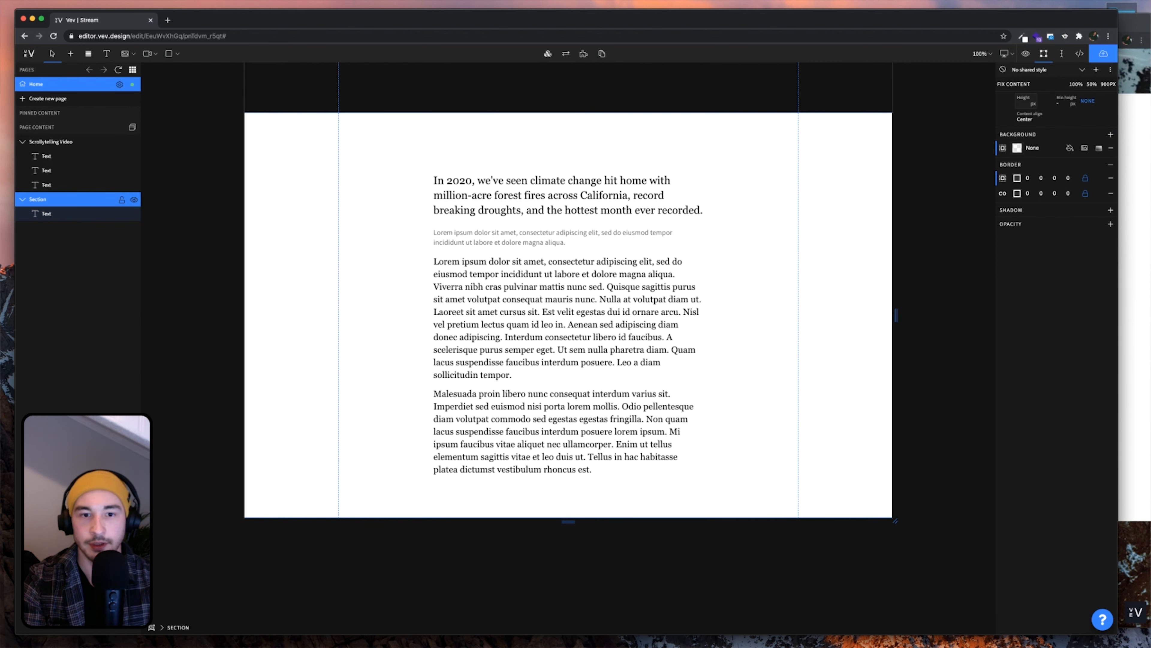
type("1100")
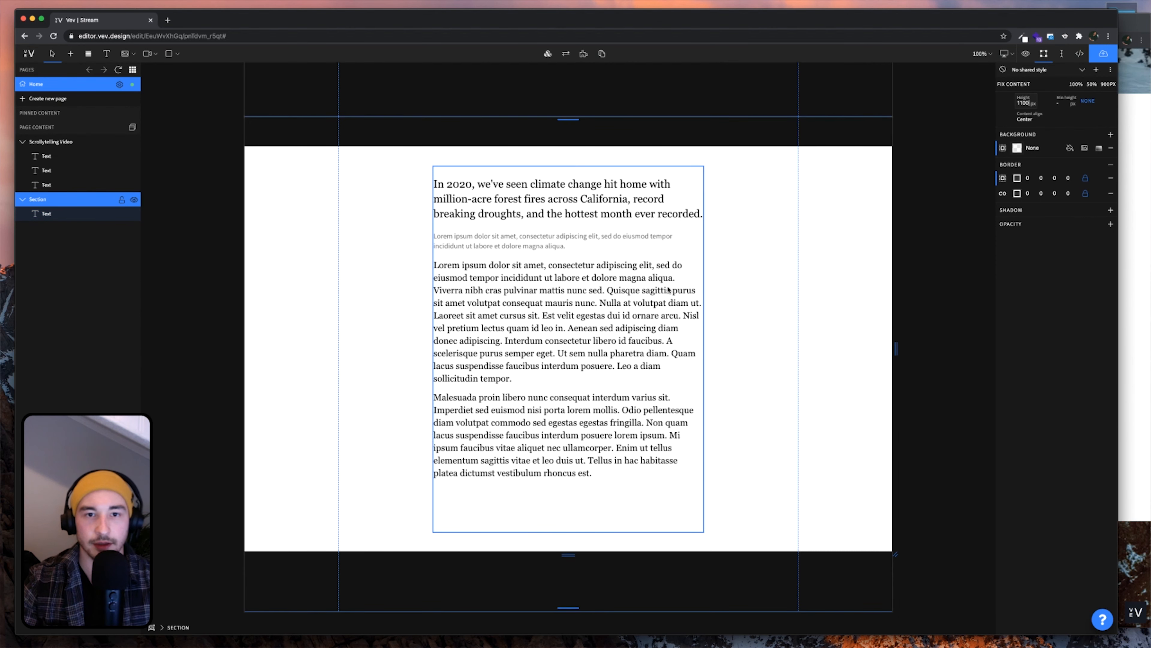
scroll(668, 290, "up", 5)
scroll(668, 290, "down", 10)
scroll(668, 290, "up", 4)
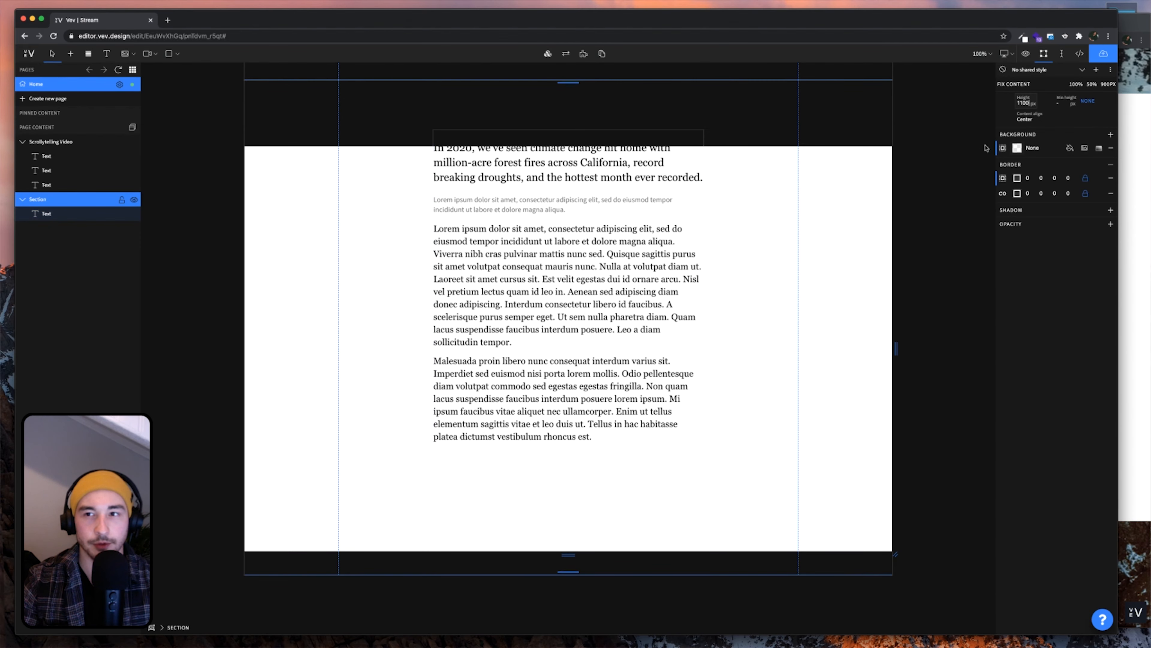
double_click(1017, 103)
type("1000")
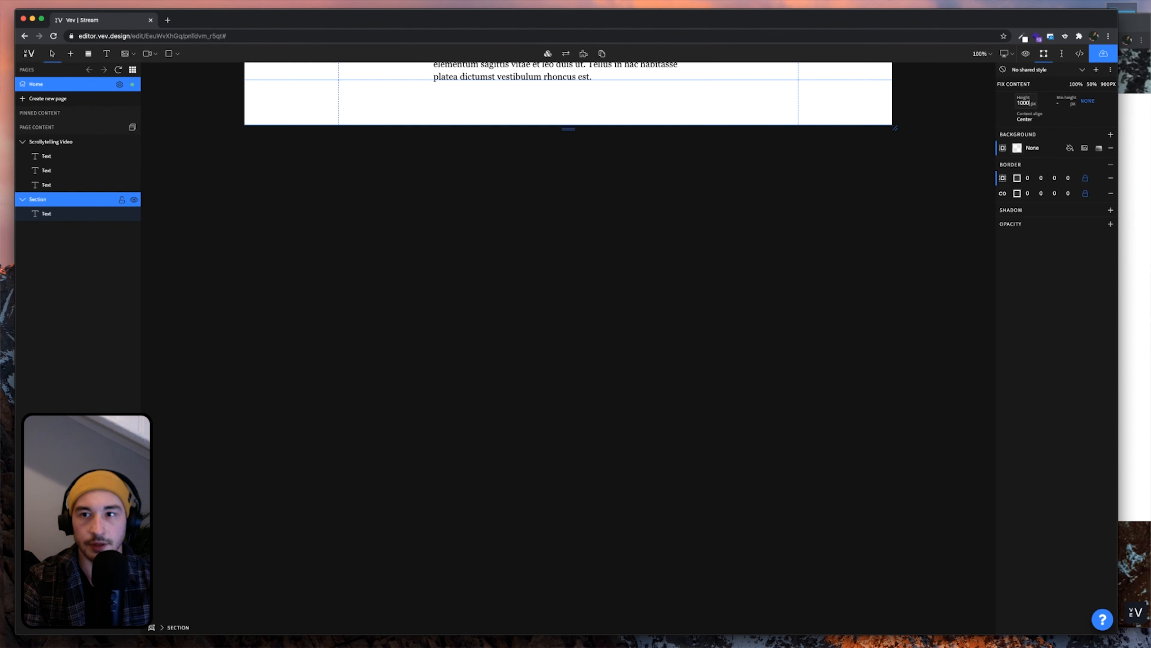
scroll(726, 411, "up", 6)
scroll(726, 410, "down", 5)
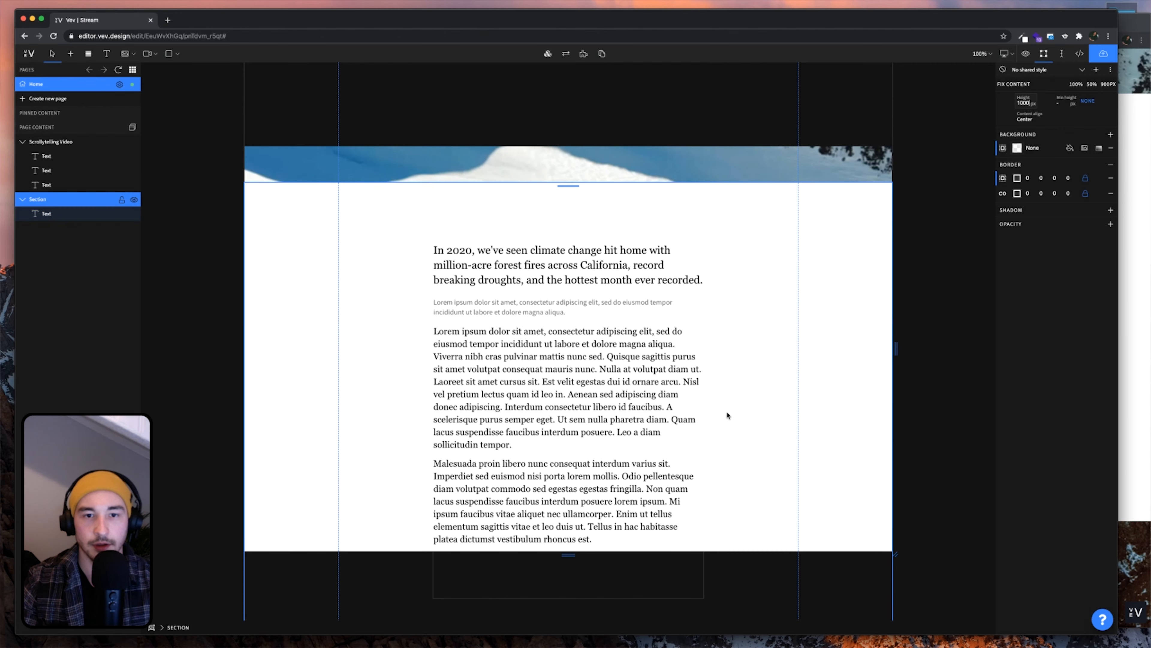
scroll(726, 412, "down", 1)
scroll(725, 412, "up", 2)
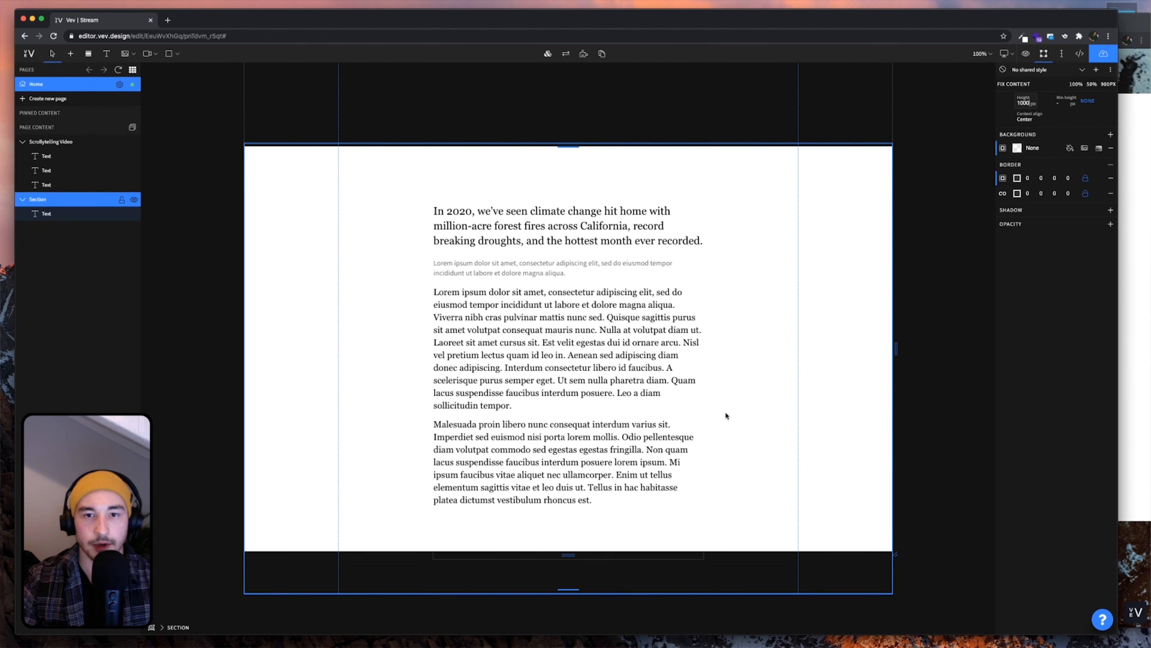
scroll(725, 412, "down", 3)
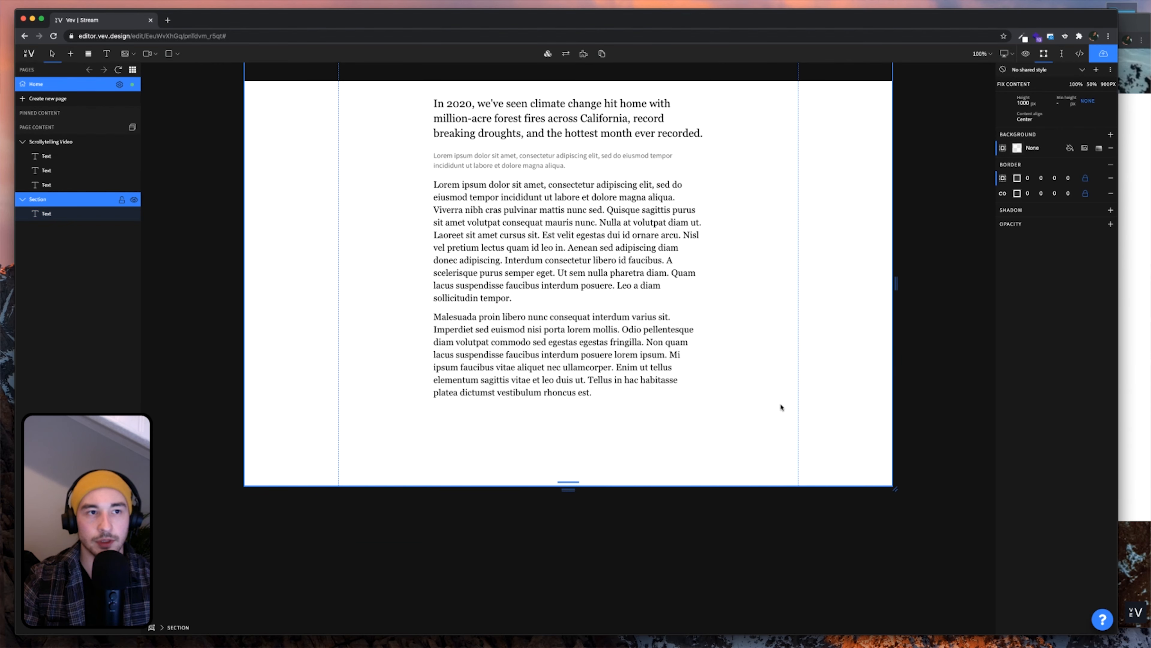
scroll(780, 407, "down", 1)
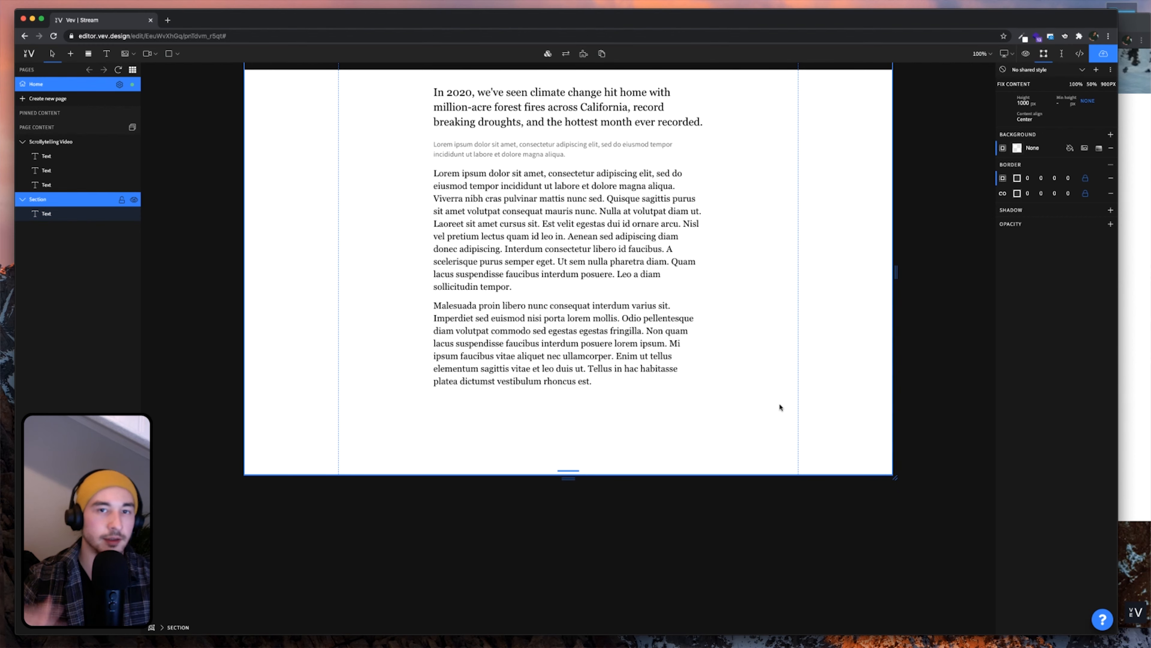
left_click(1138, 360)
Scroll the preview past the May 2016, November 2016 and October 2017 captions, then return to the editor
scroll(798, 426, "down", 8)
scroll(796, 426, "down", 3)
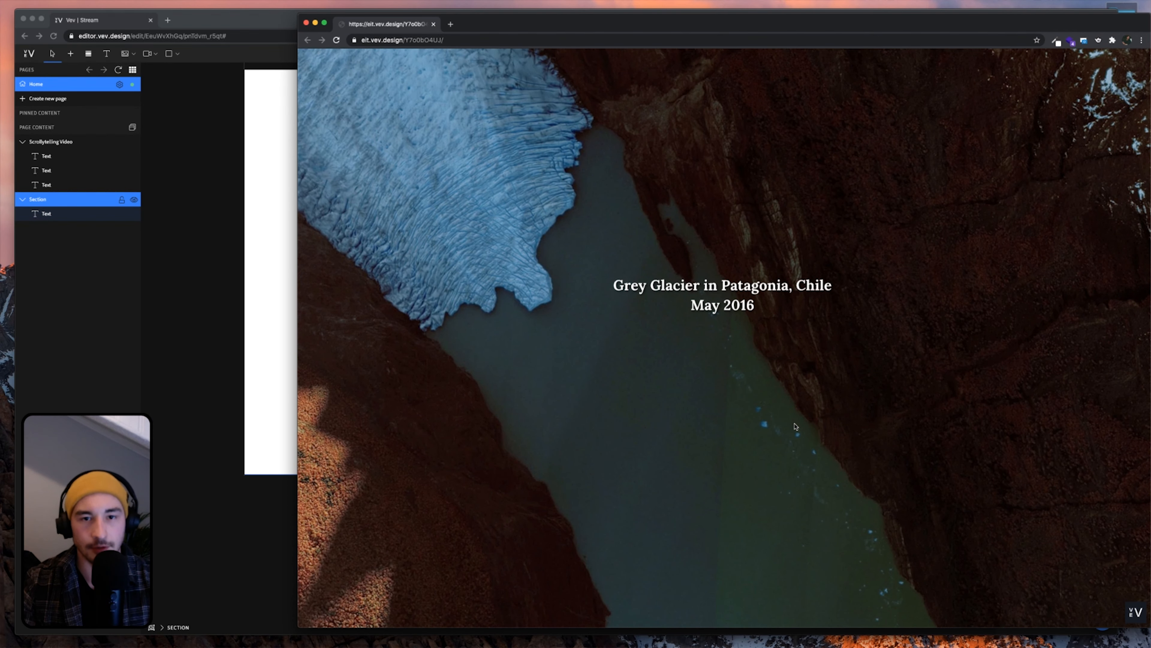
scroll(796, 427, "down", 6)
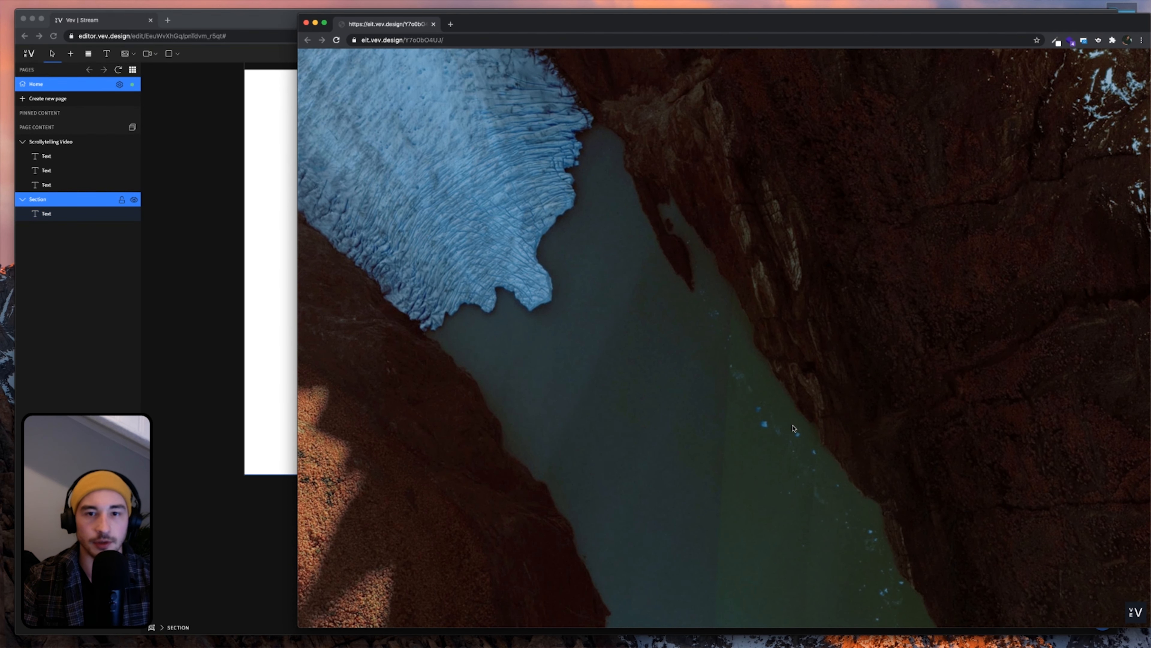
scroll(794, 428, "down", 6)
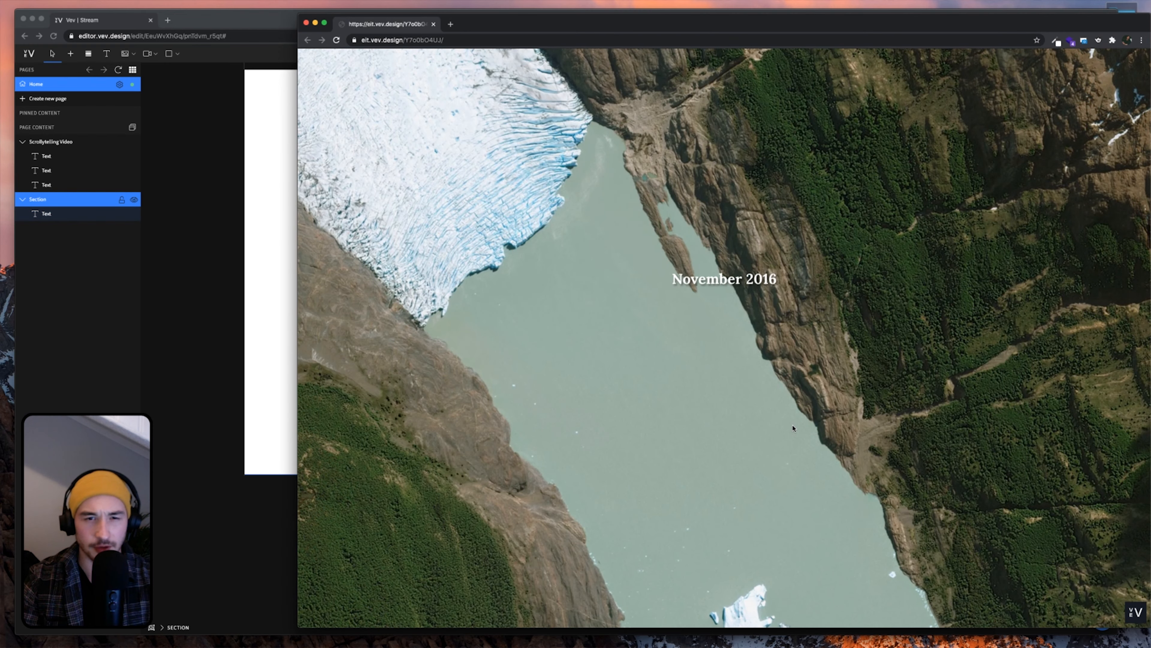
scroll(793, 428, "down", 5)
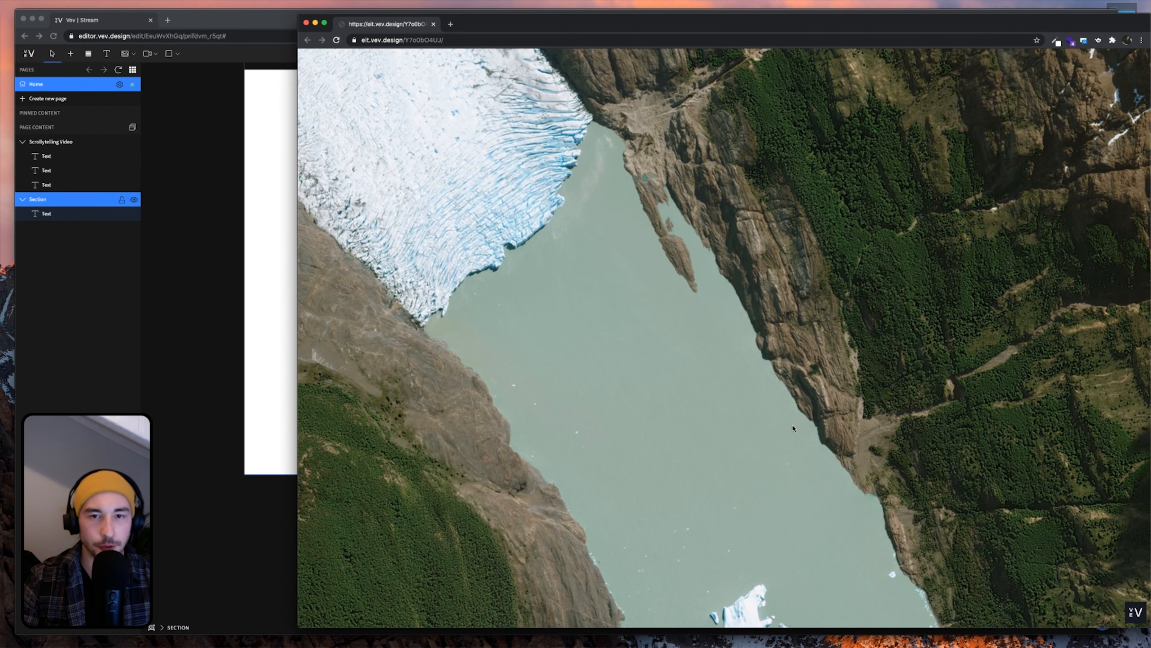
scroll(793, 428, "down", 6)
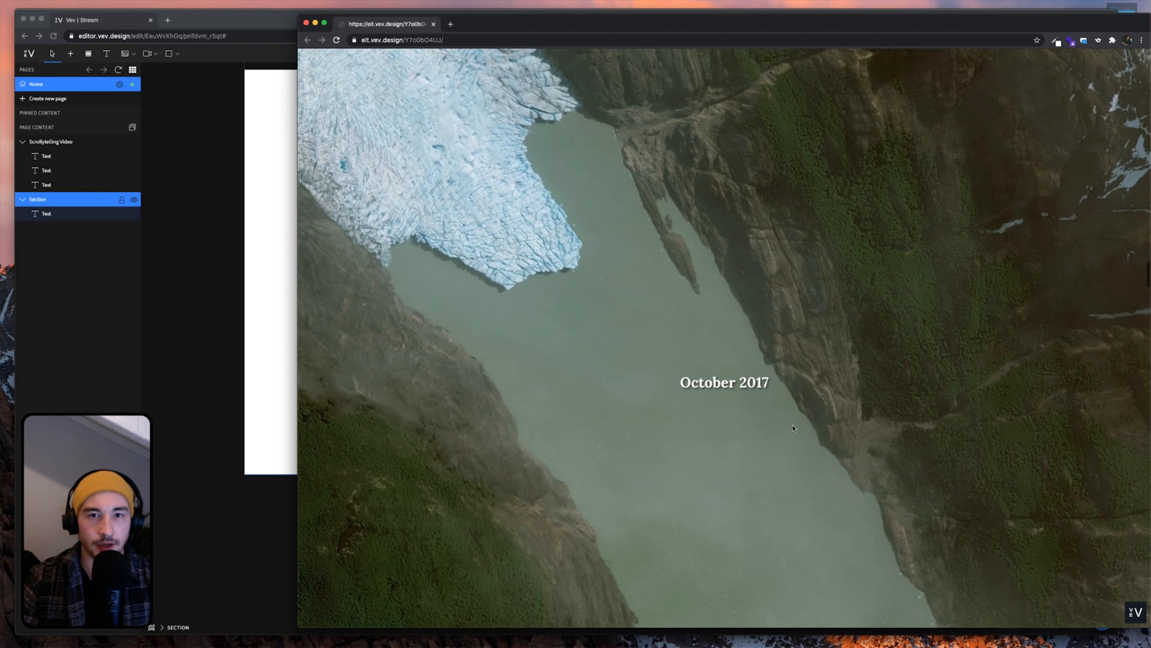
scroll(793, 428, "down", 4)
scroll(793, 428, "up", 6)
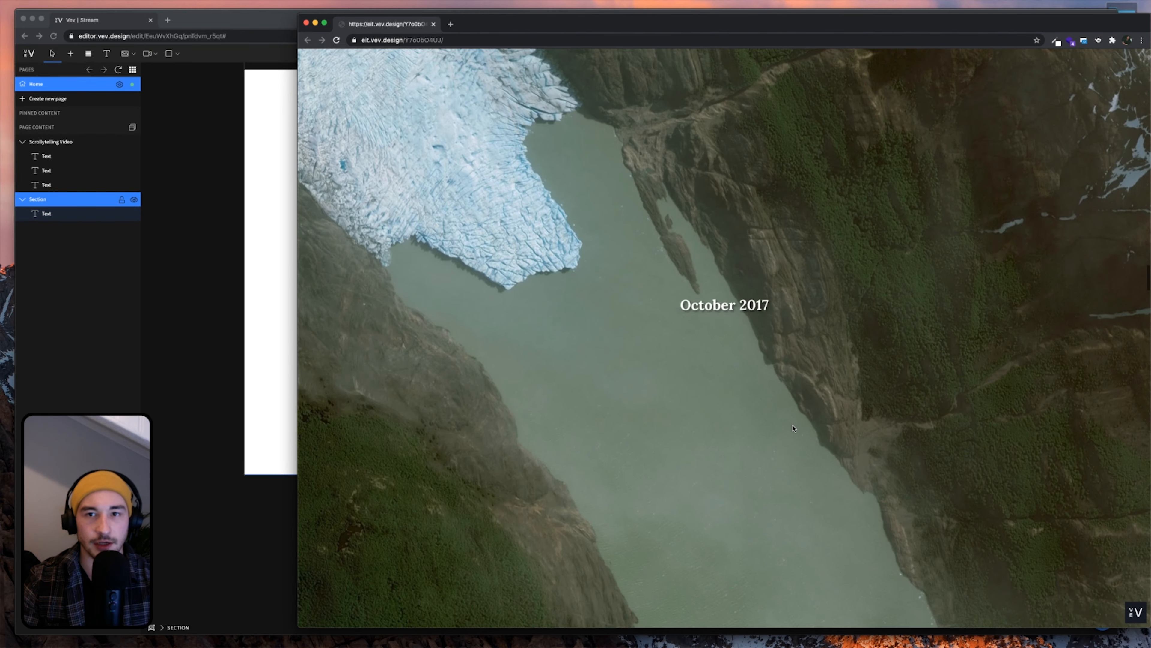
scroll(794, 428, "up", 8)
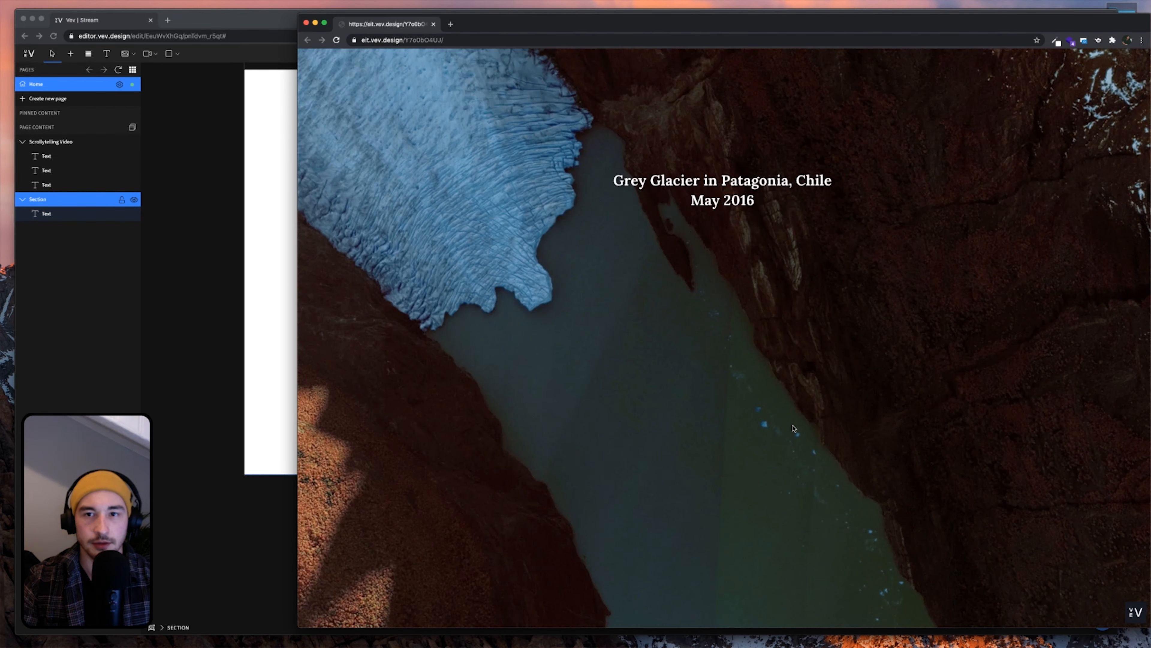
scroll(793, 428, "down", 6)
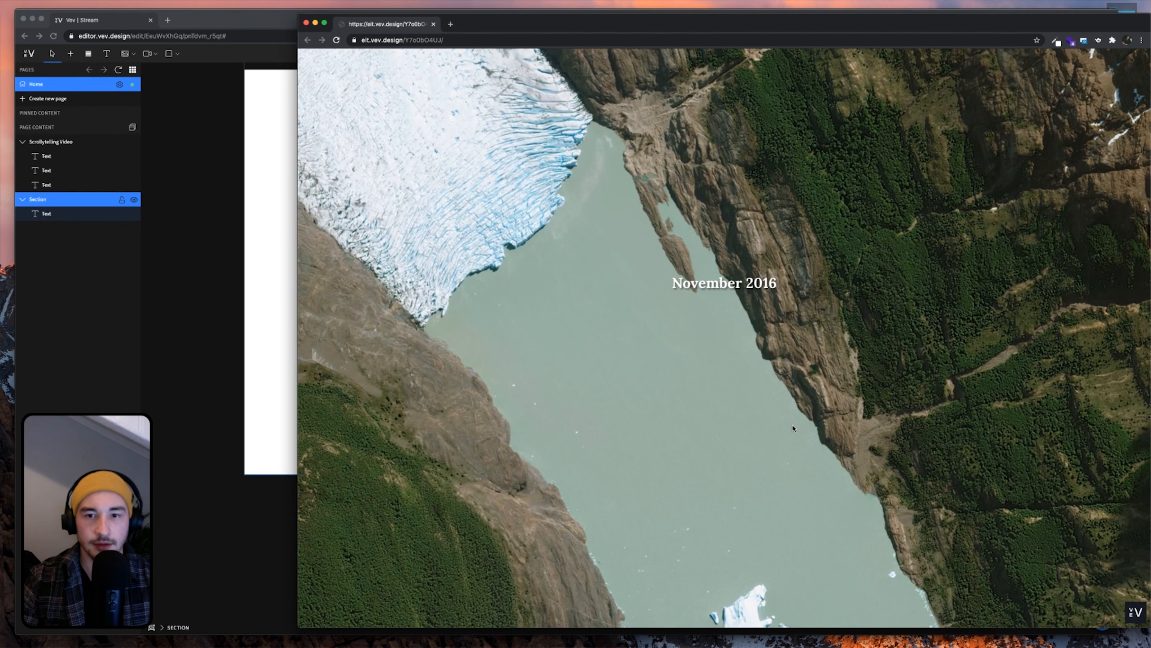
scroll(794, 428, "down", 3)
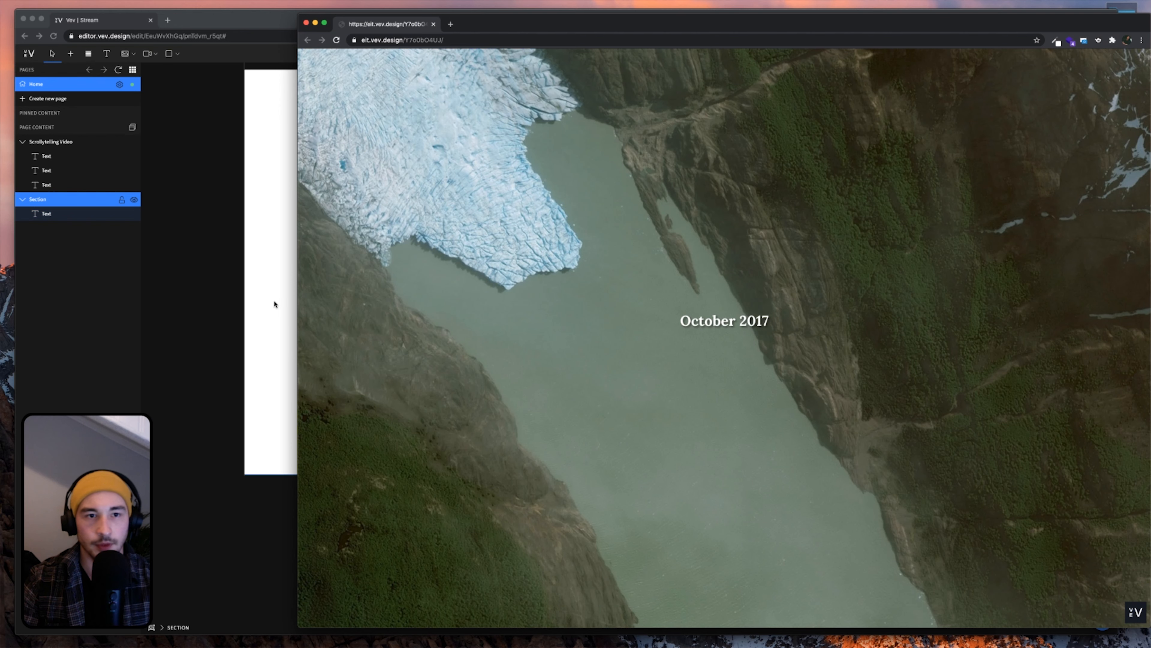
left_click(241, 301)
scroll(538, 351, "up", 1)
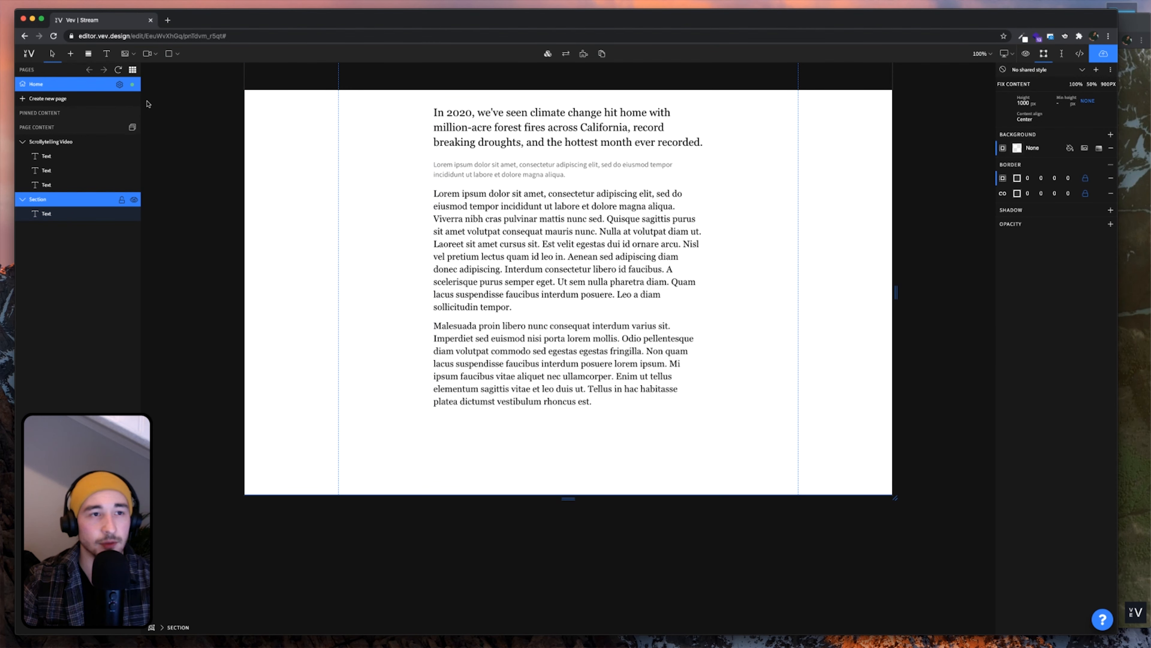
Insert a Scrollytelling image element, found by searching 'scroll', below the text section
left_click(73, 57)
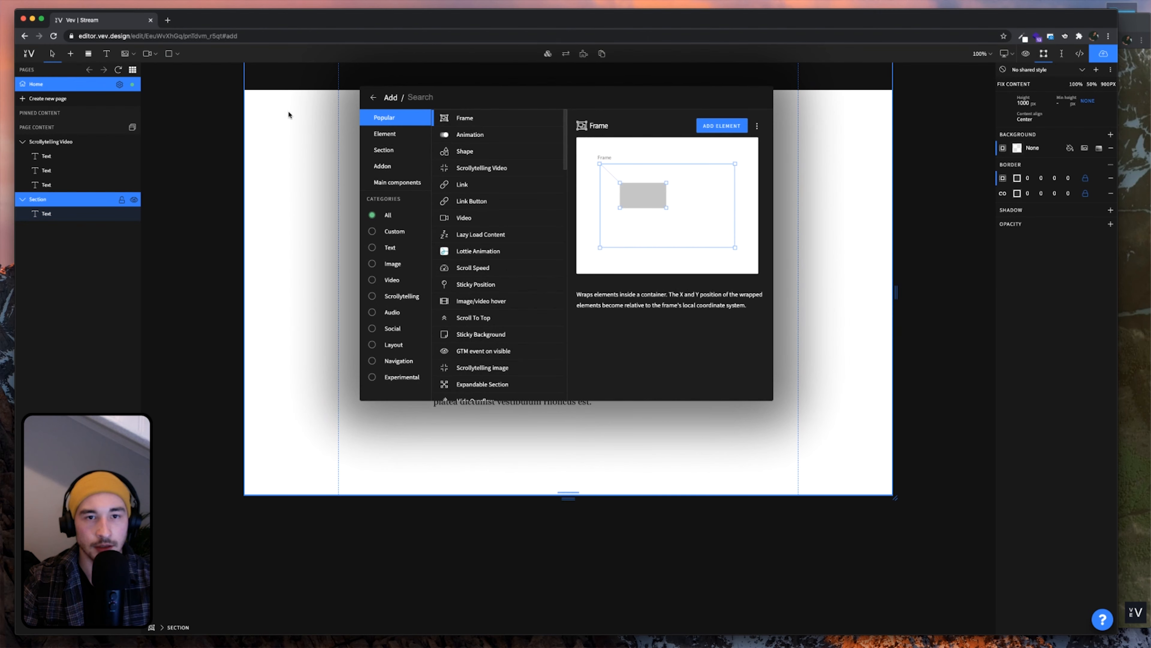
type("scroll")
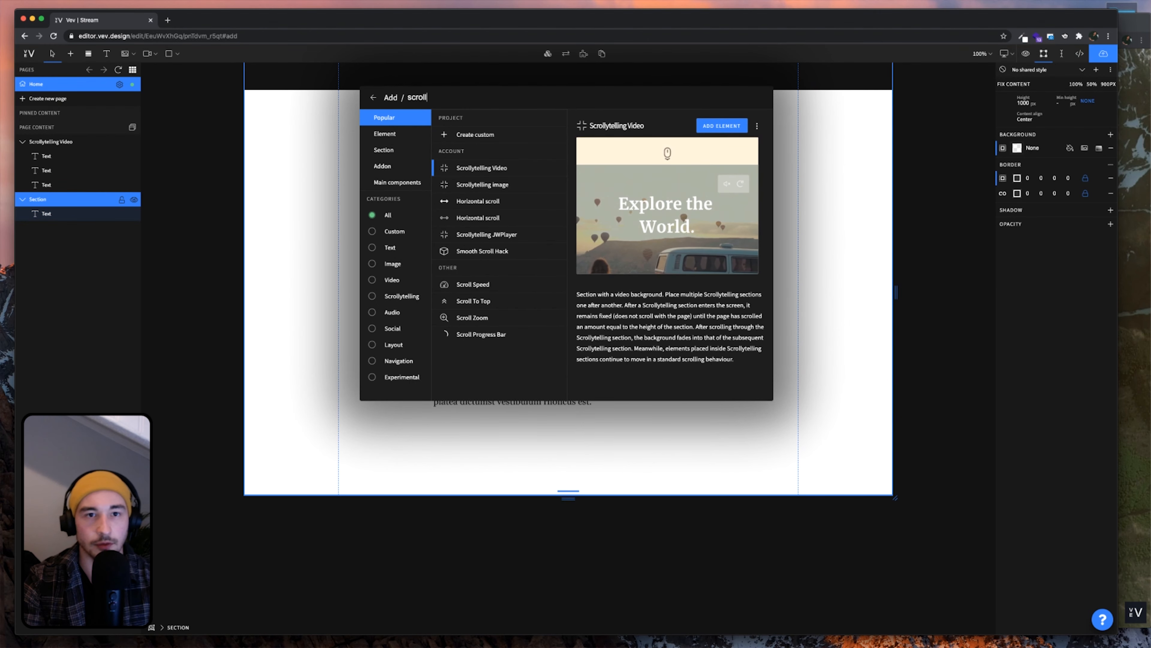
left_click(509, 191)
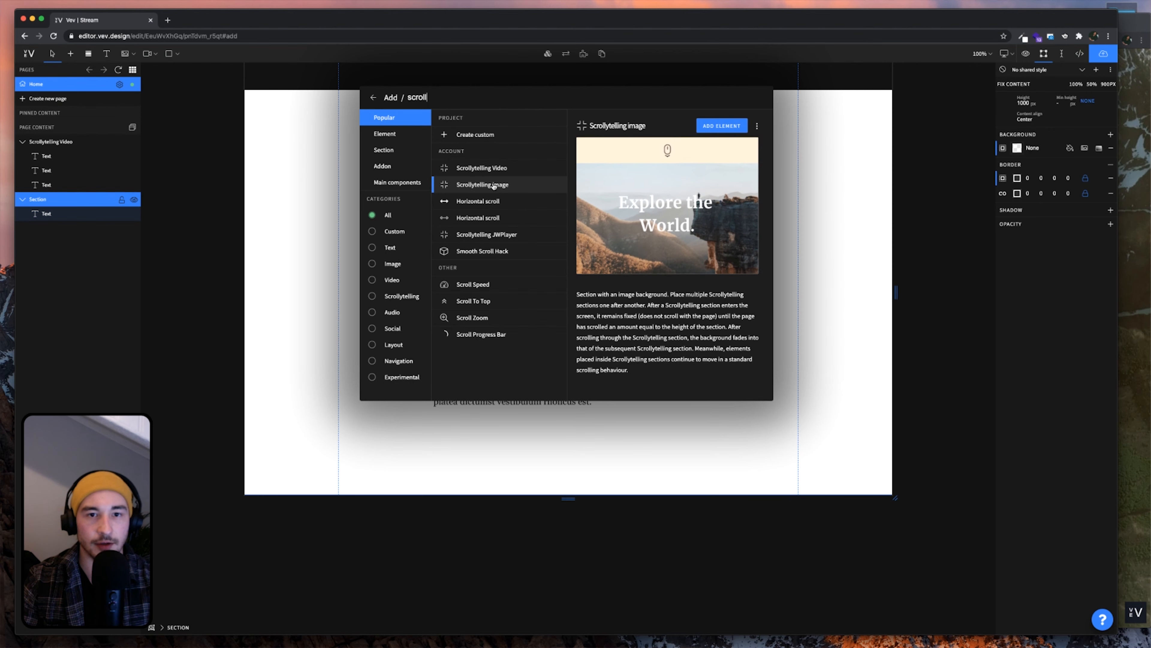
double_click(494, 185)
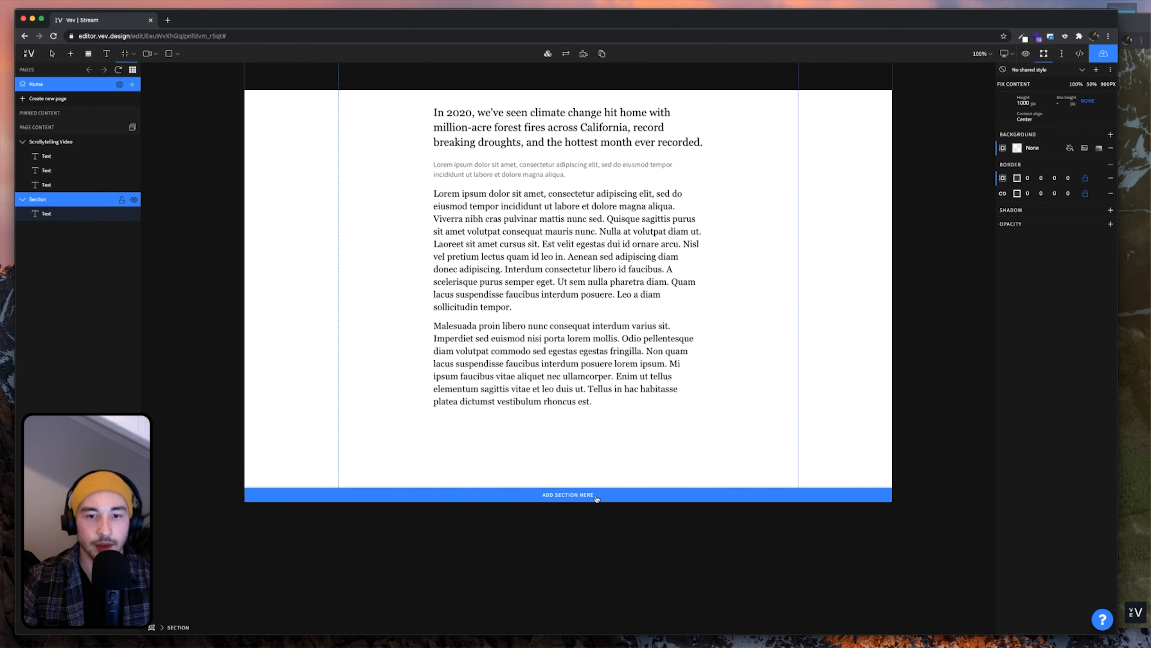
left_click(589, 495)
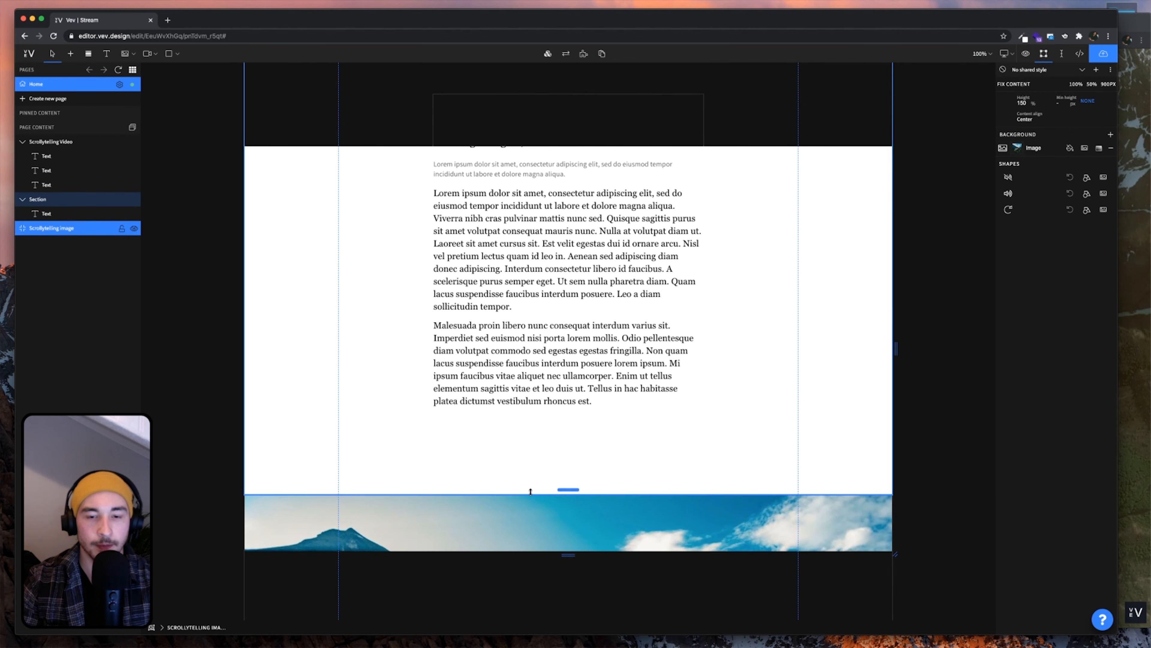
scroll(531, 493, "down", 3)
scroll(531, 494, "down", 5)
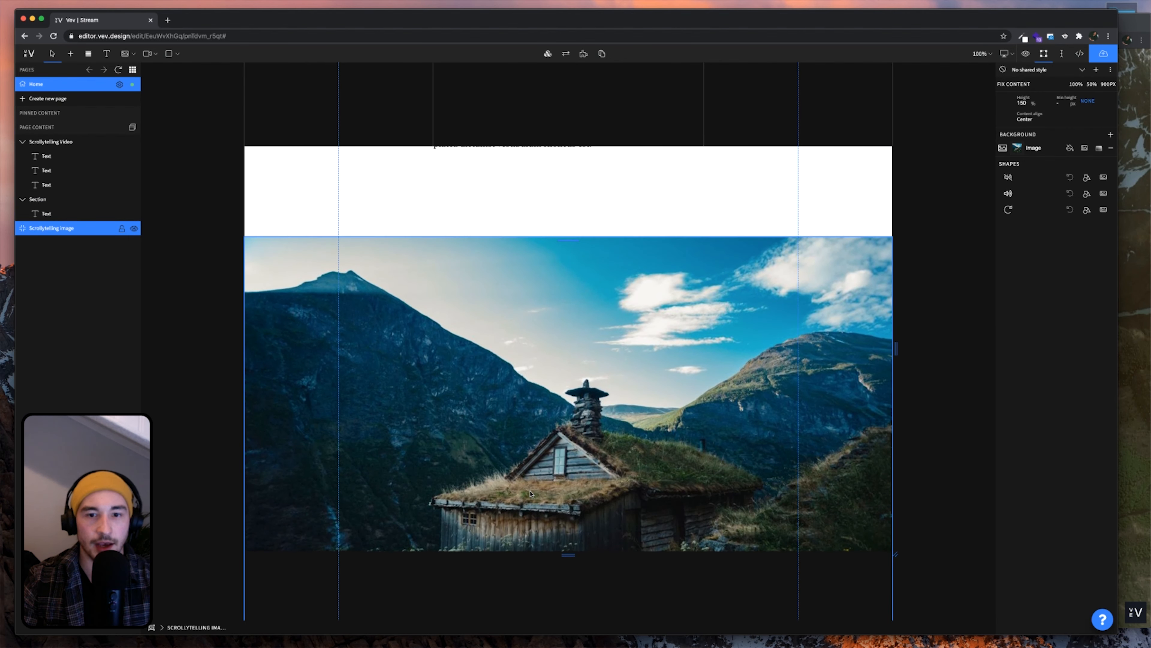
scroll(530, 494, "down", 2)
scroll(562, 434, "down", 2)
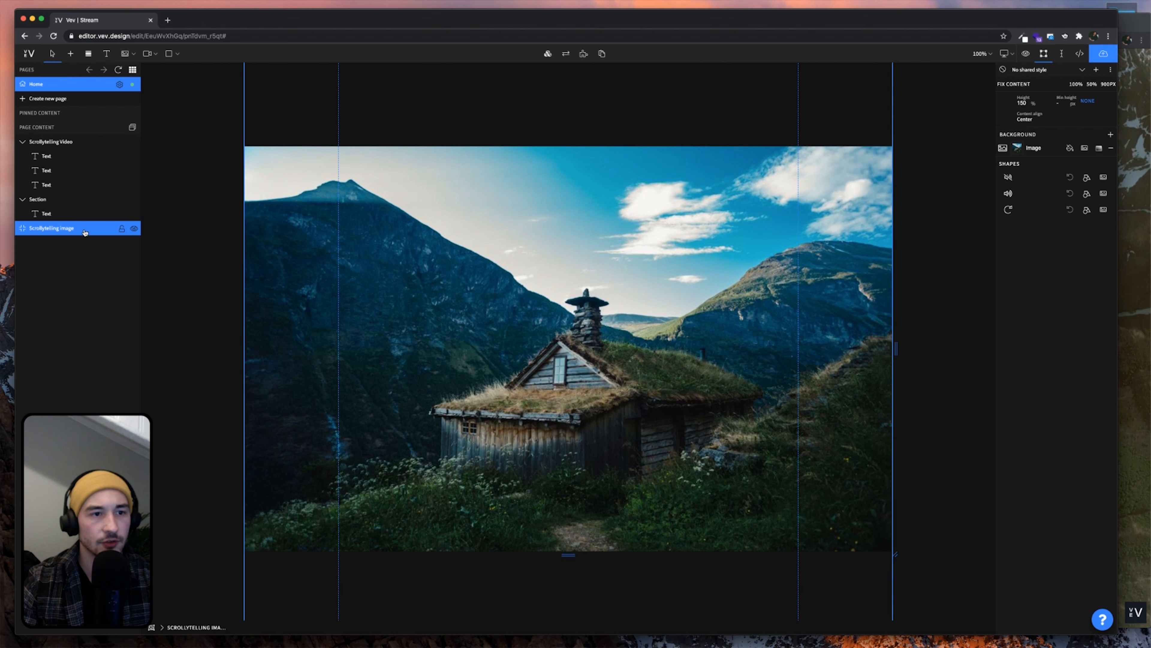
Copy and paste the Scrollytelling image section to get three in a row
key("super+c")
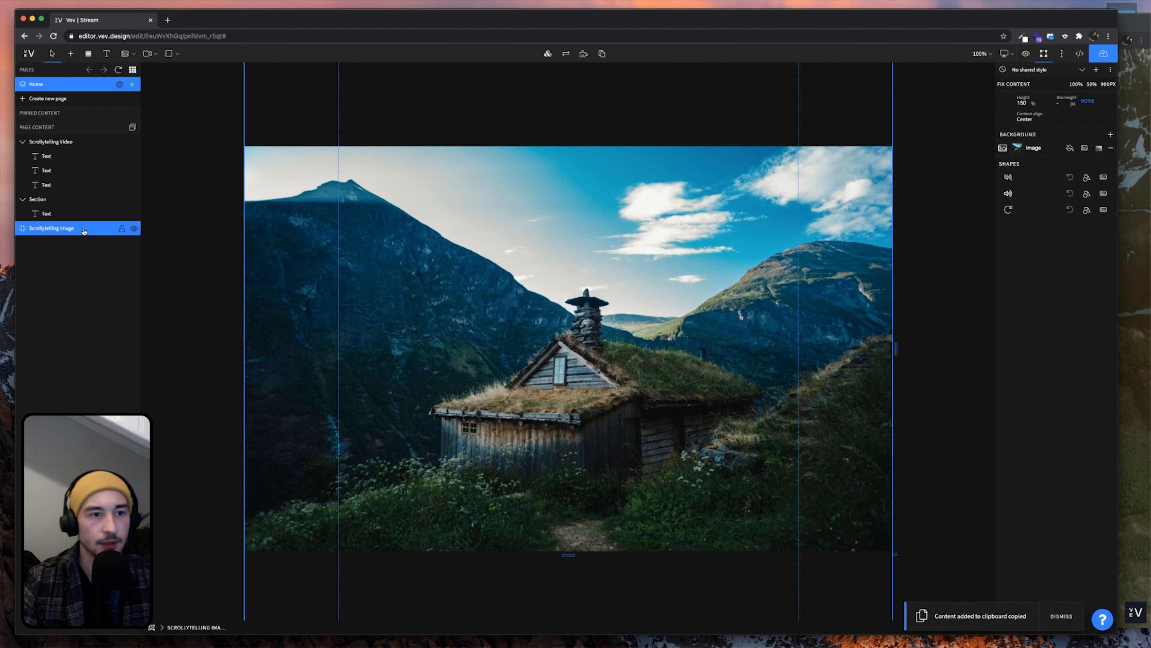
key("super+v")
key("super+v")
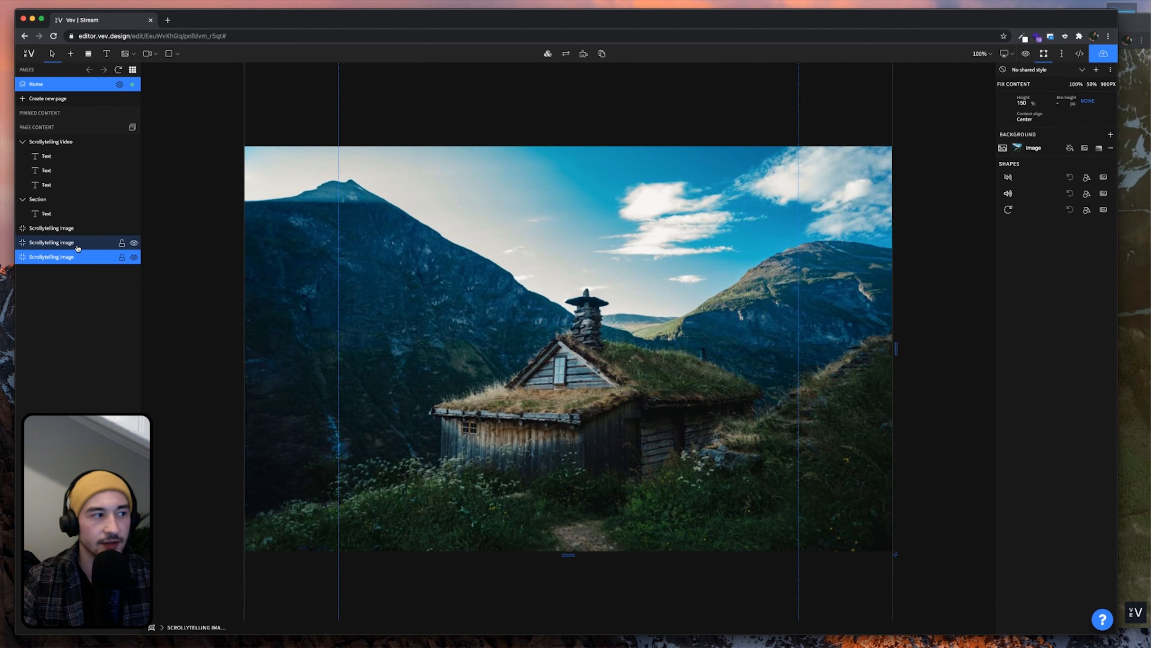
scroll(548, 329, "up", 5)
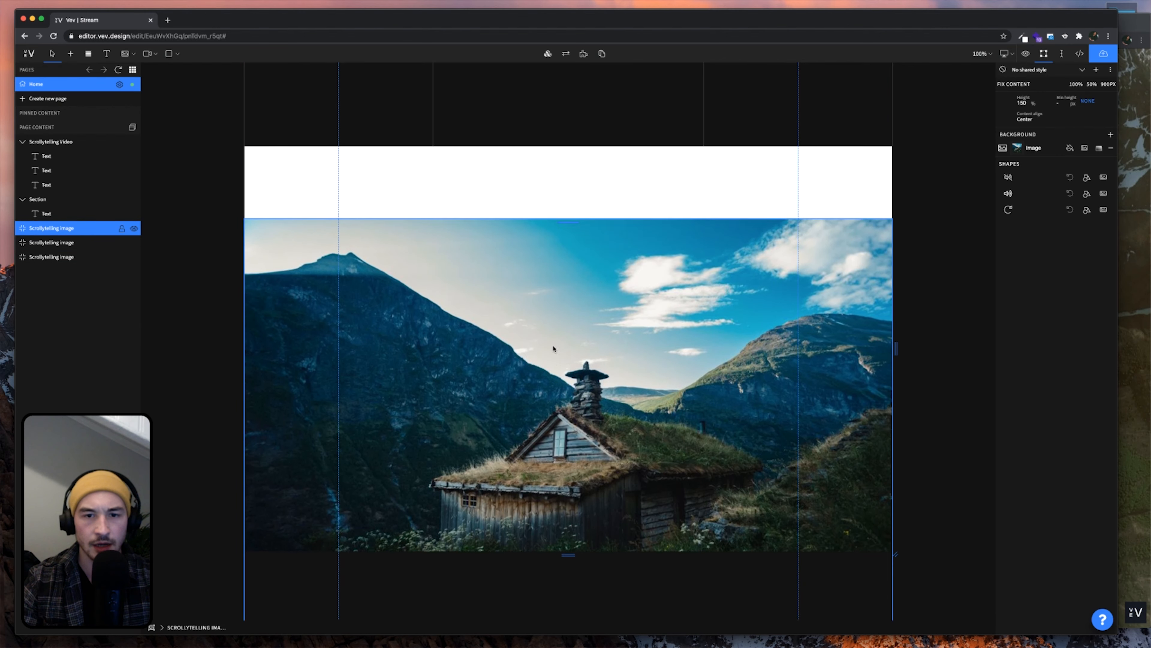
scroll(553, 348, "down", 5)
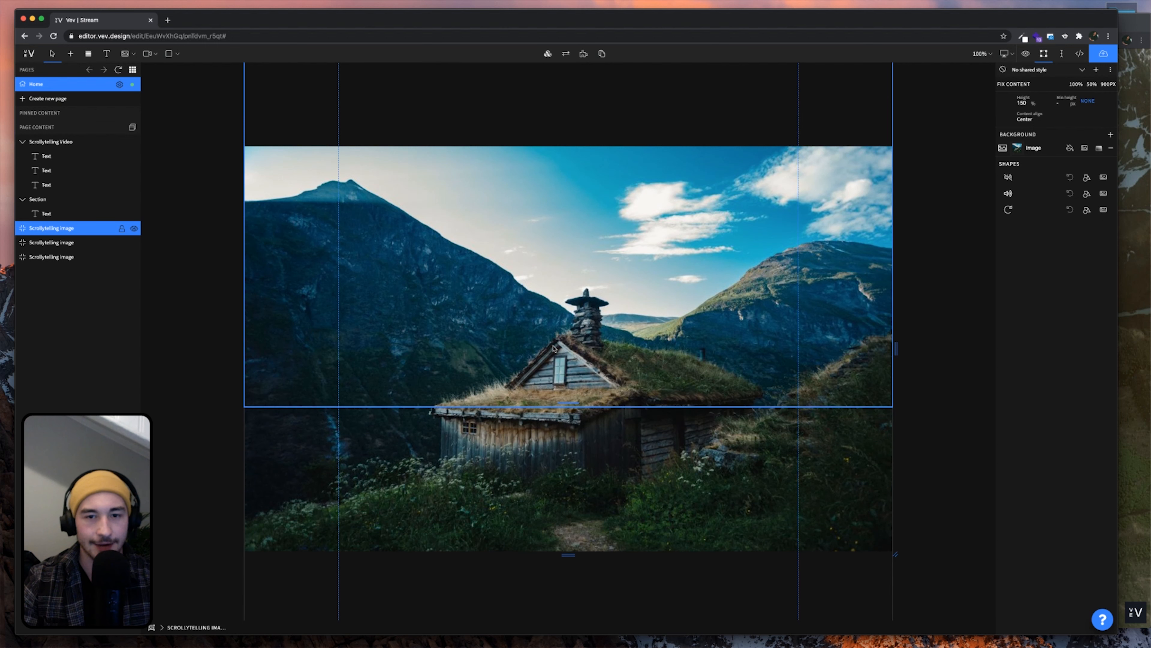
scroll(554, 348, "down", 3)
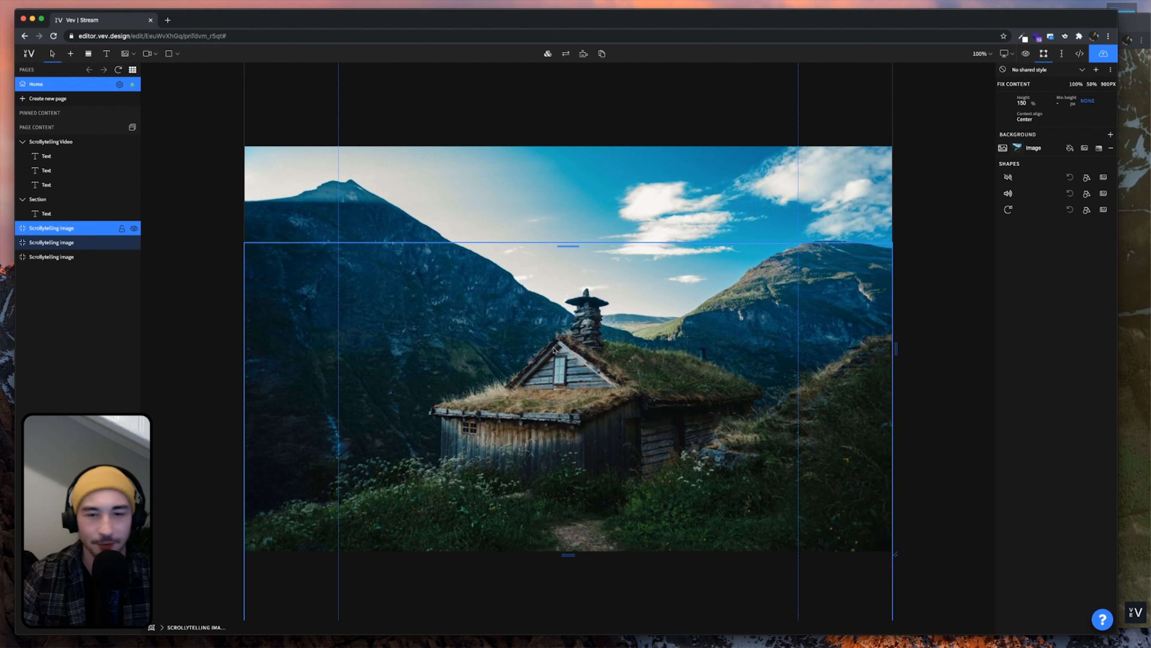
scroll(557, 352, "down", 5)
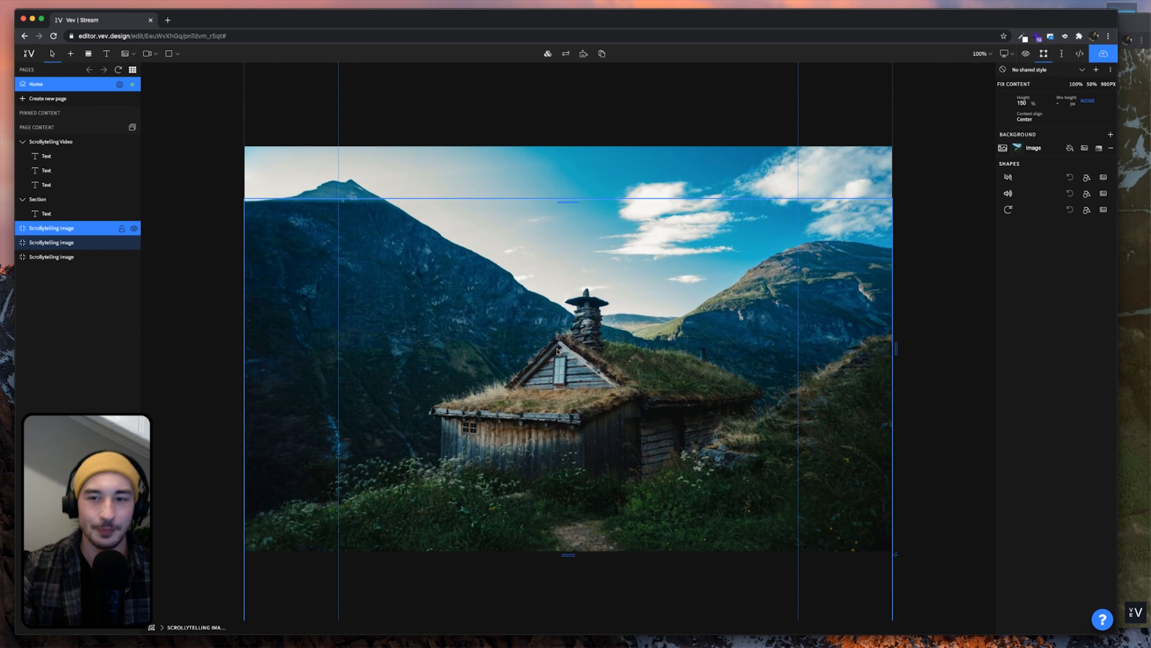
scroll(556, 353, "up", 3)
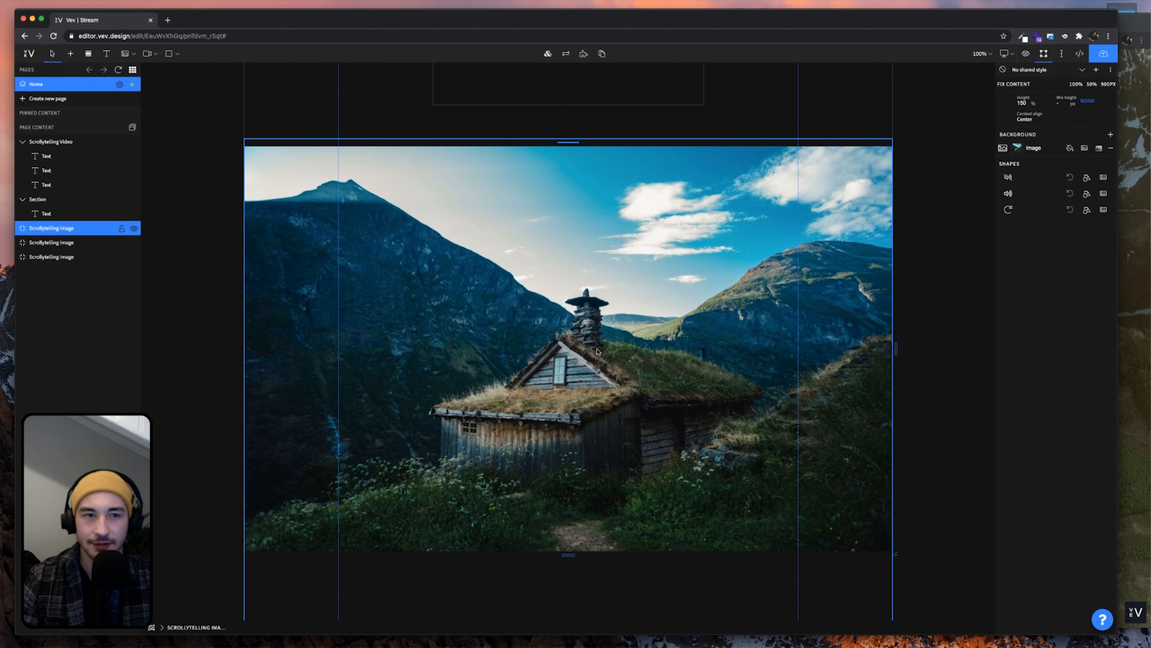
scroll(597, 352, "up", 1)
Open the first section's background image library alongside the Vev_Scrollytelling Finder folder
double_click(492, 379)
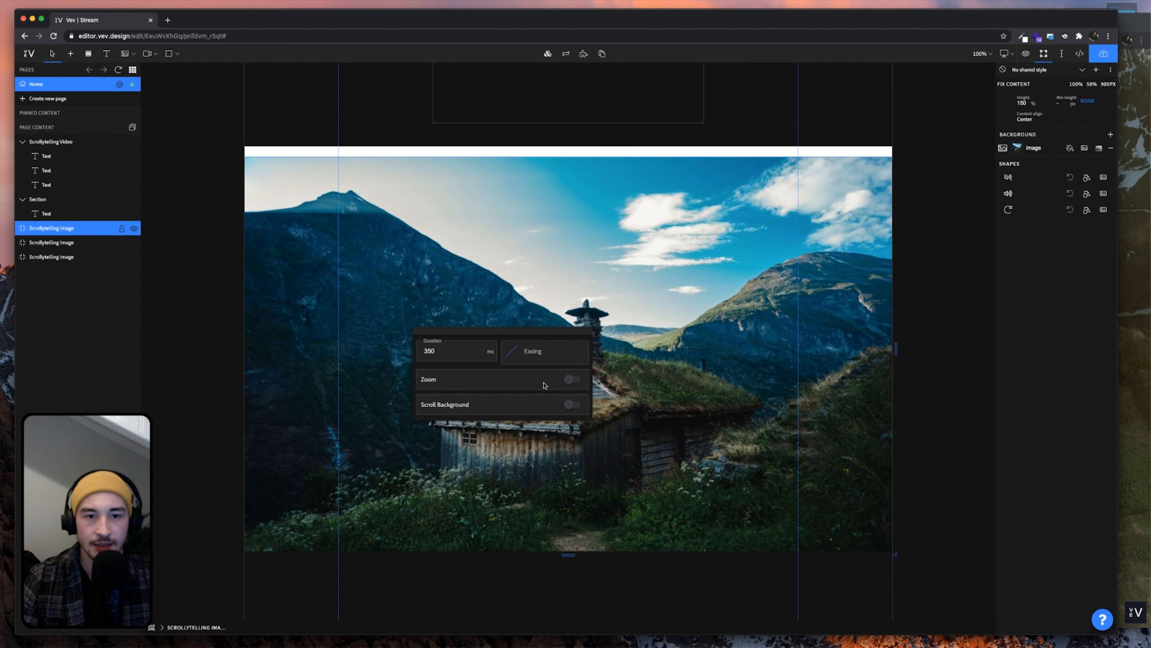
left_click(899, 194)
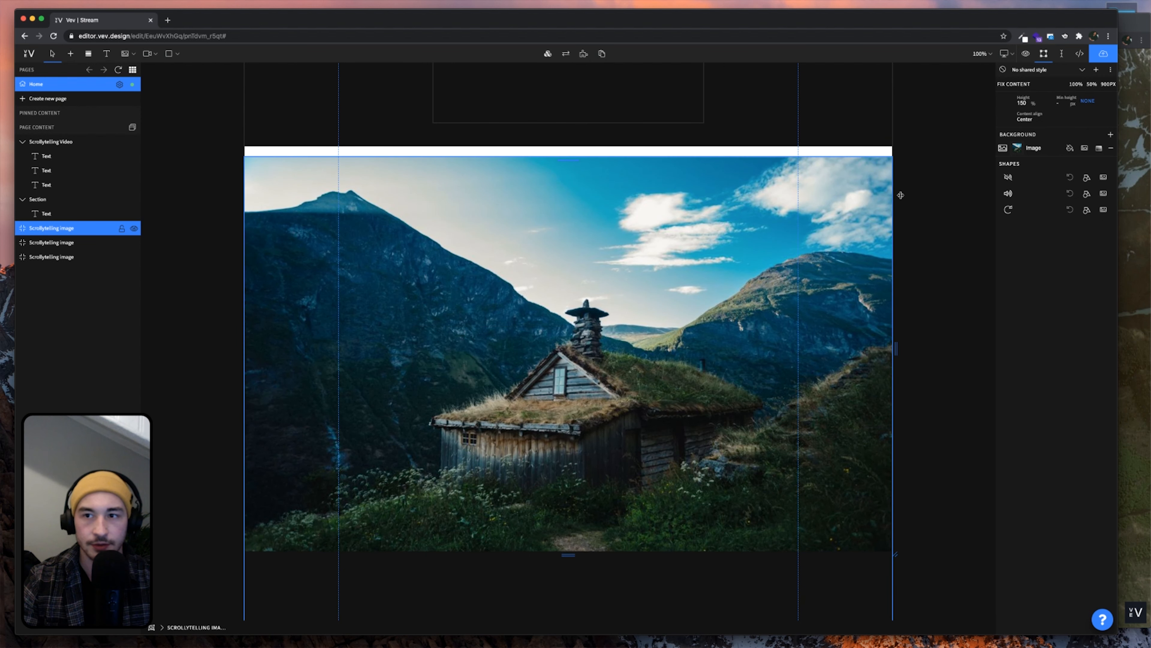
left_click(1017, 149)
left_click(934, 324)
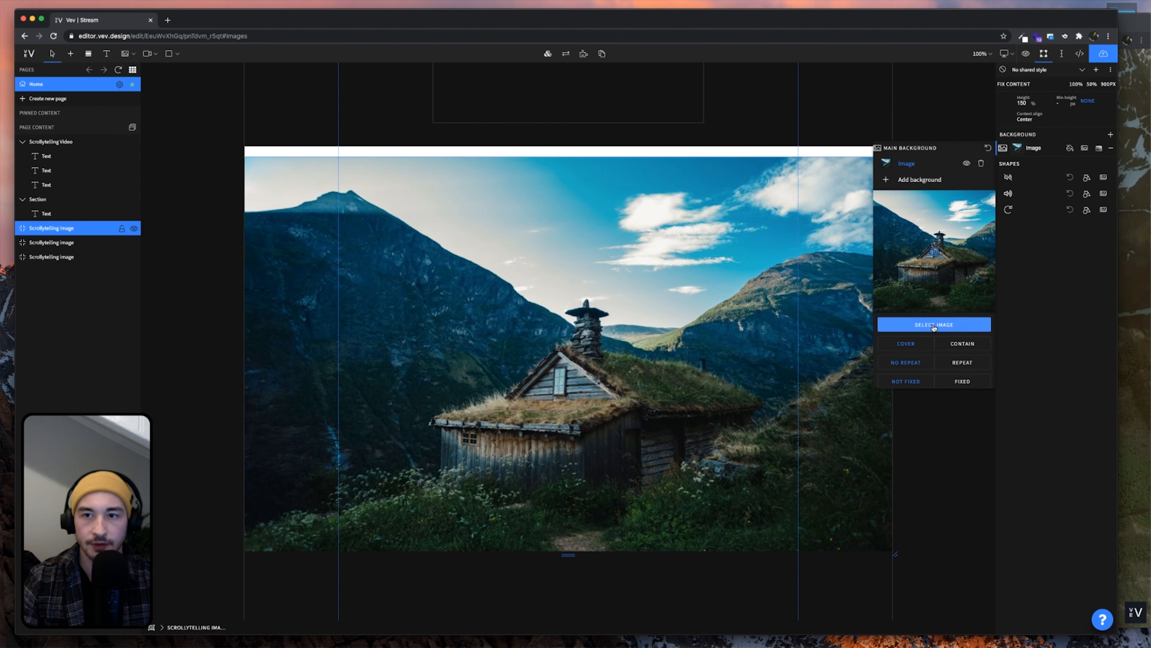
left_click(1134, 222)
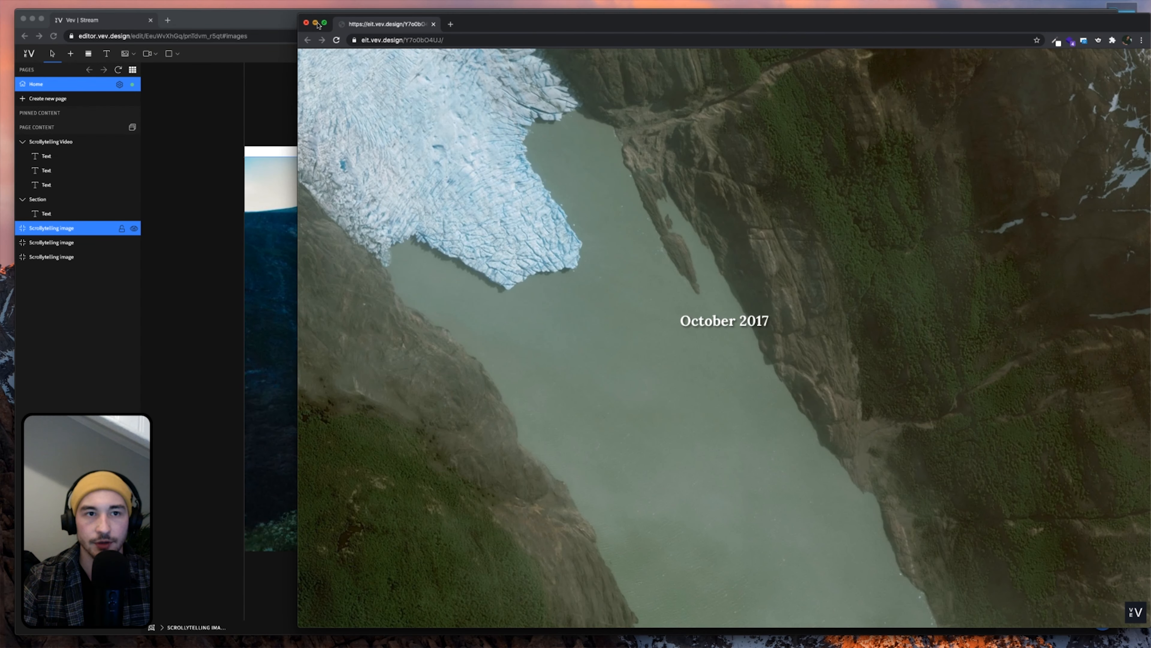
left_click(316, 23)
key("super+Tab")
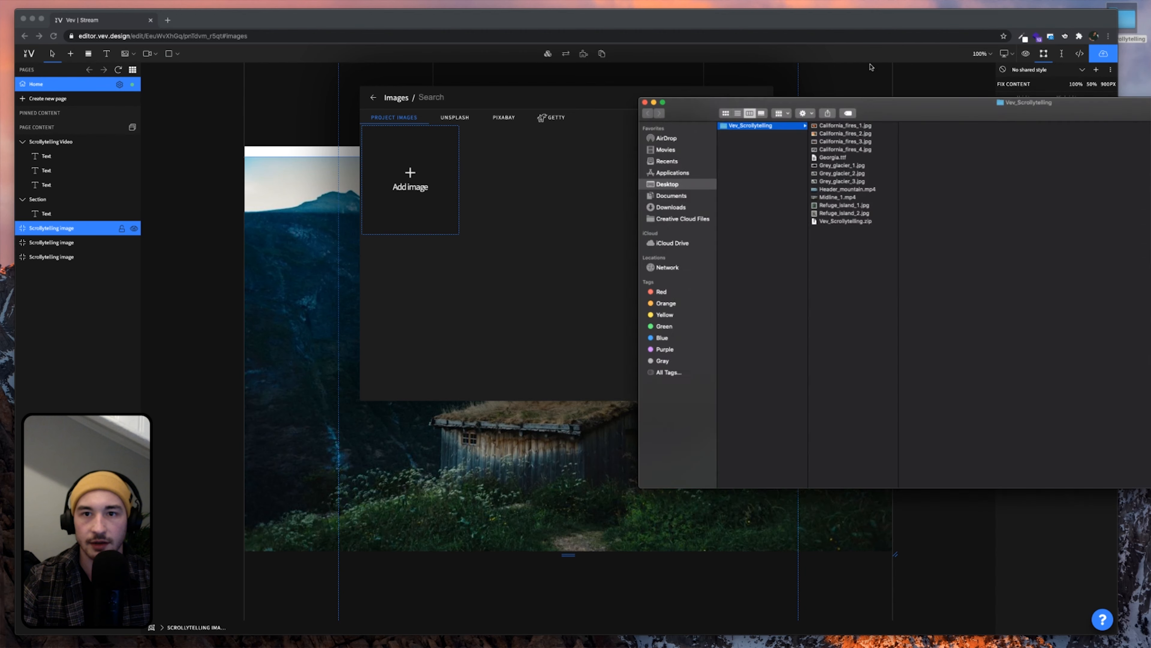
Upload the three Grey_glacier images into the project image library
left_click(596, 130)
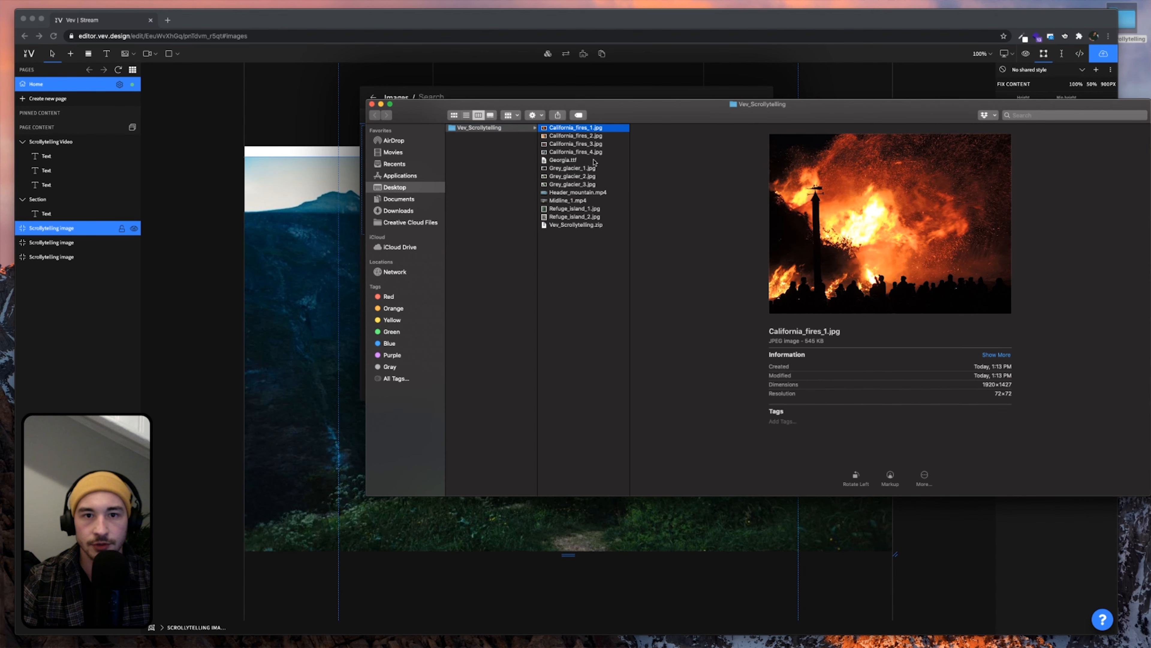
left_click(596, 152)
left_click(600, 129)
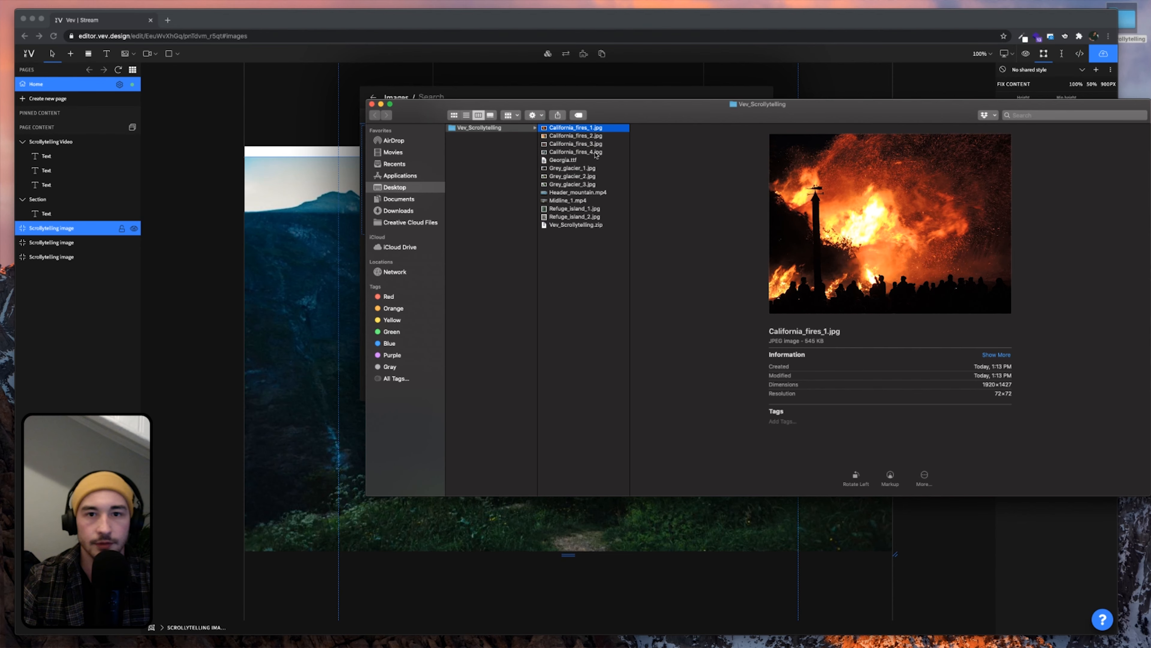
left_click(597, 153, "shift")
left_click_drag(620, 113, 921, 151)
left_click_drag(781, 21, 767, 20)
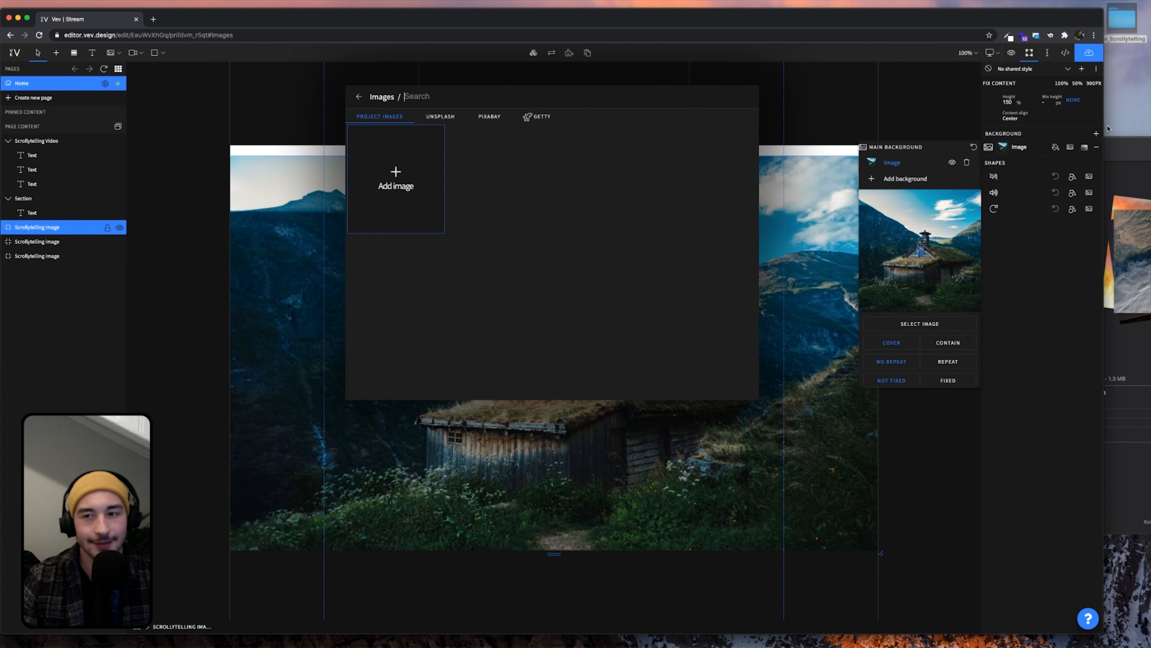
left_click(1124, 147)
left_click(903, 206)
left_click(895, 222, "shift")
left_click_drag(873, 213, 498, 250)
Upload Refuge_island_1 and Refuge_island_2 into the library
left_click(889, 246)
left_click(889, 257, "shift")
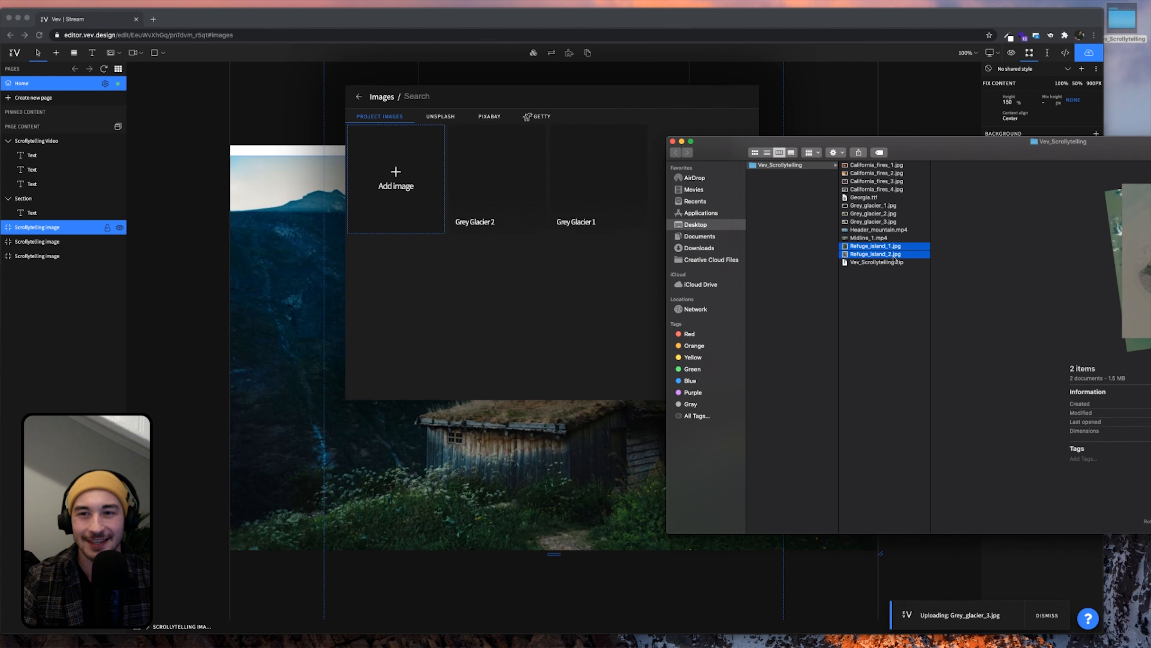
left_click_drag(890, 257, 547, 260)
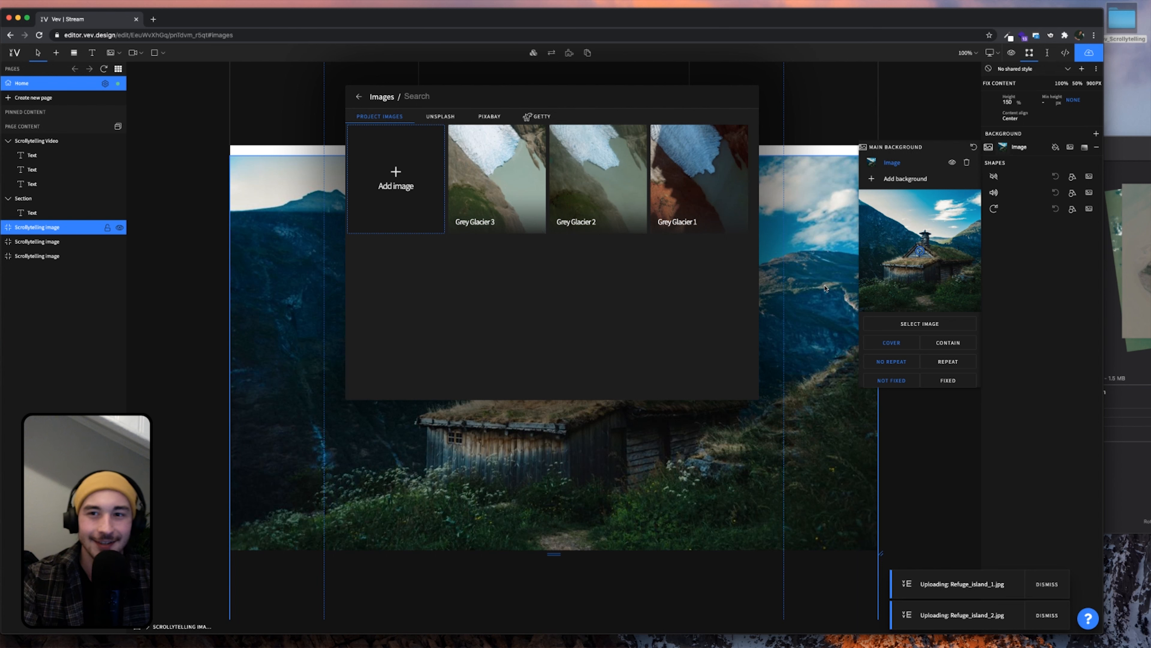
Upload California_fires_1–4 into the library and close the Finder window
left_click(1141, 155)
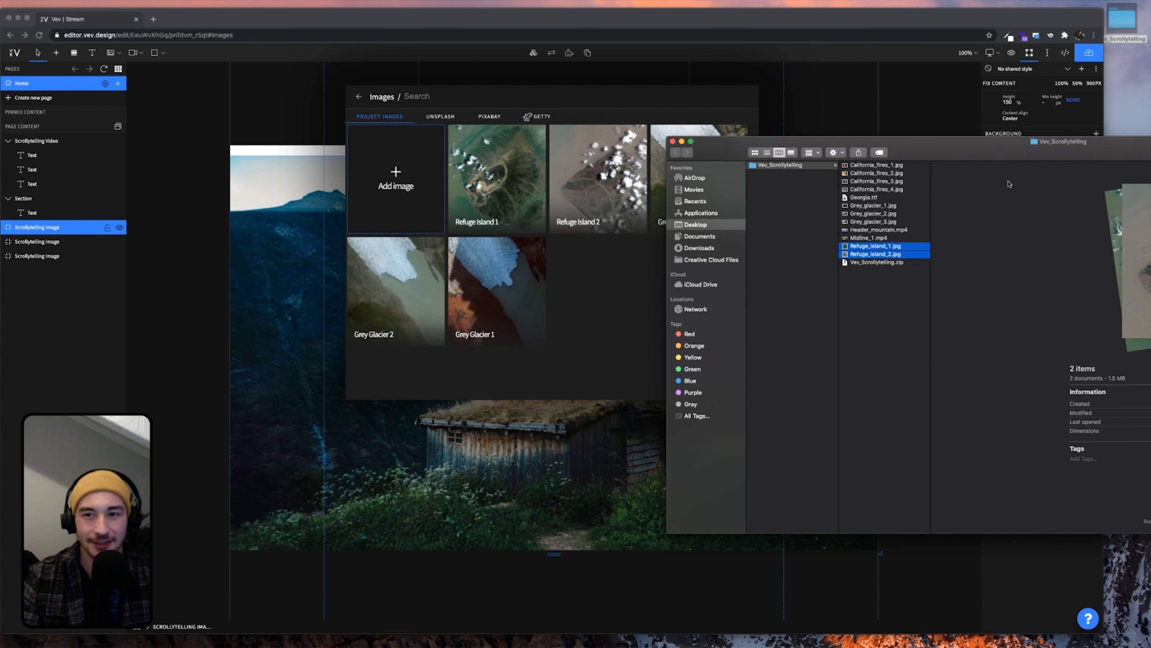
left_click(904, 166)
left_click(894, 191, "shift")
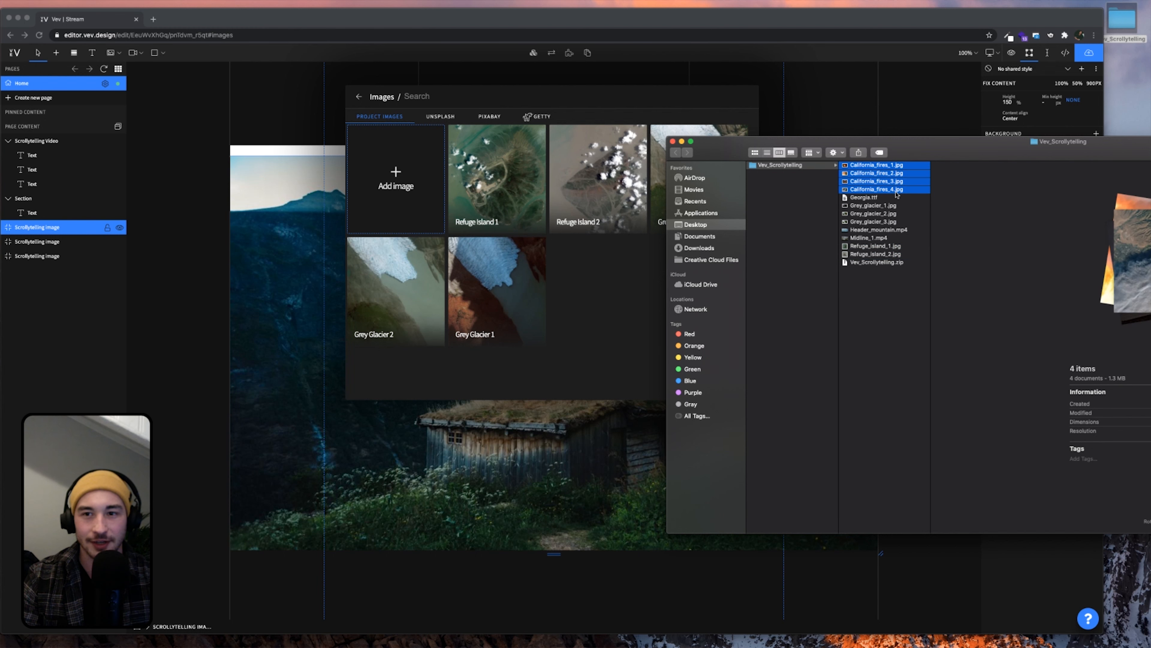
left_click_drag(895, 191, 652, 278)
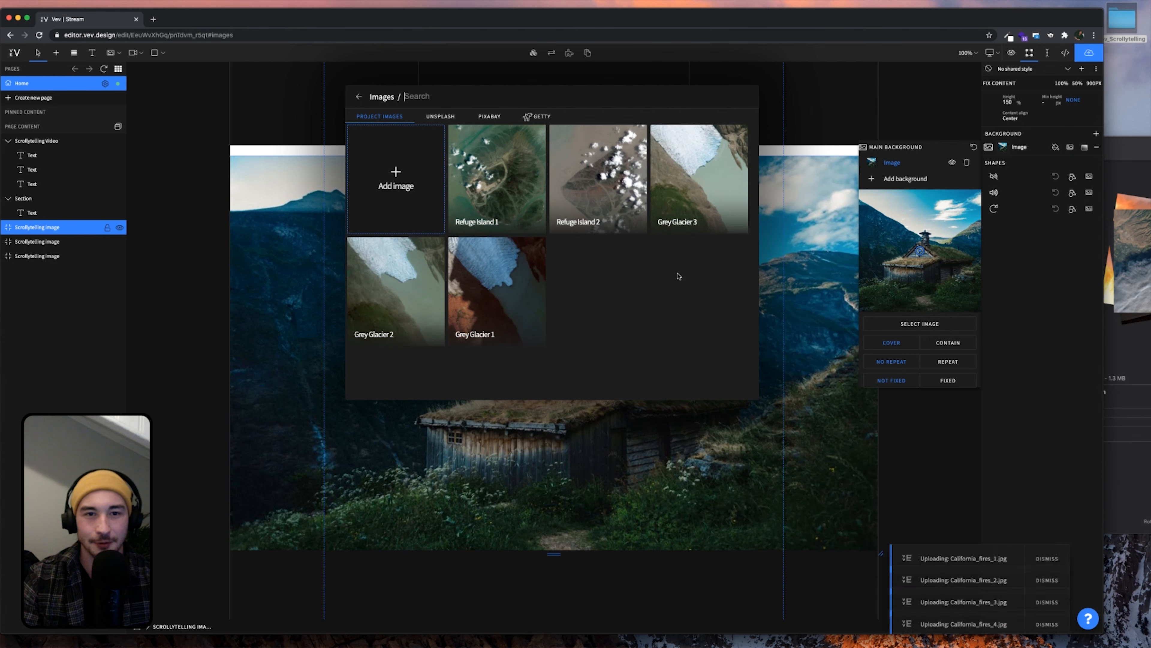
left_click(1125, 153)
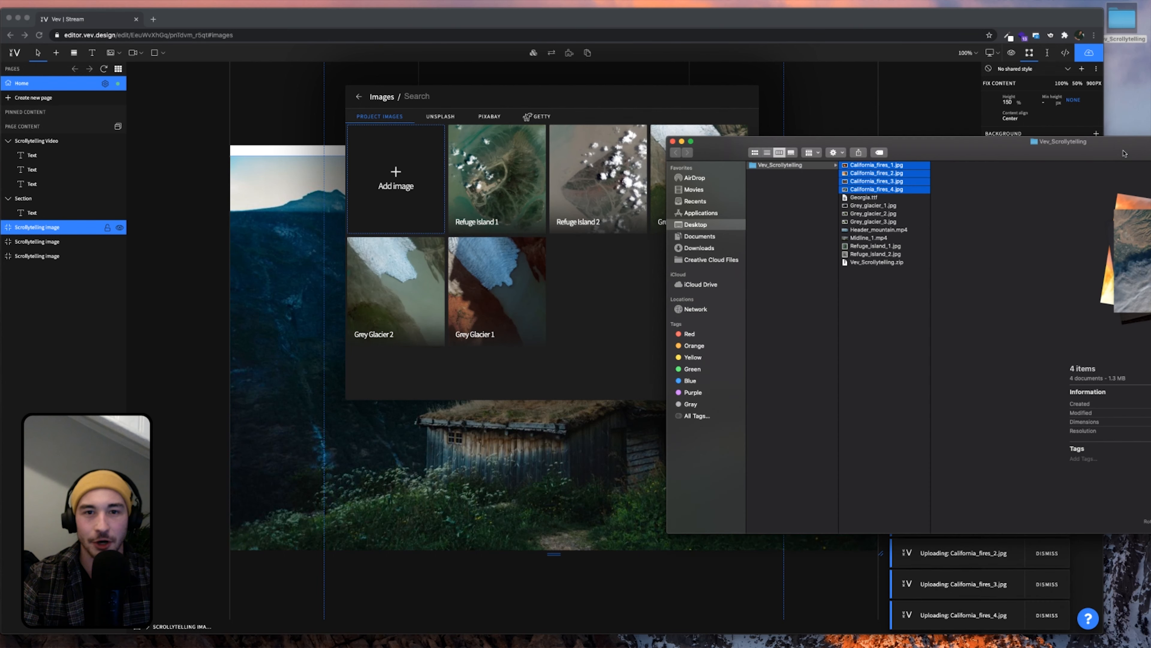
left_click(673, 141)
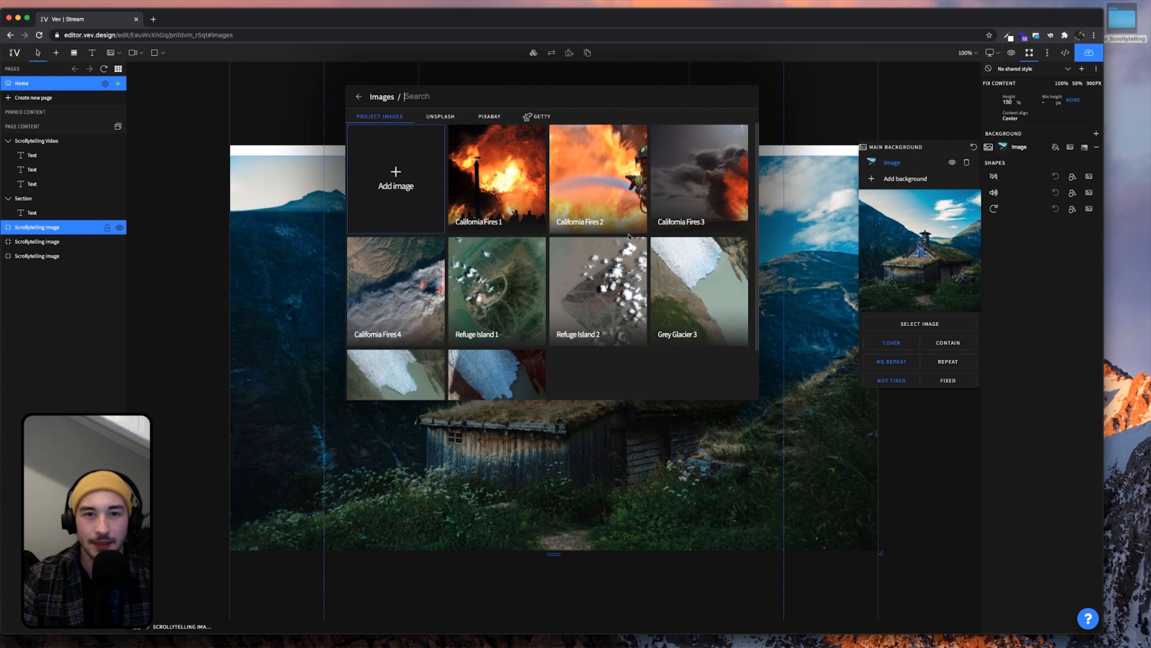
Use Grey Glacier 1 as the first scrollytelling section's background
mouse_move(484, 297)
scroll(498, 309, "down", 3)
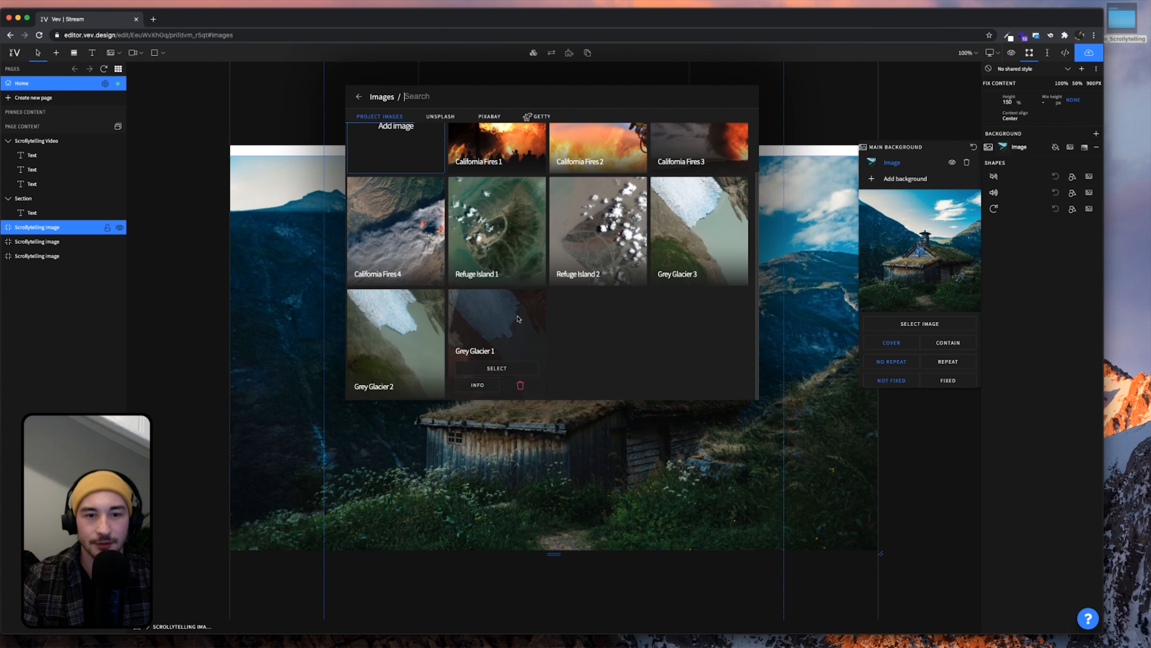
left_click(497, 368)
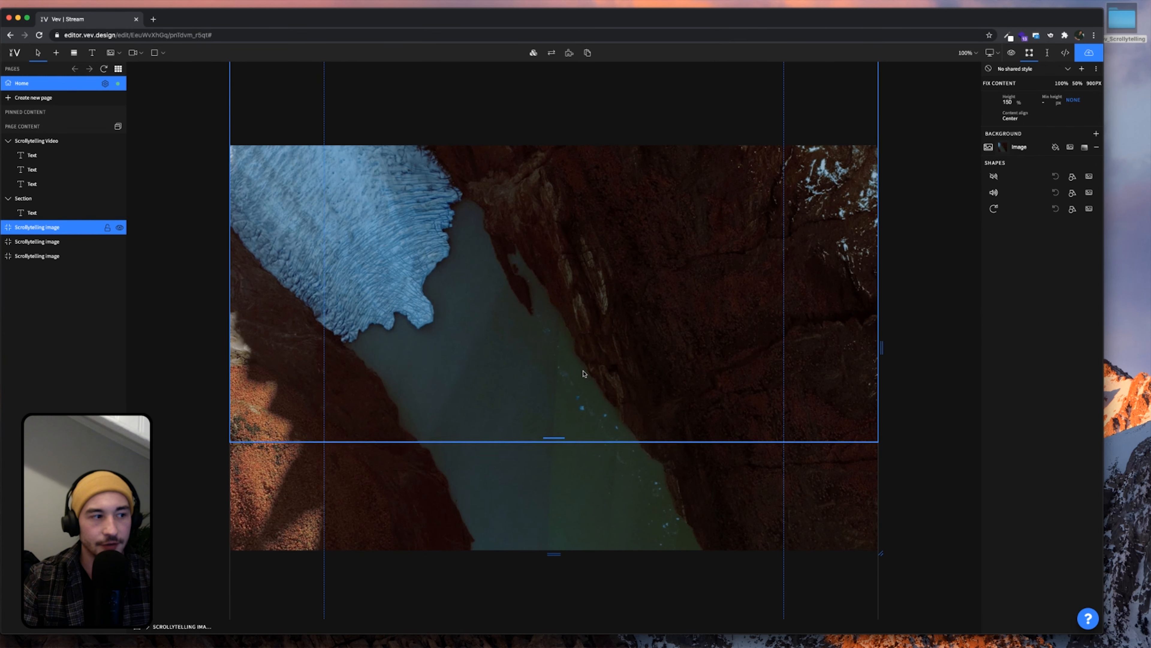
scroll(584, 373, "down", 4)
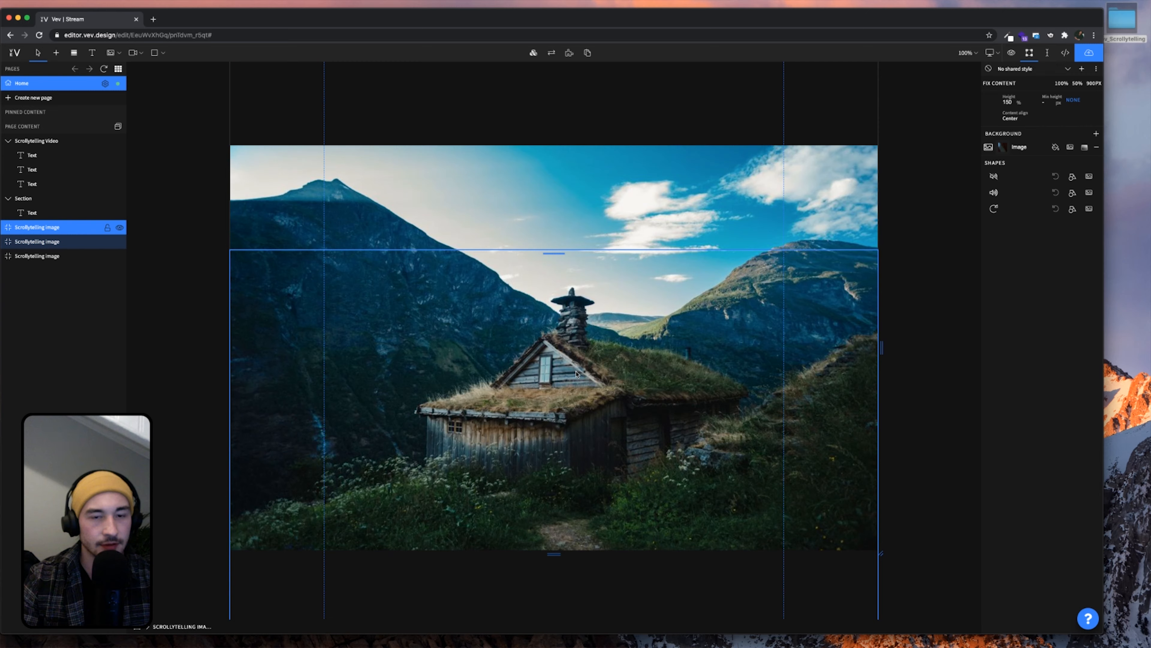
scroll(576, 373, "up", 4)
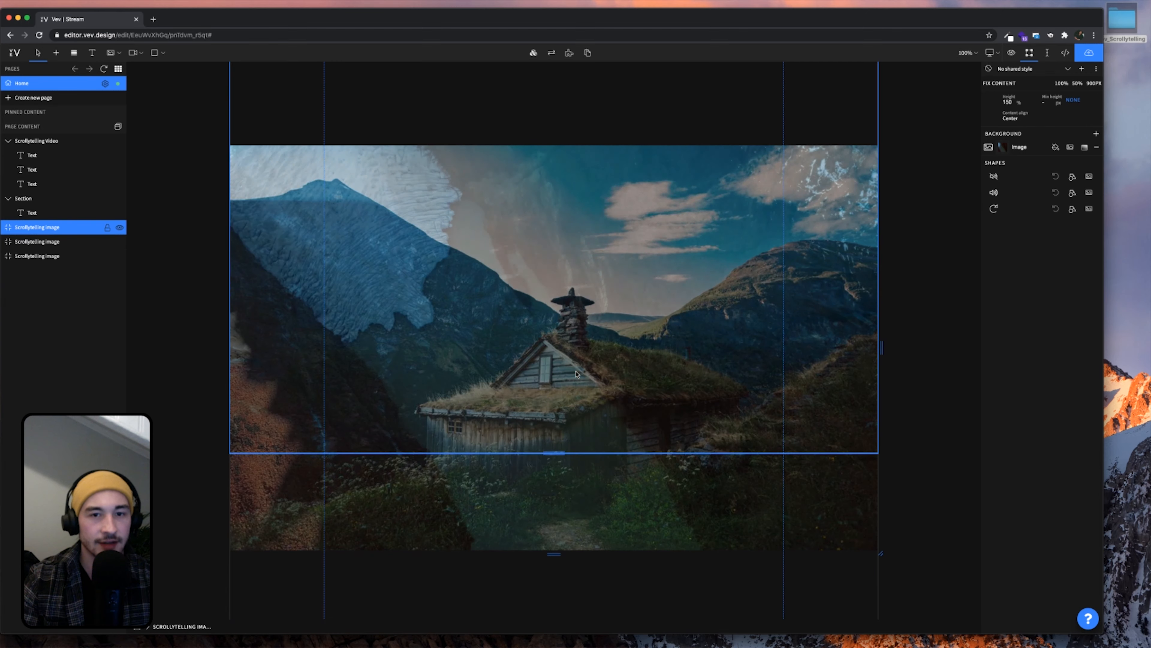
scroll(576, 373, "down", 4)
scroll(576, 374, "down", 1)
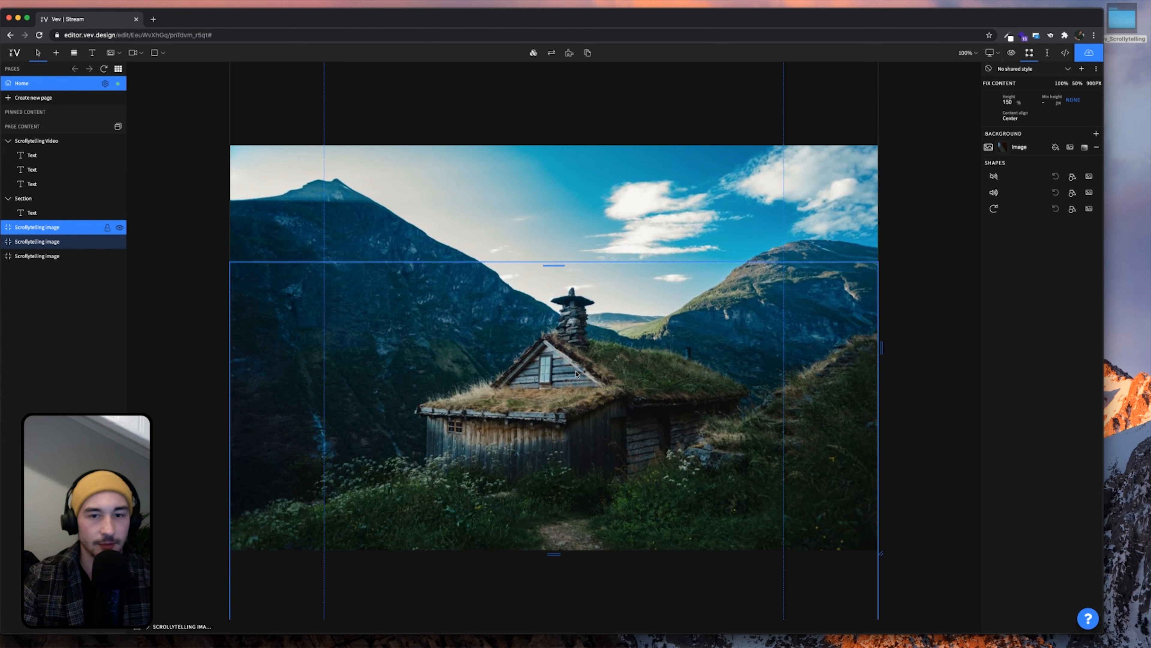
Give the second scrollytelling section a Grey Glacier photo background
left_click(576, 374)
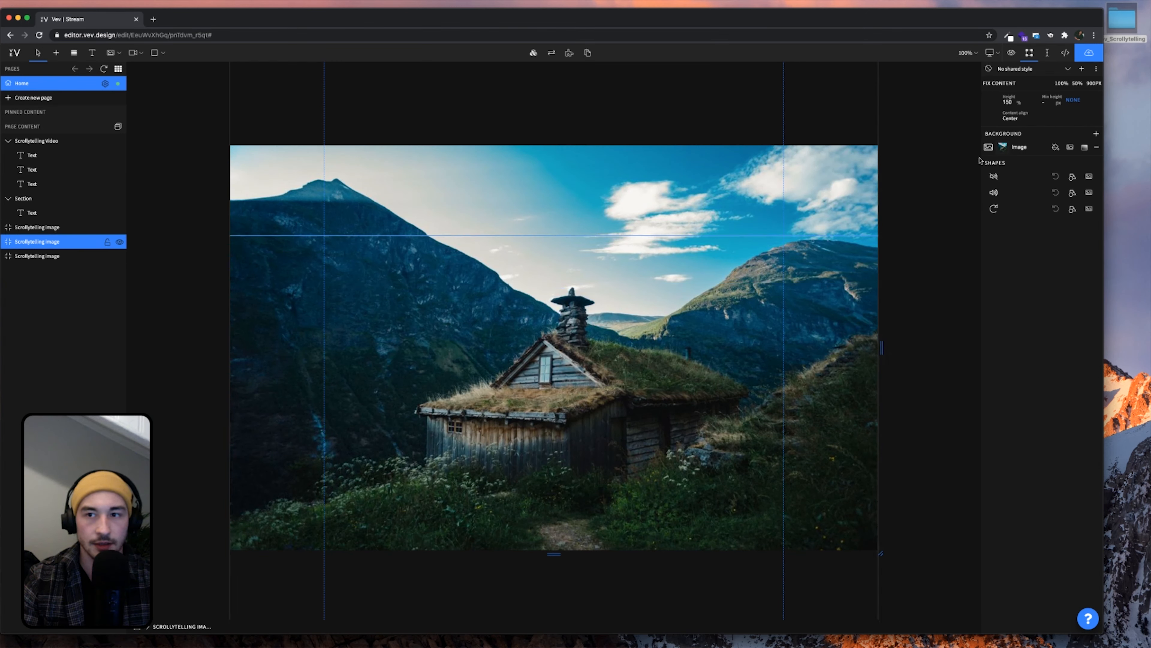
left_click(1000, 150)
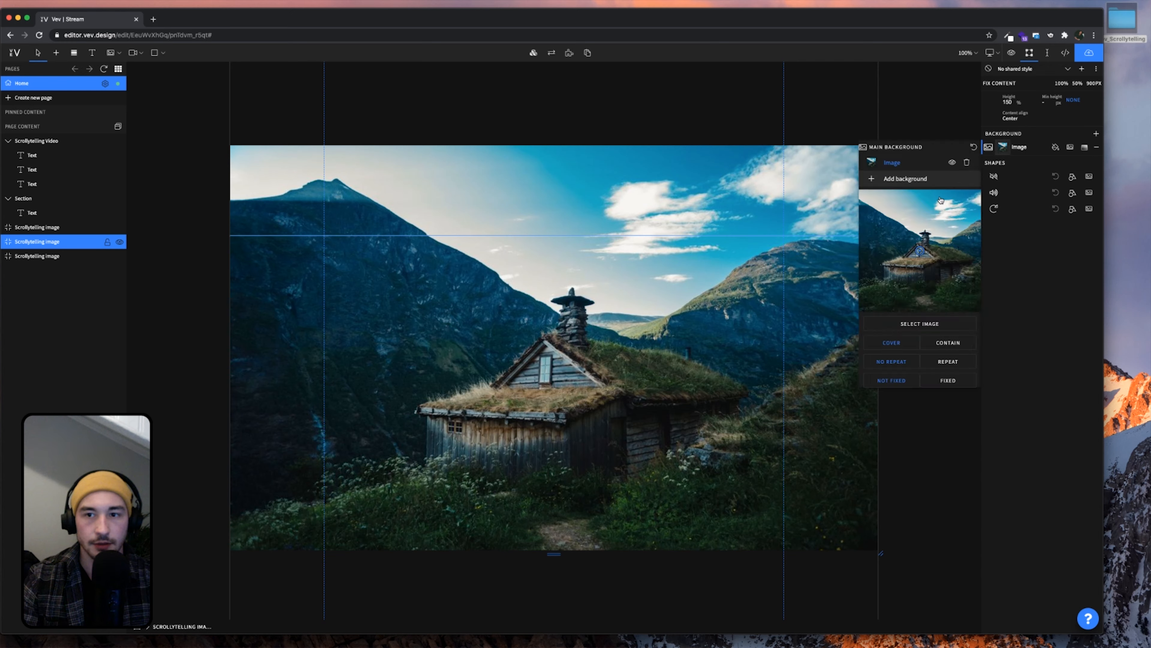
left_click(912, 323)
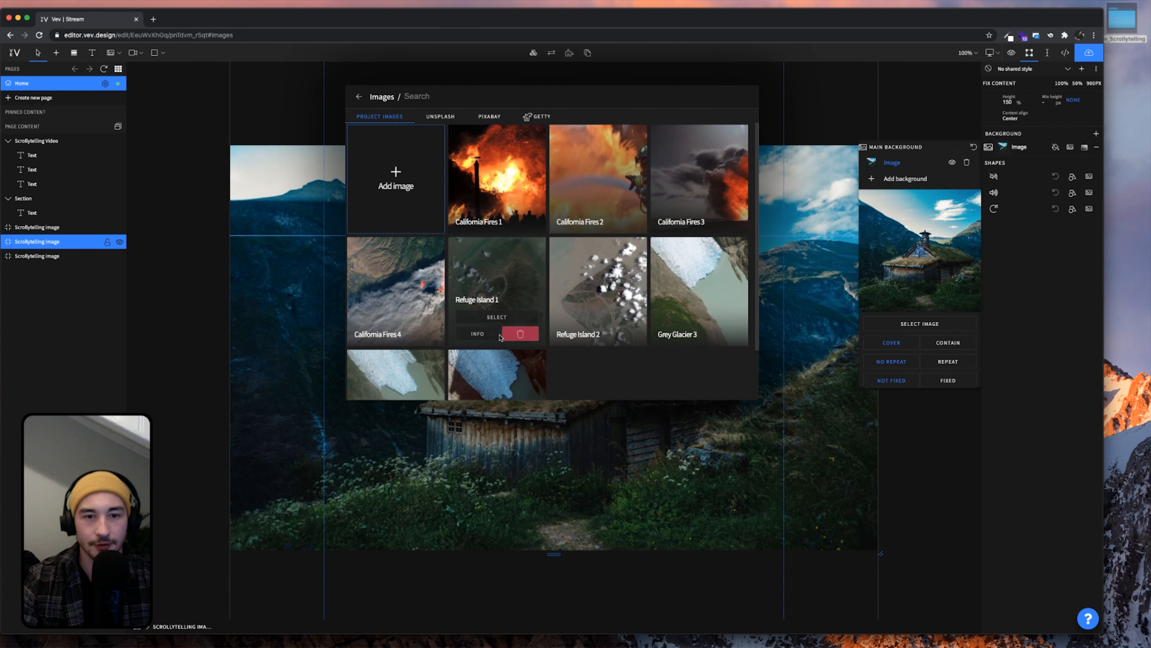
mouse_move(581, 347)
scroll(582, 346, "down", 3)
left_click(396, 366)
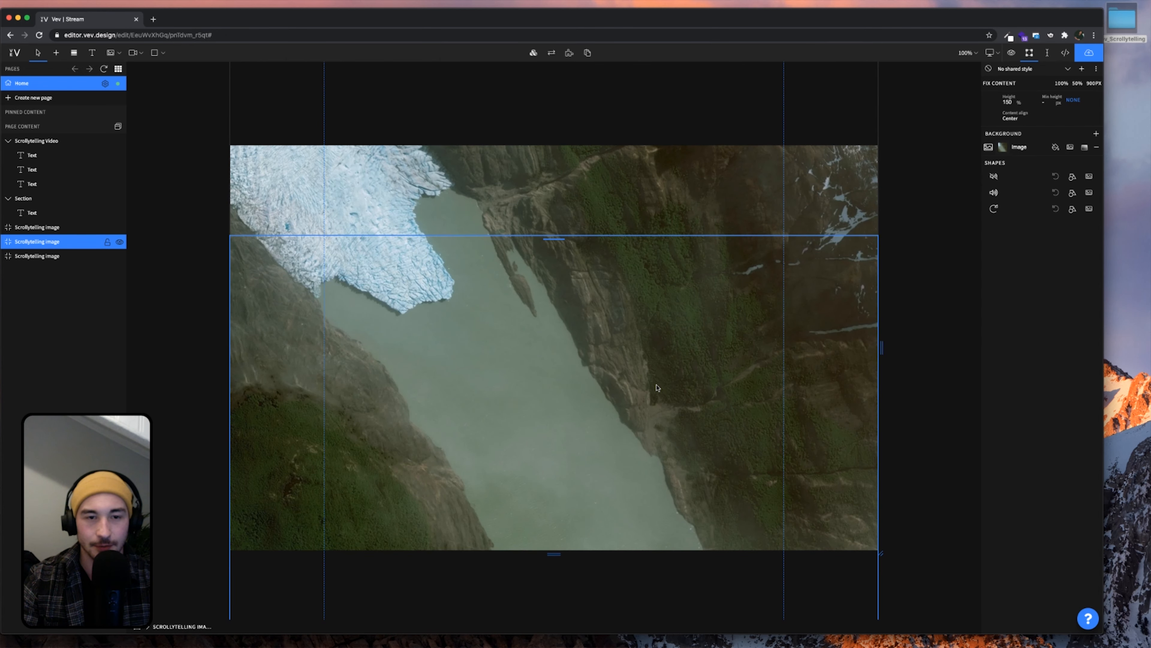
scroll(658, 388, "down", 5)
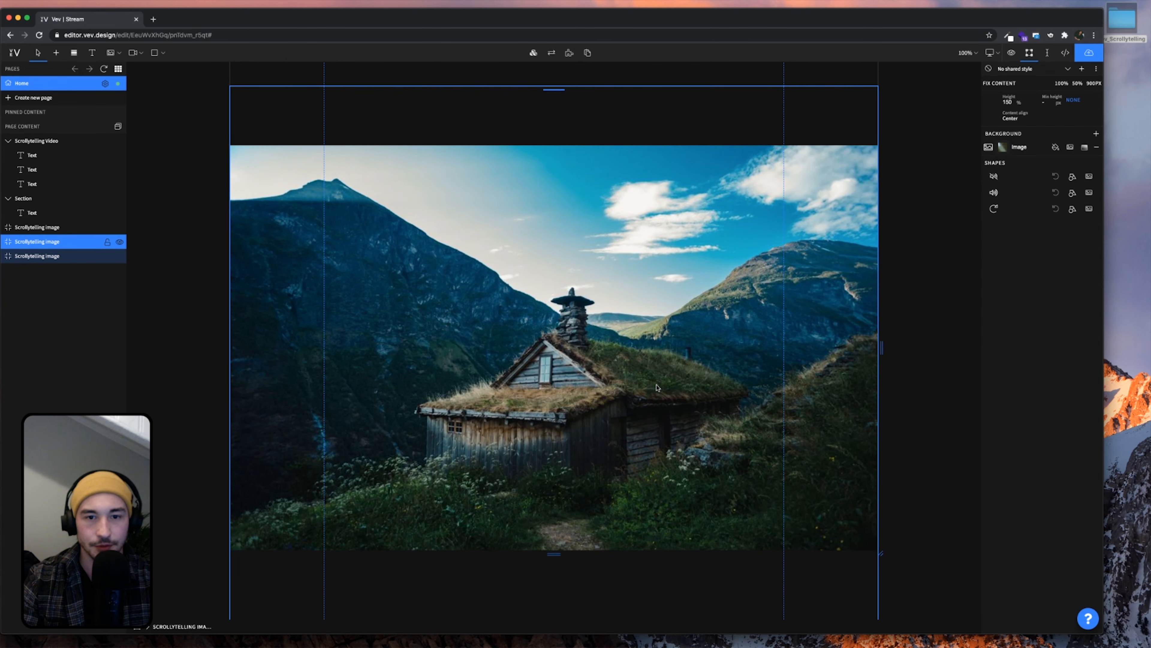
Set Grey Glacier 3 as the third scrollytelling section's background
left_click(658, 388)
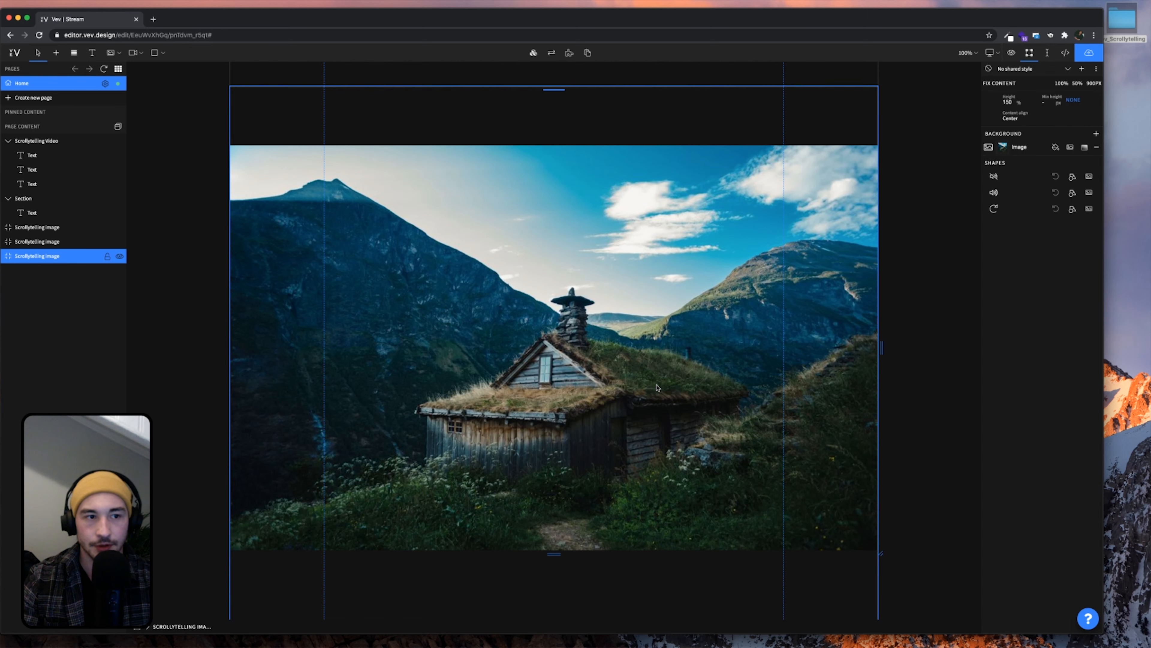
left_click(1002, 147)
left_click(919, 323)
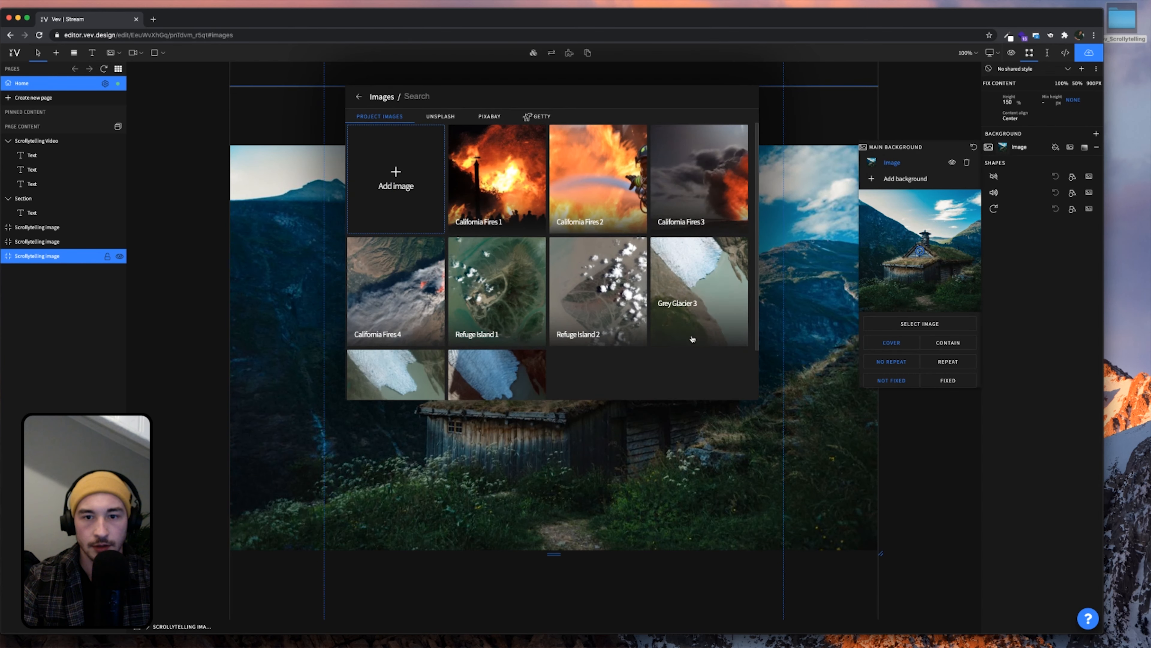
left_click(699, 316)
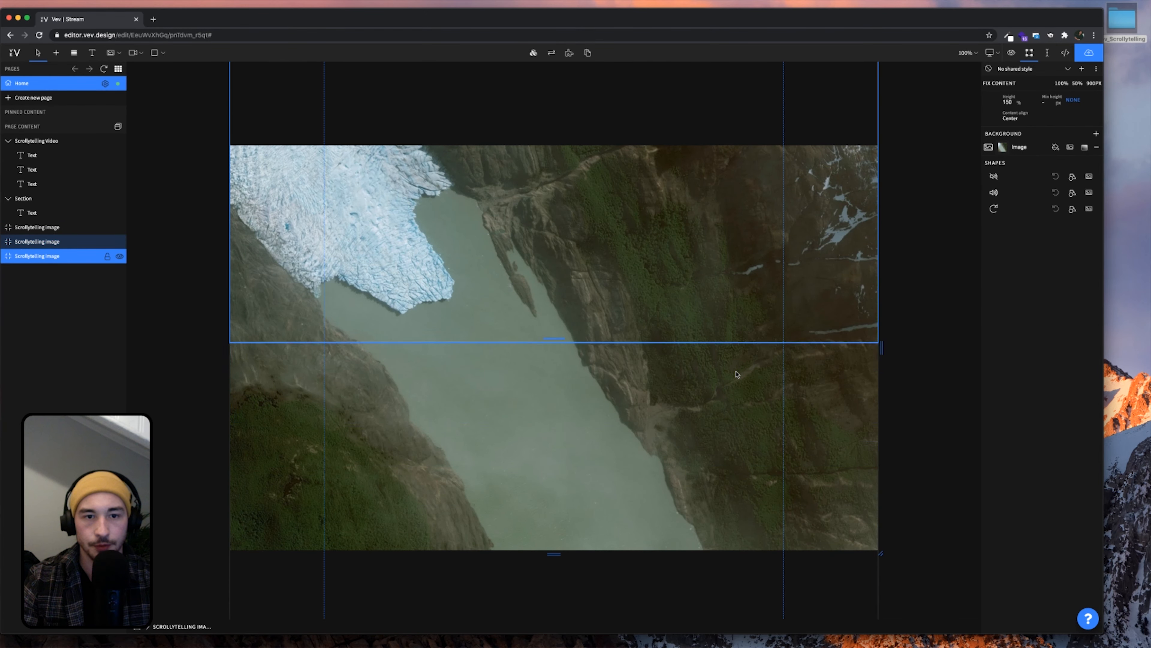
Copy the video caption into the first glacier section and move it to mid-section
scroll(736, 373, "up", 10)
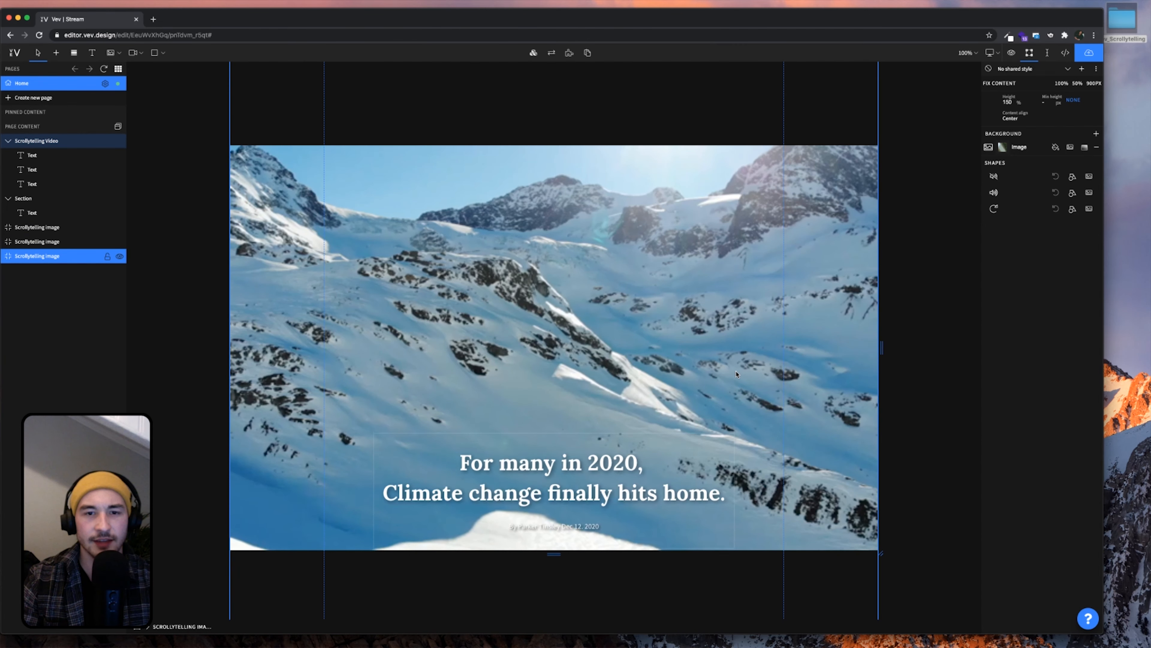
left_click(589, 229)
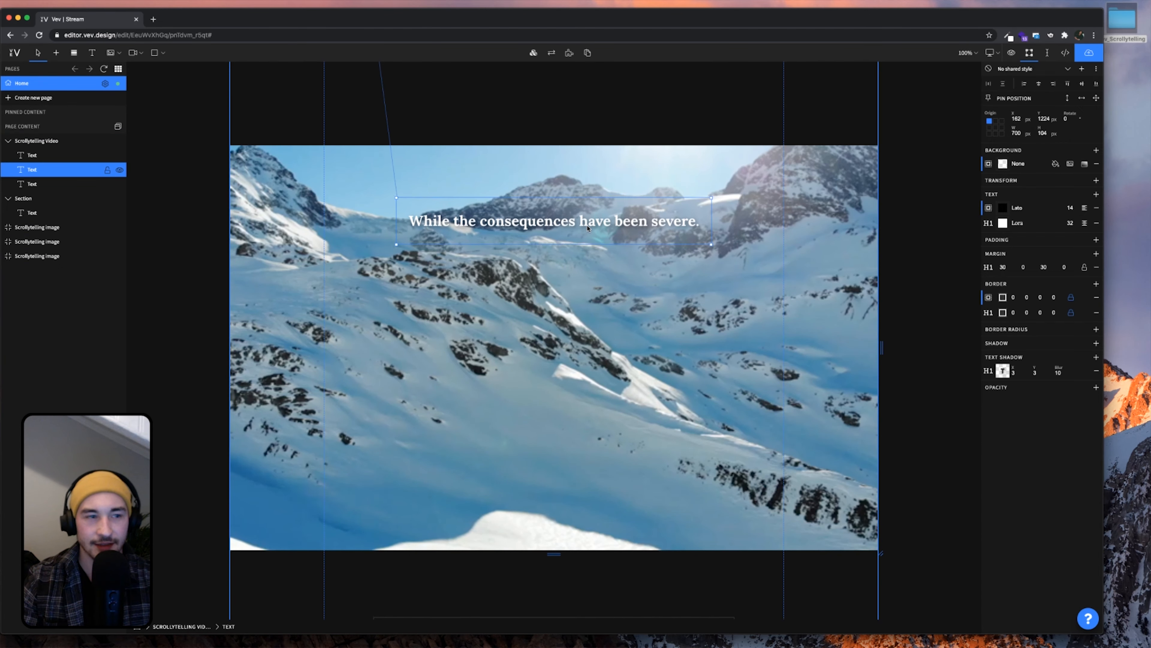
key("super+c")
scroll(662, 356, "down", 10)
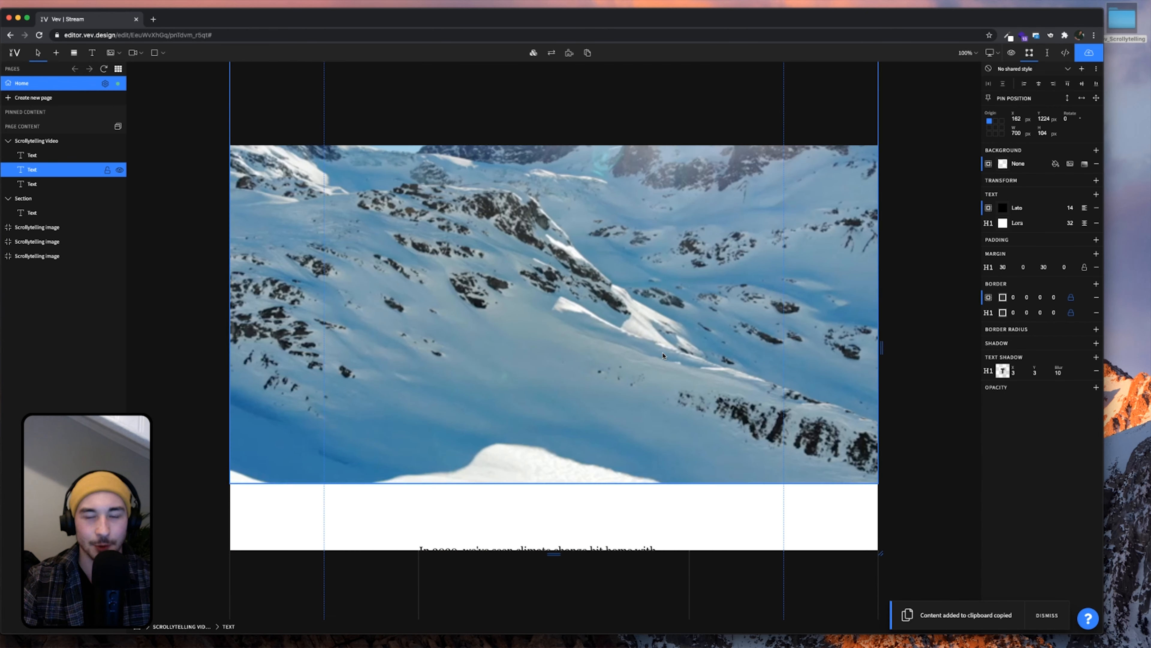
scroll(663, 357, "down", 5)
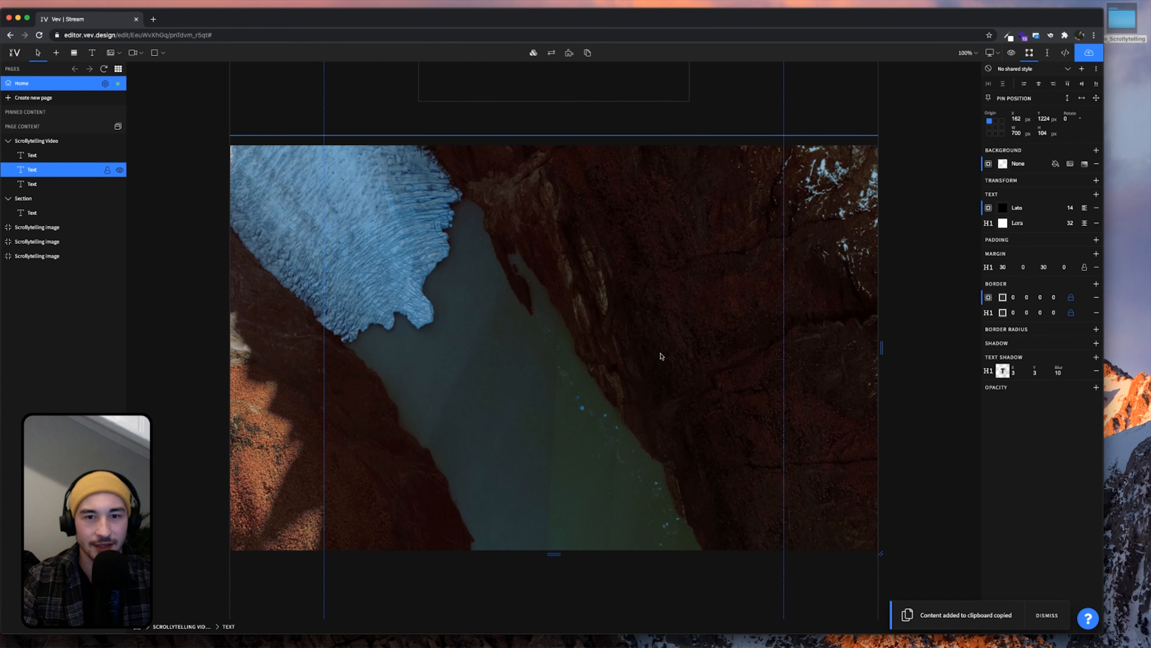
left_click(622, 348)
key("super+v")
scroll(600, 363, "down", 4)
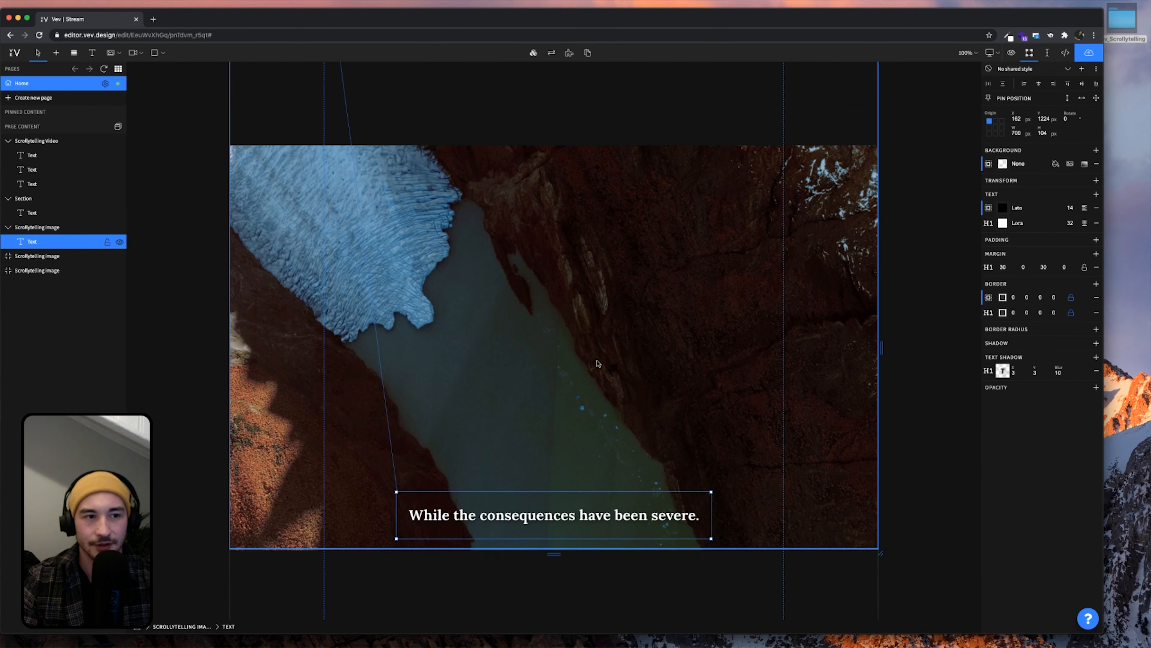
left_click_drag(606, 510, 605, 320)
scroll(601, 327, "up", 1)
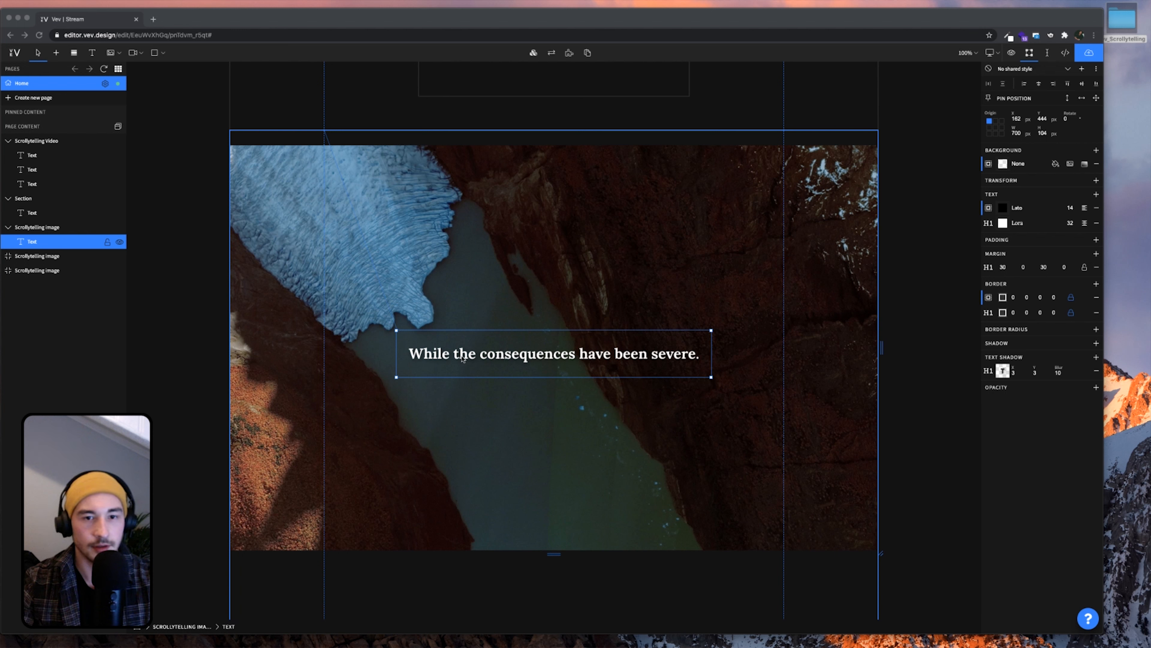
Change the caption to an H1 'Grey Glacier in Patagonia, Chile' with 'May 2016' on a second line
left_click(473, 359)
left_click(484, 357)
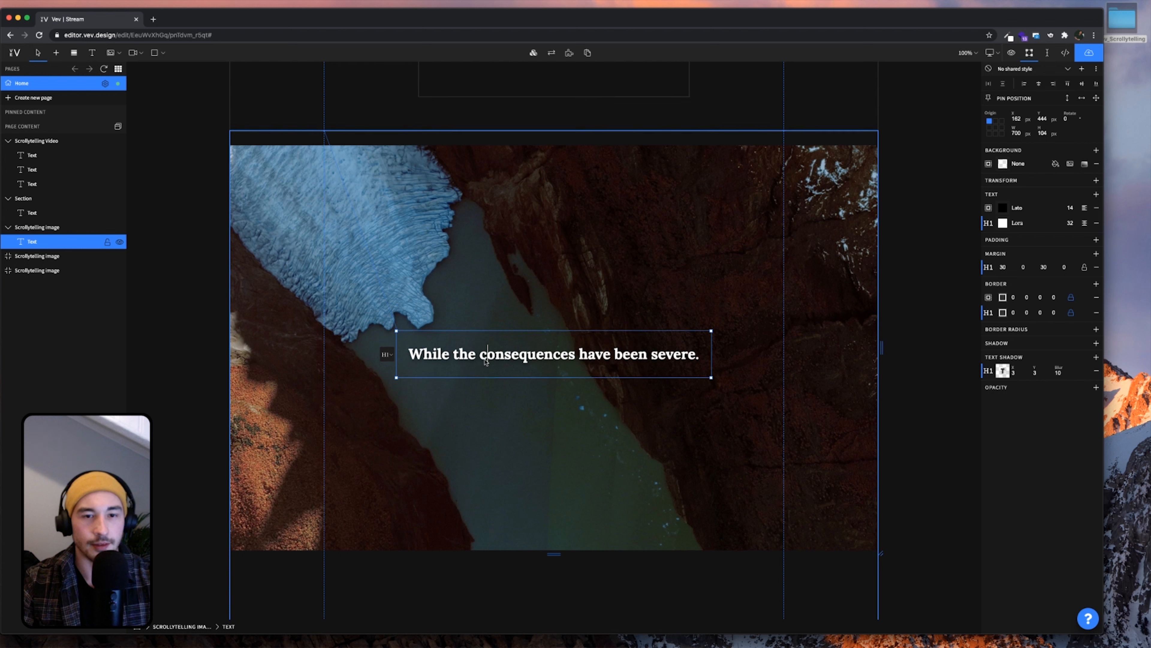
triple_click(486, 361)
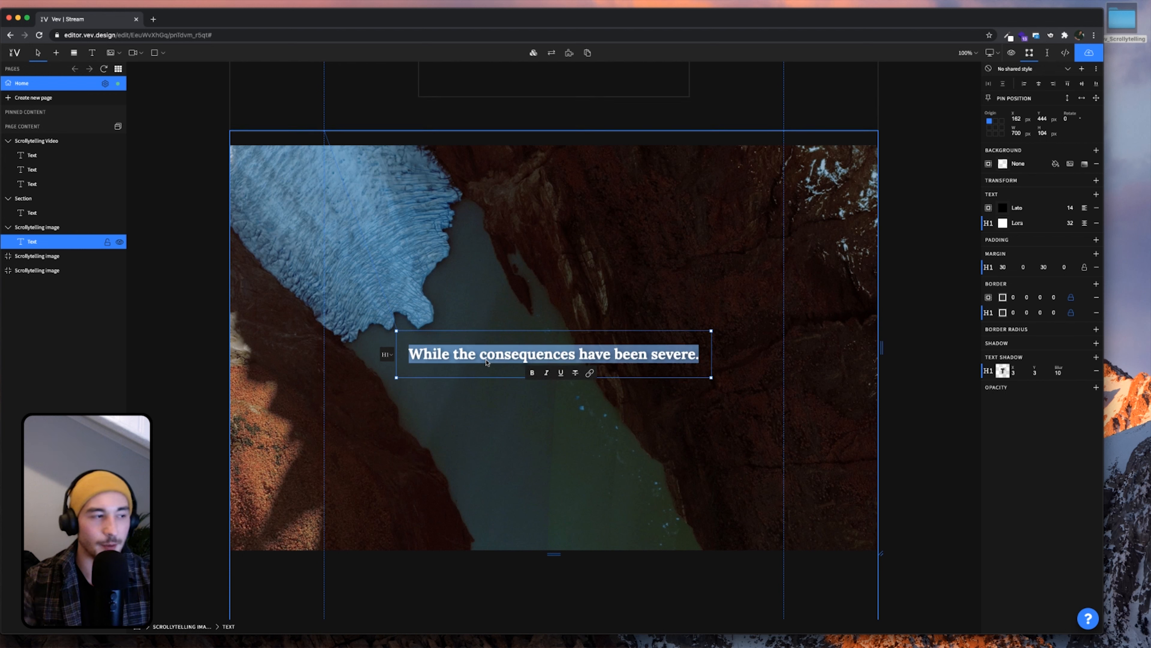
key("super+v")
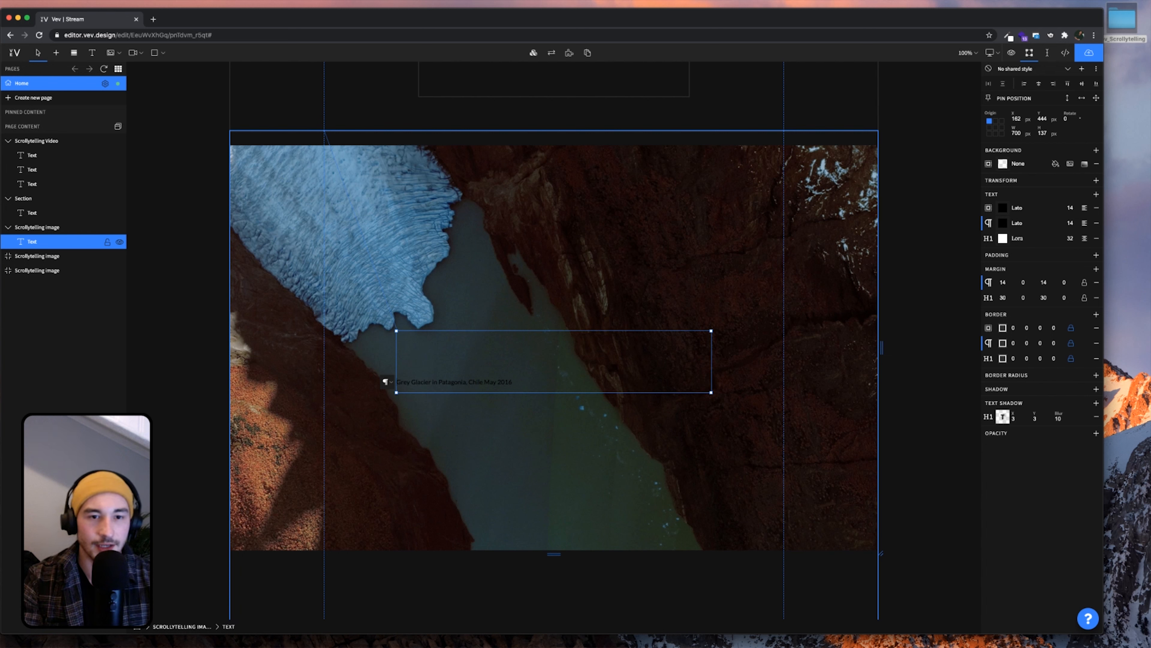
left_click(390, 385)
left_click(439, 343)
triple_click(439, 343)
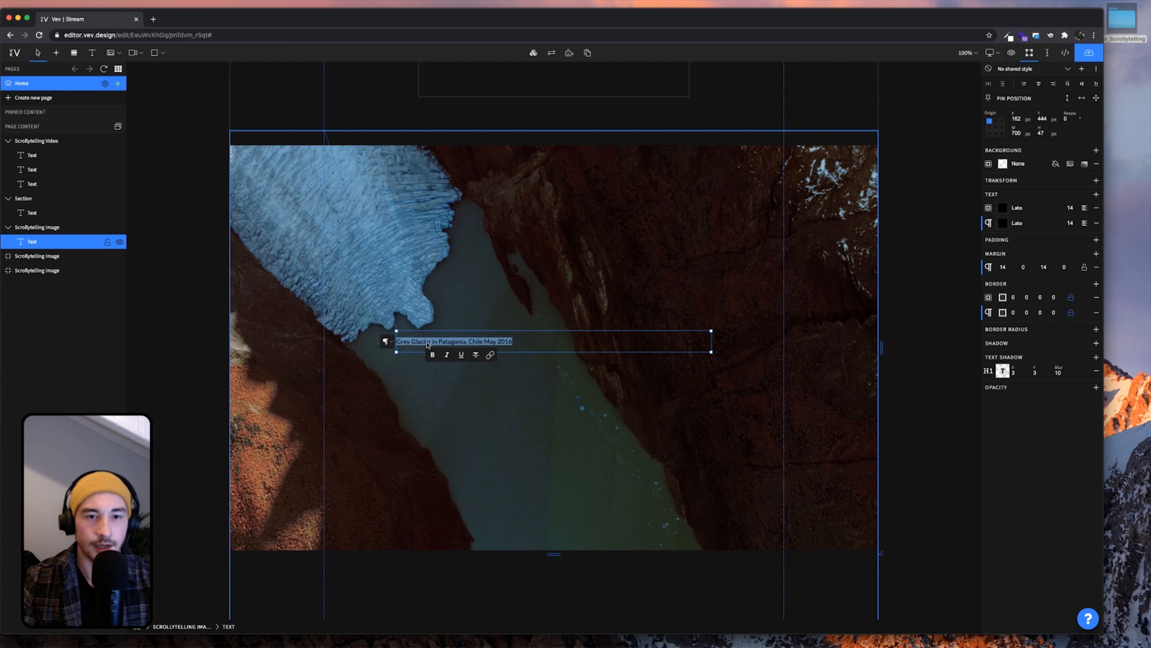
left_click(385, 346)
left_click(398, 349)
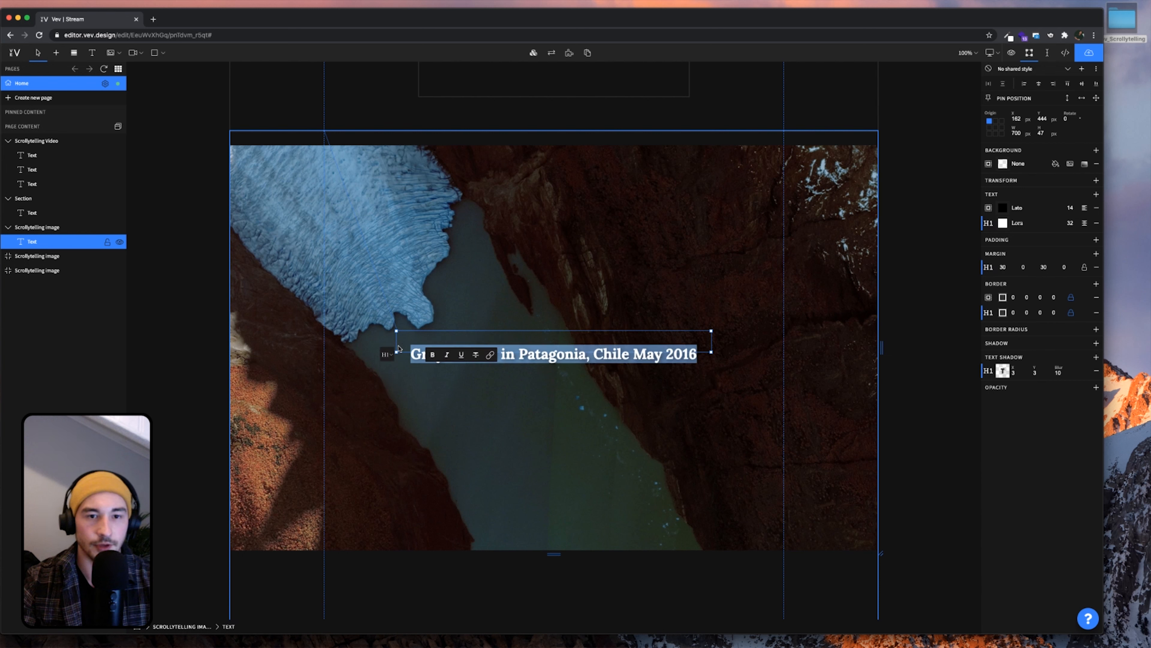
left_click(506, 319)
left_click(570, 365)
double_click(544, 360)
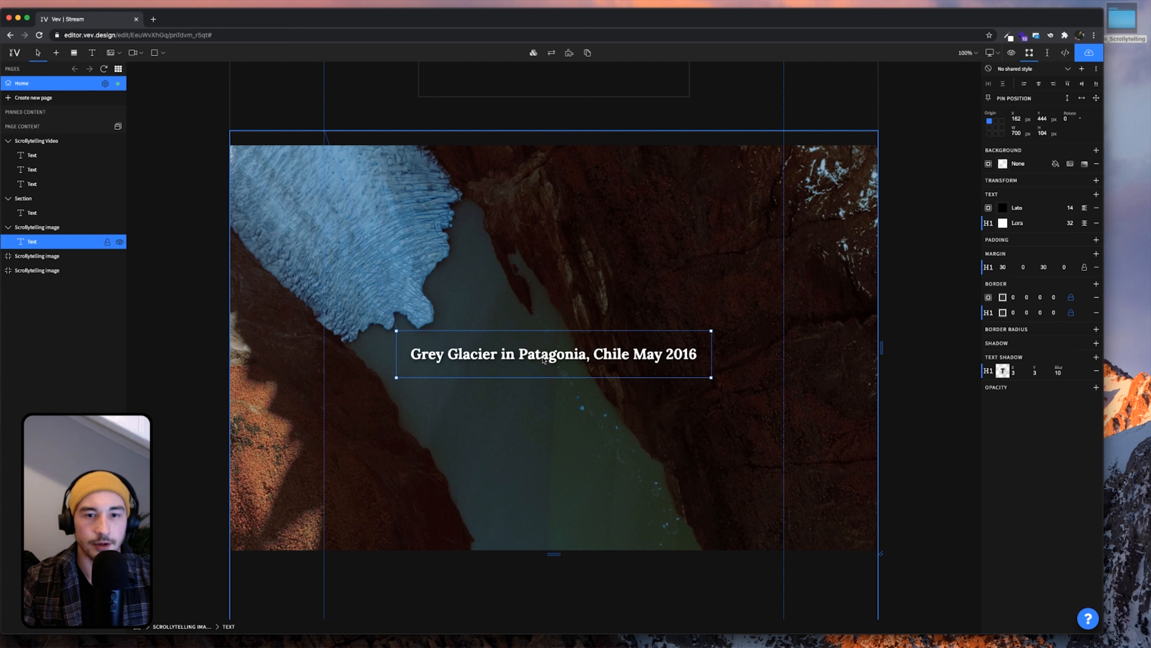
key("shift+Return")
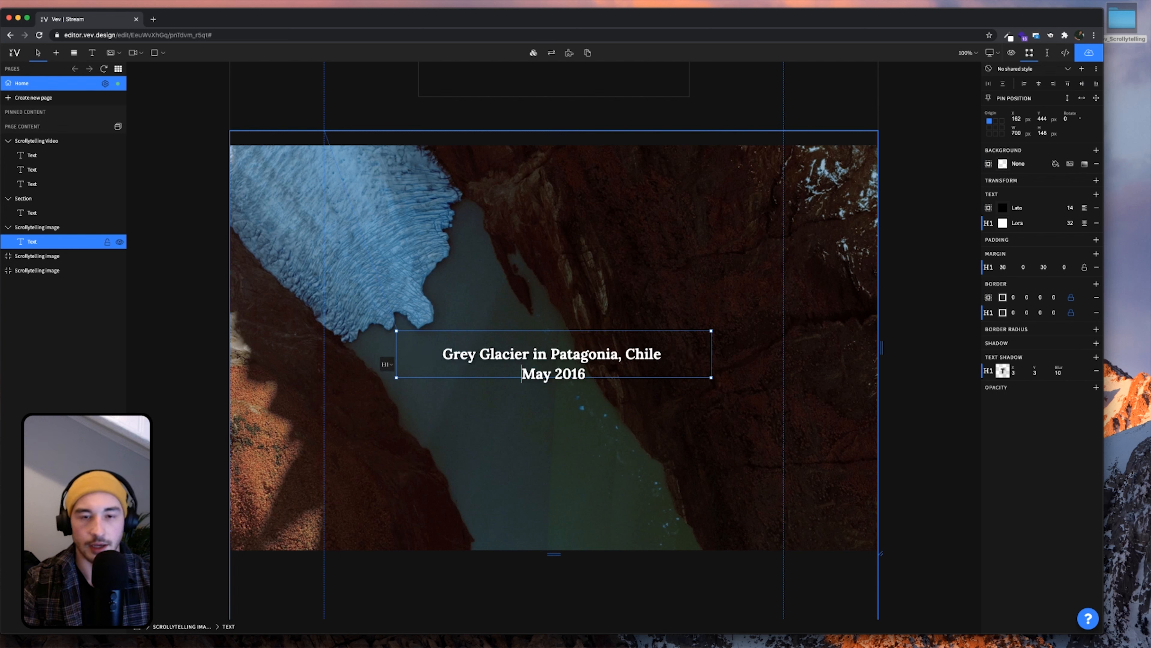
Copy the finished caption into the second glacier section
left_click(769, 390)
left_click(585, 366)
key("super+c")
scroll(584, 354, "down", 15)
left_click(585, 352)
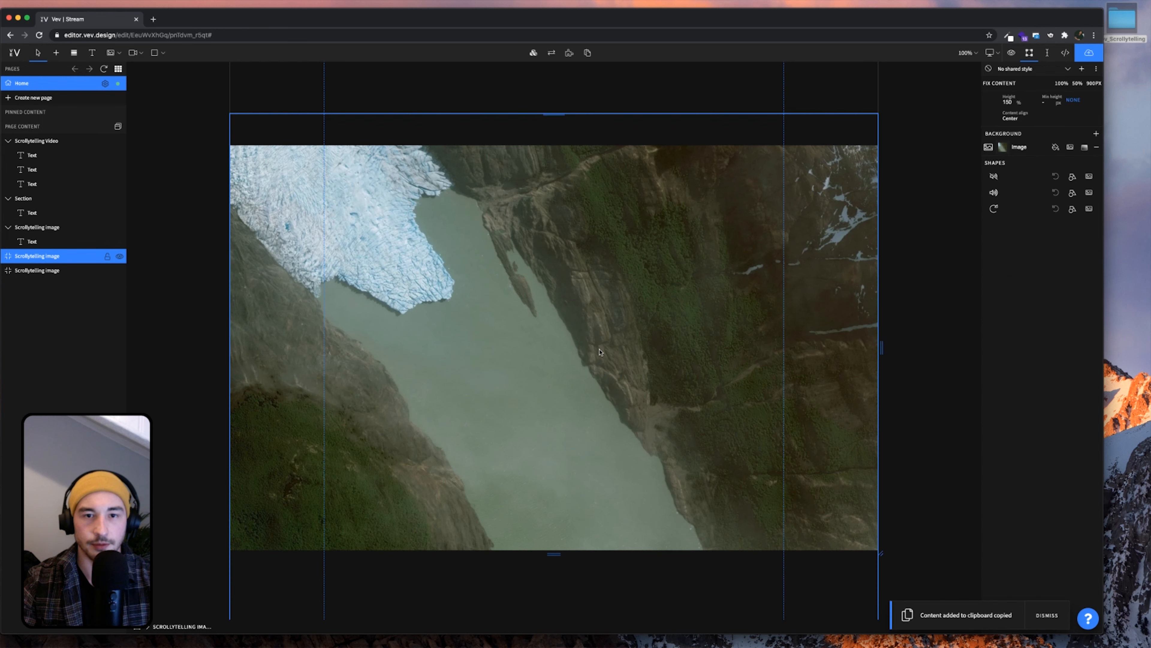
key("super+v")
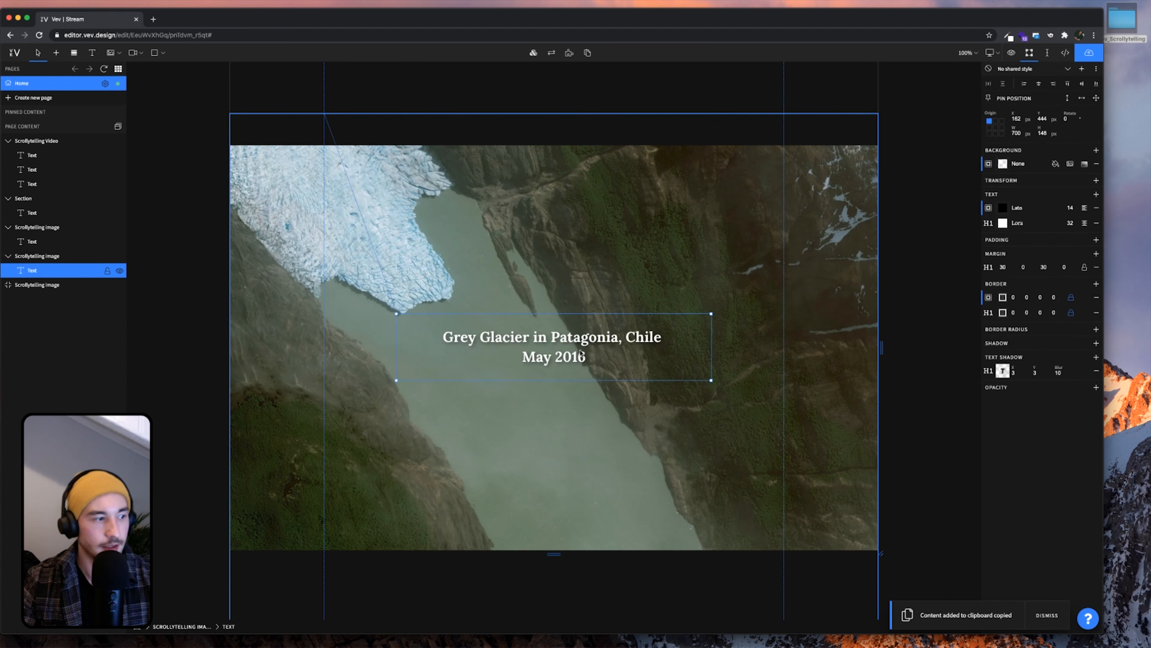
Change the second image's caption from May to November 2016 and delete its Grey Glacier title line
double_click(572, 356)
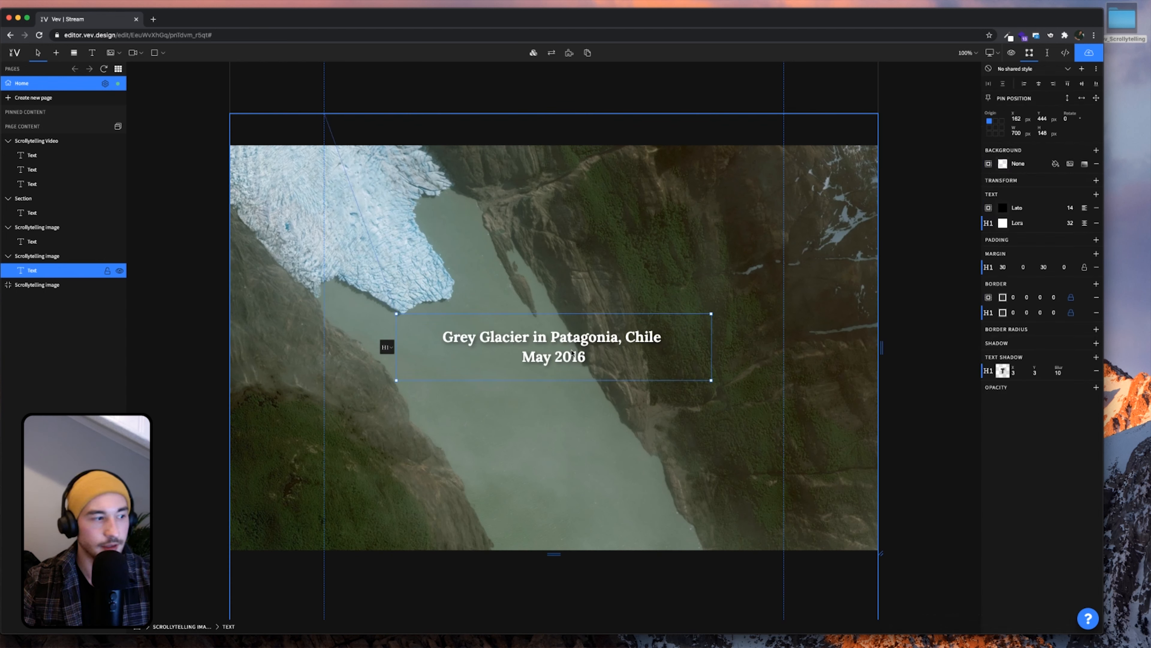
key("super+Tab")
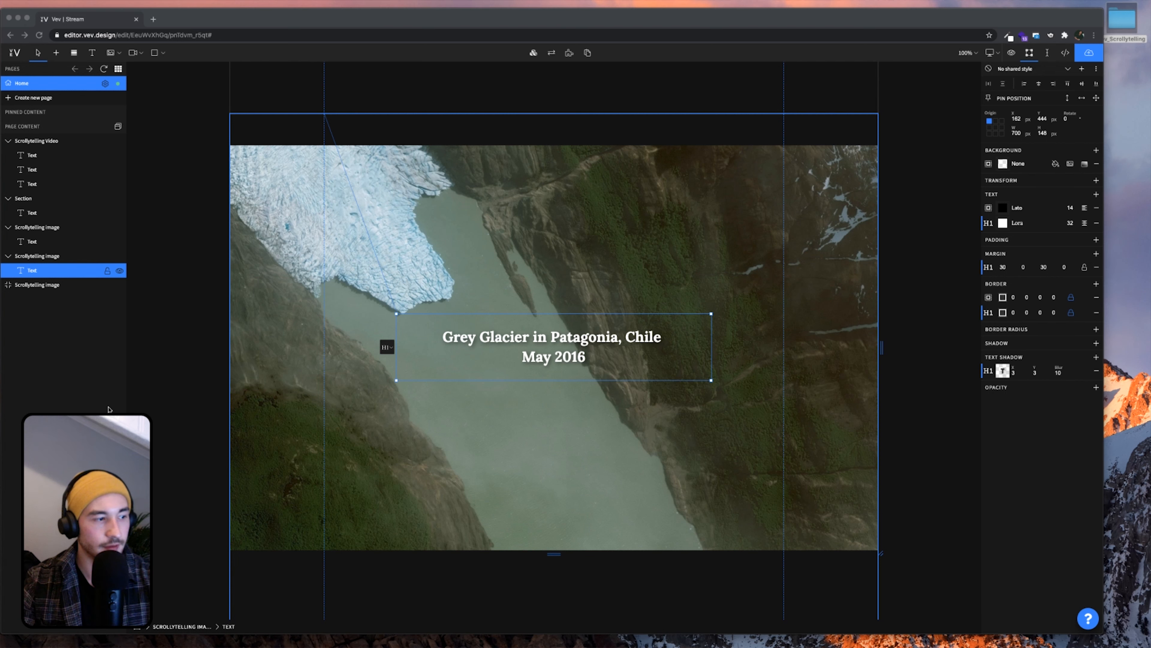
double_click(571, 357)
left_click_drag(552, 358, 526, 358)
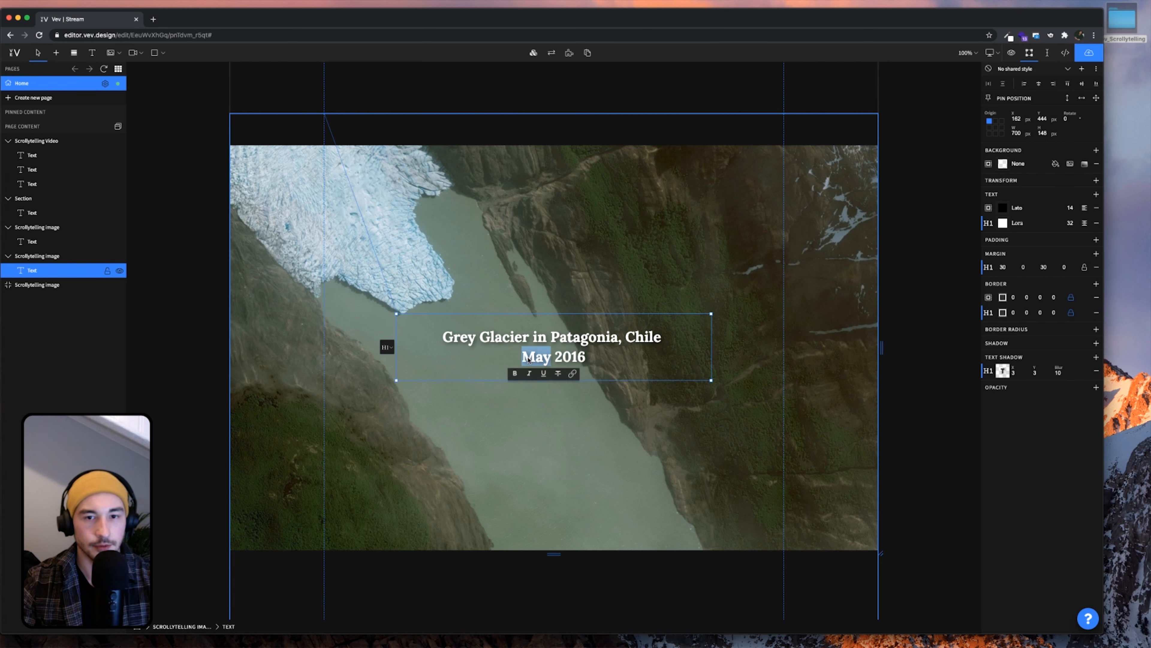
type("November")
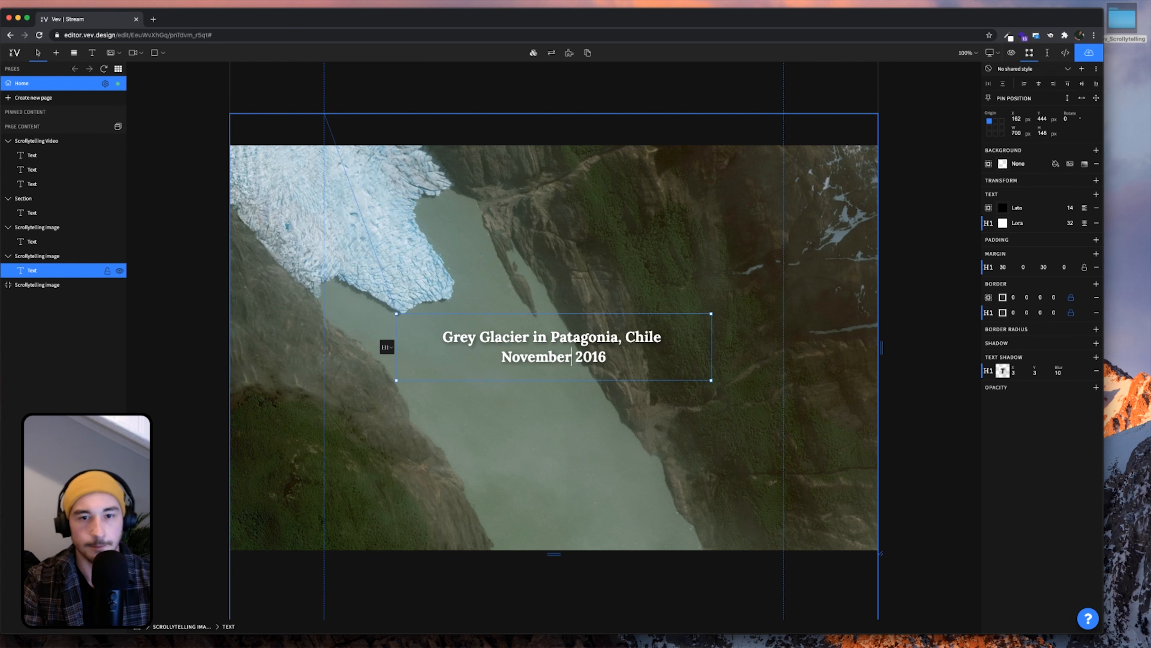
key("Escape")
scroll(569, 343, "down", 1)
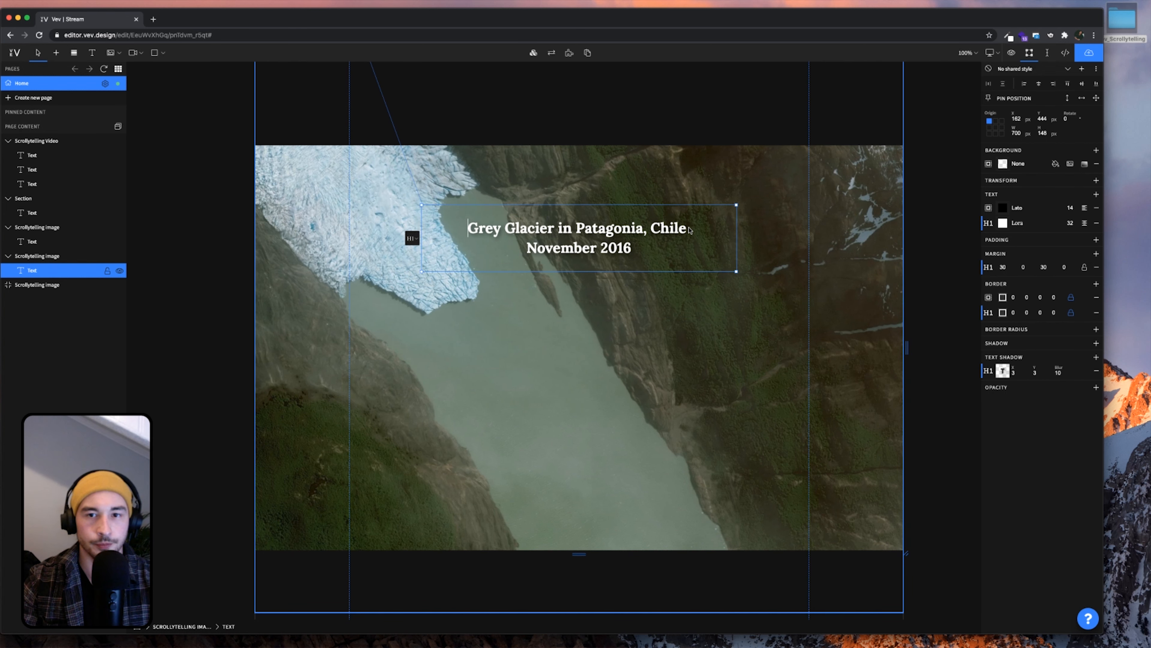
left_click_drag(689, 230, 456, 229)
key("BackSpace")
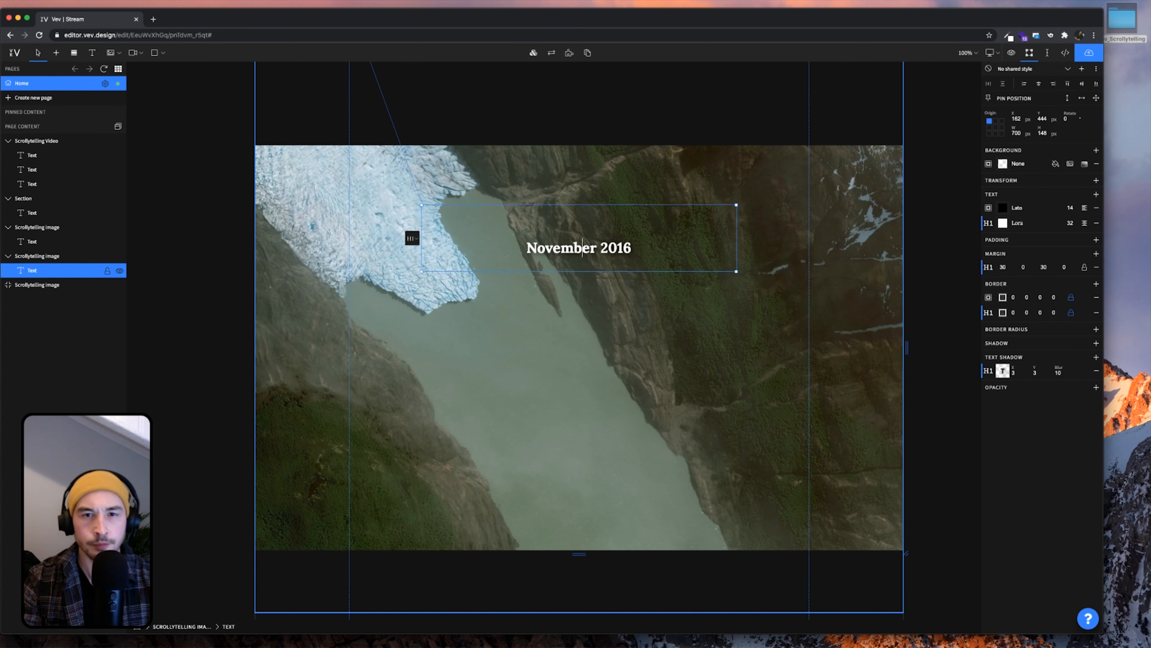
key("BackSpace")
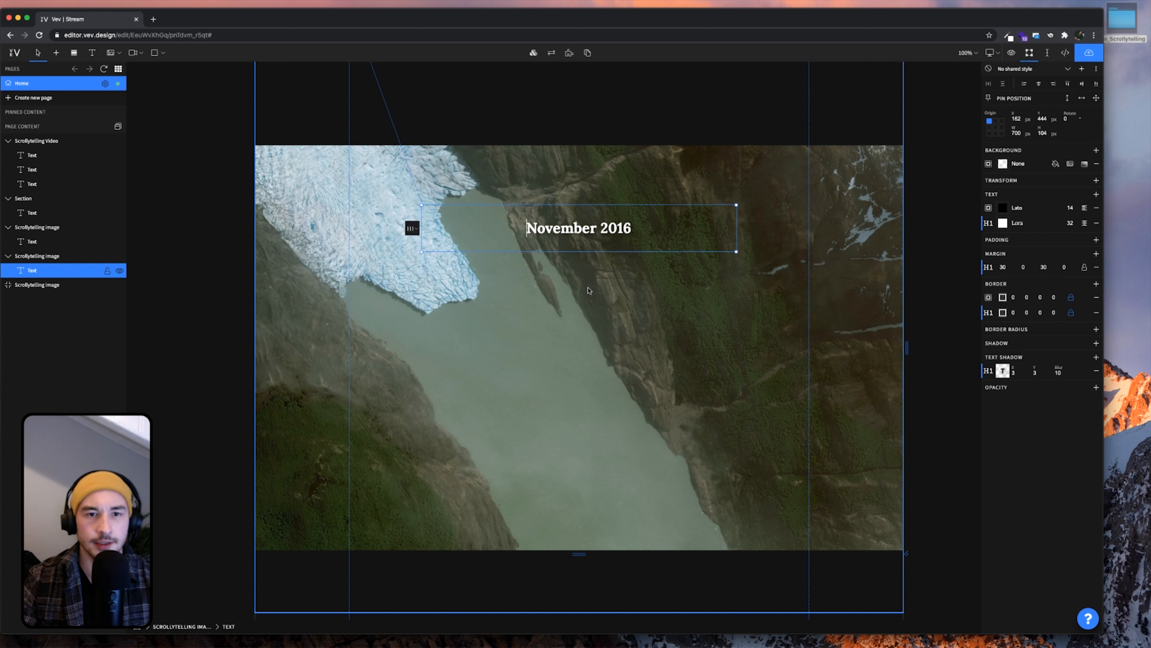
key("Escape")
Copy the November 2016 caption into the last Scrollytelling image and retype it as October
key("super+c")
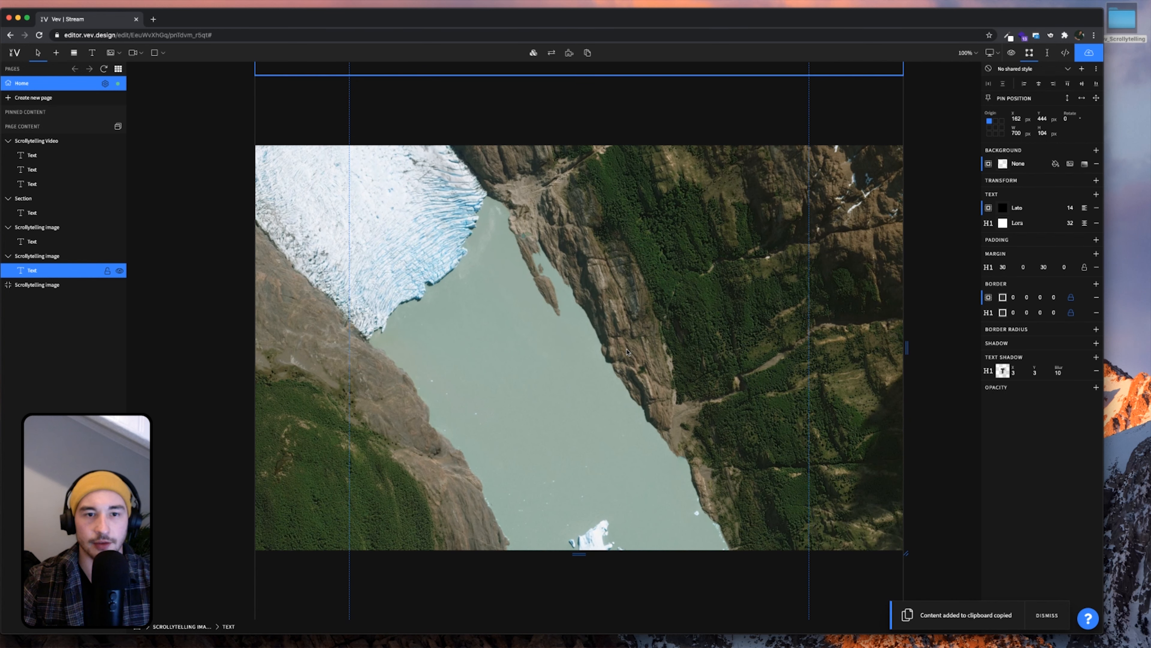
key("Escape")
key("super+v")
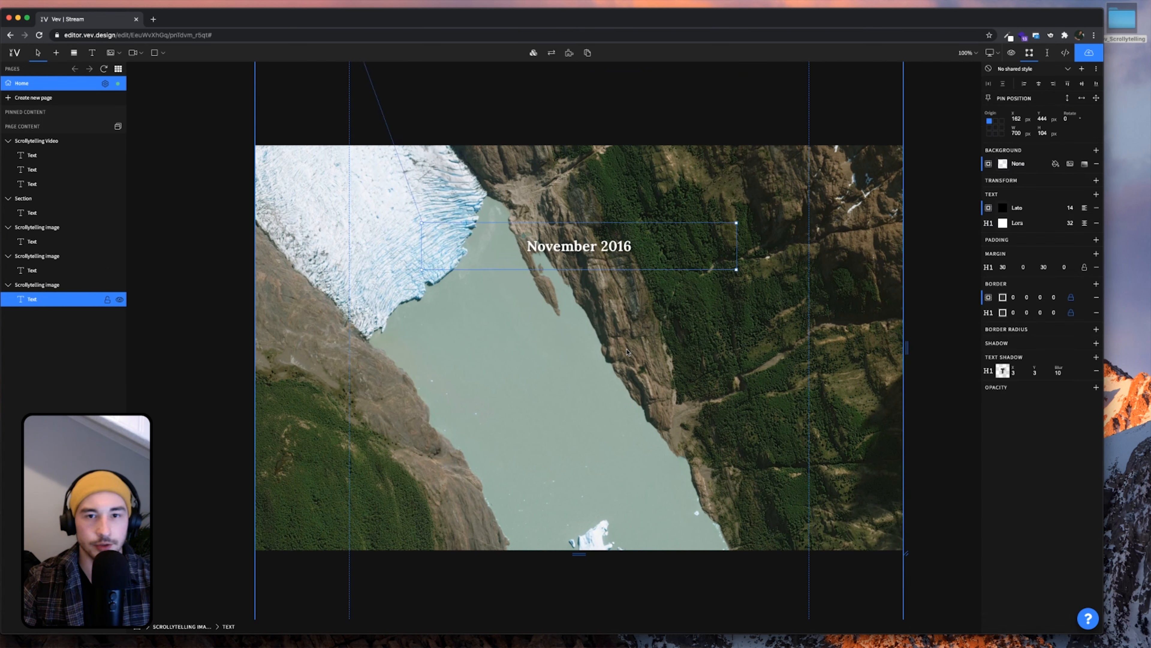
double_click(589, 247)
key("super+a")
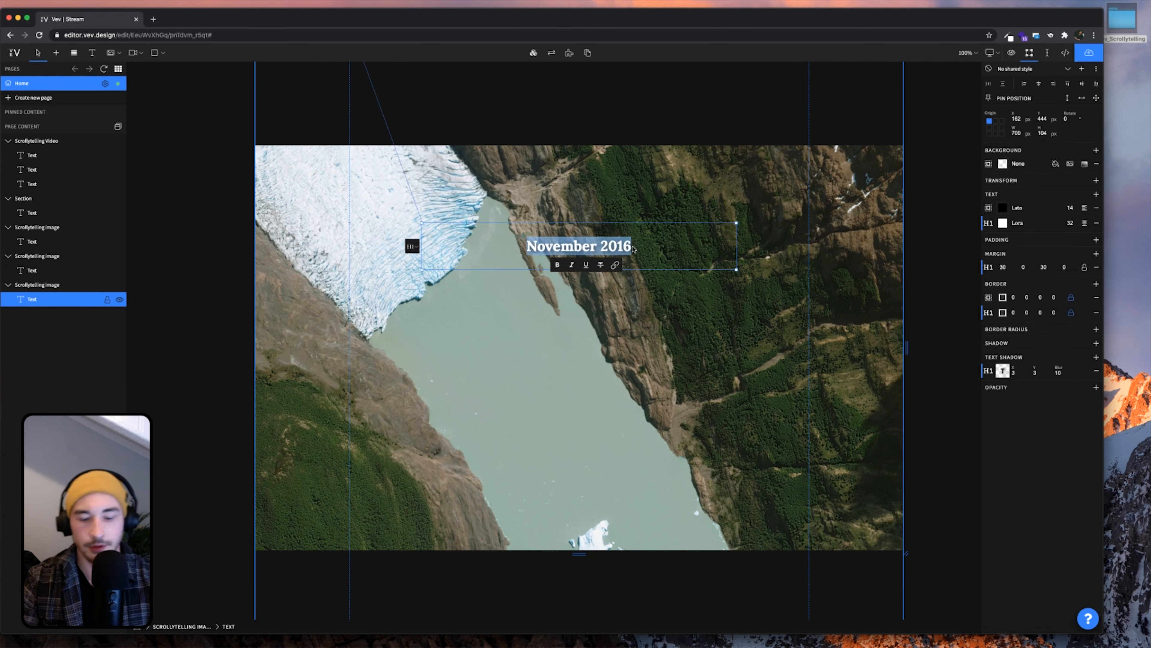
type("Octob")
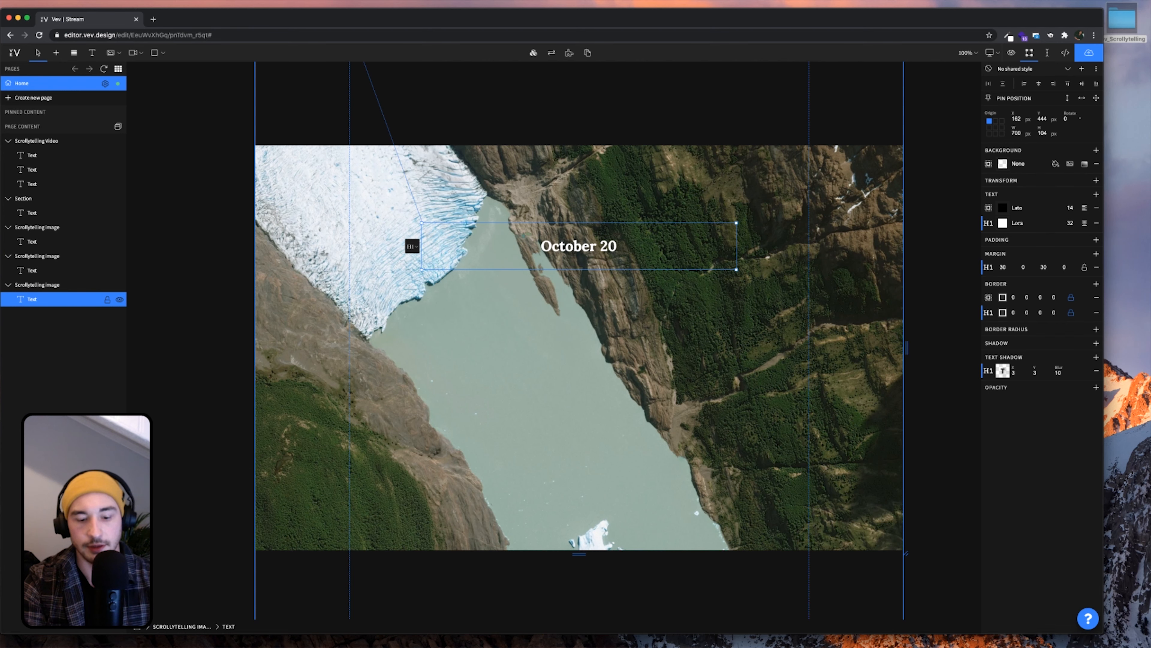
left_click(604, 354)
scroll(603, 353, "up", 15)
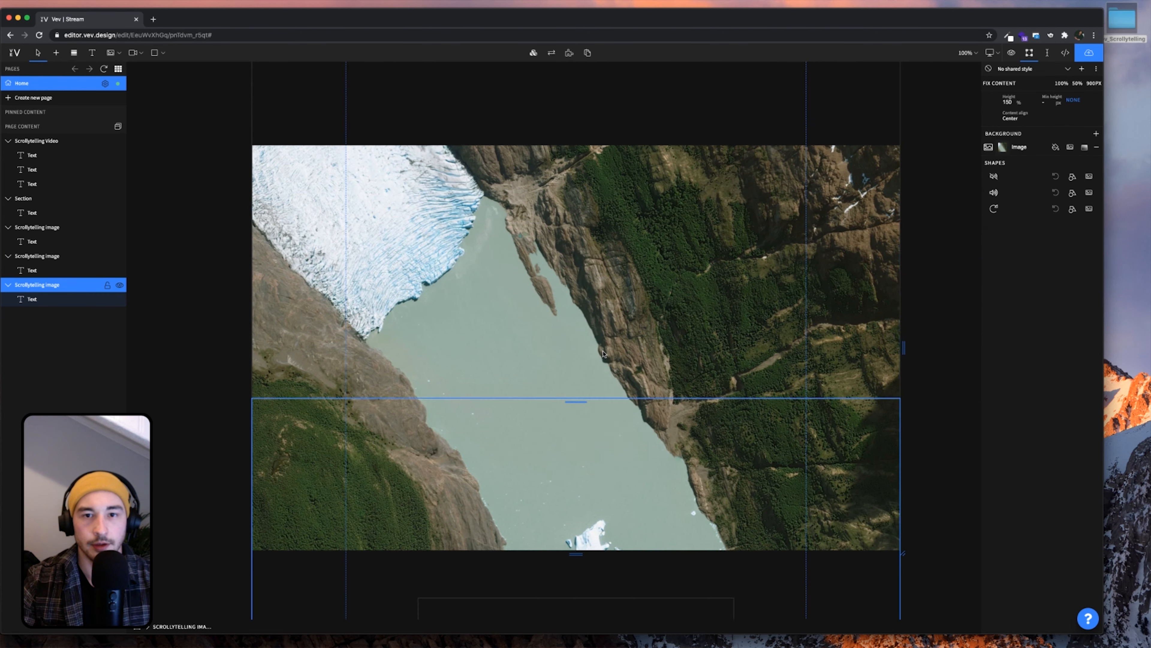
scroll(603, 354, "up", 5)
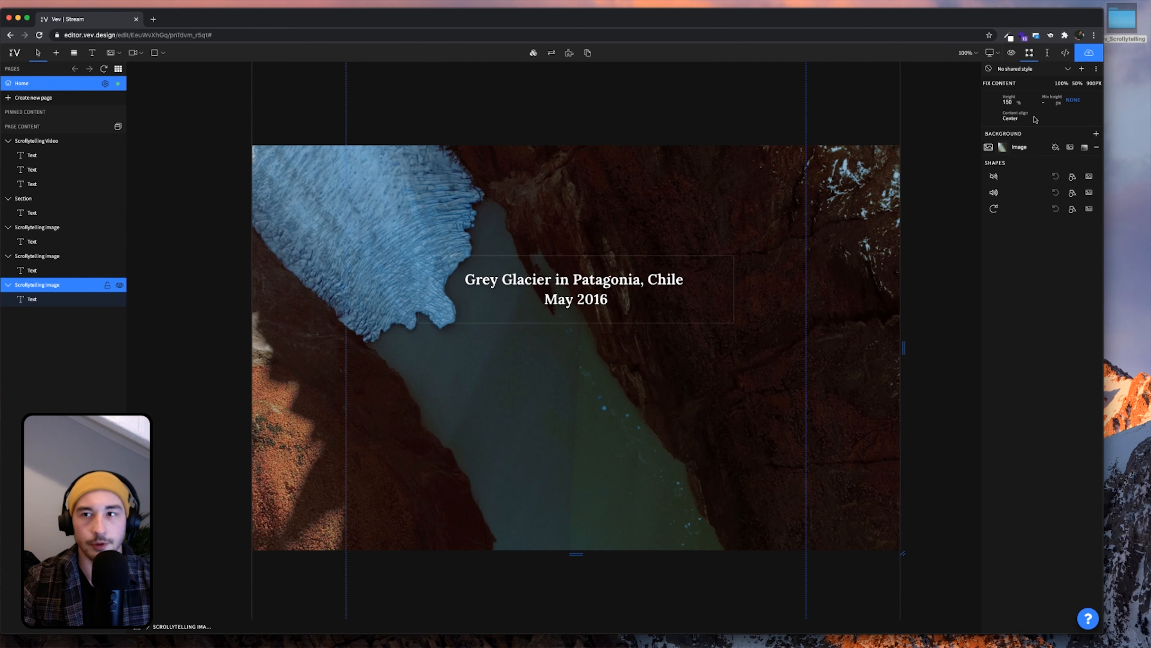
scroll(779, 273, "up", 10)
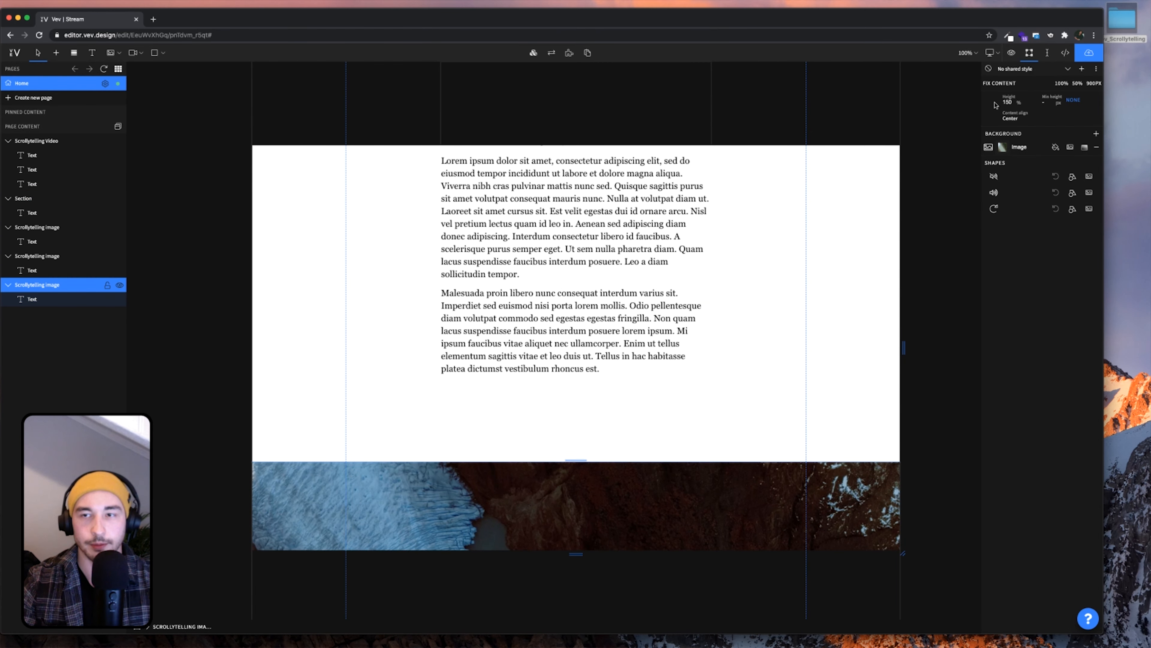
left_click(1013, 53)
scroll(639, 343, "down", 8)
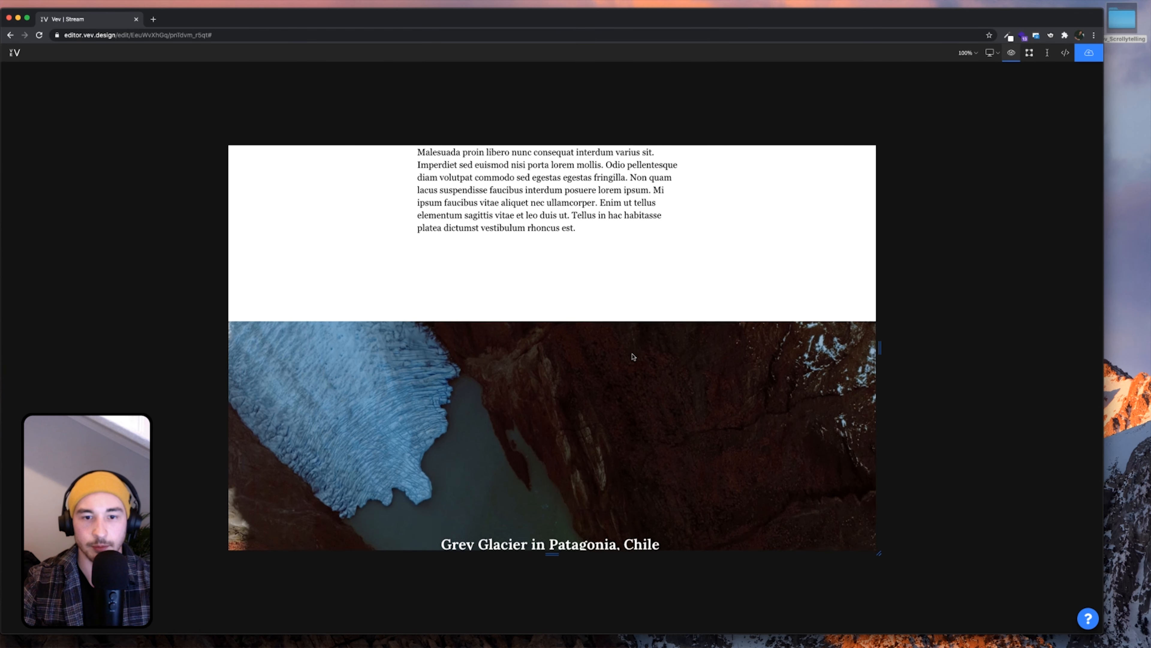
scroll(633, 356, "down", 3)
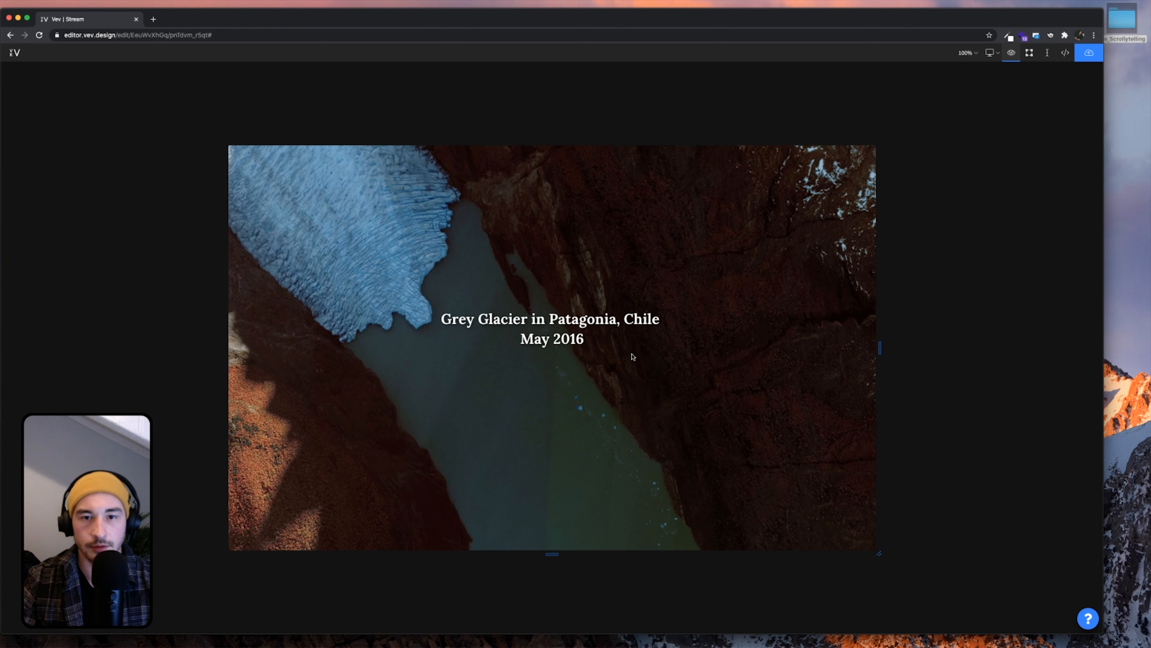
scroll(634, 356, "down", 3)
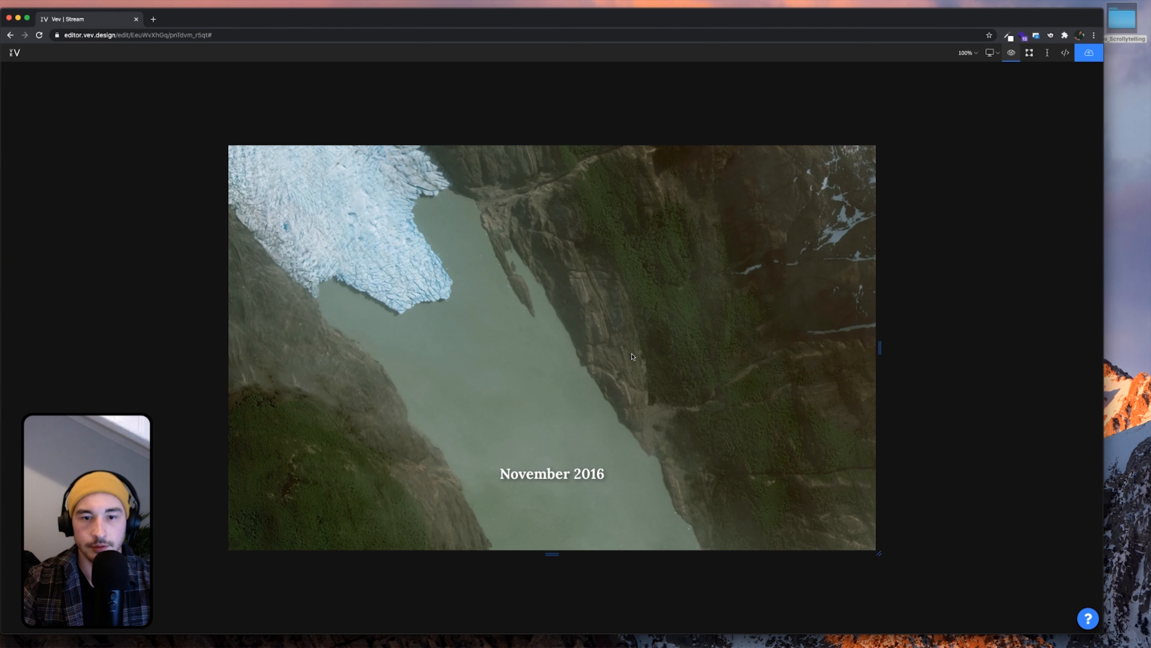
scroll(633, 356, "down", 5)
scroll(633, 357, "down", 8)
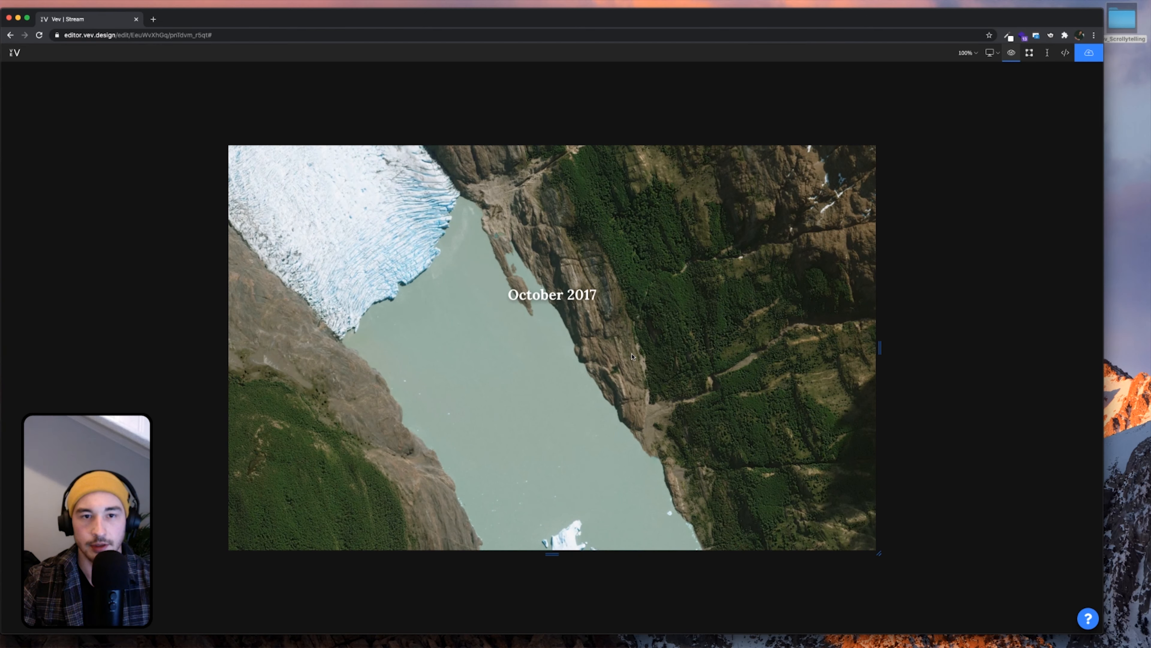
scroll(633, 357, "down", 3)
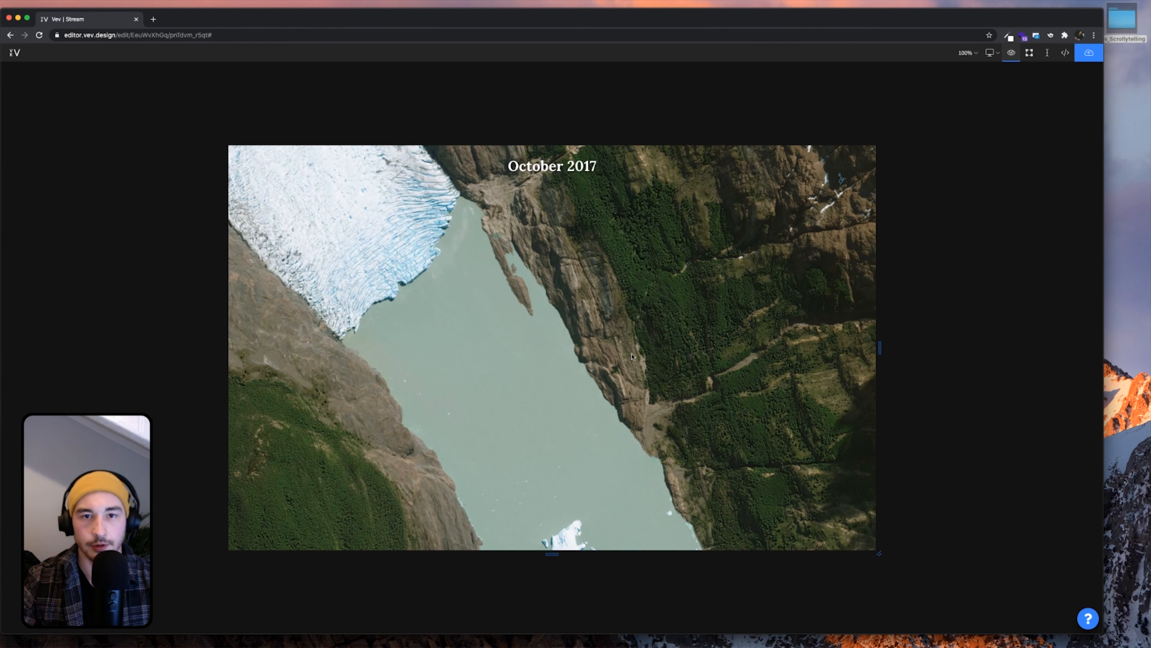
scroll(633, 357, "up", 10)
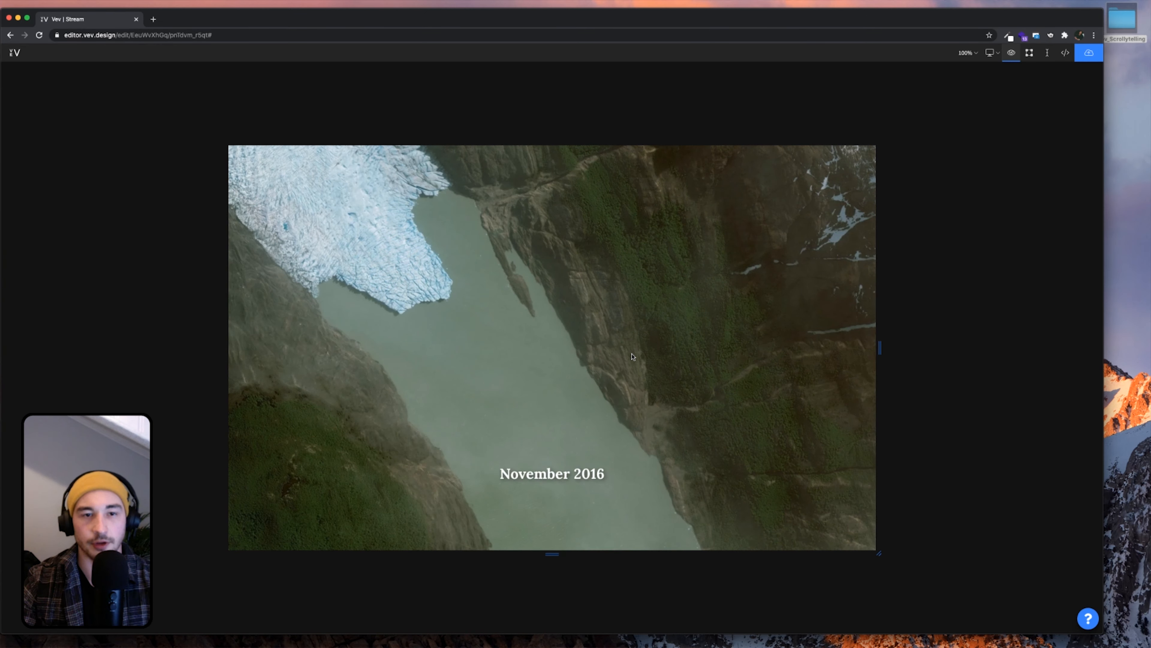
scroll(633, 357, "up", 8)
scroll(632, 354, "down", 3)
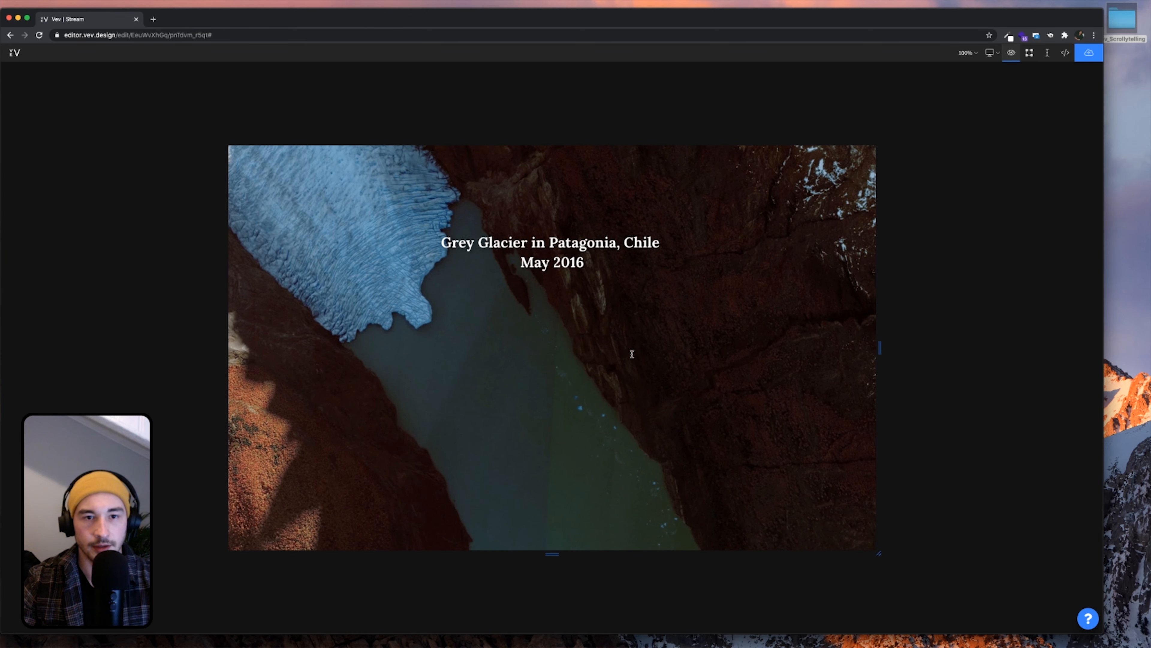
scroll(632, 354, "down", 8)
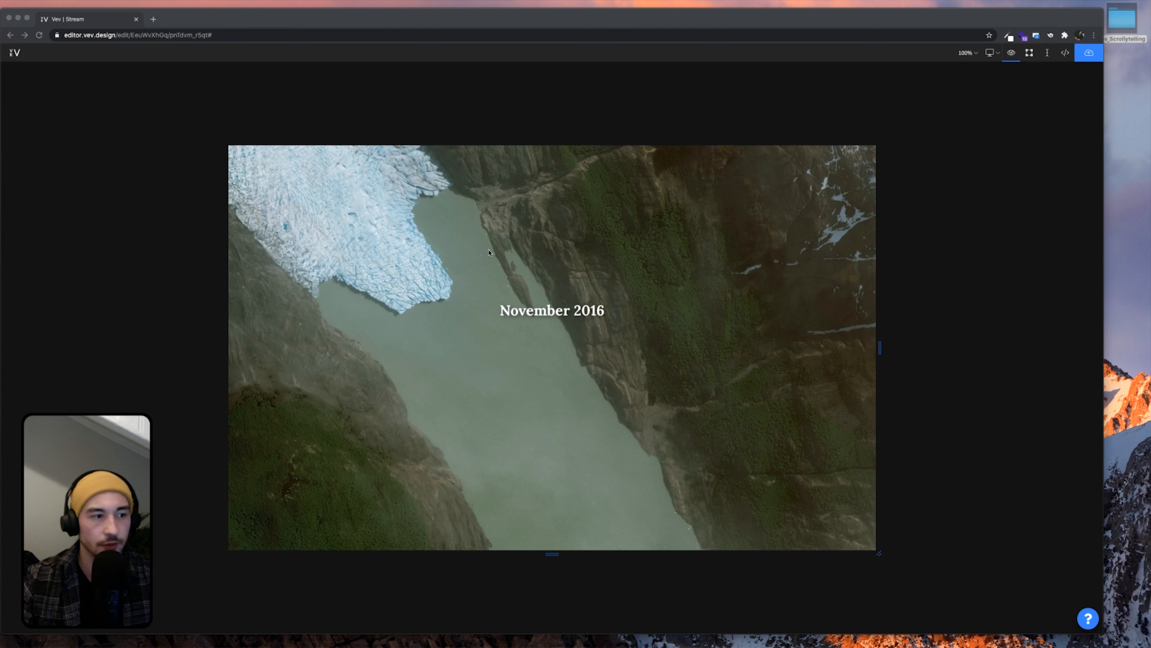
scroll(531, 319, "down", 5)
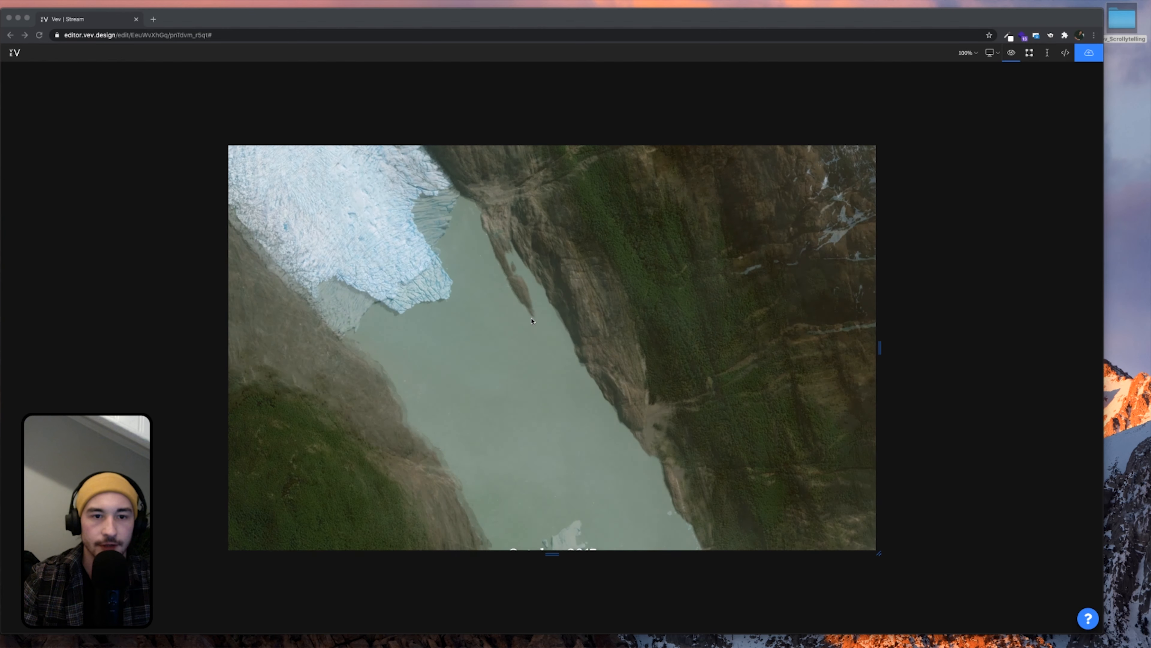
scroll(532, 321, "down", 3)
scroll(532, 321, "up", 2)
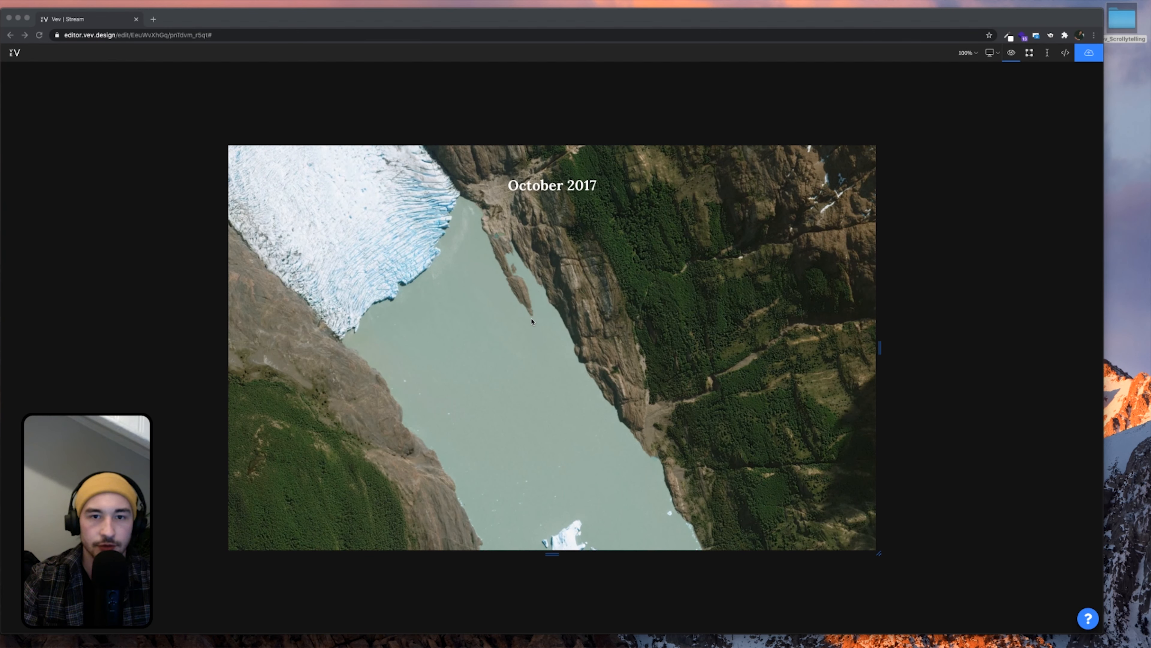
left_click(1008, 60)
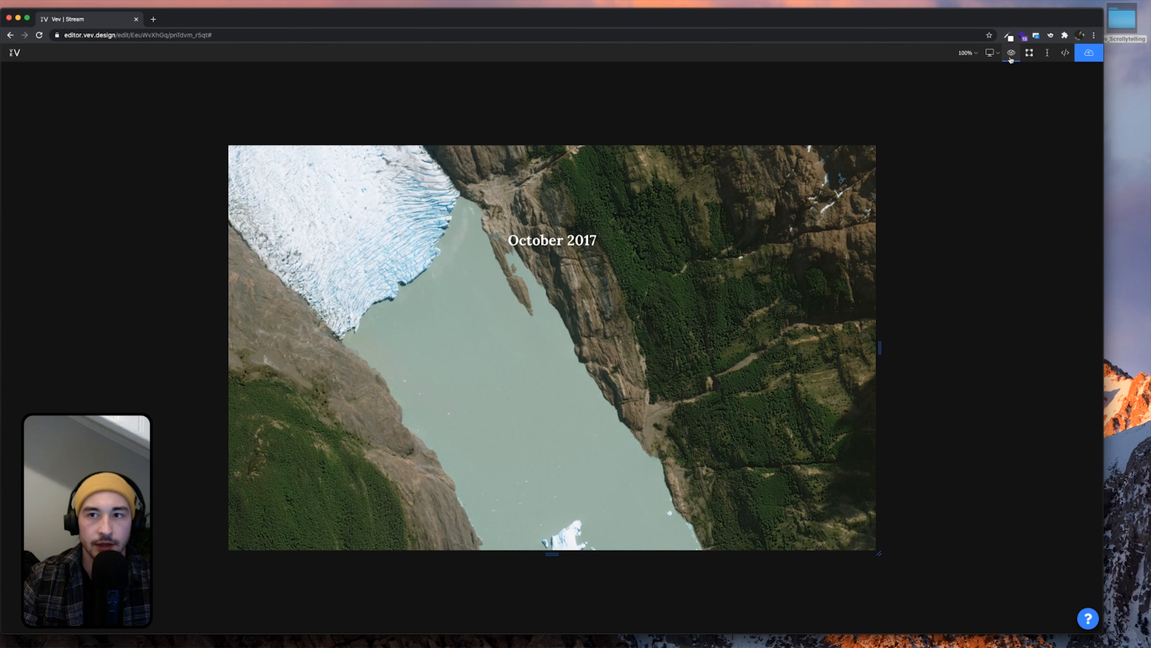
left_click(1010, 58)
scroll(577, 272, "up", 2)
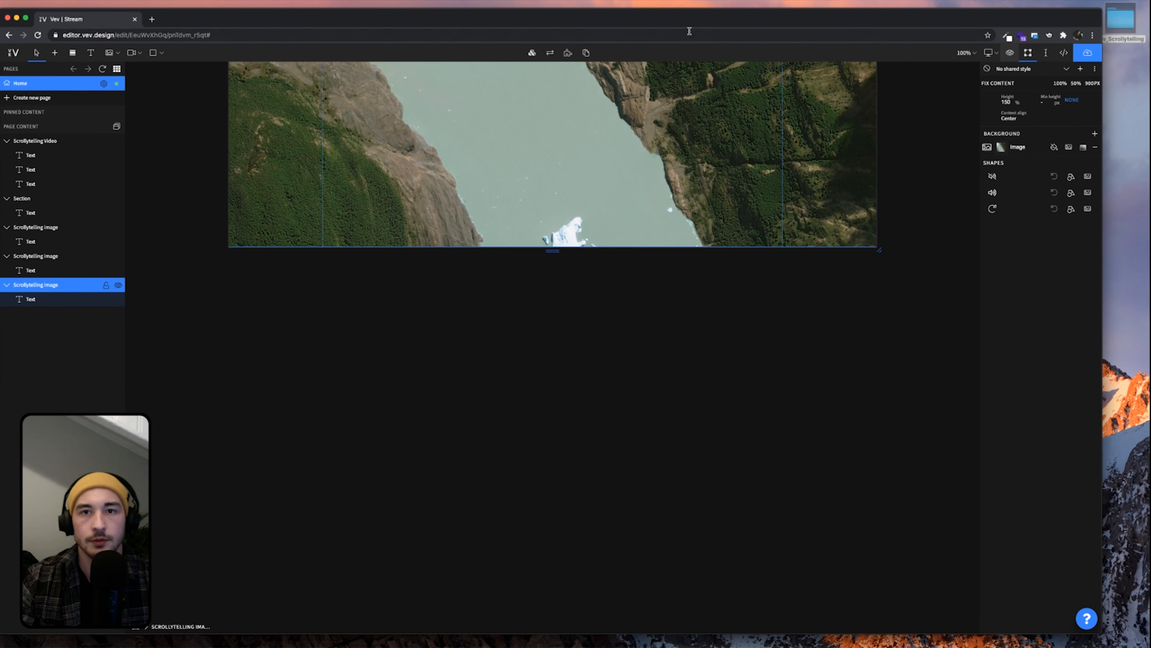
left_click_drag(687, 28, 709, 38)
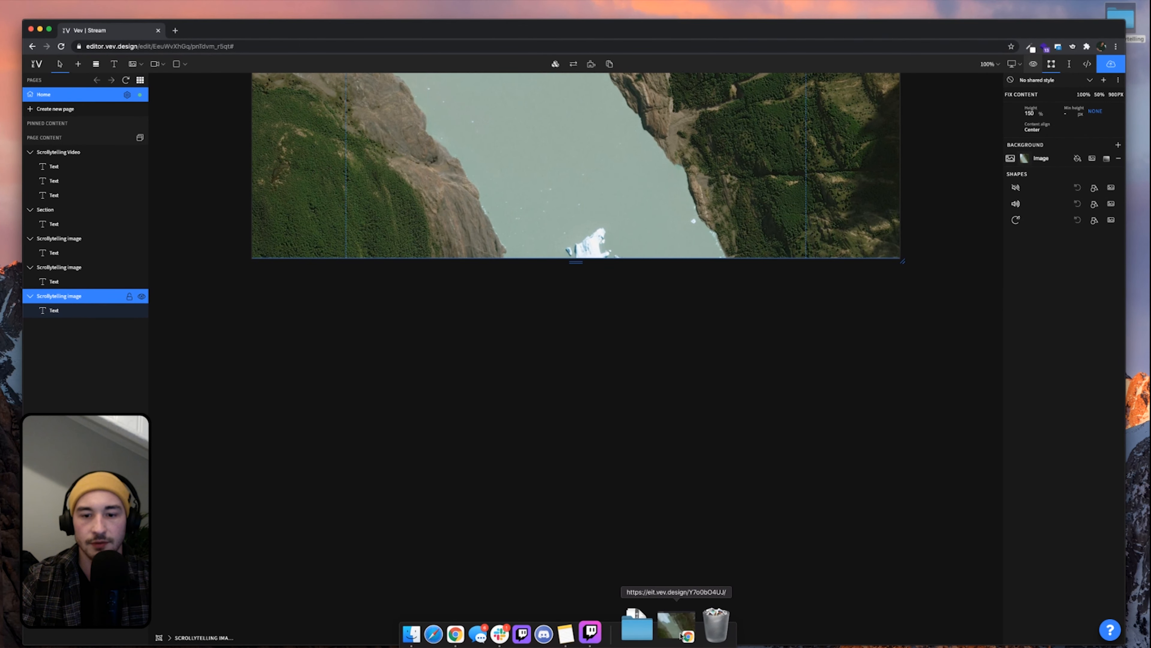
Scroll the published page past the mountain-lake image and its grey caption, then return to the editor
left_click(681, 635)
scroll(755, 471, "down", 5)
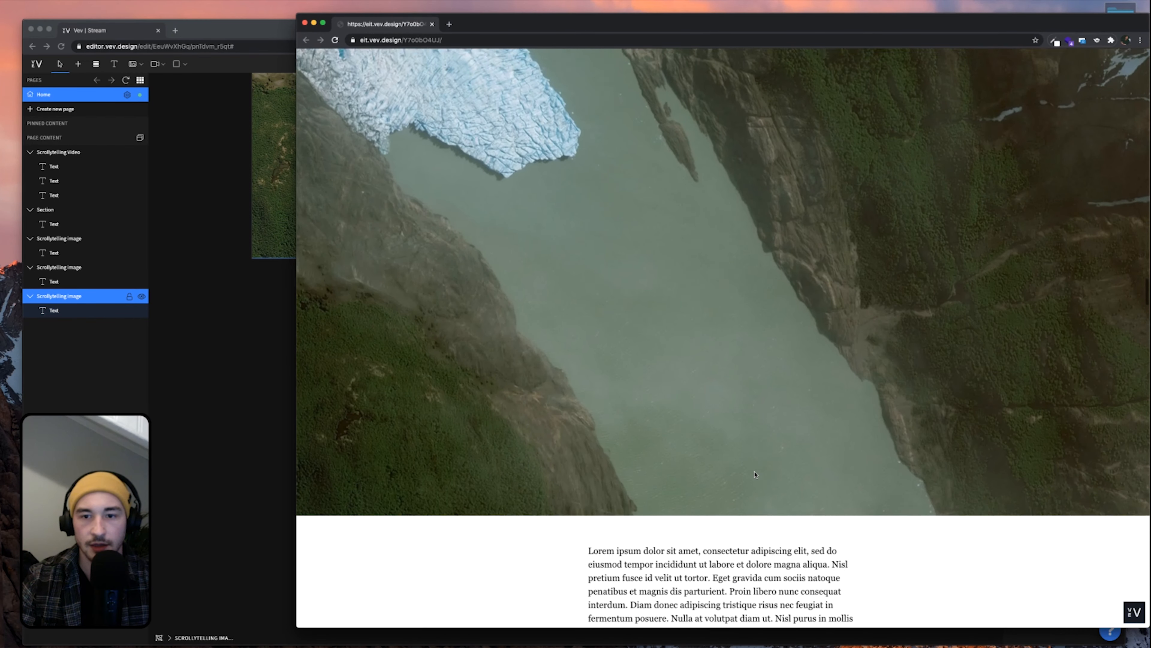
scroll(754, 471, "down", 7)
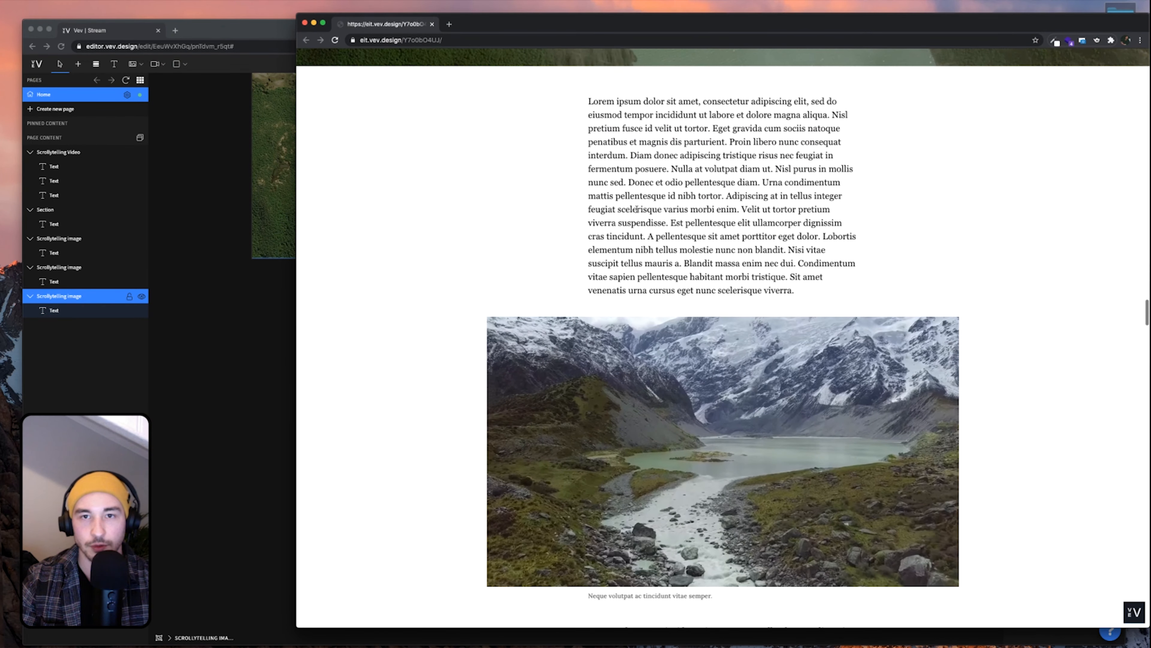
scroll(758, 382, "down", 6)
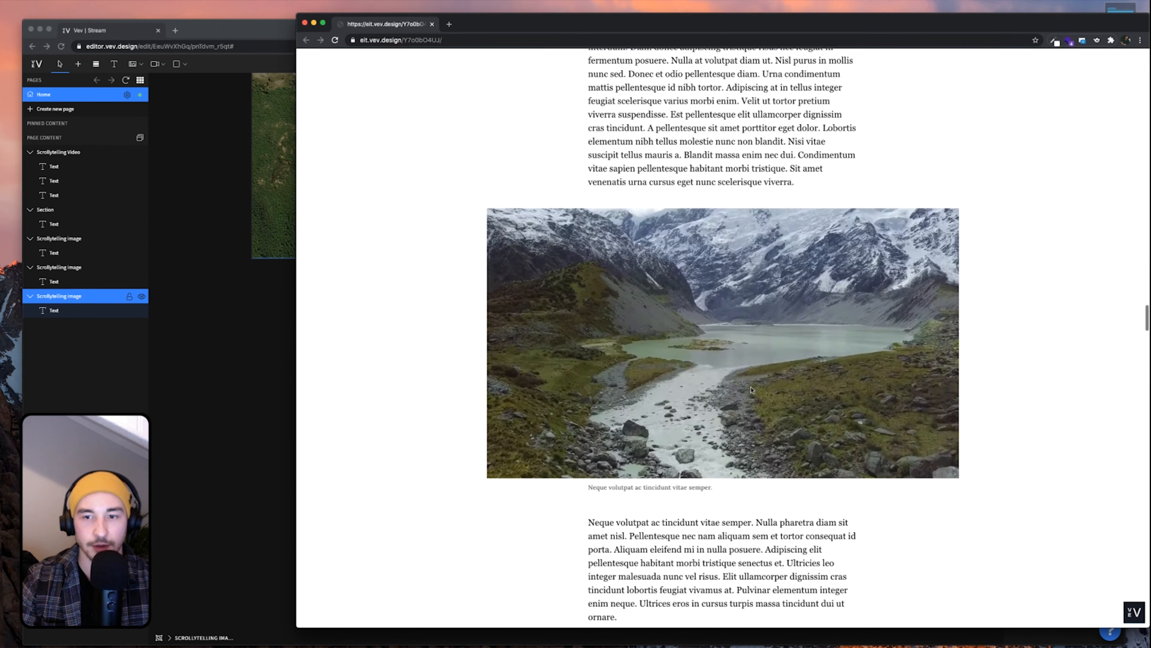
scroll(751, 389, "down", 1)
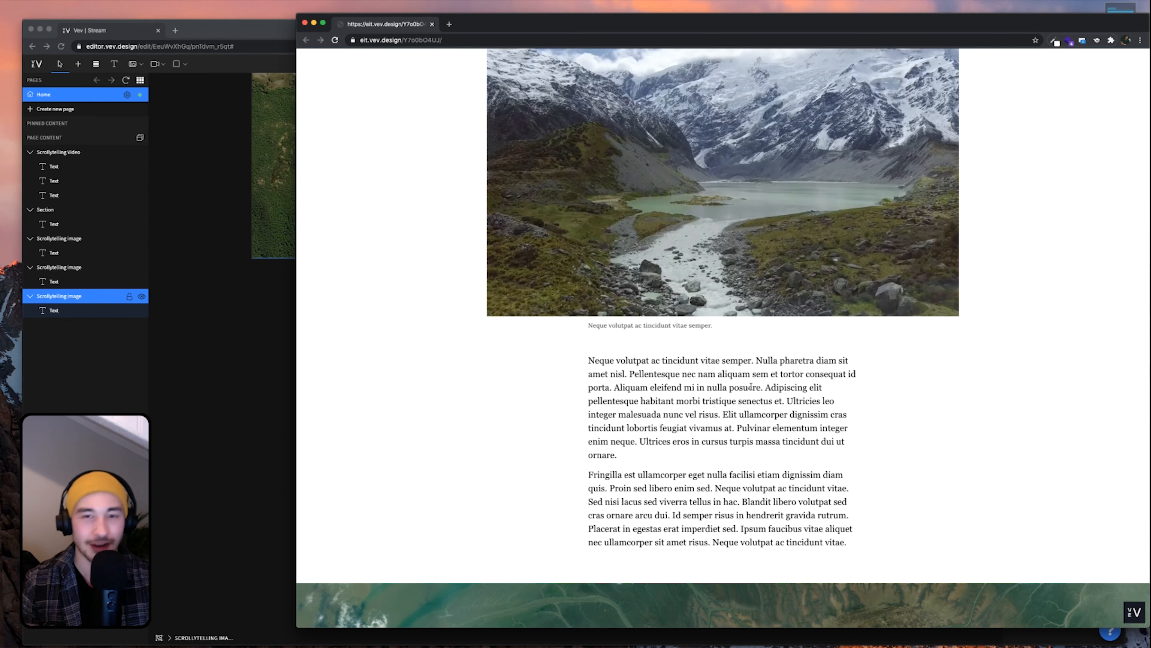
scroll(753, 386, "up", 3)
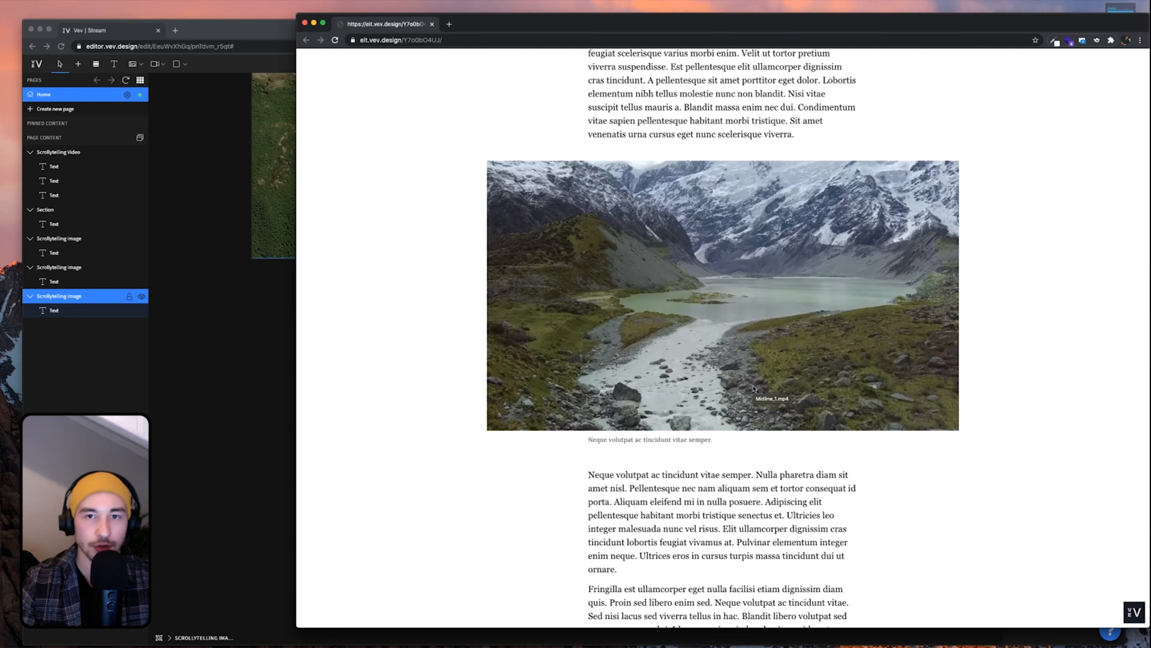
scroll(712, 398, "up", 8)
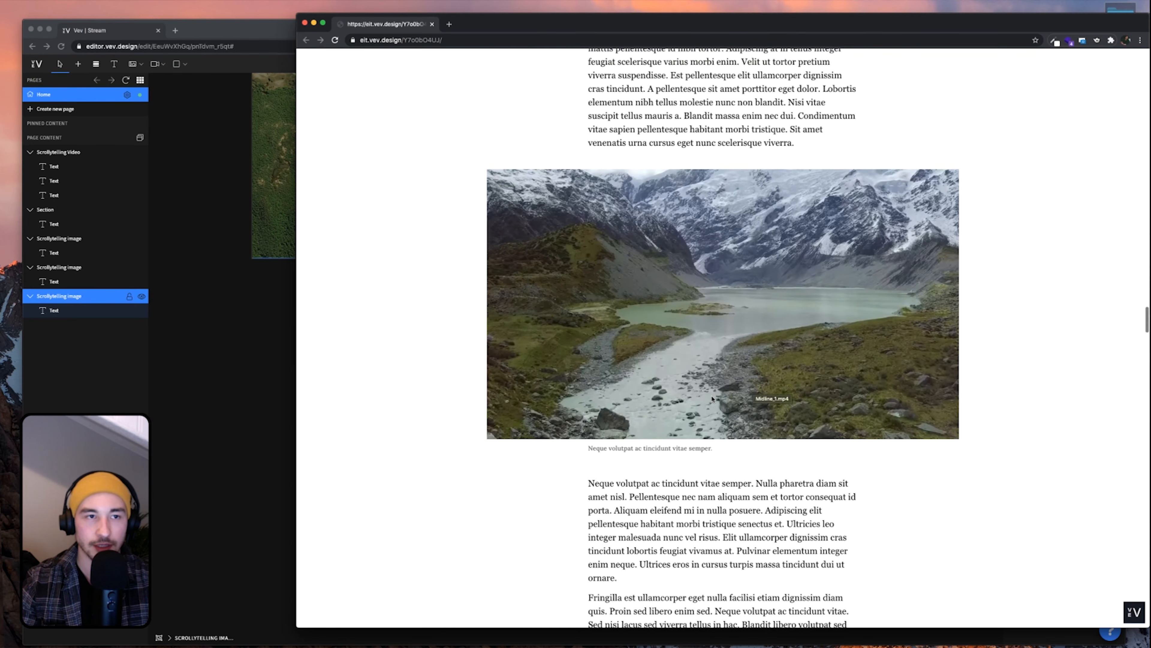
scroll(712, 397, "up", 1)
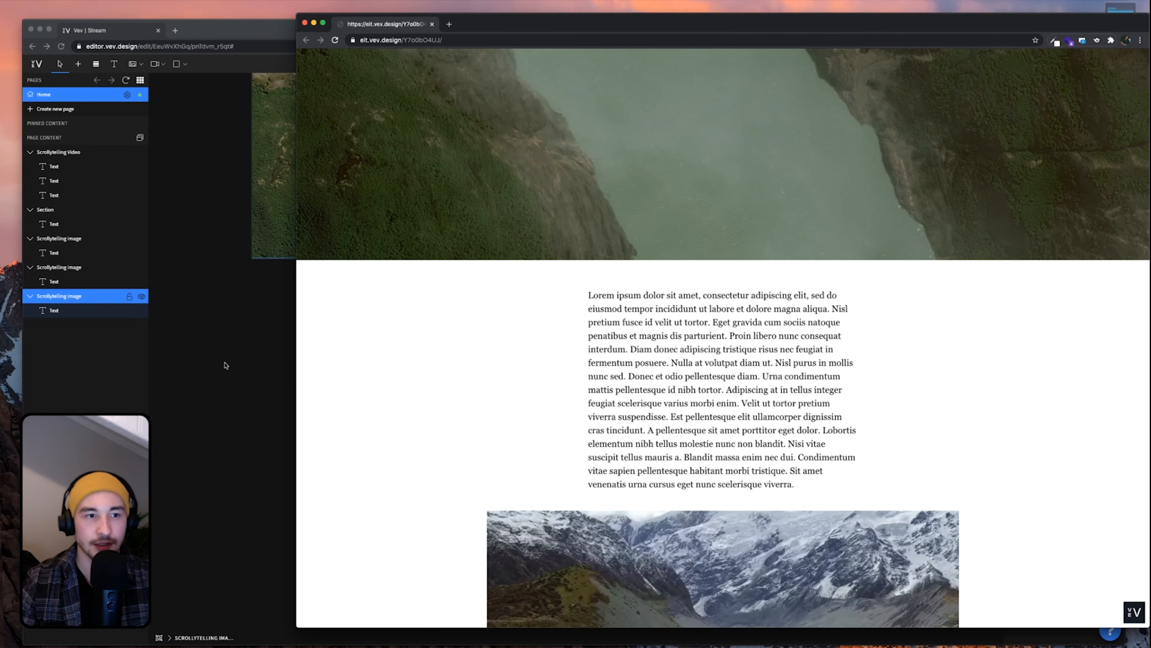
scroll(638, 153, "down", 7)
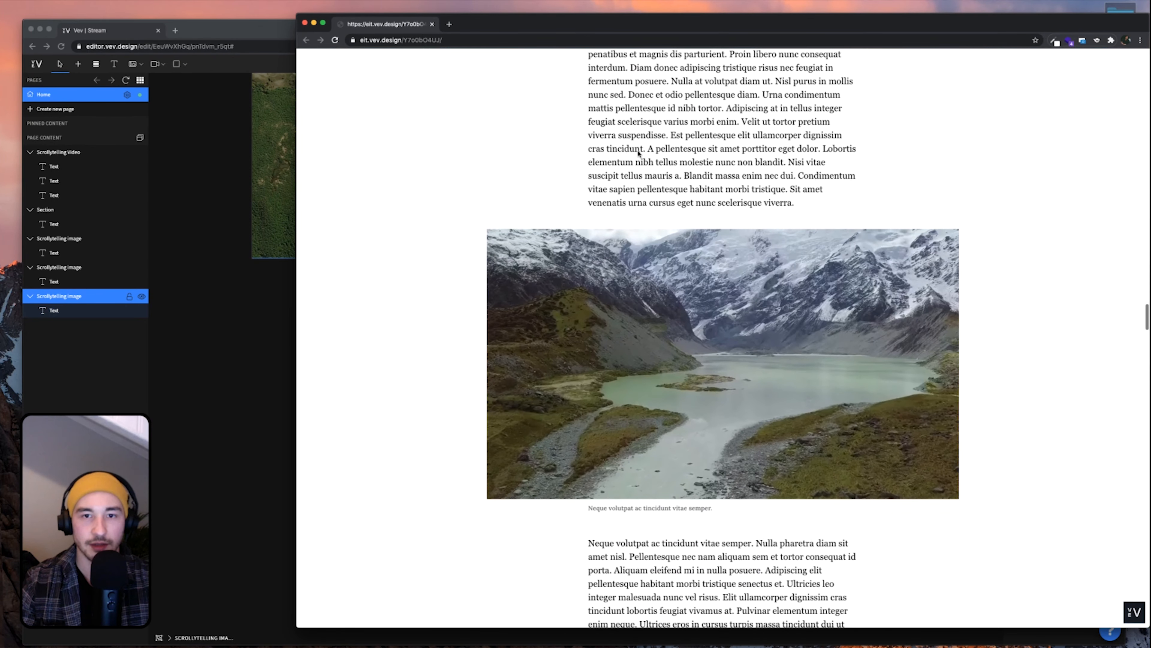
scroll(638, 153, "down", 4)
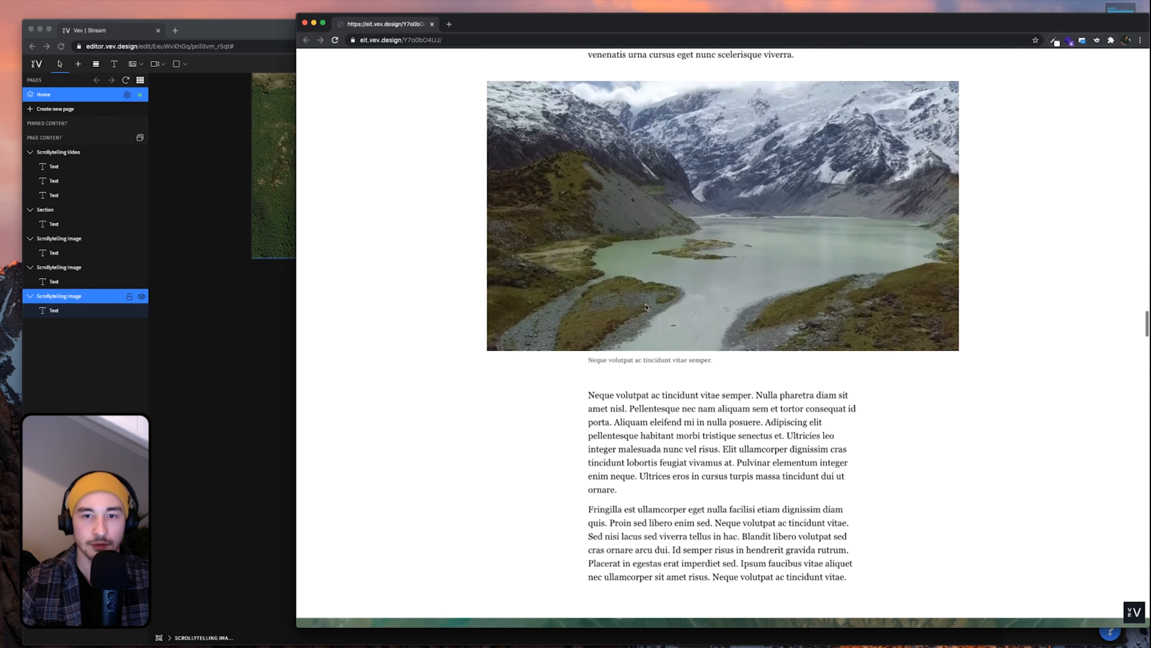
left_click_drag(603, 362, 644, 364)
left_click(669, 439)
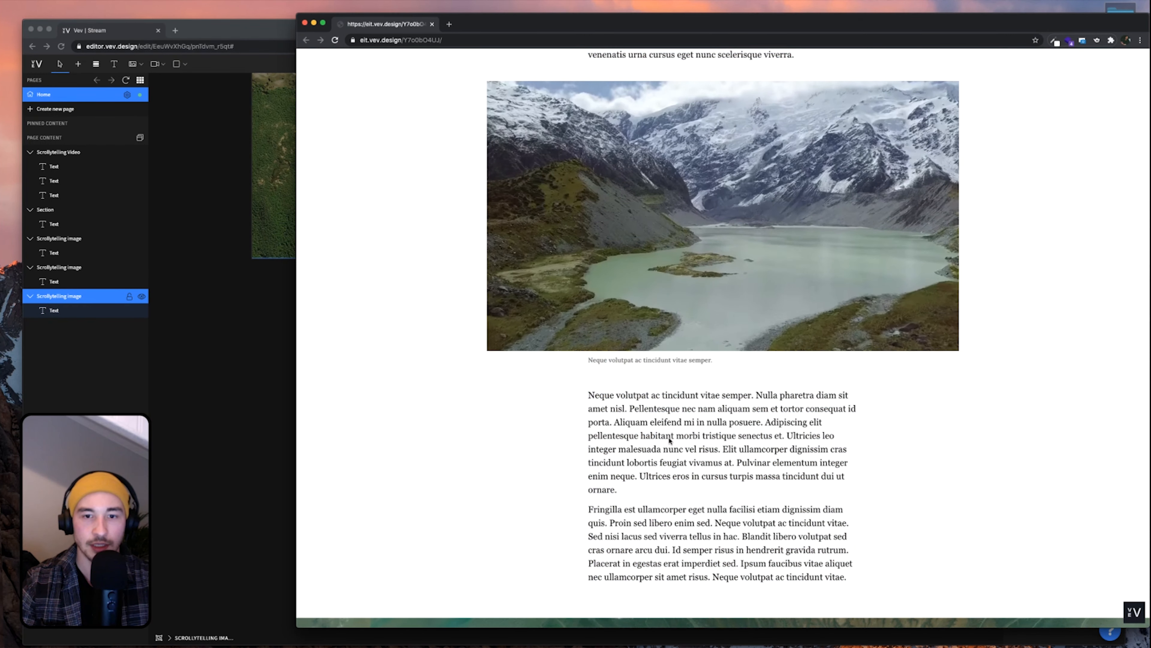
left_click(239, 393)
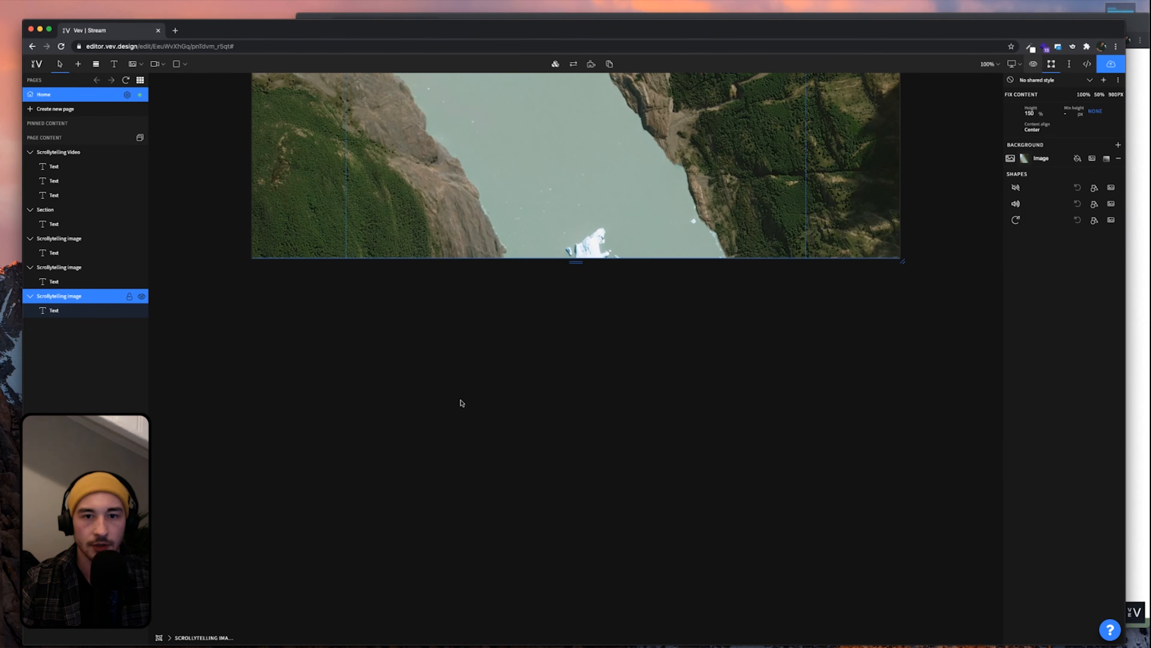
Copy the 'In 2020, we've seen climate change…' text section and paste it below the October glacier image
left_click(136, 210)
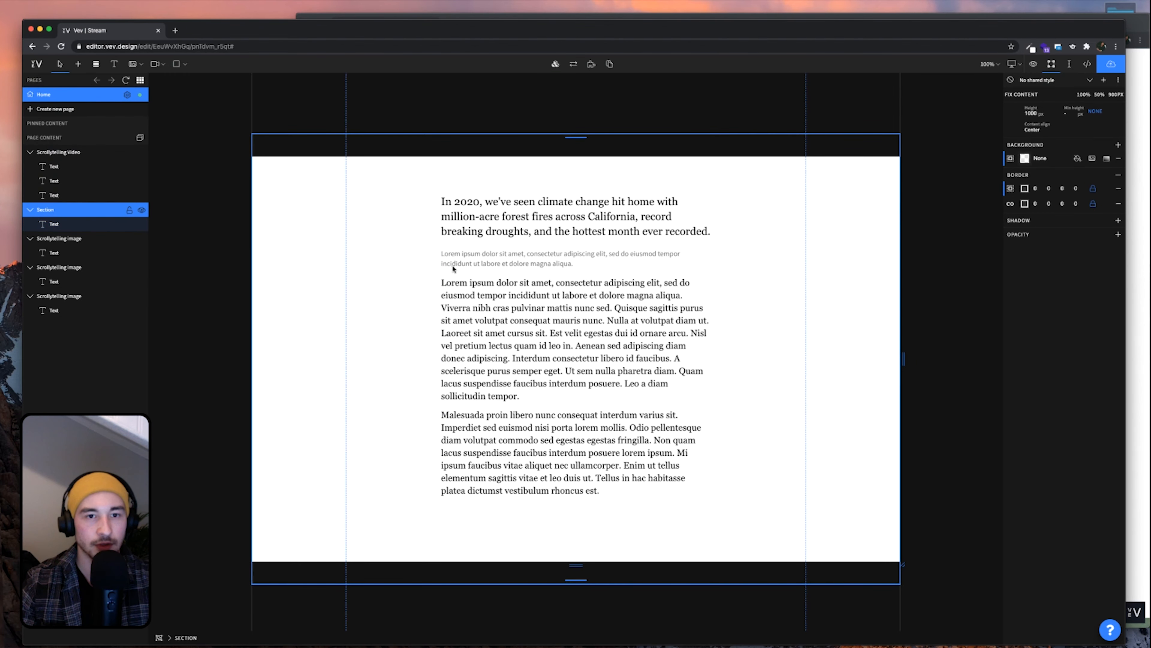
scroll(461, 291, "up", 1)
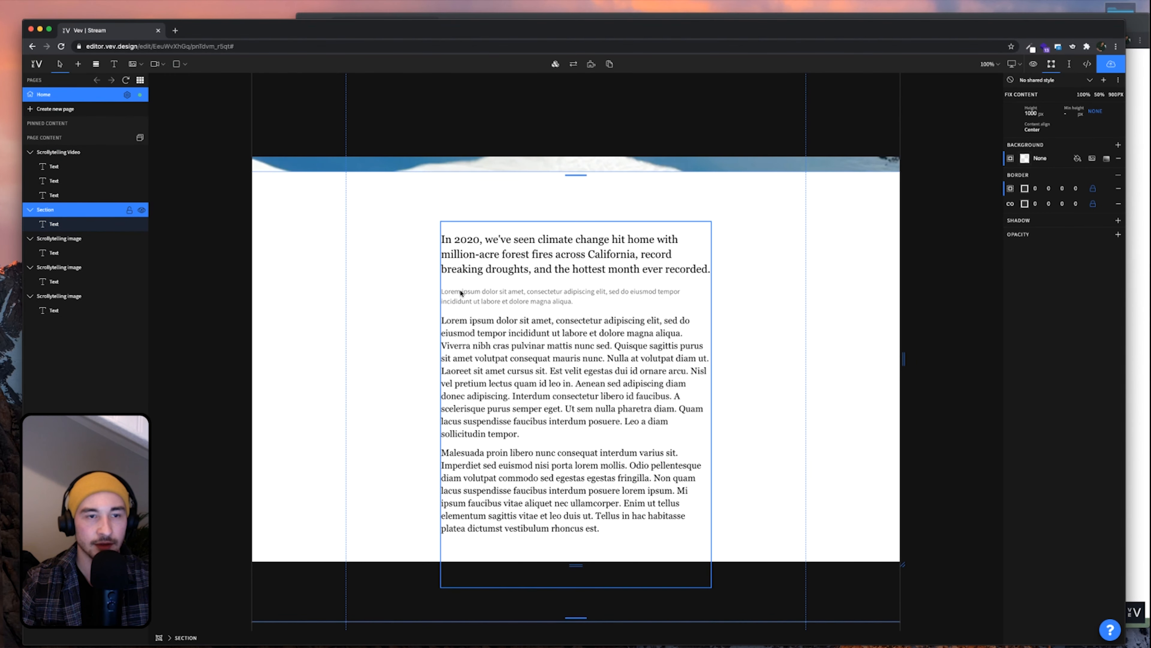
key("super+c")
scroll(461, 293, "down", 10)
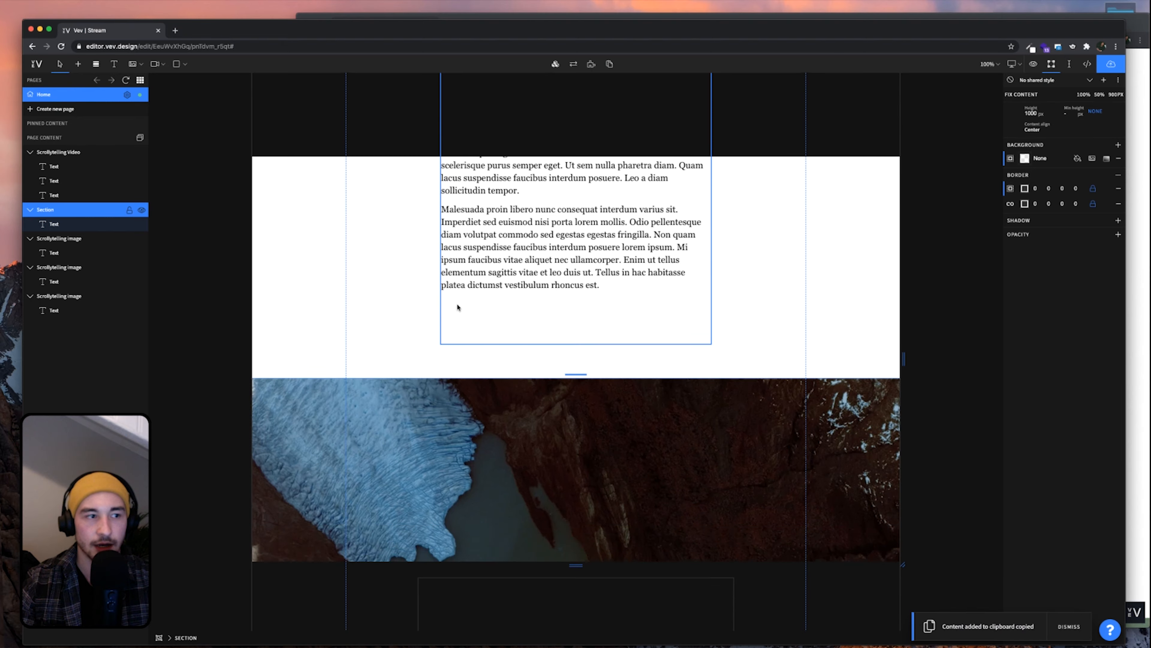
scroll(457, 307, "down", 10)
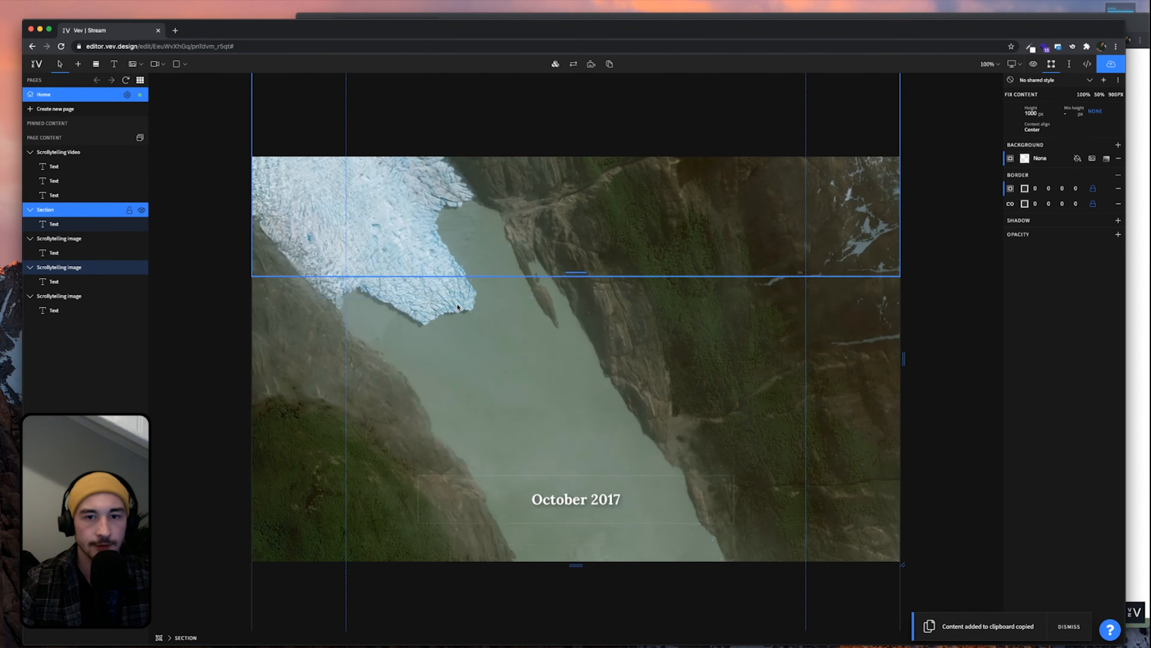
scroll(457, 304, "down", 2)
left_click(647, 344)
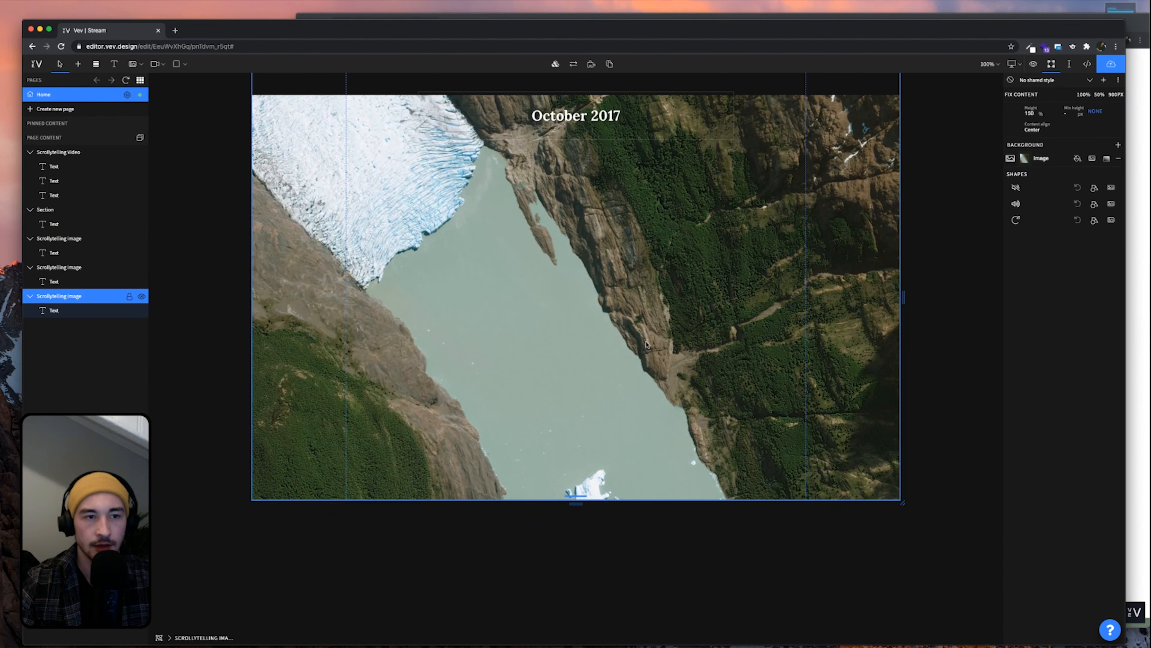
key("super+v")
scroll(649, 345, "down", 10)
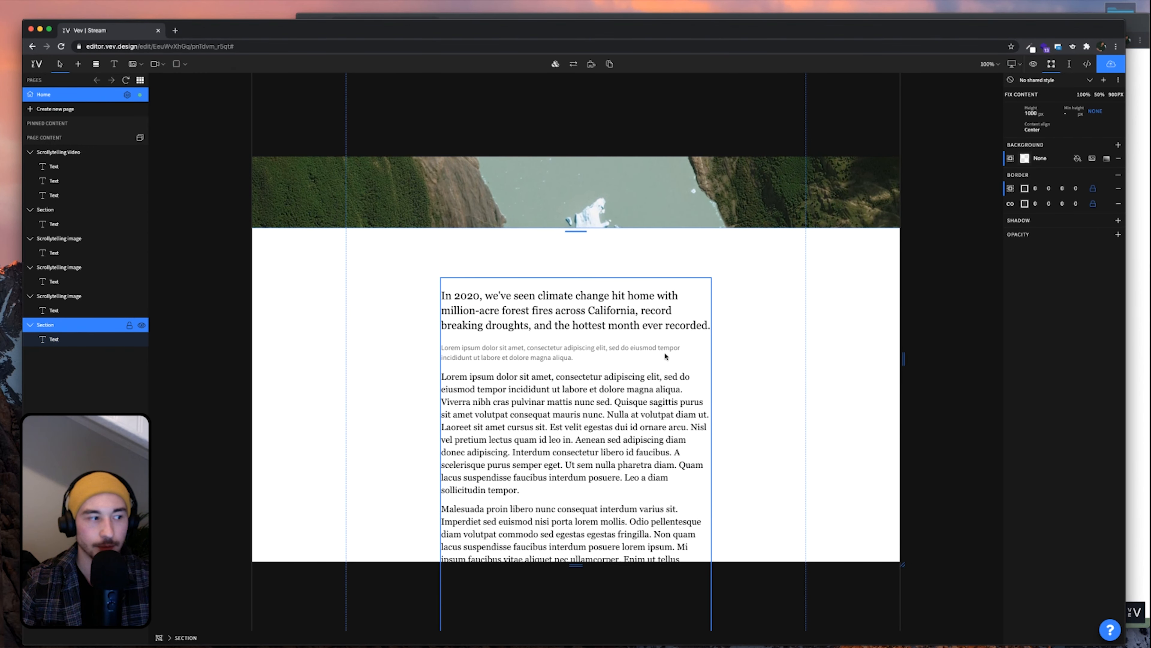
scroll(679, 366, "down", 5)
scroll(536, 274, "up", 2)
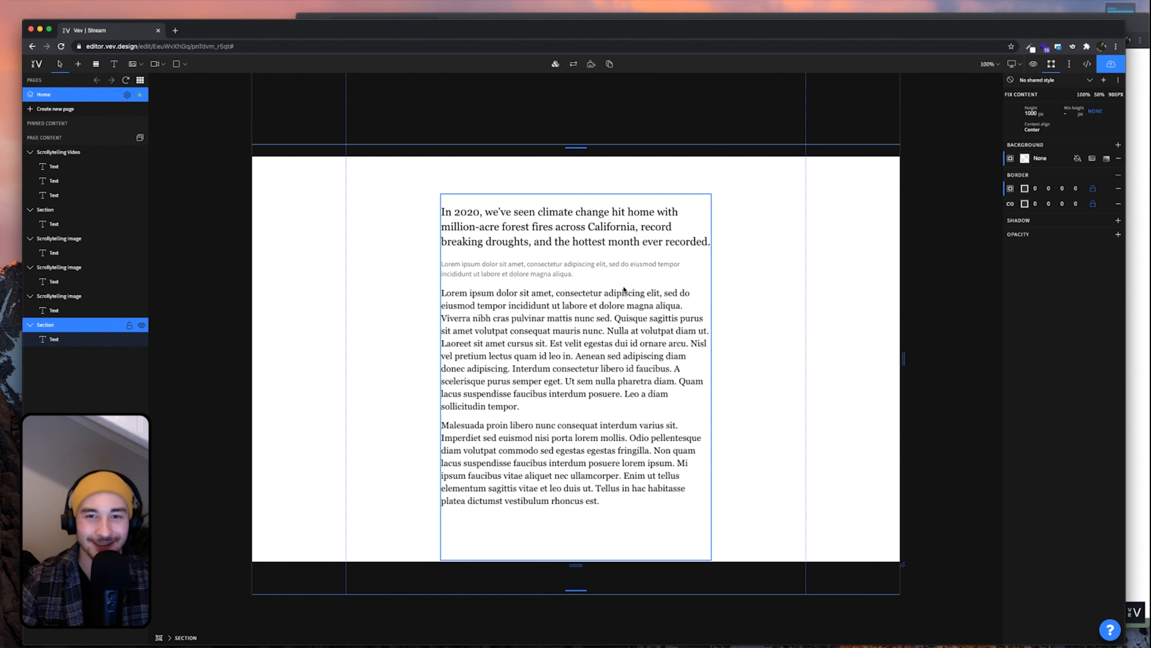
left_click(620, 293)
Delete the heading and small grey caption lines from the copied text block
left_click(620, 292)
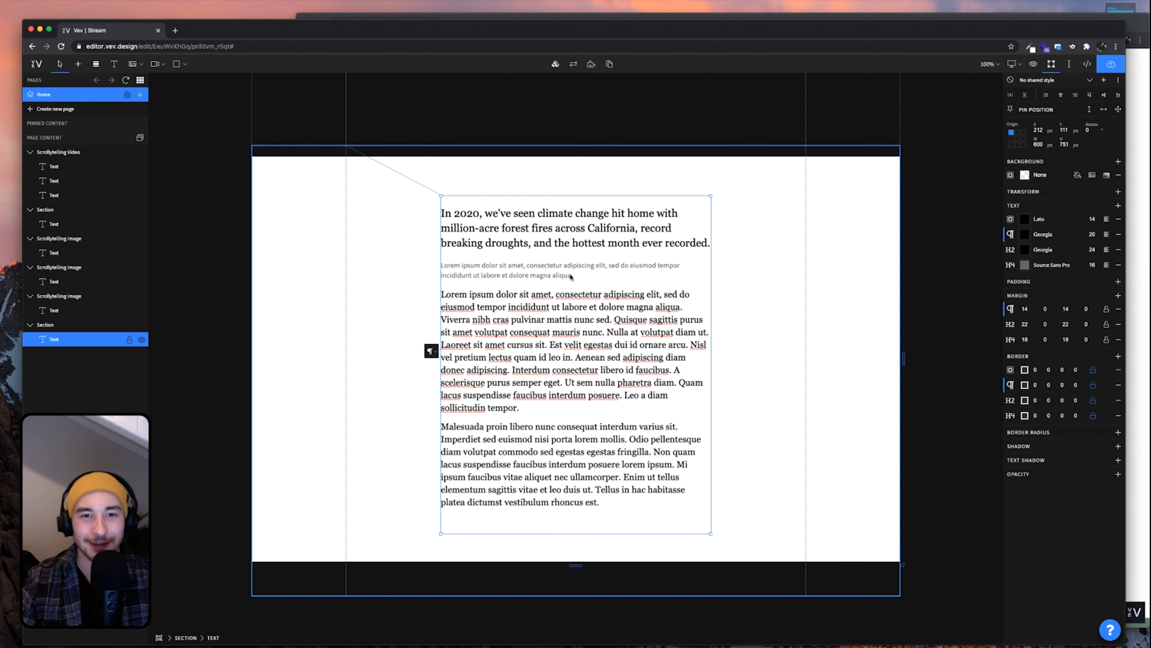
left_click_drag(573, 306, 441, 241)
key("BackSpace")
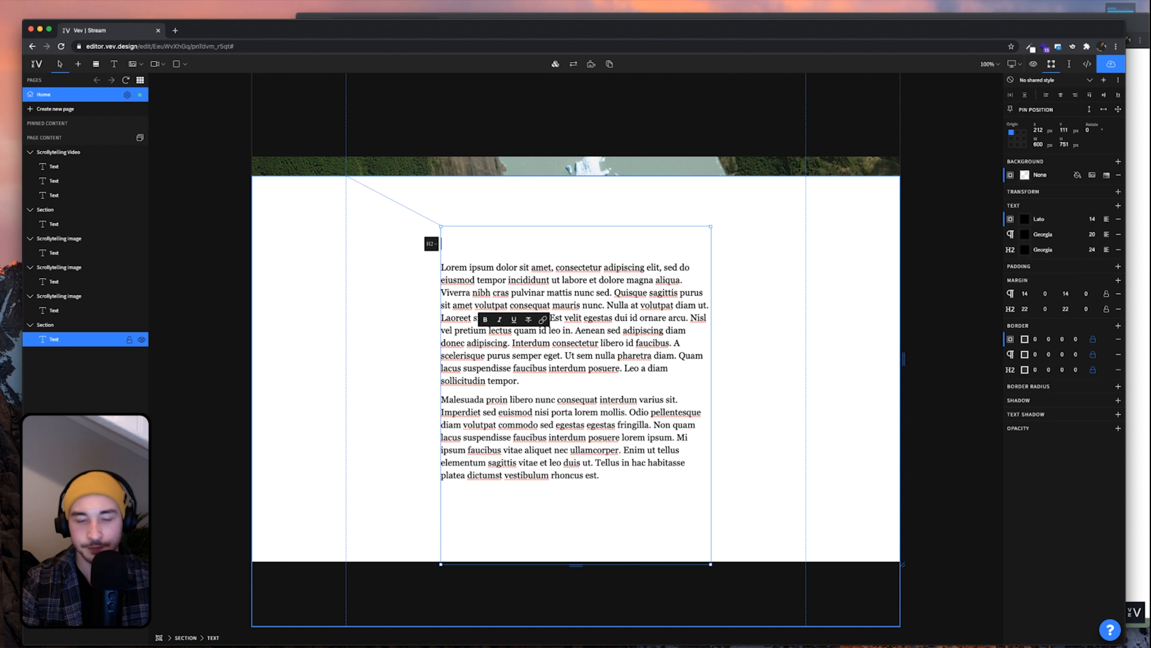
key("BackSpace")
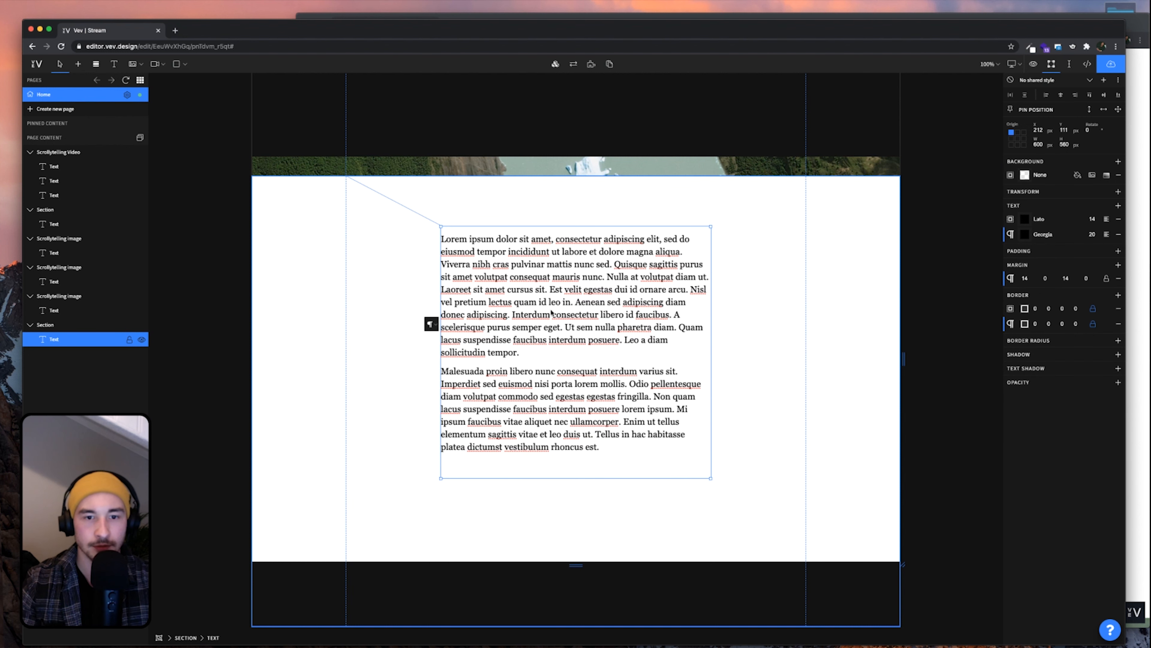
Delete the Malesuada paragraph, leaving only the Lorem ipsum paragraph
left_click(575, 362)
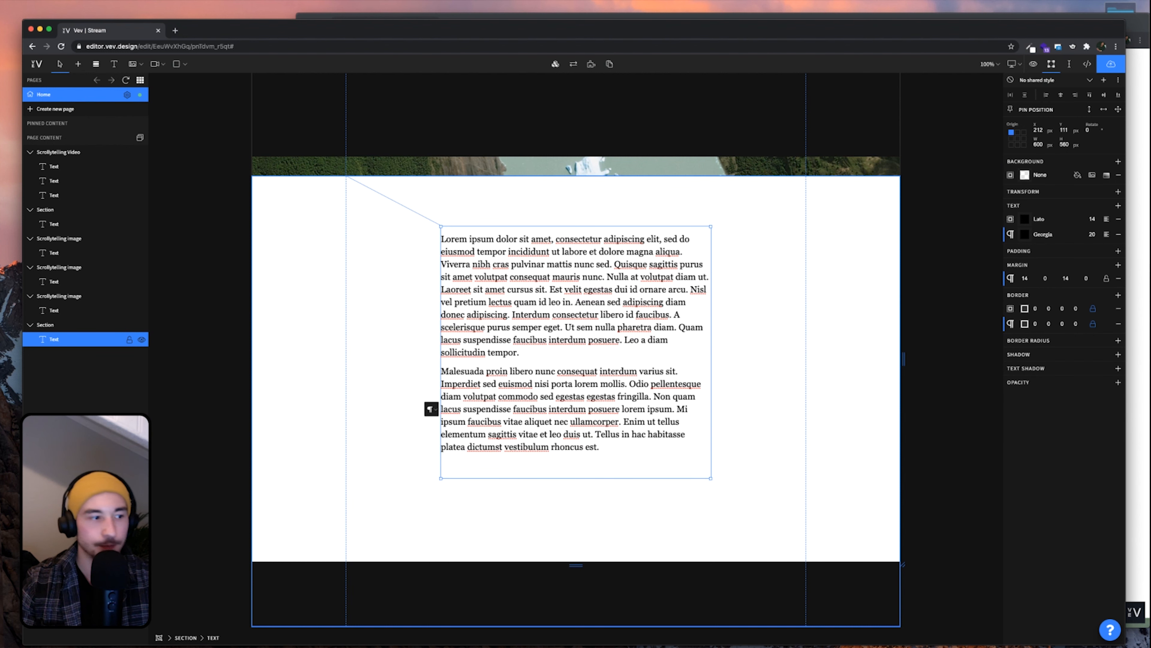
key("super+Tab")
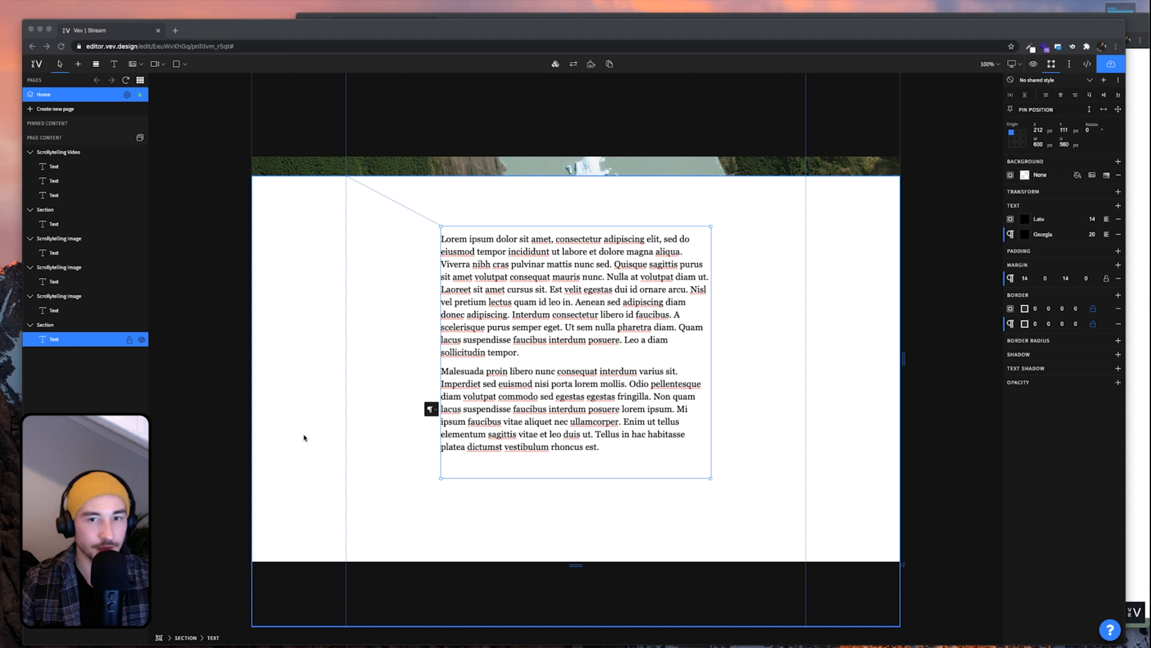
key("super+Tab")
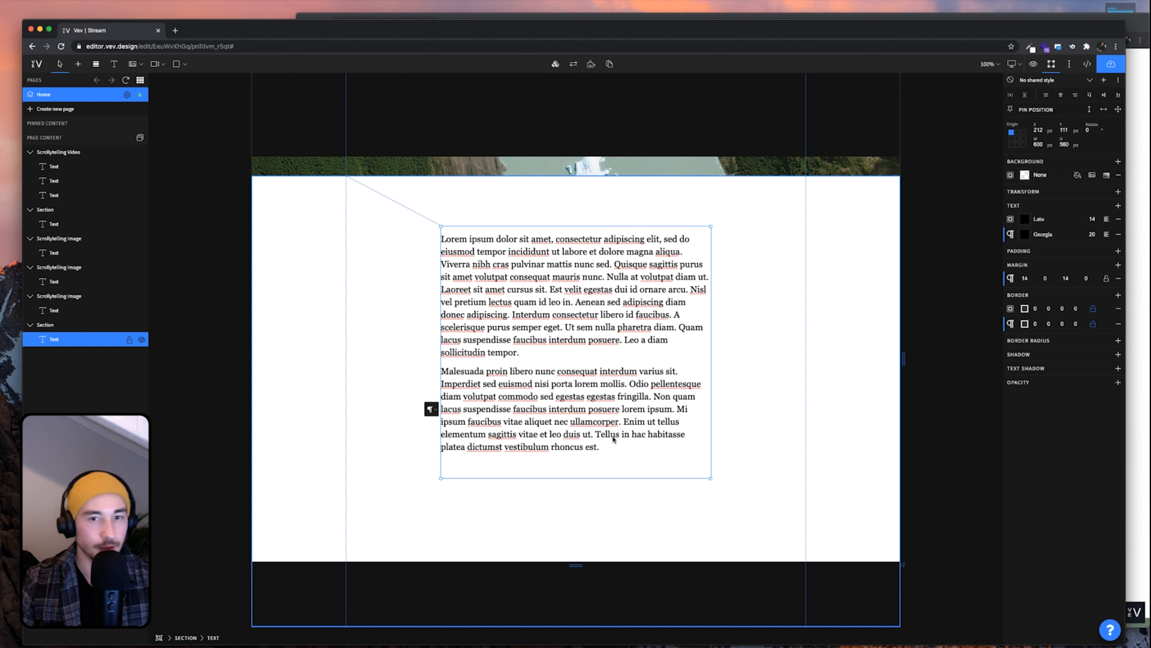
left_click_drag(611, 450, 442, 371)
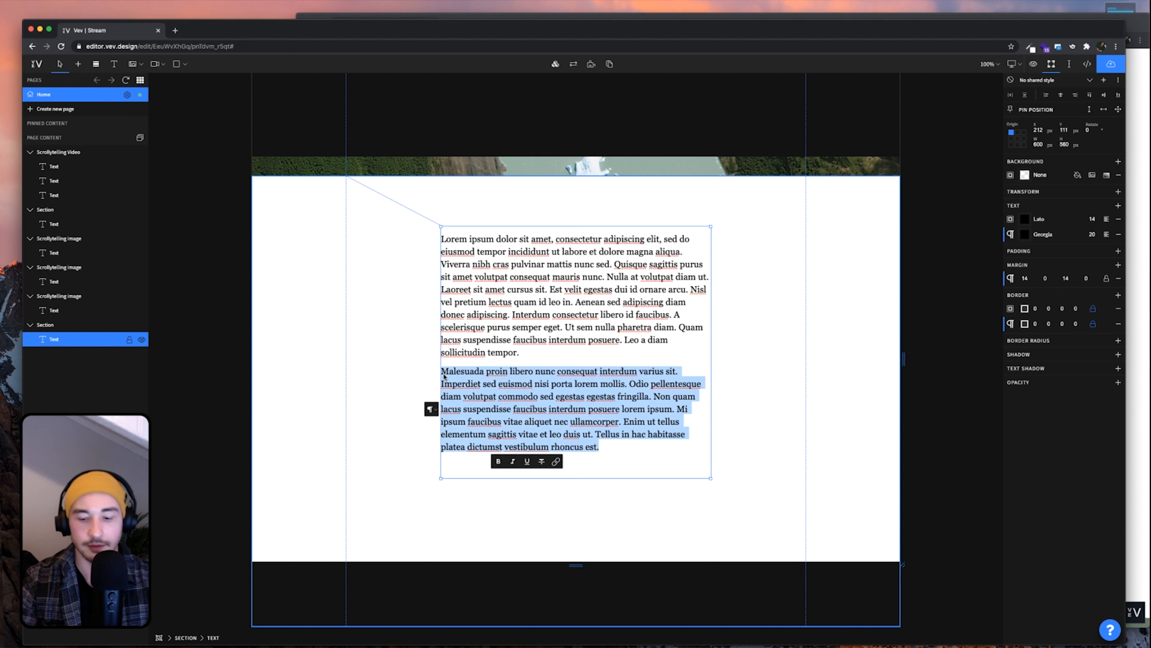
key("BackSpace")
key("BackSpace")
left_click(561, 446)
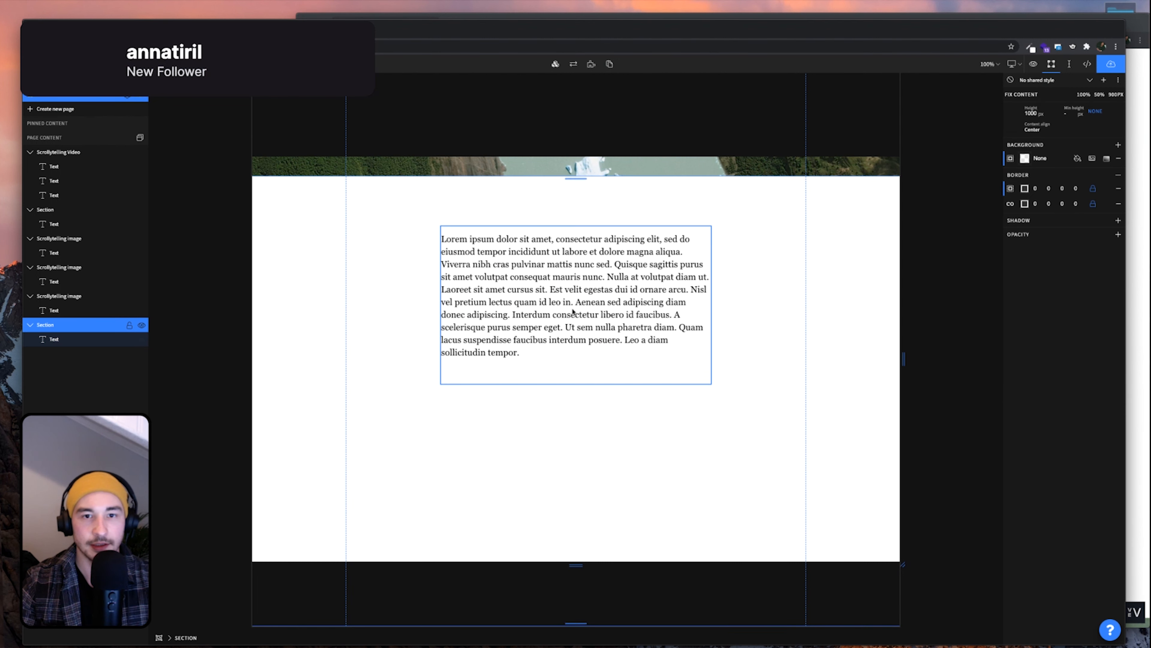
Drag the trimmed text box upward toward the top of its section
left_click(573, 313)
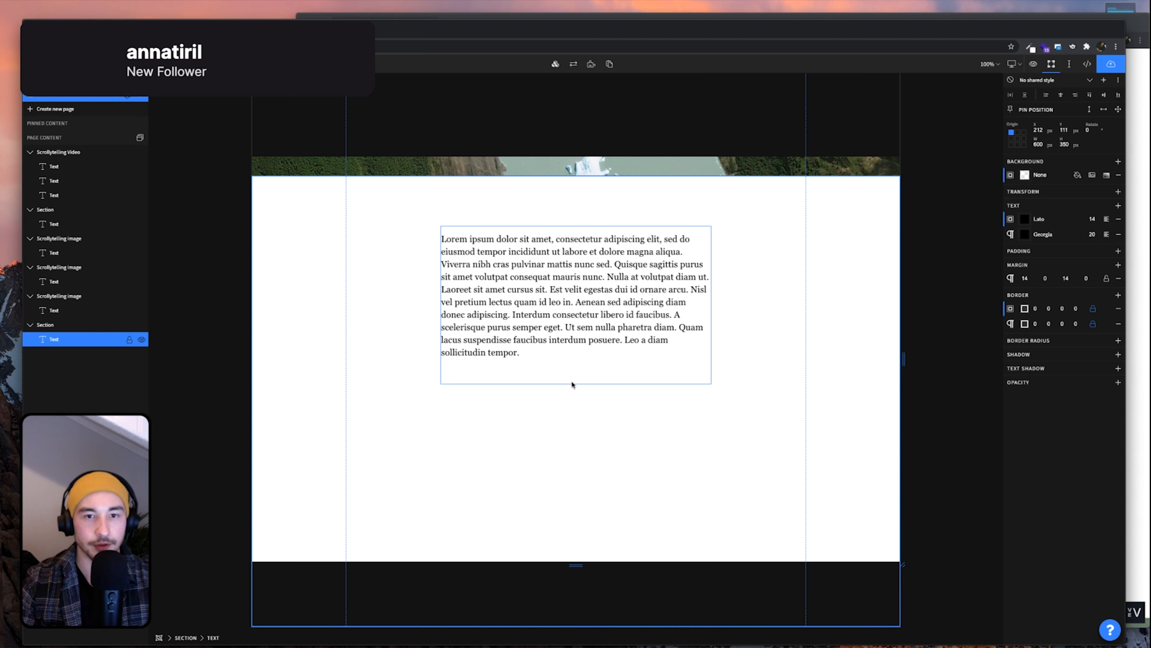
left_click(617, 412)
left_click_drag(586, 327, 585, 302)
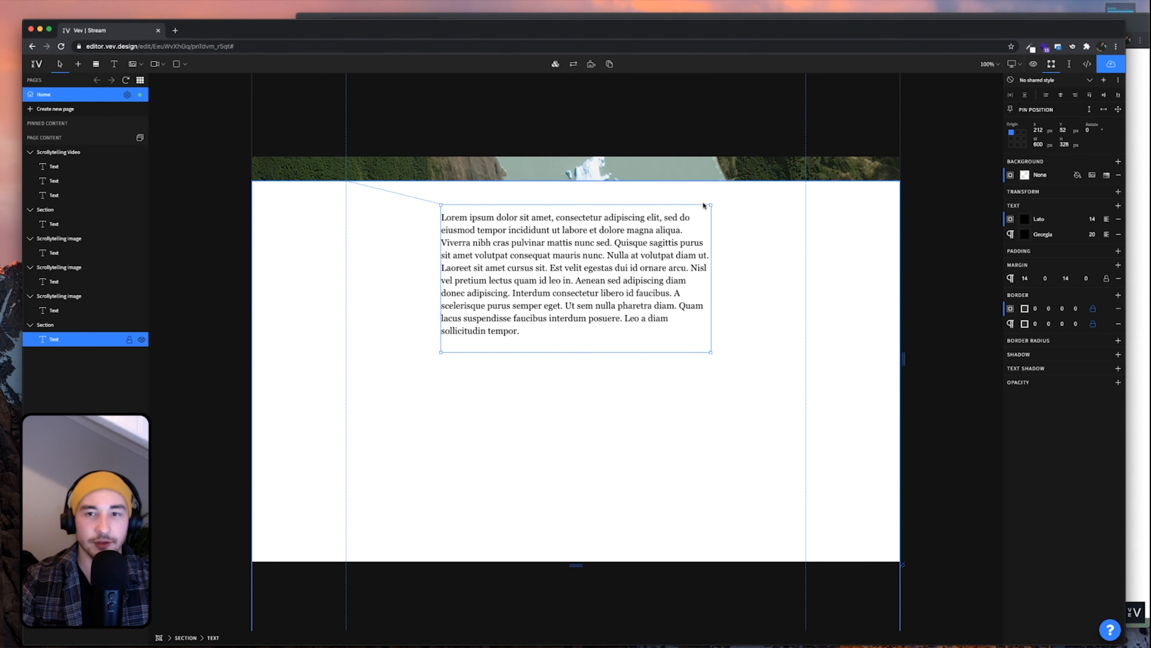
scroll(718, 186, "up", 2)
Pin the paragraph text box at Y 30 and set its top margin to 0
left_click(720, 190)
left_click(636, 304)
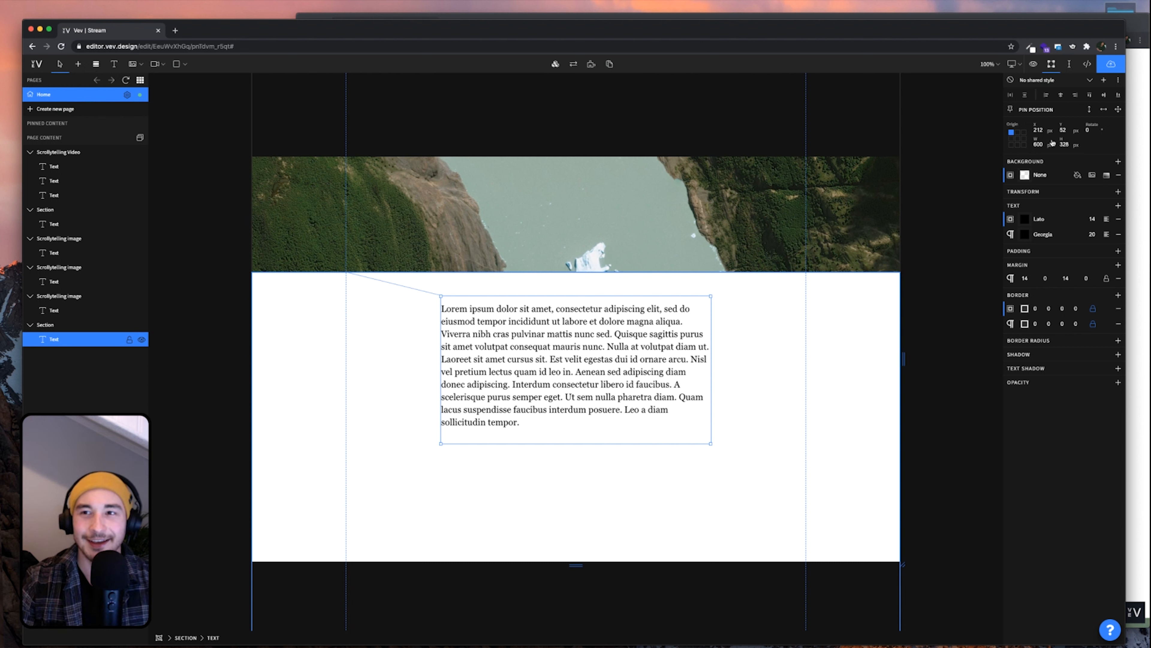
left_click(1065, 132)
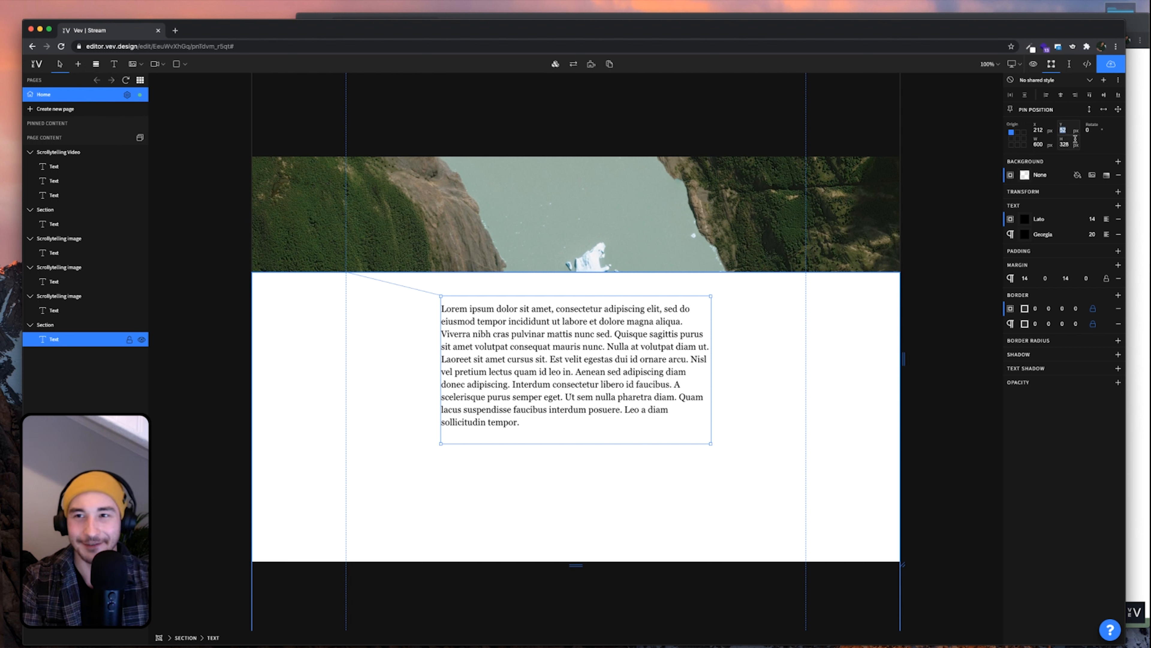
type("30")
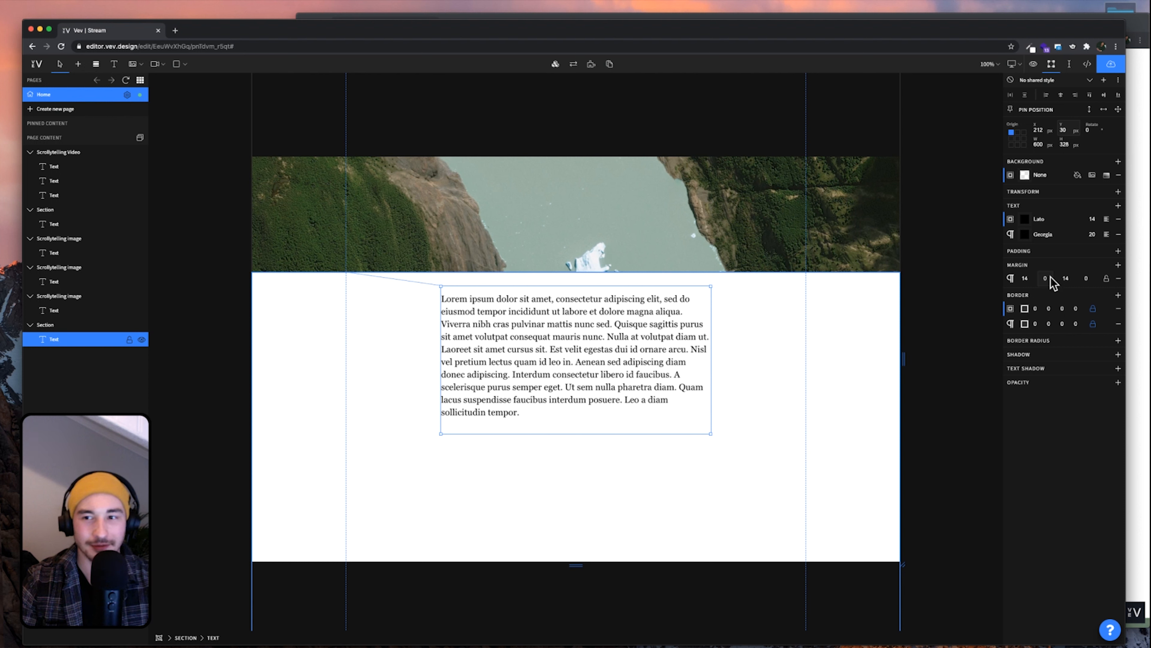
type("0")
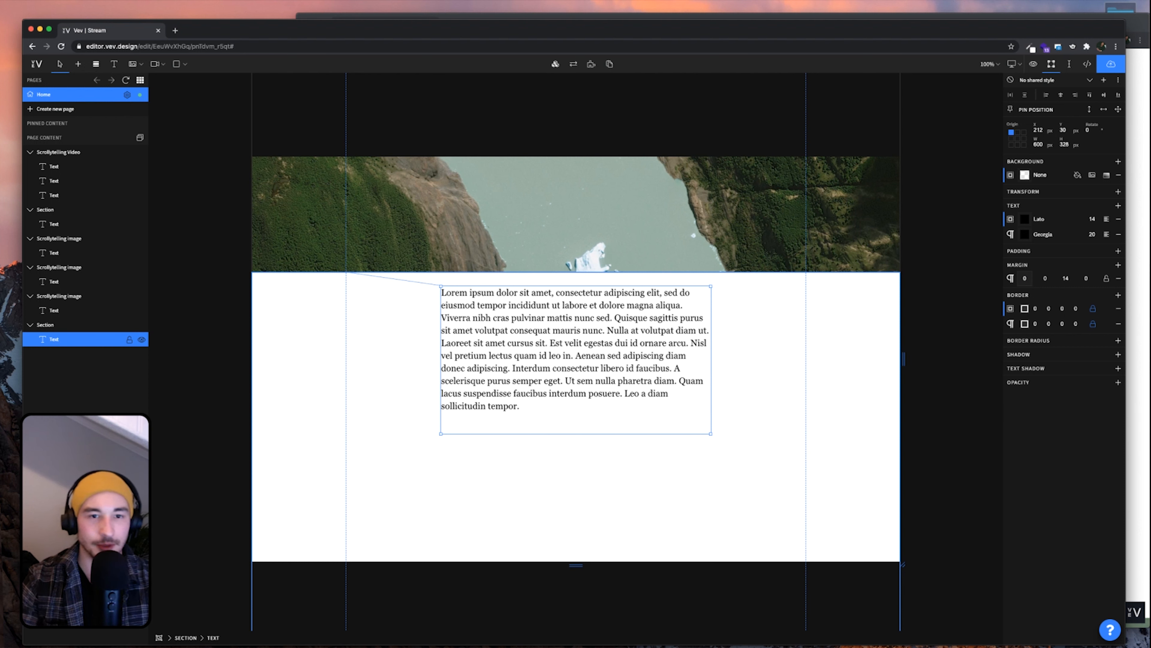
left_click(757, 367)
left_click(673, 403)
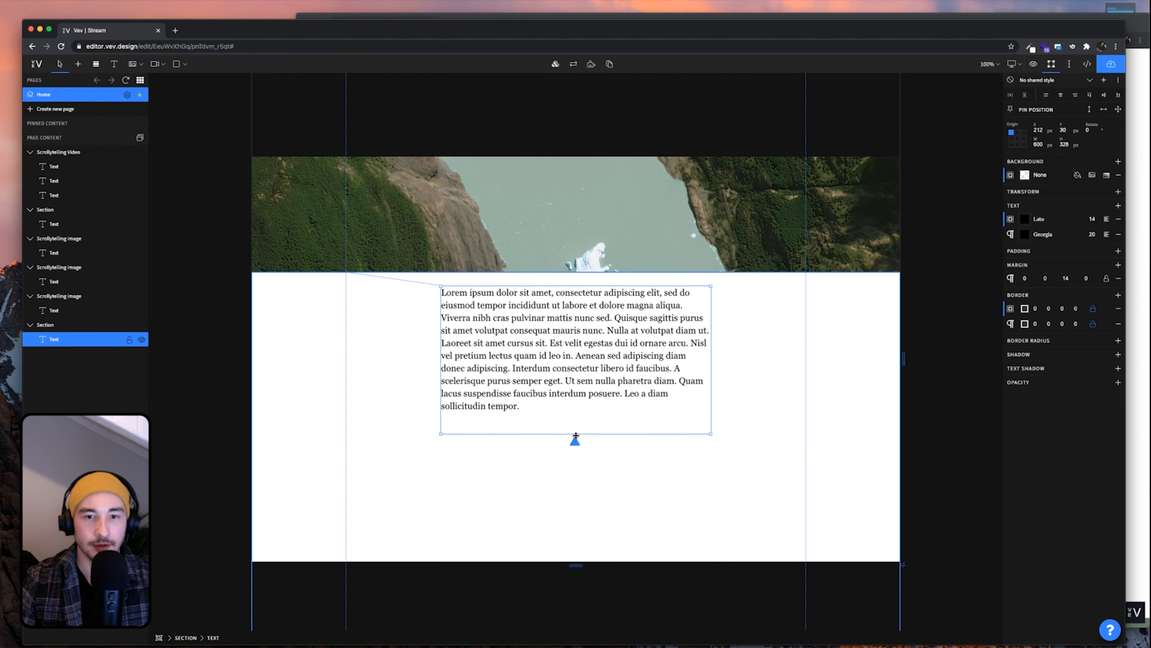
left_click(649, 474)
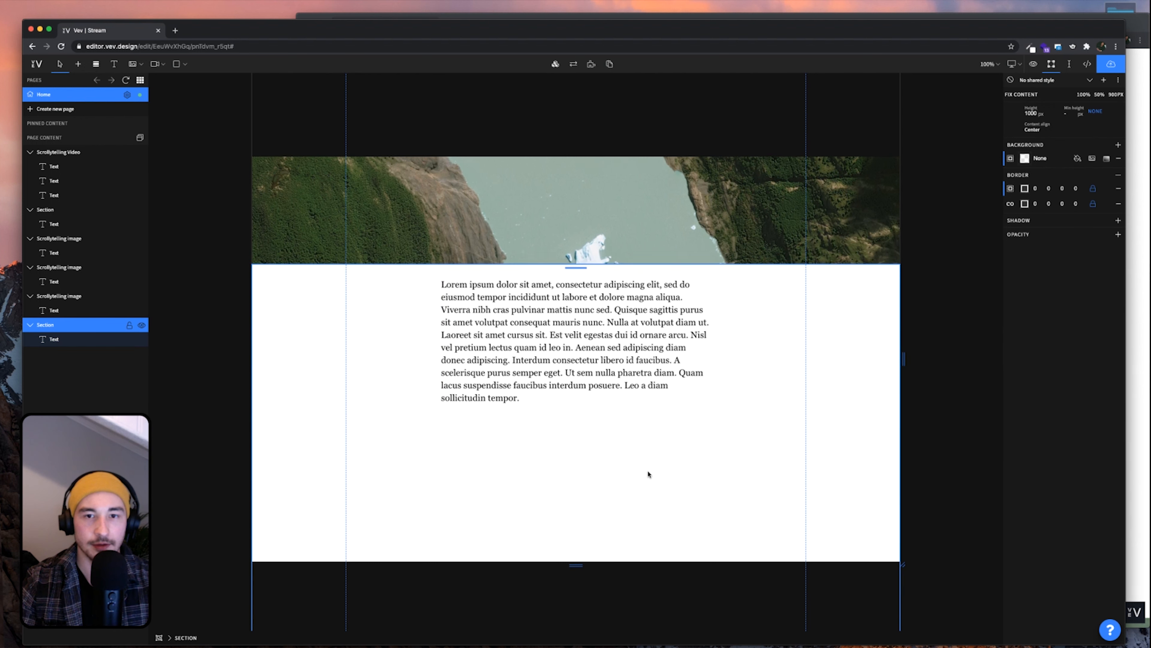
Compare the spacing against the published page, then return to the editor
left_click(1136, 400)
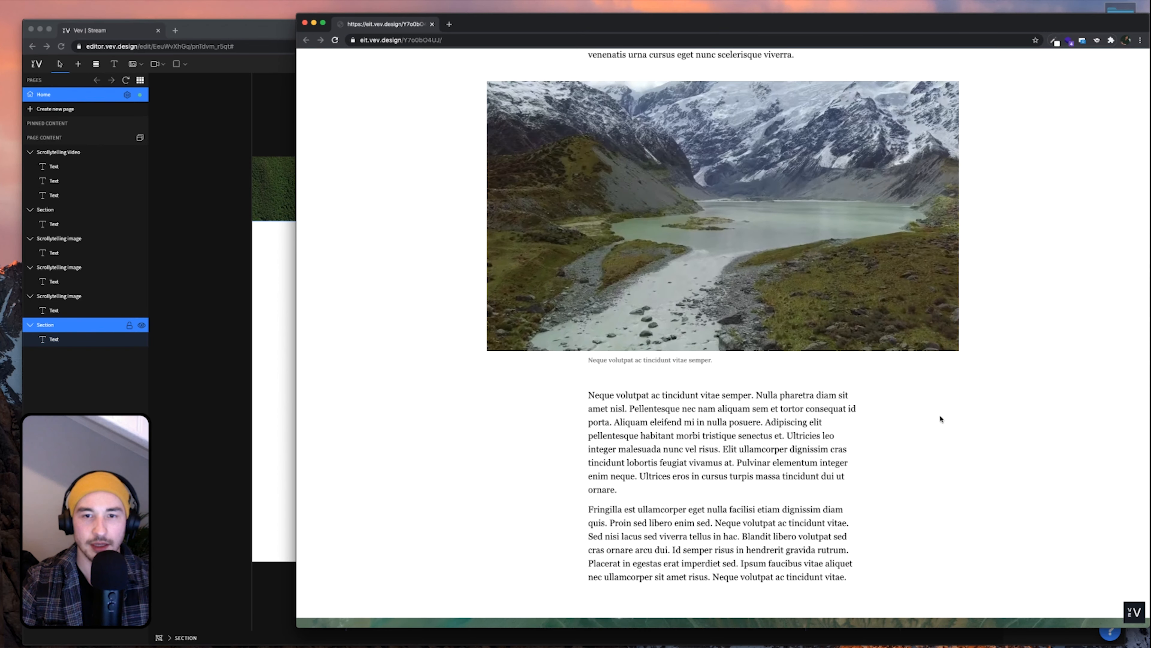
scroll(685, 310, "up", 1)
left_click(281, 342)
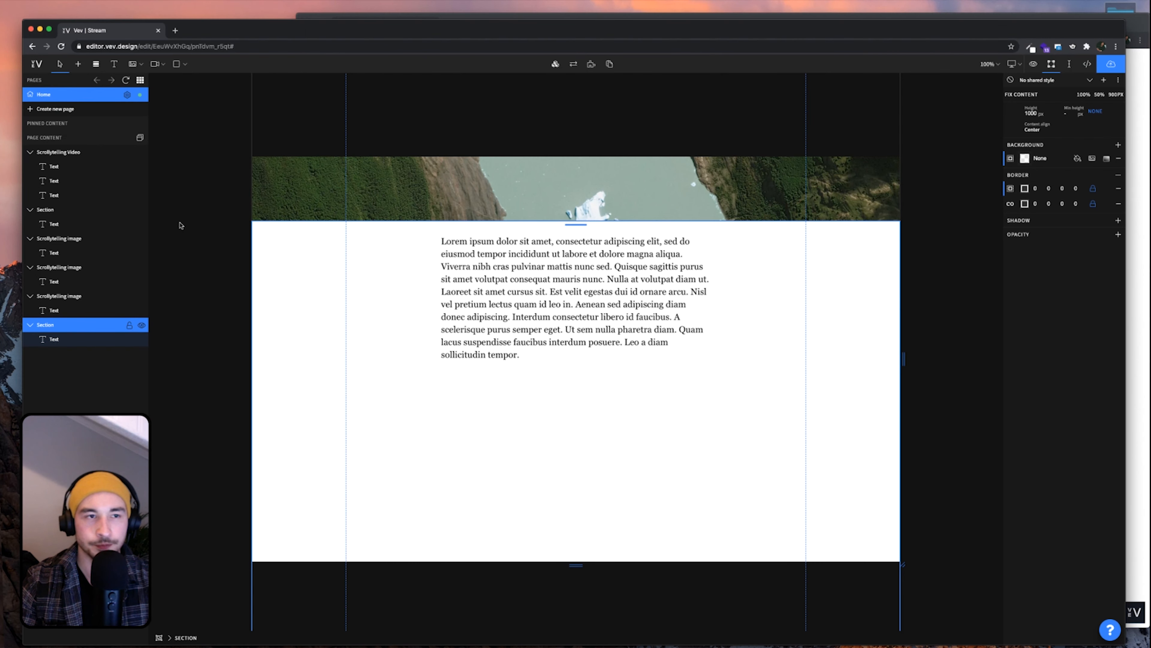
Add a Video element drawn just below the body paragraph
left_click(78, 63)
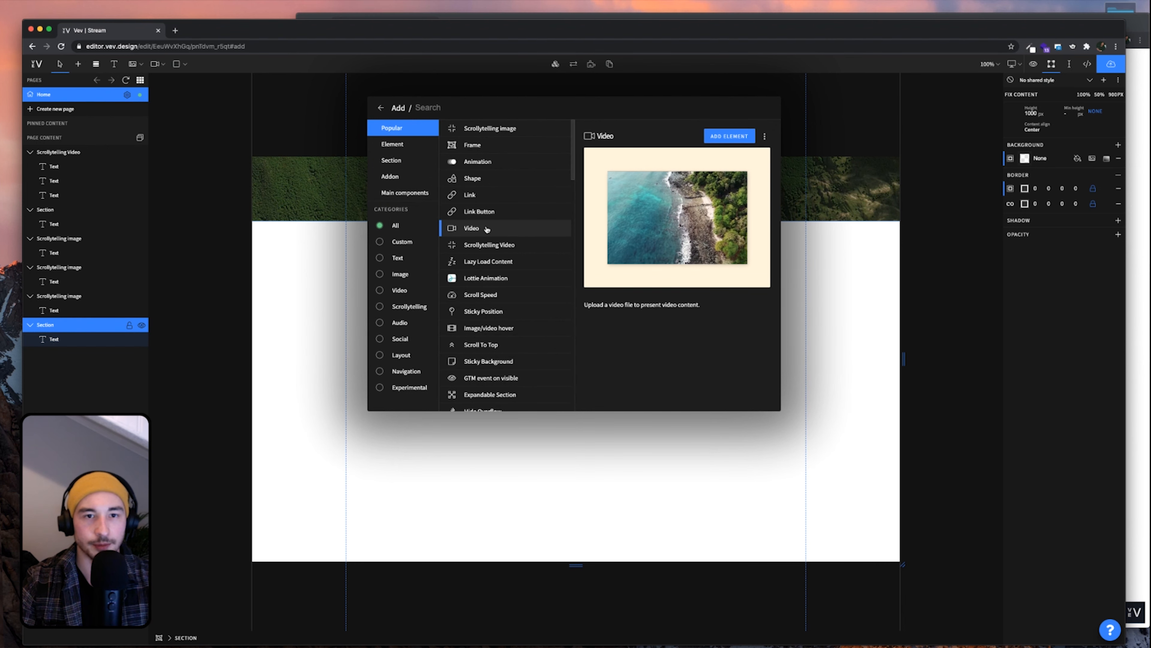
left_click(471, 228)
left_click_drag(408, 375, 756, 532)
scroll(609, 480, "down", 2)
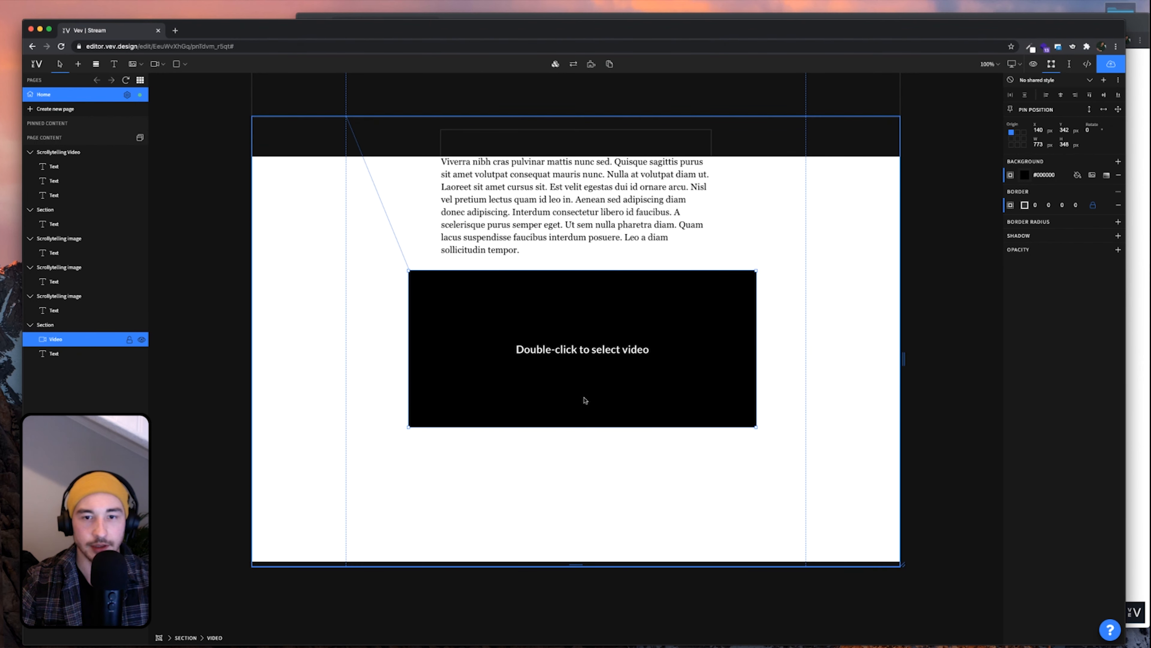
Upload Midline_1.mp4 from Finder into the Videos library
double_click(589, 381)
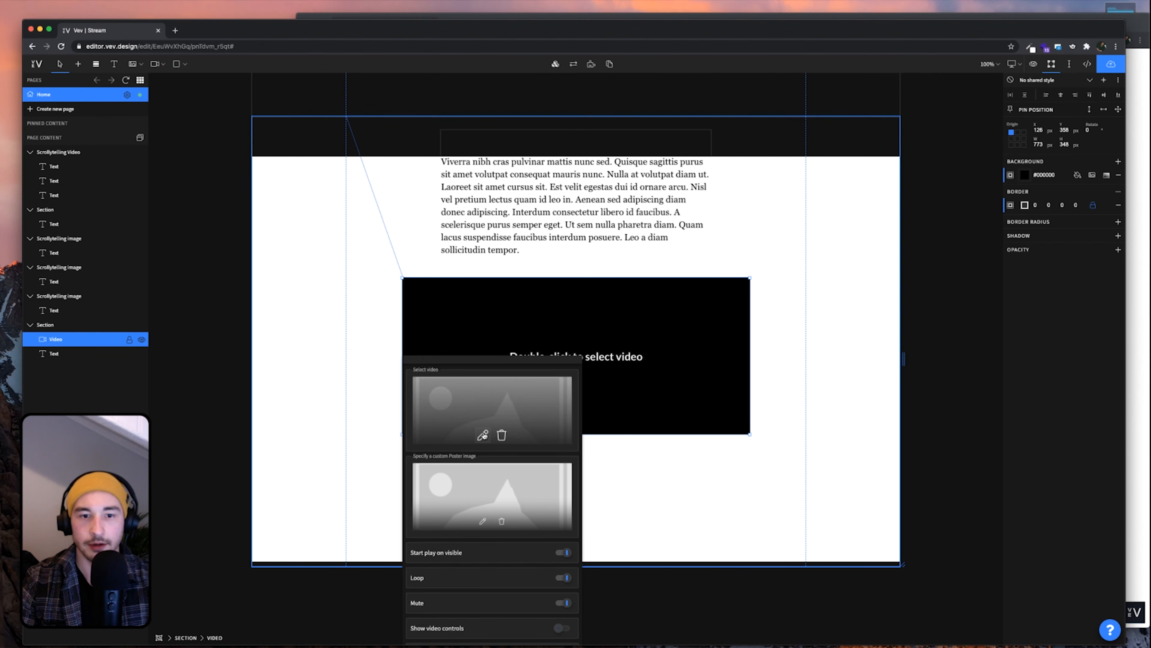
left_click(497, 421)
double_click(1119, 10)
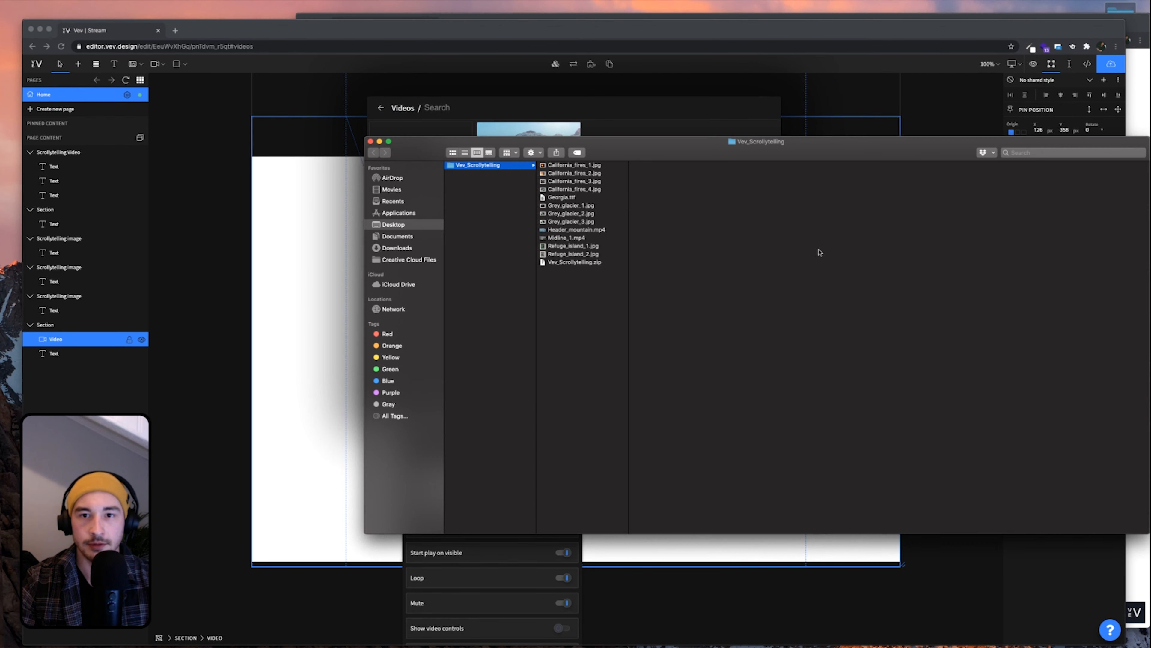
left_click(555, 237)
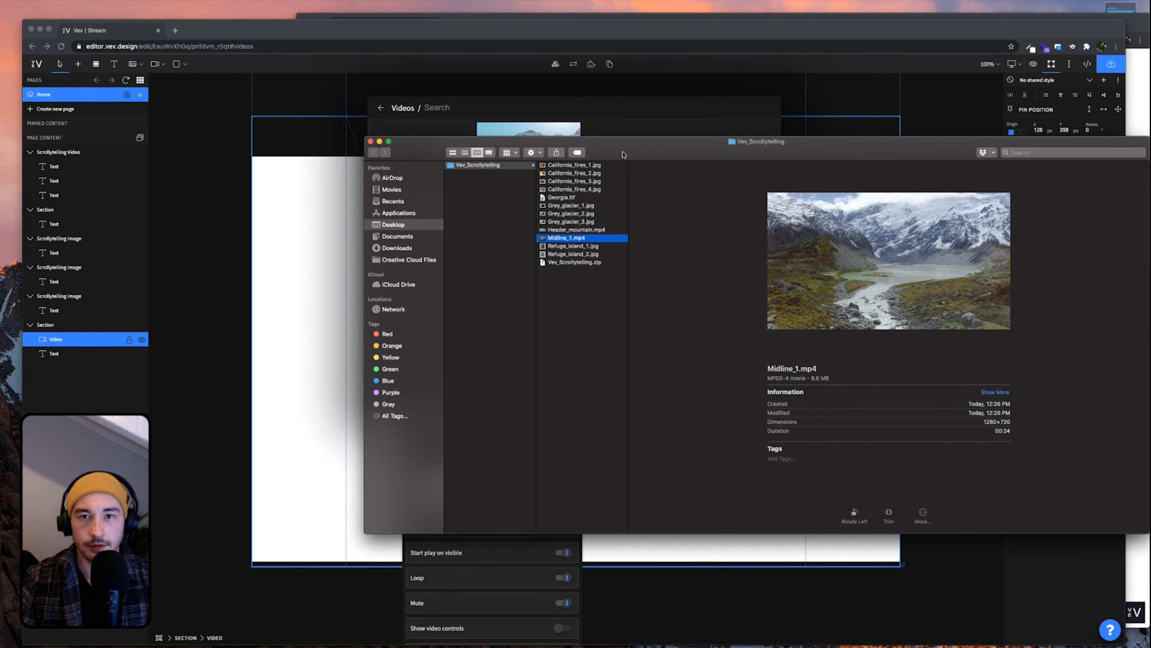
left_click_drag(624, 153, 788, 78)
left_click_drag(747, 169, 497, 271)
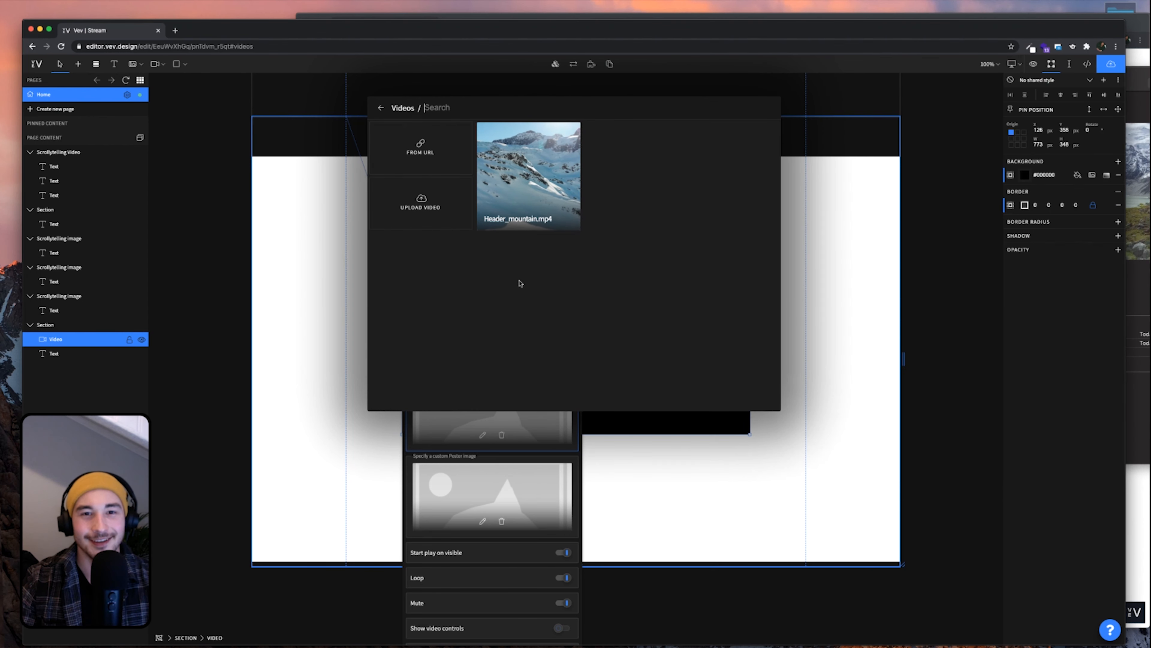
left_click_drag(667, 34, 624, 32)
left_click(1001, 106)
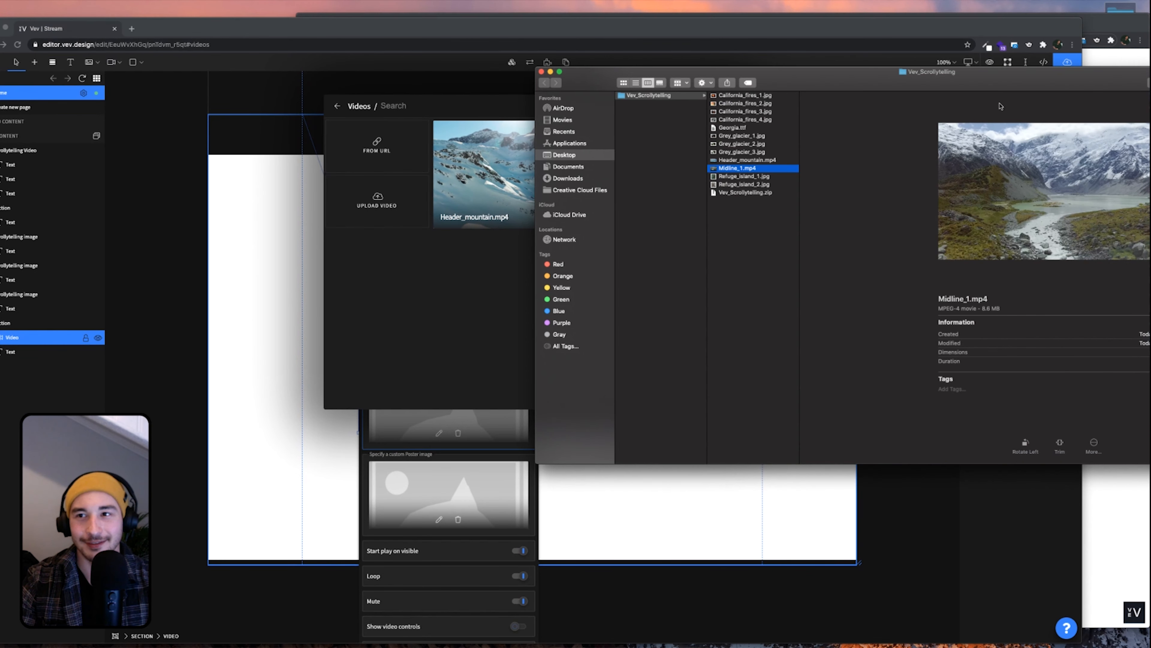
left_click_drag(748, 168, 489, 195)
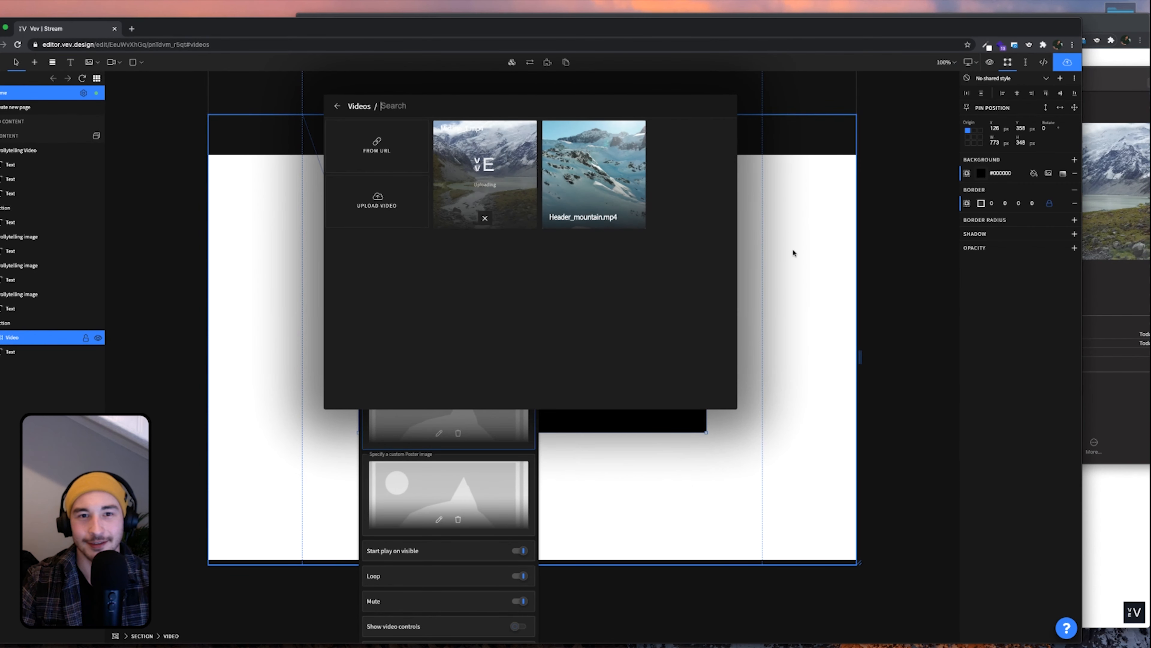
left_click(1111, 85)
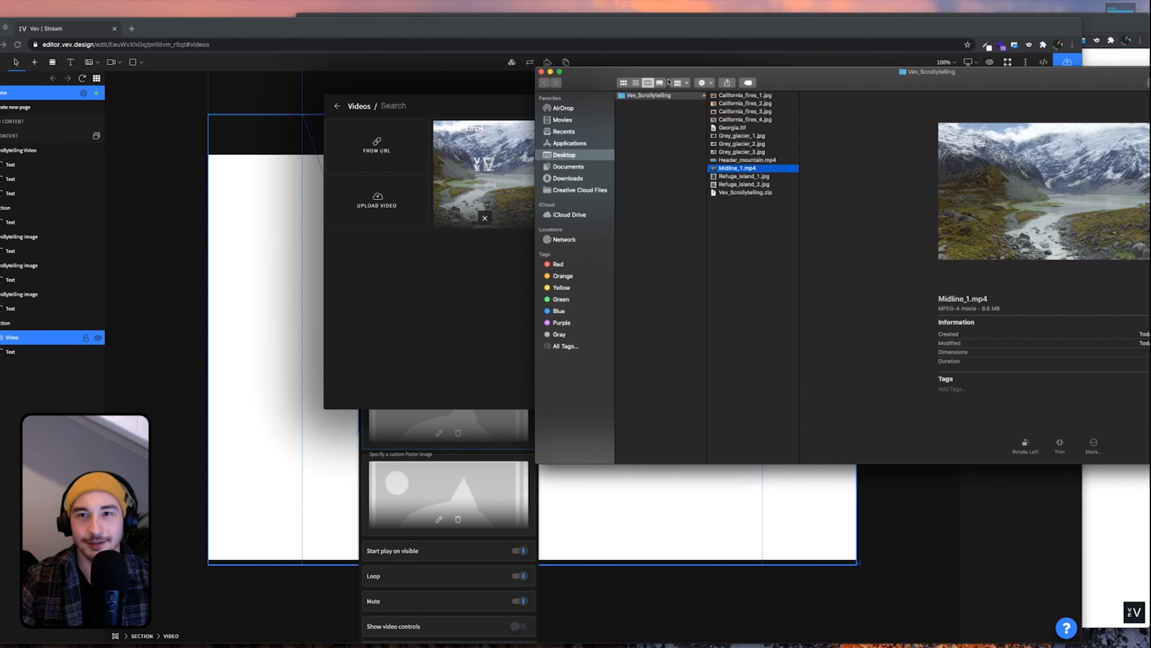
left_click(542, 72)
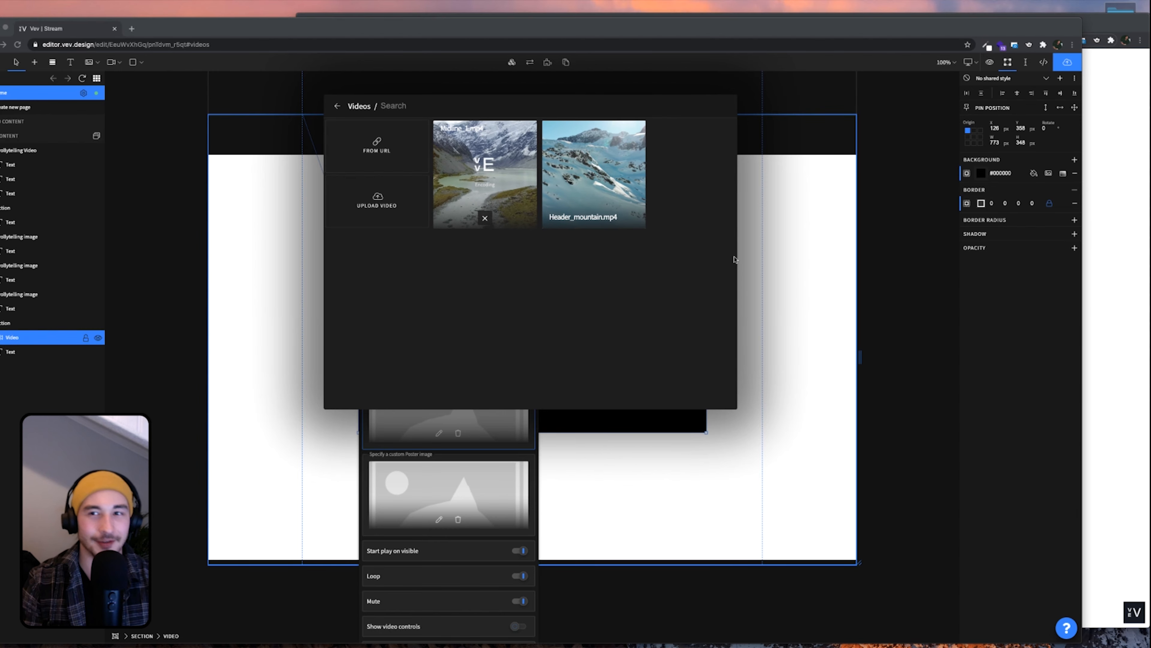
Close the video library and settings, then bring up the published reference page
left_click(1123, 310)
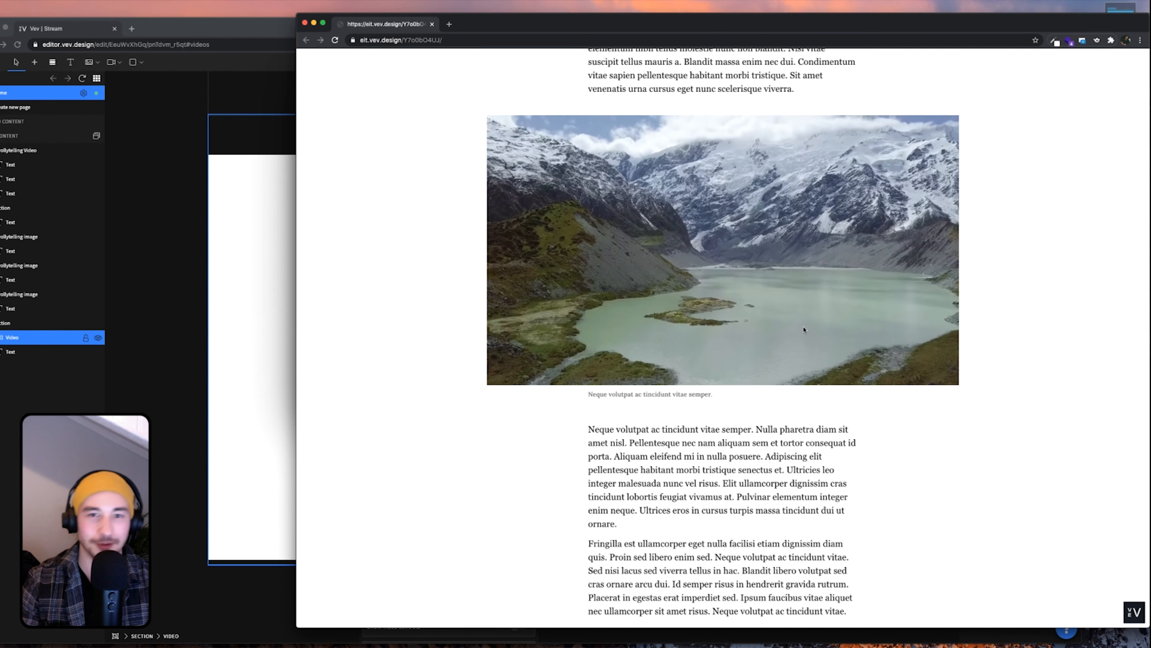
left_click(241, 364)
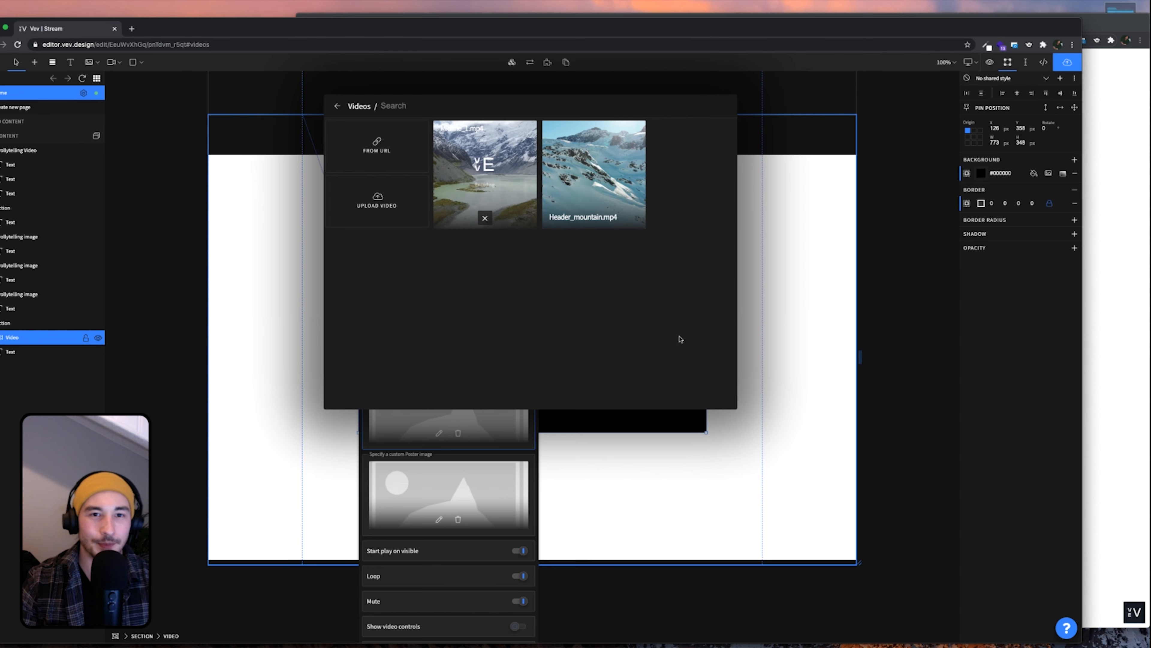
left_click(788, 228)
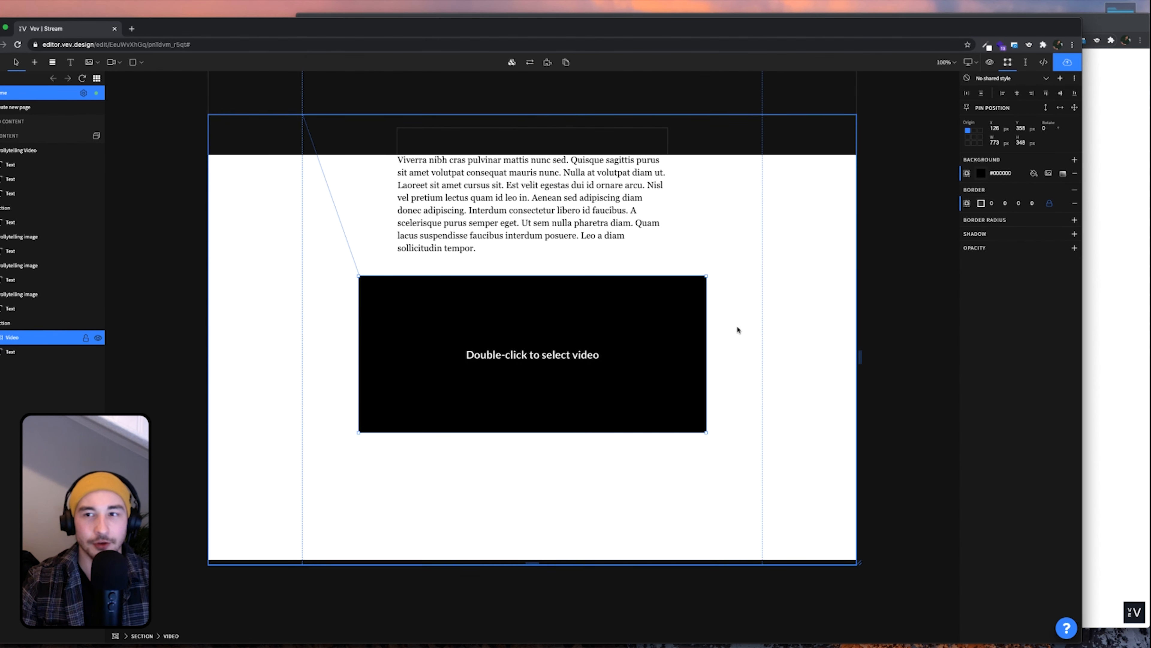
left_click(1142, 157)
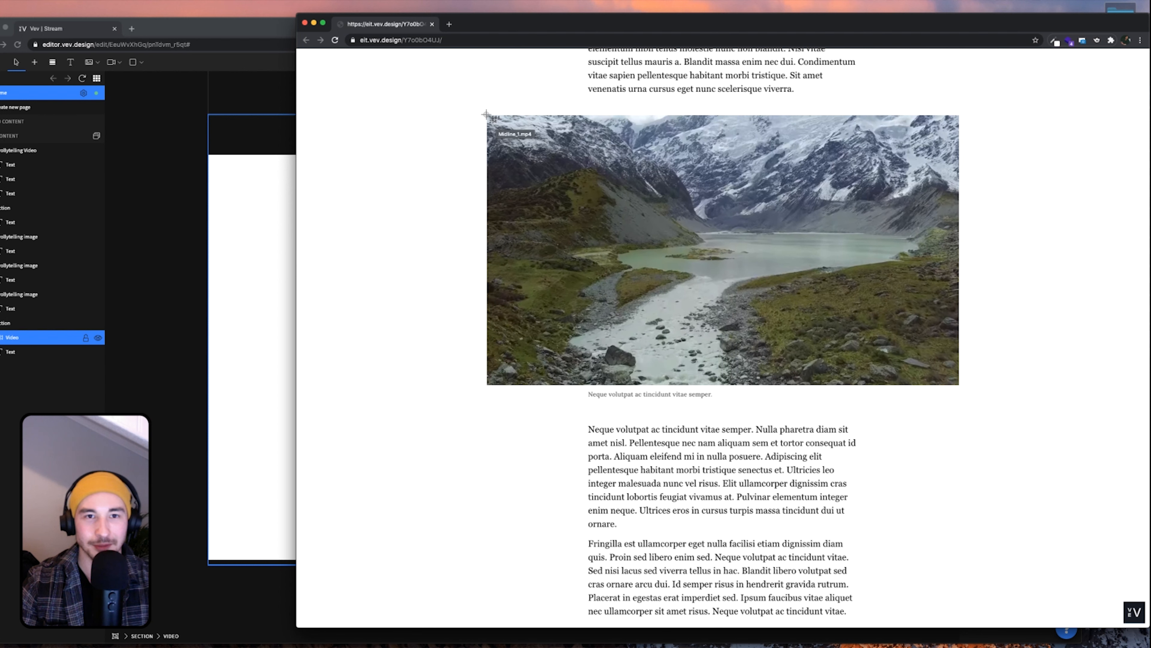
Measure the published glacier video at about 1053×602 and return to the editor
left_click_drag(917, 373, 958, 385)
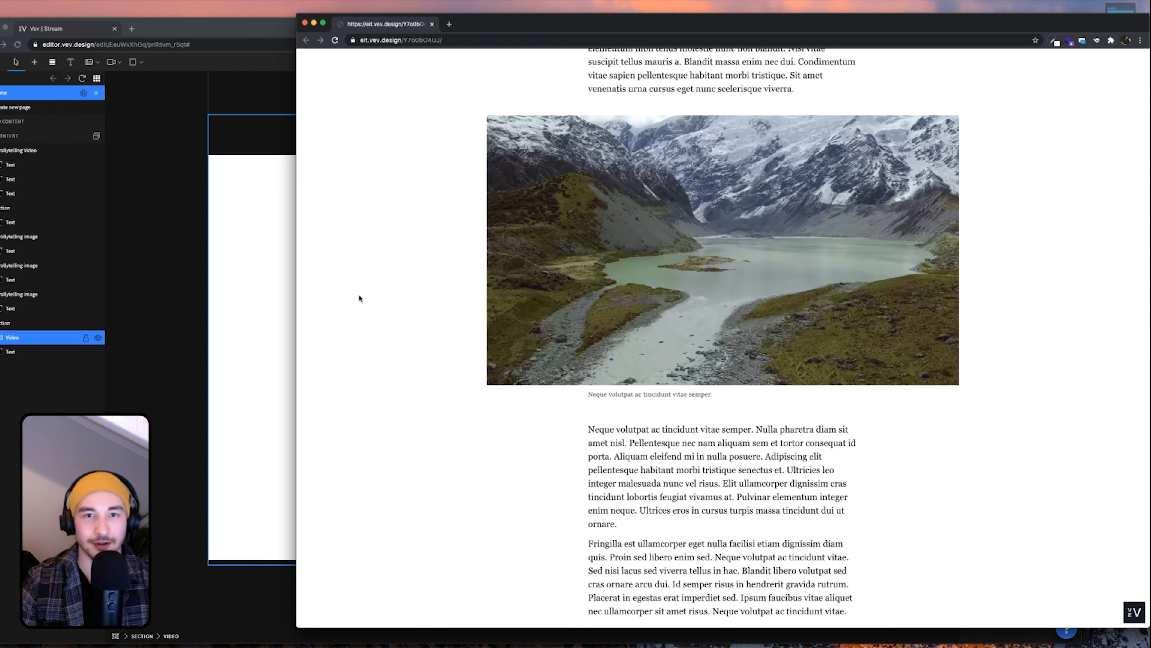
left_click(216, 307)
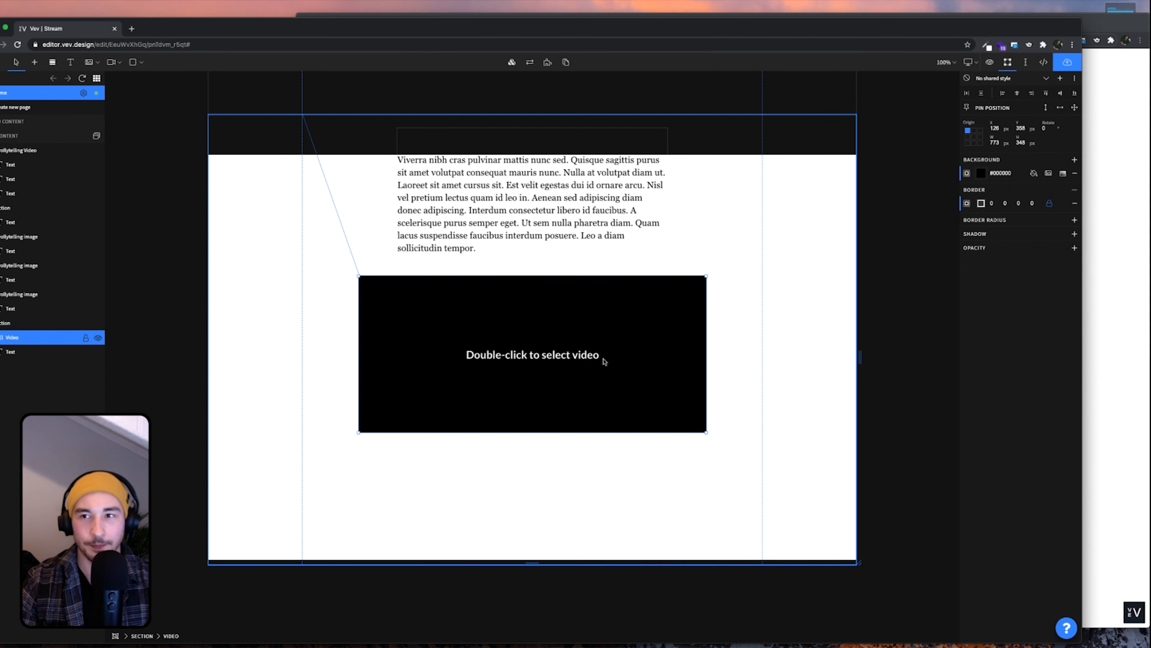
Resize the video block to 1050 × 600 px and centre it horizontally in the section
left_click(999, 142)
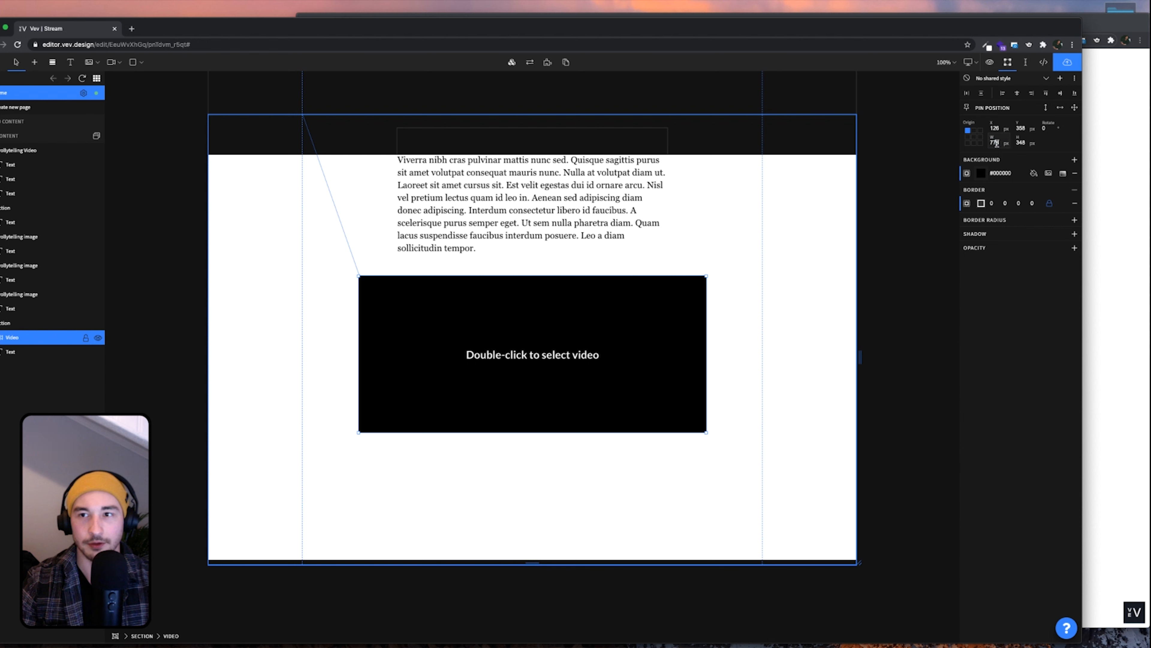
type("1050")
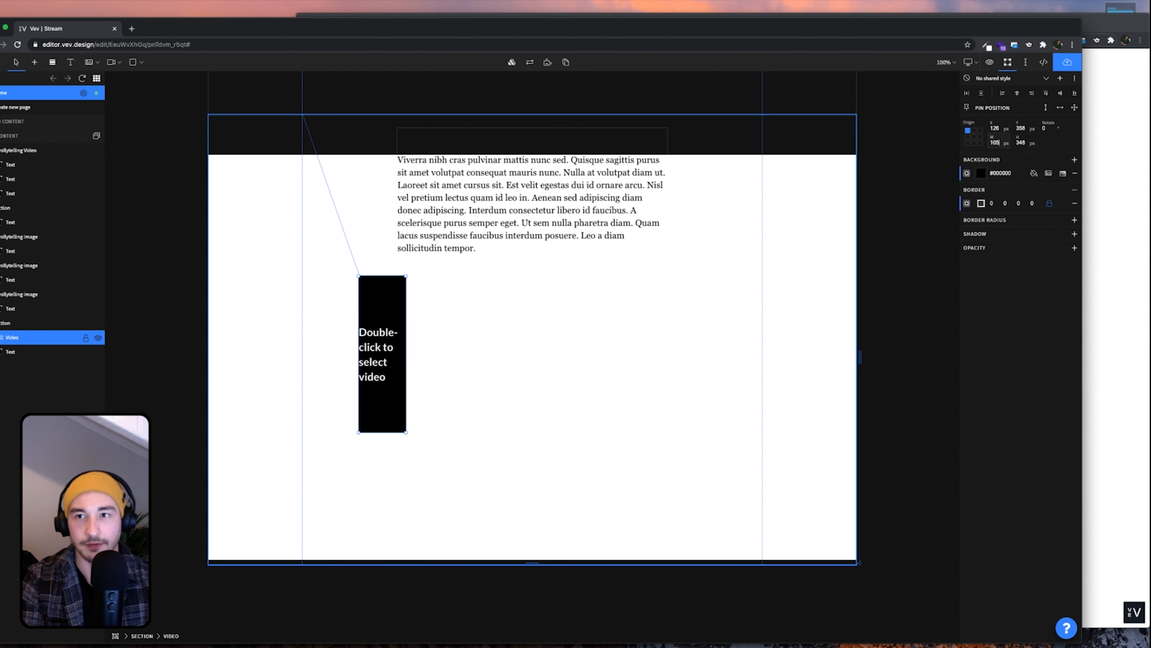
key("Tab")
type("600")
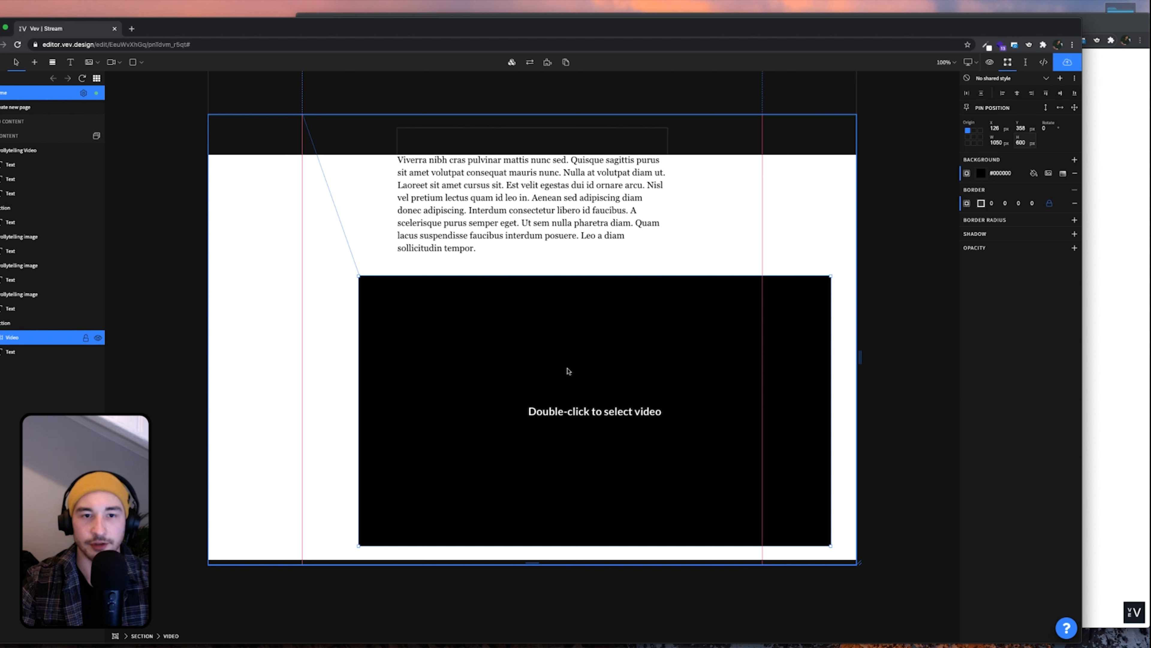
left_click(1017, 95)
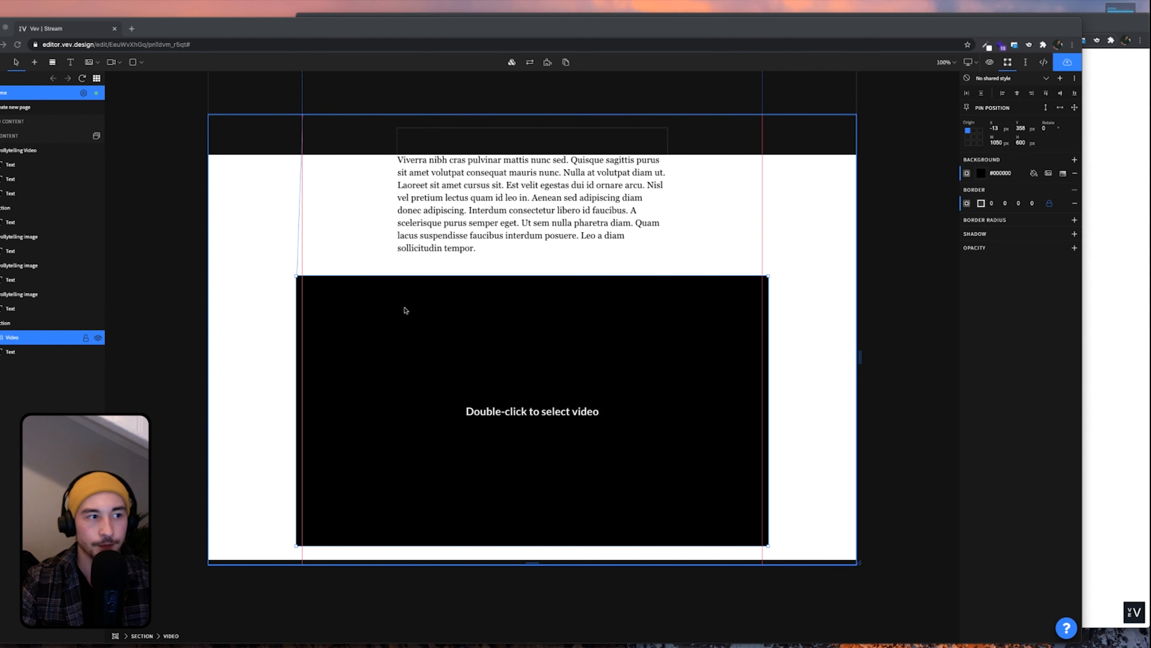
scroll(546, 378, "down", 2)
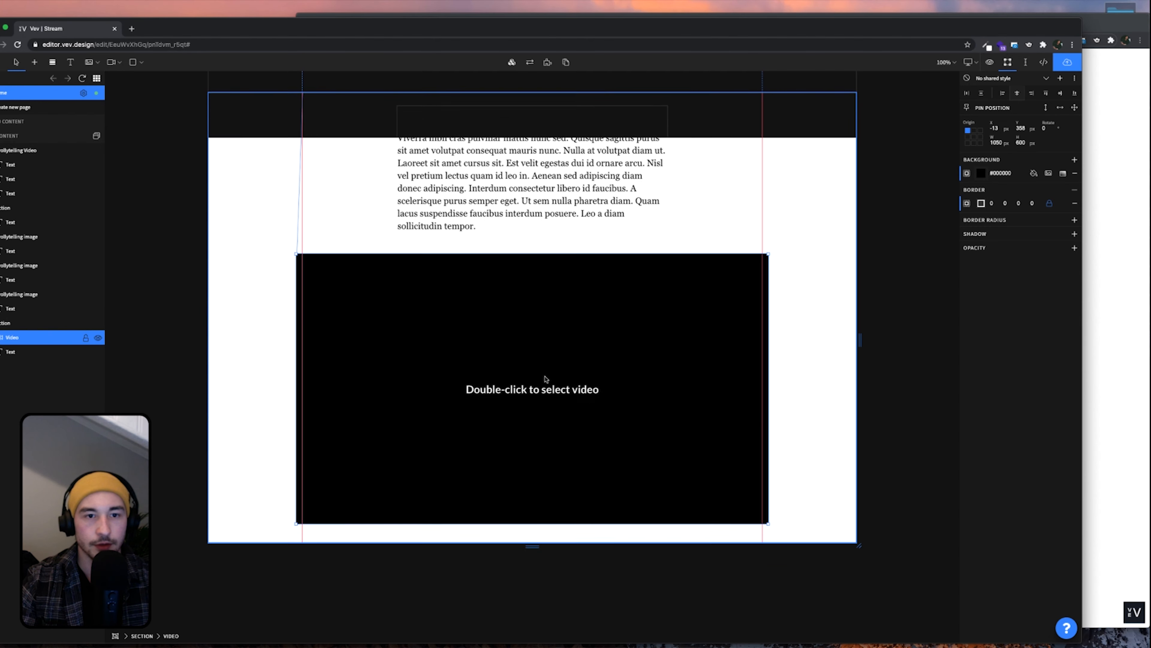
scroll(543, 378, "up", 6)
scroll(545, 377, "down", 5)
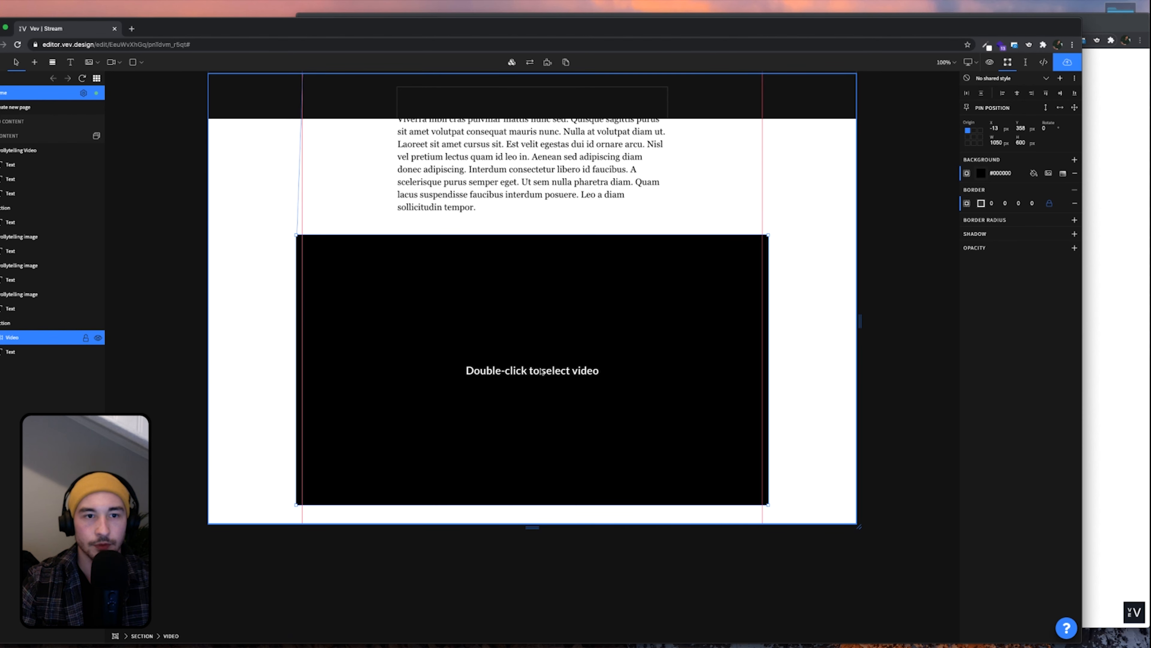
Open the video block's playback settings and move the popup off to the right of the block
double_click(542, 370)
left_click(437, 426)
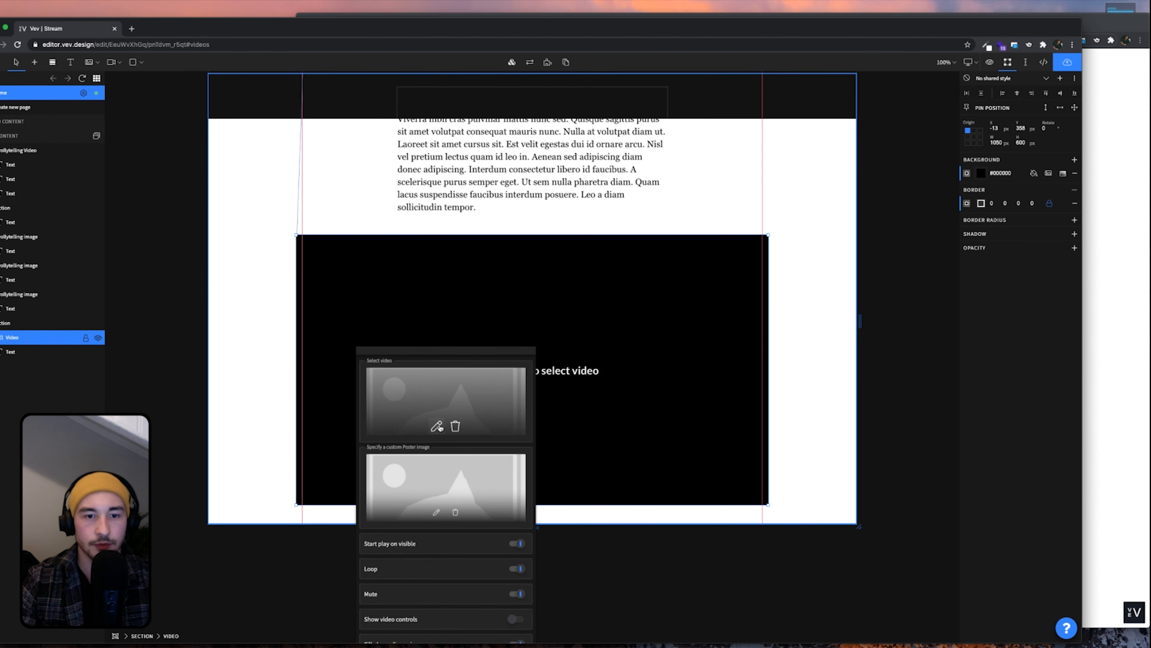
left_click(630, 465)
double_click(594, 459)
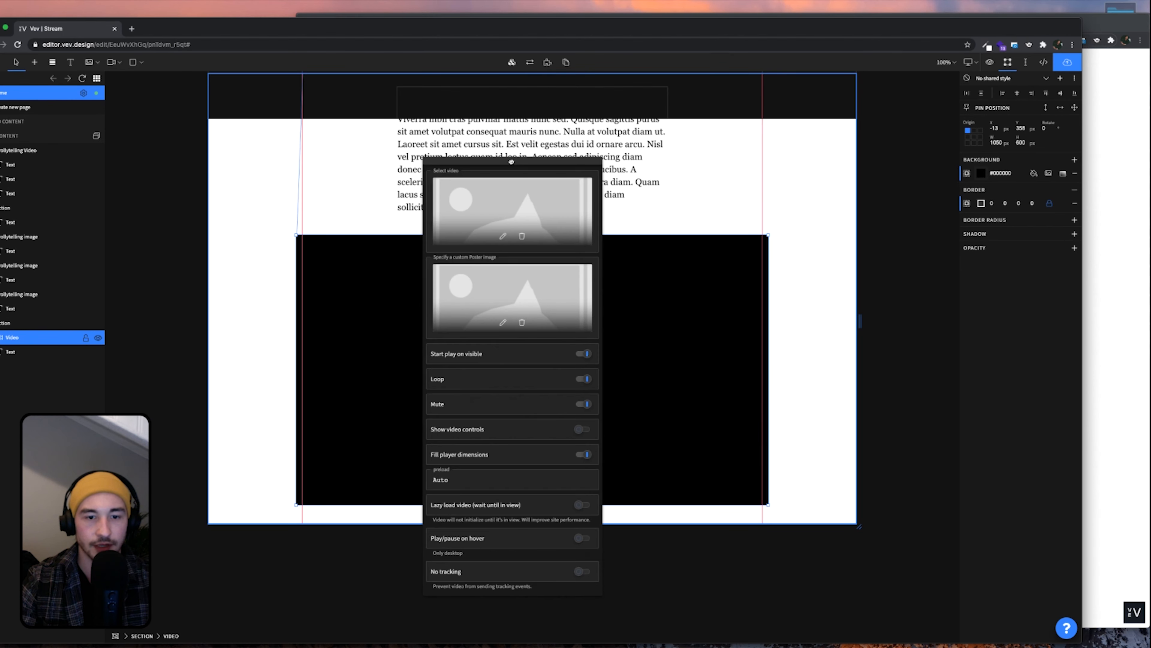
left_click_drag(511, 162, 684, 157)
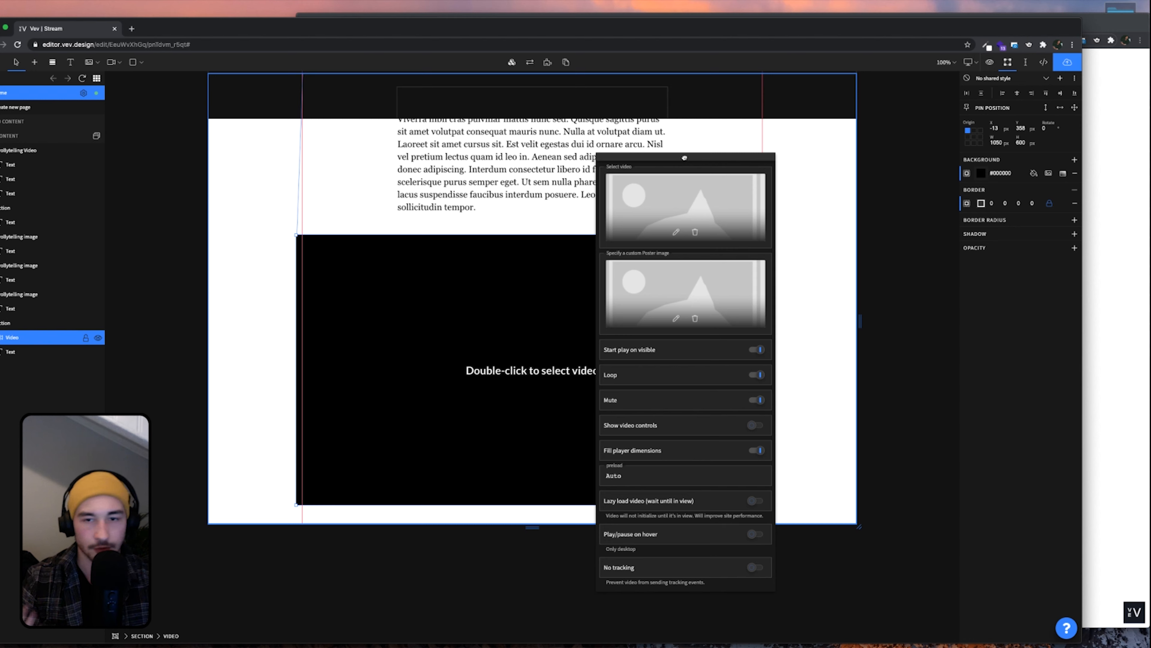
left_click_drag(685, 157, 695, 132)
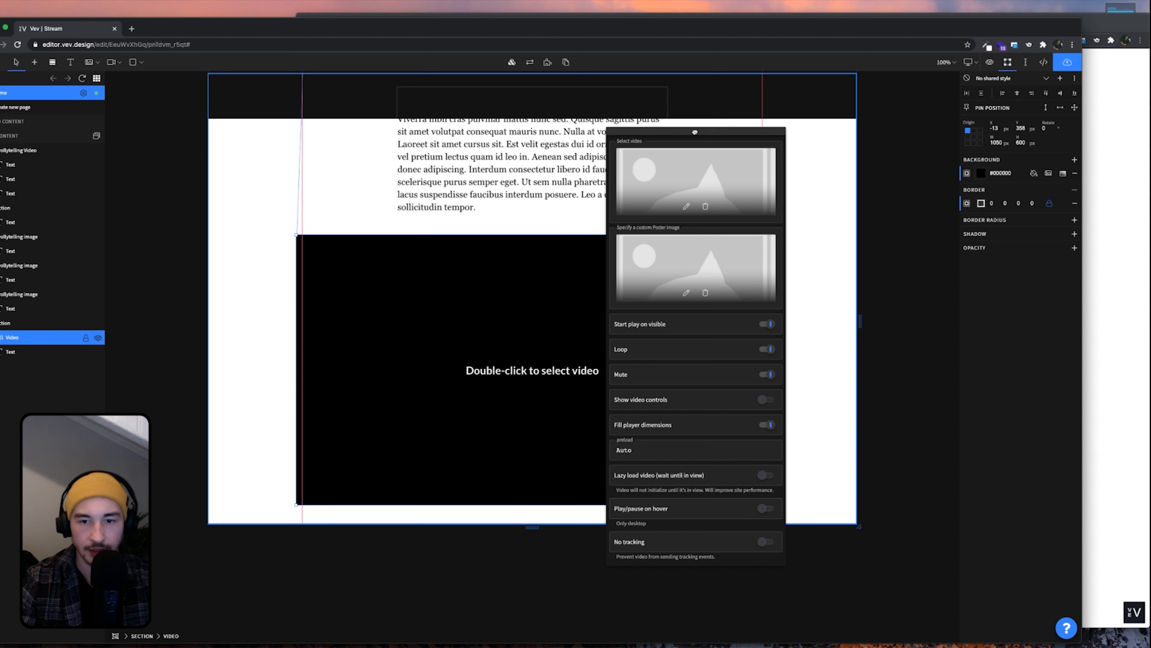
left_click_drag(695, 131, 706, 112)
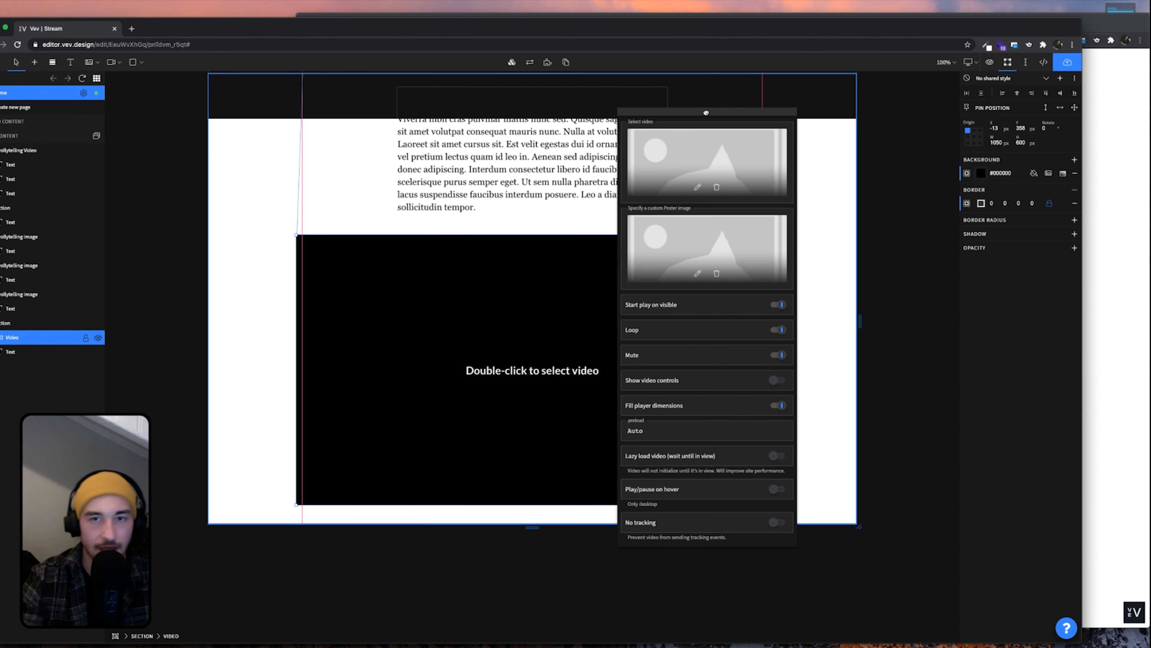
left_click_drag(706, 113, 693, 109)
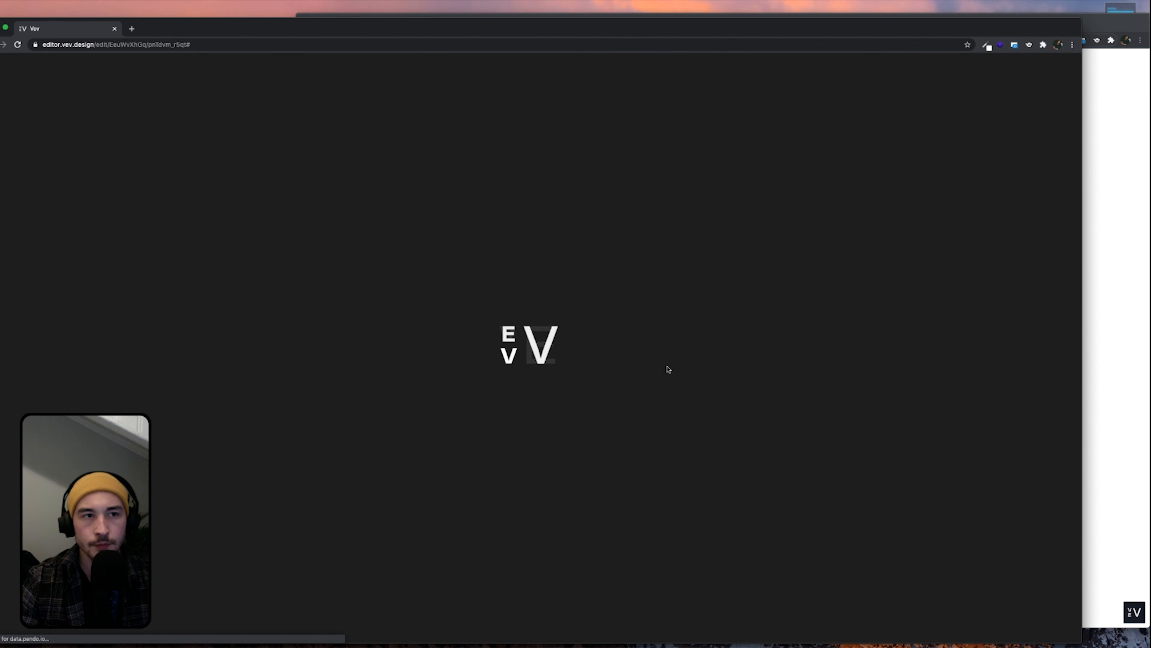
Turn on 'Lazy load video (wait until in view)' in the video block's settings
left_click_drag(450, 26, 477, 20)
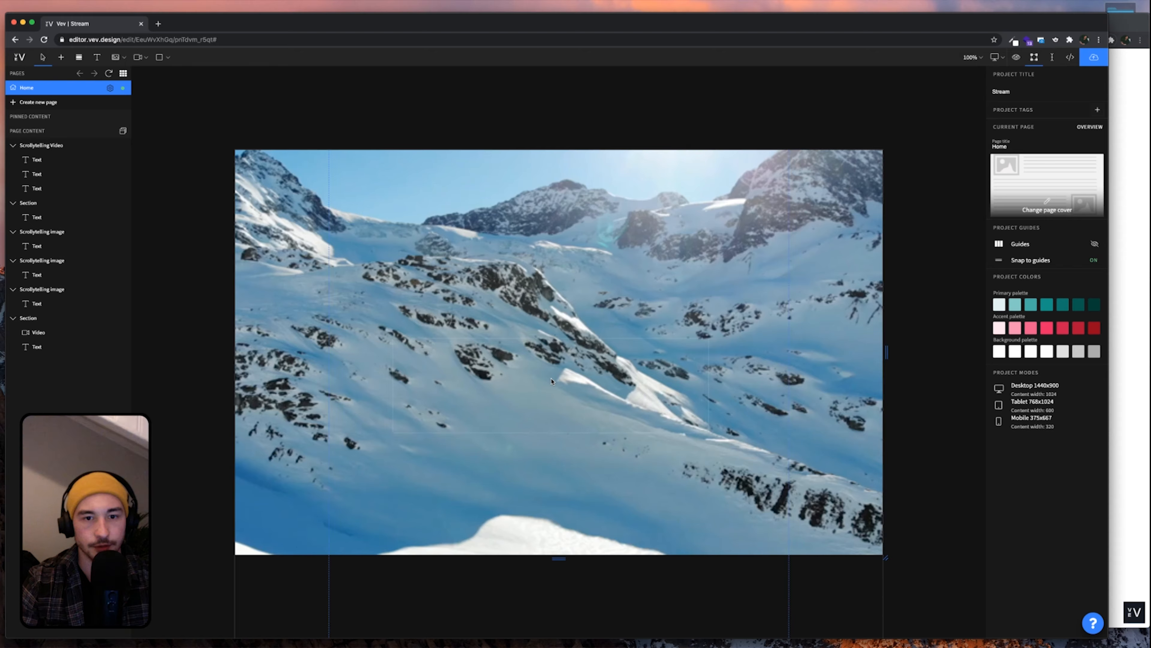
scroll(602, 417, "down", 15)
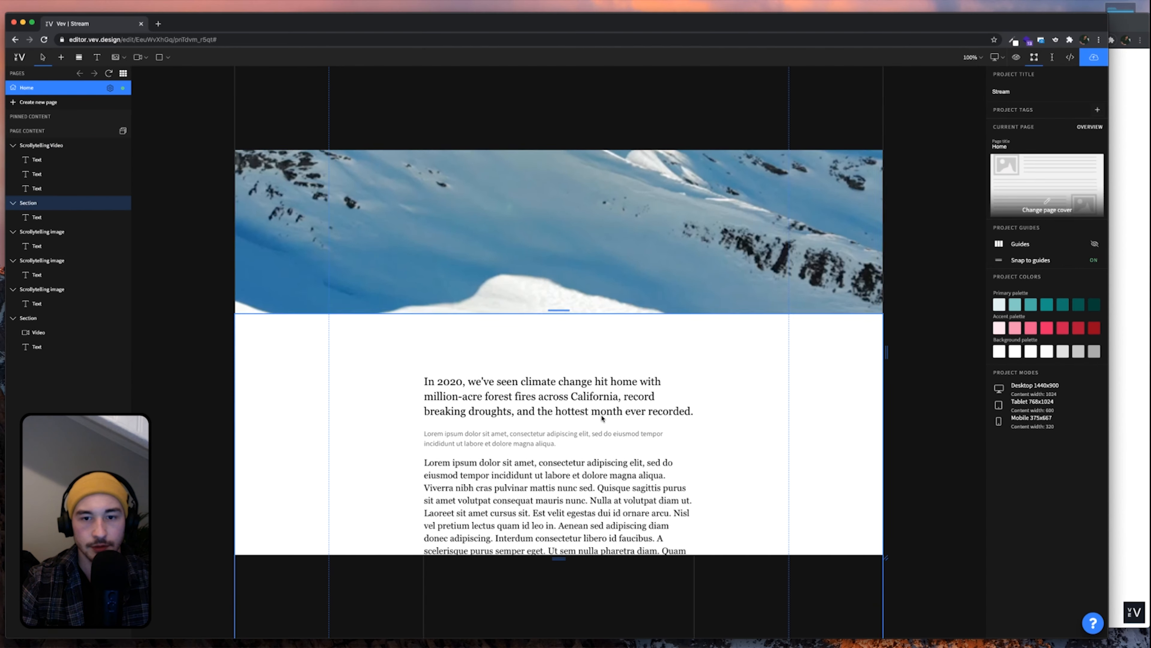
scroll(602, 418, "down", 10)
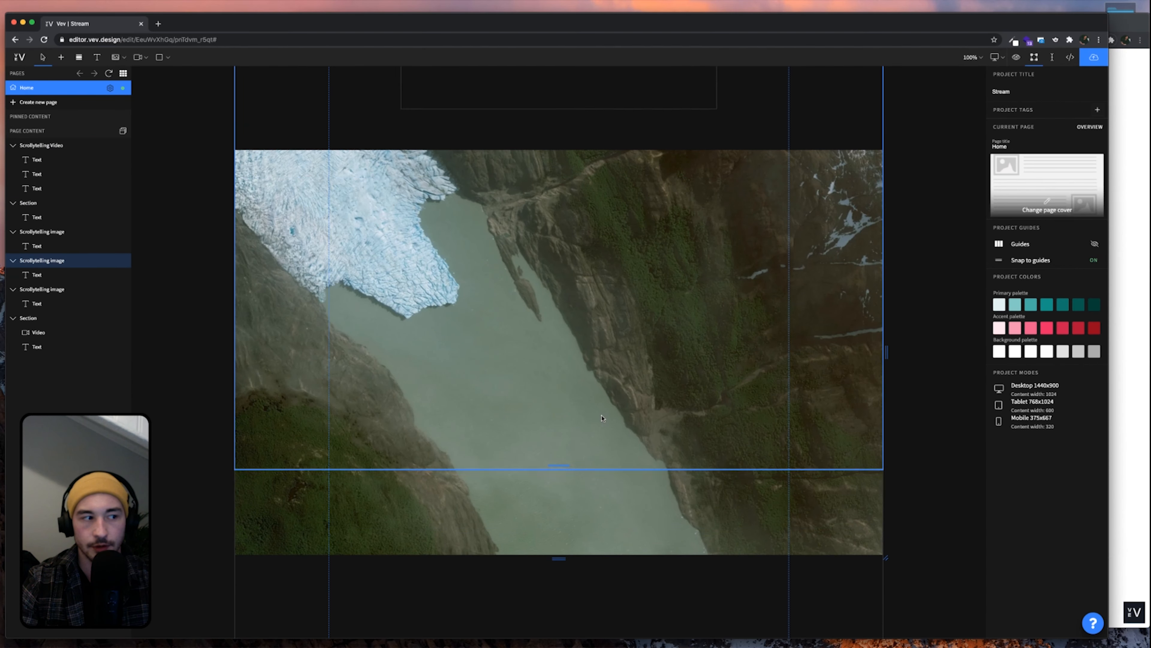
scroll(602, 418, "down", 5)
double_click(587, 338)
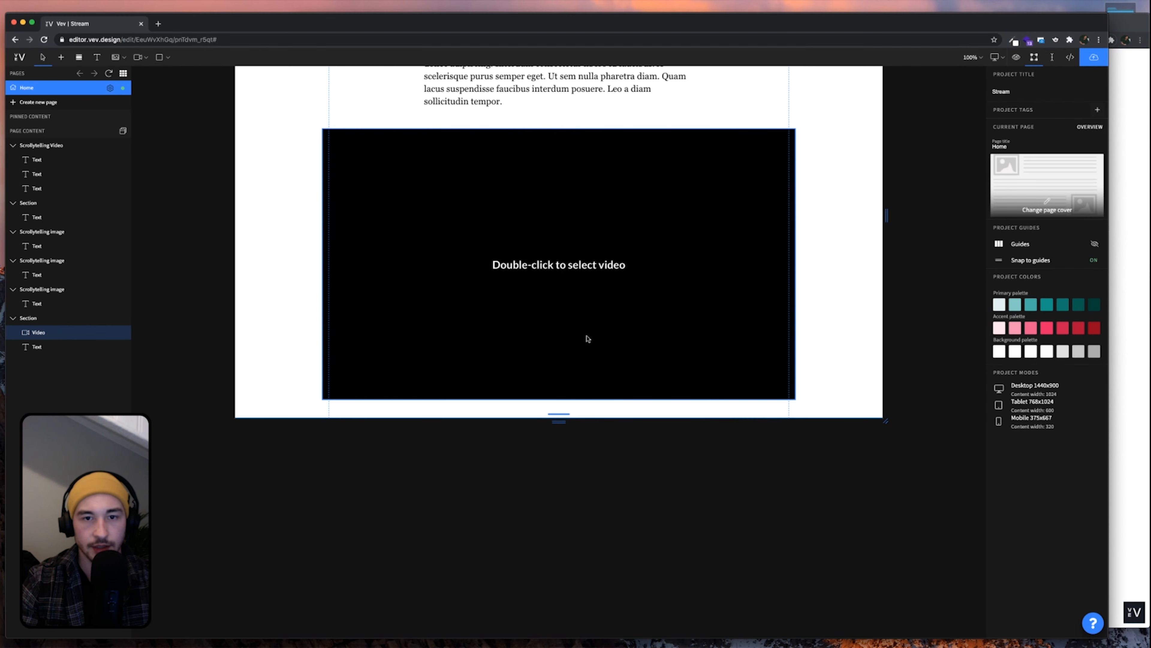
left_click_drag(497, 320, 747, 167)
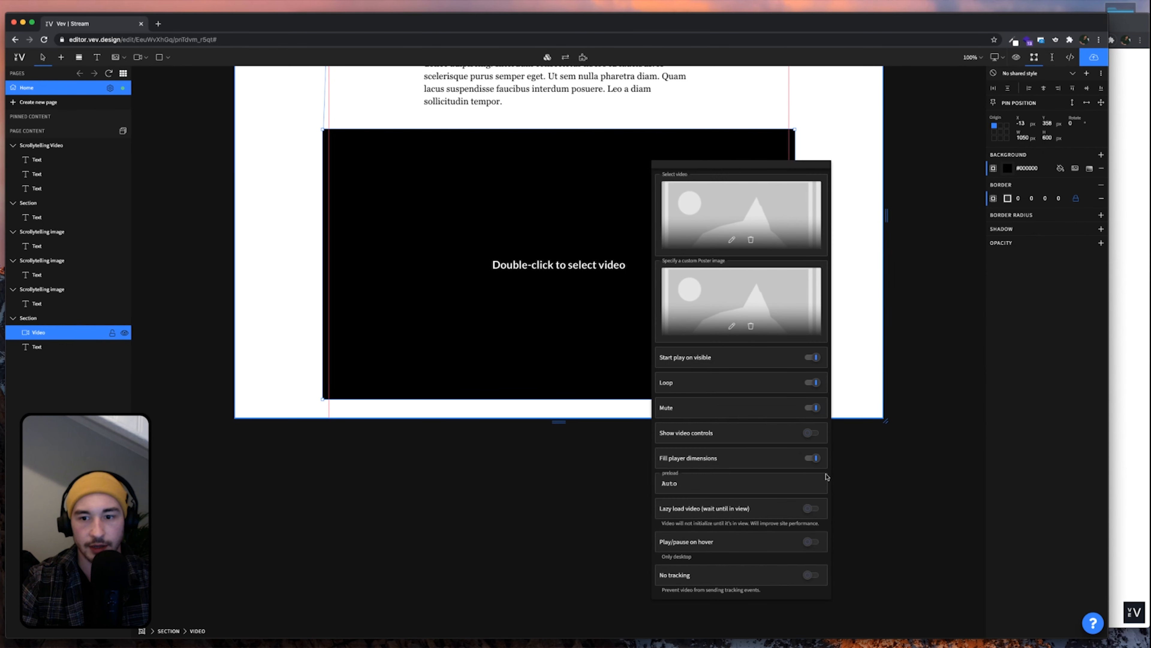
left_click(811, 509)
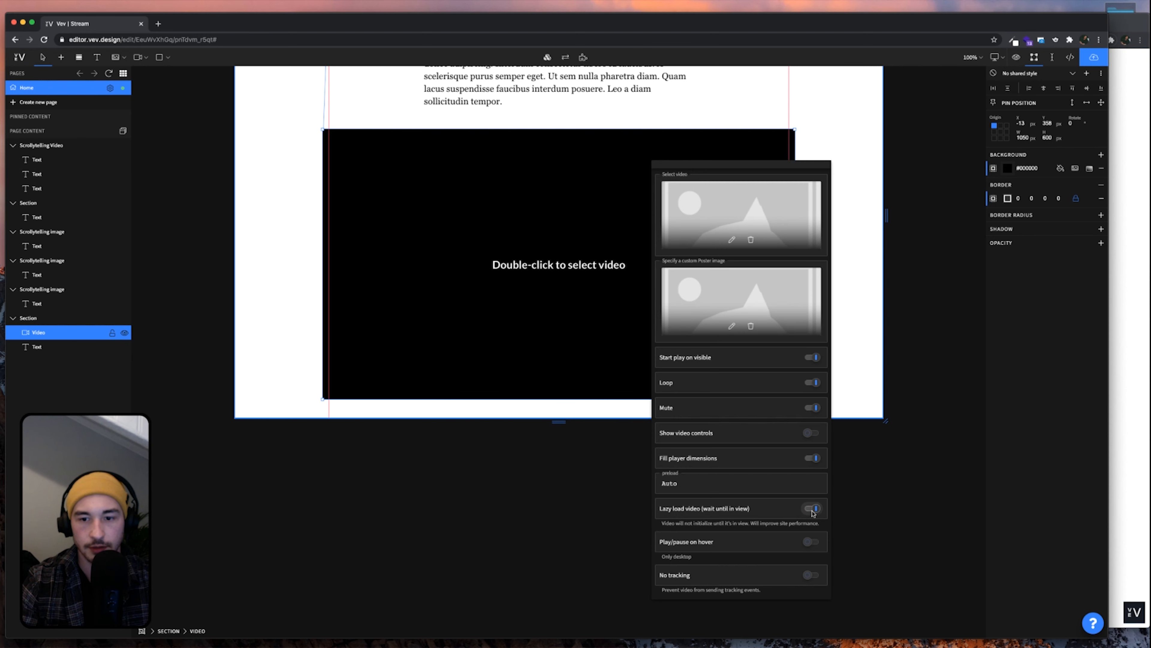
left_click(856, 349)
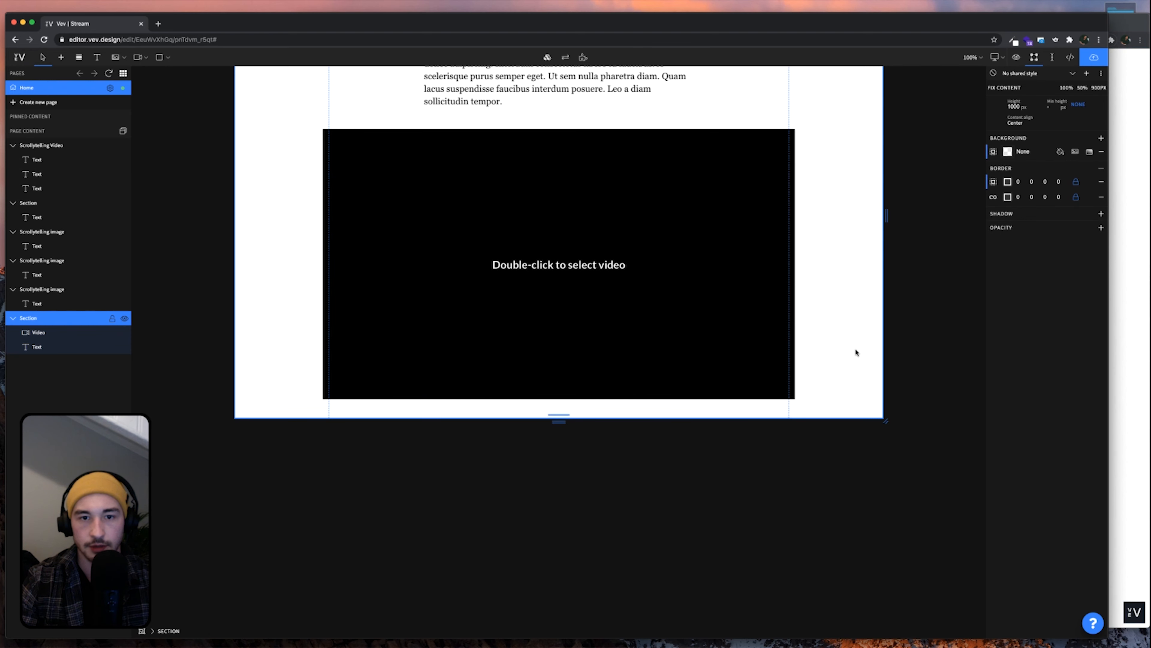
scroll(631, 320, "up", 2)
scroll(608, 322, "up", 3)
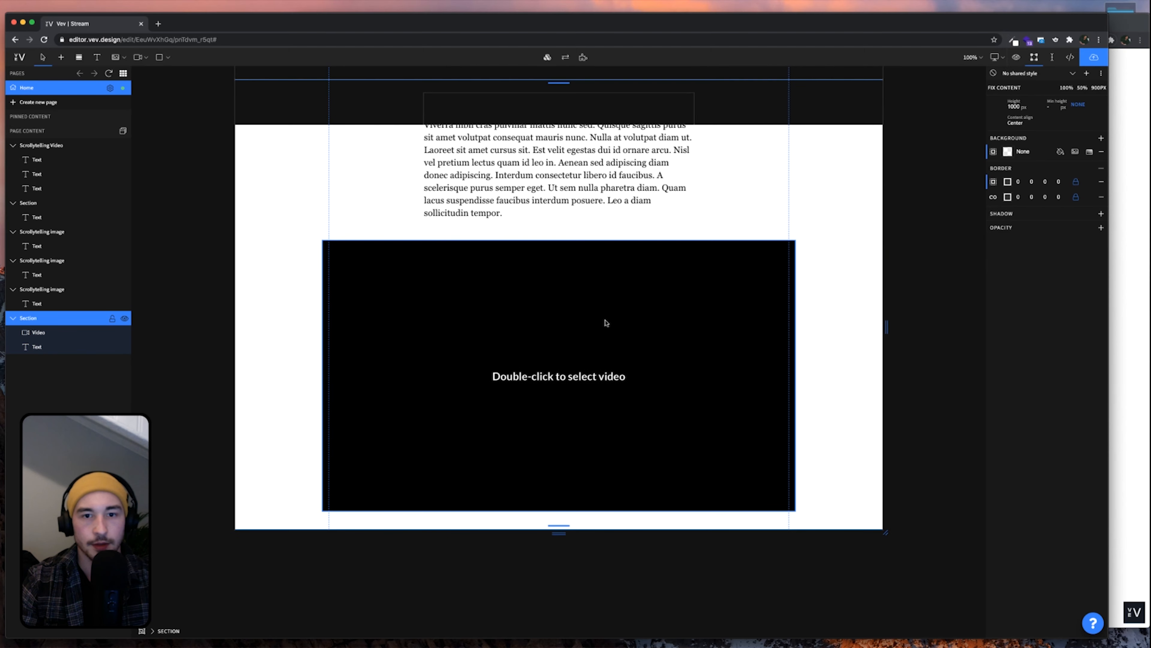
scroll(834, 317, "up", 2)
left_click(646, 392)
Load the Midline_1.mp4 glacier clip into the video block
left_click(645, 392)
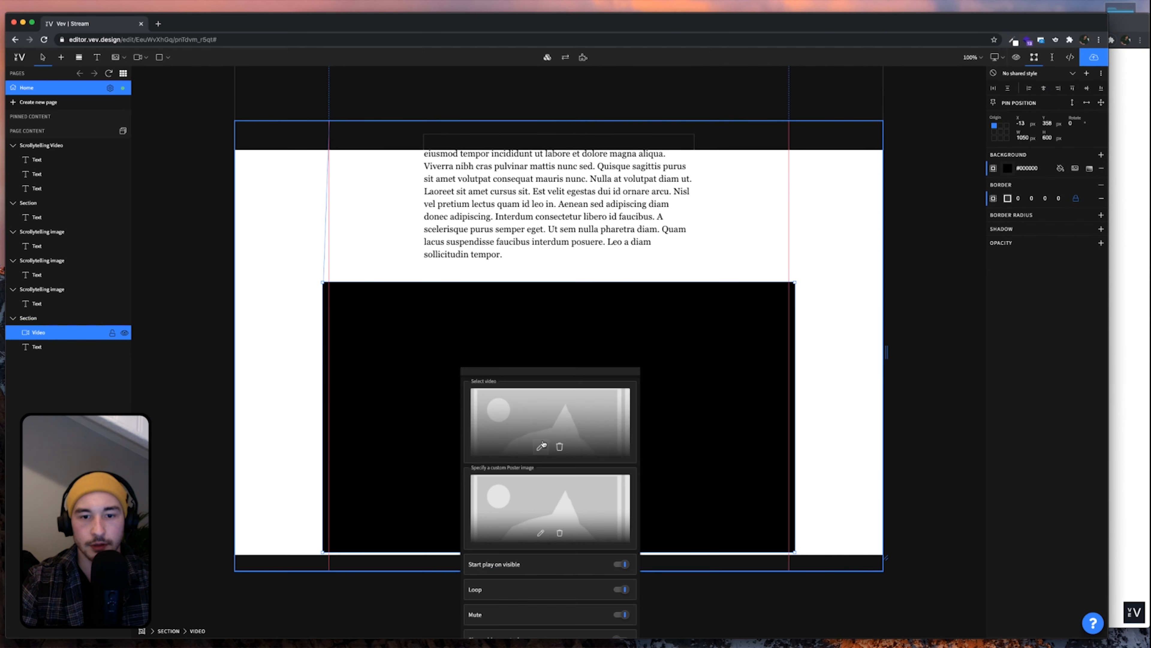
left_click(539, 446)
left_click(517, 194)
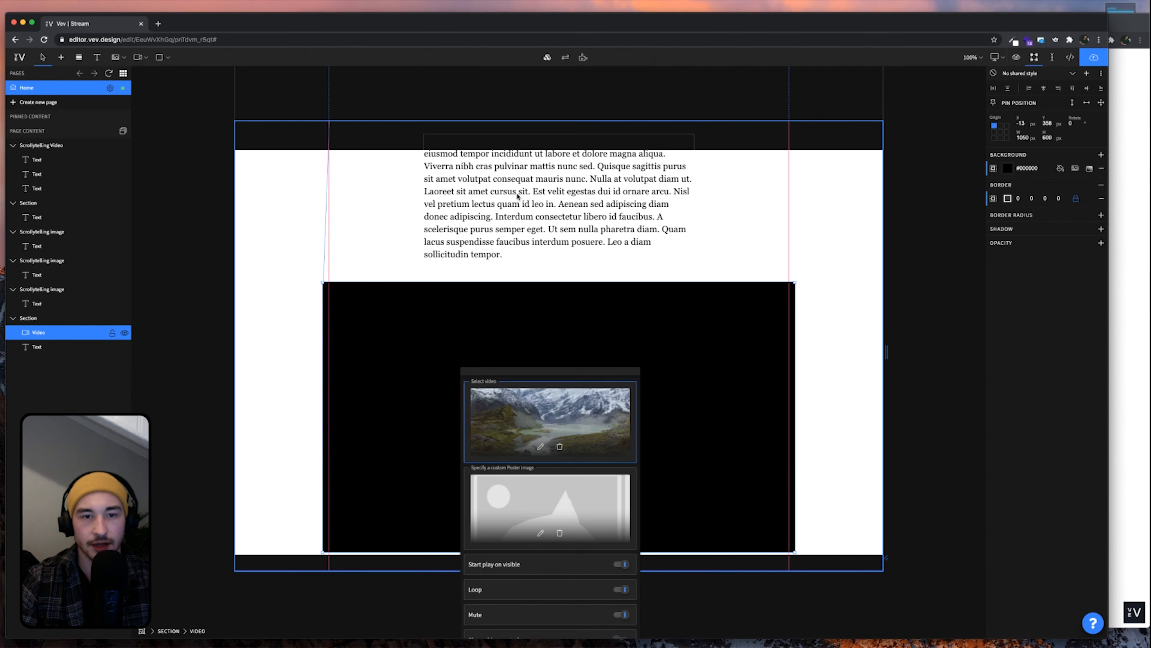
left_click(863, 385)
Set the section holding the video to a height of 2000 px
scroll(800, 278, "up", 1)
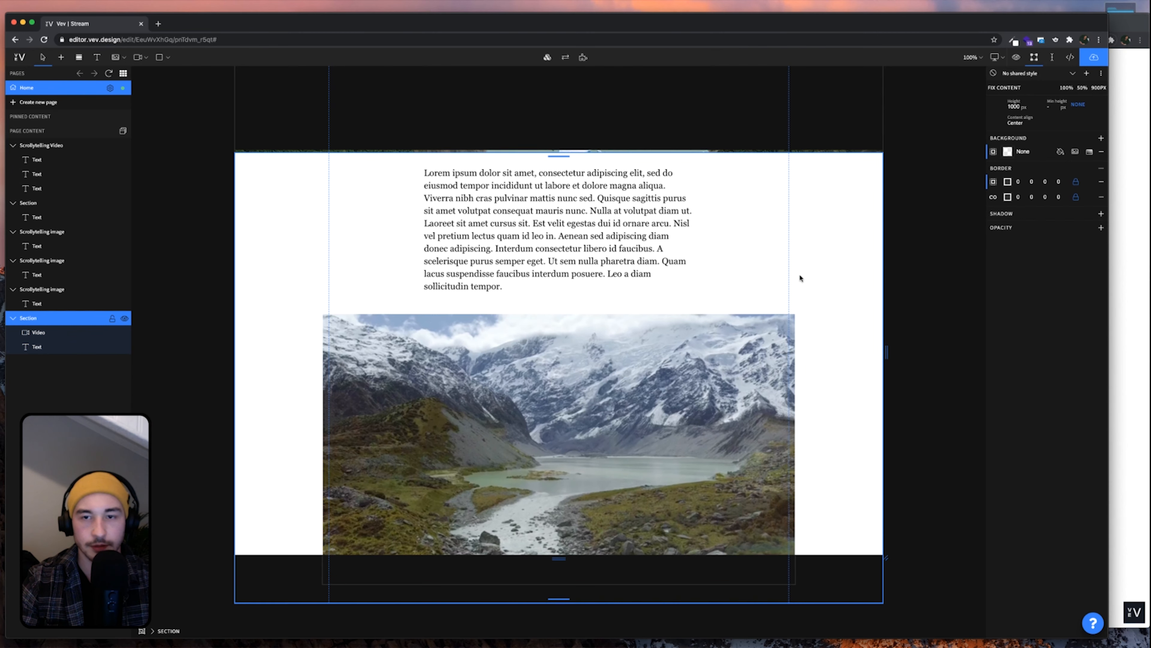
left_click(1013, 106)
type("15")
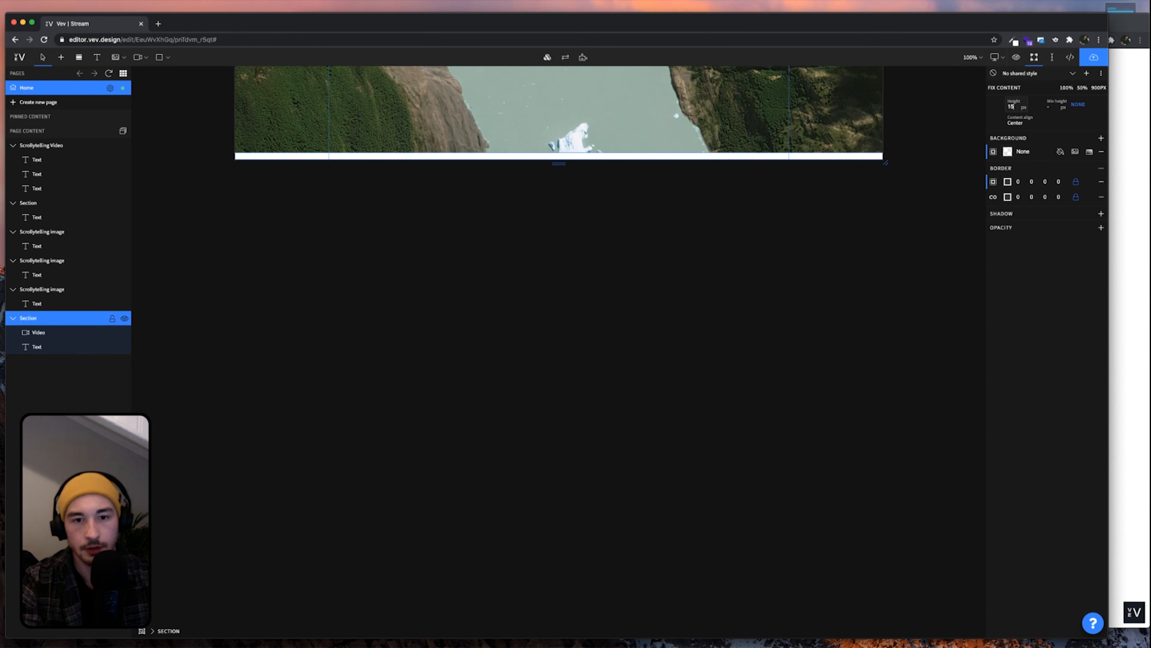
type("00")
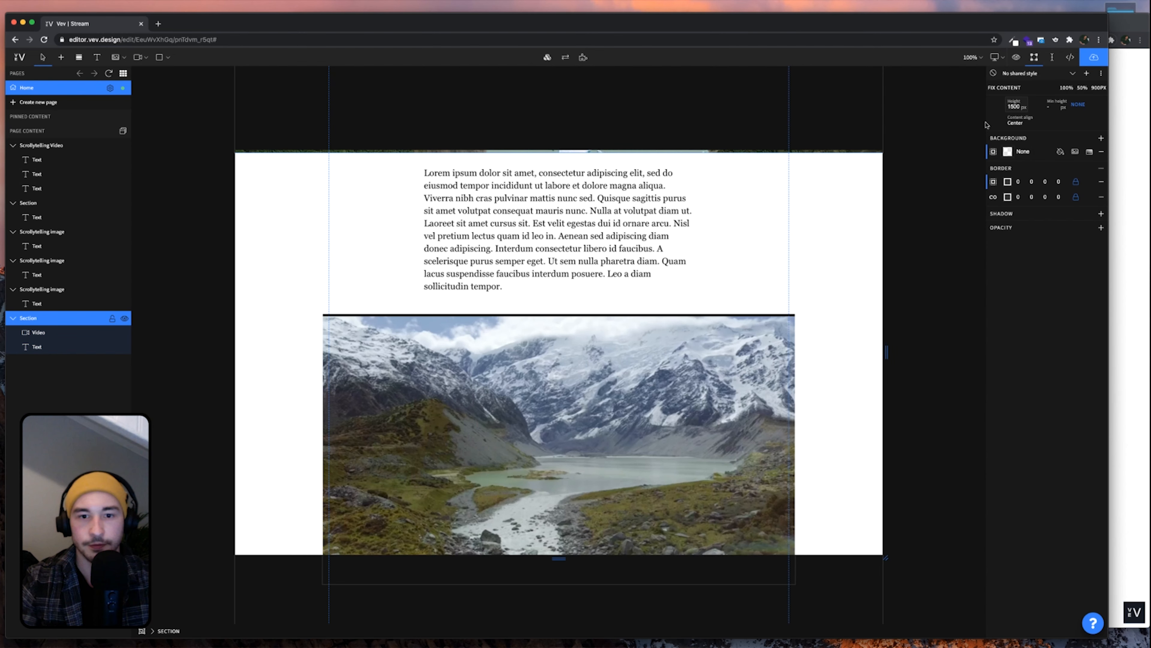
scroll(744, 312, "down", 3)
scroll(744, 312, "up", 2)
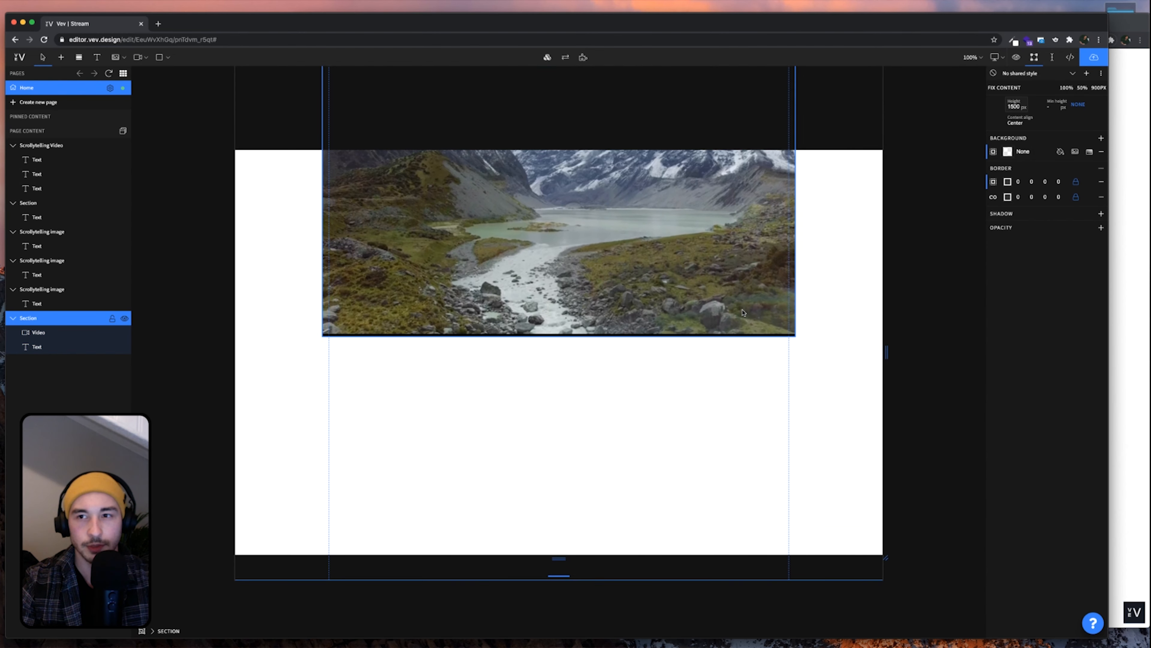
key("BackSpace")
key("BackSpace")
key("BackSpace")
key("BackSpace")
type("2000")
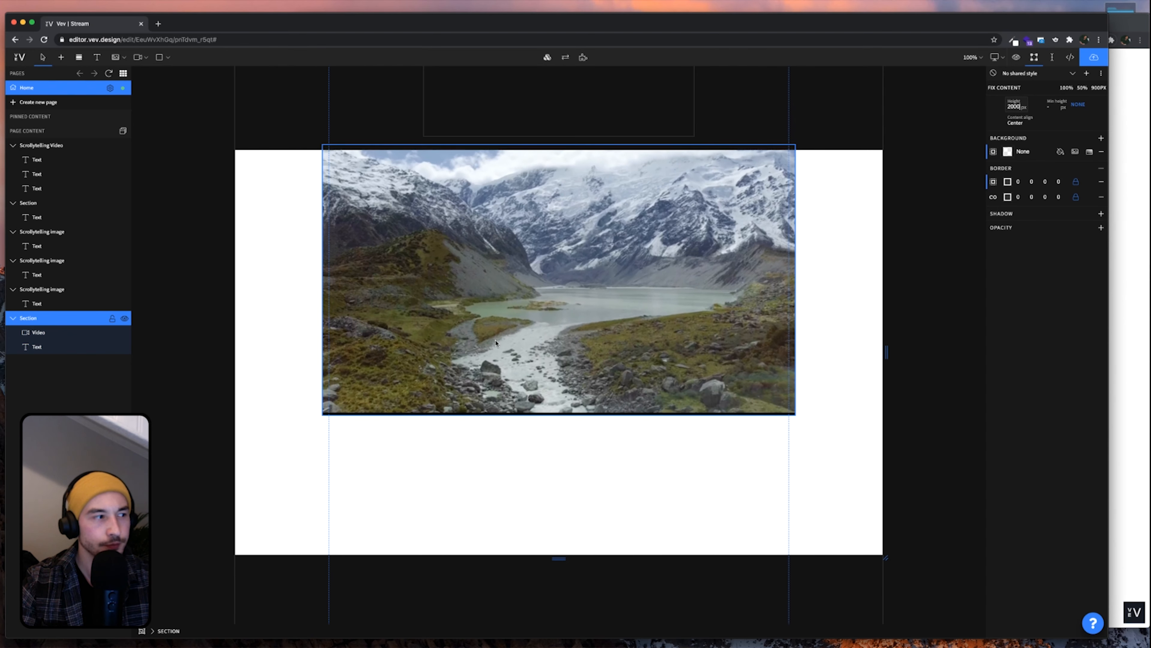
scroll(496, 344, "up", 4)
Shorten the paragraph text box above the video to a height of 290
left_click(527, 257)
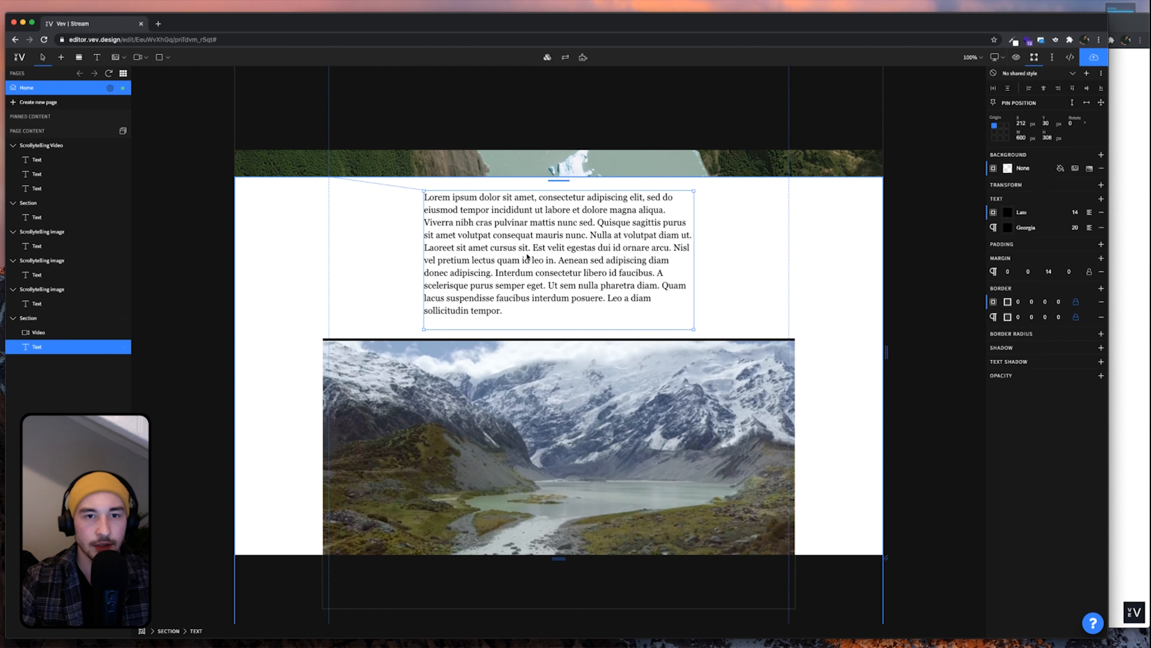
left_click(758, 298)
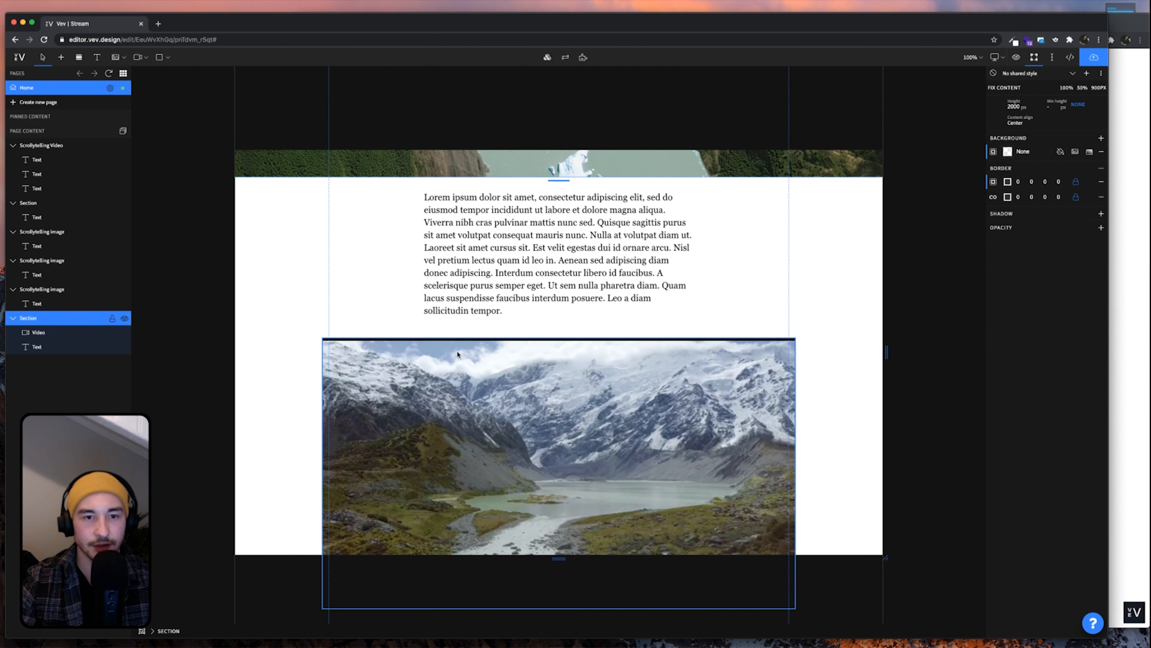
left_click(471, 316)
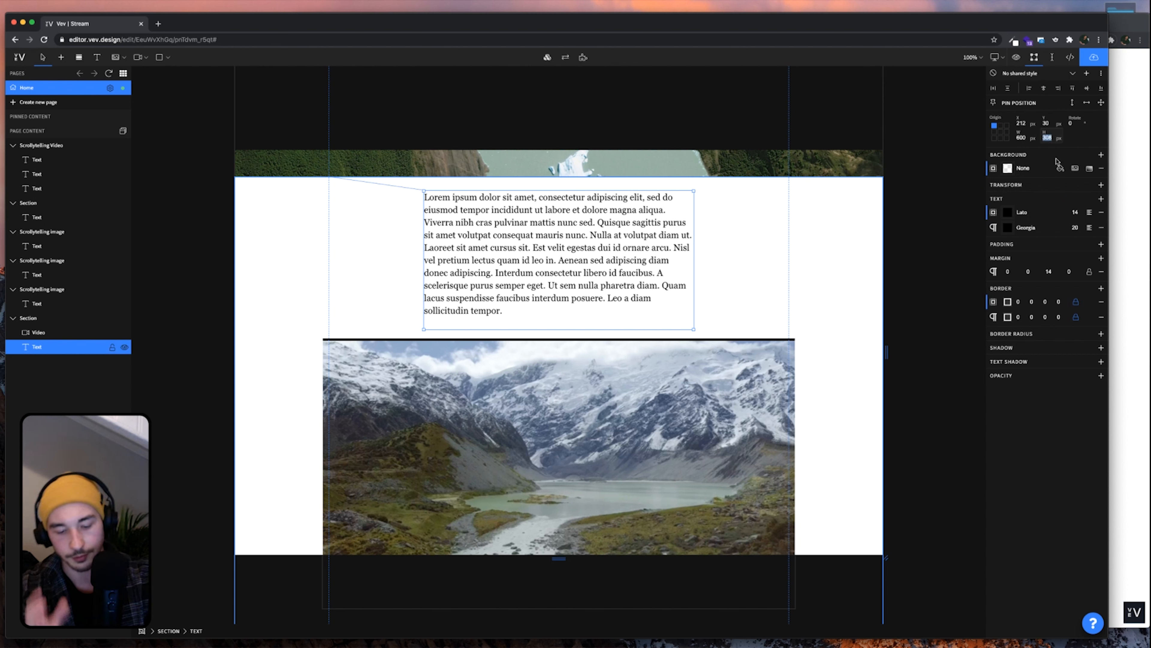
type("290")
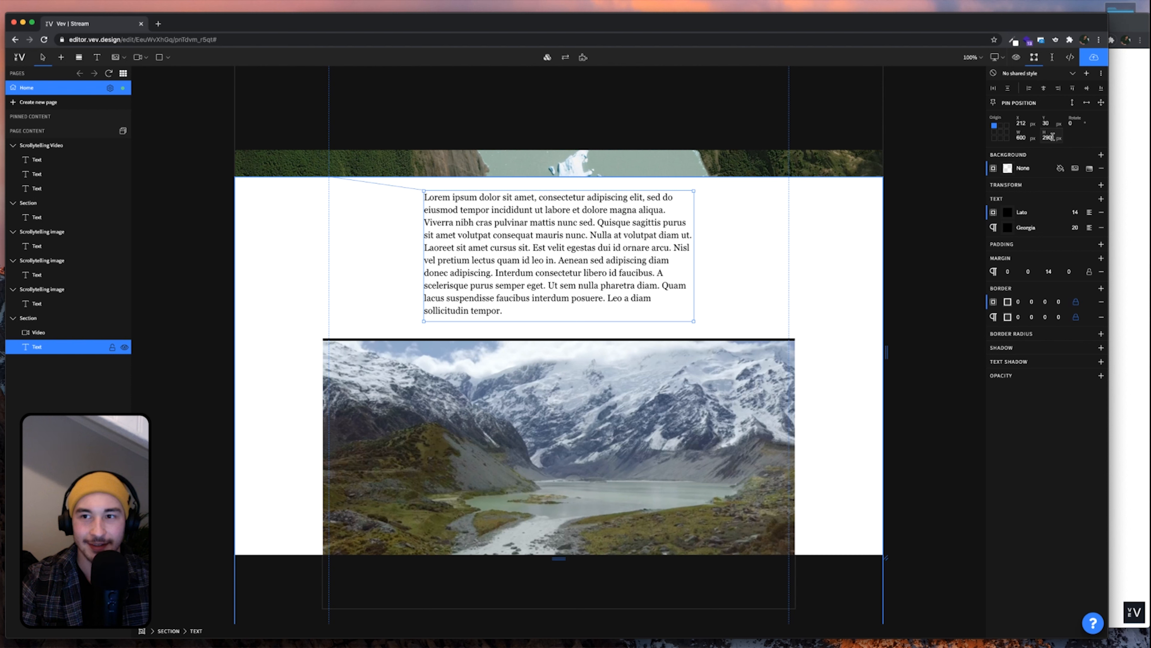
Move the glacier video to Y 340 and open a live preview of the page
left_click(793, 262)
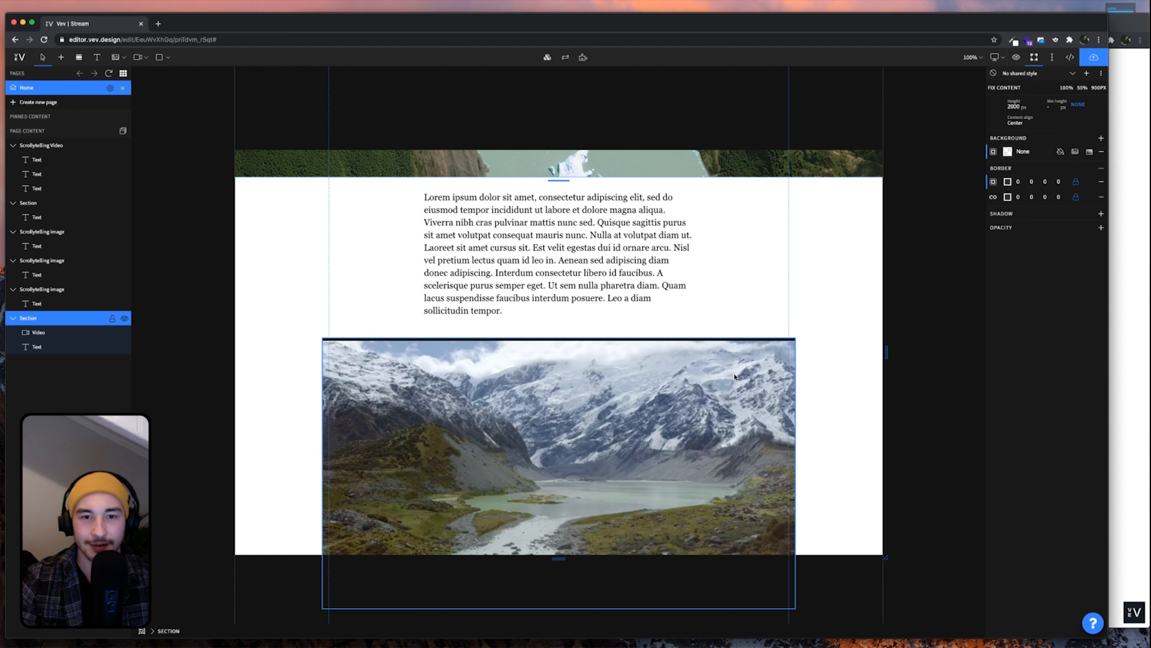
left_click(712, 392)
left_click(1050, 124)
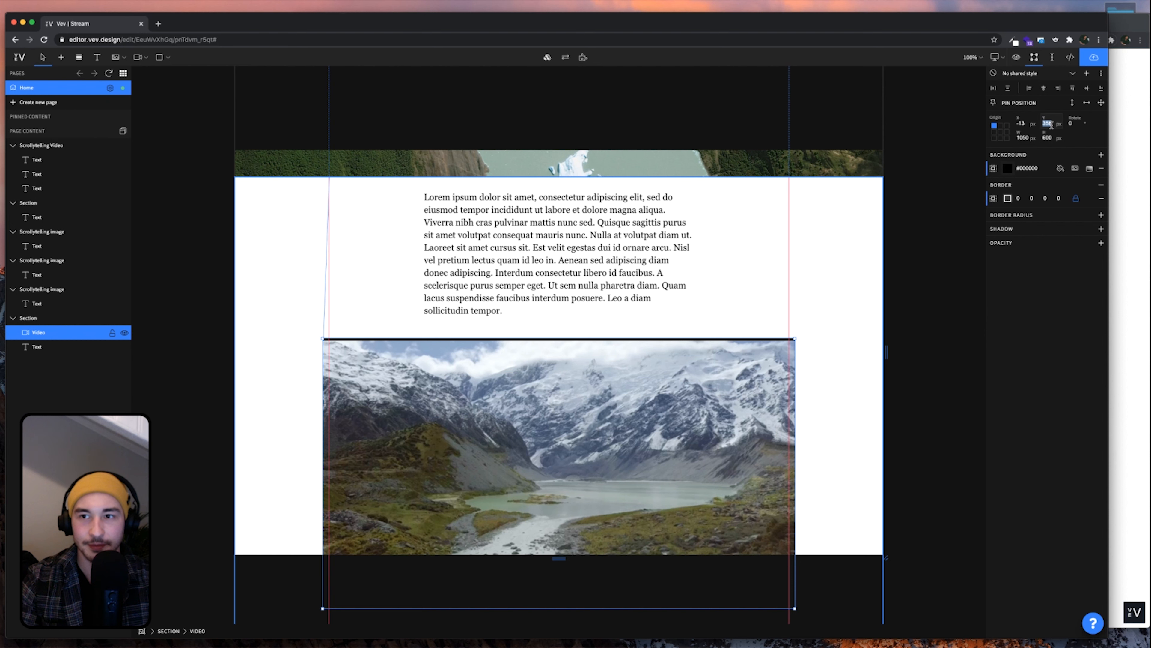
type("330")
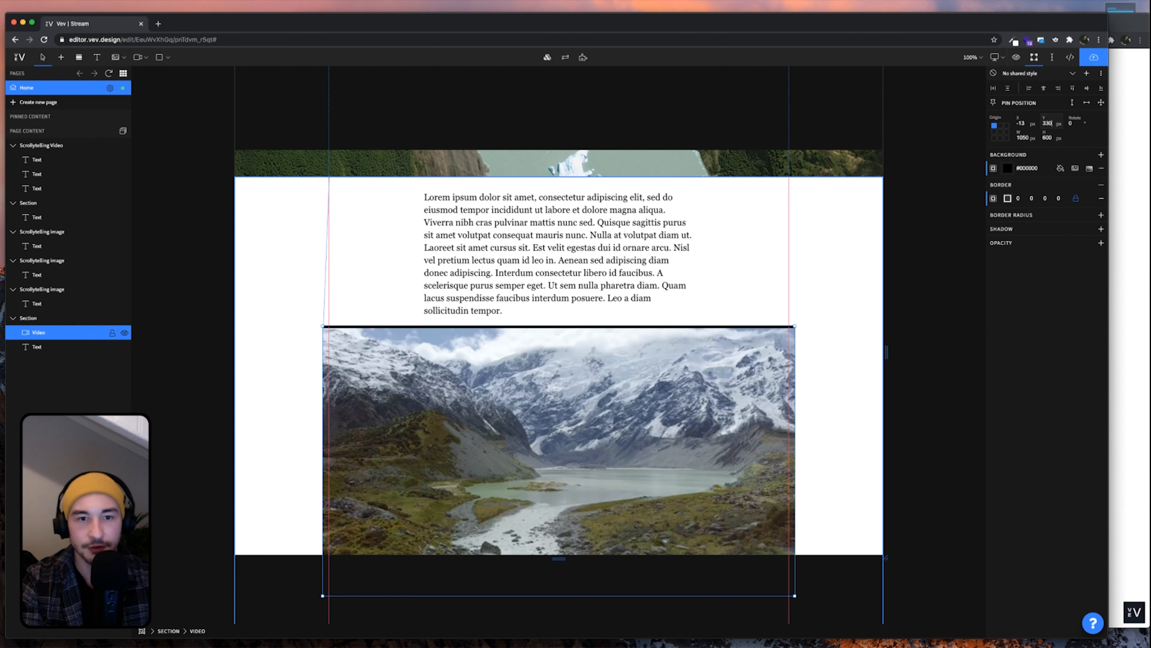
key("BackSpace")
key("BackSpace")
type("40")
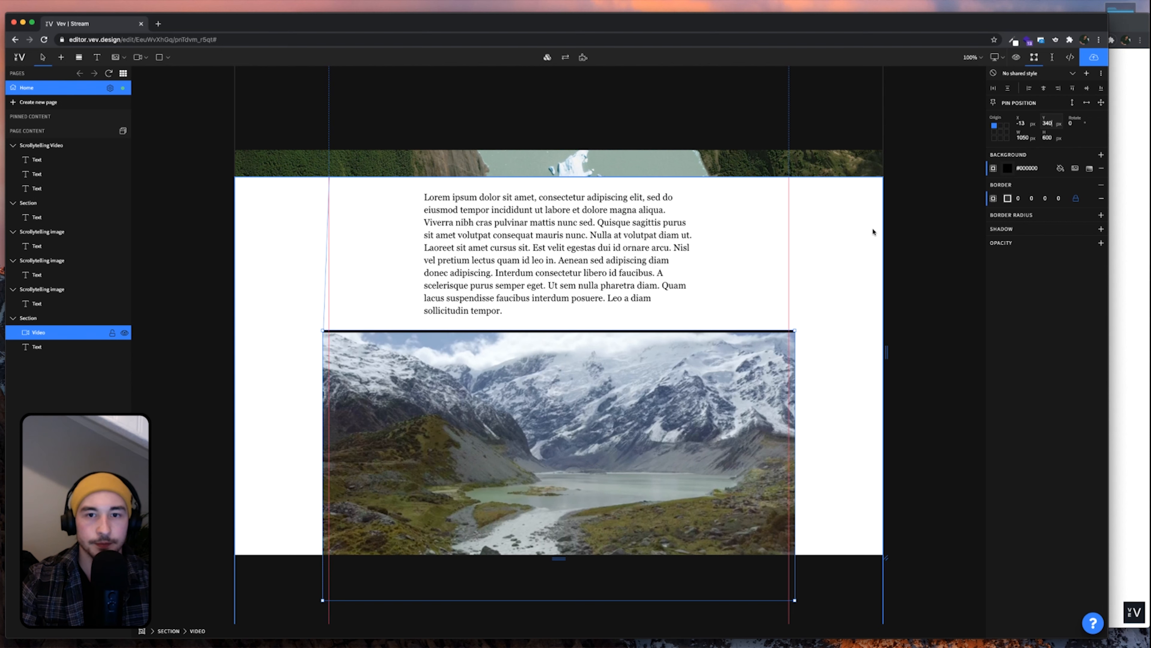
left_click(857, 251)
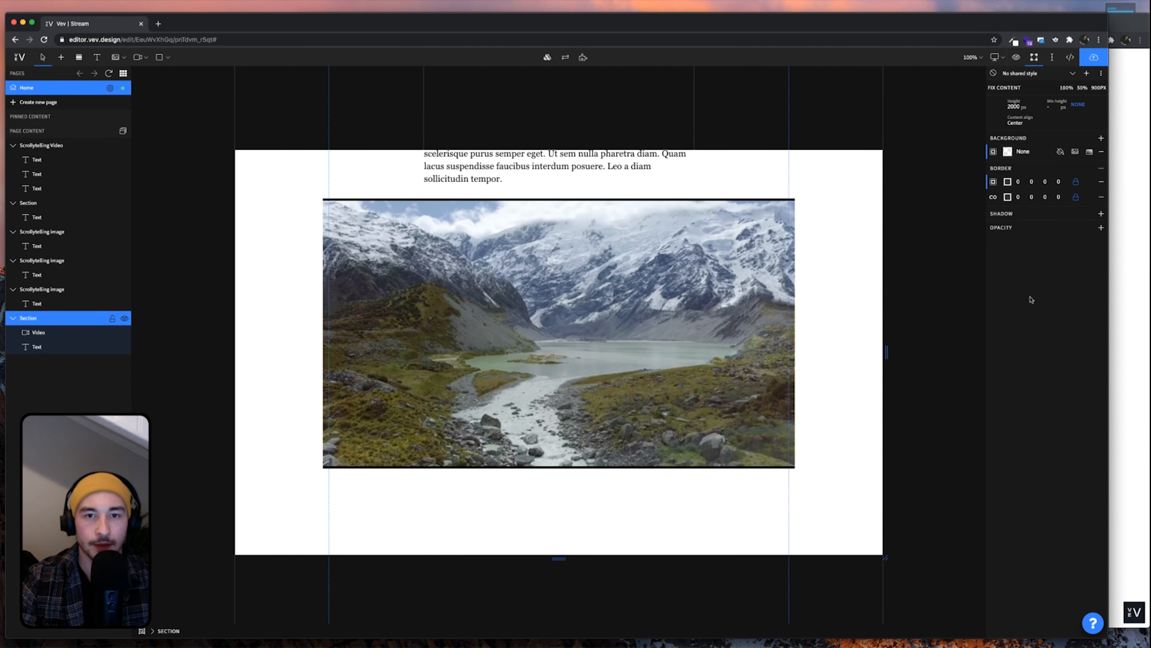
left_click(1147, 298)
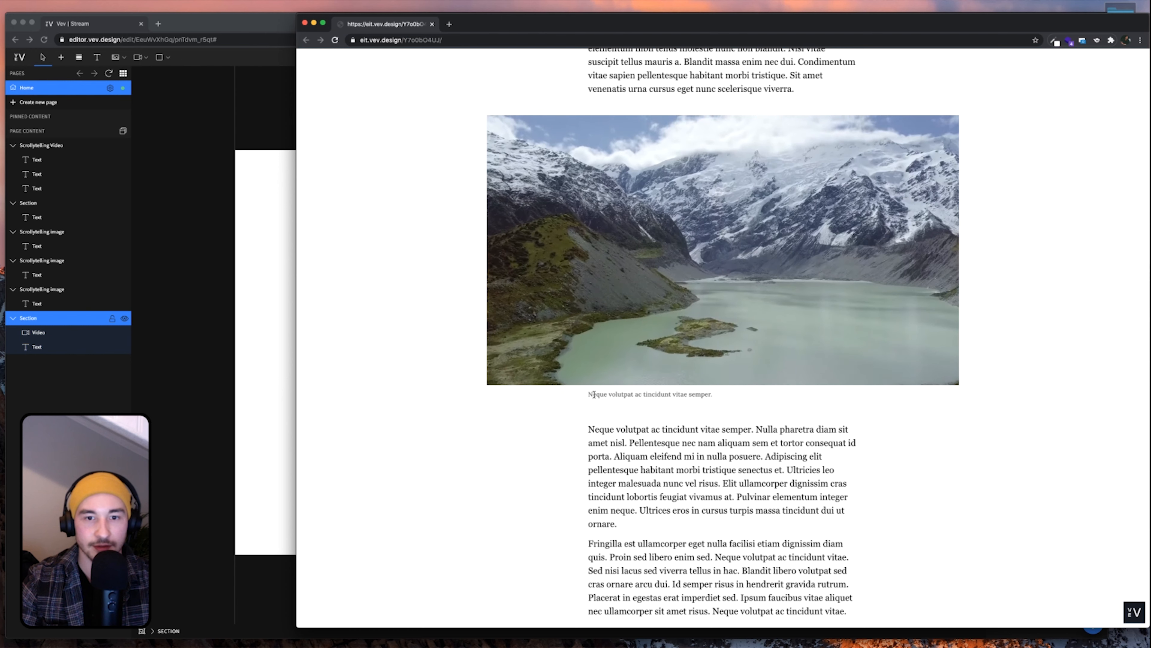
Bring the editor back in front of the preview and select the Lorem ipsum paragraph above the video
left_click(274, 323)
scroll(488, 357, "up", 5)
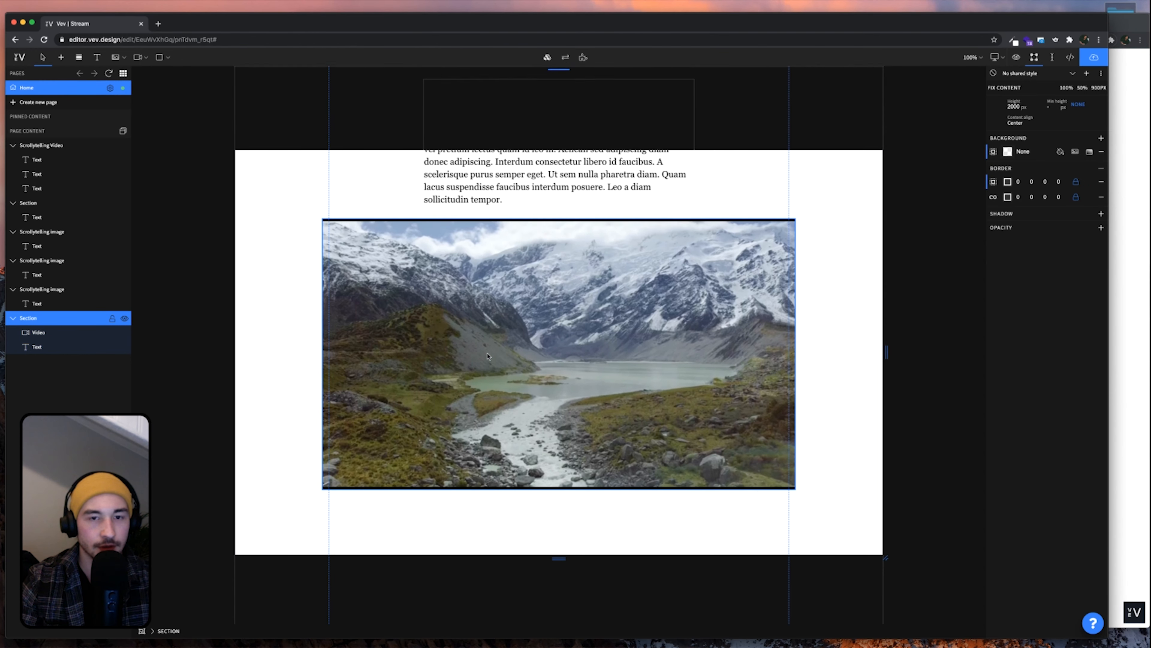
scroll(487, 356, "down", 4)
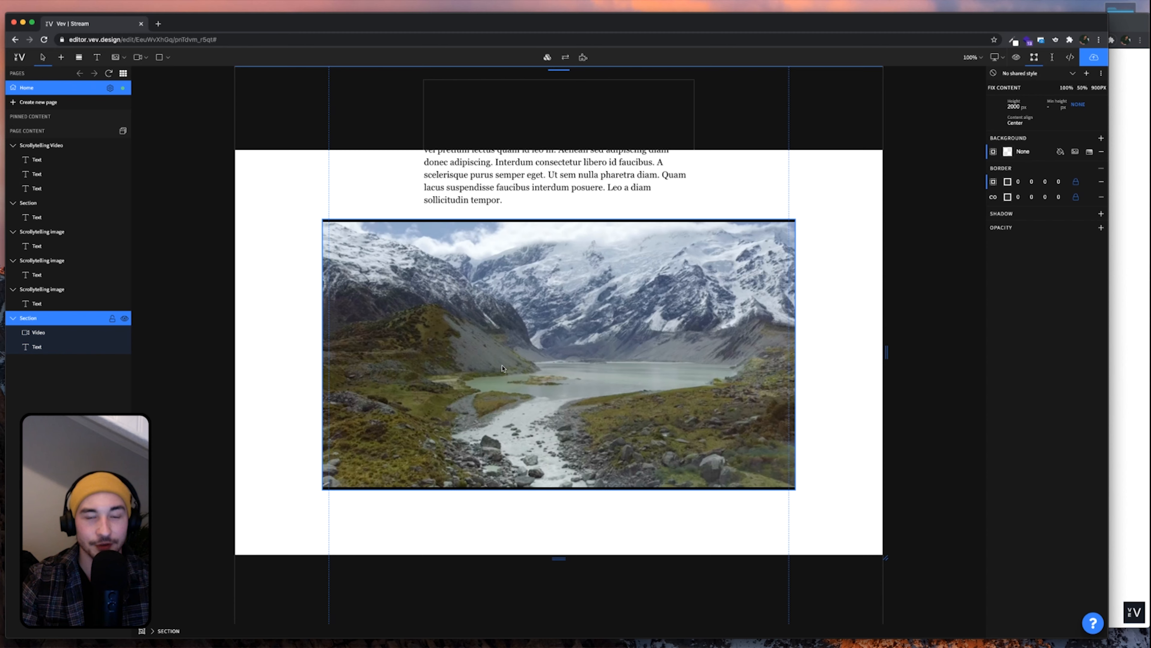
scroll(502, 368, "up", 2)
left_click(496, 221)
scroll(495, 221, "up", 3)
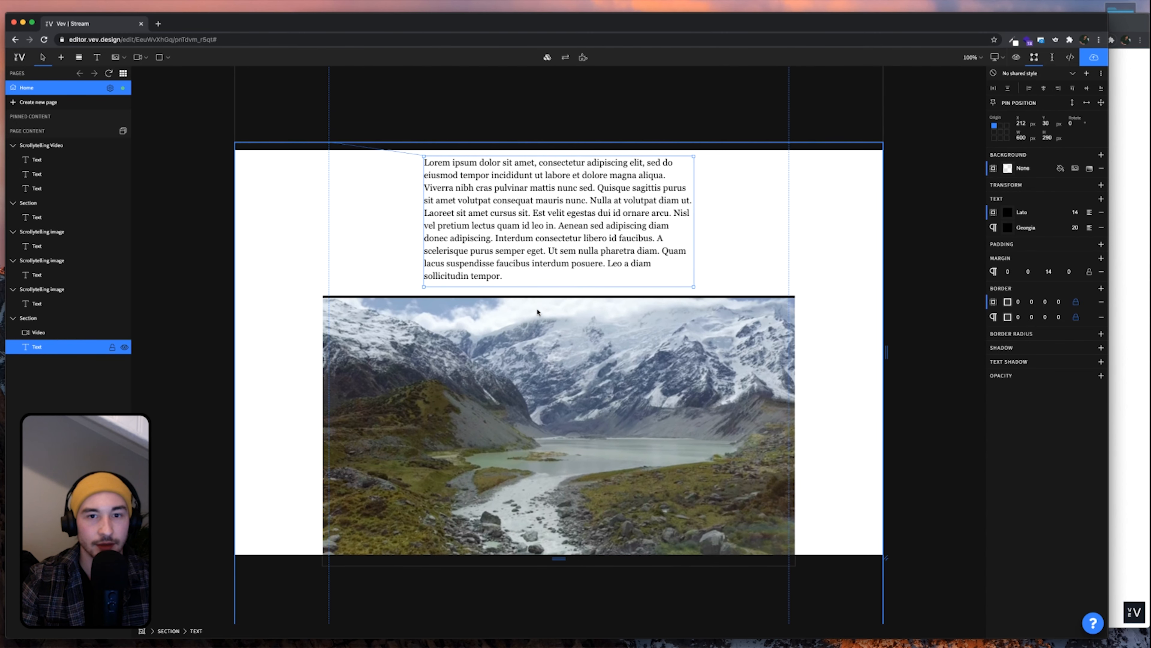
Copy the paragraph and paste the copy below the glacier video
key("super+c")
scroll(537, 312, "down", 4)
left_click(538, 311)
key("super+v")
scroll(559, 265, "up", 1)
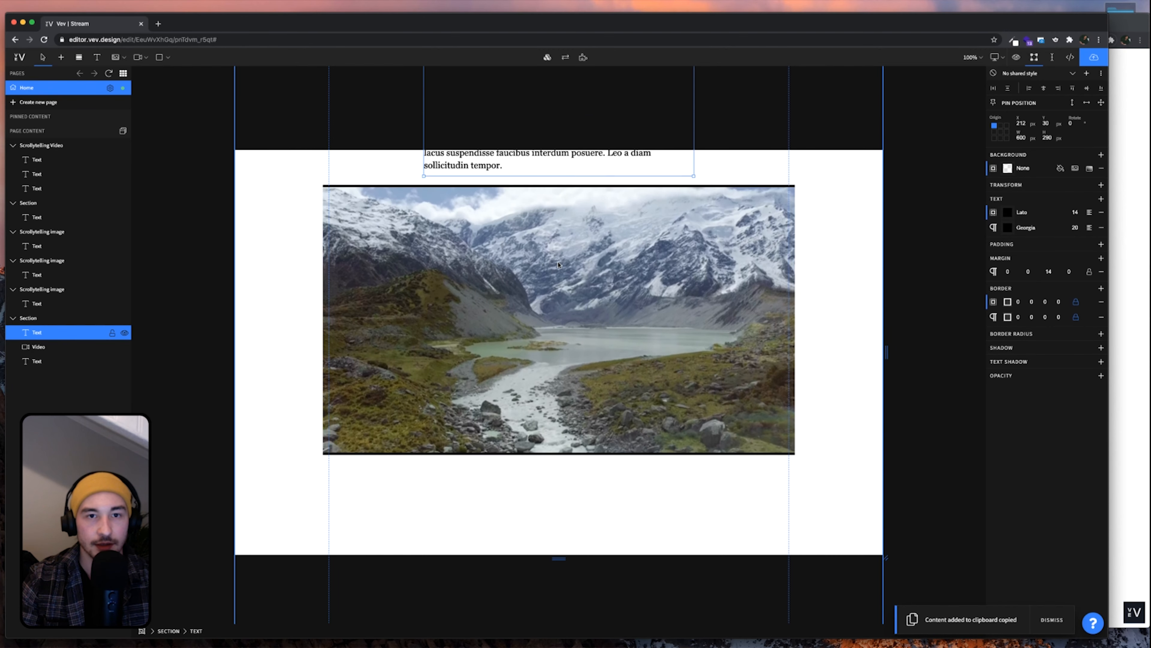
left_click_drag(529, 179, 543, 515)
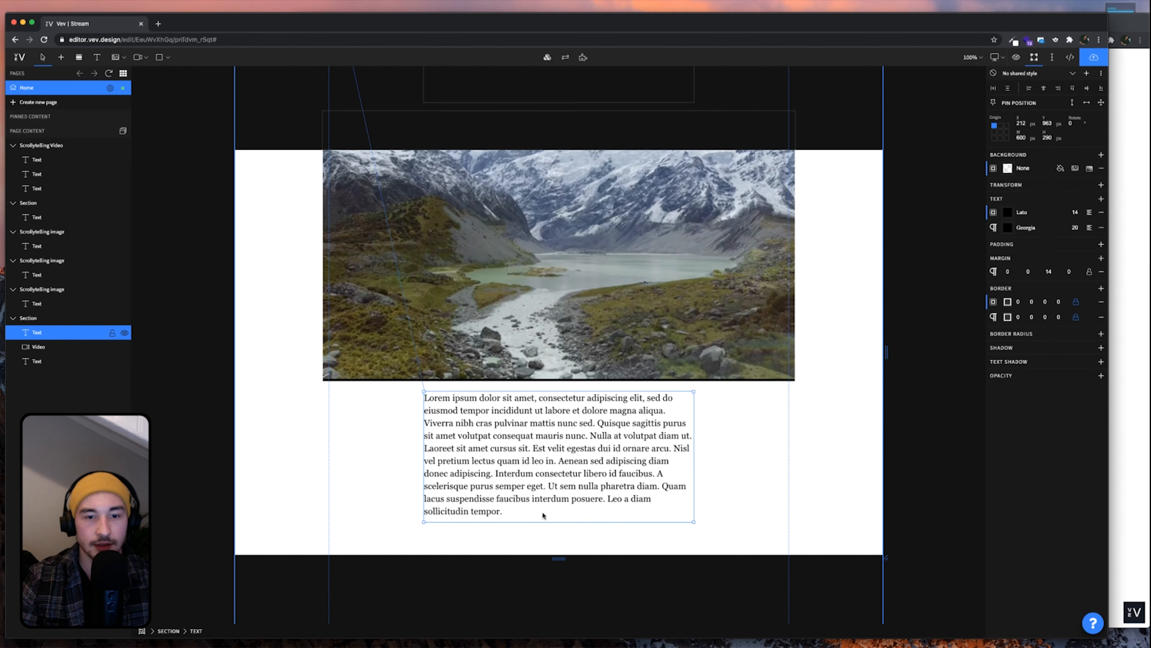
Trim the copy to 'Lorem ipsum dolor sit amet, consectetur adipiscing elit' and shrink its box to fit
double_click(510, 451)
left_click_drag(647, 395, 661, 508)
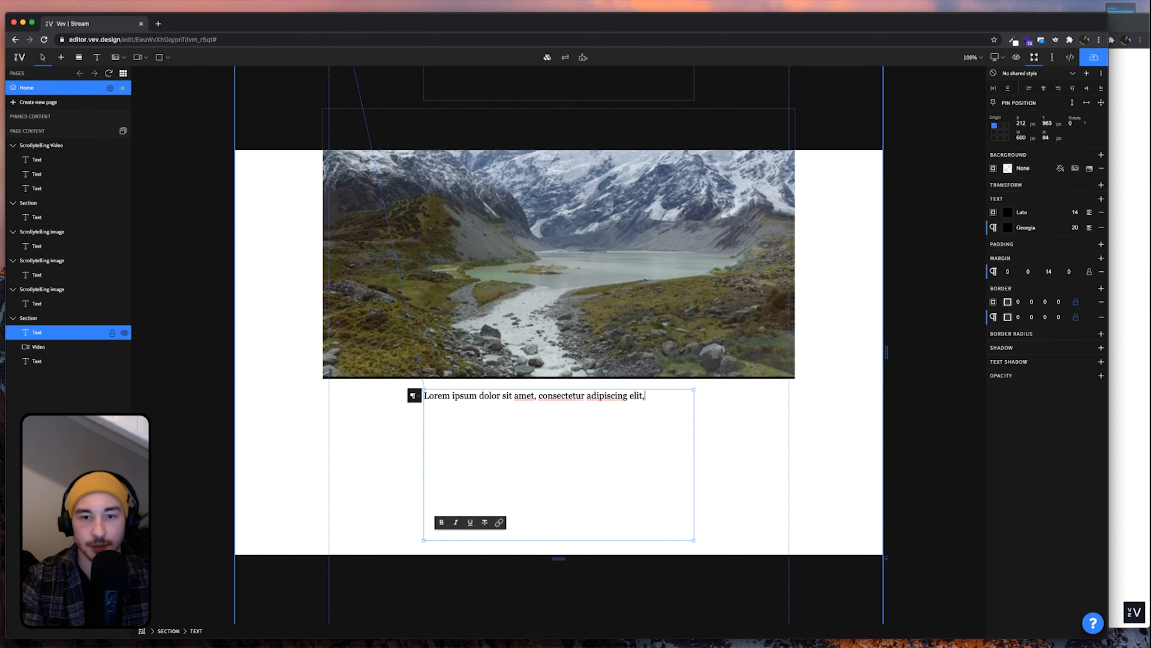
key("BackSpace")
key("BackSpace")
left_click(540, 461)
left_click(527, 411)
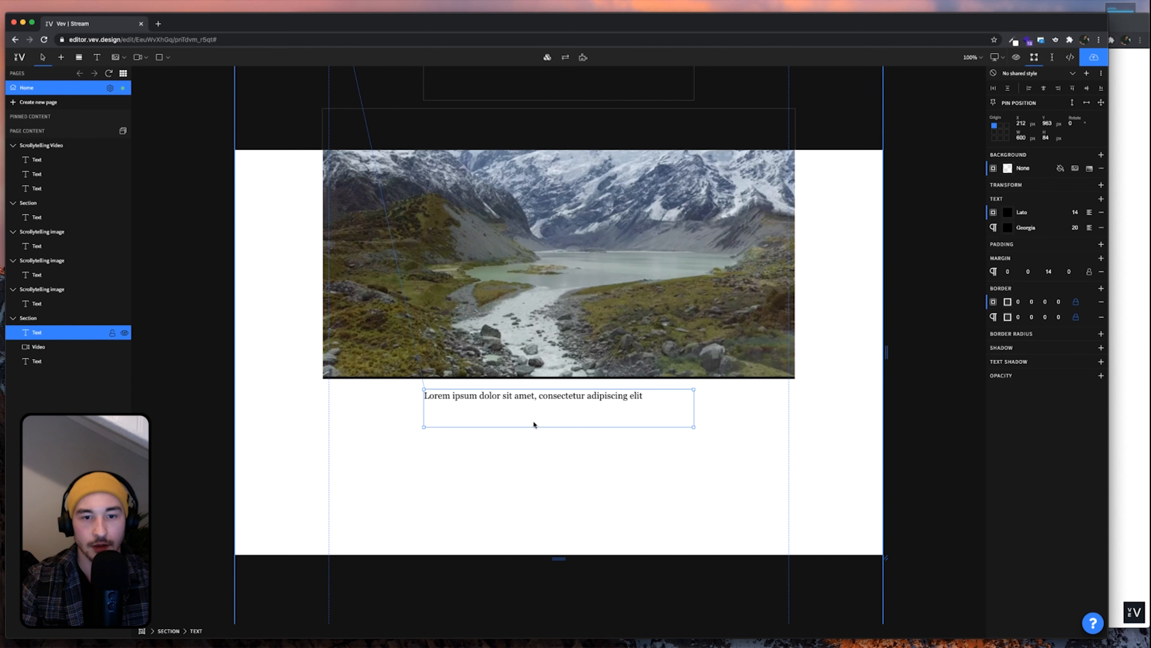
left_click_drag(539, 426, 539, 405)
left_click(542, 429)
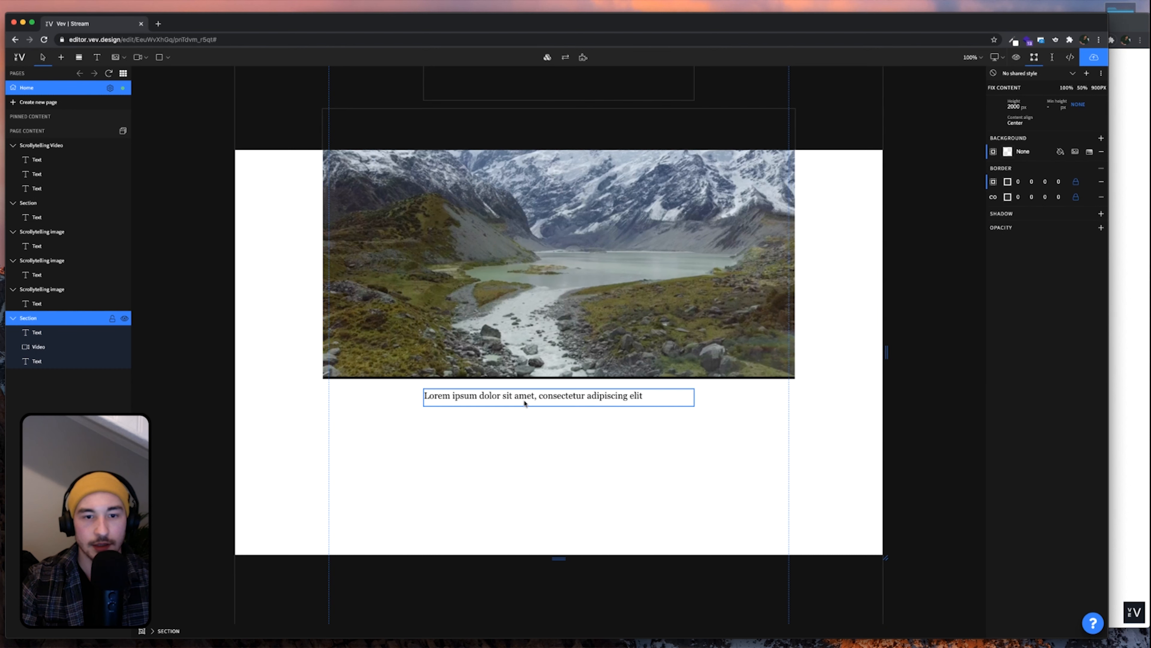
left_click(524, 399)
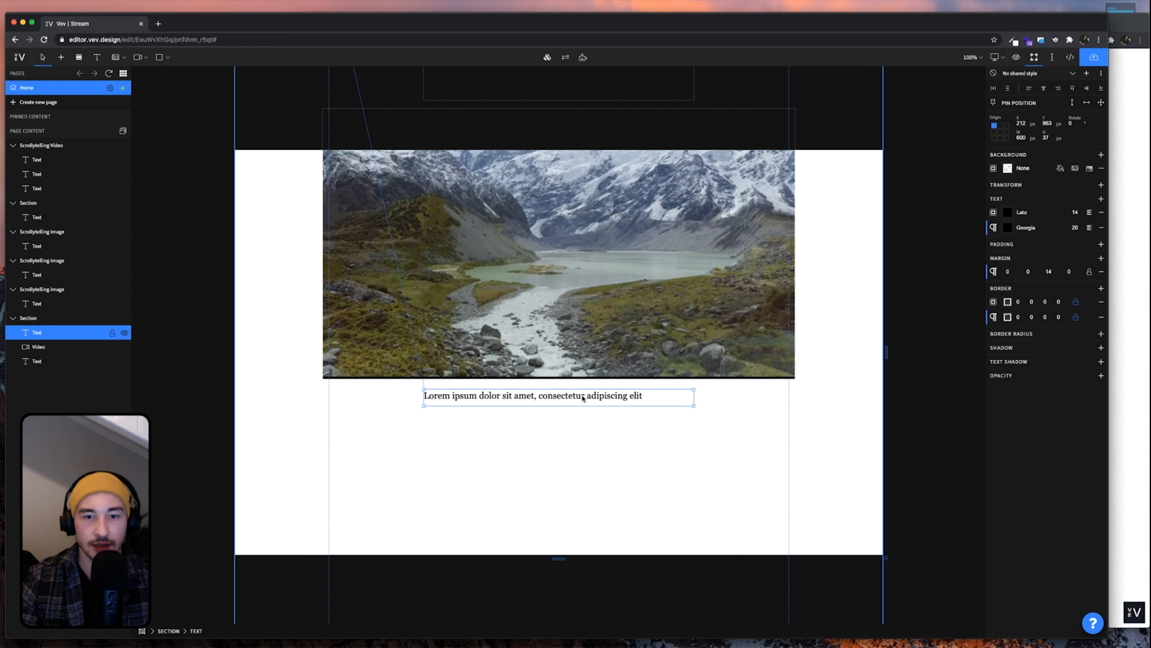
Shrink the caption box under the glacier video to fit its single line
left_click(622, 403)
left_click(622, 403)
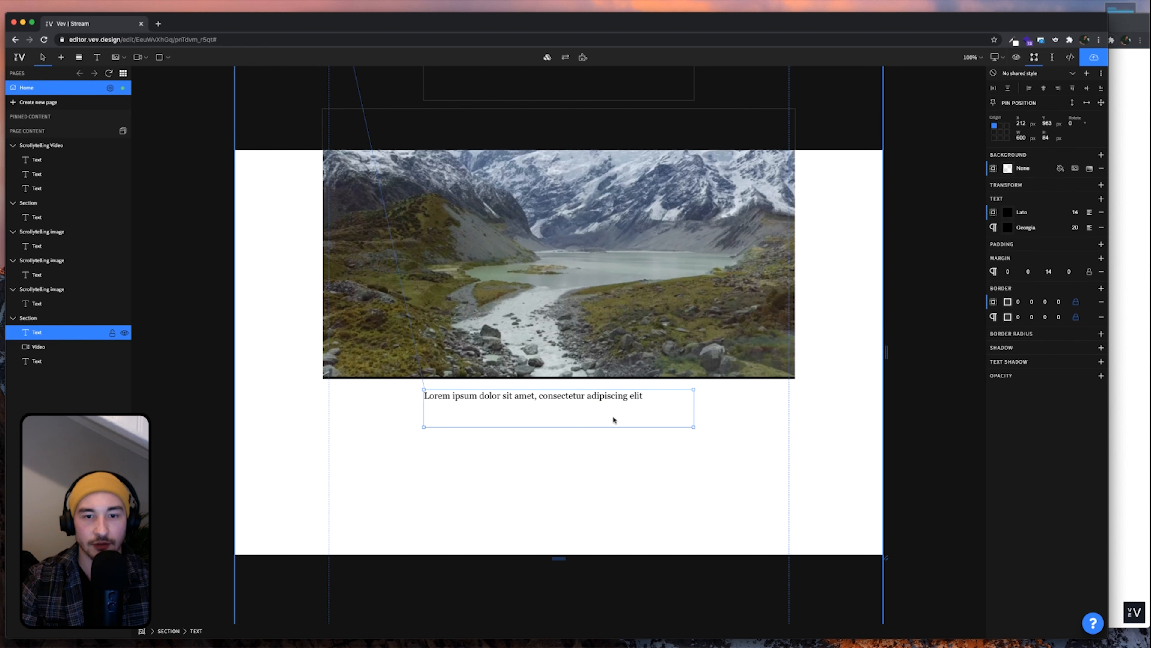
left_click_drag(614, 426, 618, 404)
left_click(614, 408)
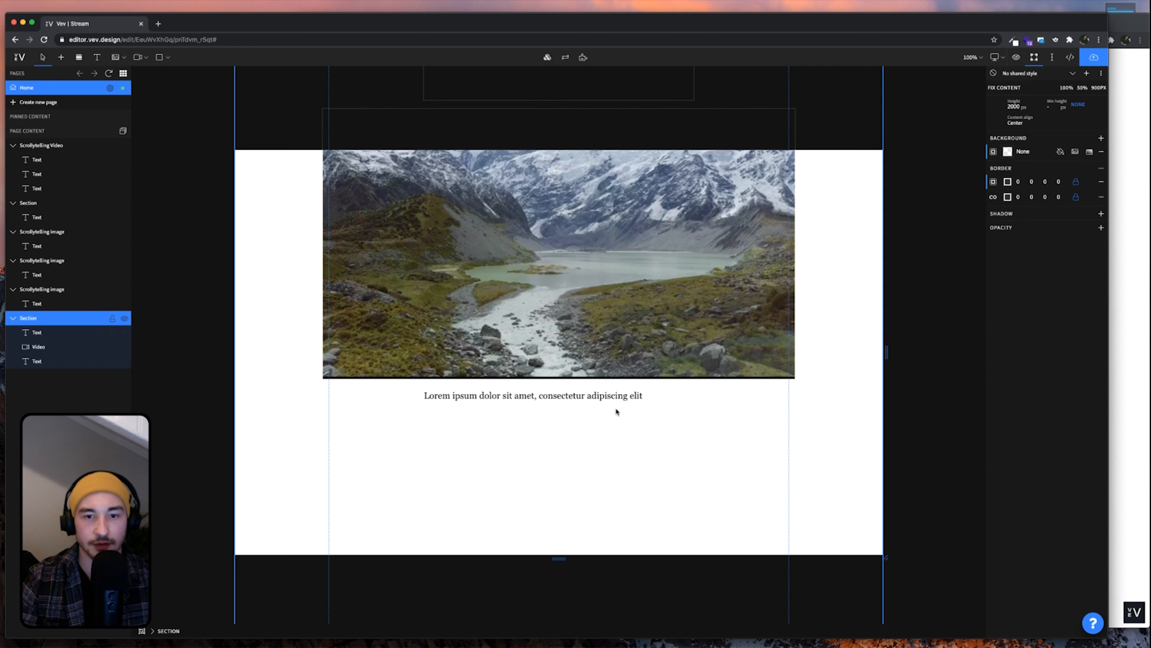
left_click(611, 404)
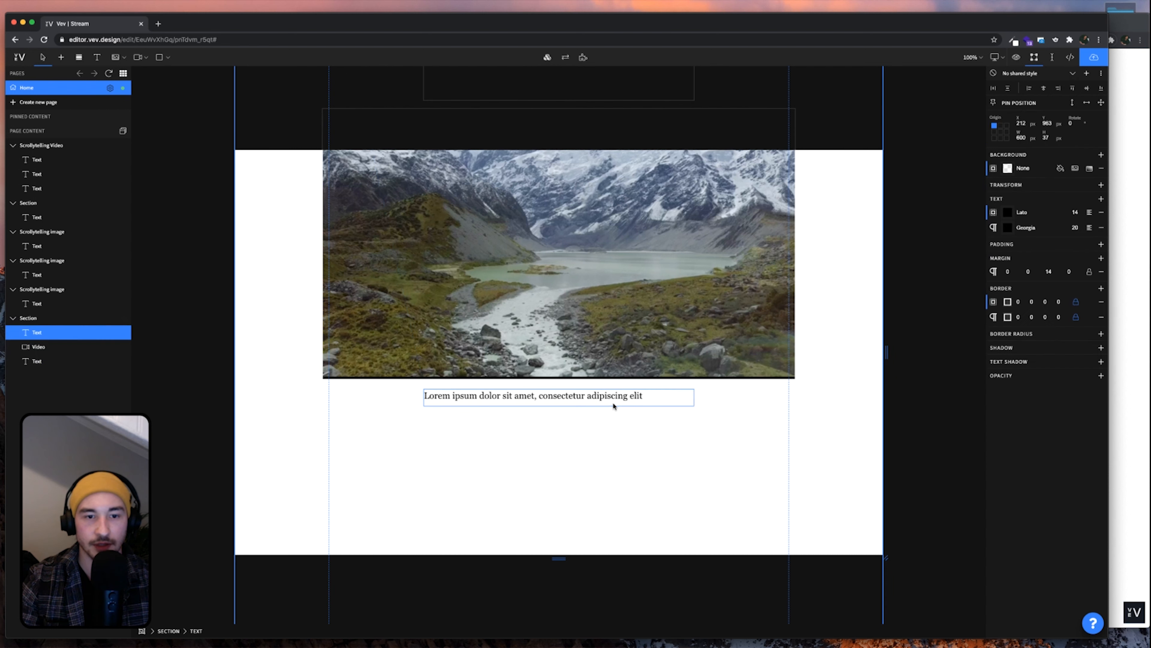
Set the caption's paragraph font to Source Sans Pro at size 14
left_click(1025, 227)
left_click(913, 244)
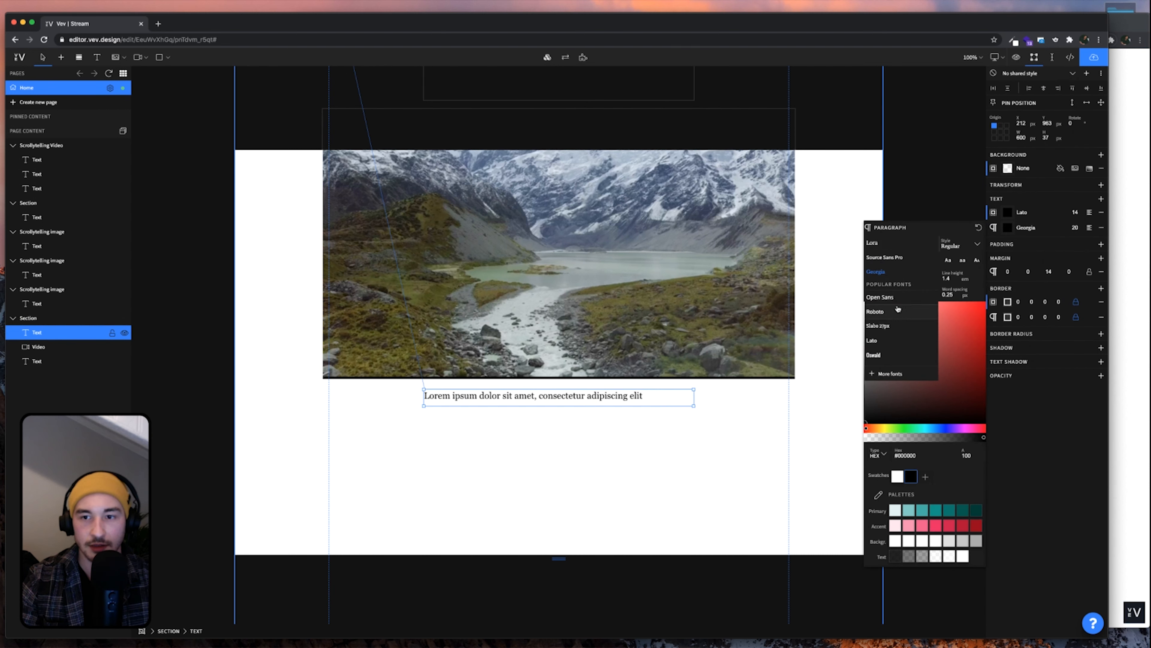
left_click(895, 258)
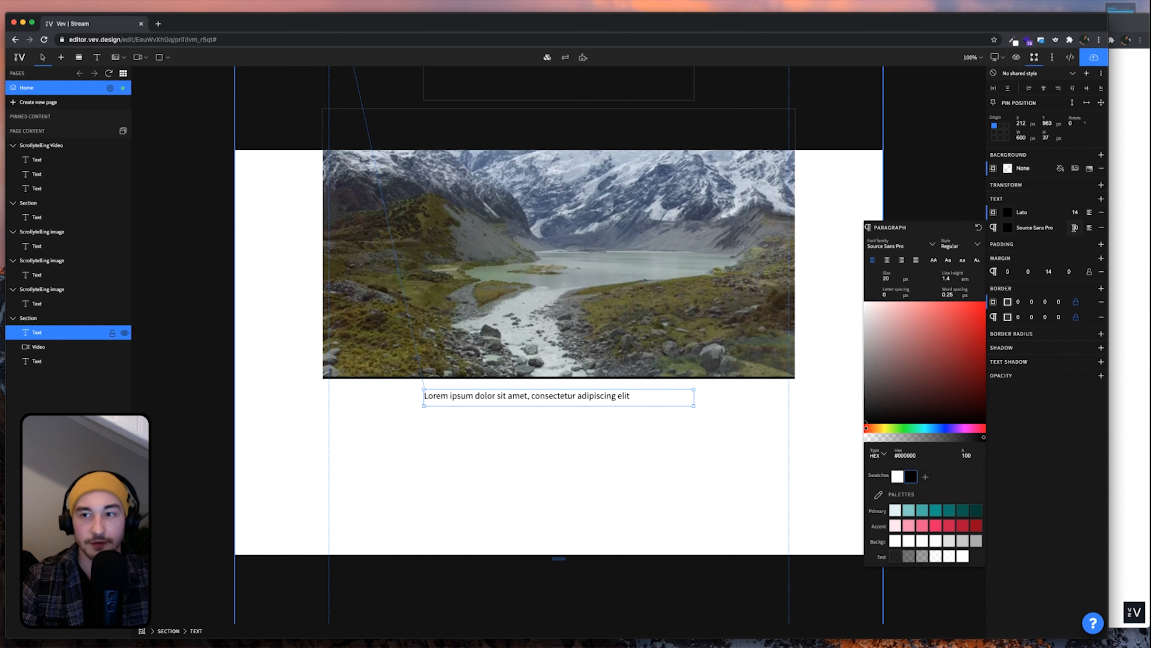
type("14")
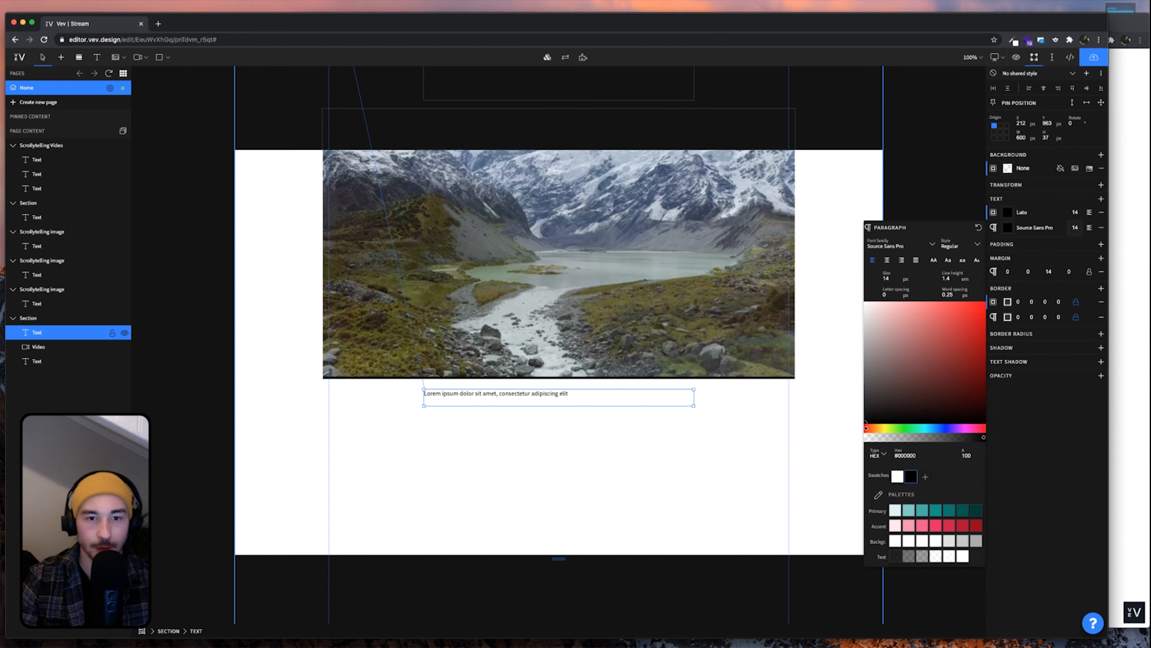
left_click(1133, 373)
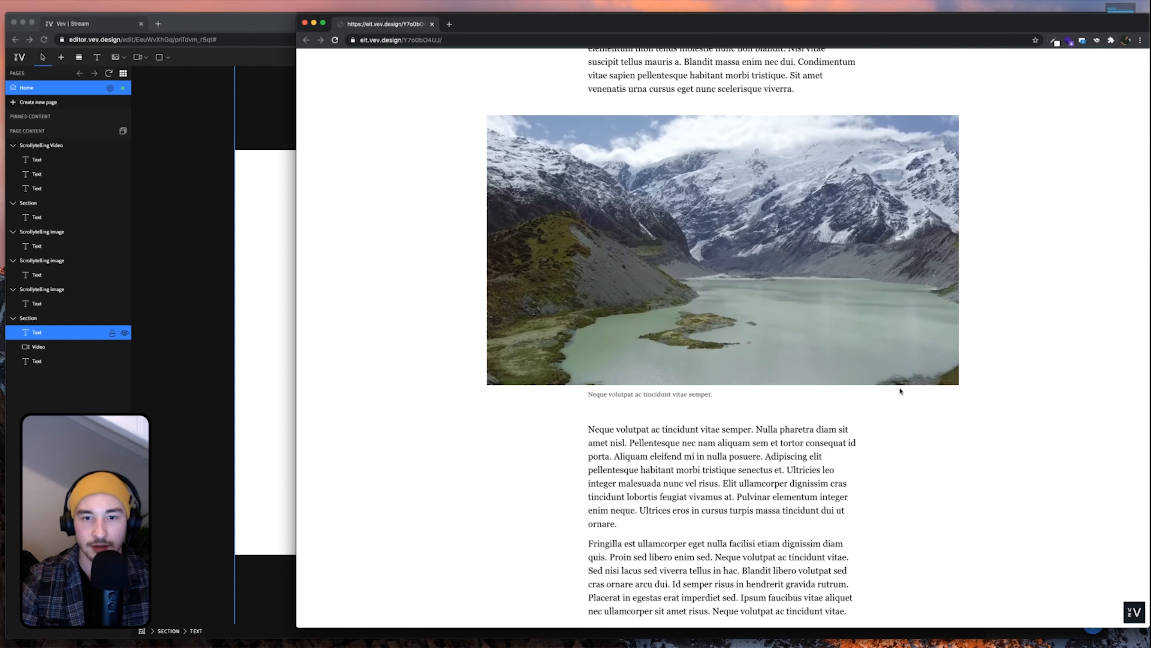
Change the caption's paragraph colour to hex 666666
left_click(277, 373)
left_click(500, 399)
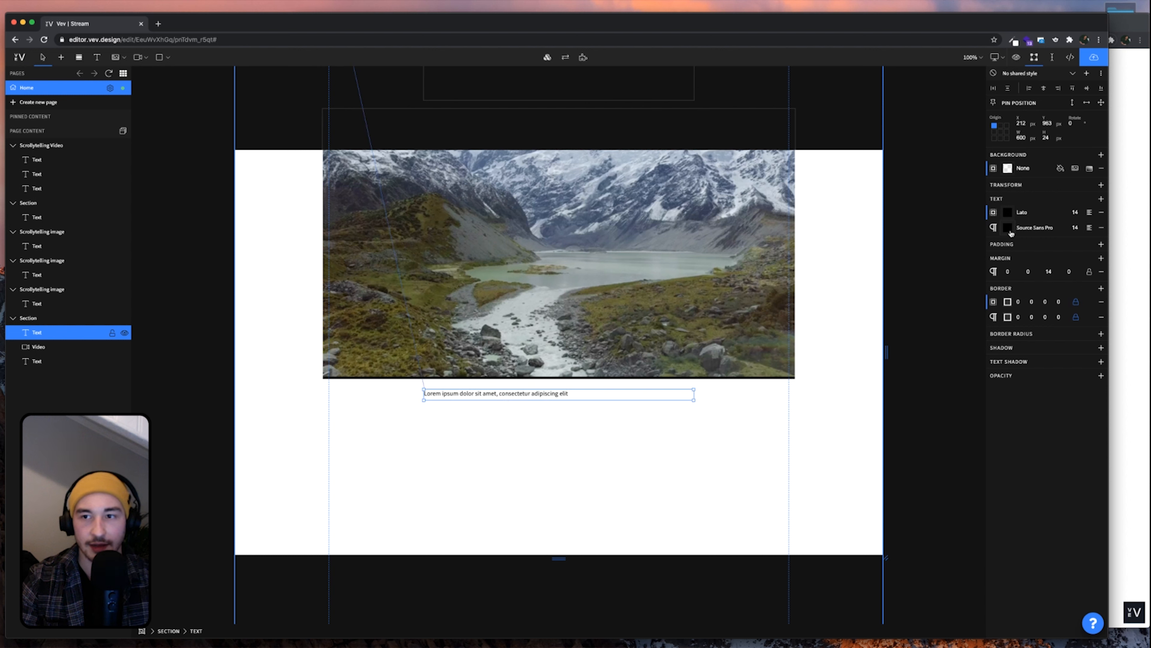
left_click(1008, 229)
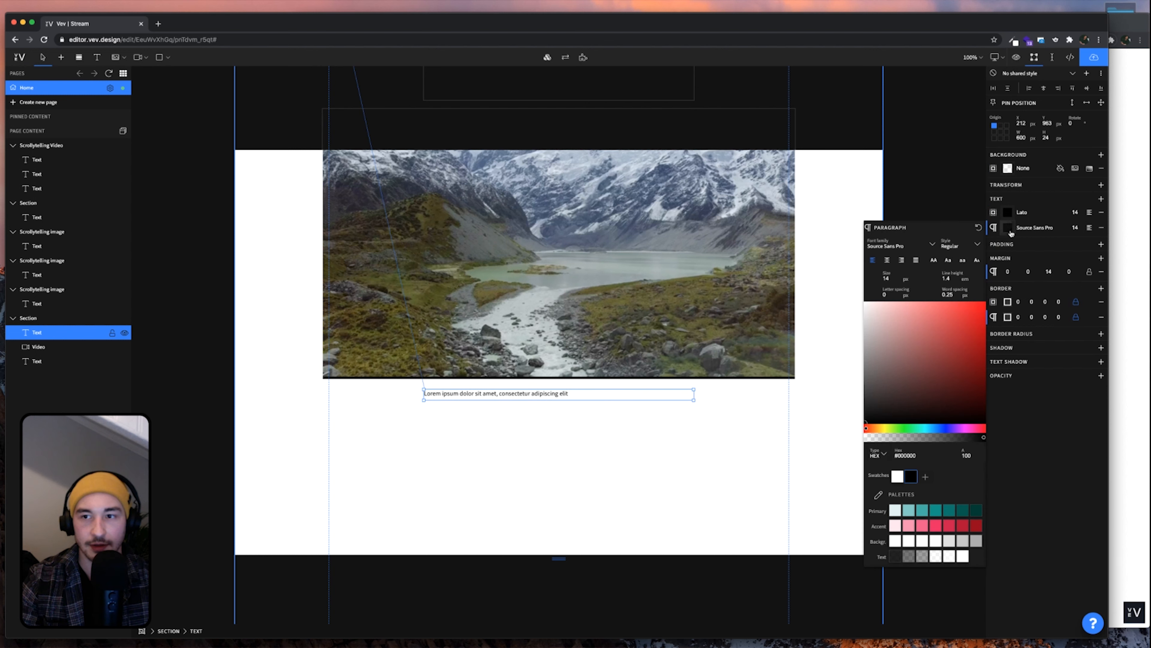
left_click(911, 452)
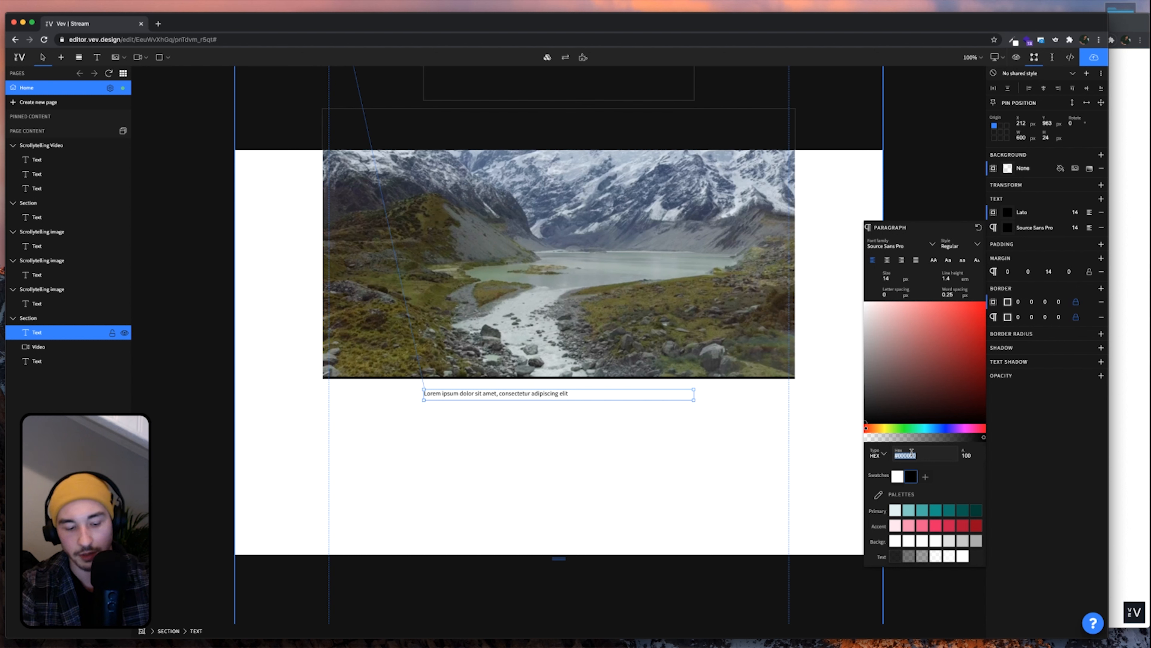
type("66666")
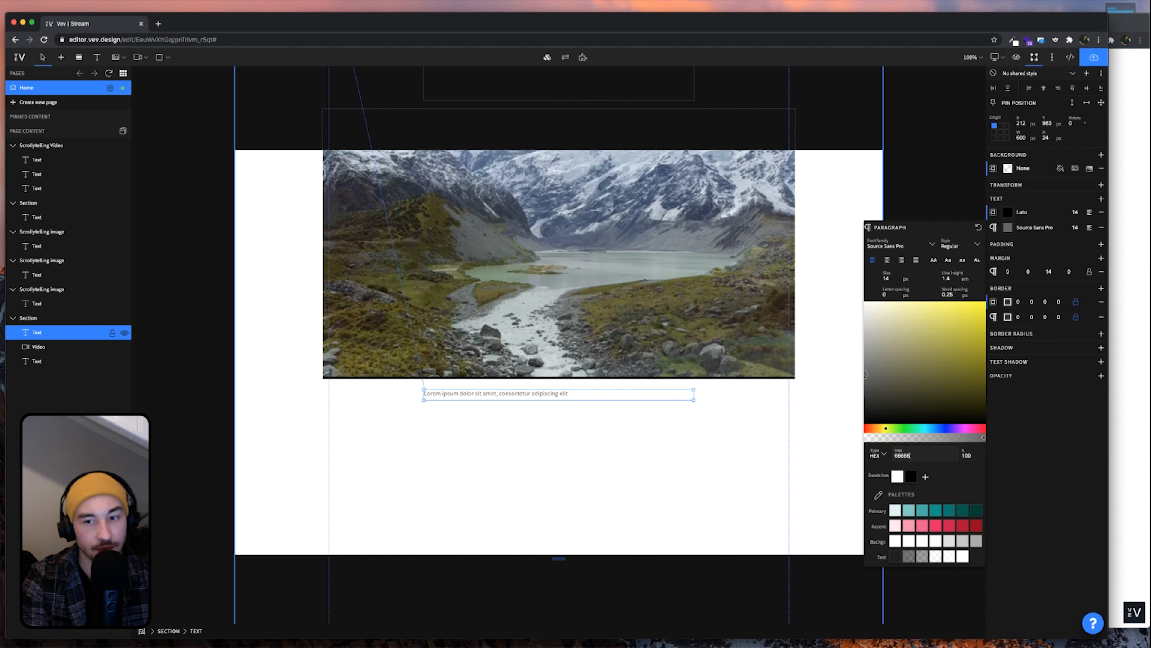
type("6")
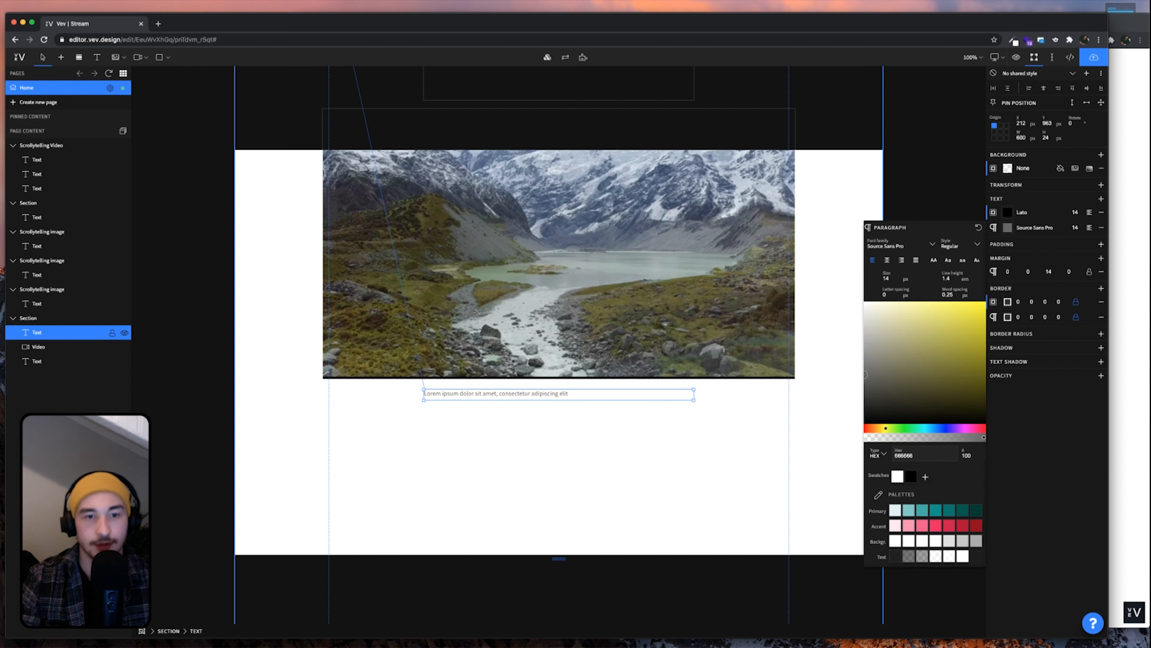
left_click(671, 442)
Nudge the caption box up about 11 px toward the video
left_click(551, 398)
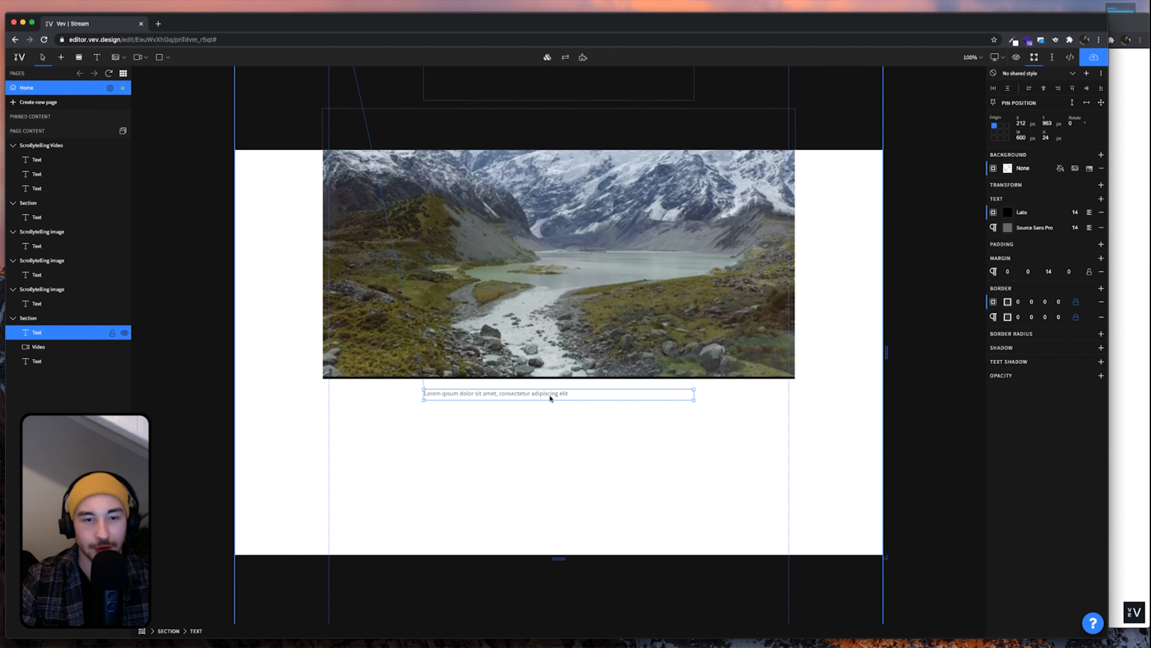
left_click_drag(550, 398, 550, 393)
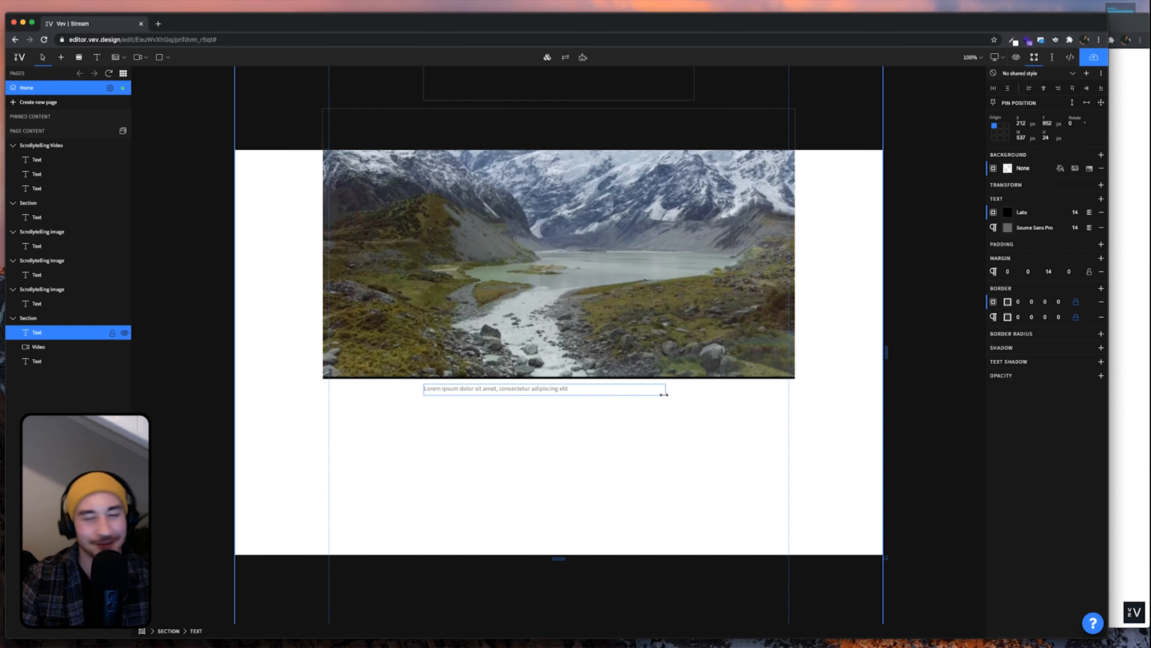
left_click(725, 421)
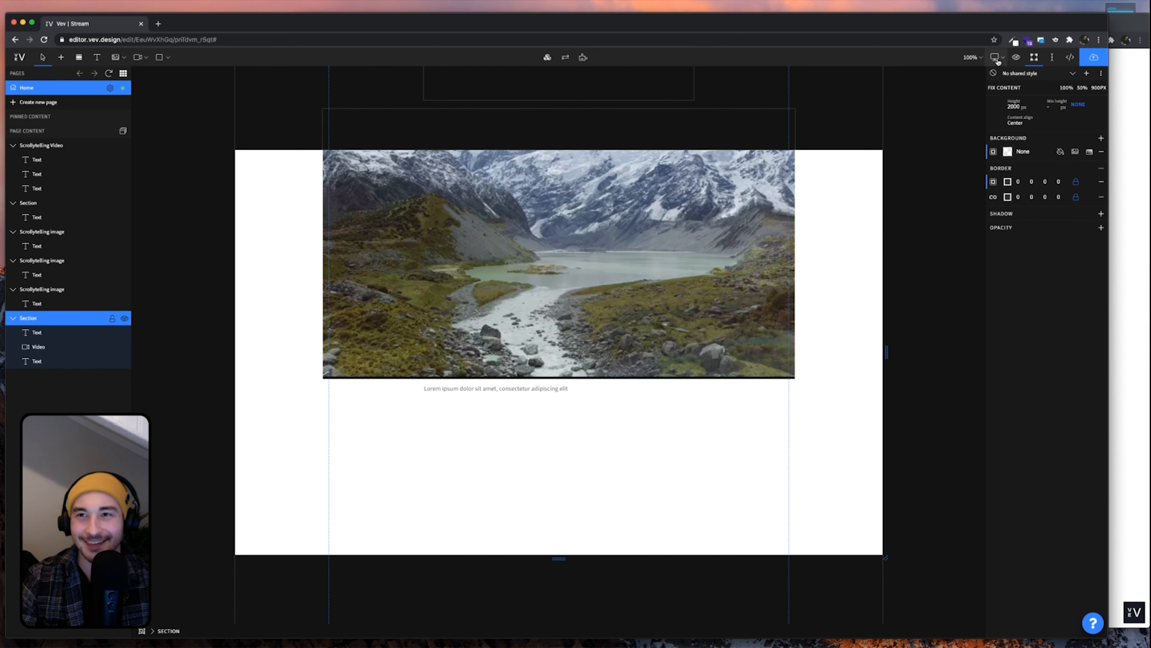
Set the caption's paragraph font weight to Semi Bold
left_click_drag(1002, 26, 936, 29)
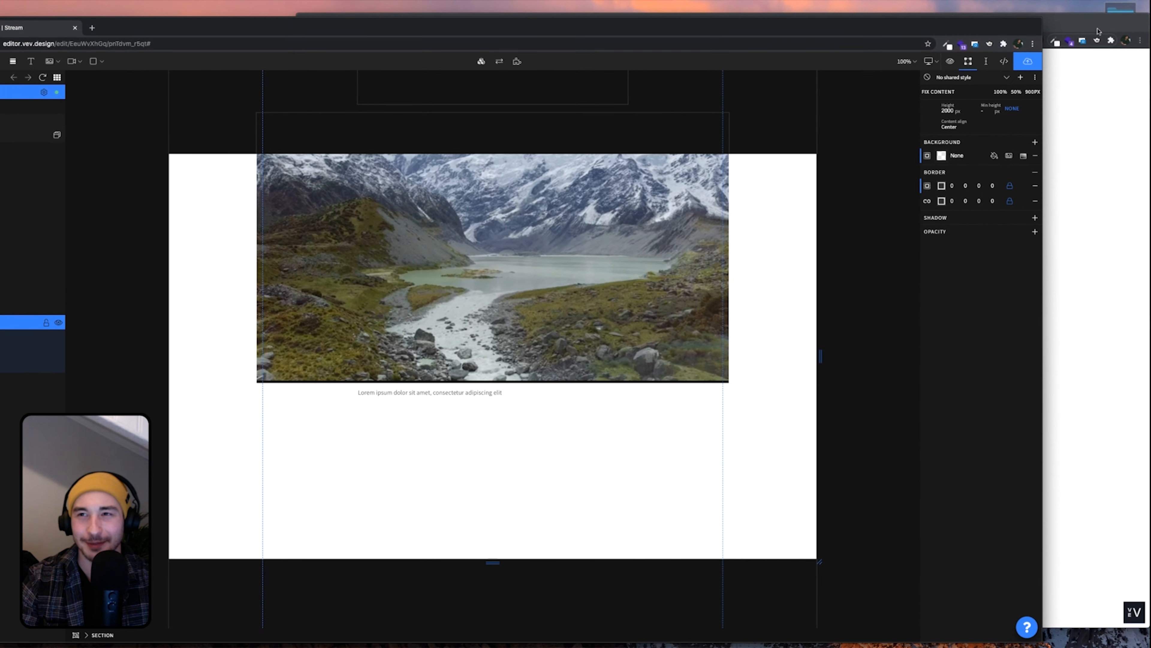
left_click(1099, 30)
left_click(248, 349)
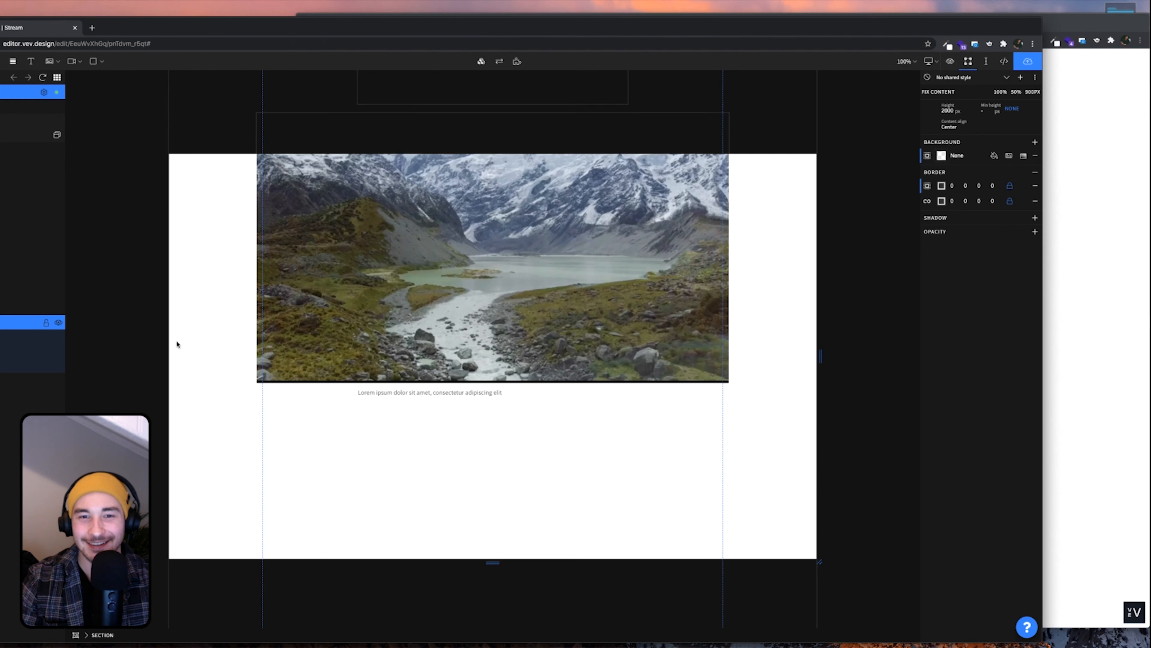
left_click(536, 393)
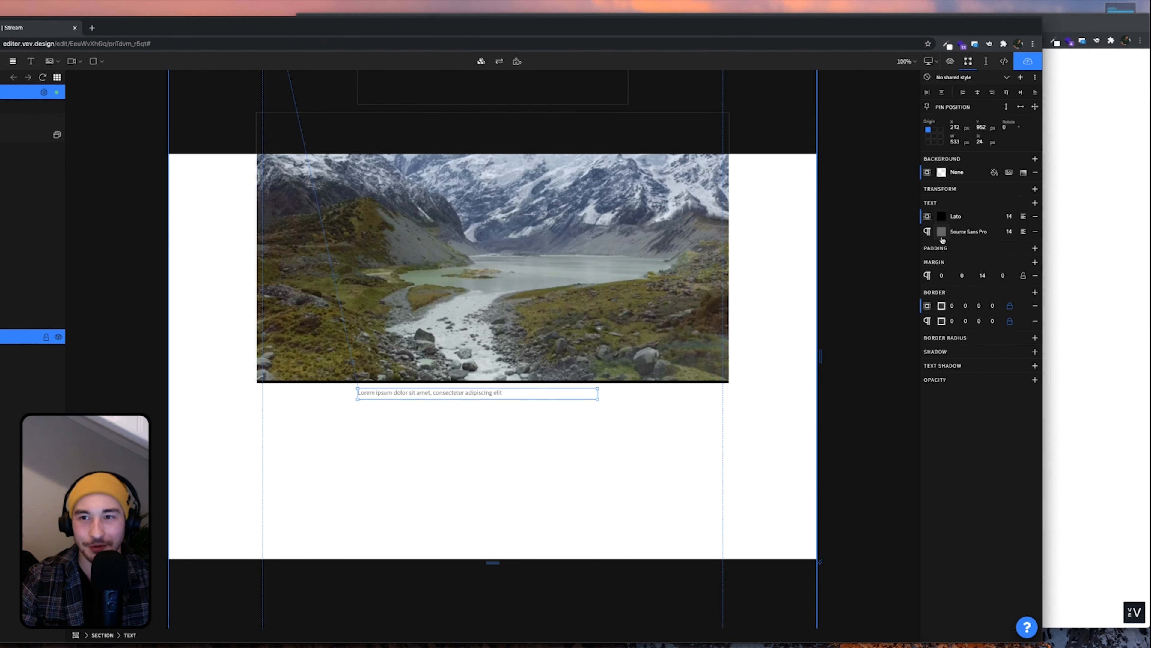
left_click(942, 237)
left_click(904, 252)
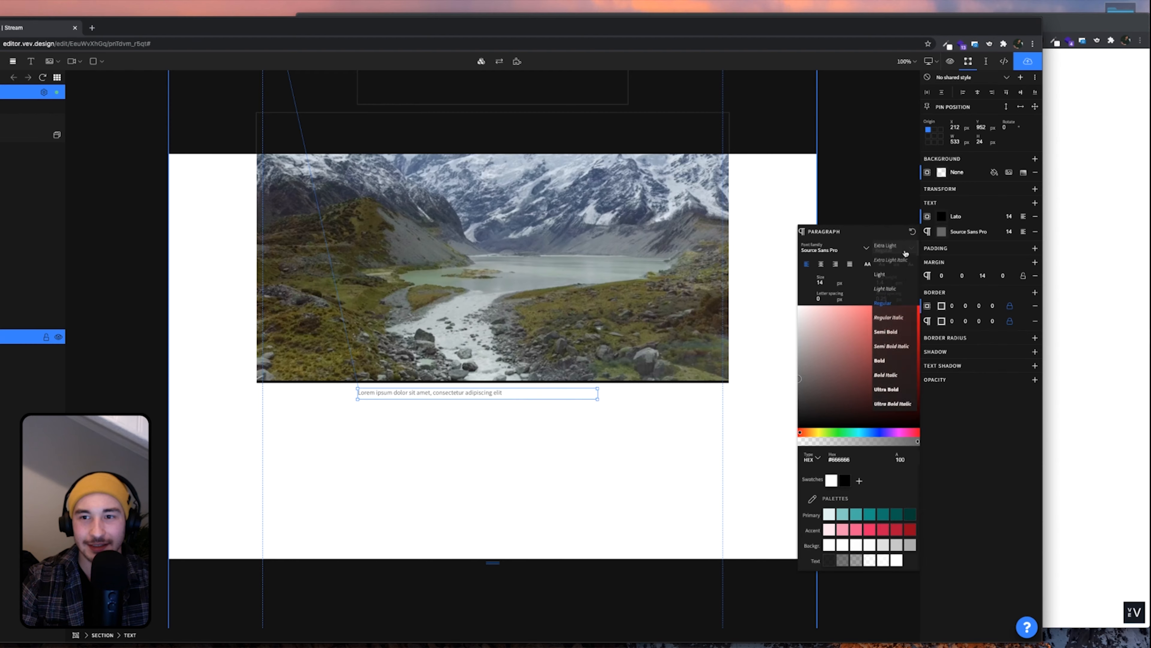
left_click(889, 362)
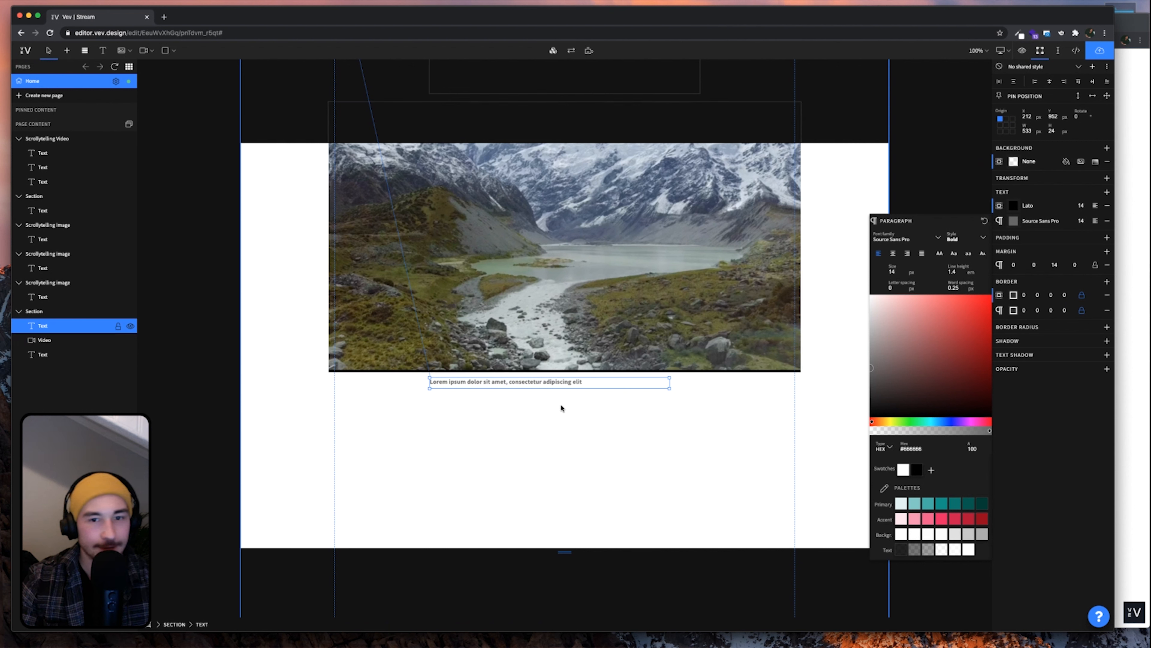
left_click(964, 239)
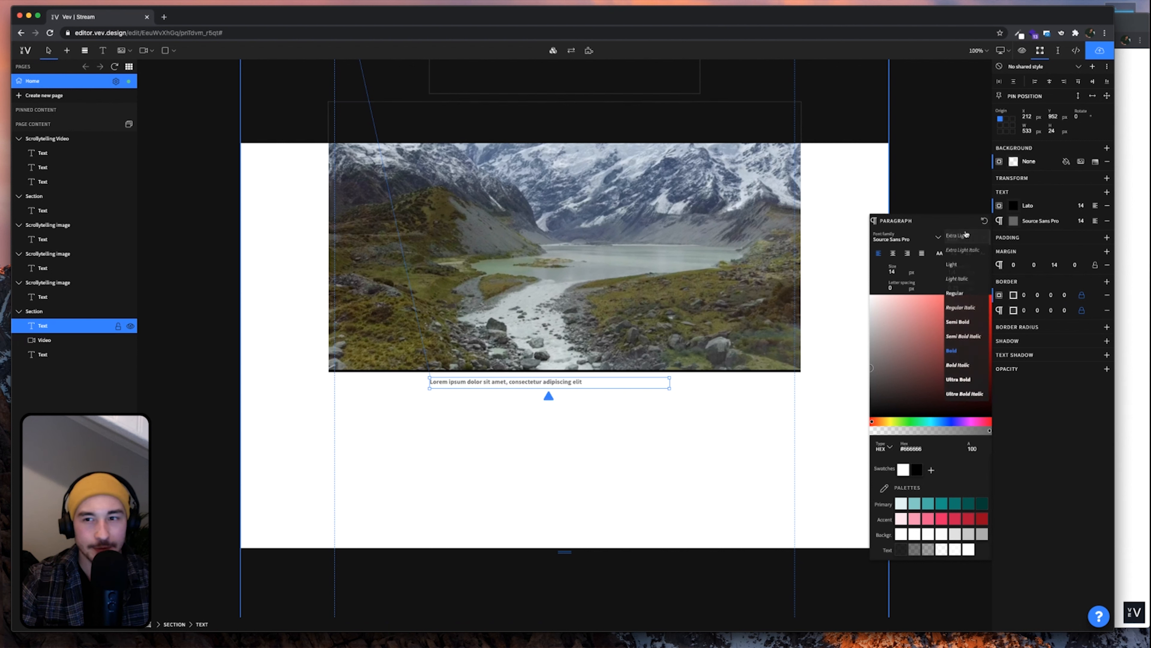
left_click(964, 322)
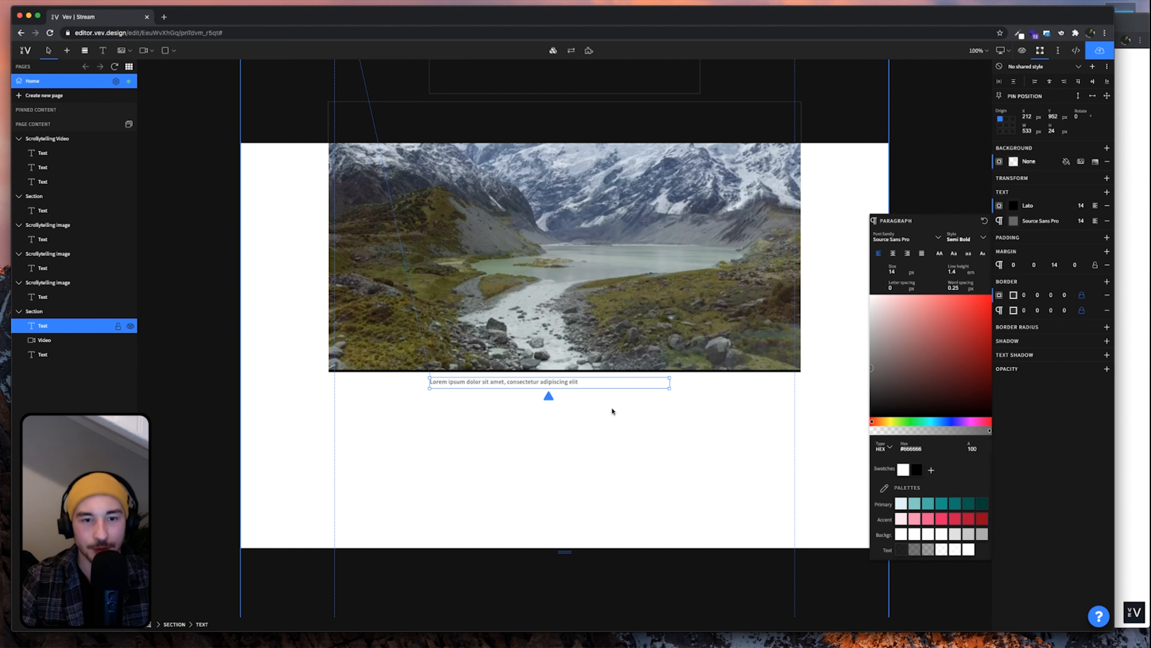
left_click(589, 386)
Add a full stop after 'elit' at the end of the caption
left_click(584, 386)
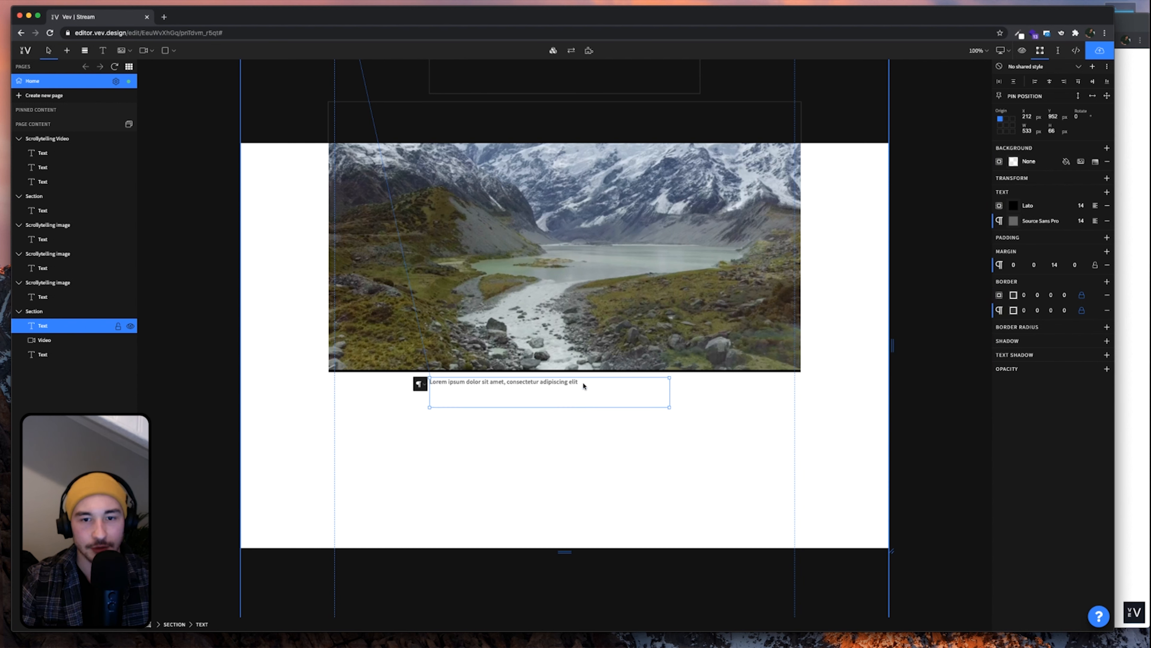
key("Escape")
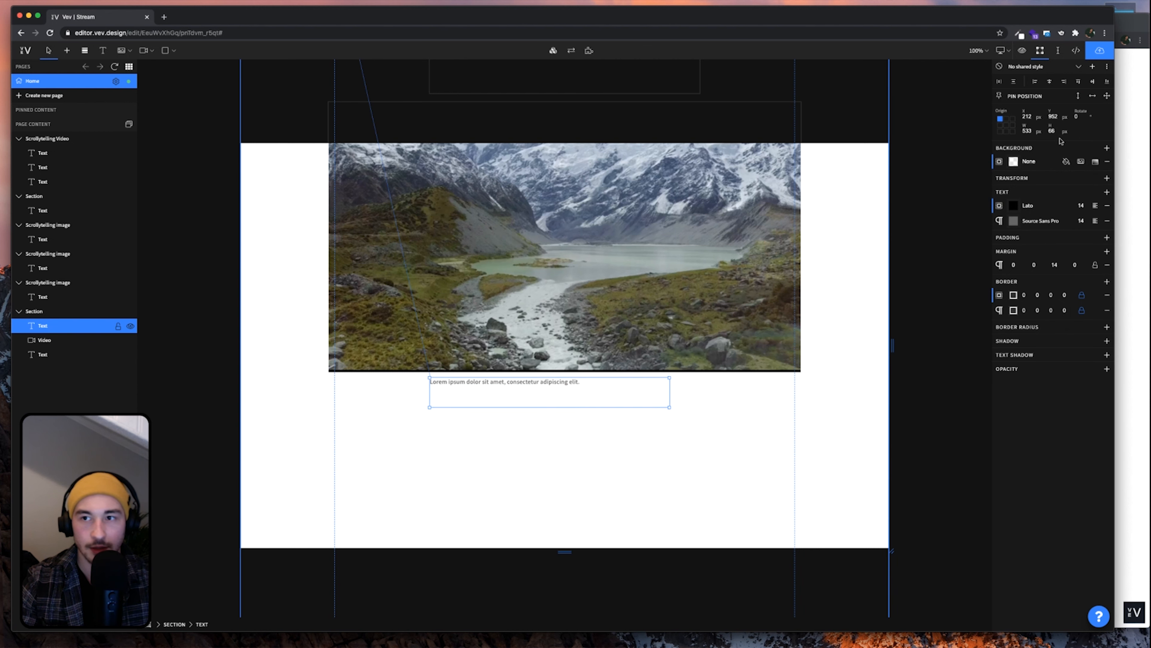
left_click(741, 425)
scroll(741, 425, "up", 10)
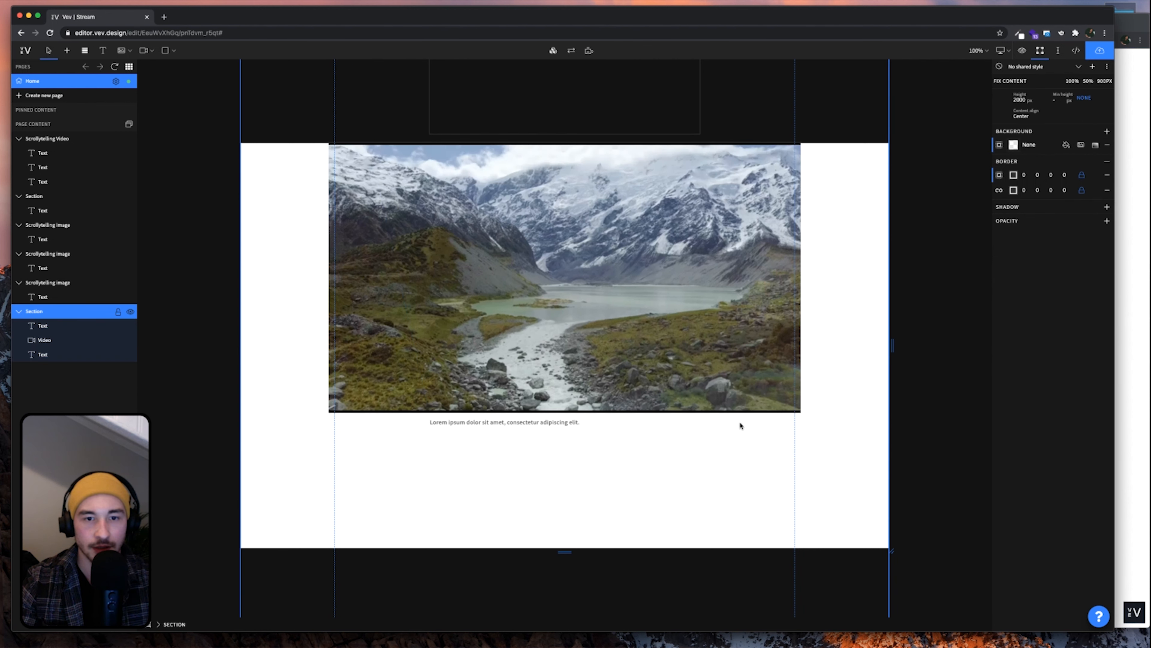
Copy the 'Lorem ipsum dolor sit amet…' paragraph and place the copy below the video's caption
left_click(593, 237)
scroll(642, 374, "down", 3)
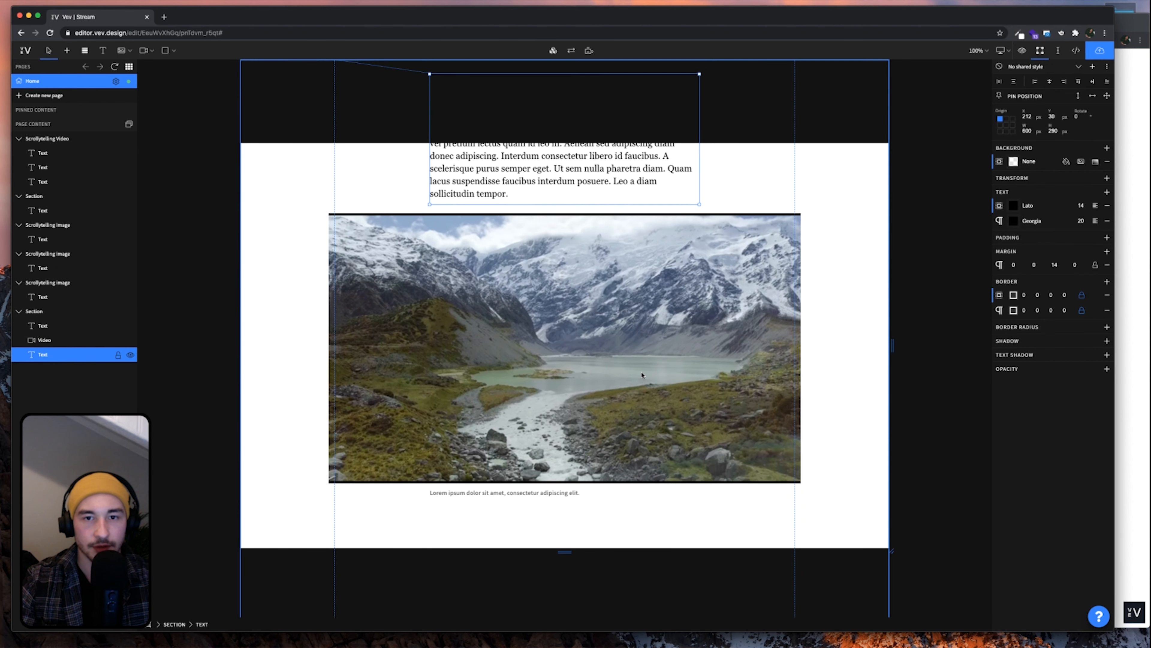
key("super+c")
scroll(643, 370, "up", 2)
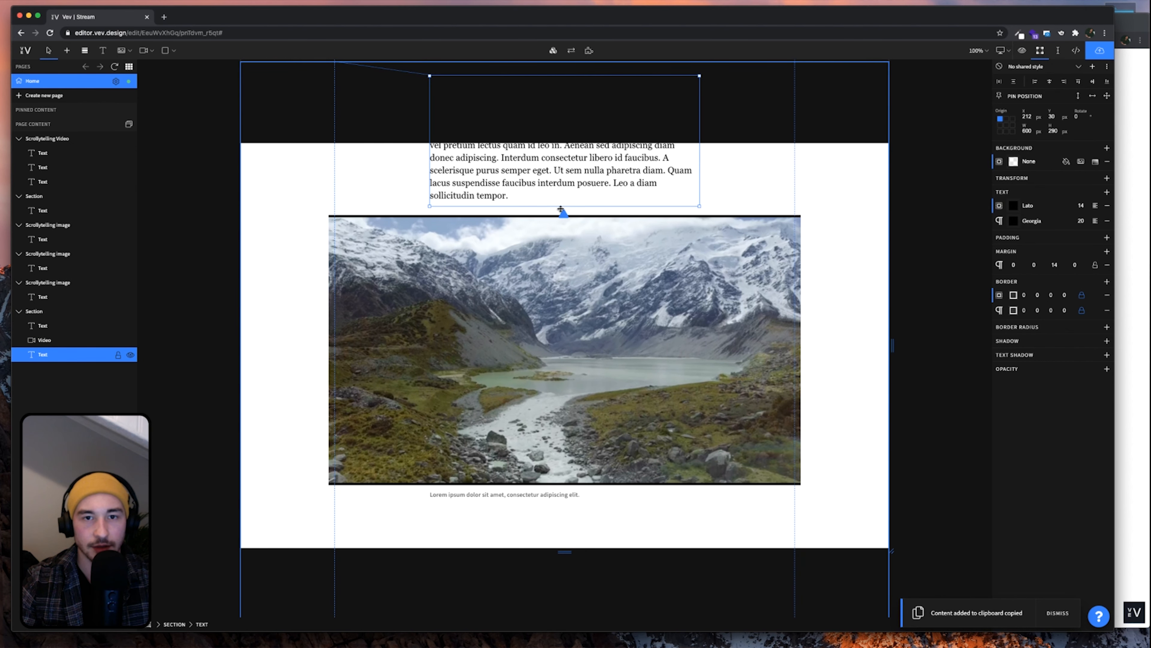
scroll(589, 395, "down", 3)
key("super+v")
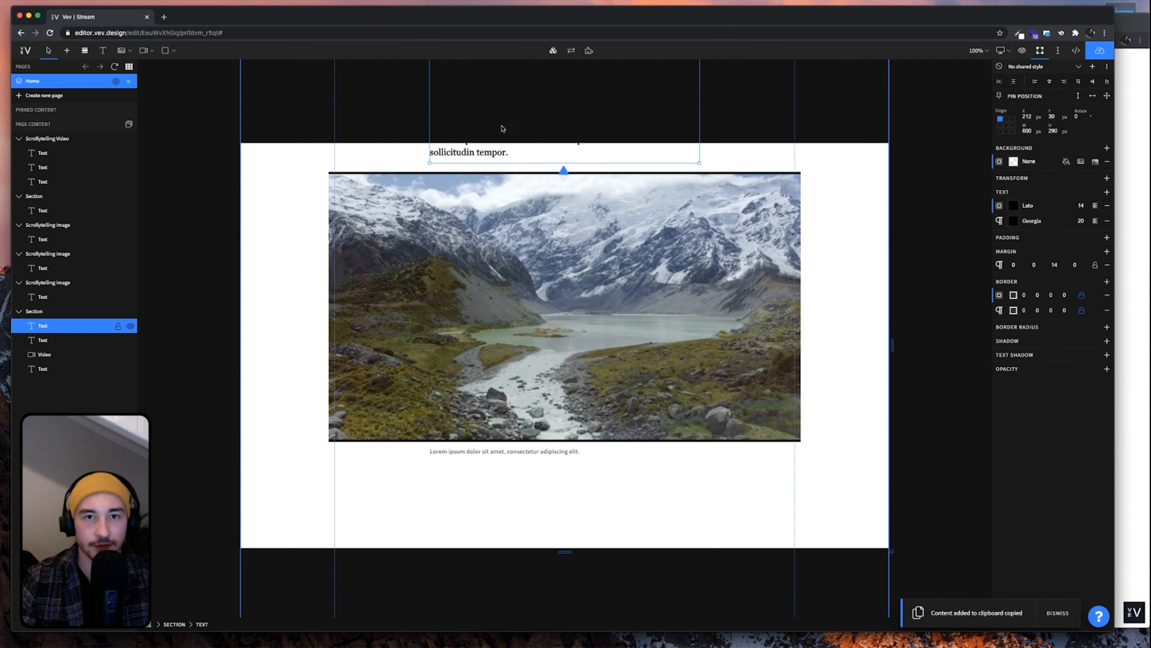
left_click_drag(505, 151, 524, 516)
scroll(521, 508, "down", 2)
left_click_drag(507, 344, 504, 415)
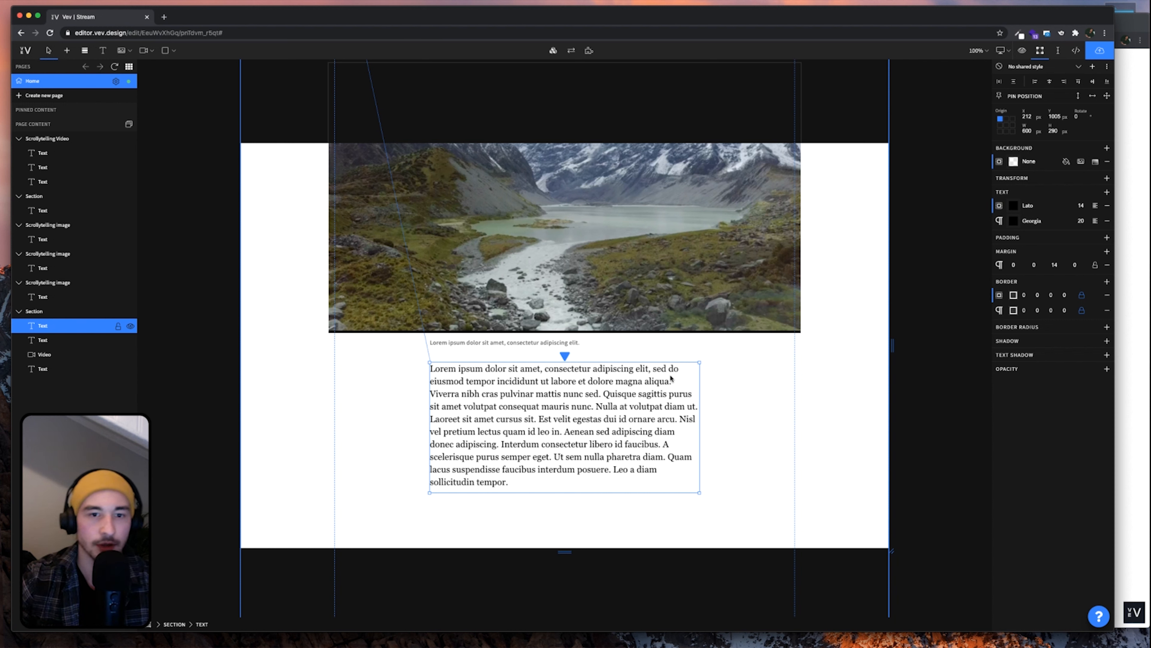
key("Escape")
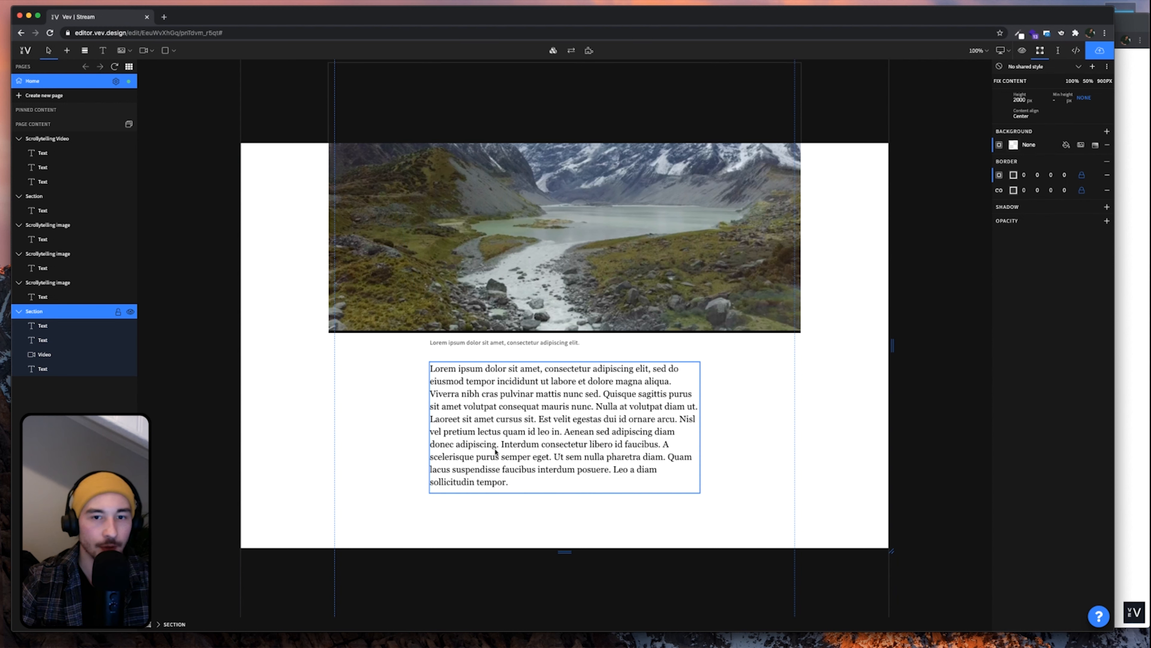
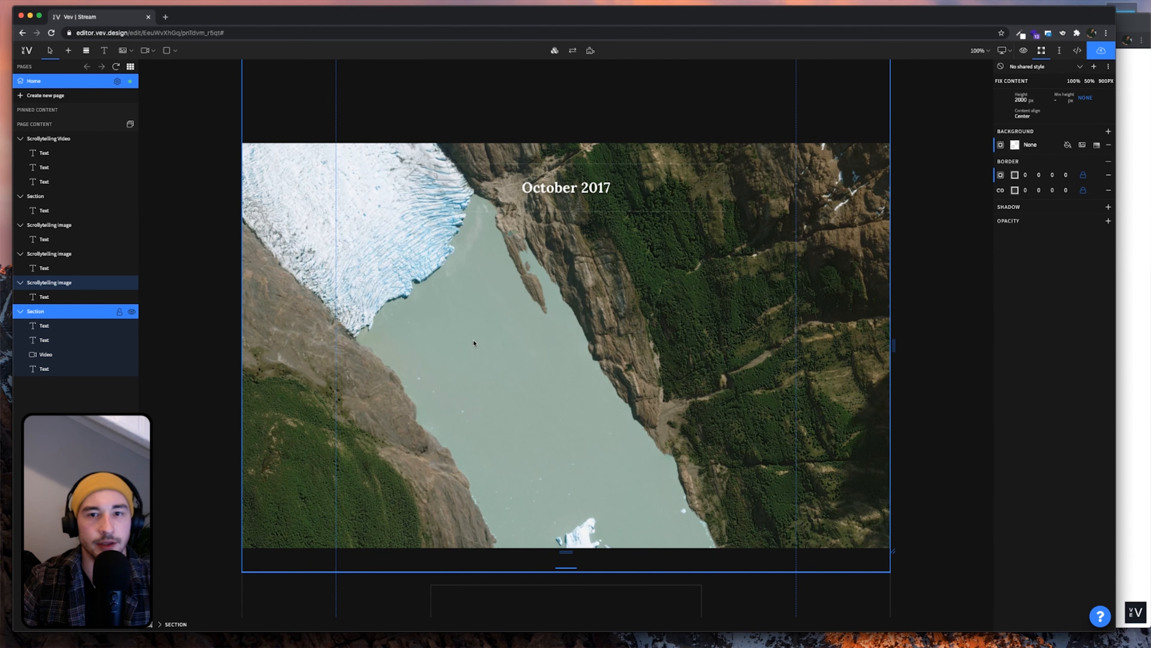
Scroll through the published reference page to review its image and text sequence
scroll(473, 343, "down", 1)
scroll(473, 343, "up", 1)
left_click(1139, 325)
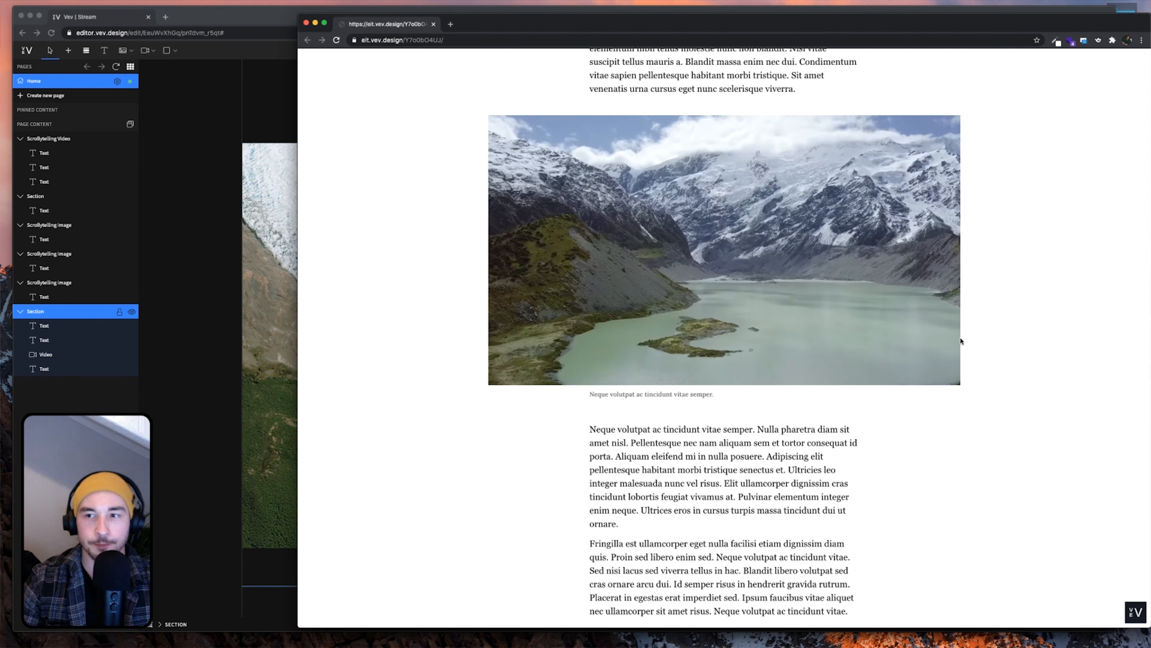
scroll(711, 390, "down", 12)
scroll(711, 390, "down", 5)
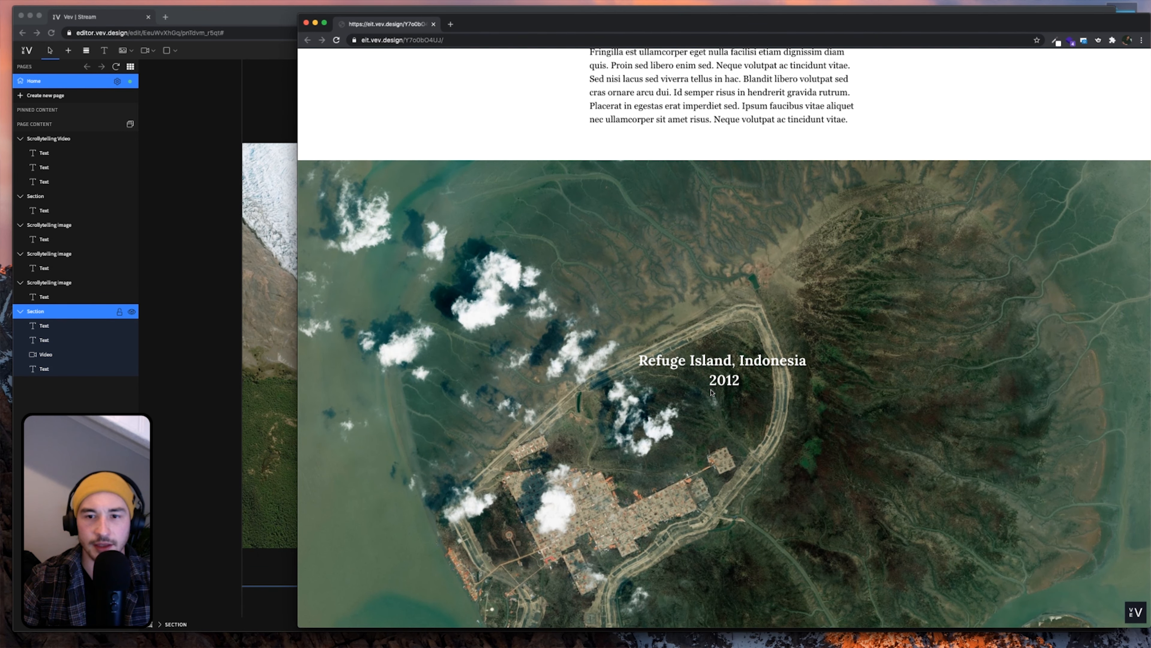
scroll(711, 392, "down", 2)
scroll(711, 392, "down", 1)
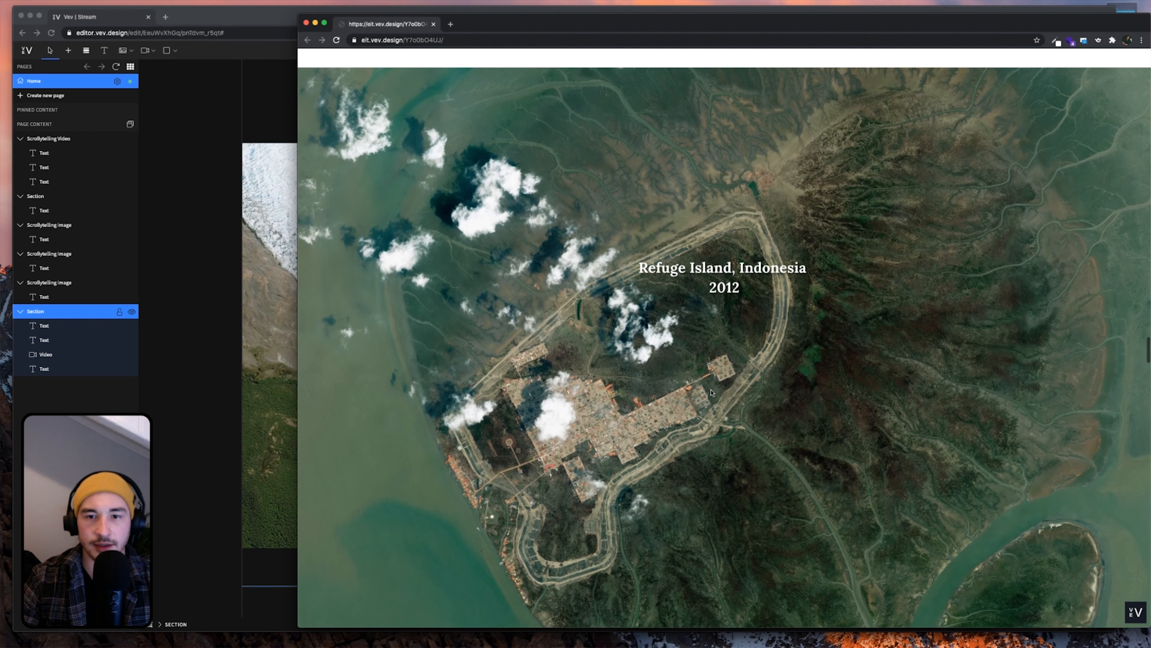
scroll(711, 392, "down", 6)
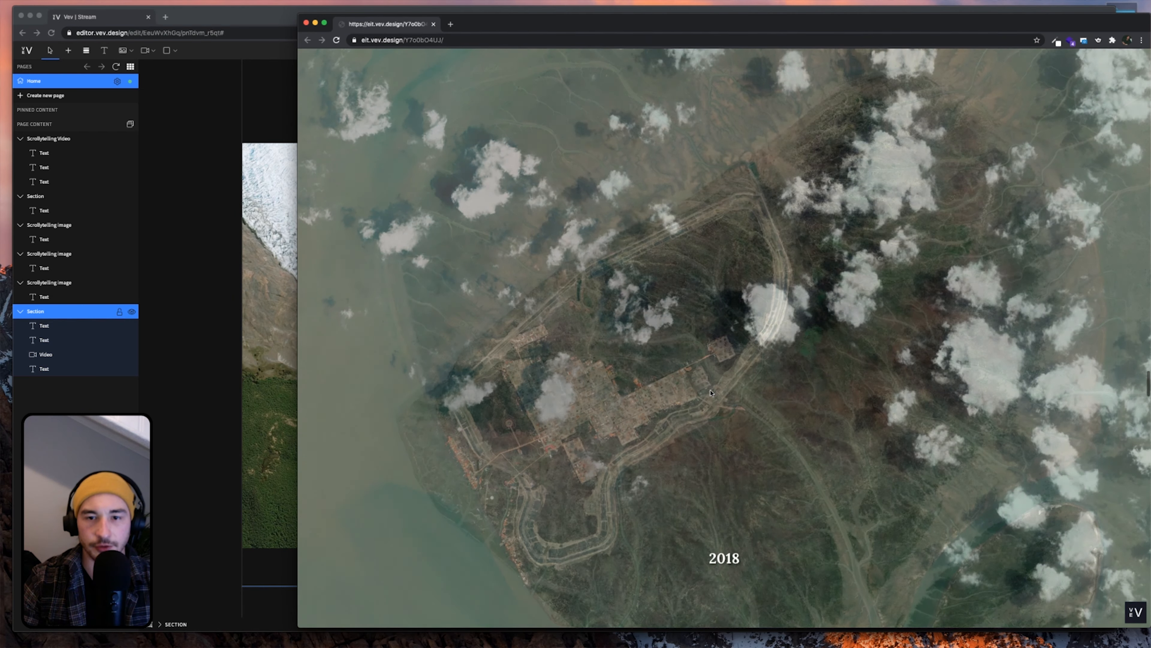
scroll(711, 393, "down", 9)
scroll(710, 392, "up", 8)
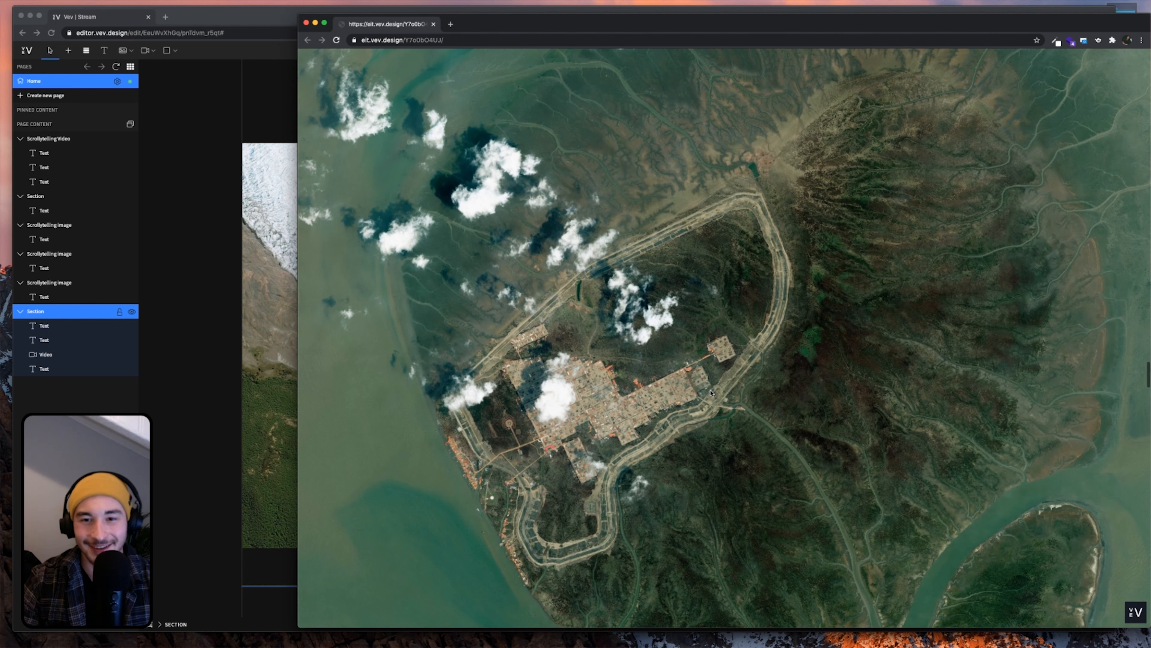
scroll(711, 392, "down", 8)
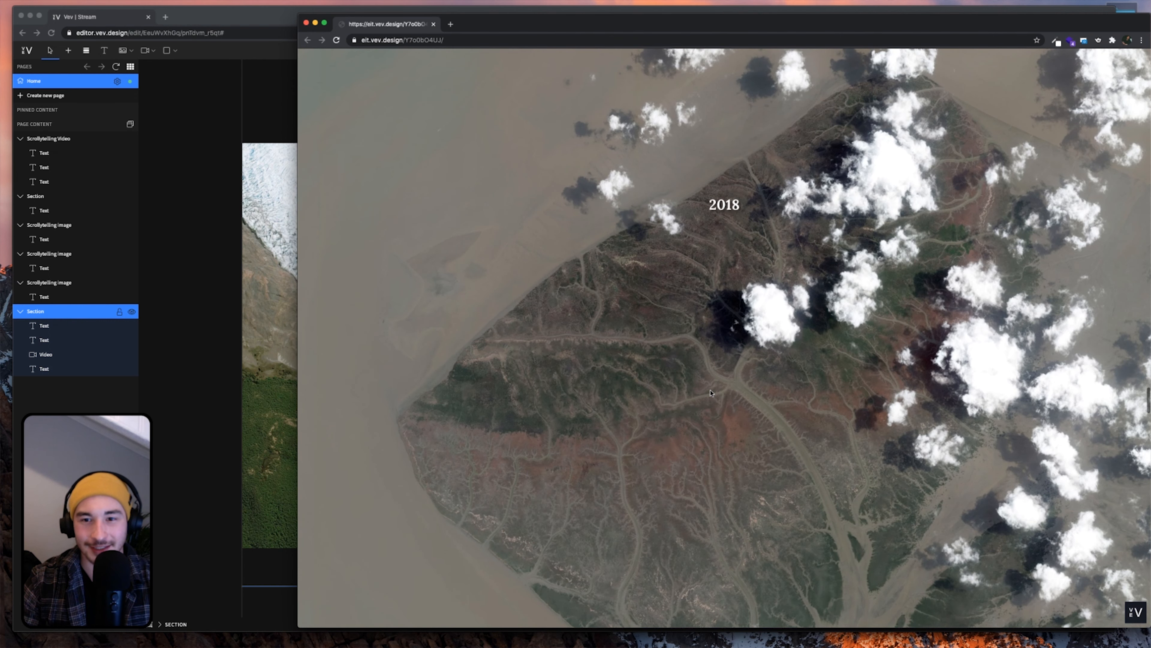
scroll(710, 392, "down", 4)
scroll(711, 392, "up", 6)
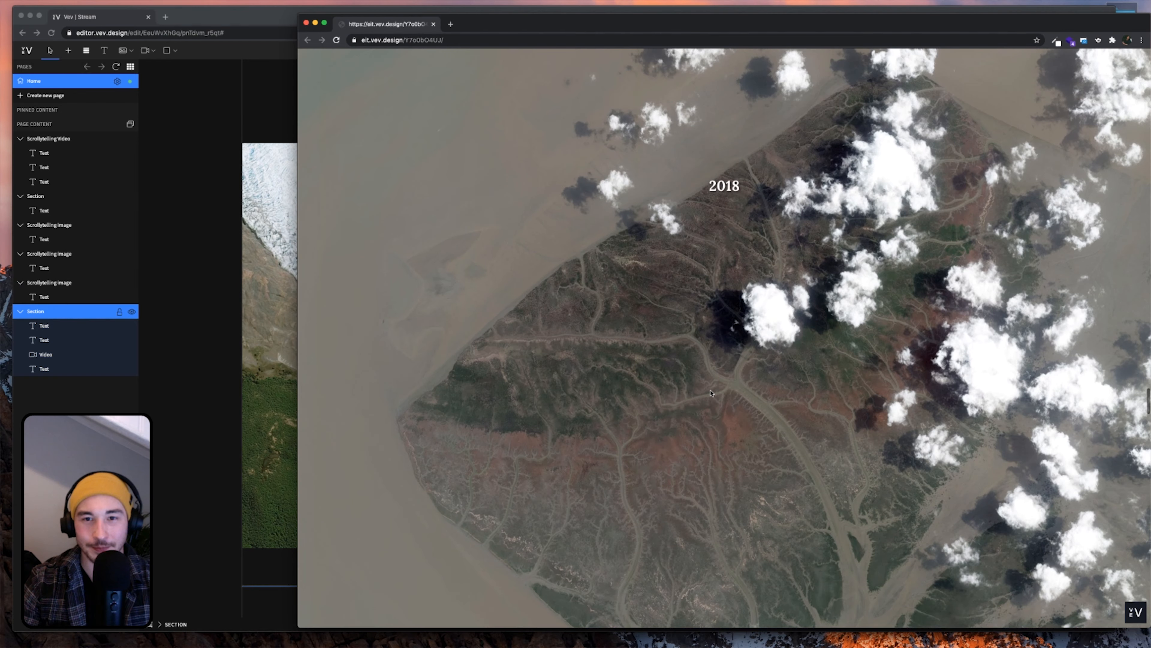
scroll(711, 392, "up", 3)
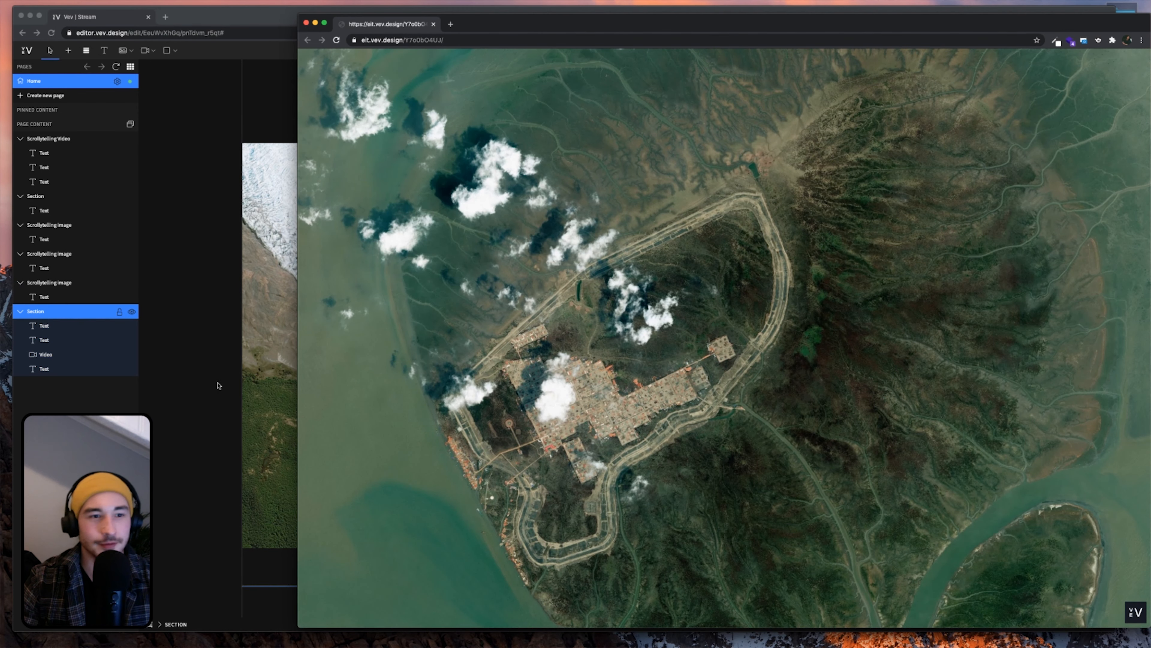
left_click(205, 387)
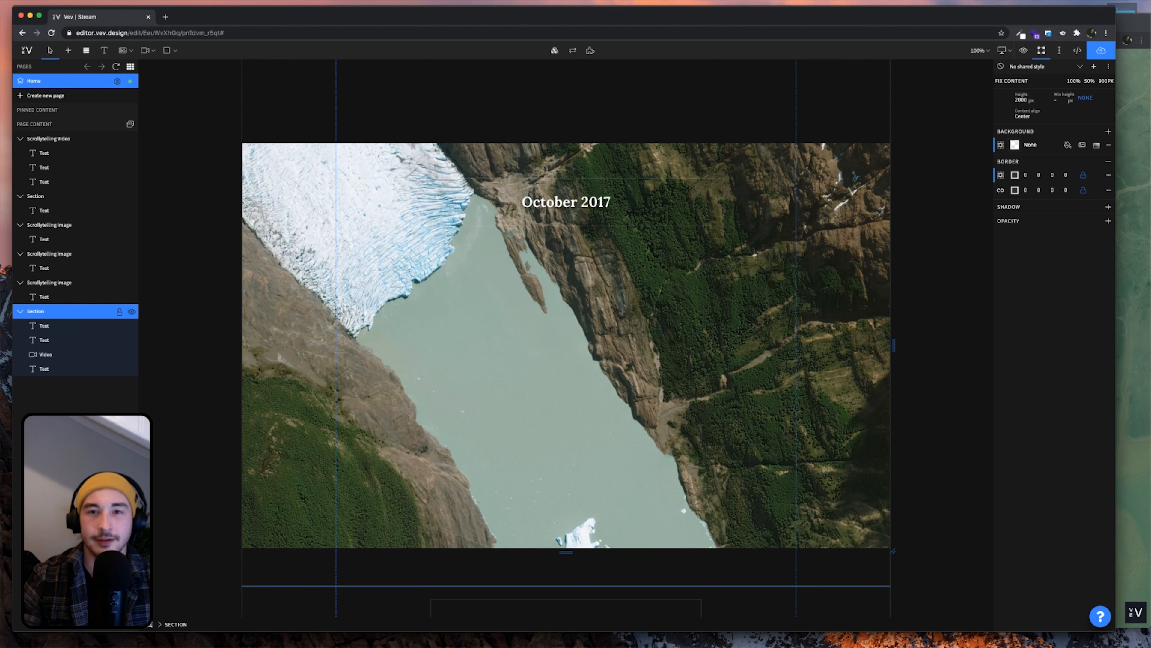
Copy the first Grey Glacier image block and paste it after the long-text section
scroll(484, 352, "down", 4)
scroll(485, 353, "up", 10)
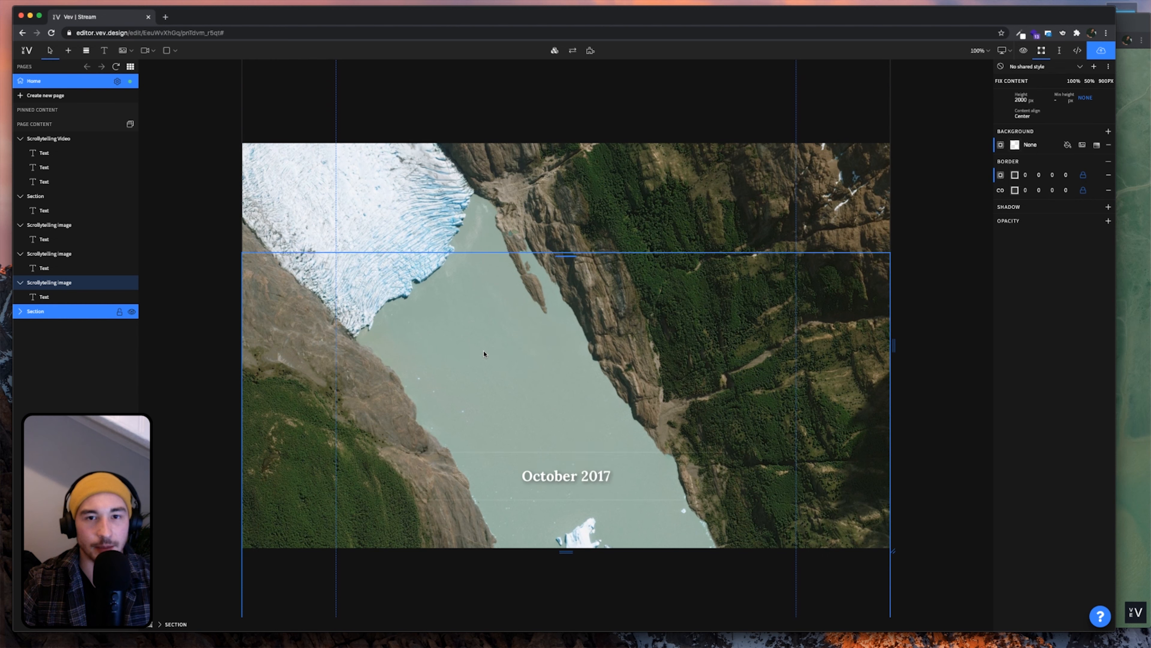
left_click(59, 230)
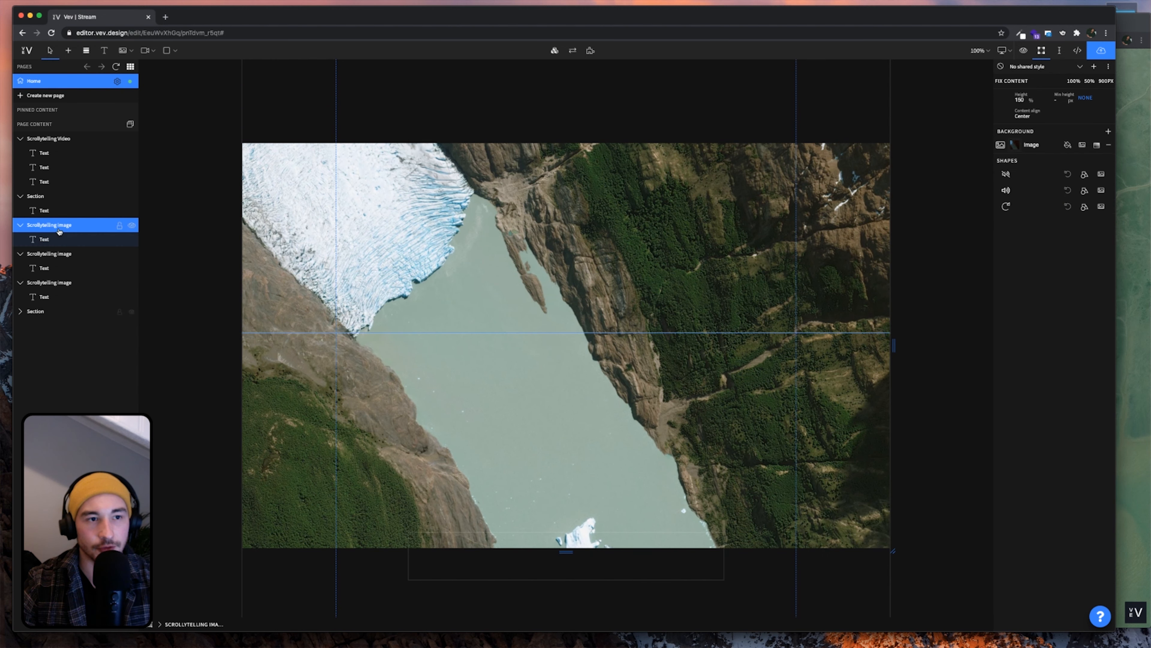
key("super+c")
left_click(61, 316)
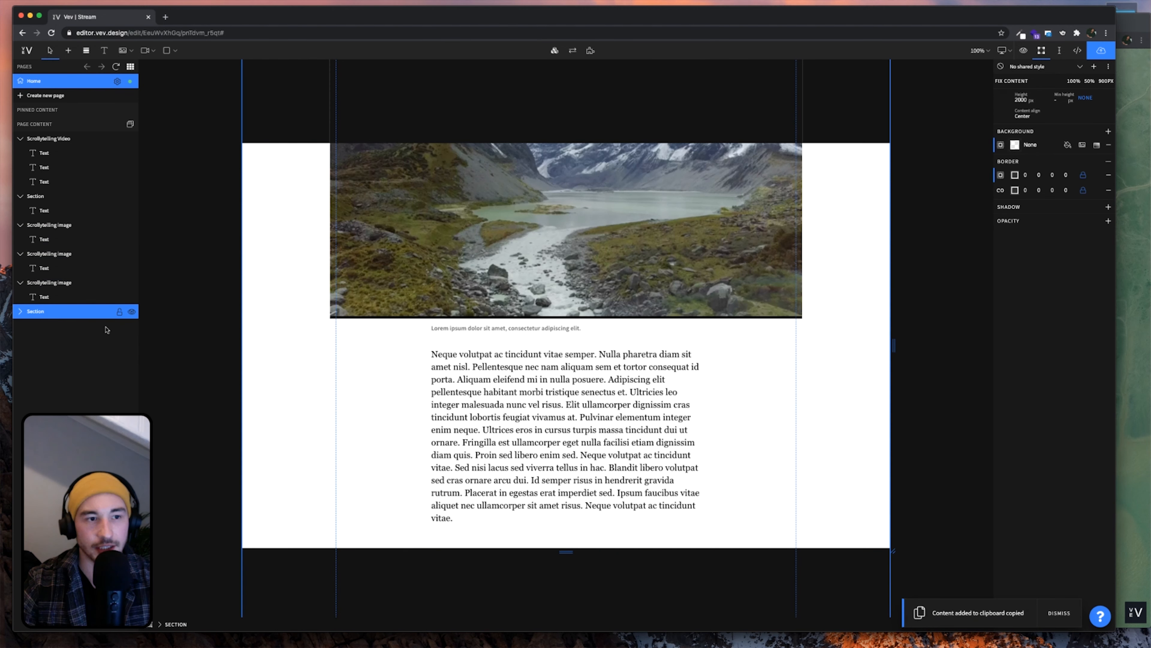
key("super+v")
scroll(636, 391, "down", 7)
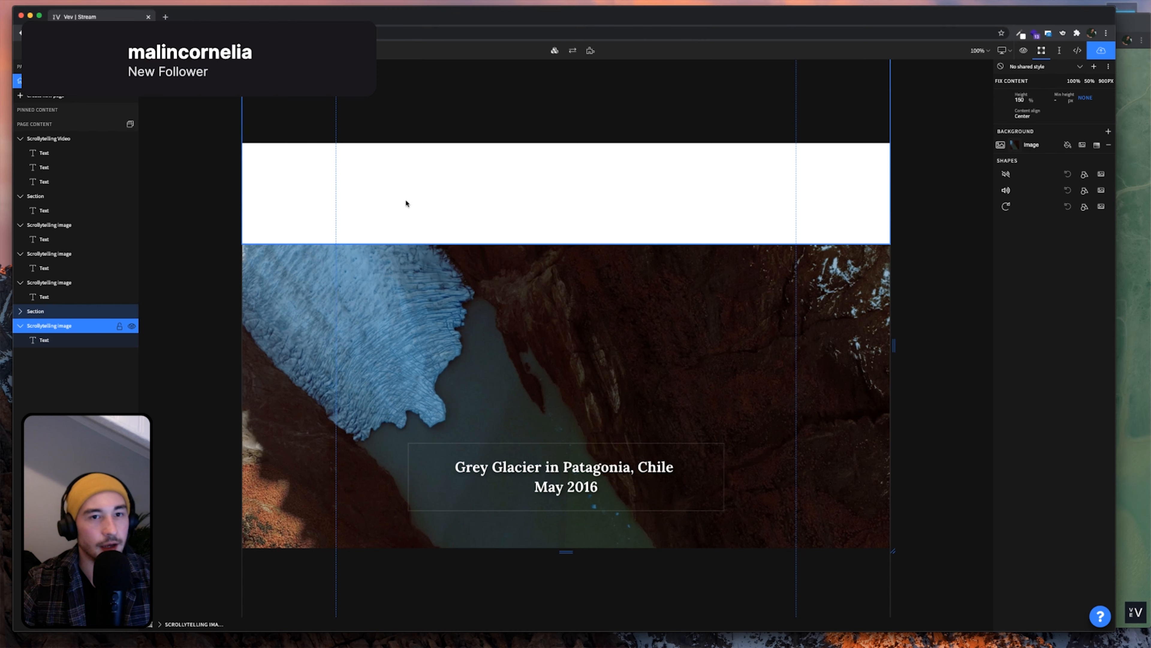
scroll(406, 201, "up", 6)
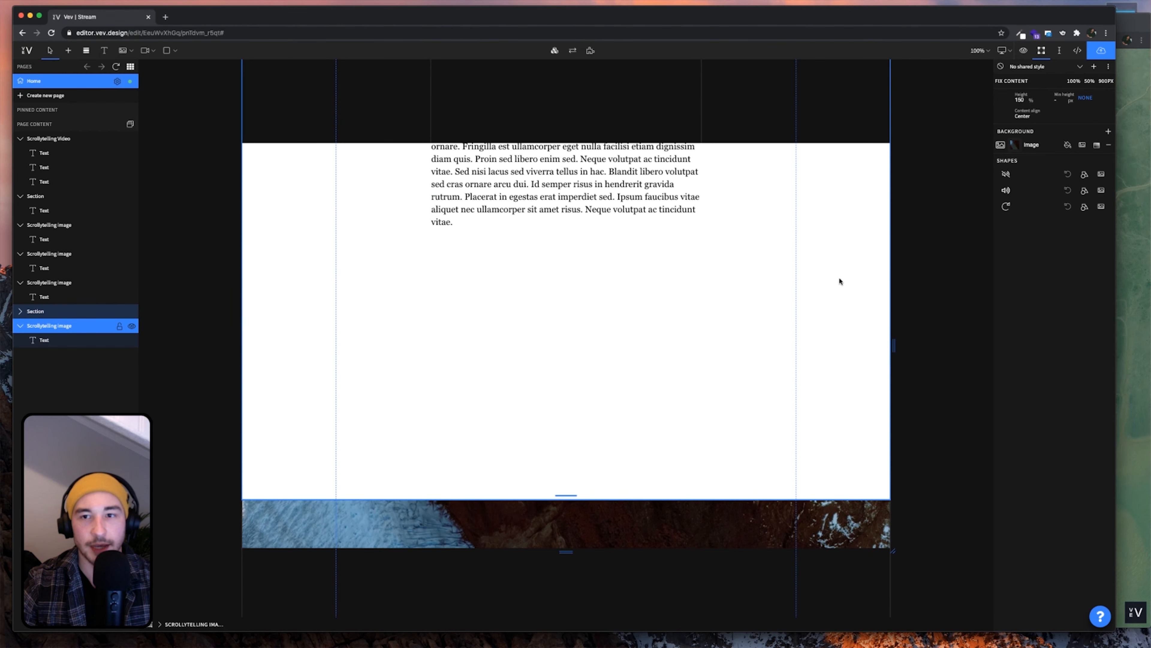
left_click(868, 198)
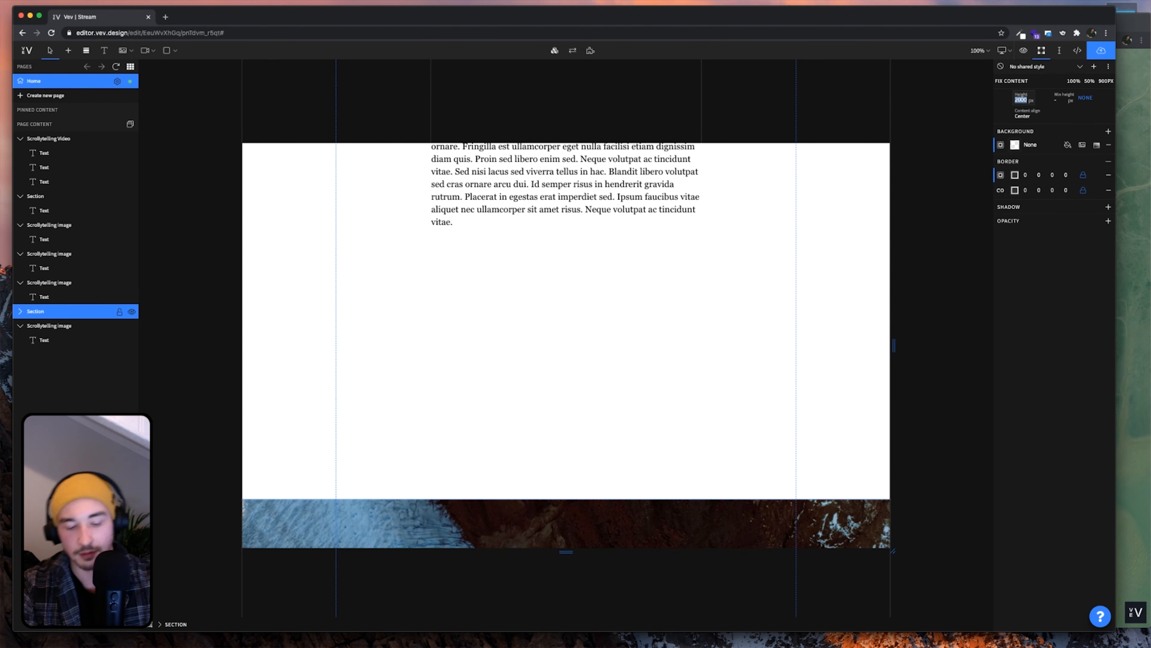
Set the long-text section's height to 1500 px
type("1500")
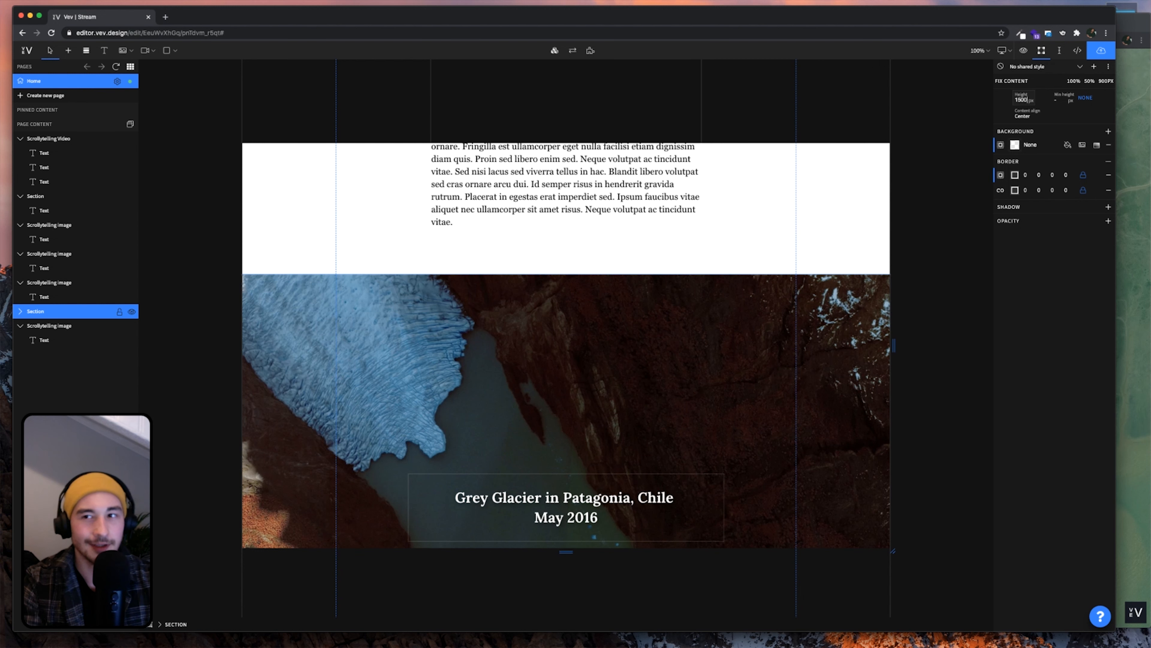
scroll(734, 236, "up", 2)
scroll(734, 236, "up", 1)
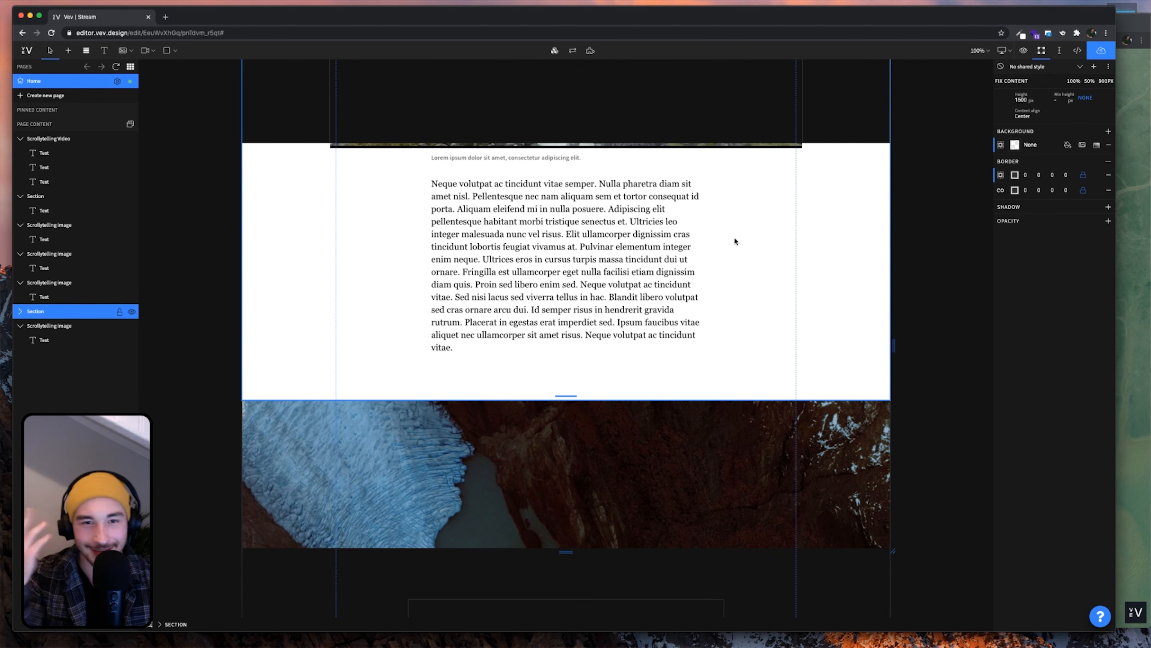
scroll(725, 291, "down", 6)
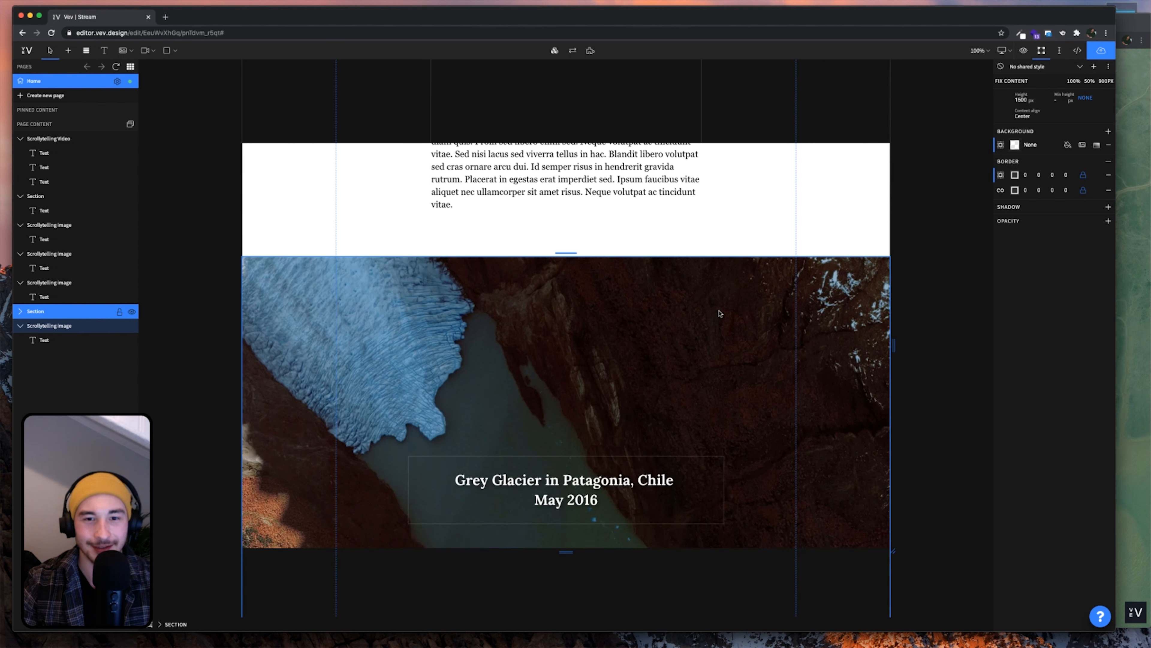
Select the copied glacier image block and open its background image settings
left_click(585, 371)
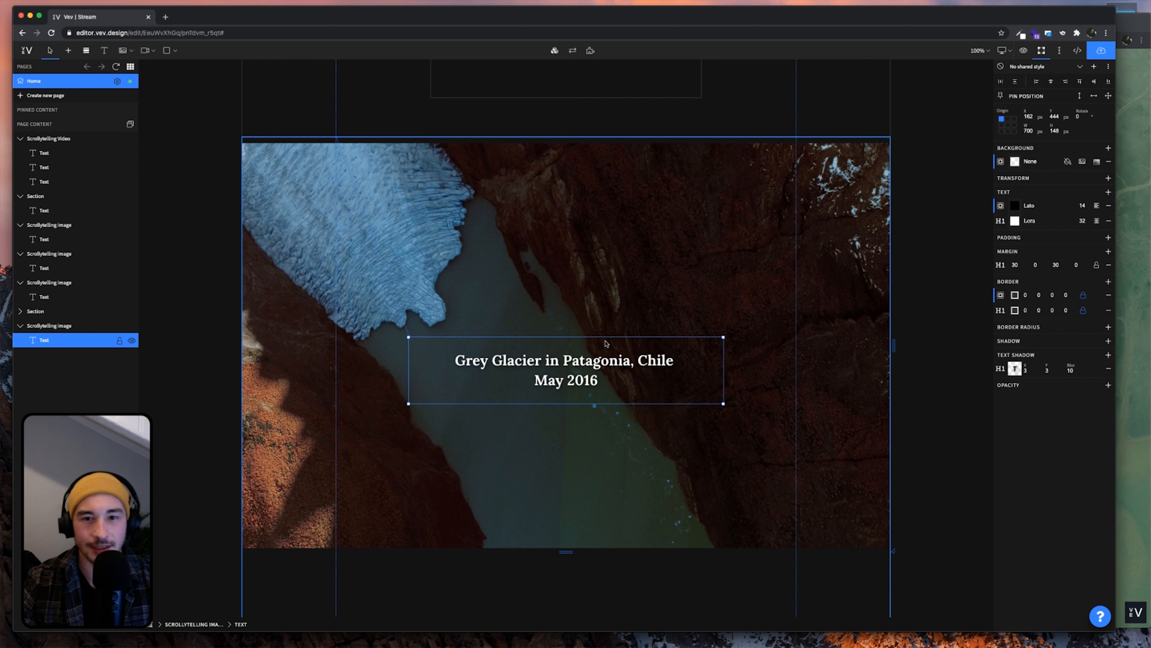
left_click(562, 285)
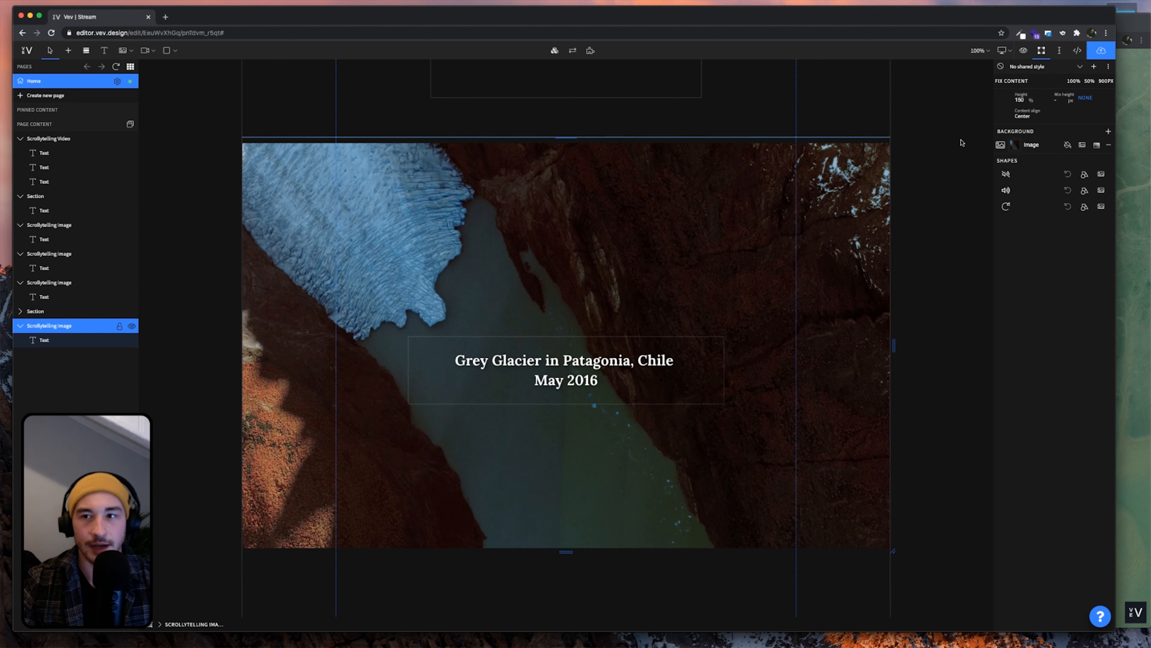
left_click(1015, 147)
Use Refuge Island 1 from Project Images as the copied block's background
left_click(932, 321)
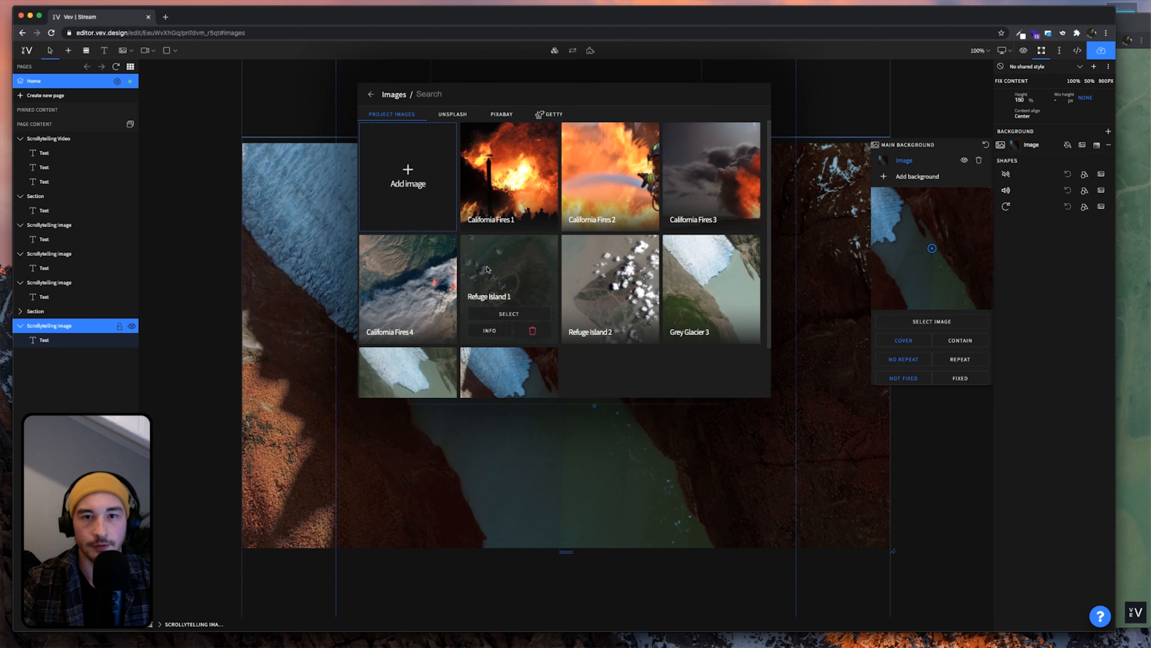
left_click(508, 313)
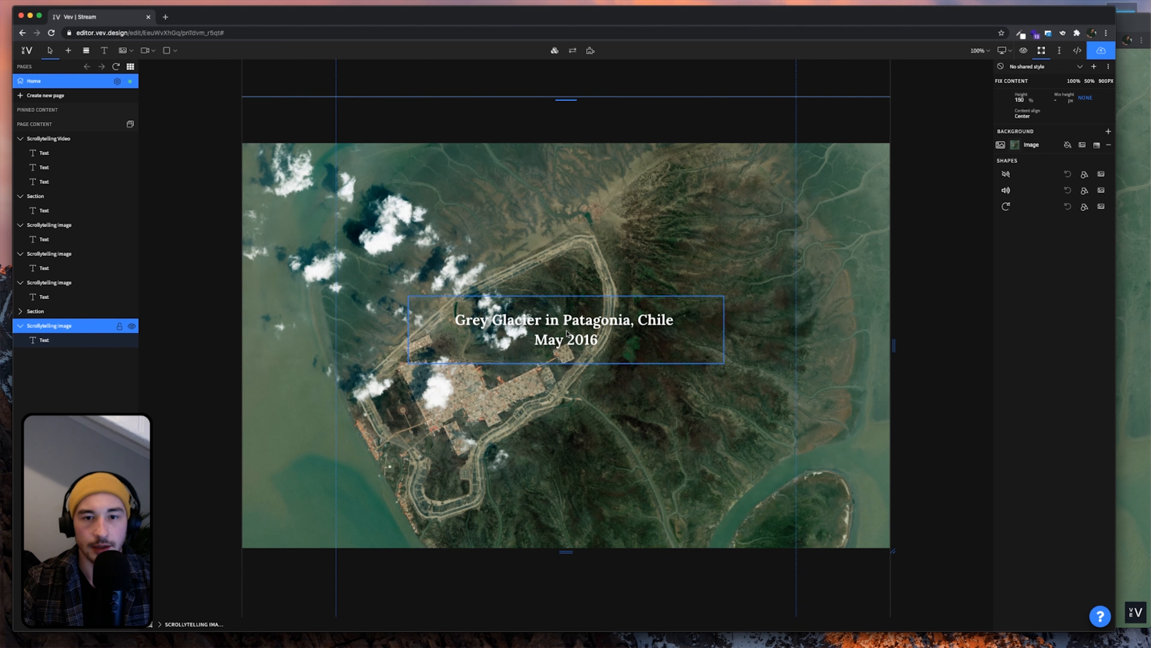
left_click(568, 335)
left_click_drag(898, 26, 897, 25)
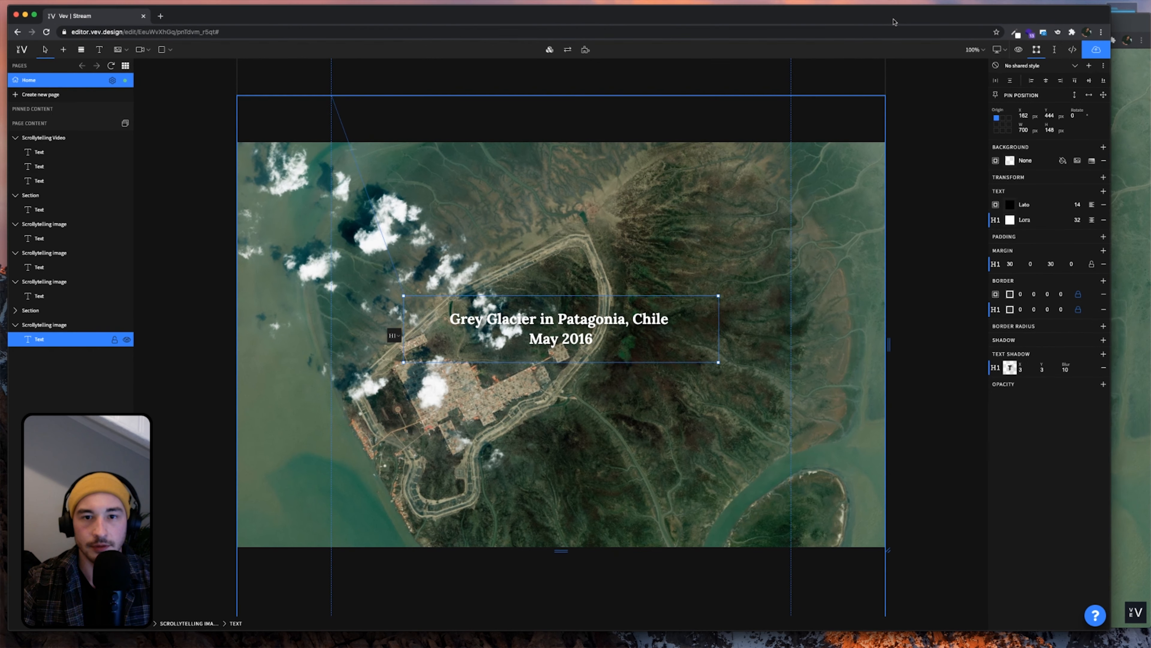
Replace the caption with 'Refuge Island, Indonesia 2012' as a normal paragraph
key("super+Tab")
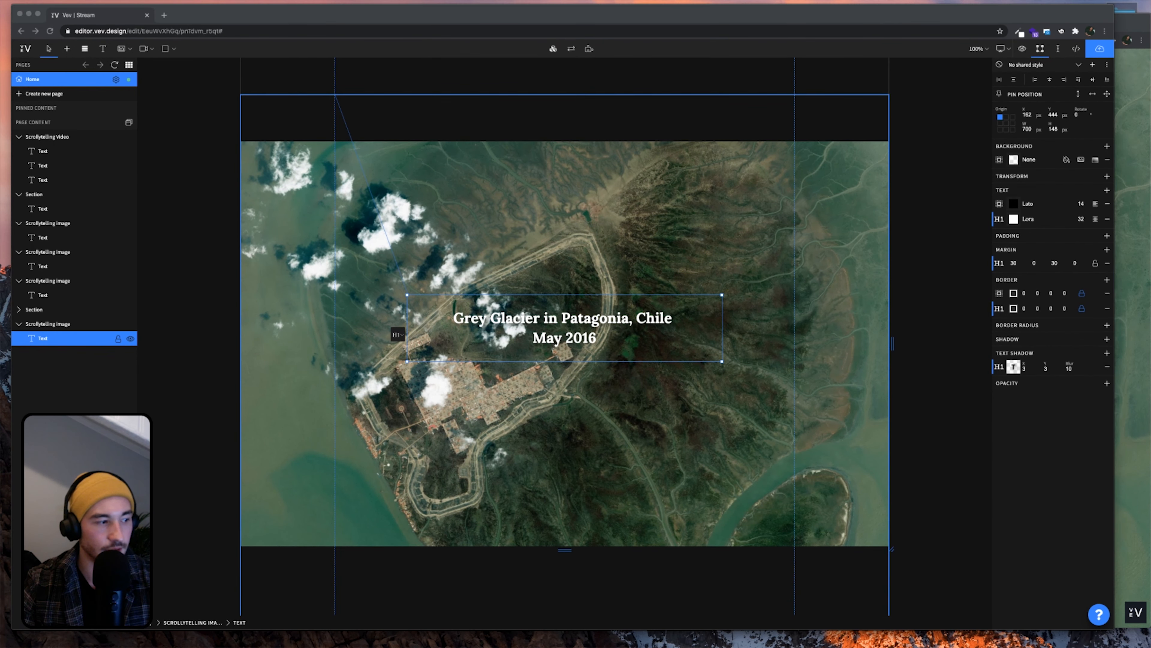
left_click(632, 335)
key("super+Tab")
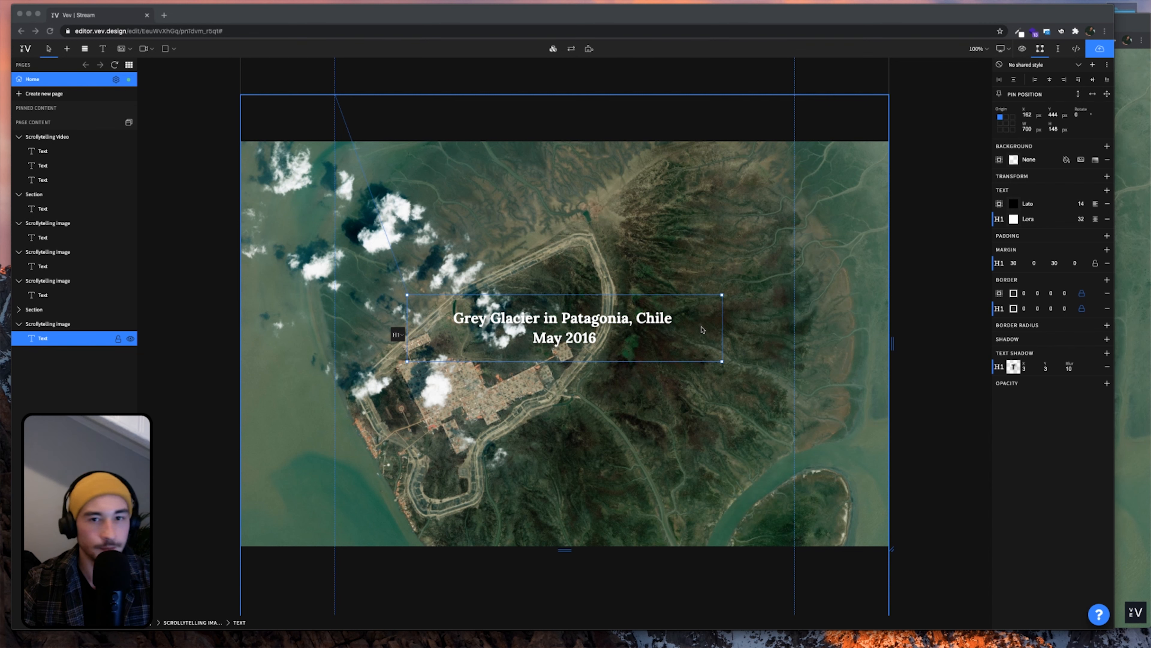
left_click(584, 338)
key("super+a")
type("Refuge Island, Indonesia 2019")
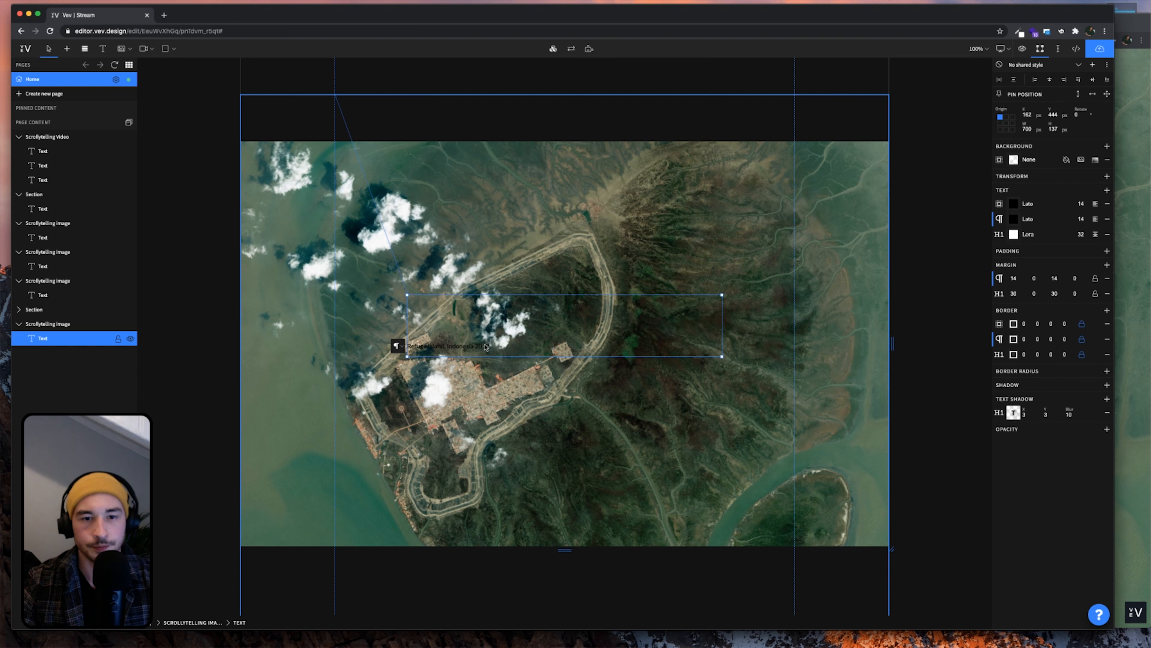
left_click_drag(487, 347, 407, 346)
left_click(396, 318)
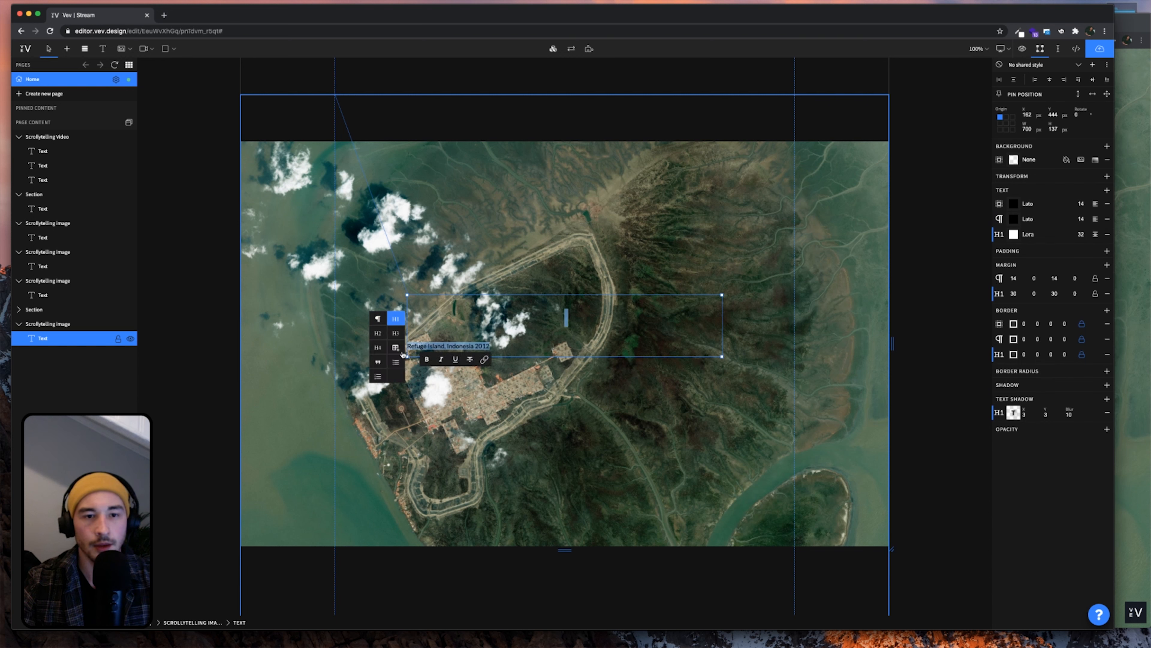
left_click(382, 346)
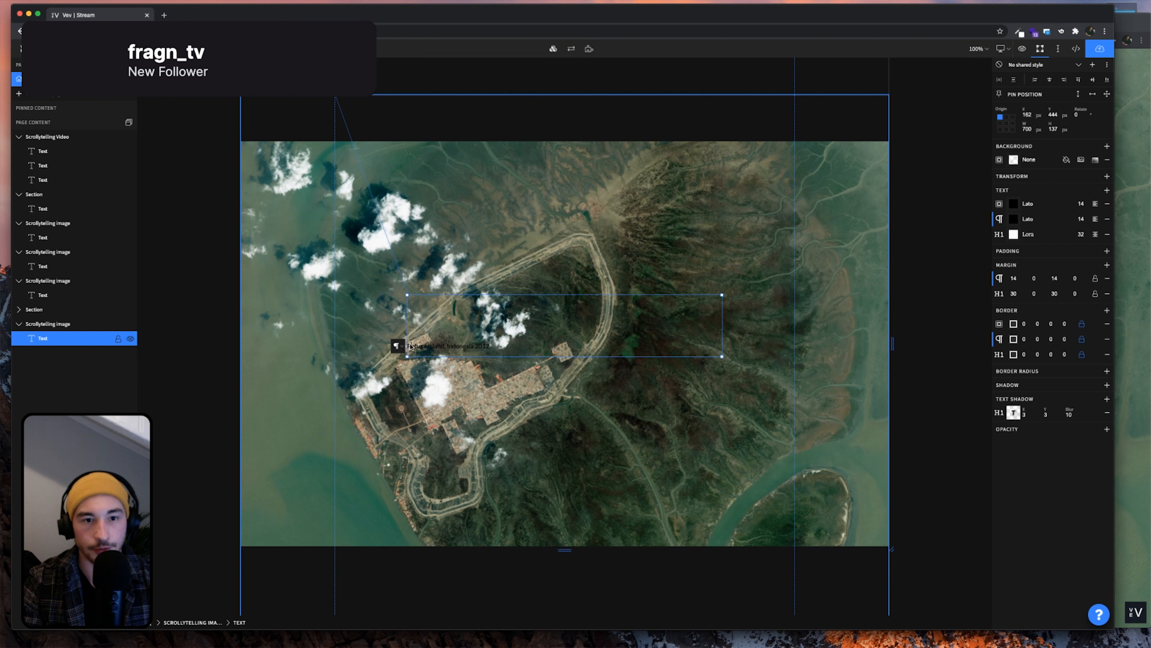
key("BackSpace")
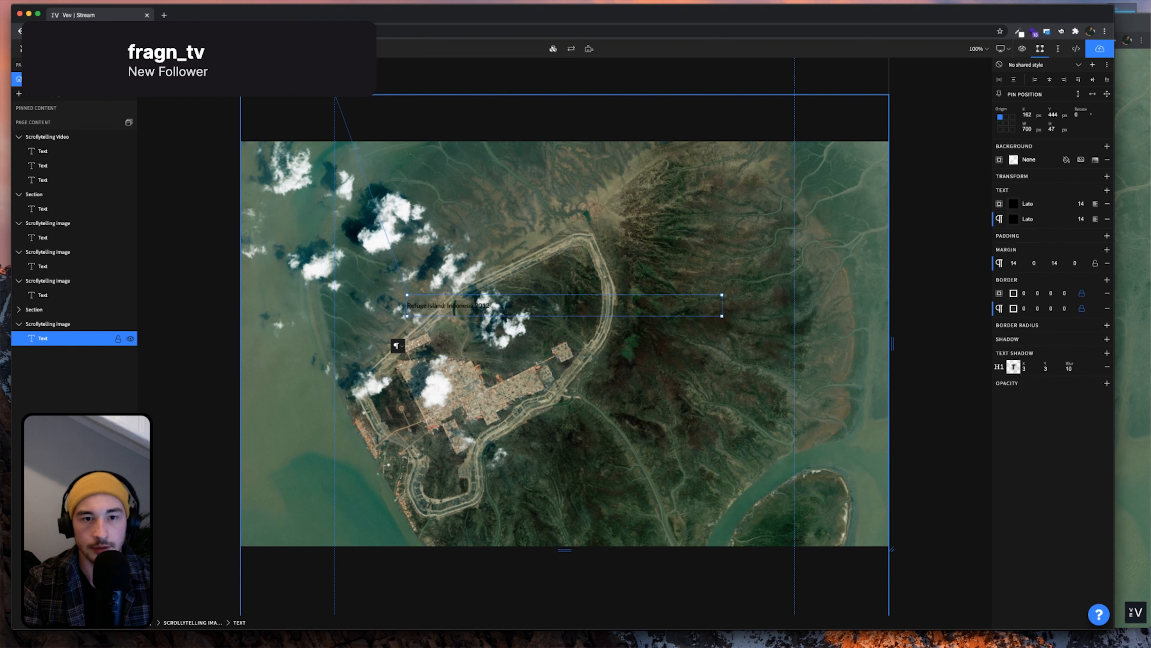
Apply the H1 style to the caption and check it on the published page
triple_click(459, 307)
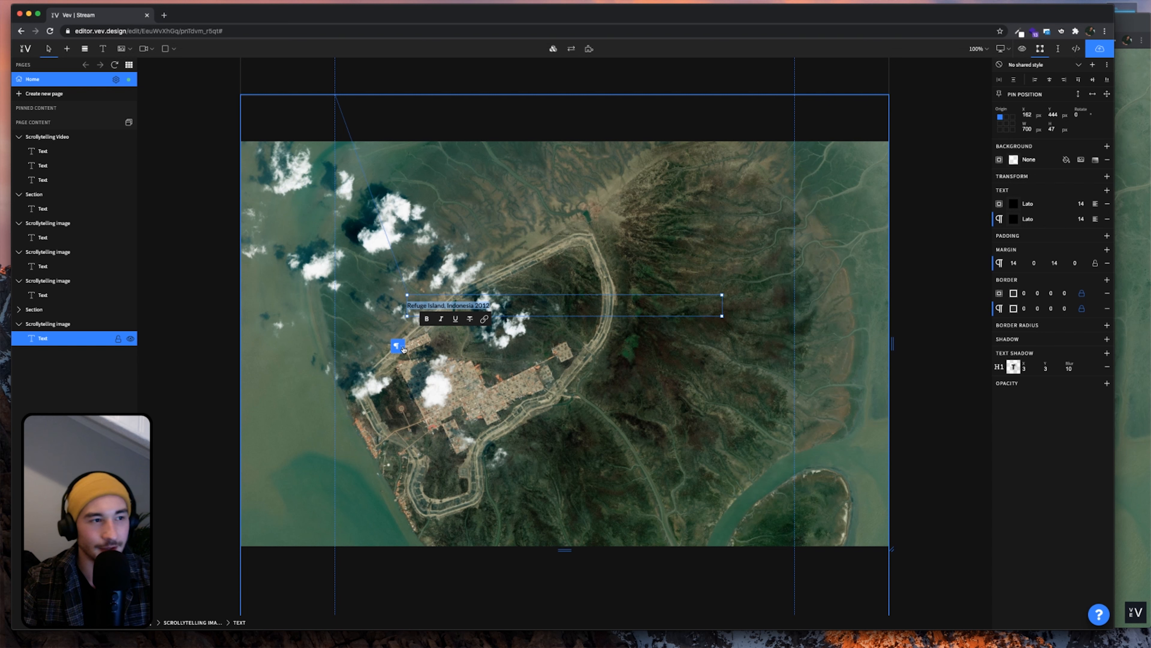
left_click(403, 347)
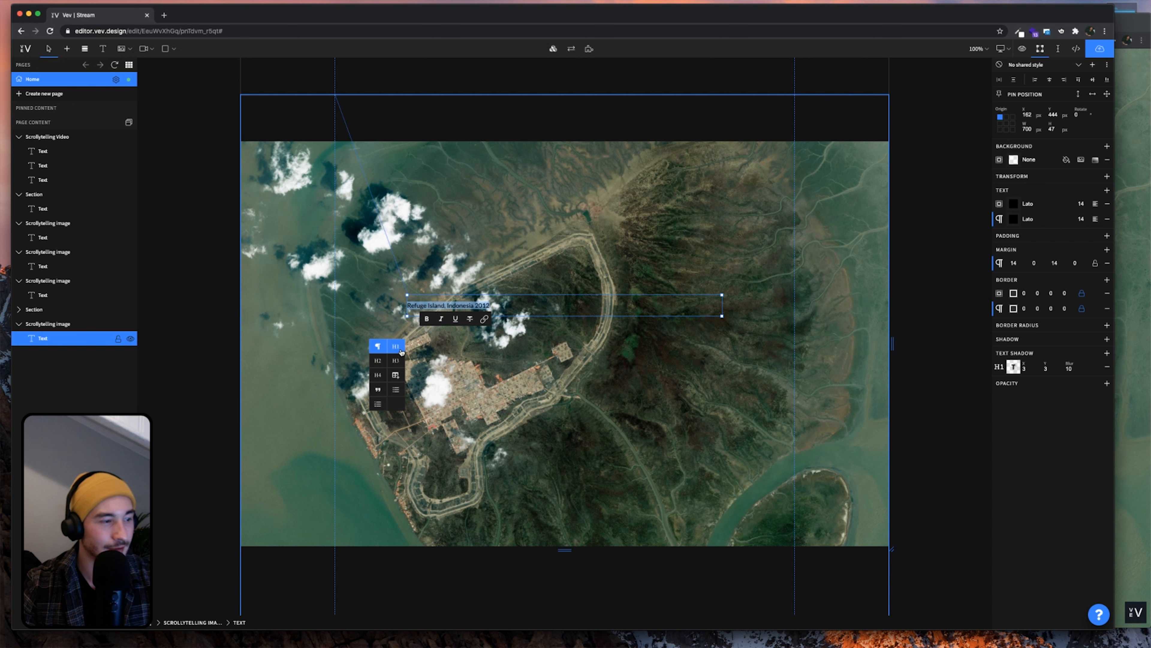
left_click(401, 350)
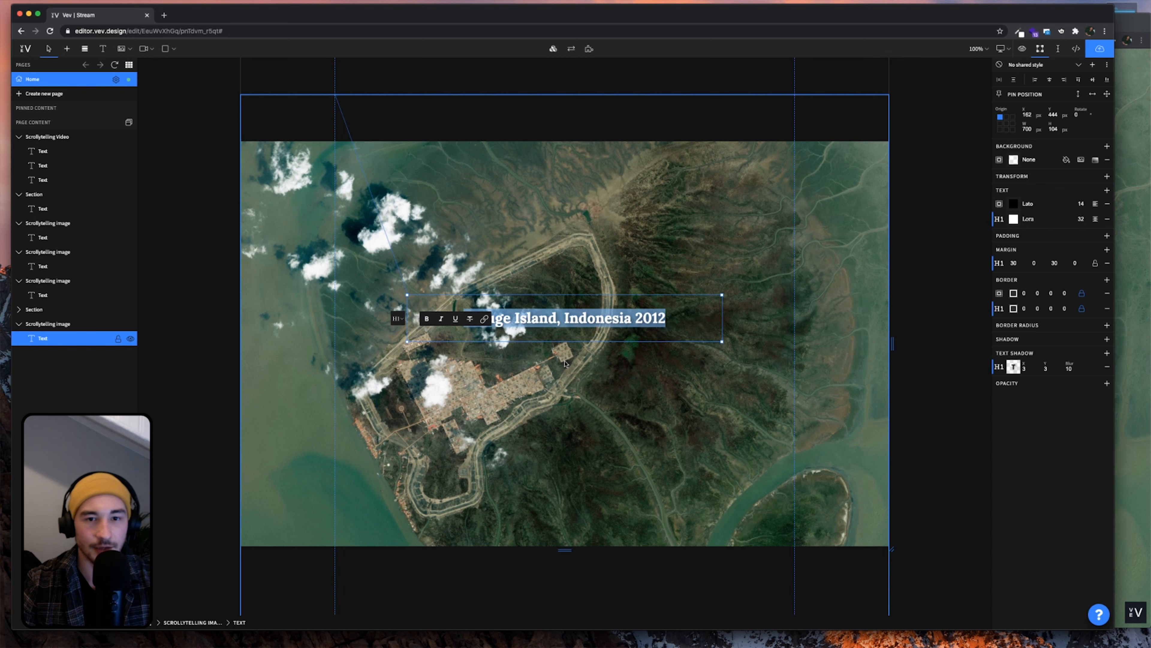
left_click(616, 374)
double_click(567, 319)
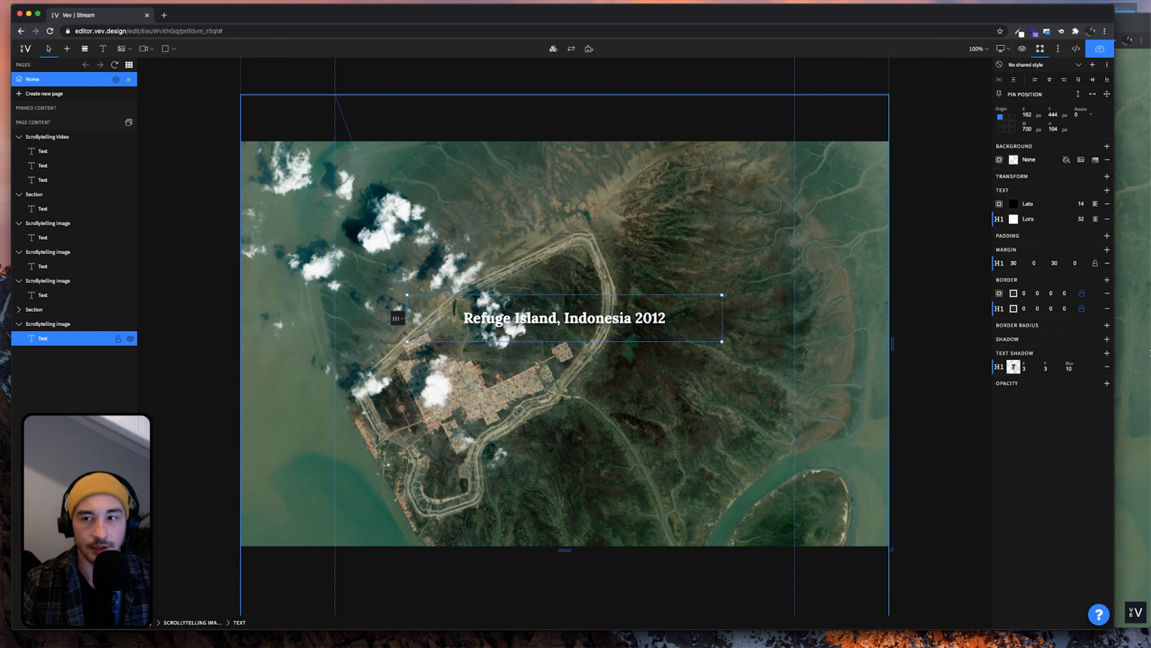
left_click(1148, 350)
key("super+r")
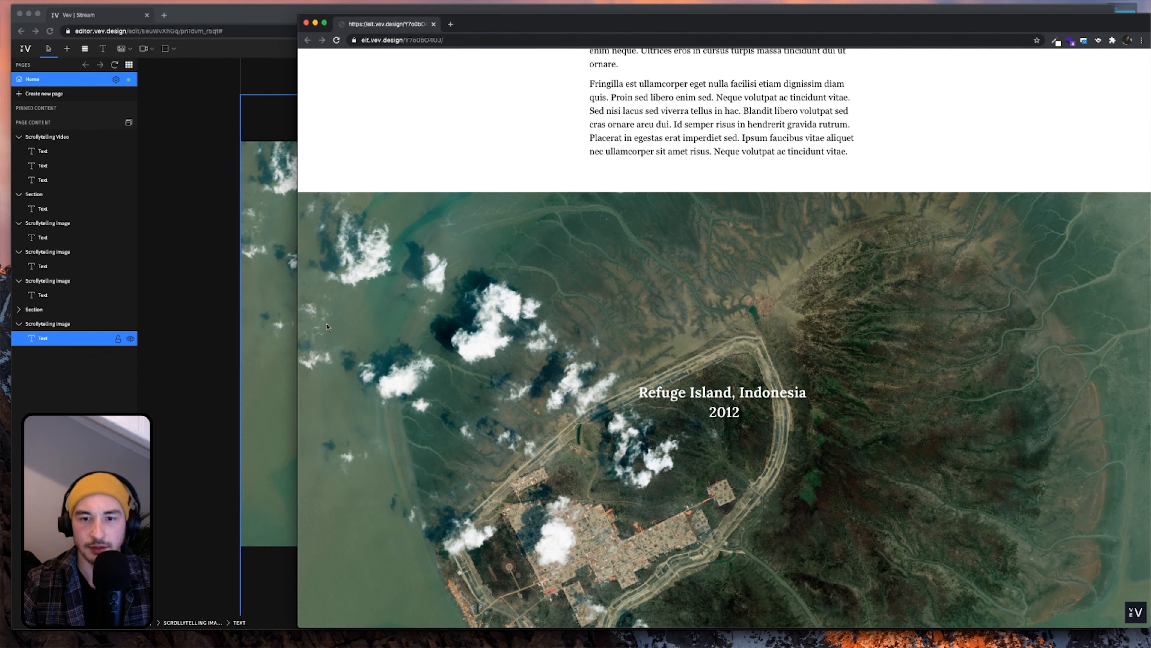
left_click(277, 329)
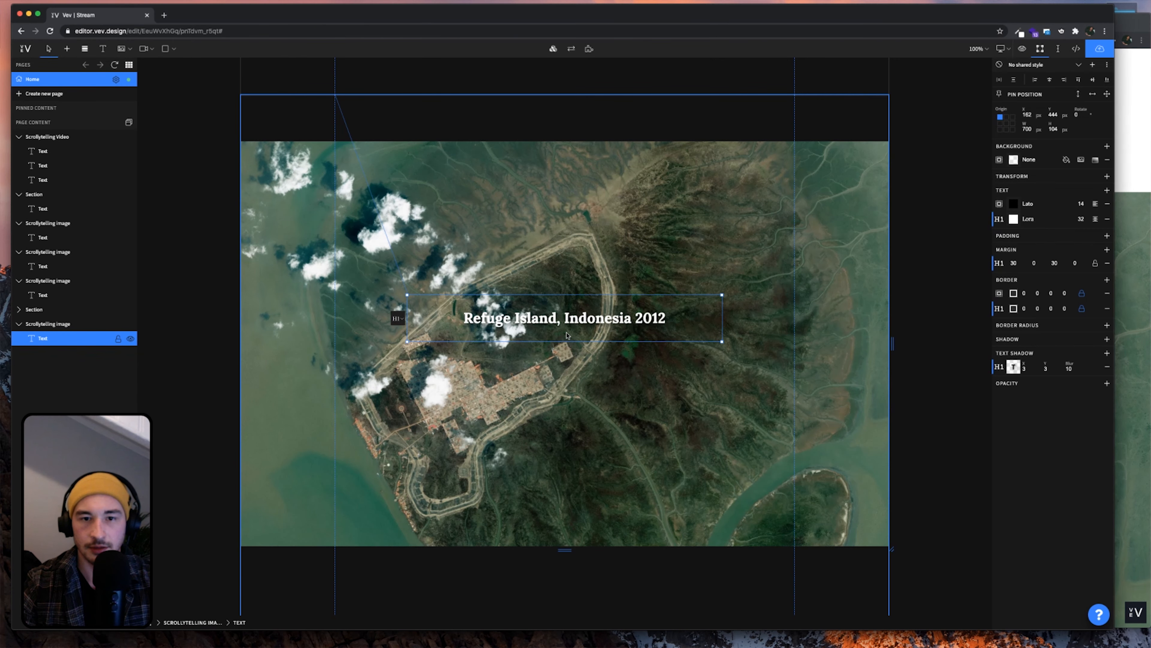
Insert a line break so 2012 sits on its own line
key("shift+Return")
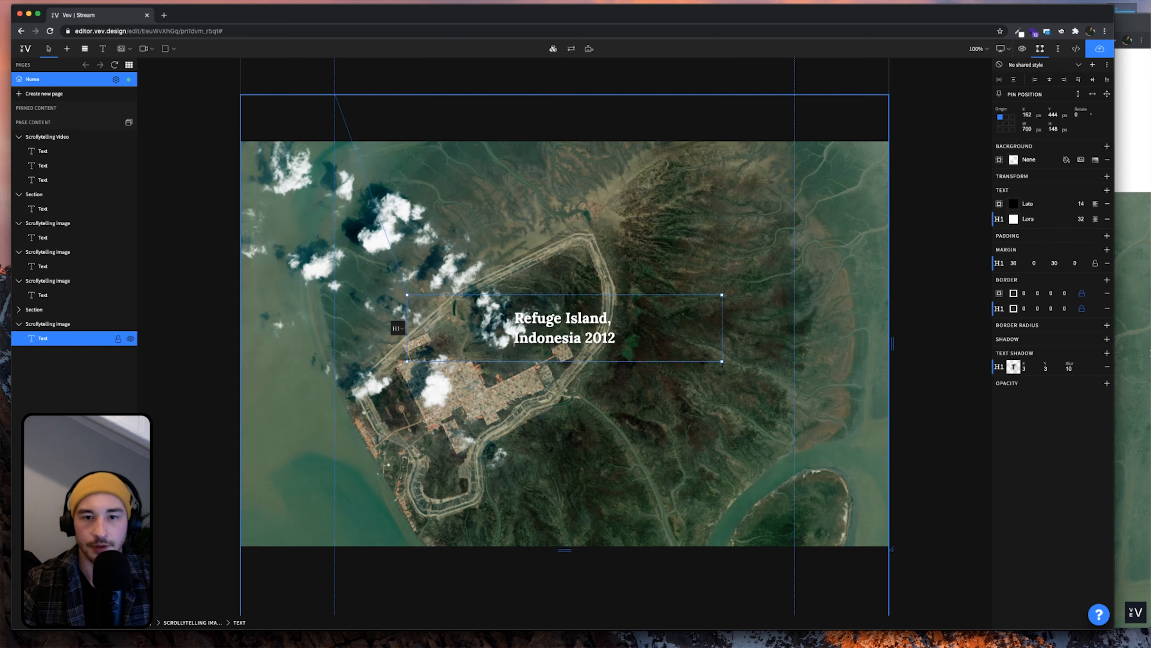
left_click(1149, 351)
left_click(255, 331)
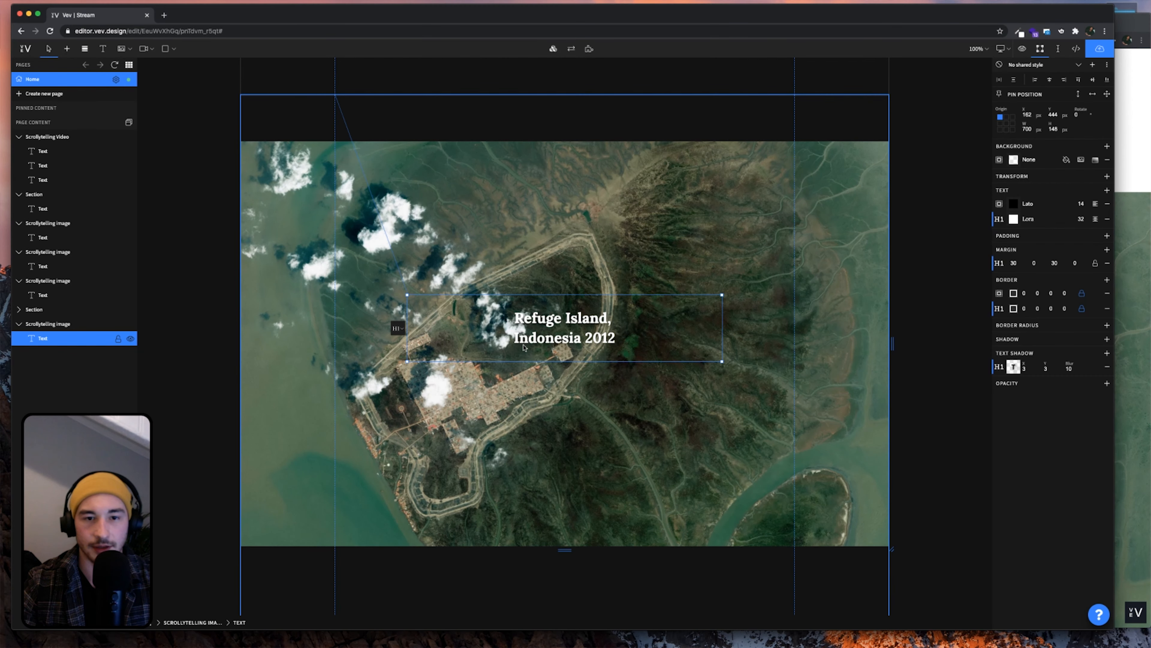
key("BackSpace")
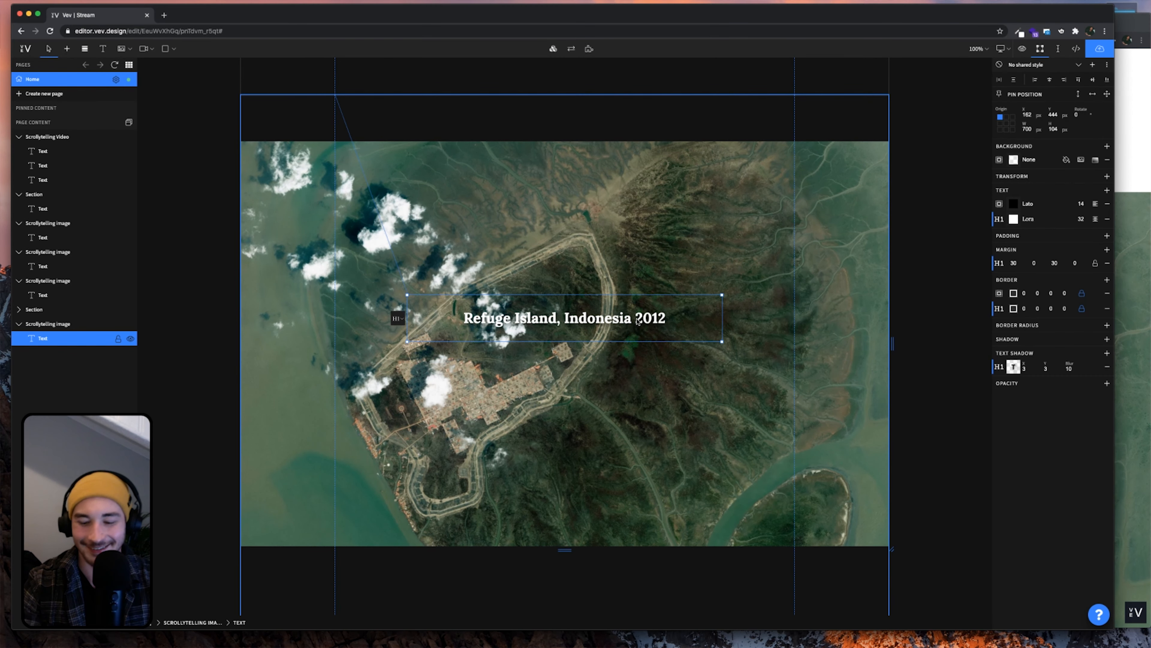
key("shift+Return")
left_click(660, 397)
Duplicate the Refuge Island image section
left_click(579, 356)
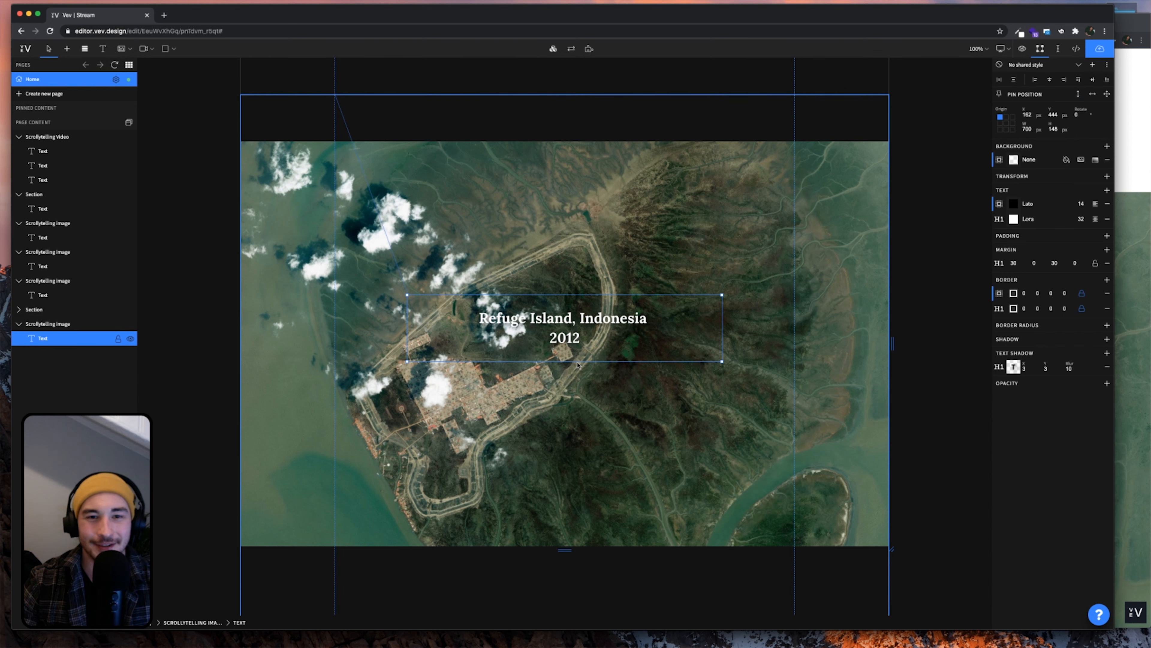
left_click(47, 324)
scroll(380, 433, "down", 5)
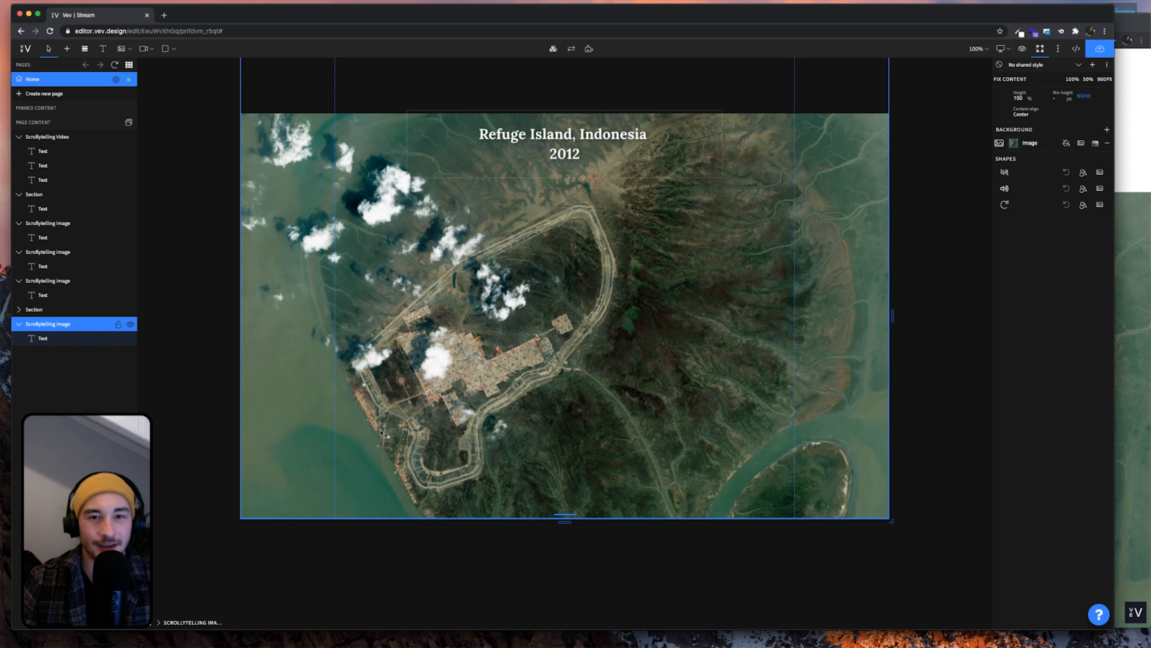
key("super+c")
key("super+v")
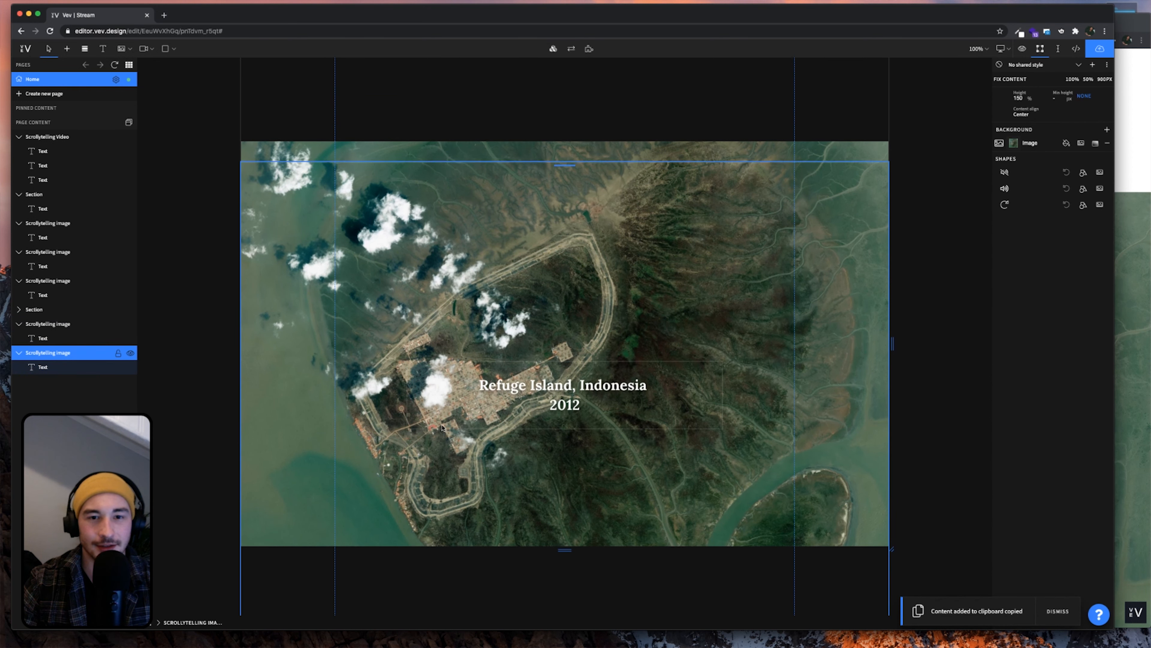
Set the duplicate's background image to Refuge Island 2
double_click(549, 316)
left_click(635, 314)
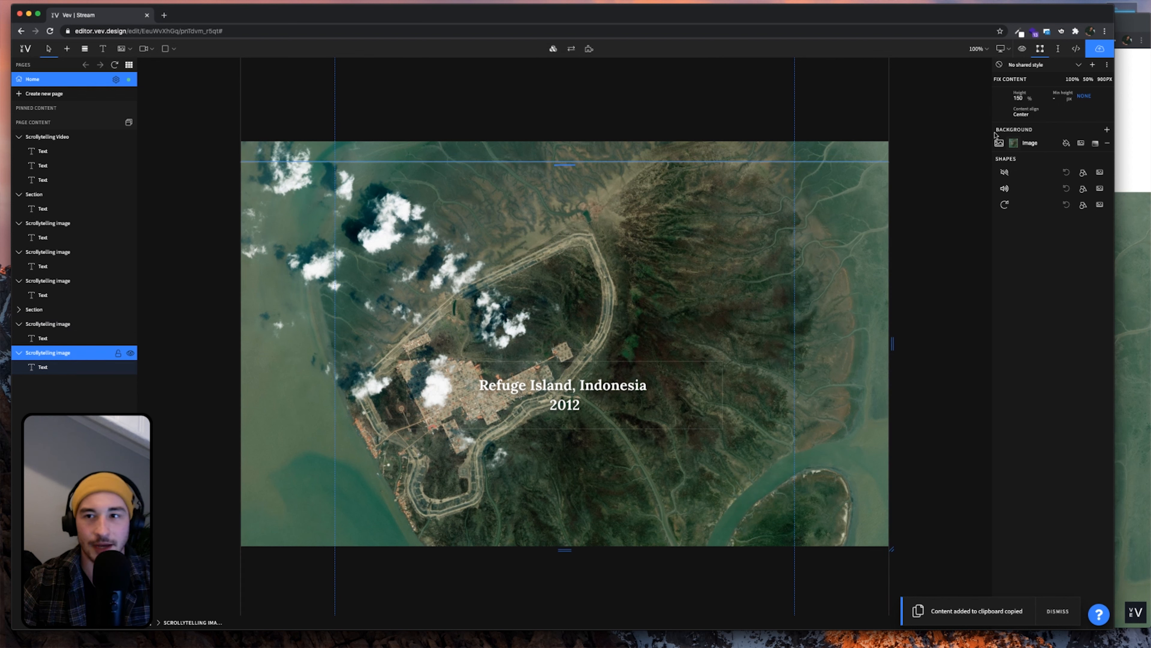
left_click(1020, 144)
left_click(948, 315)
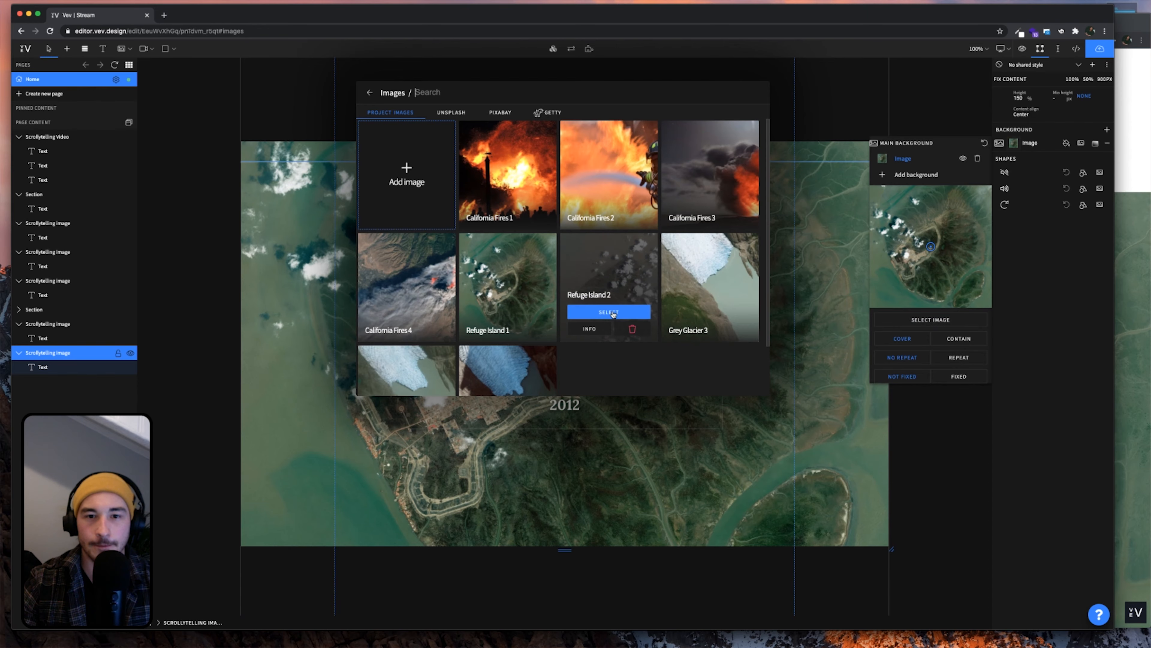
left_click(613, 314)
Change the duplicate's caption from 'Refuge Island, Indonesia 2012' to '2018'
left_click(637, 399)
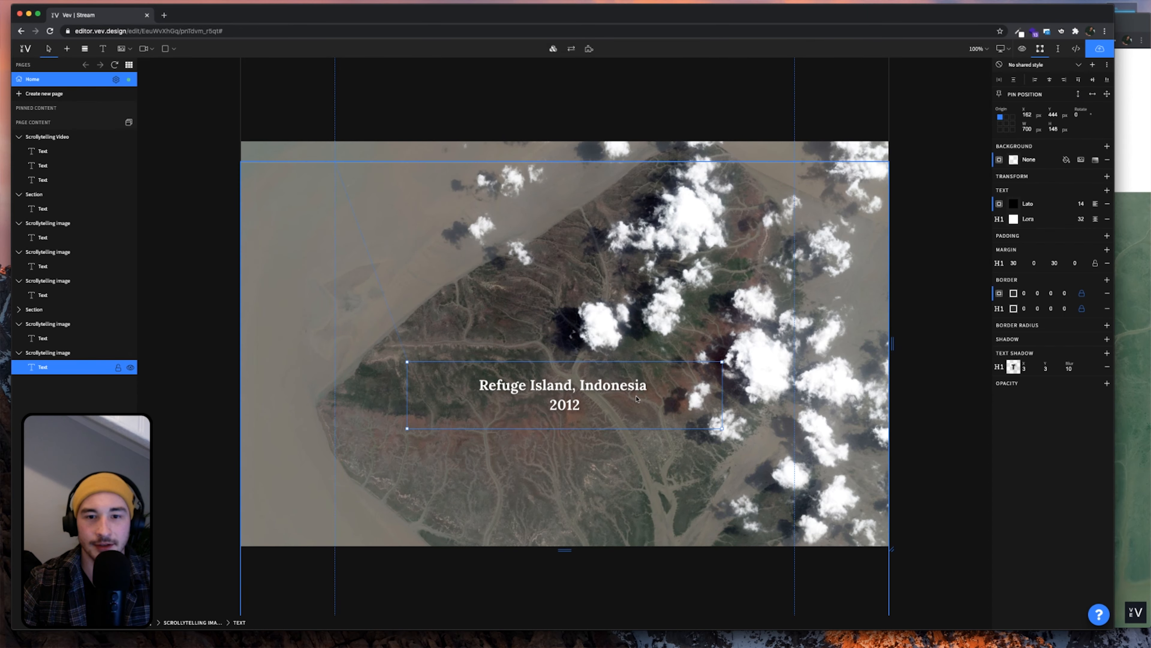
left_click(1150, 382)
scroll(320, 355, "down", 20)
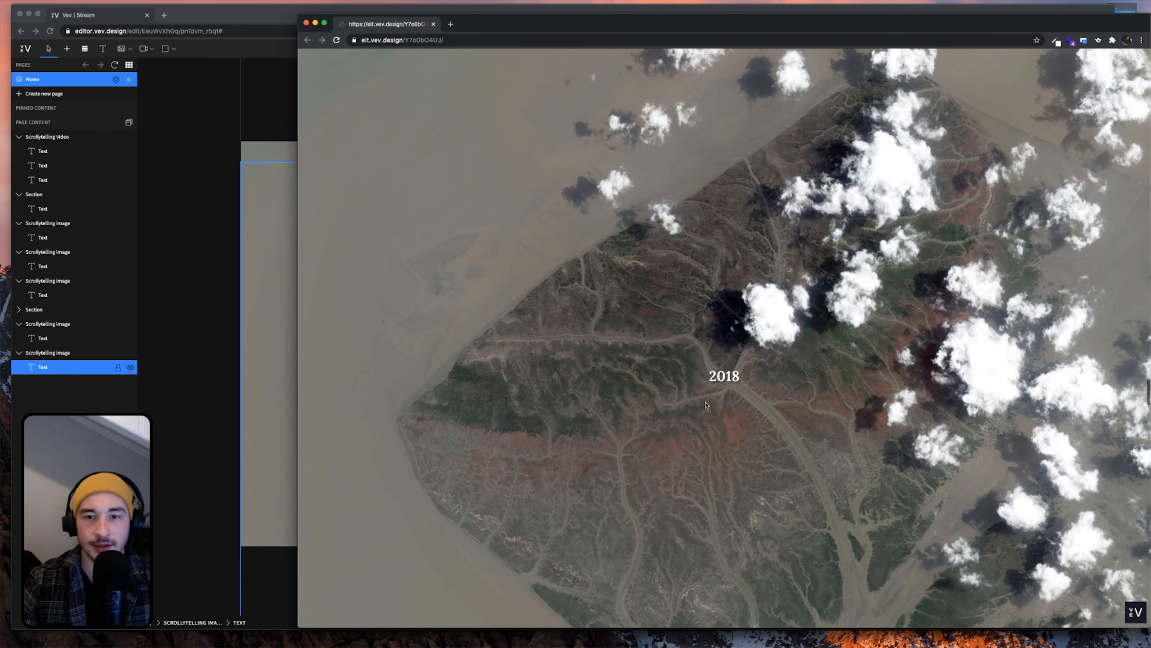
left_click(275, 356)
left_click(605, 386)
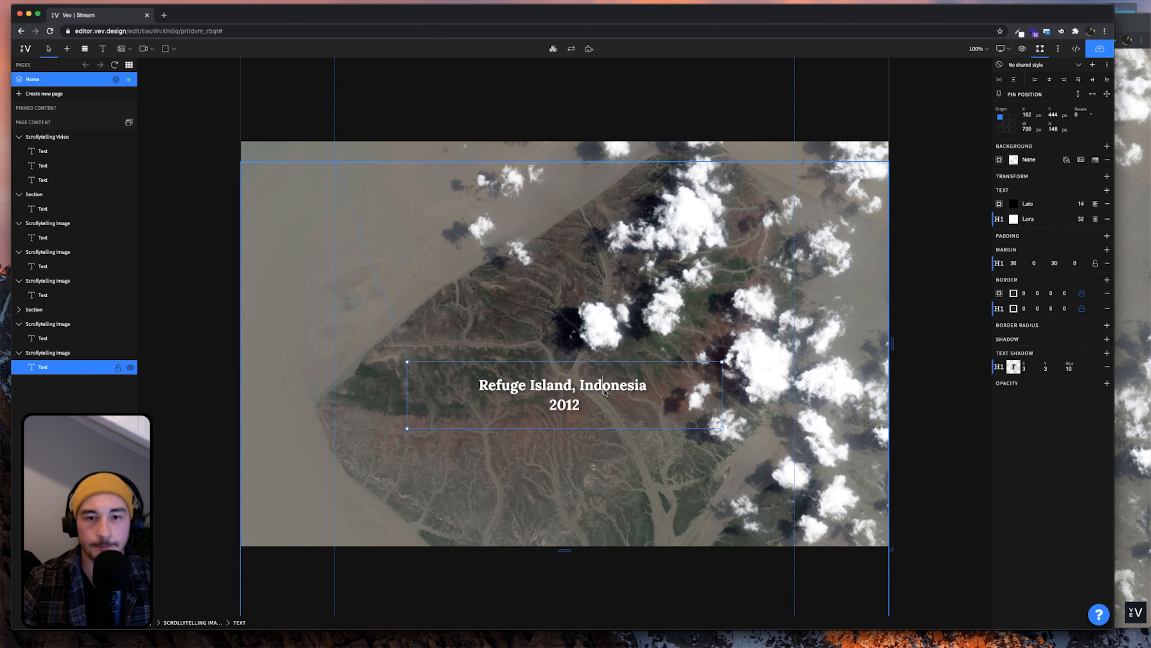
left_click_drag(655, 386, 481, 385)
key("BackSpace")
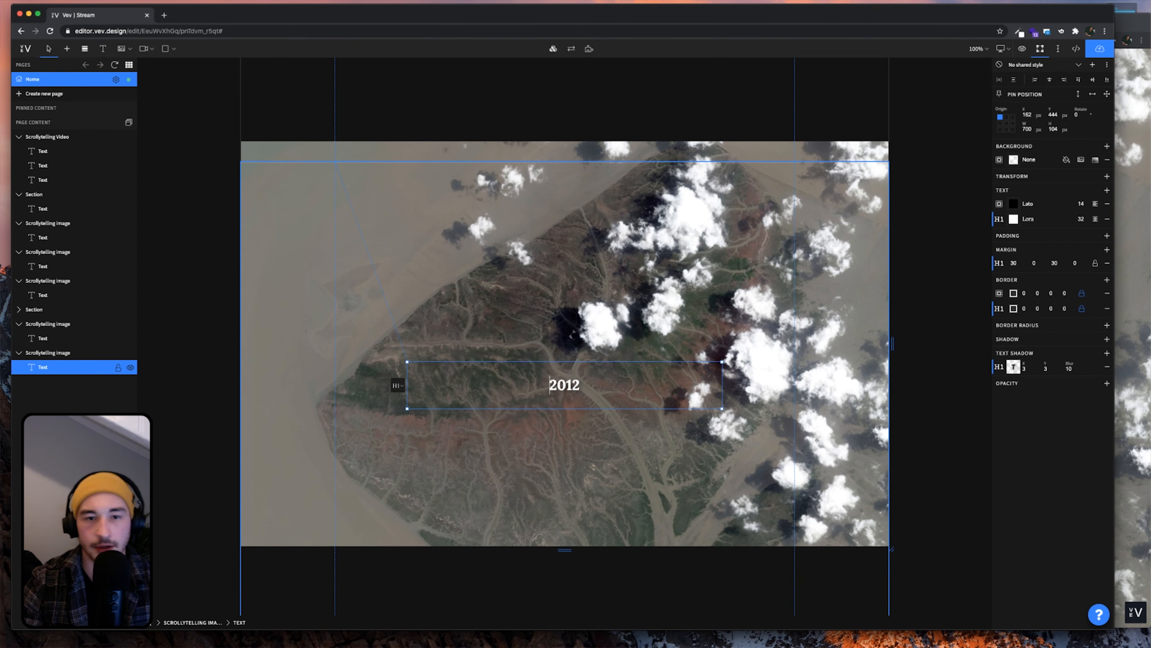
key("BackSpace")
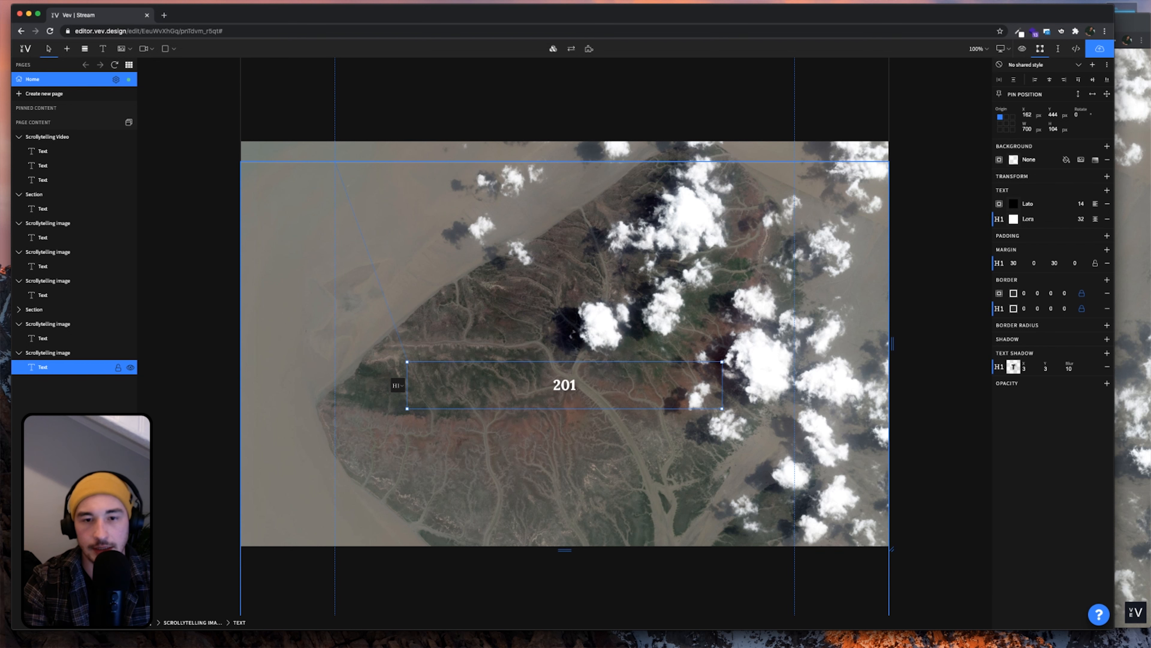
type("8")
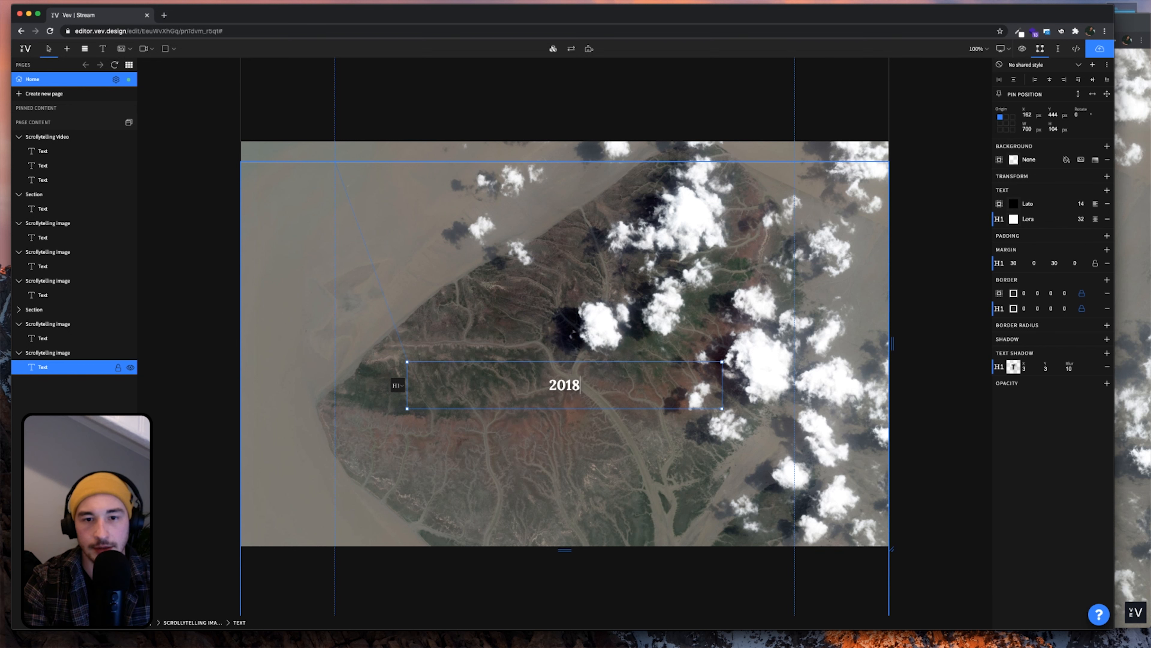
Check the 2018 caption on the published page
left_click(1148, 327)
scroll(595, 399, "down", 10)
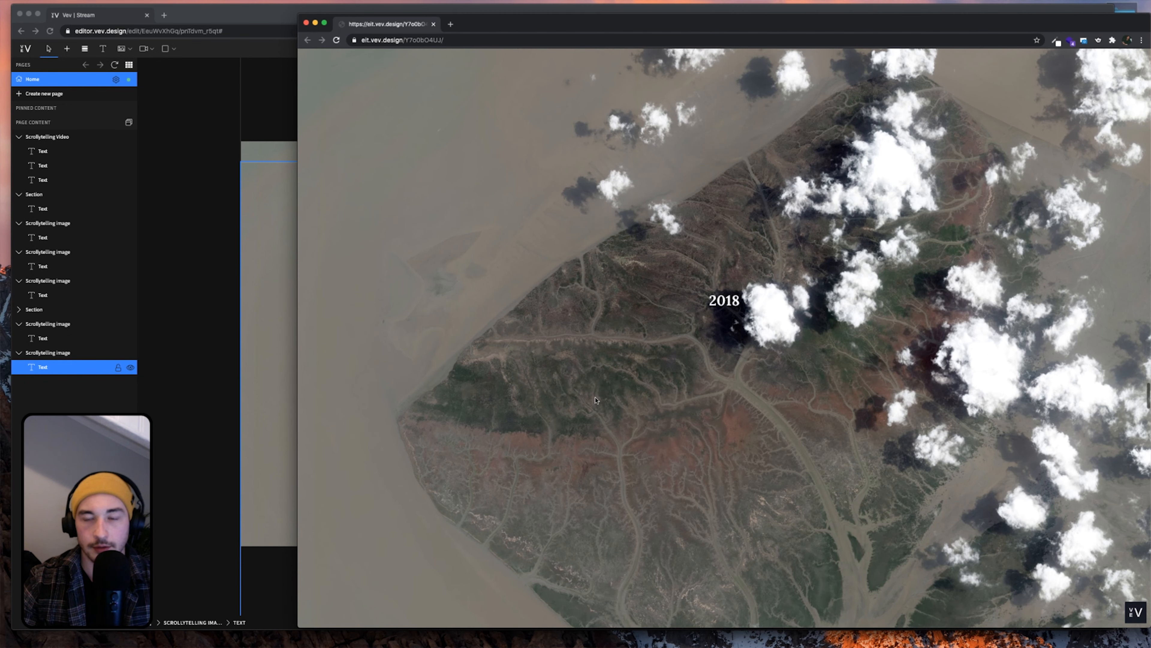
scroll(595, 400, "down", 5)
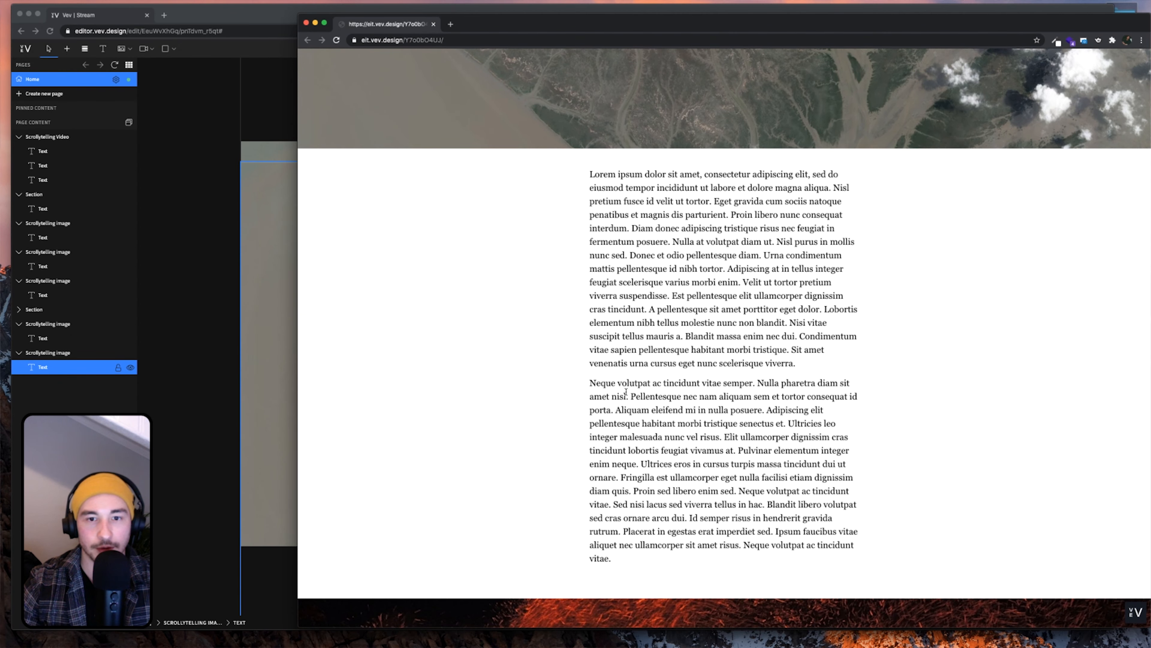
left_click(231, 366)
Copy the 2020 climate change text section and select the final 2018 image block
scroll(397, 399, "down", 10)
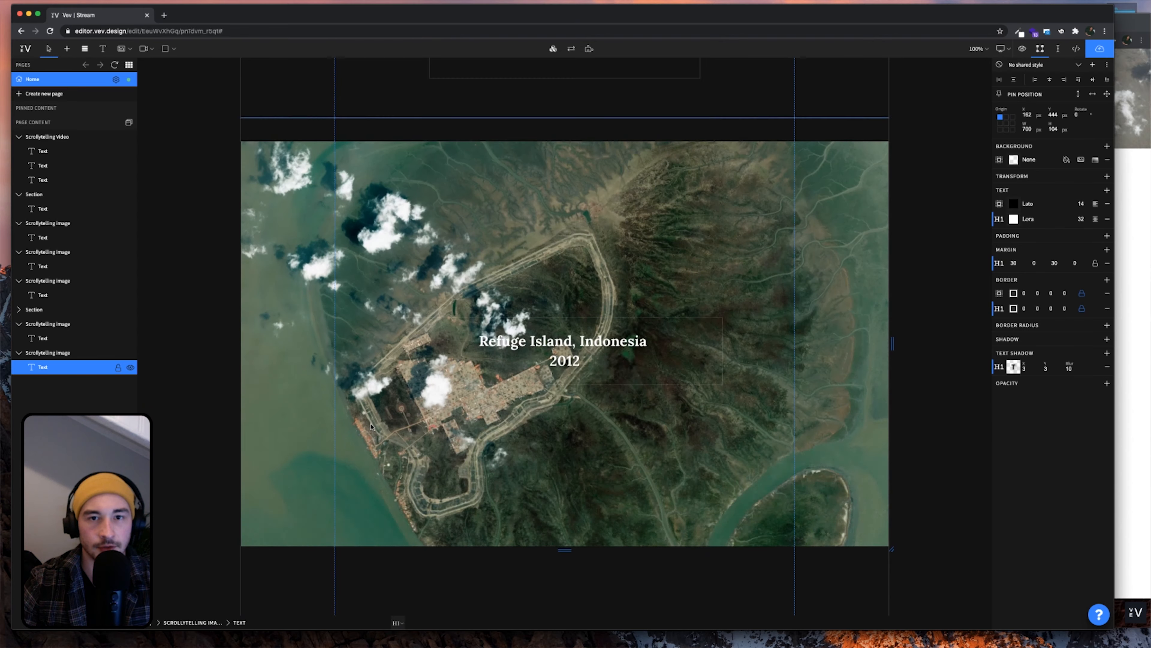
scroll(371, 426, "down", 10)
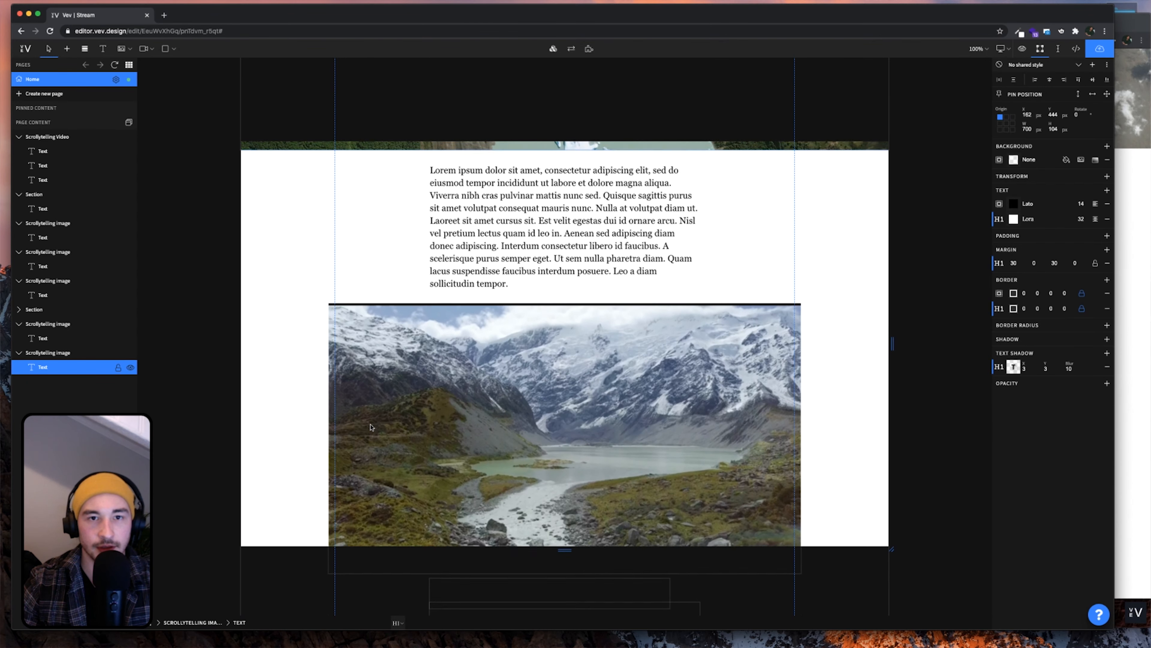
scroll(371, 426, "down", 8)
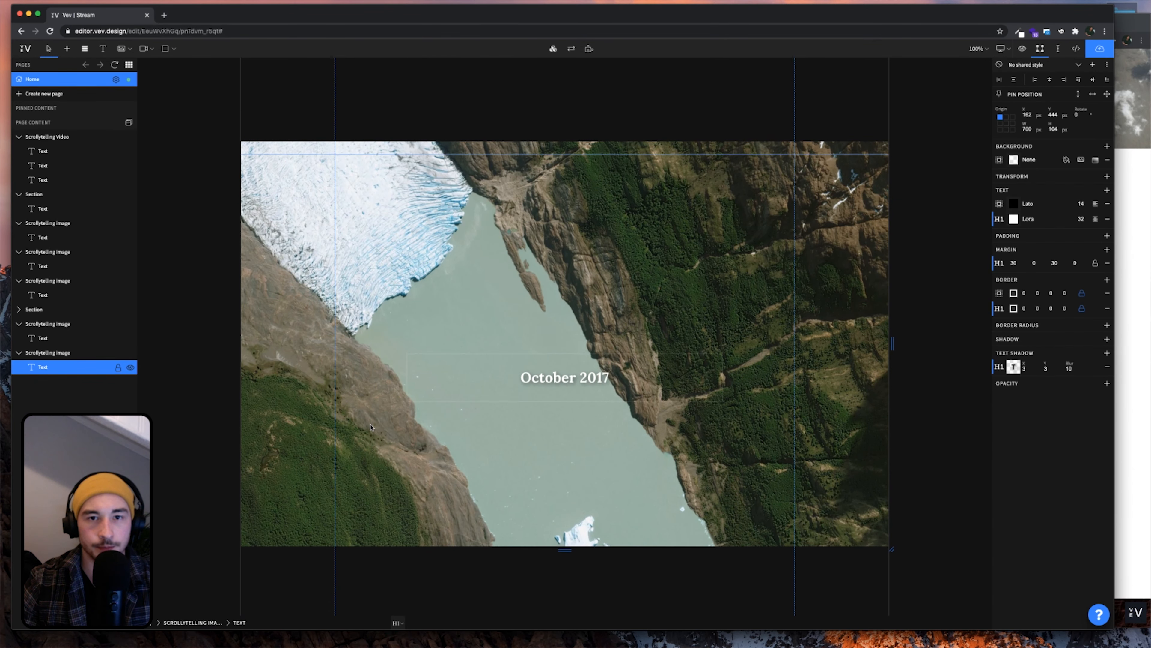
scroll(371, 427, "down", 10)
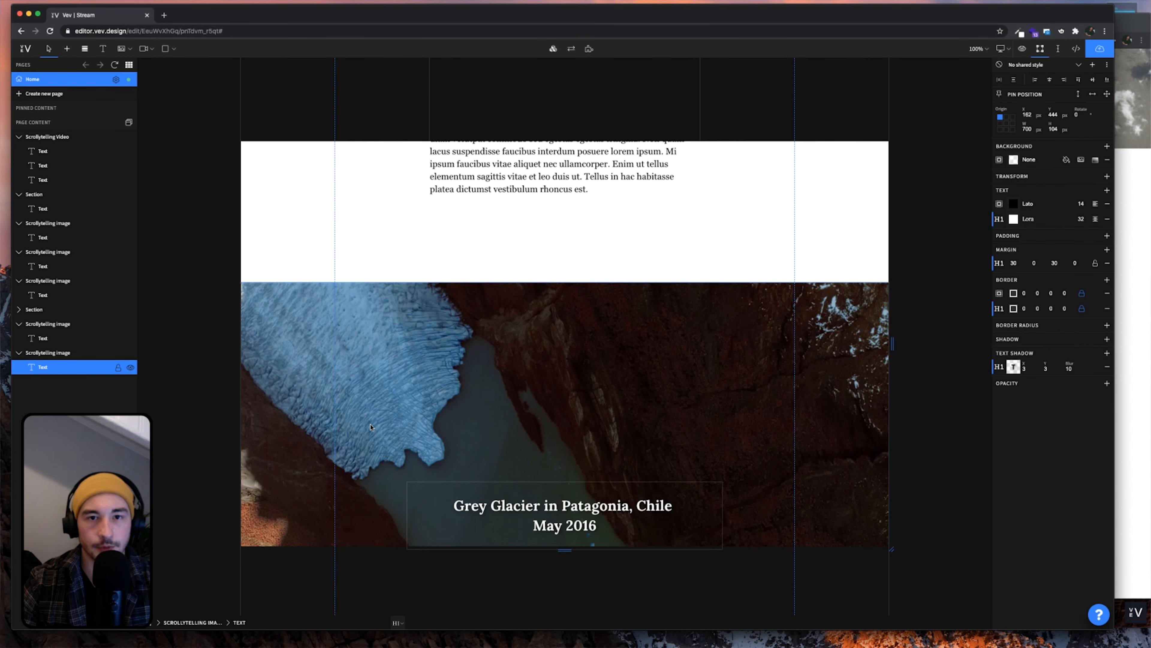
left_click(363, 368)
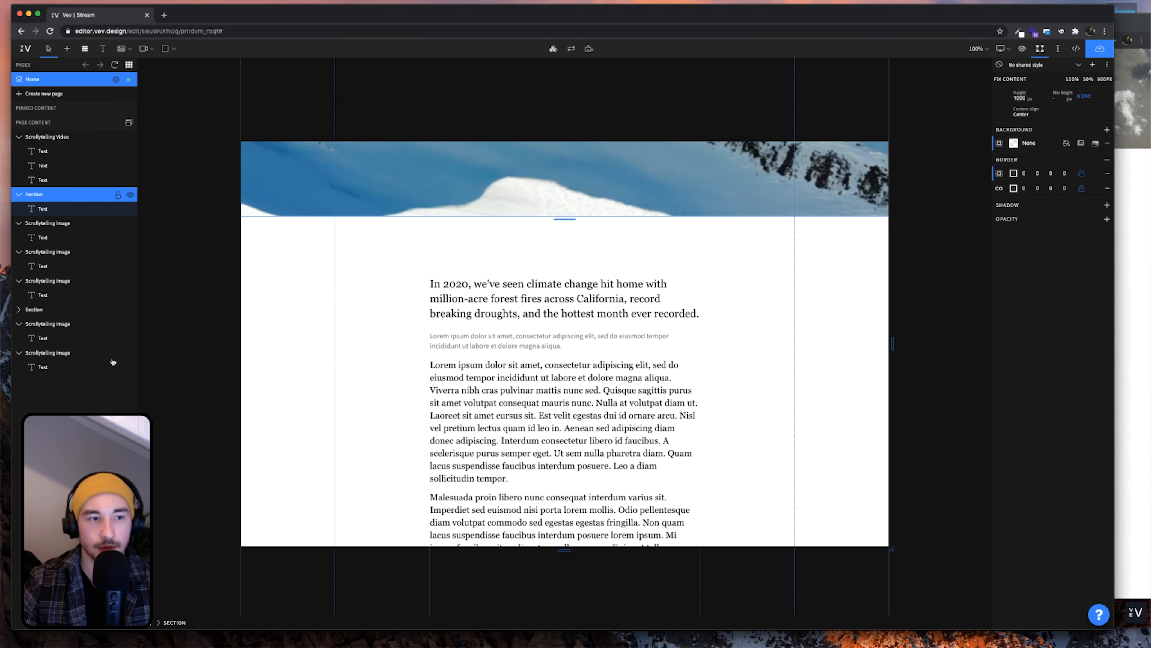
key("super+c")
left_click(48, 352)
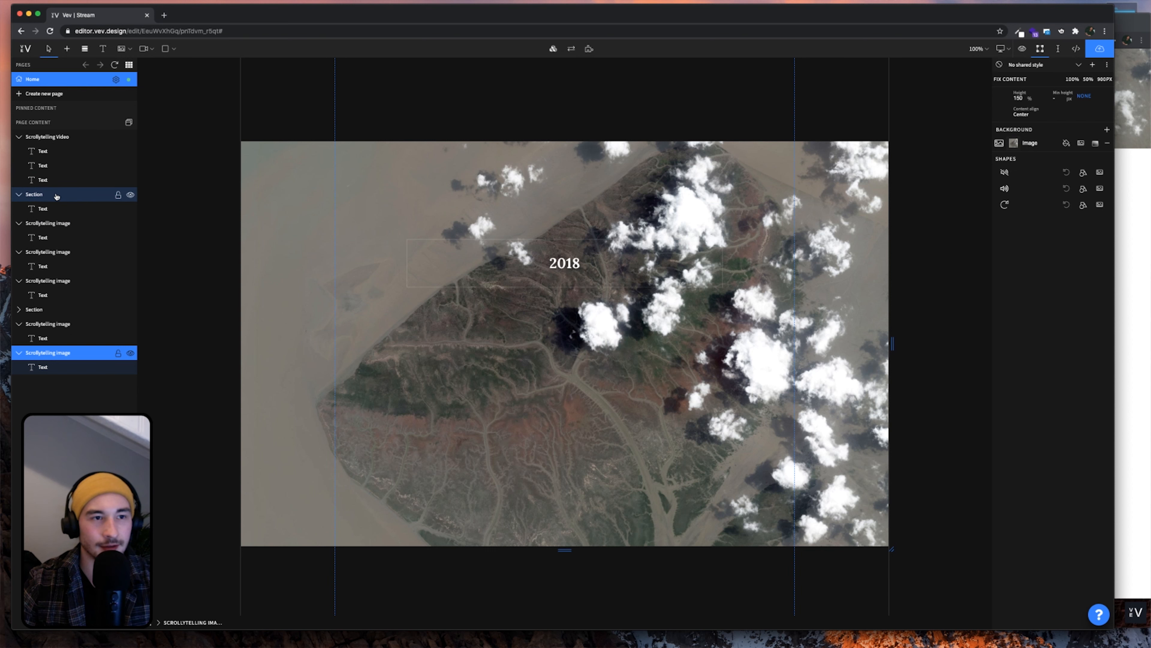
left_click(40, 196)
left_click(47, 136)
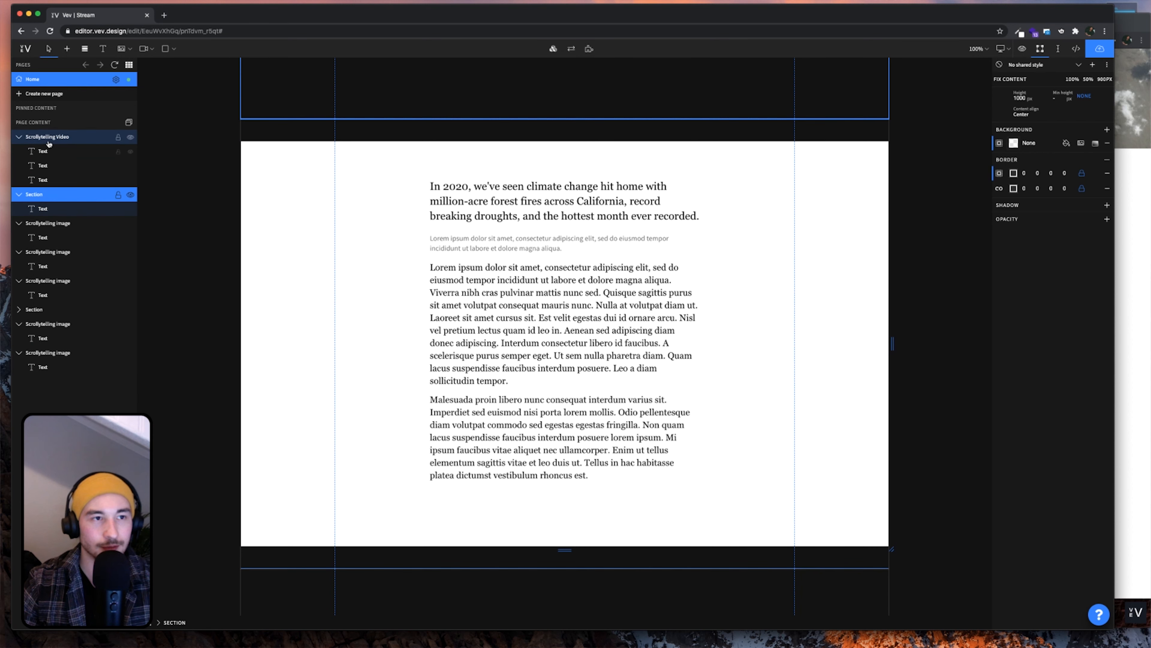
left_click(74, 229)
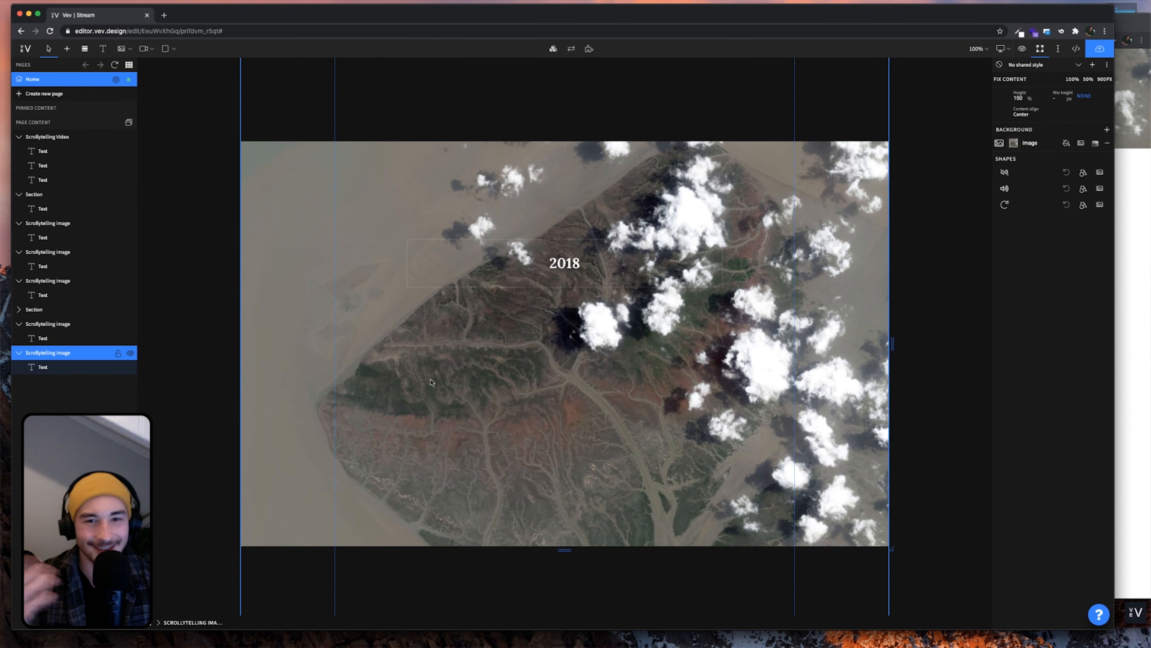
Paste the text section after the final image and delete its heading and grey subtitle
key("super+v")
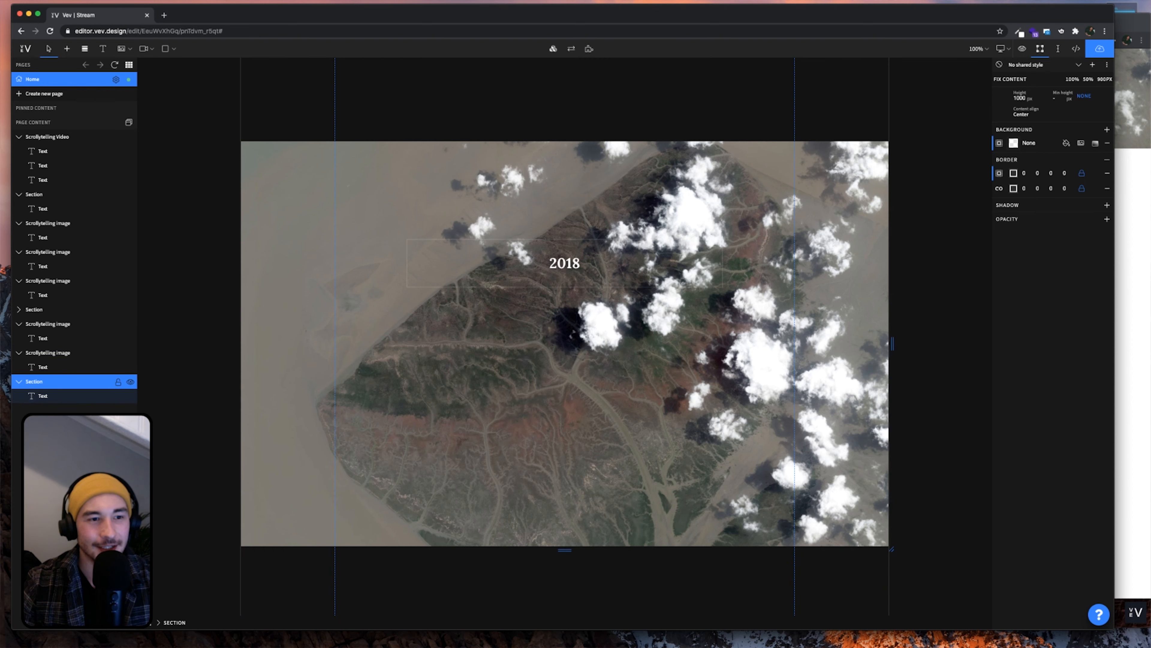
scroll(740, 398, "down", 10)
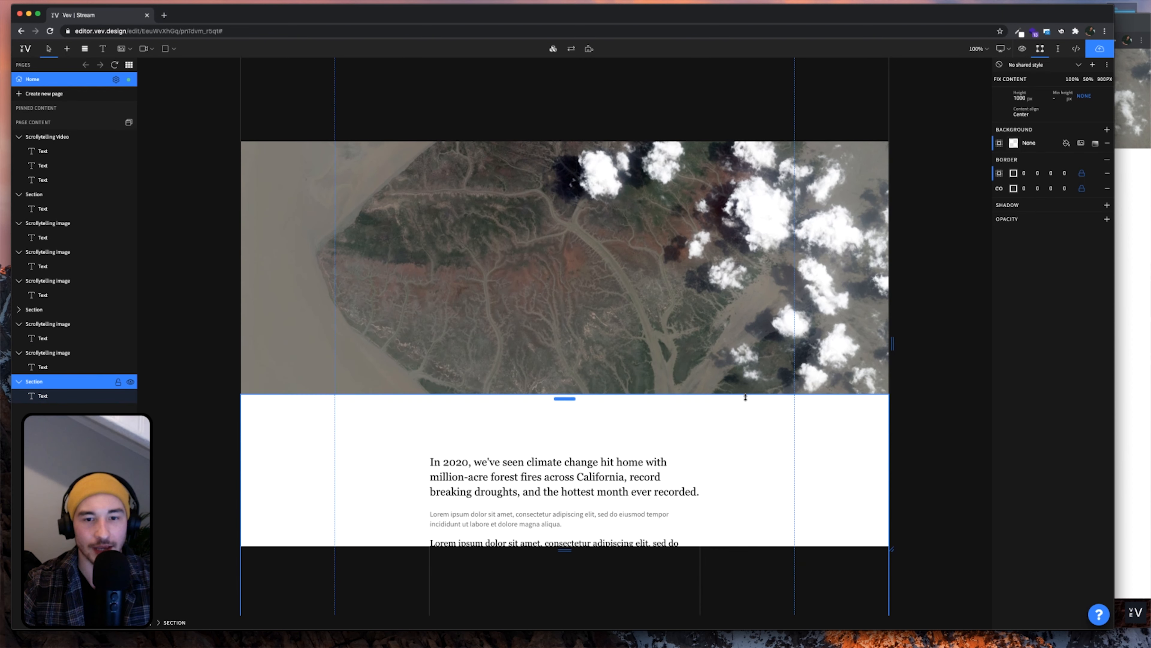
left_click(494, 343)
left_click_drag(562, 359, 432, 292)
key("BackSpace")
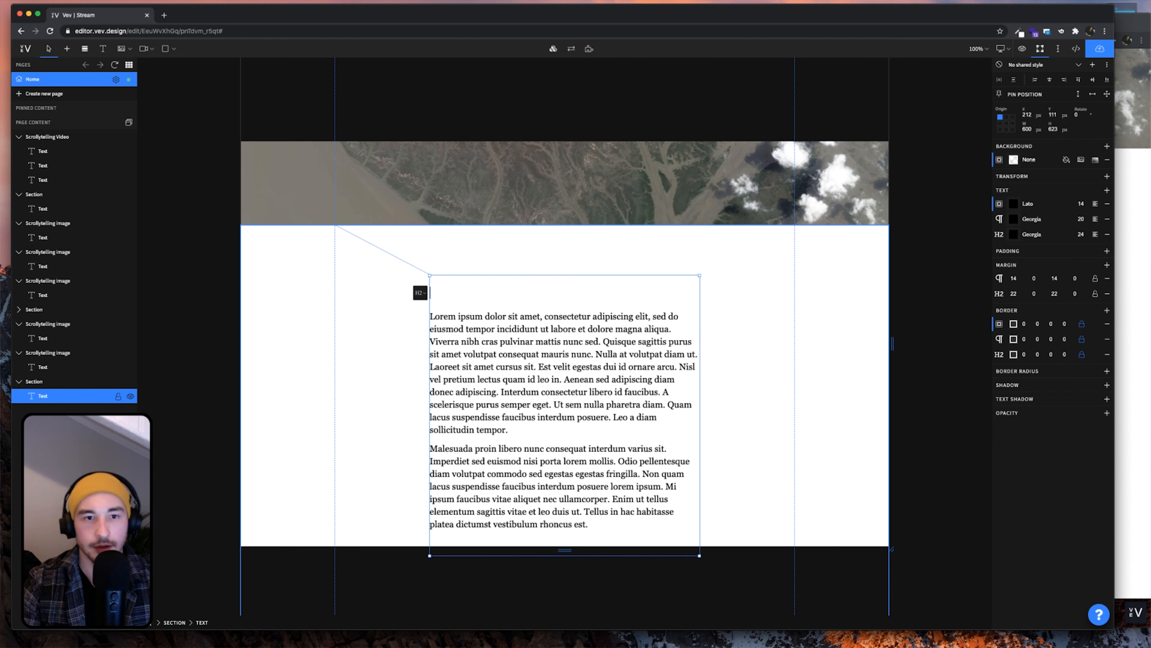
key("Delete")
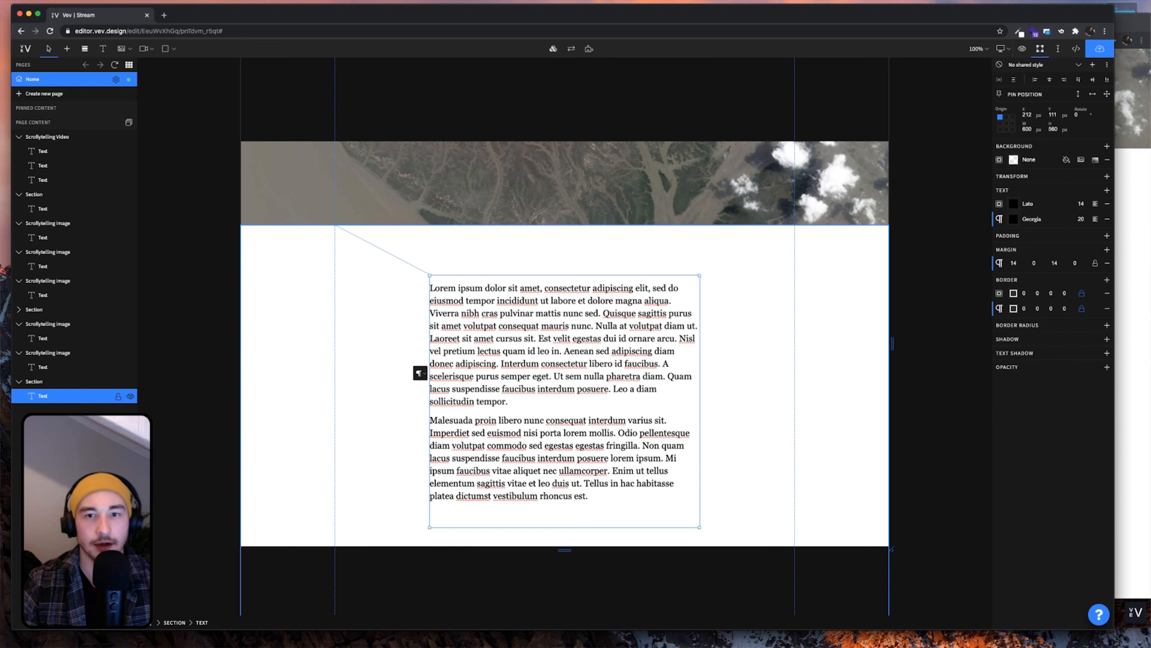
Set the paragraph's top margin to 0 and the text box's Y to 30
left_click(1018, 261)
type("0")
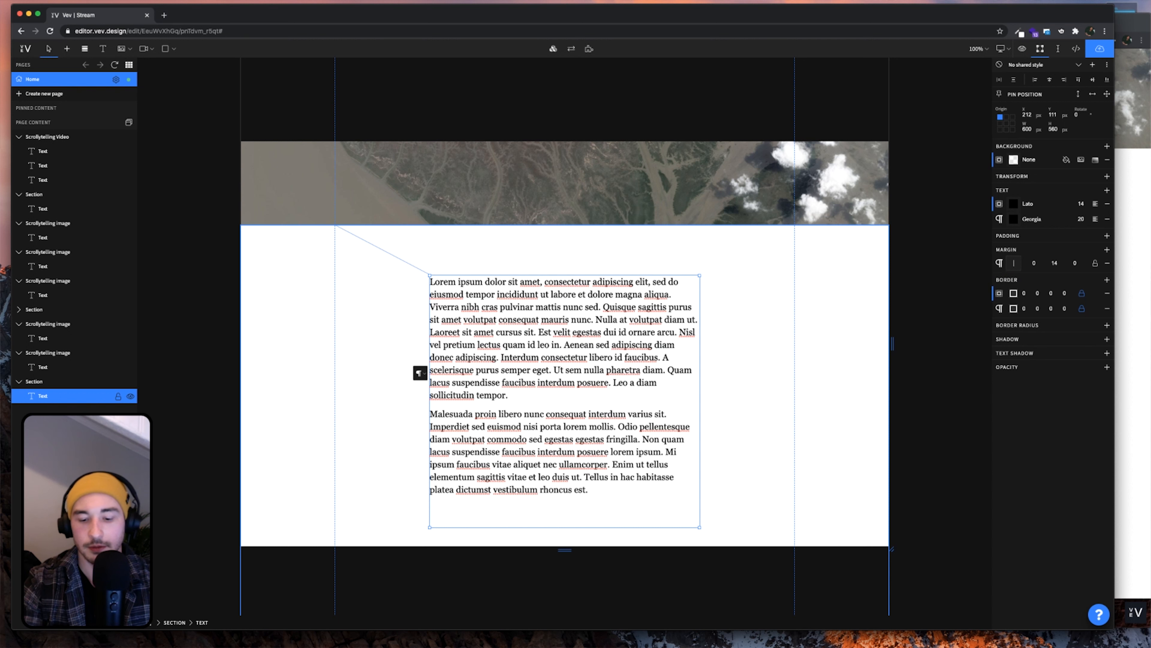
left_click(799, 333)
left_click_drag(621, 362, 616, 334)
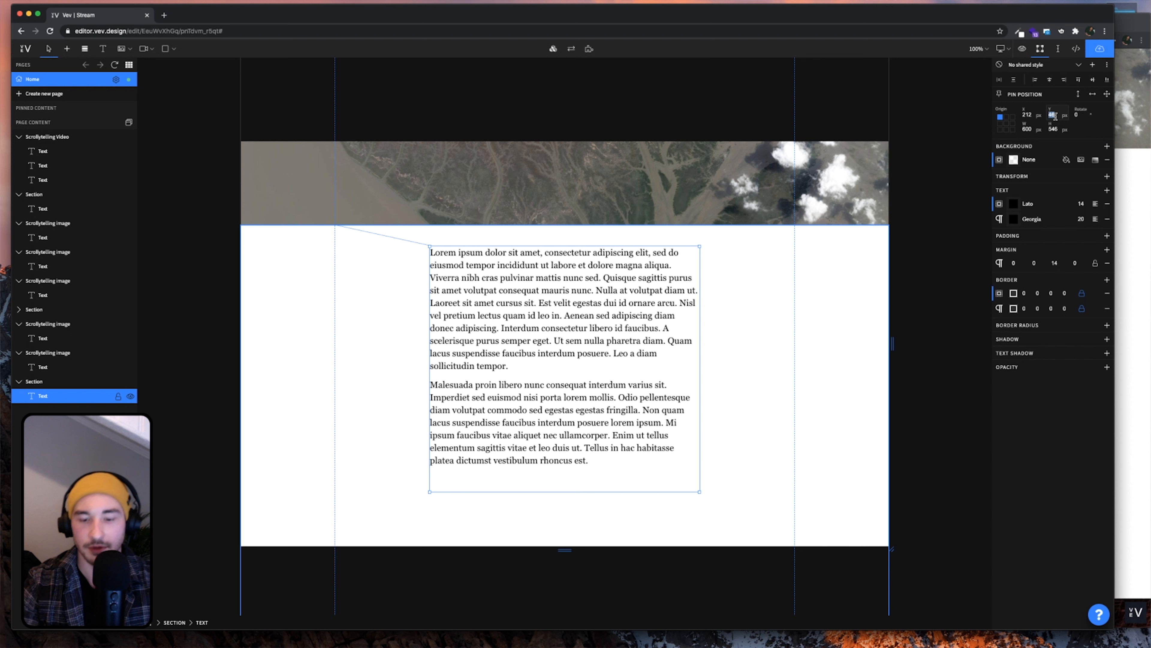
type("30")
key("Return")
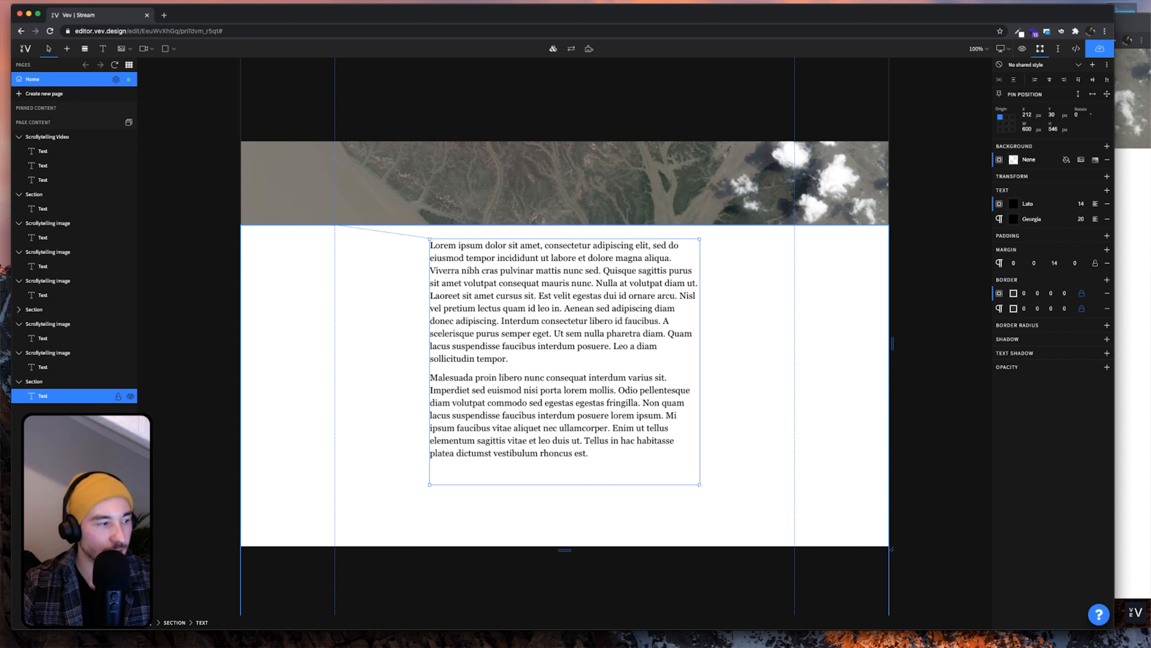
Replace the text with the longer lorem ipsum and remove the empty first and last lines
key("super+Tab")
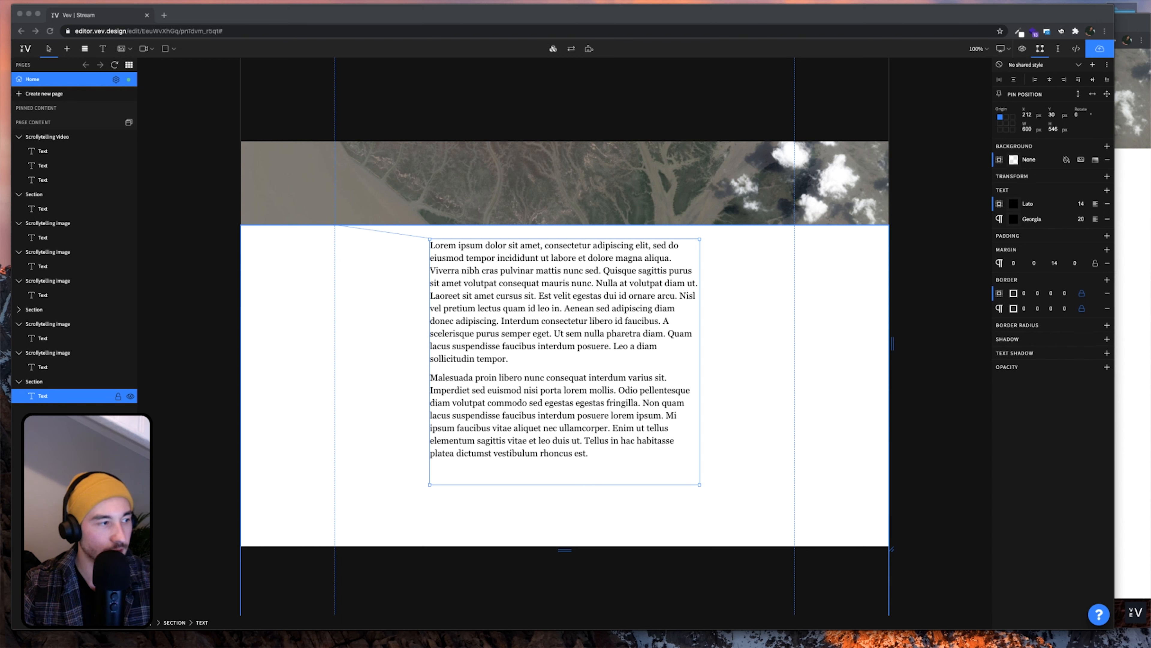
left_click(525, 442)
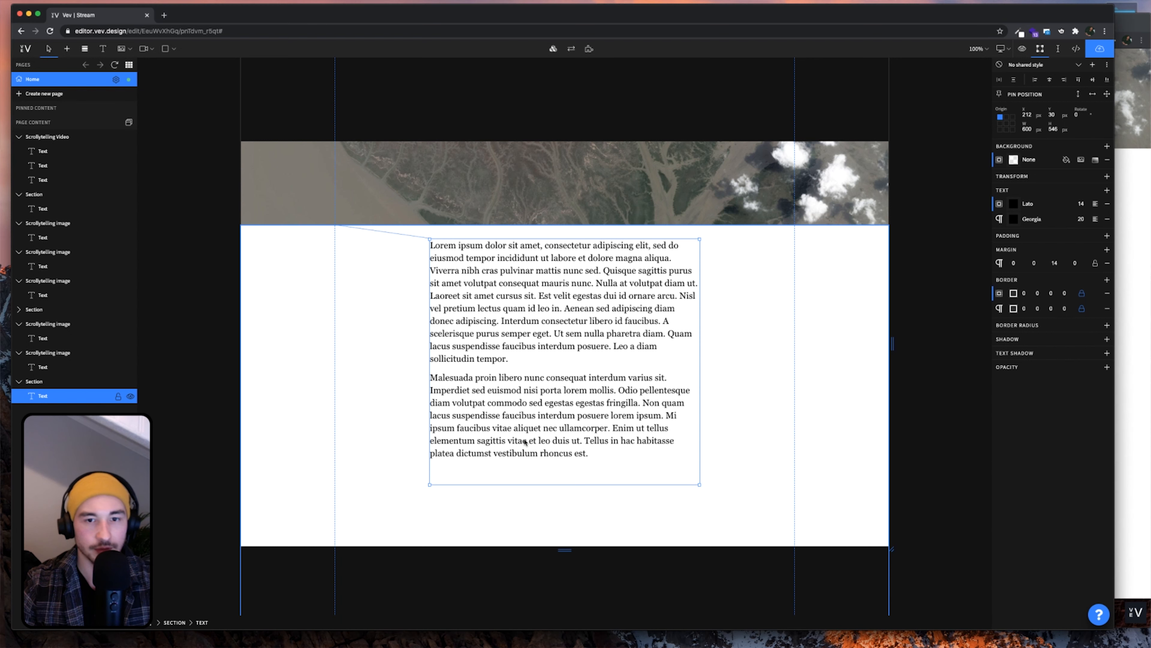
double_click(521, 428)
key("super+a")
type("Lorem ipsum dolor sit amet, consectetur adipiscing elit, sed do eiusmod tempor incididunt ut labore et dolore magna aliqua. Nisl pretium fusce id velit ut tortor. Eget gravida cum sociis natoque penatibus et magnis dis parturient. Proin libero nunc consequat interdum. Diam donec adipiscing tristique risus nec feugiat in fermentum posuere. Nulla at volutpat diam ut. Nisl purus in mollis nunc sed. Donec et odio pellentesque diam. Urna condimentum mattis pellentesque id nibh tortor. Adipiscing at in tellus integer feugiat scelerisque varius morbi enim. Velit ut tortor pretium viverra suspendisse. Est pellentesque elit ullamcorper dignissim cras tincidunt. A pellentesque sit amet porttitor eget dolor. Lobortis elementum nibh tellus molestie nunc non blandit. Nisi vitae suscipit tellus mauris a. Blandit massa enim nec dui. Condimentum vitae sapien pellentesque habitant morbi tristique. Sit amet venenatis urna cursus eget nunc scelerisque viverra. Neque volutpat ac tincidunt vitae semper. Nulla pharetra diam sit amet nisl. Pellentesque nec nam aliquam sem et tortor consequat id porta. Aliquam eleifend mi in nulla posuere. Adipiscing elit pellentesque habitant morbi tristique senectus et. Ultricies leo integer malesuada nunc vel risus. Elit ullamcorper dignissim cras tincidunt lobortis feugiat vivamus at. Pulvinar elementum integer enim neque. Ultrices eros in cursus turpis massa tincidunt dui ut ornare. Fringilla est ullamcorper eget nulla facilisi etiam dignissim diam quis. Proin sed libero enim sed. Neque volutpat ac tincidunt vitae. Sed nisi lacus sed viverra tellus in hac. Blandit libero volutpat sed cras ornare arcu dui. Id semper risus in hendrerit gravida rutrum. Placerat in egestas erat imperdiet sed. Ipsum faucibus vitae aliquet nec ullamcorper sit amet risus. Neque volutpat ac tincidunt vitae.")
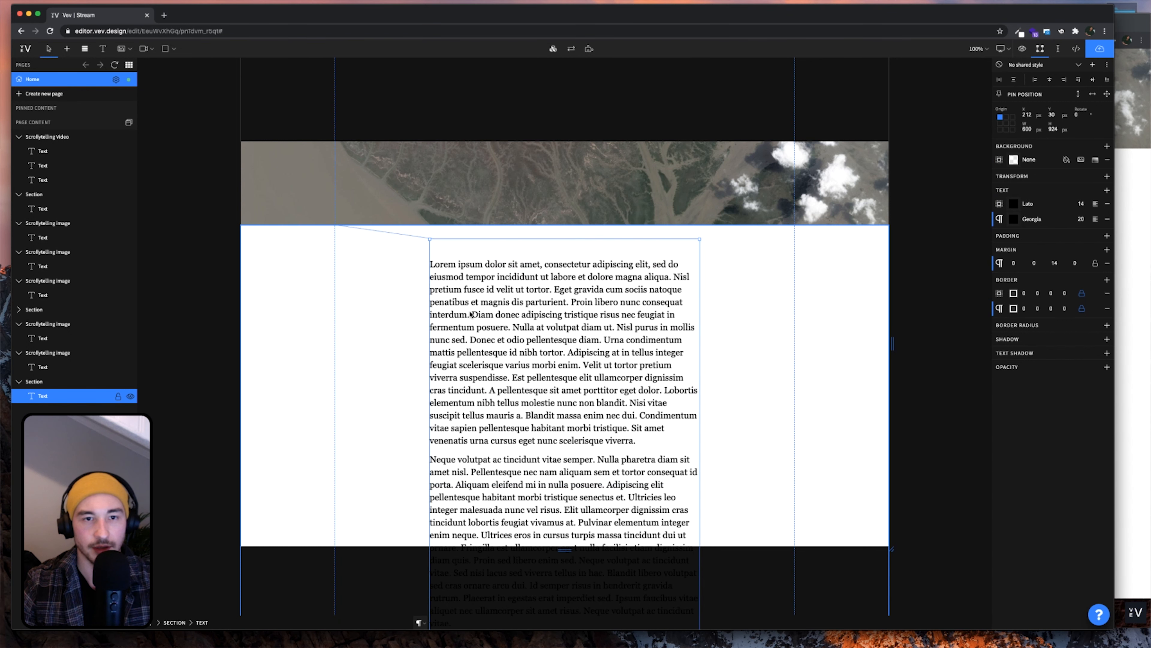
left_click(434, 266)
key("Up")
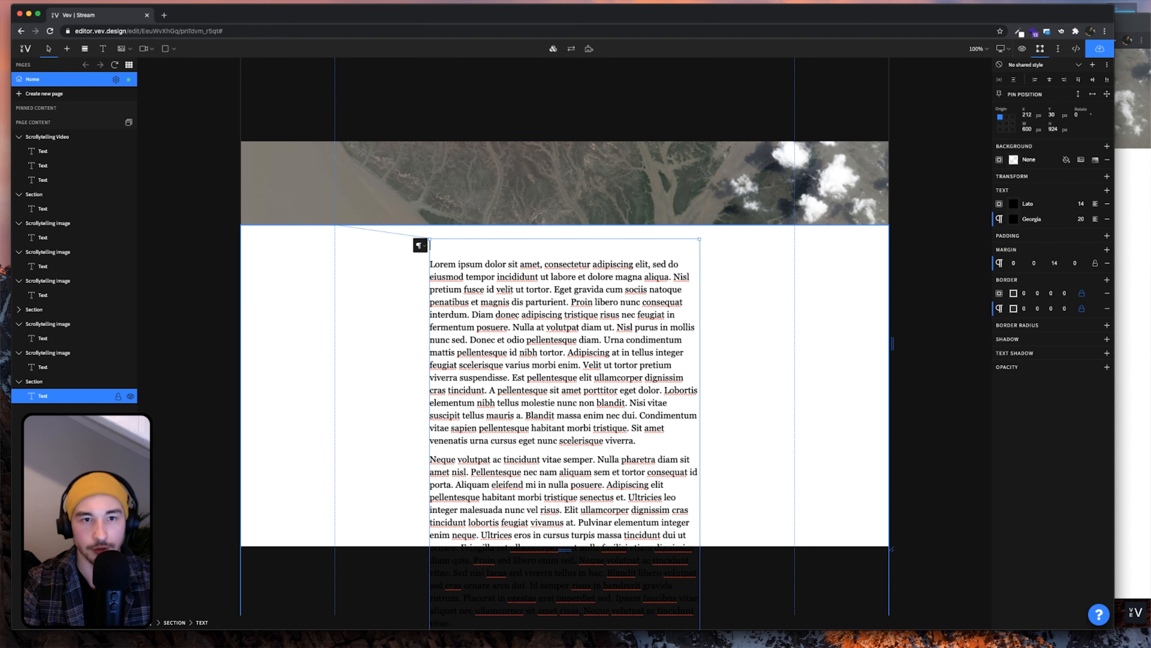
key("Delete")
scroll(496, 377, "down", 5)
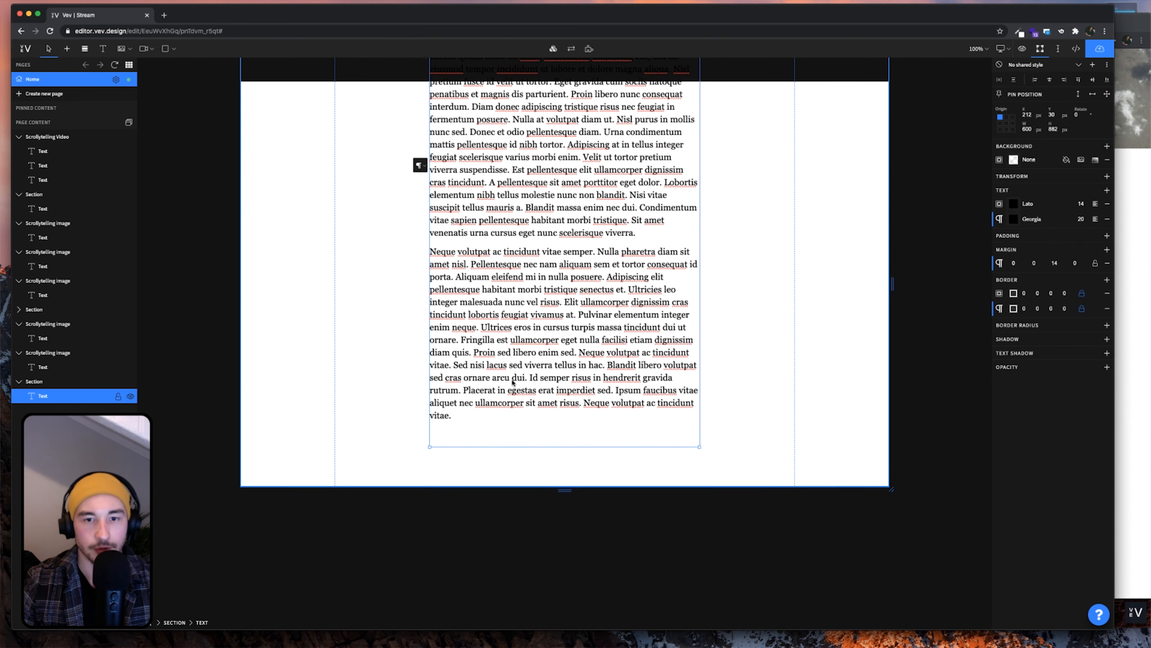
left_click(548, 427)
key("BackSpace")
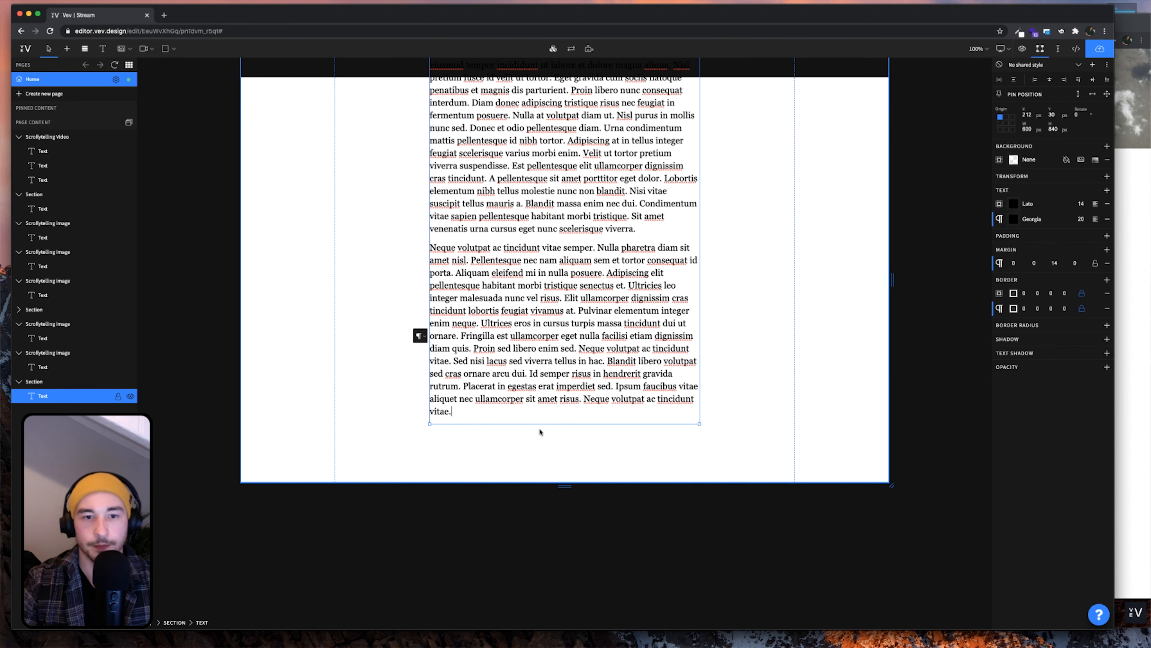
Set the section height to 900 px and bring up the published preview
left_click(758, 411)
scroll(755, 413, "up", 10)
scroll(756, 414, "down", 12)
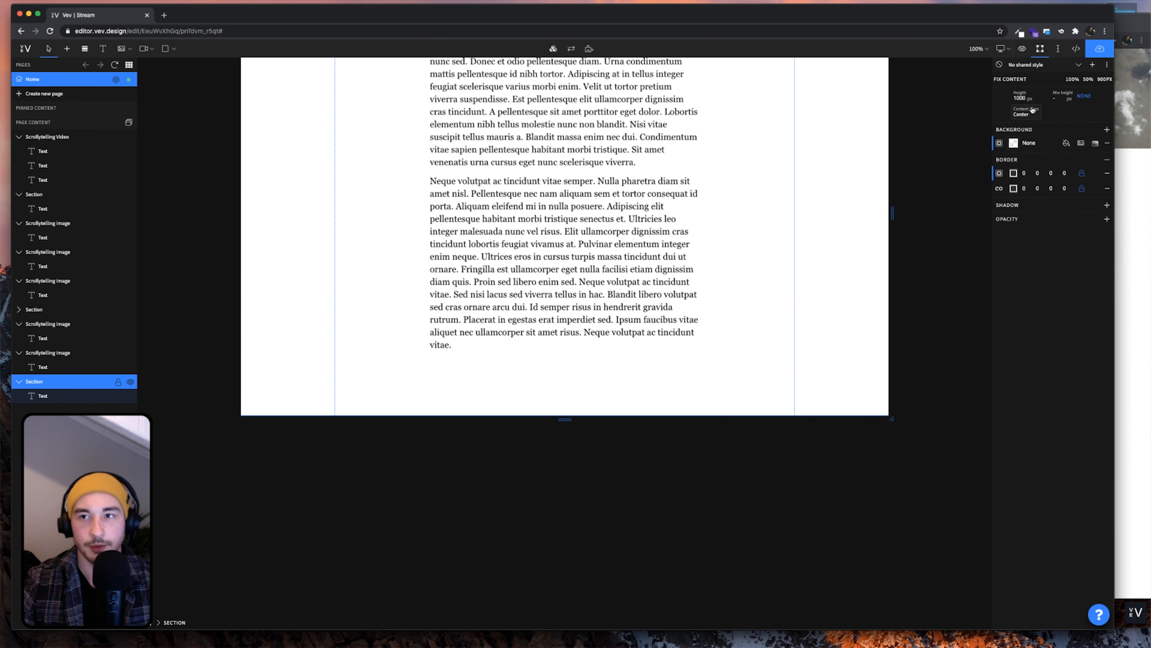
type("95")
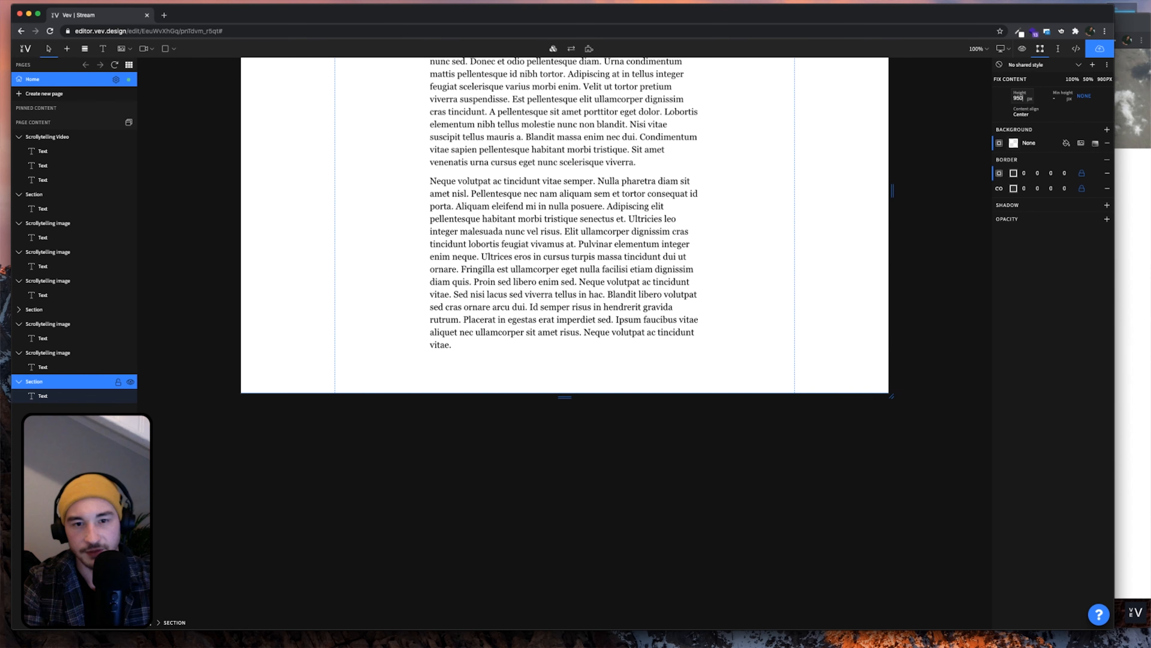
key("BackSpace")
type("00")
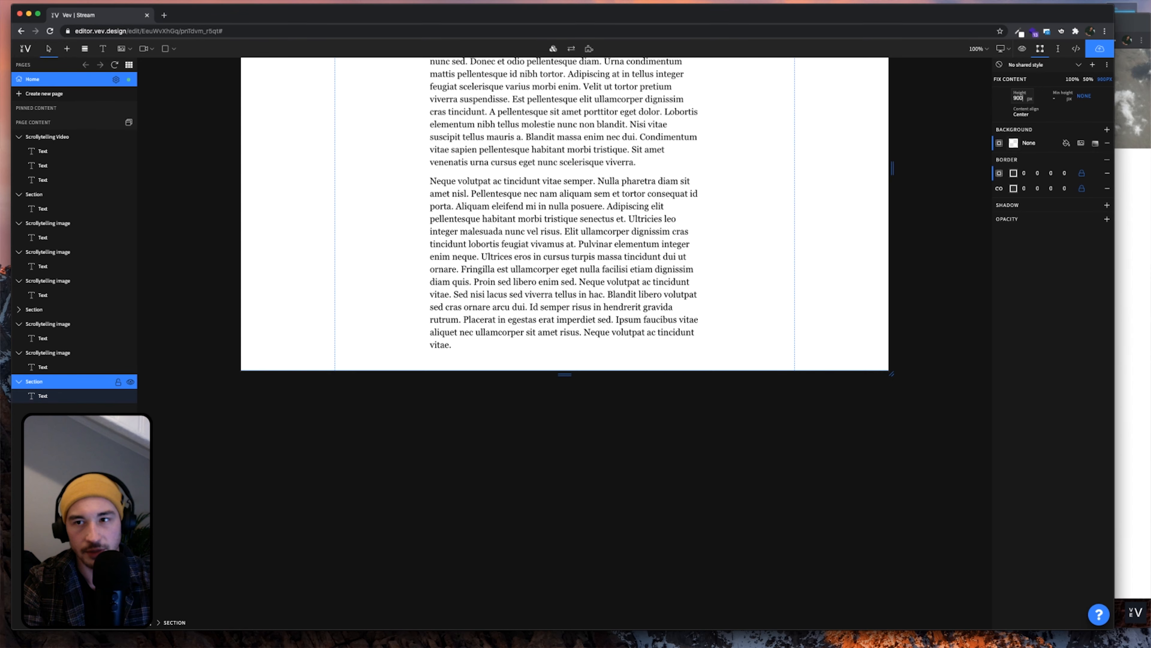
scroll(716, 284, "up", 6)
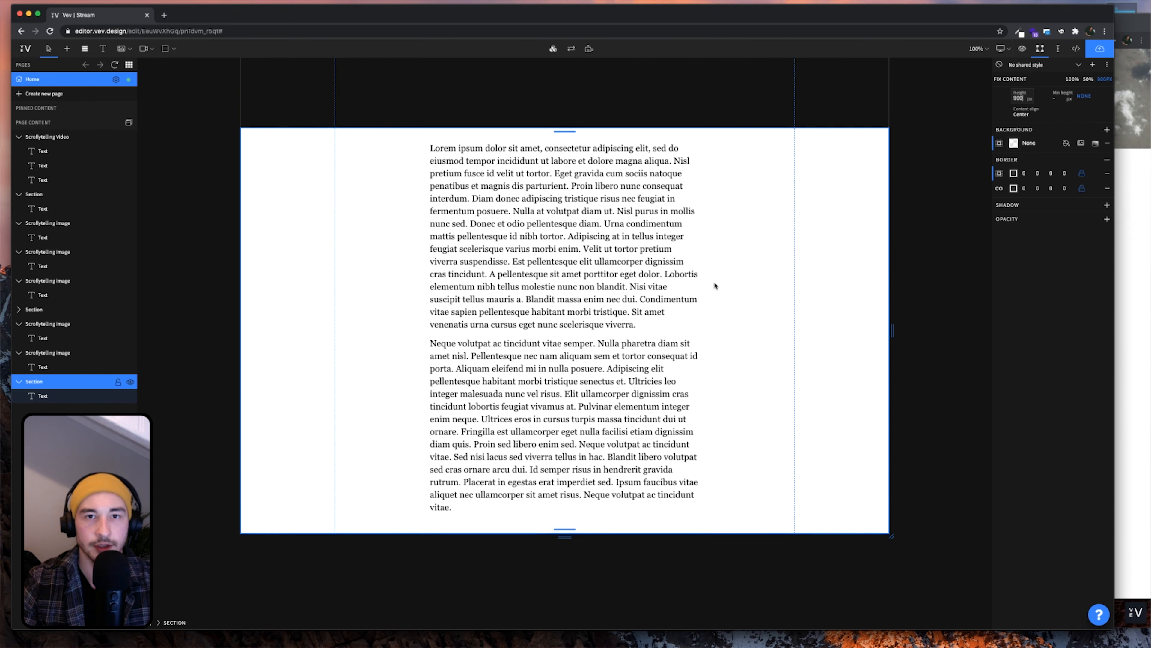
scroll(715, 285, "down", 2)
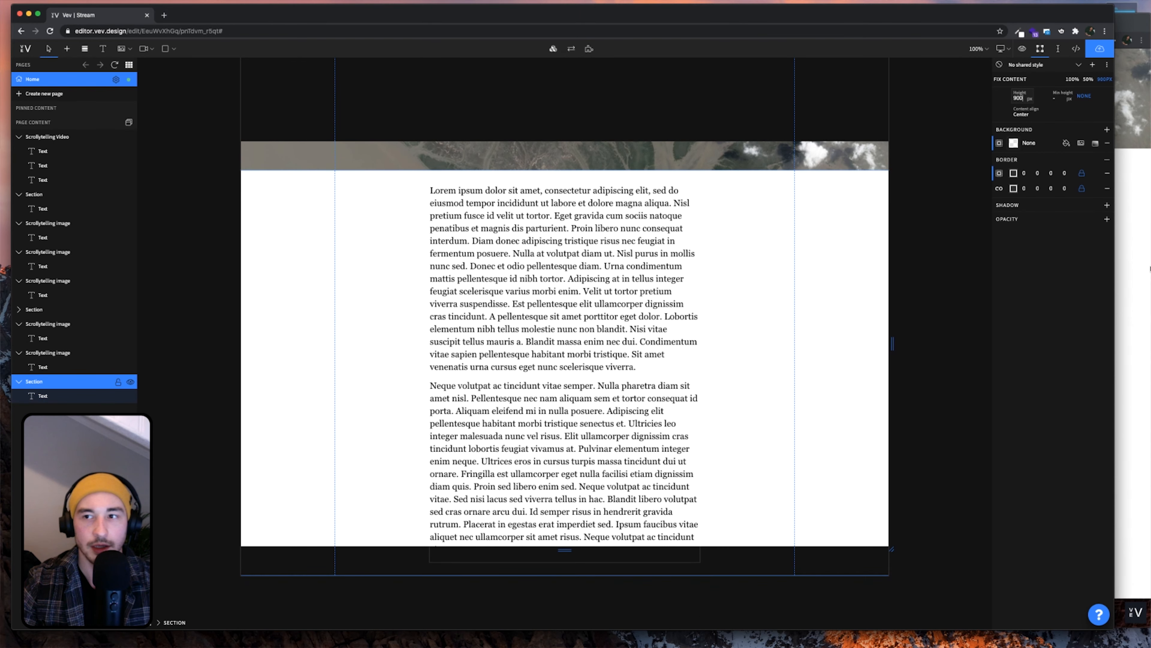
left_click(1141, 235)
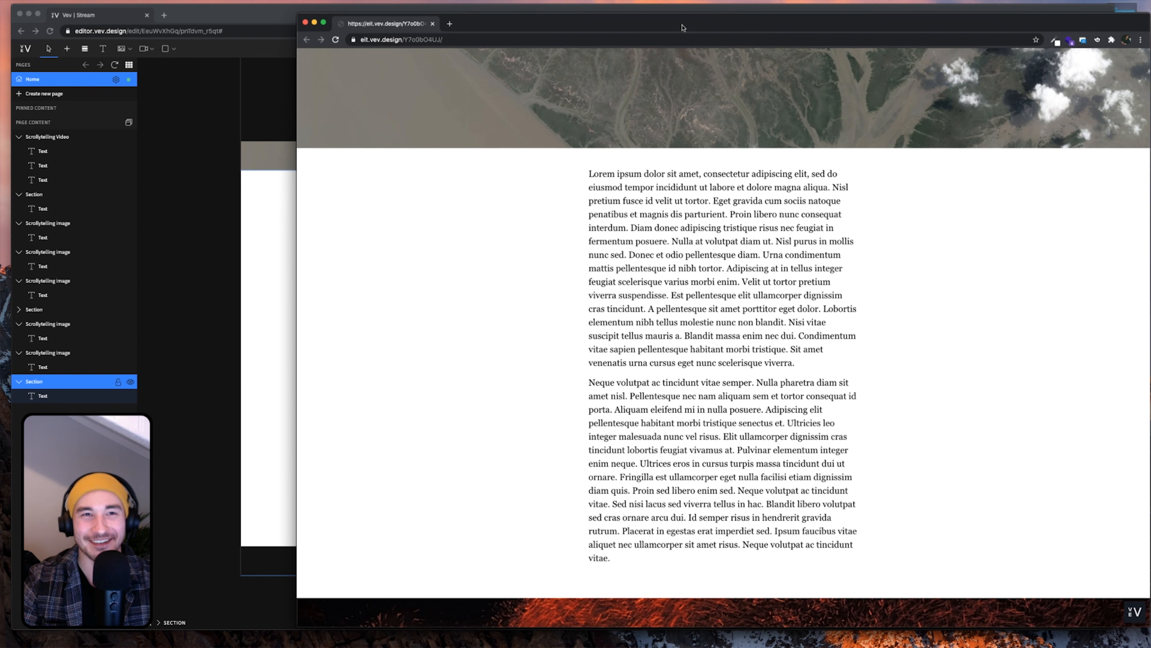
Scroll through the published page's wildfire image sections, then return to the editor
left_click_drag(684, 28, 671, 24)
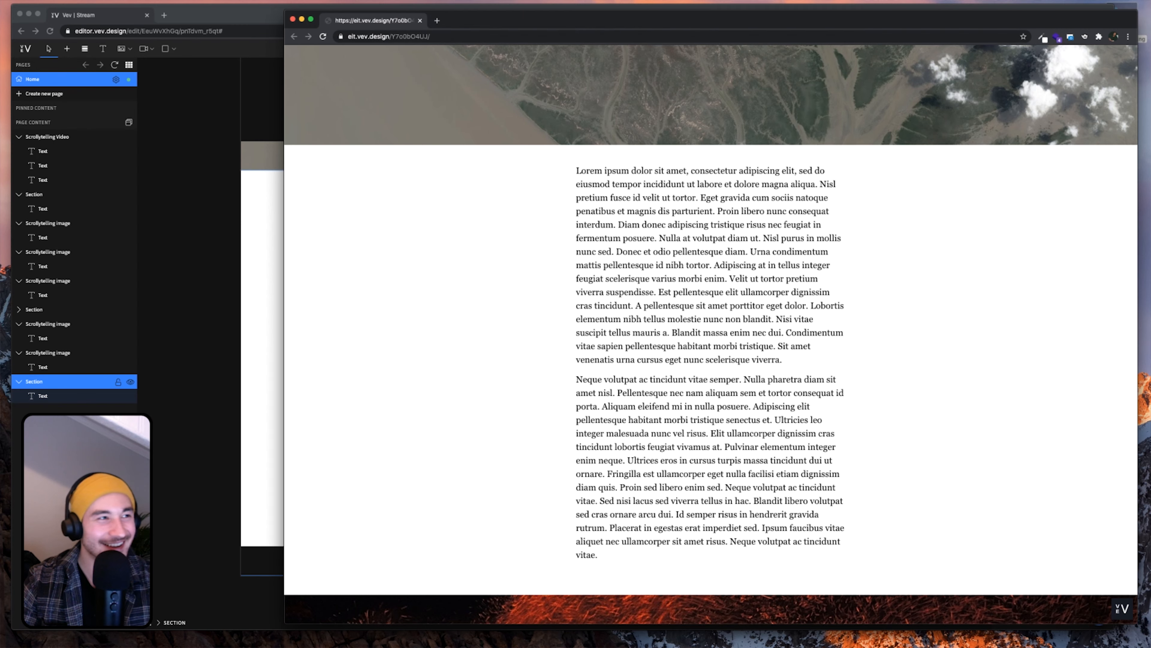
scroll(577, 320, "down", 7)
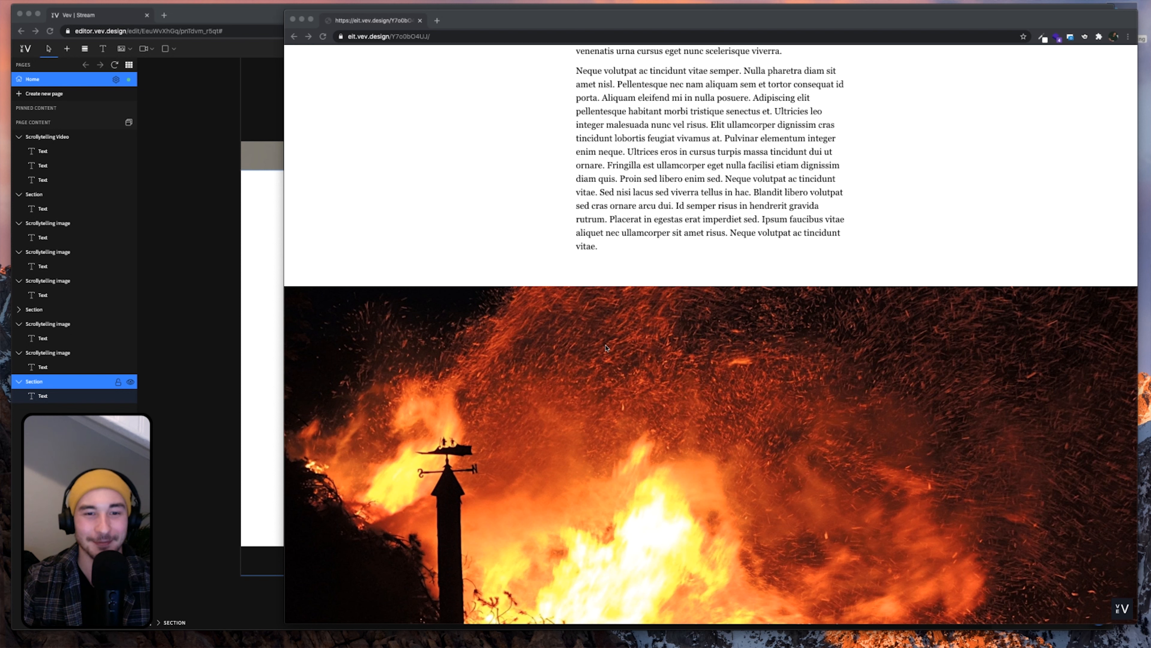
scroll(606, 348, "down", 5)
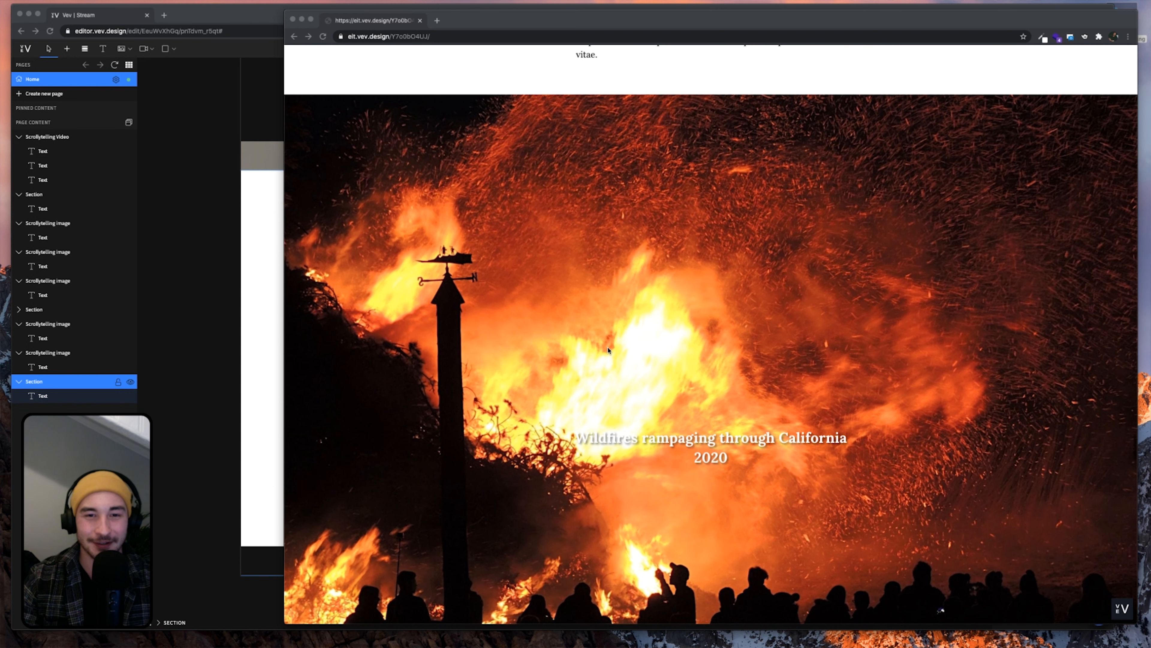
scroll(608, 350, "down", 3)
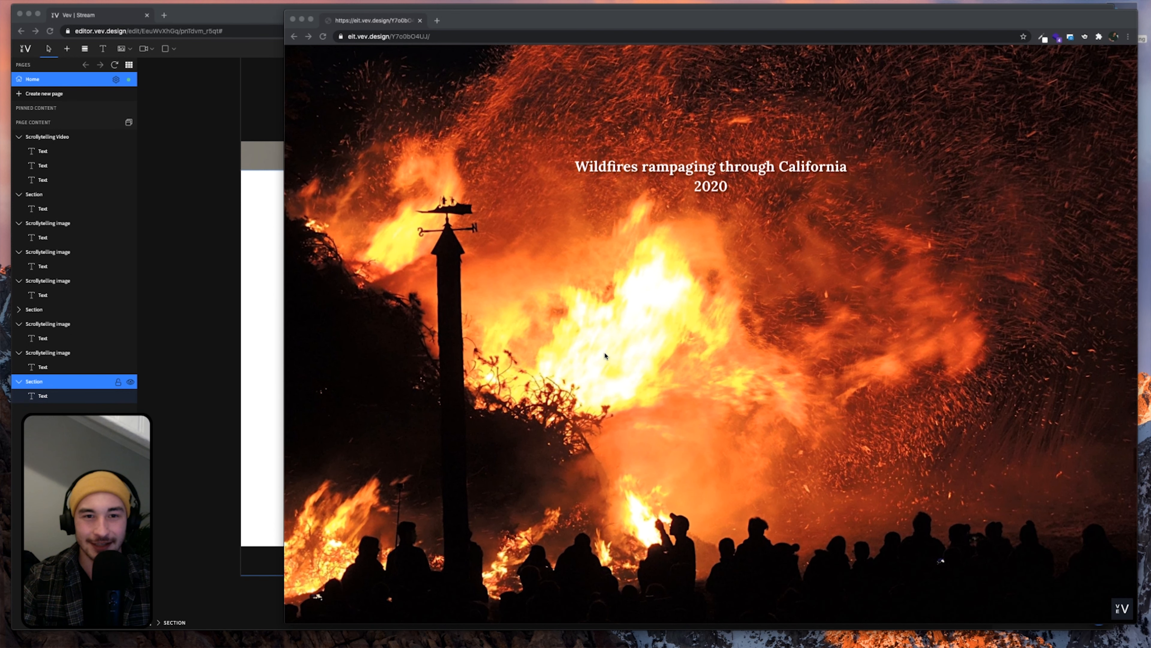
scroll(605, 355, "down", 3)
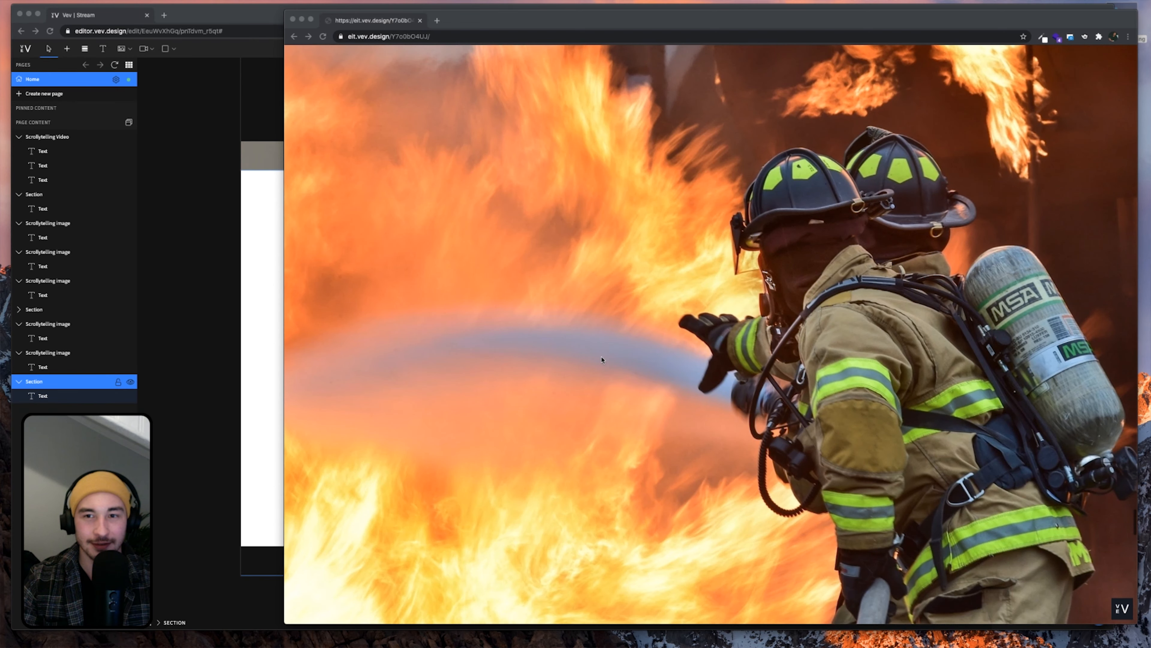
scroll(602, 359, "down", 2)
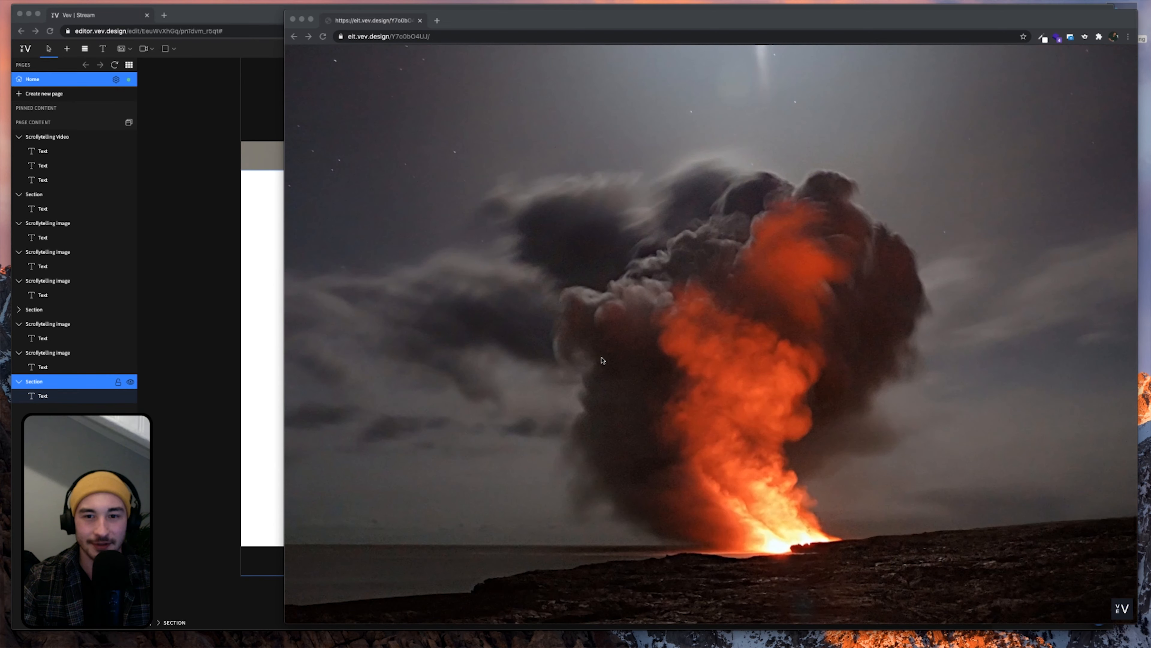
left_click(208, 340)
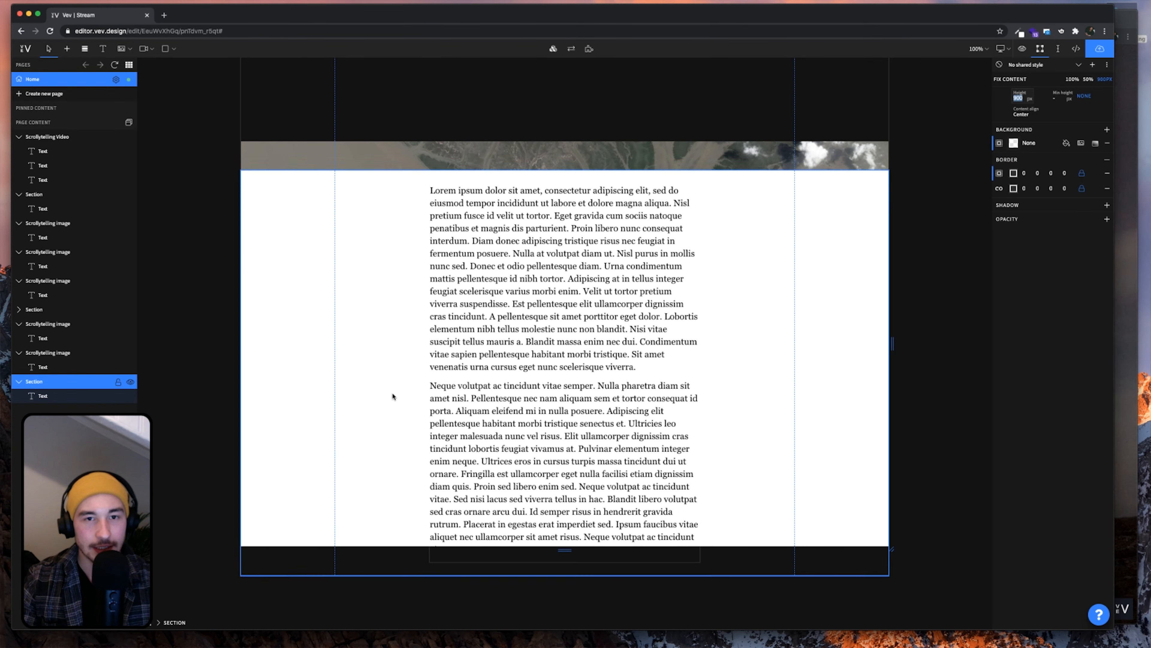
Paste a copy of the 2018 image block below the closing section and open its background settings
scroll(408, 399, "down", 5)
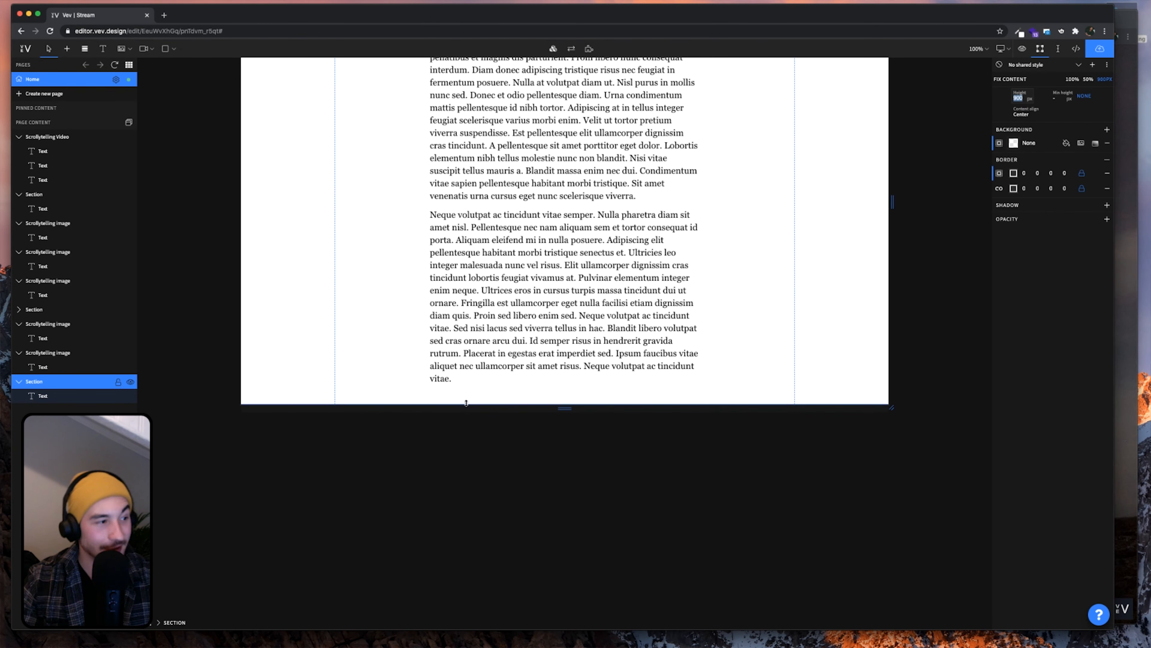
left_click(73, 352)
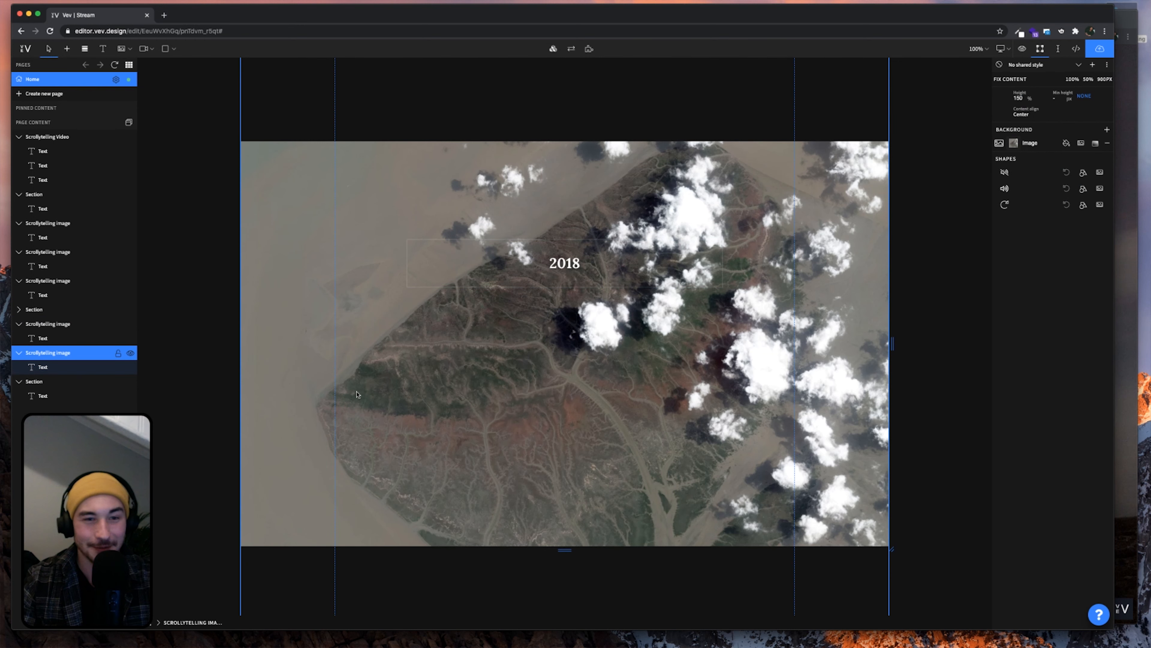
key("super+c")
left_click(51, 387)
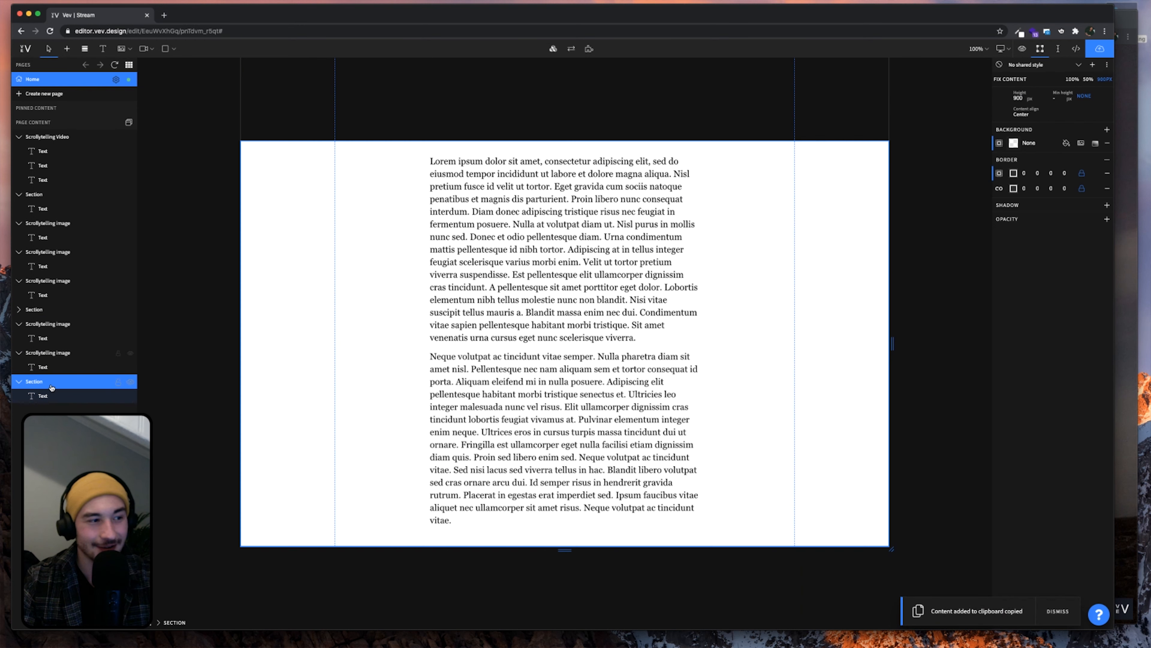
left_click(574, 426)
key("super+v")
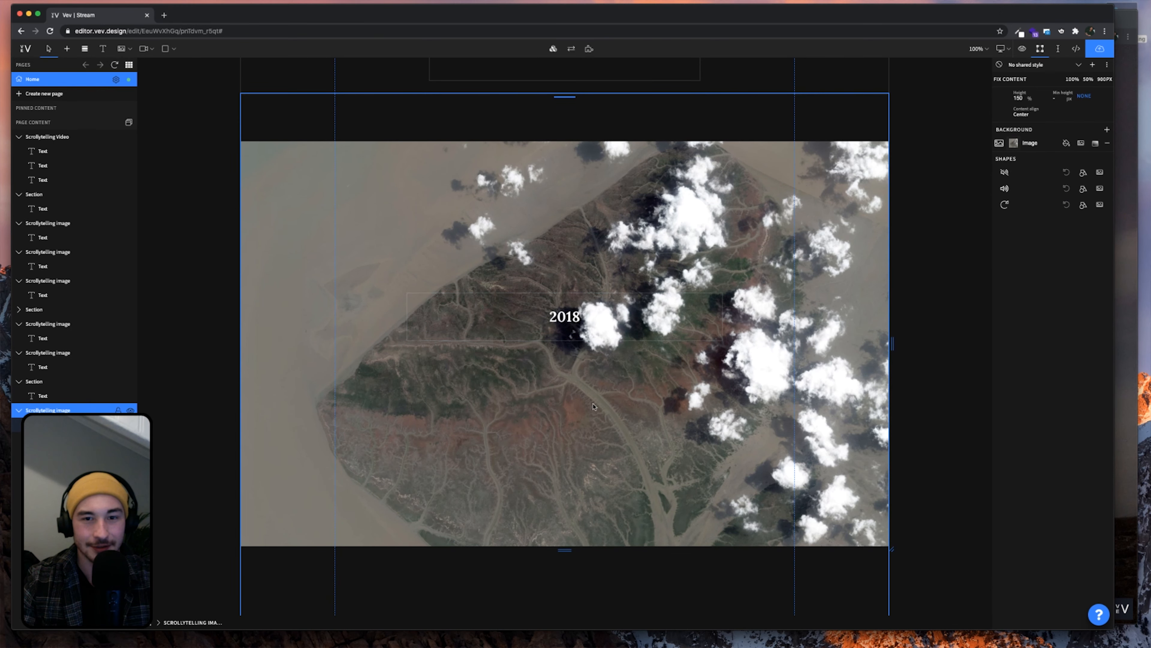
scroll(593, 406, "up", 2)
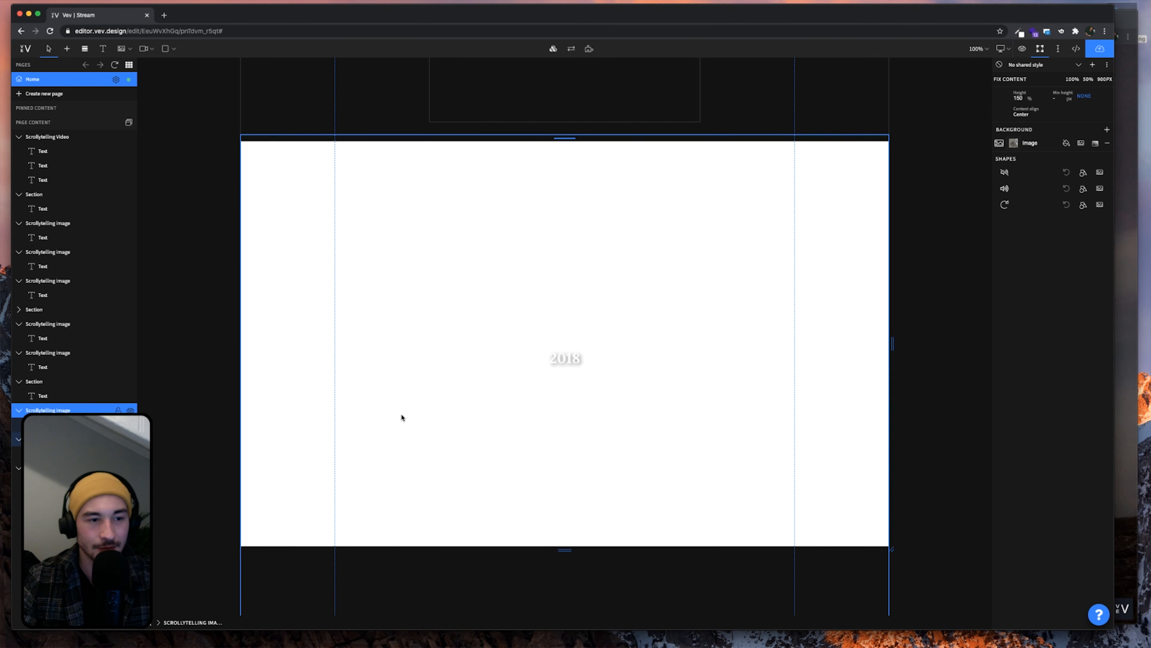
scroll(572, 422, "up", 1)
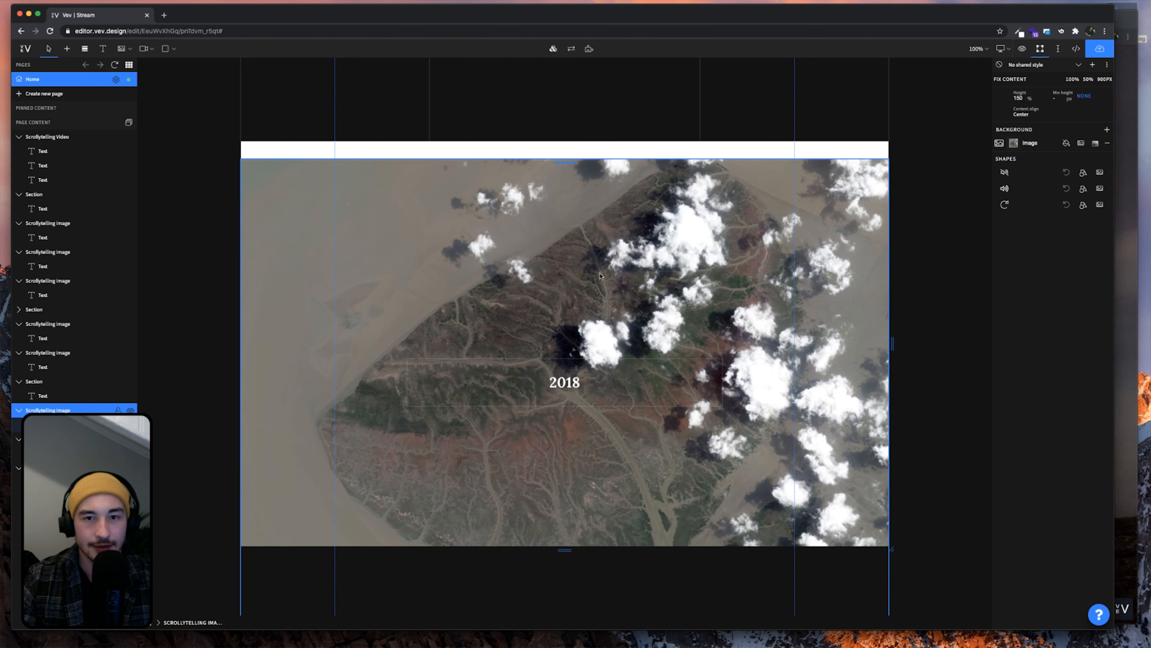
left_click(1011, 145)
Set the block backgrounds to California Fires 1, the firefighter photo, and the volcano photo
left_click(931, 319)
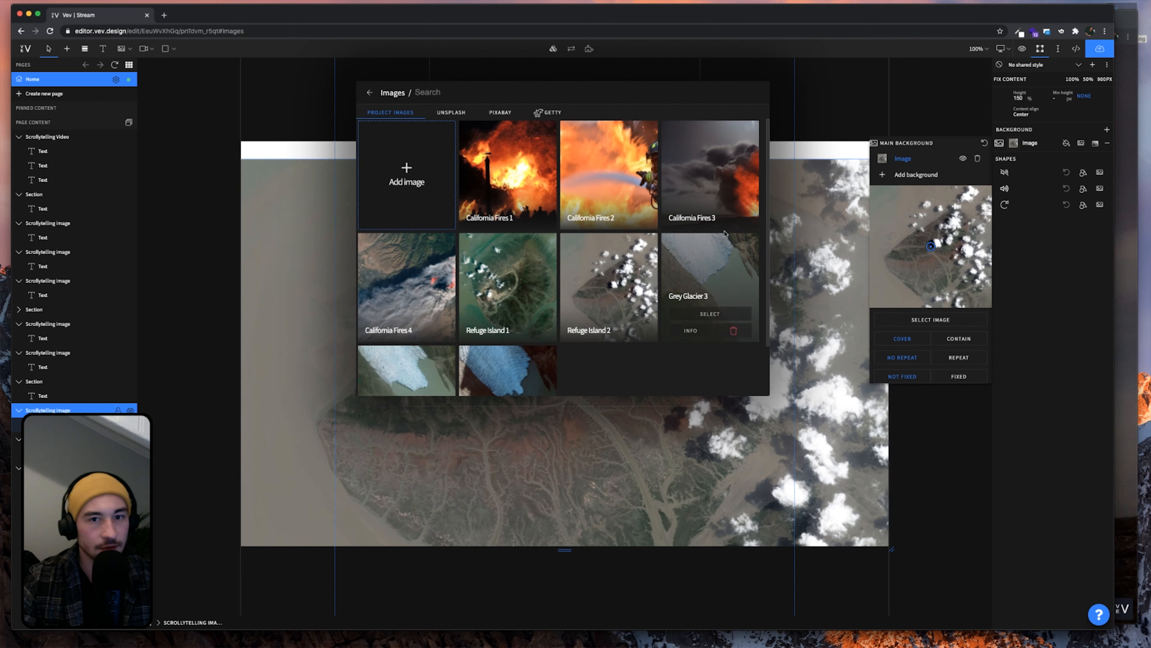
left_click(525, 207)
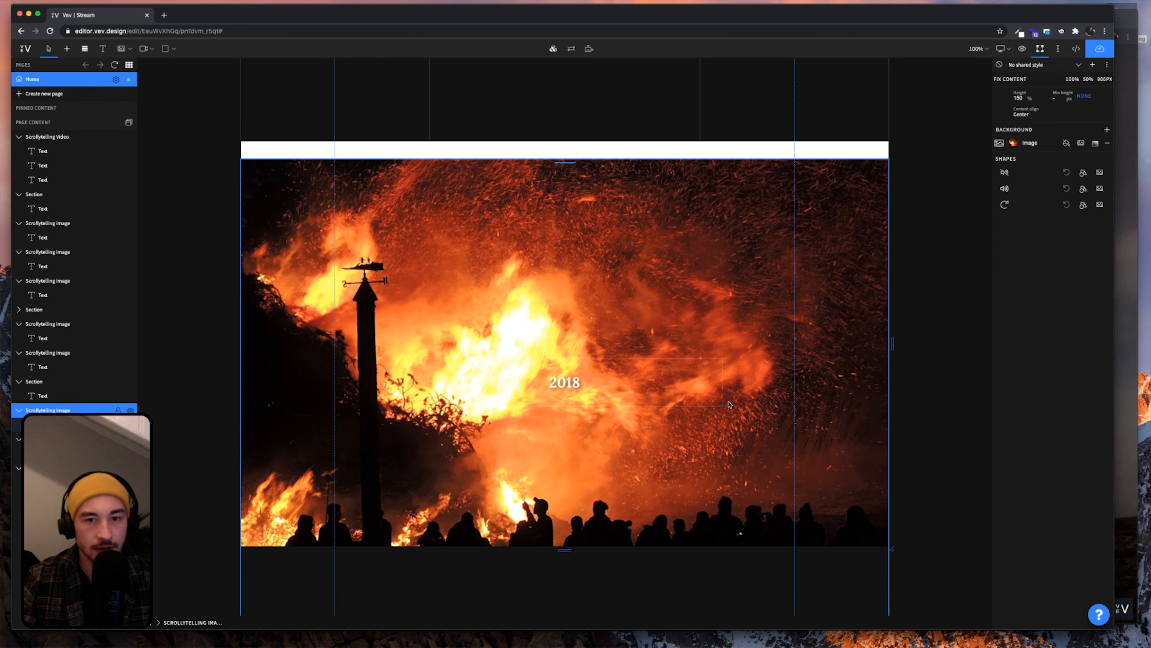
scroll(729, 404, "down", 2)
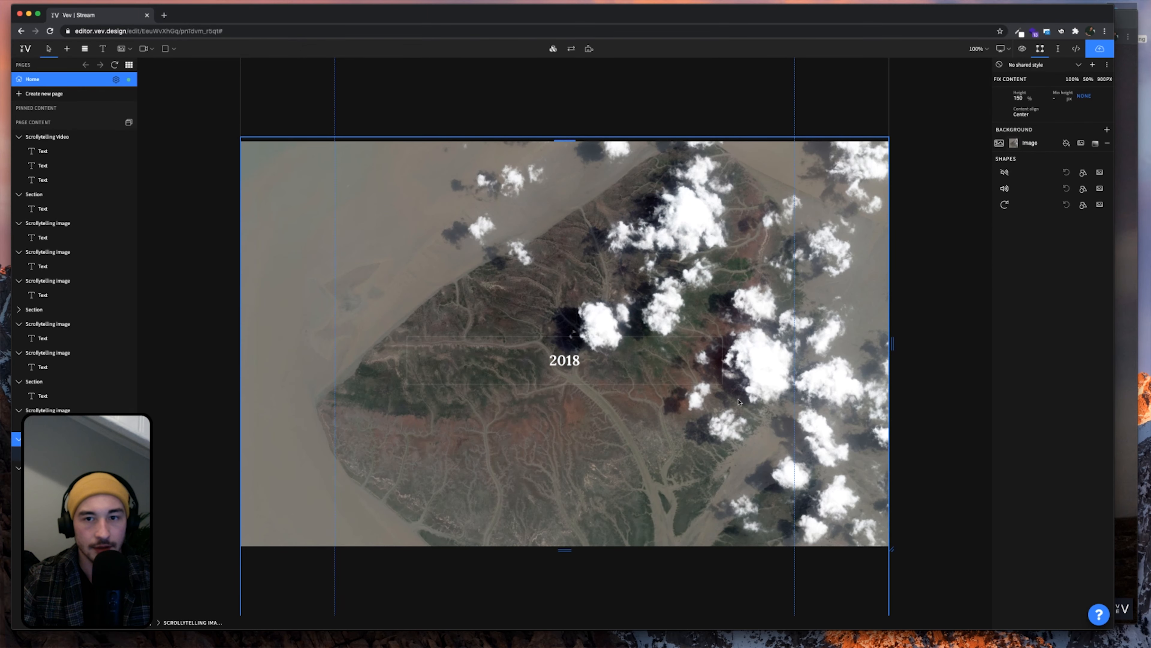
left_click(1013, 144)
left_click(930, 320)
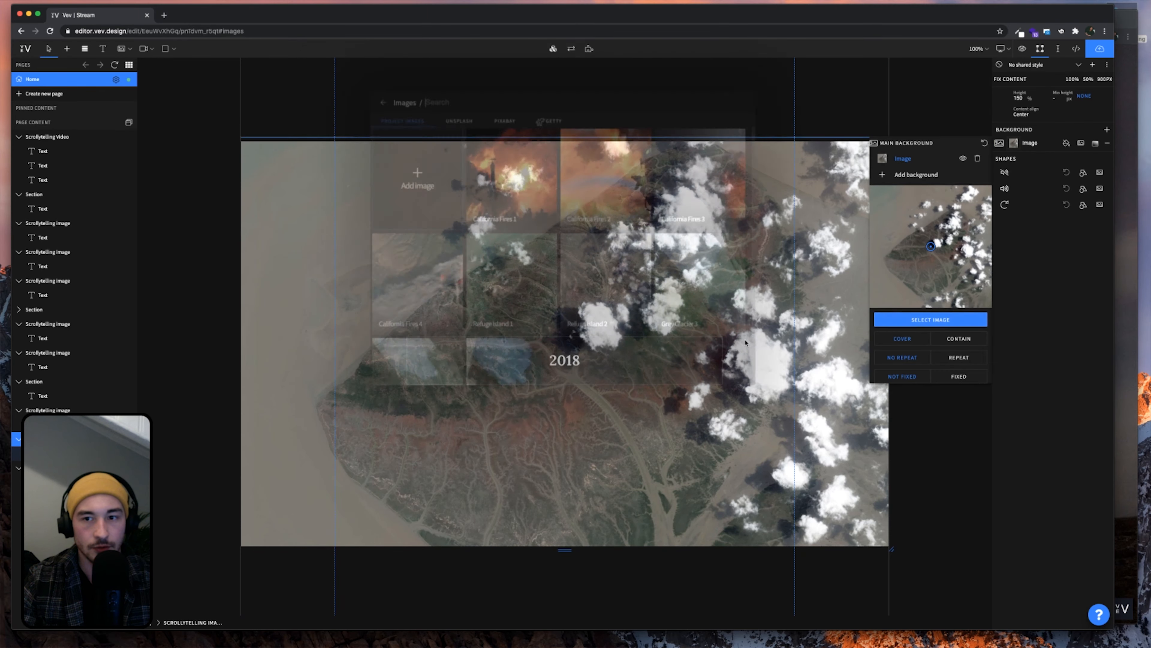
left_click(608, 200)
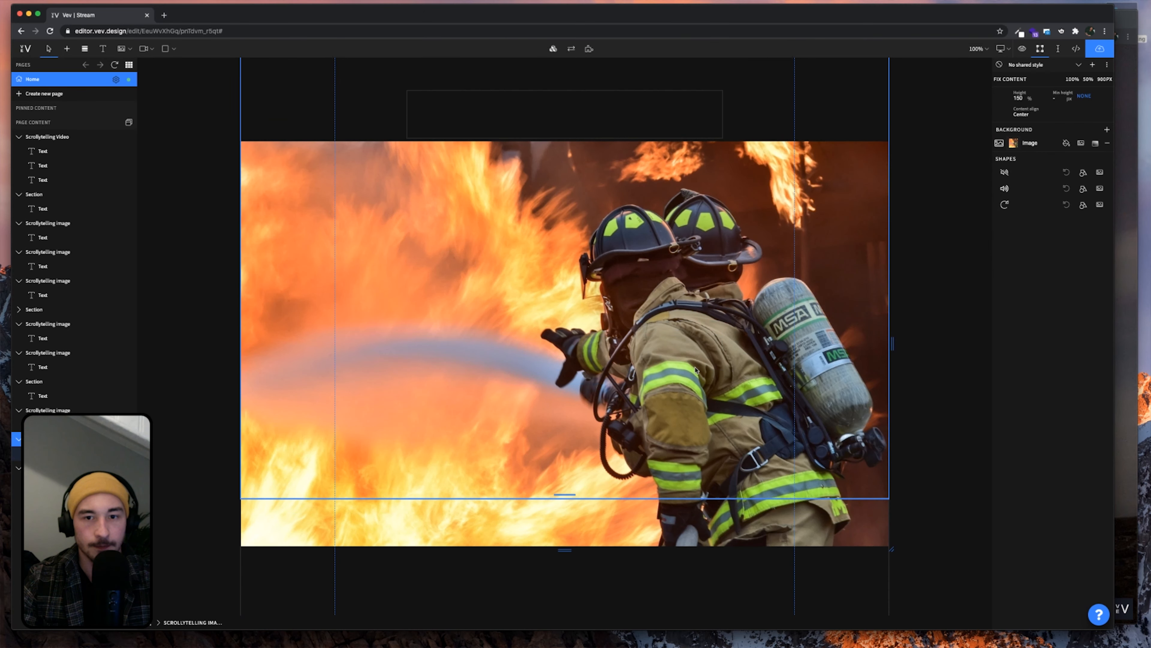
scroll(696, 370, "down", 5)
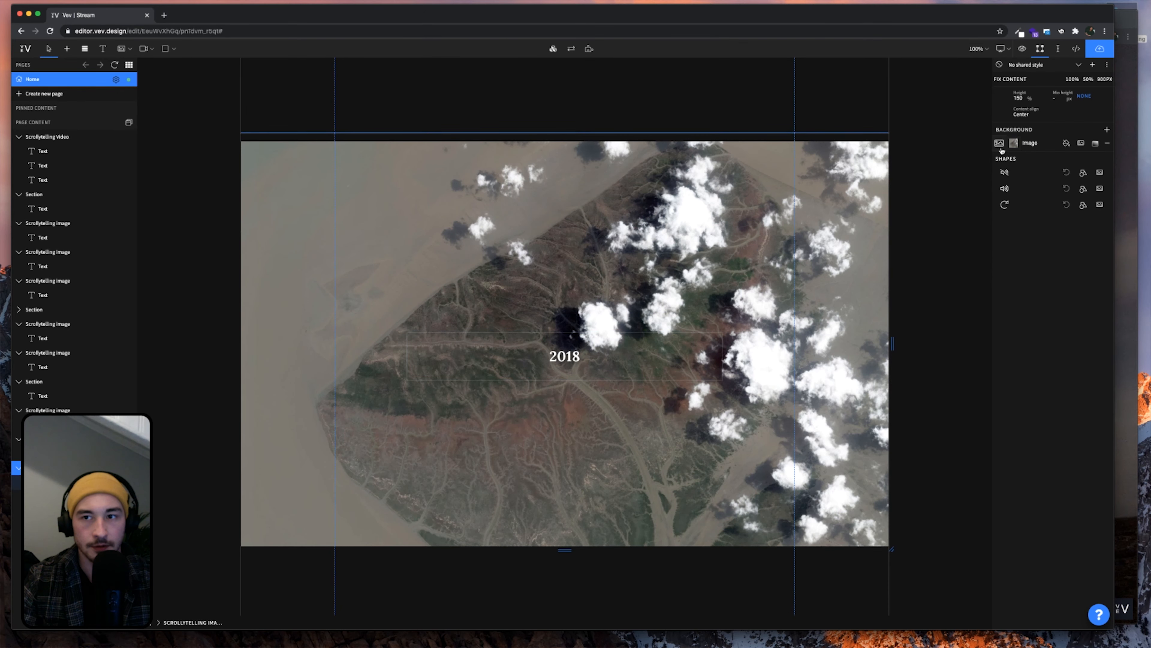
left_click(1013, 144)
left_click(931, 320)
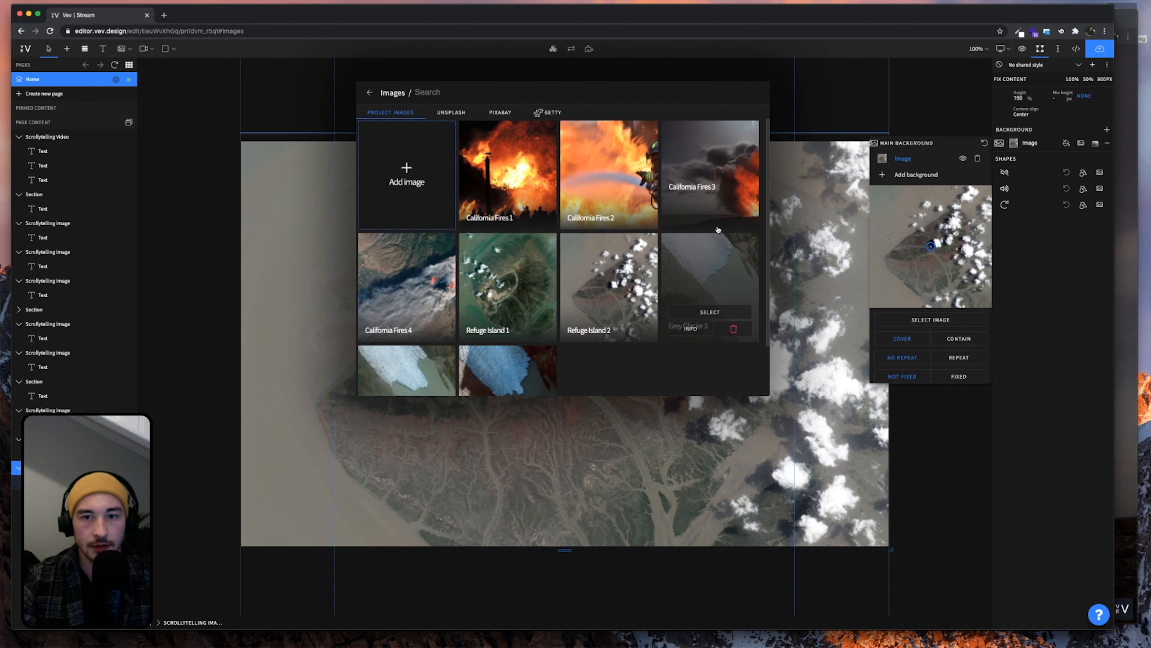
left_click(710, 199)
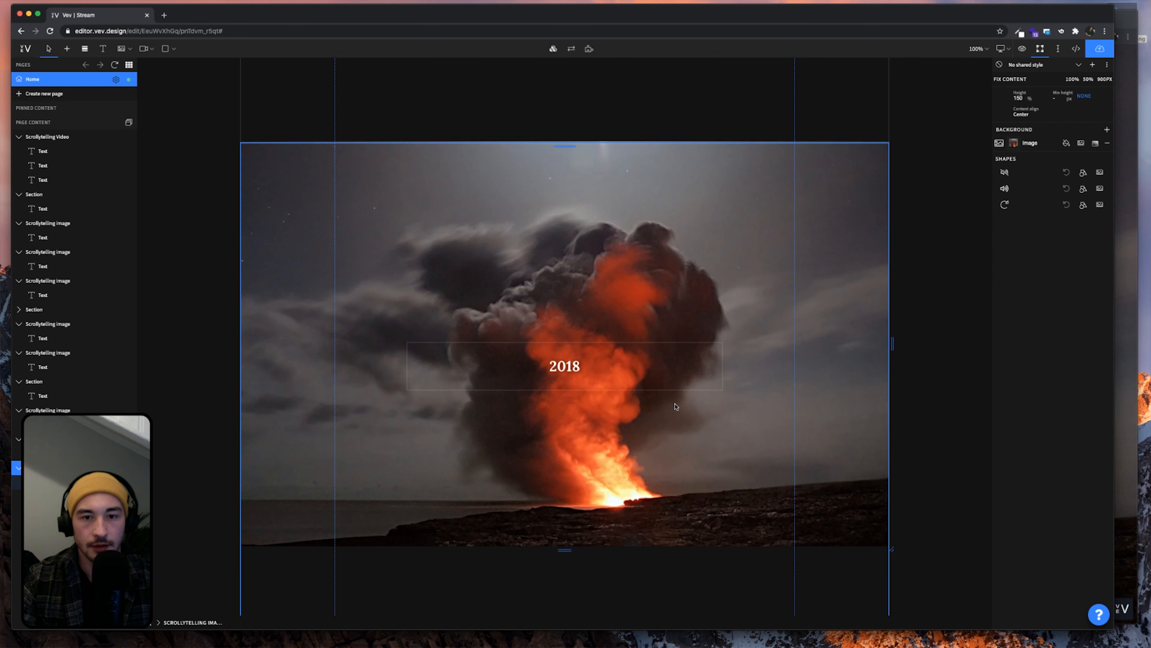
Delete the '2018' captions on the volcano and firefighter images, then select the bonfire caption
left_click(604, 412)
key("Delete")
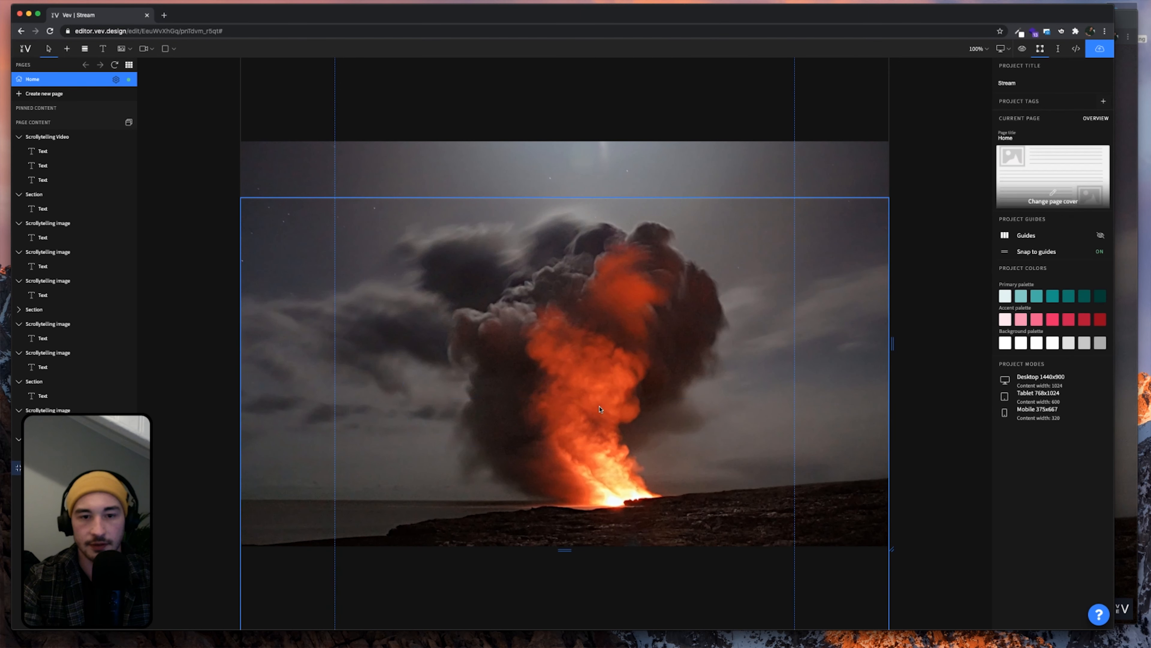
scroll(604, 412, "up", 10)
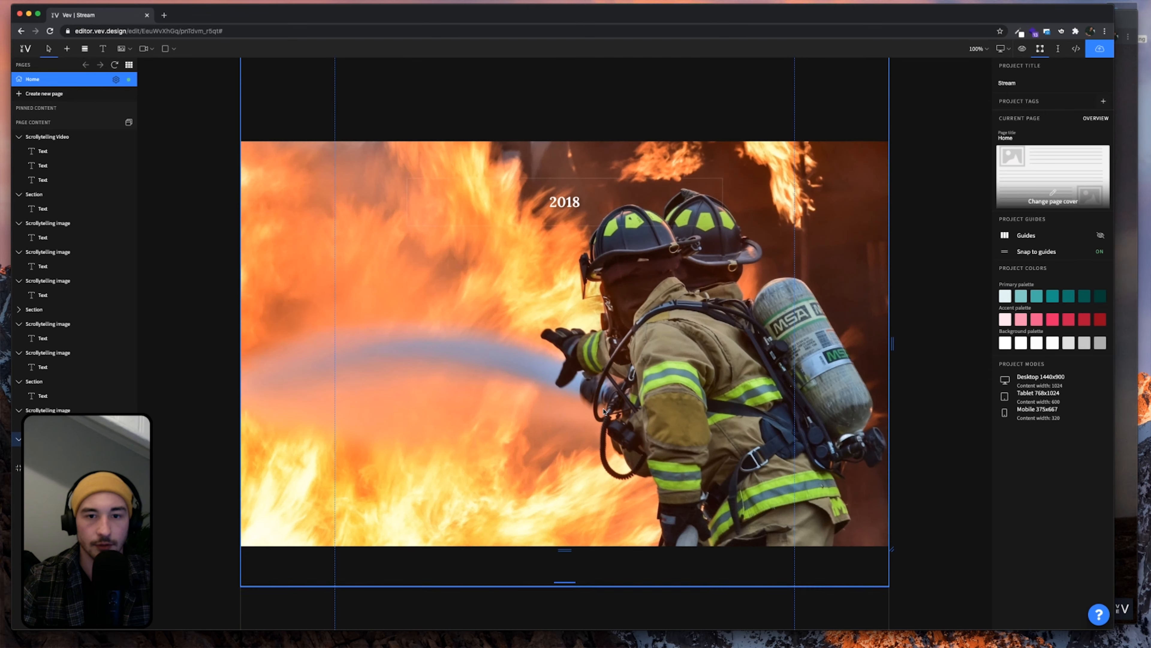
left_click(583, 370)
key("Delete")
scroll(584, 371, "up", 10)
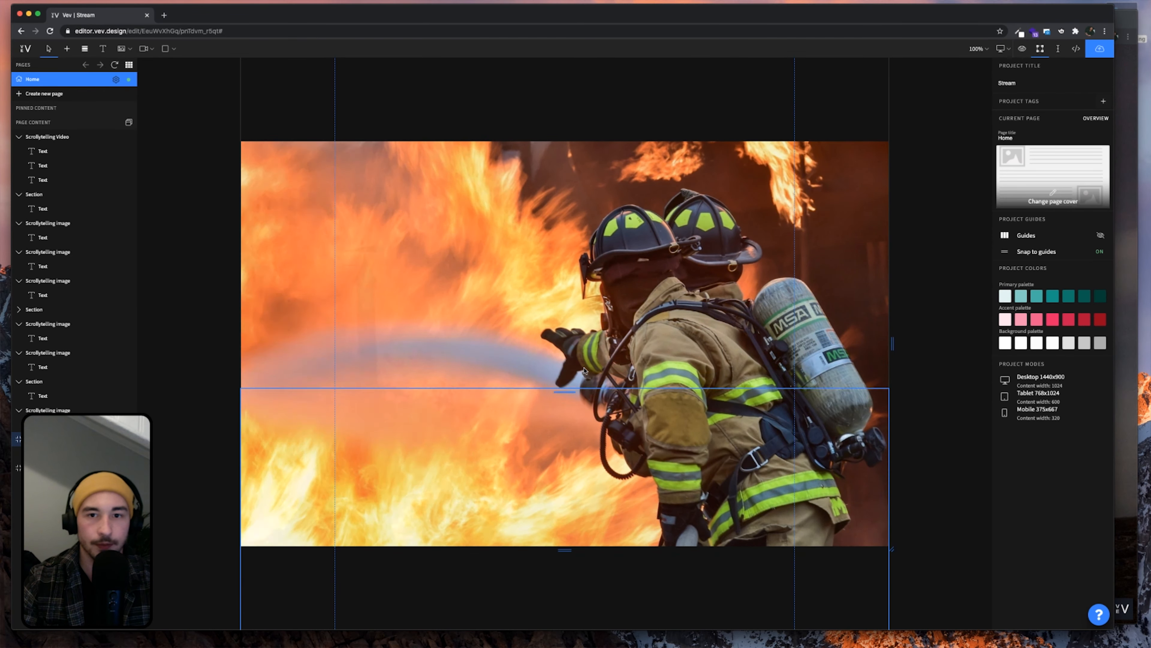
scroll(585, 370, "up", 3)
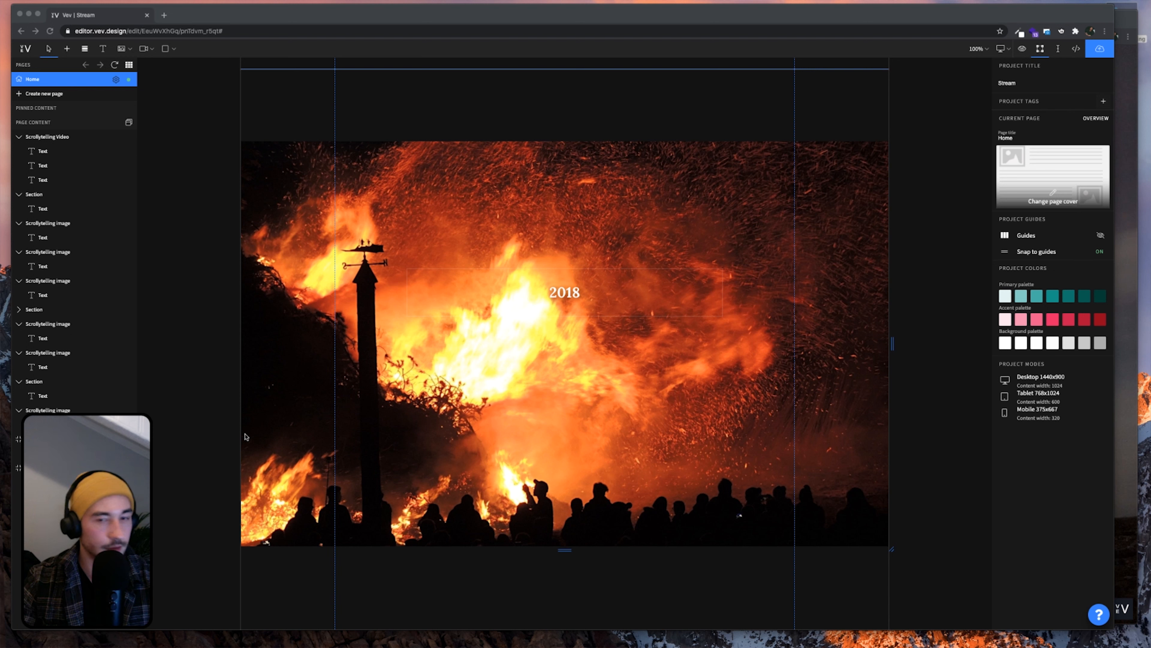
left_click(566, 296)
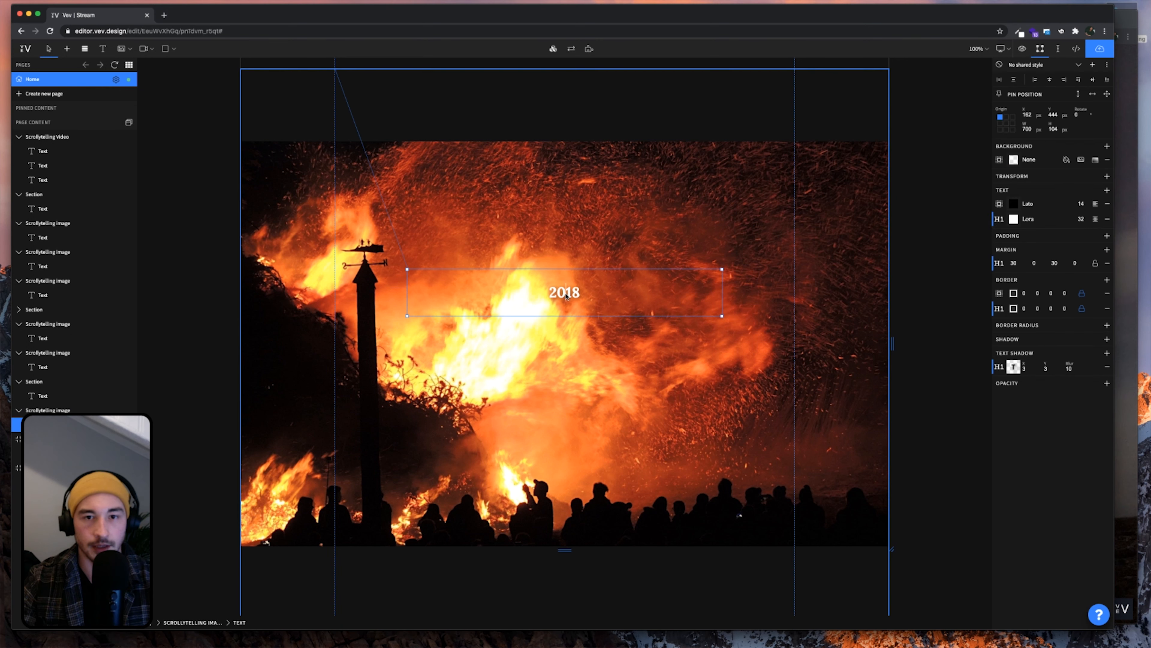
Replace the '2018' caption with 'Wildfires rampaging through California 2020' styled as H1
double_click(566, 295)
type("Wildfires rampaging through California 2020")
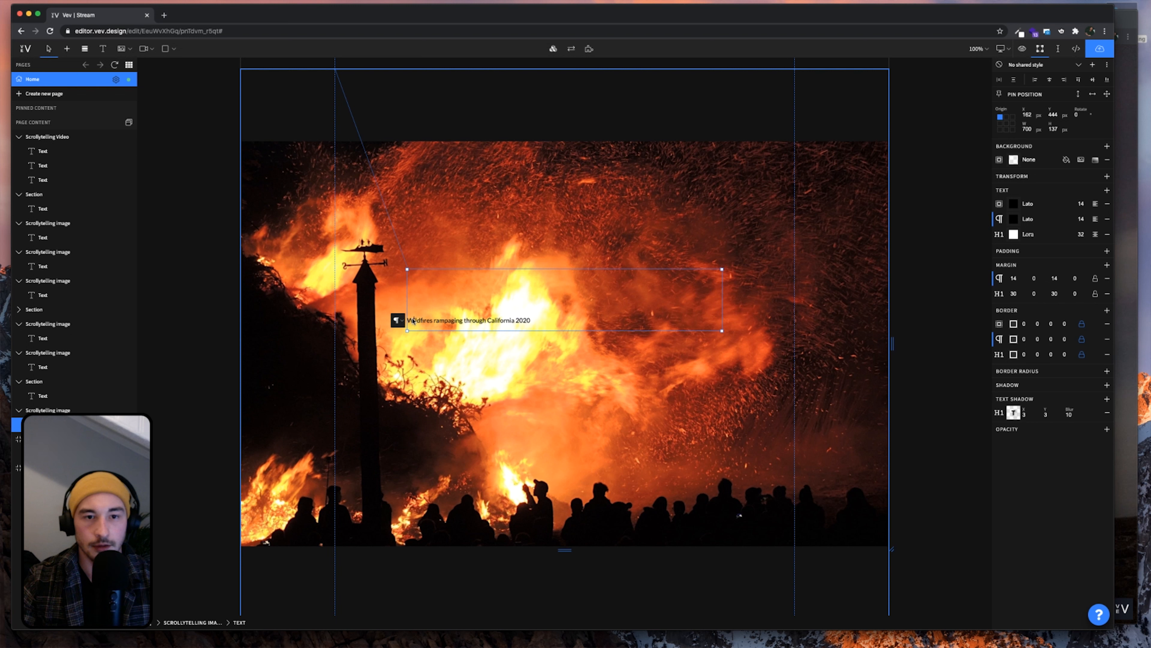
key("BackSpace")
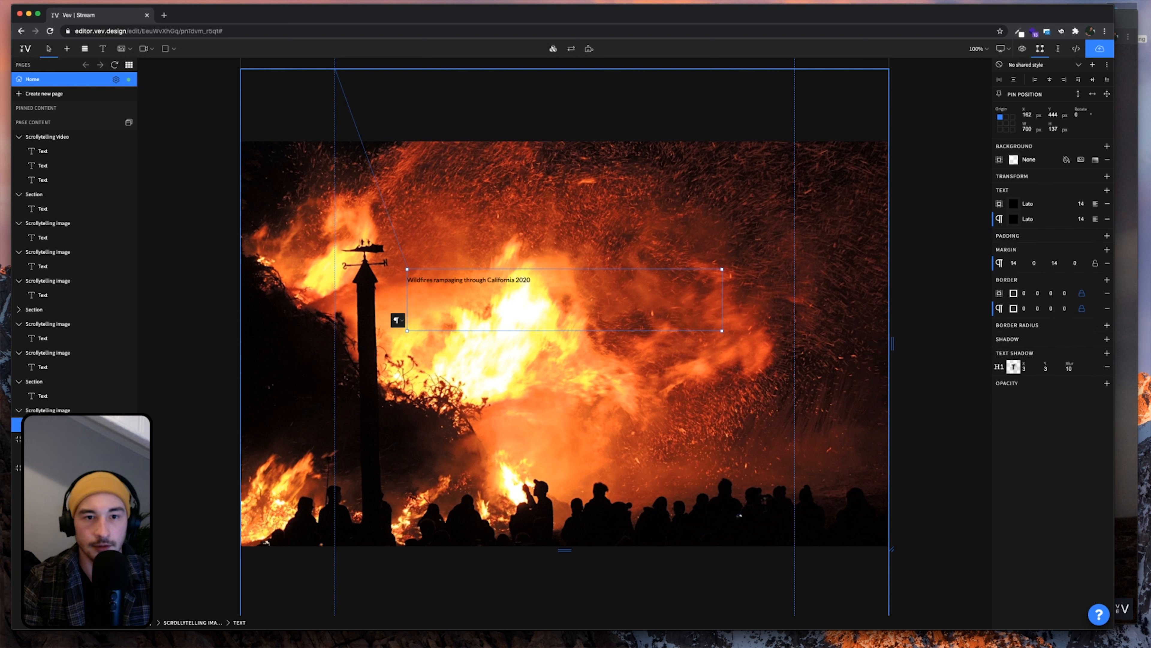
key("super+a")
left_click(401, 323)
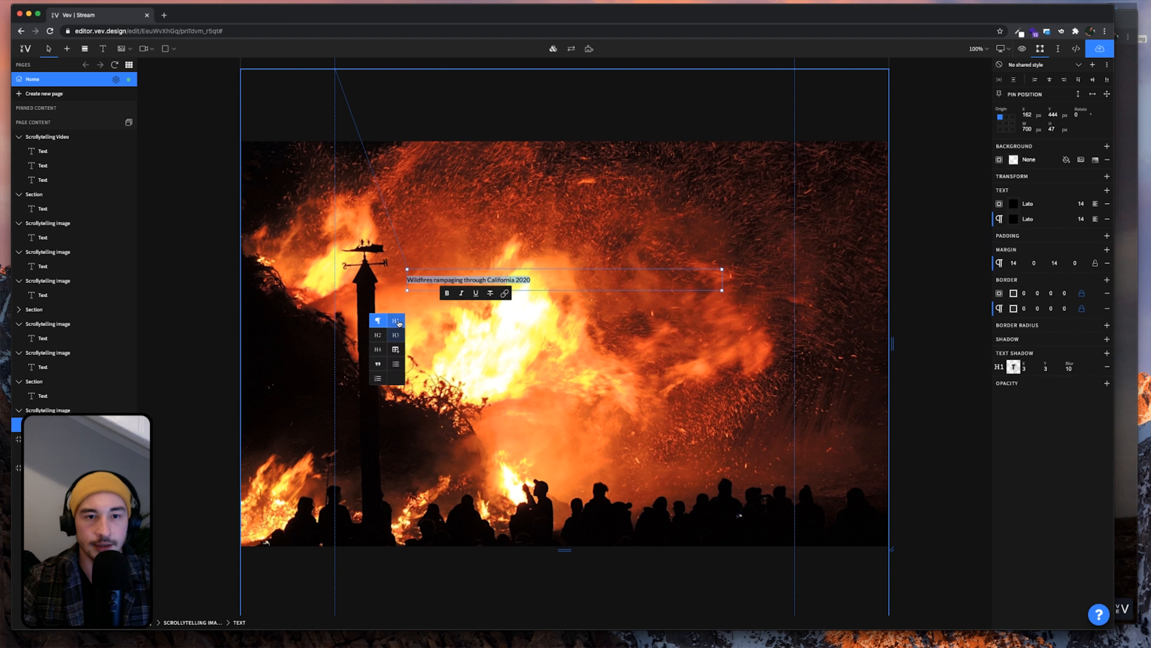
left_click(397, 321)
left_click(663, 358)
Insert a line break before '2020' so it wraps onto a second line
left_click(583, 302)
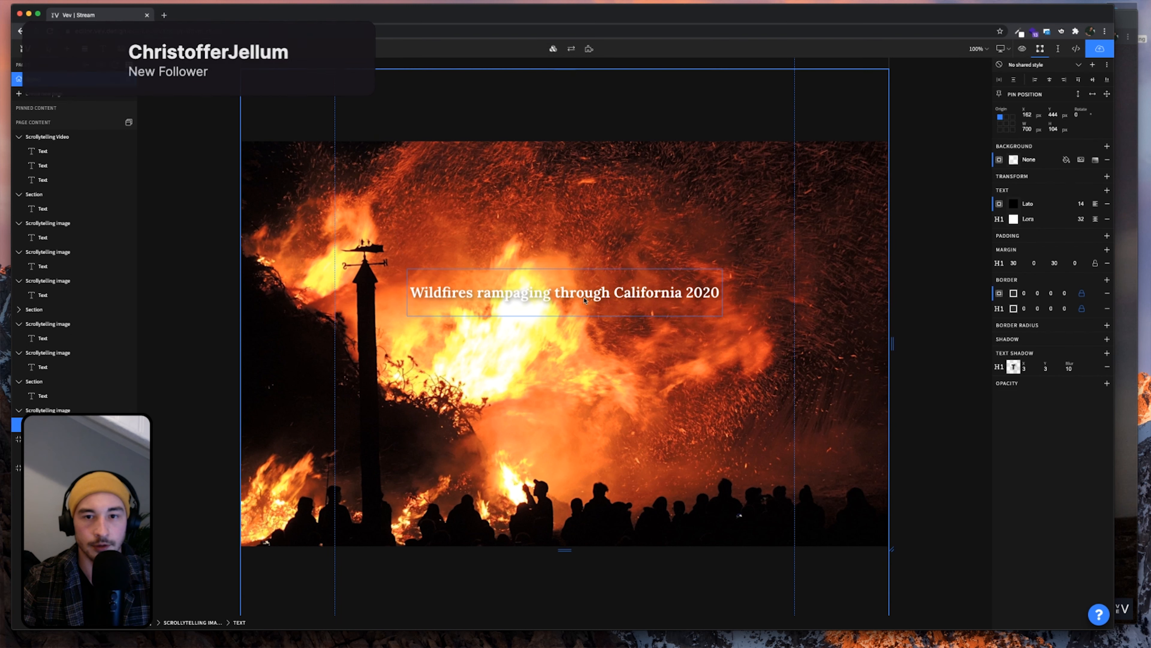
left_click(684, 294)
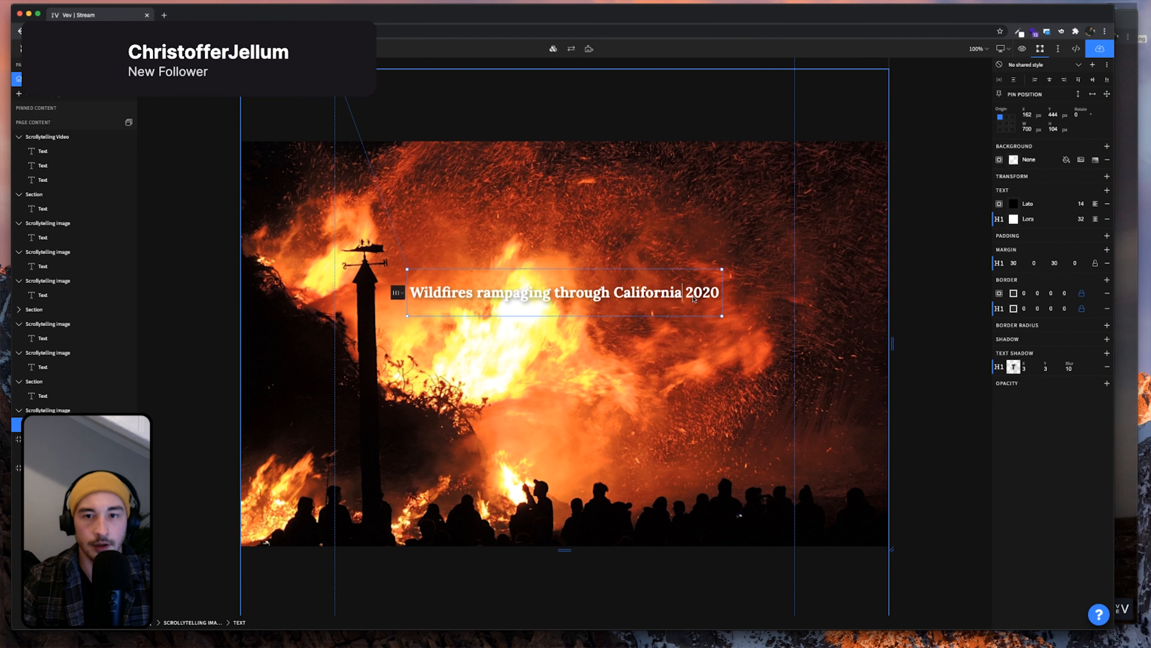
key("shift+Return")
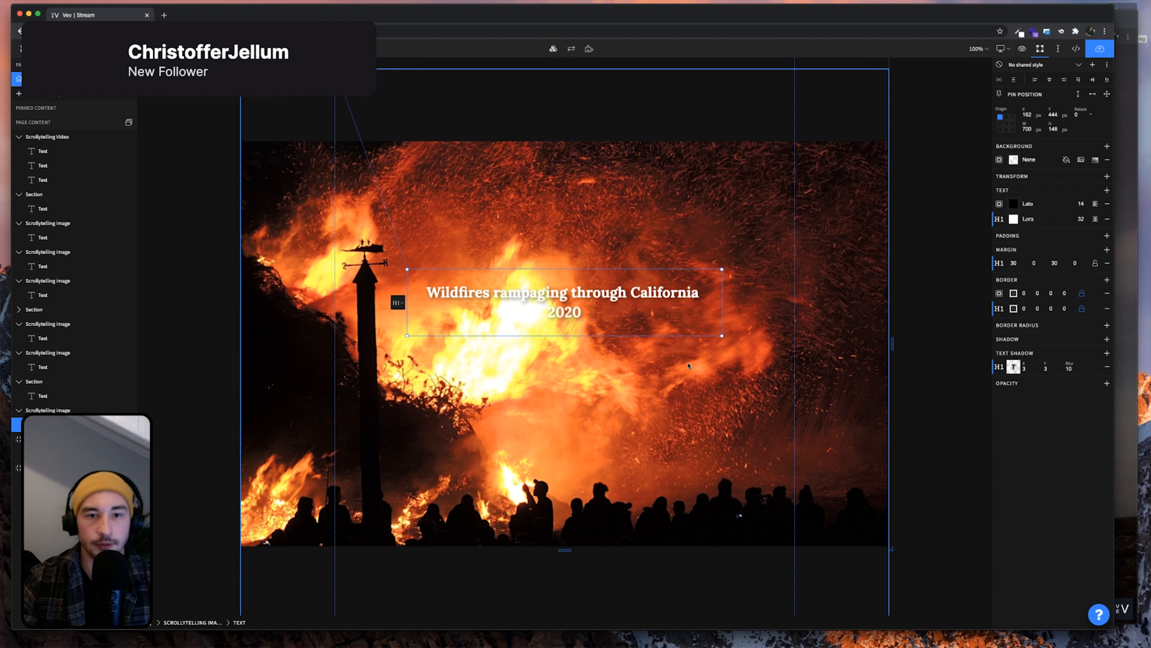
left_click(689, 377)
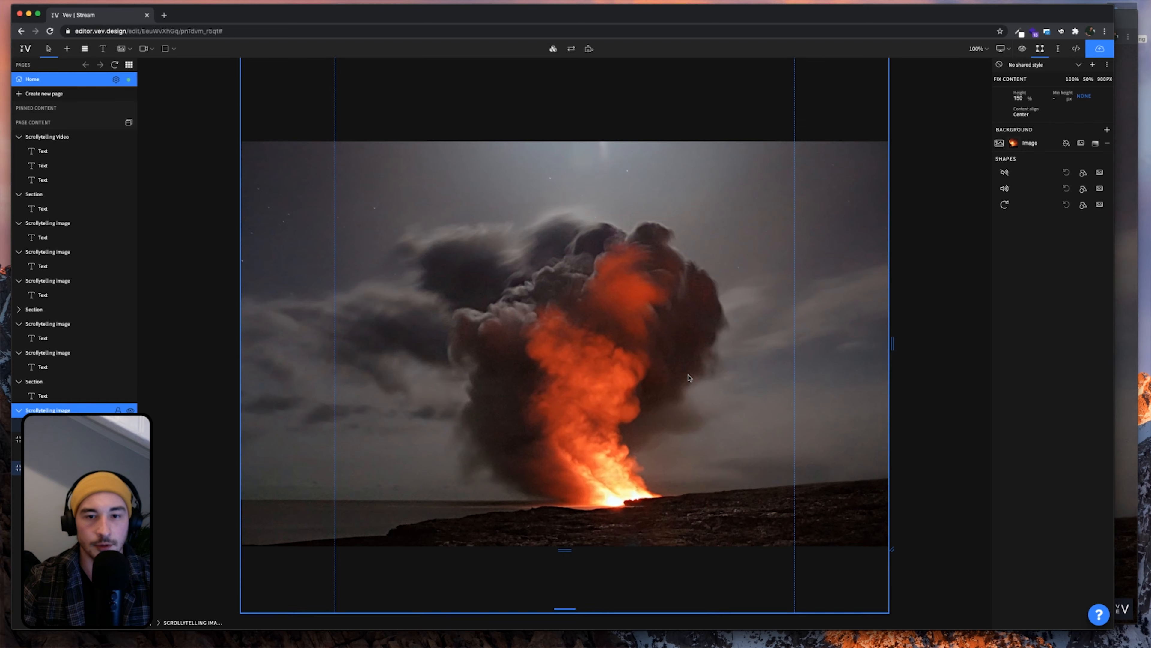
left_click(1128, 348)
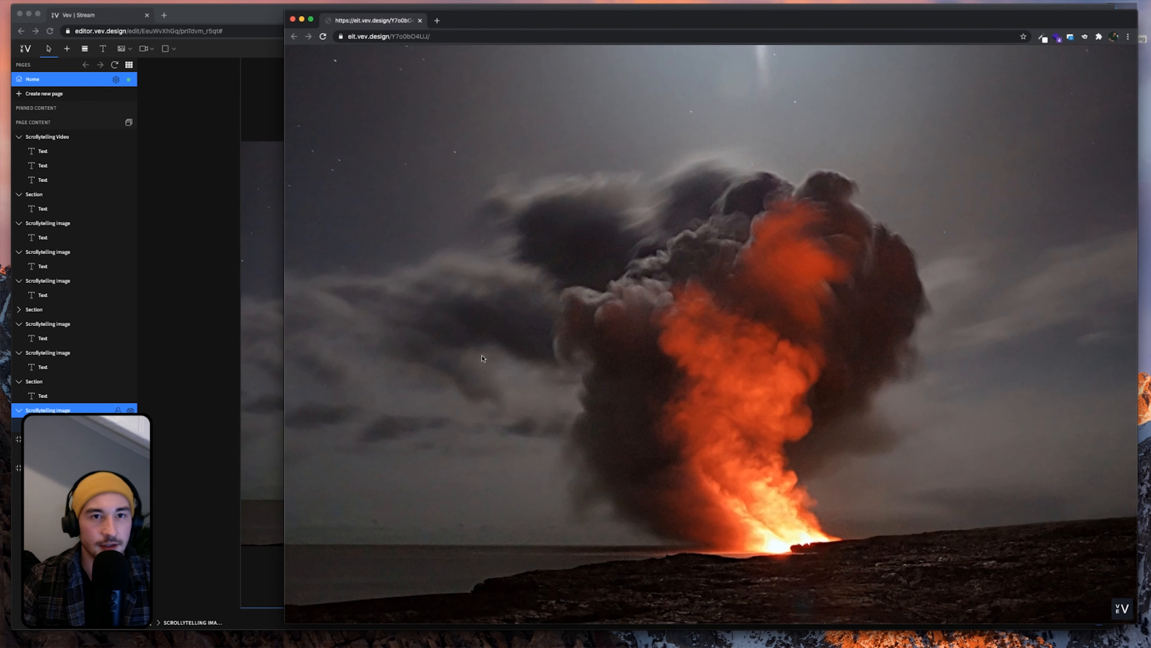
Back in the editor, duplicate the scrollytelling image section with copy and paste
scroll(482, 356, "up", 10)
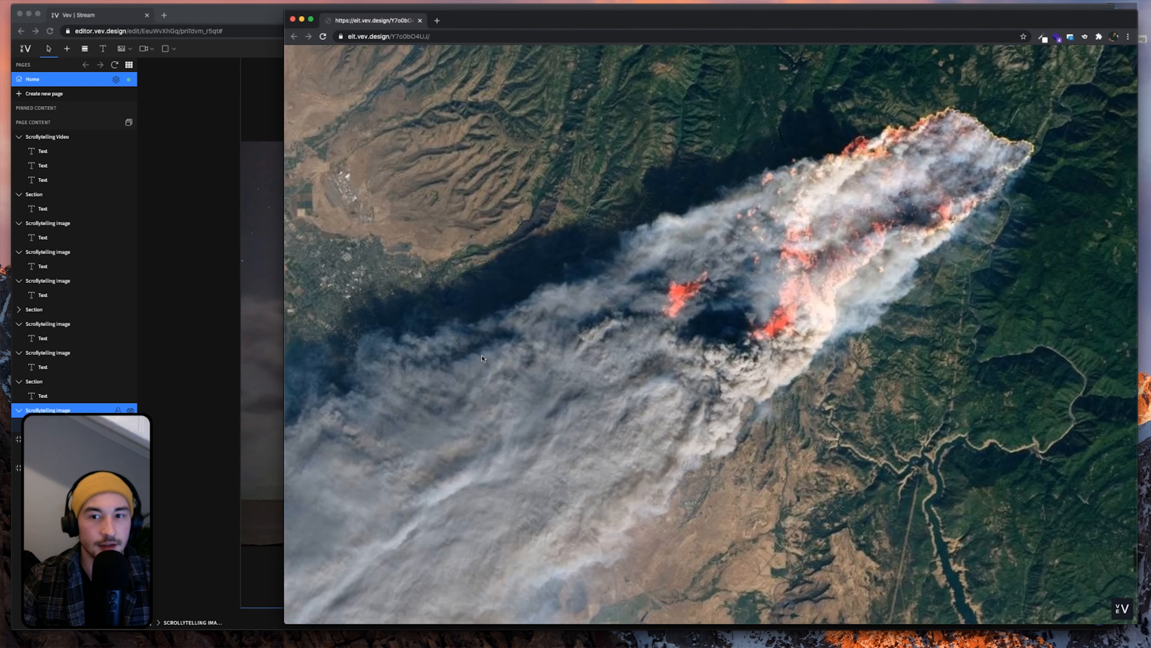
left_click(215, 346)
scroll(484, 396, "down", 2)
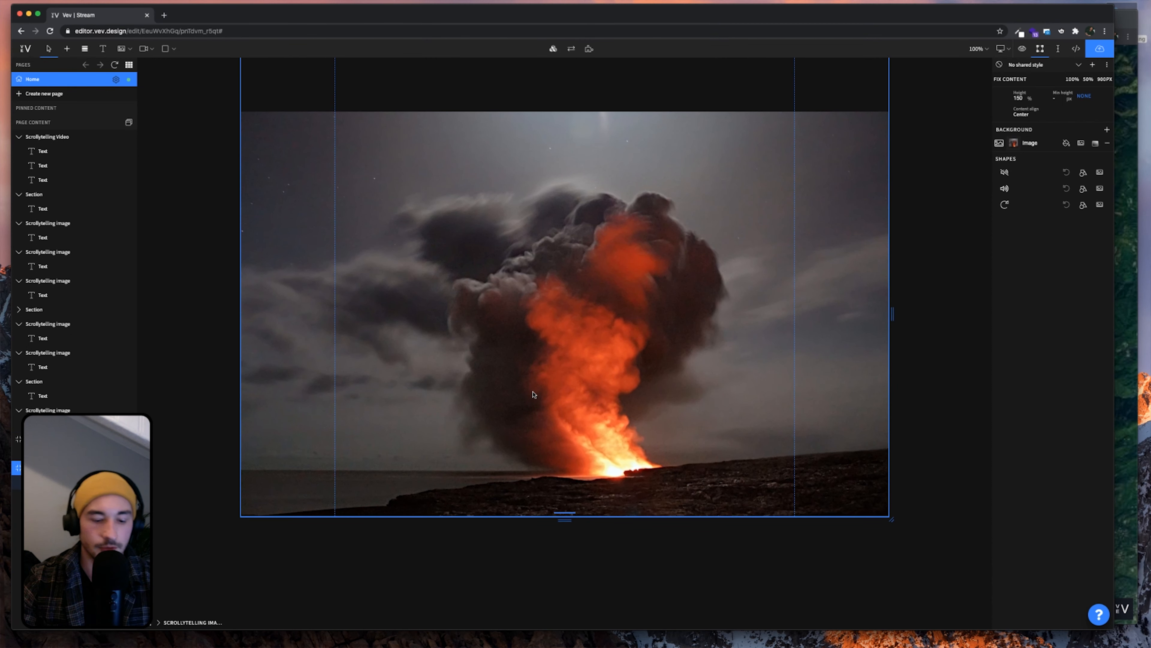
key("super+c")
key("super+v")
scroll(712, 389, "down", 4)
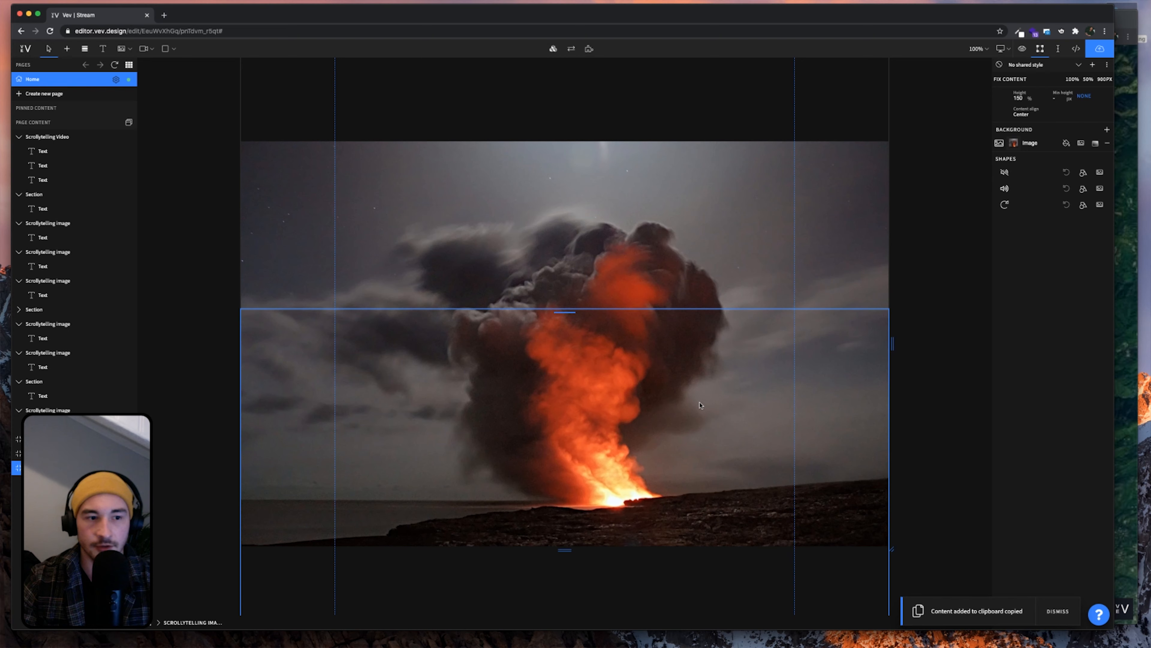
scroll(699, 397, "down", 2)
Give the new section the California Fires 4 satellite image as its background
left_click(1015, 144)
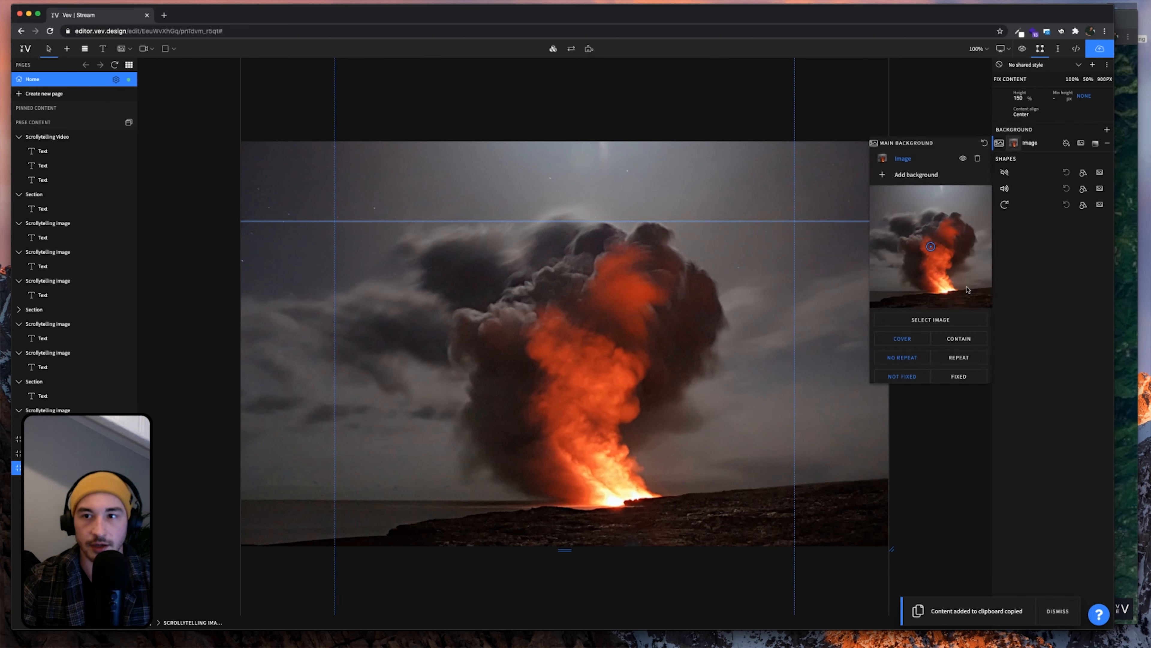
left_click(931, 319)
mouse_move(600, 317)
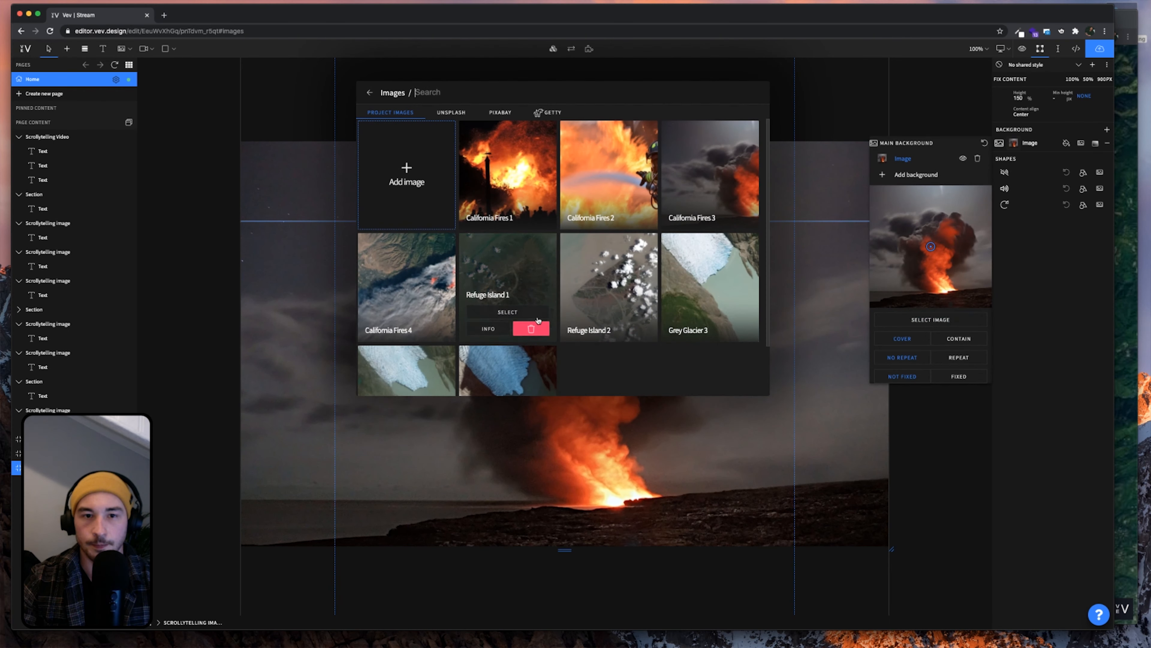
scroll(603, 290, "down", 1)
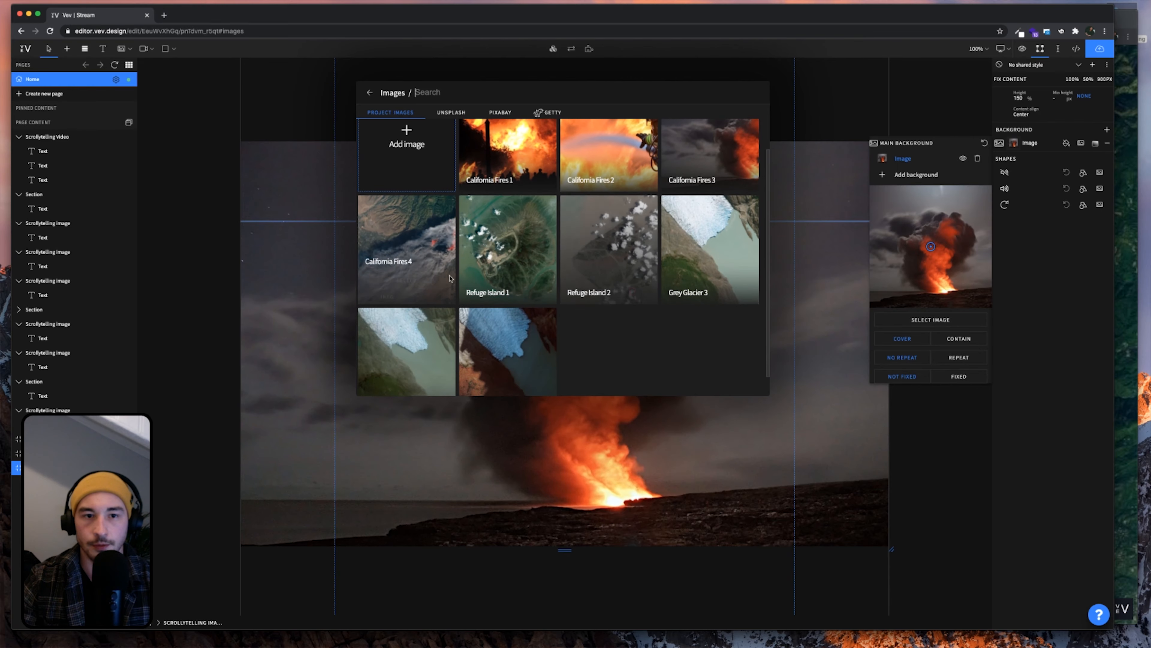
left_click(406, 273)
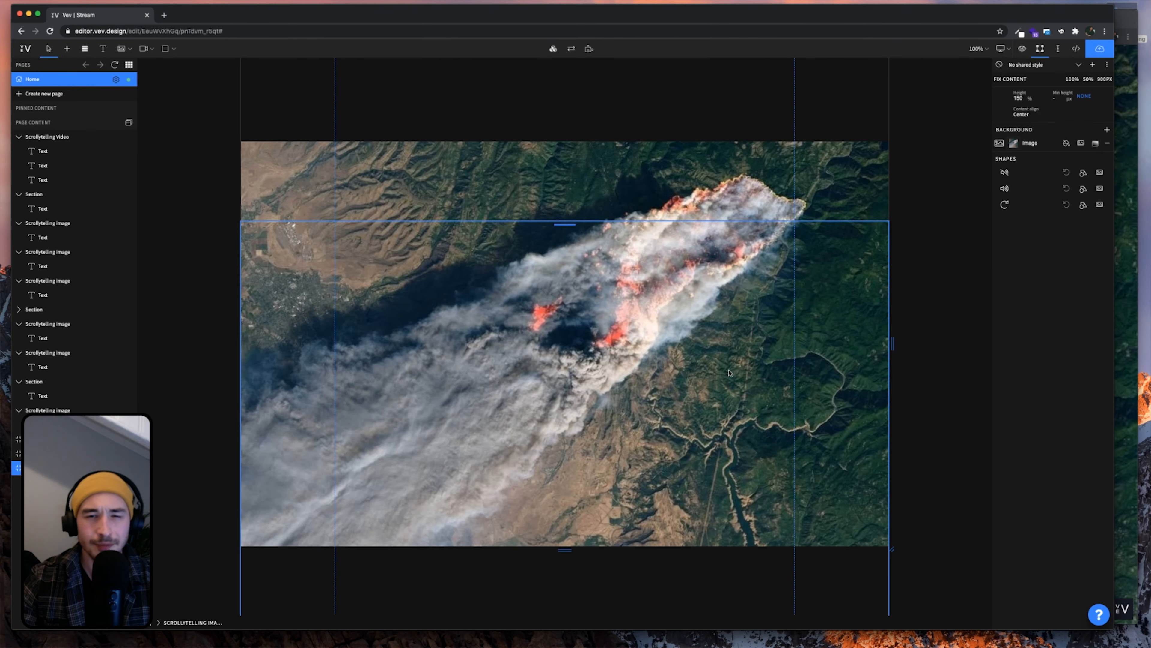
scroll(730, 373, "down", 5)
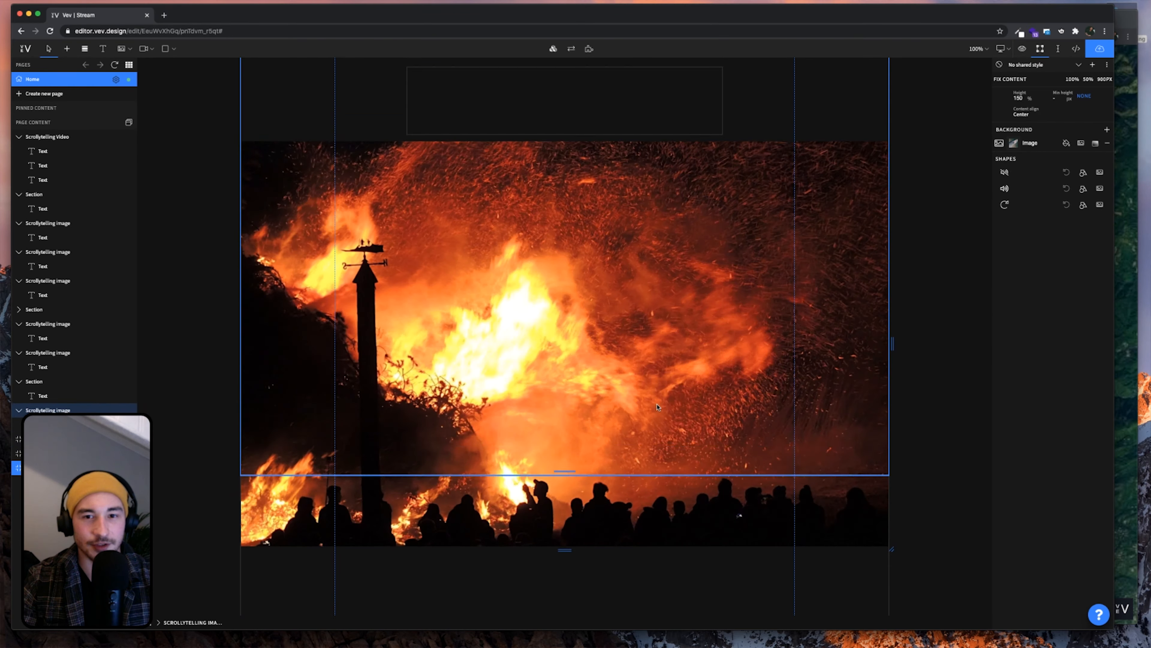
scroll(658, 407, "down", 5)
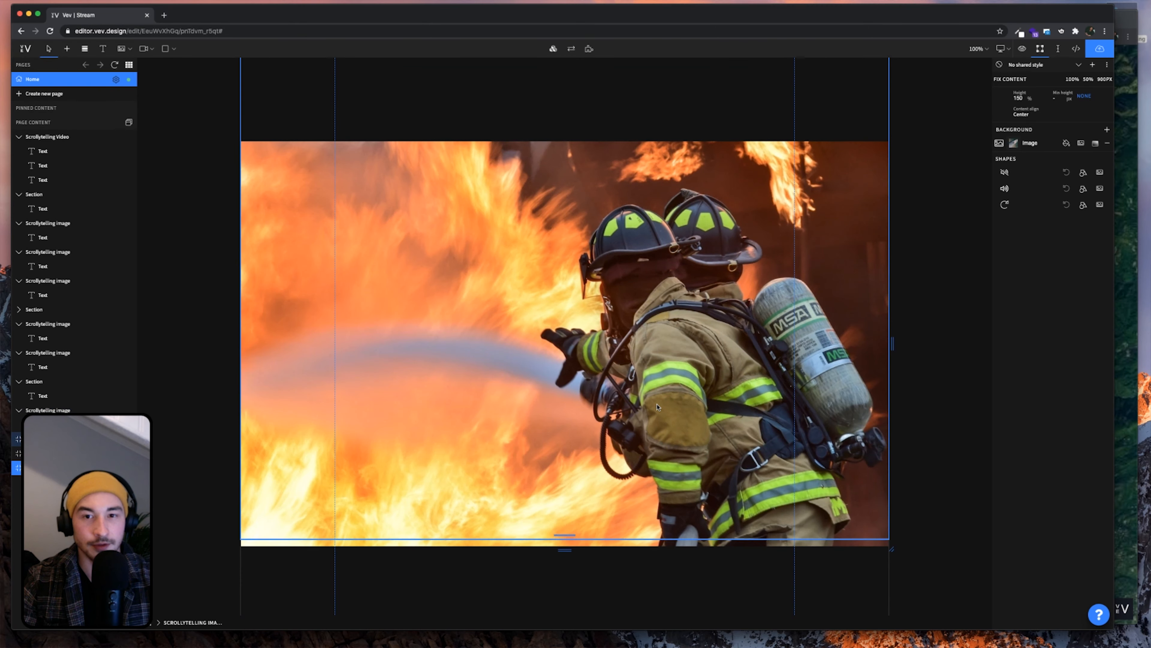
scroll(658, 406, "down", 5)
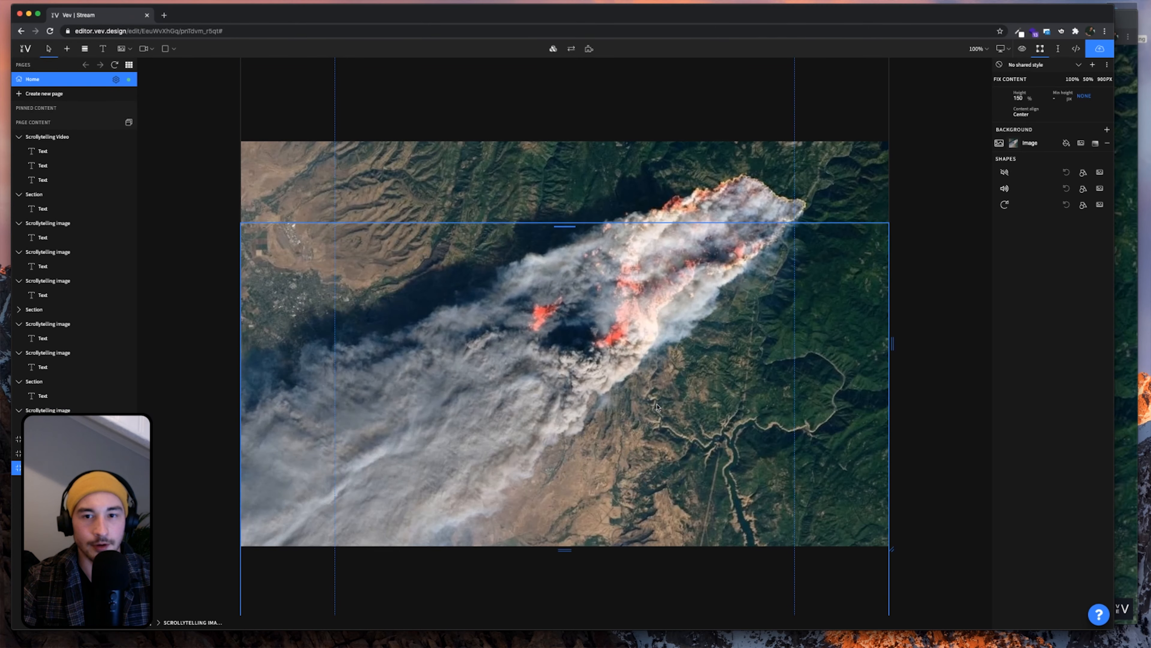
scroll(658, 407, "up", 5)
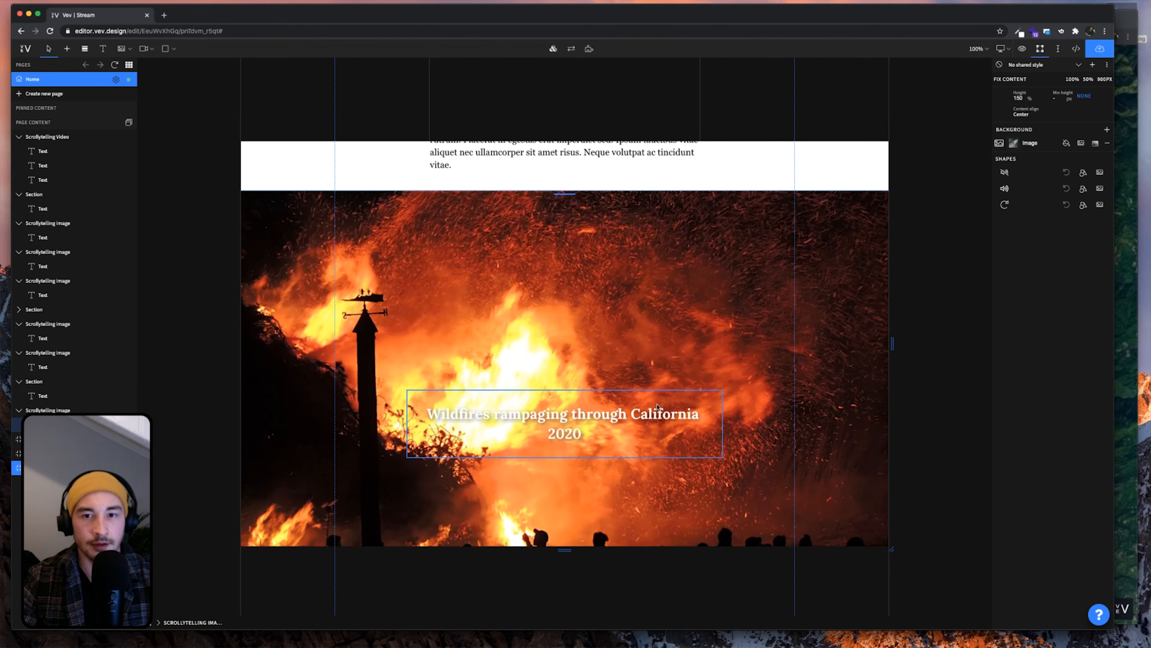
scroll(658, 407, "up", 5)
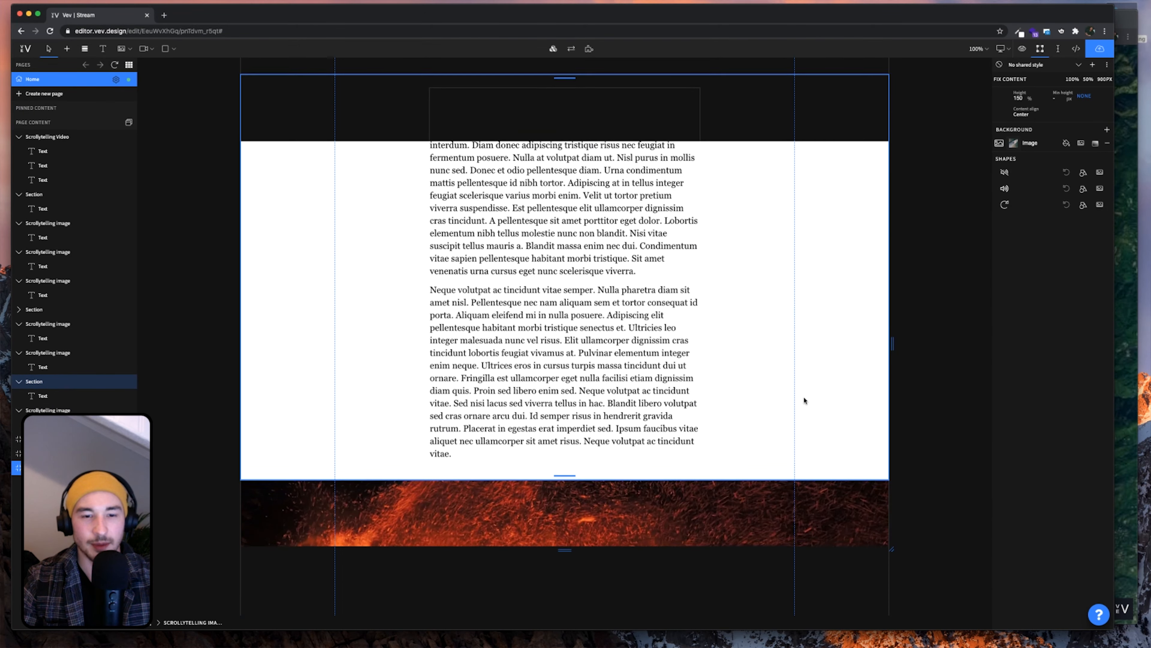
left_click(784, 414)
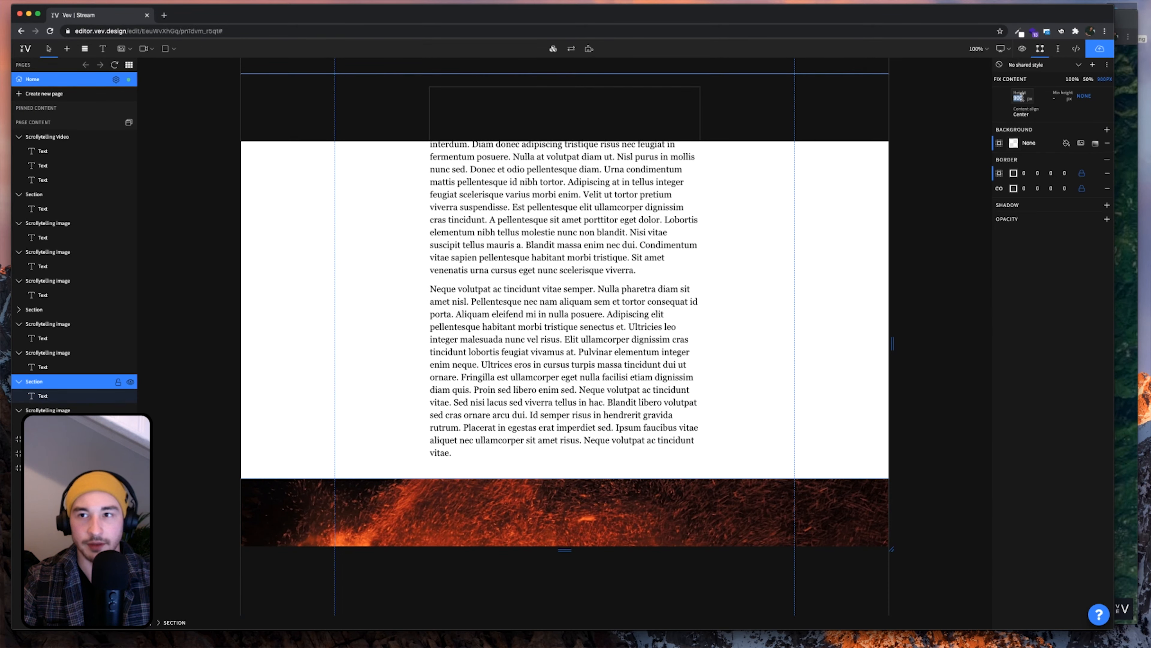
type("950")
key("Return")
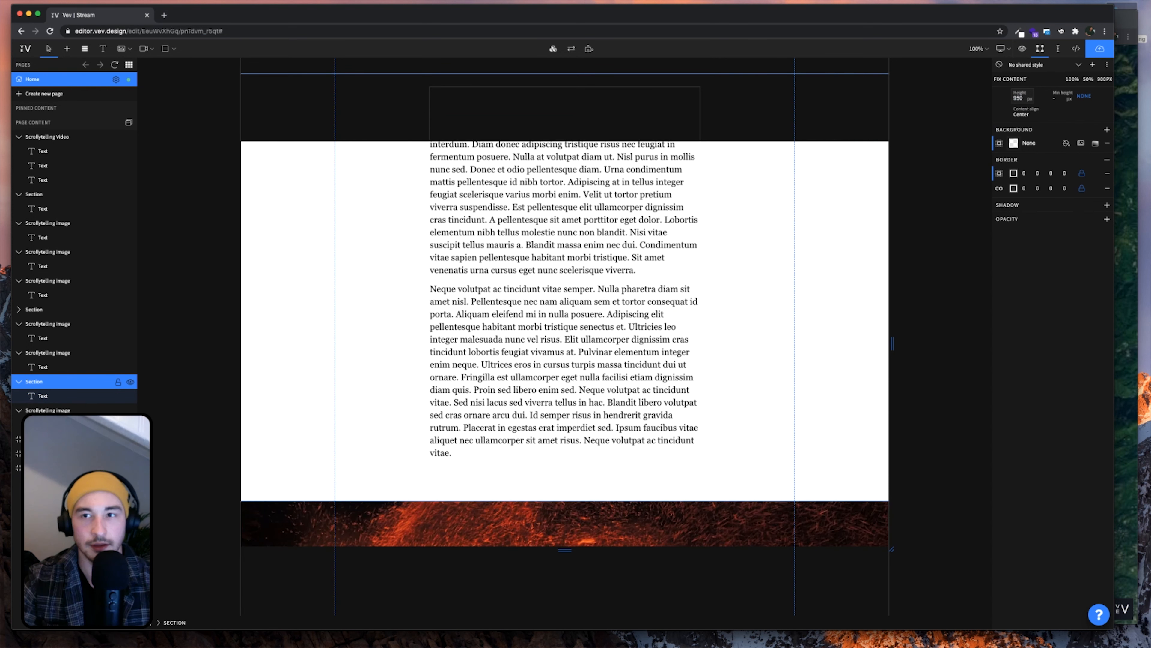
scroll(674, 375, "down", 1)
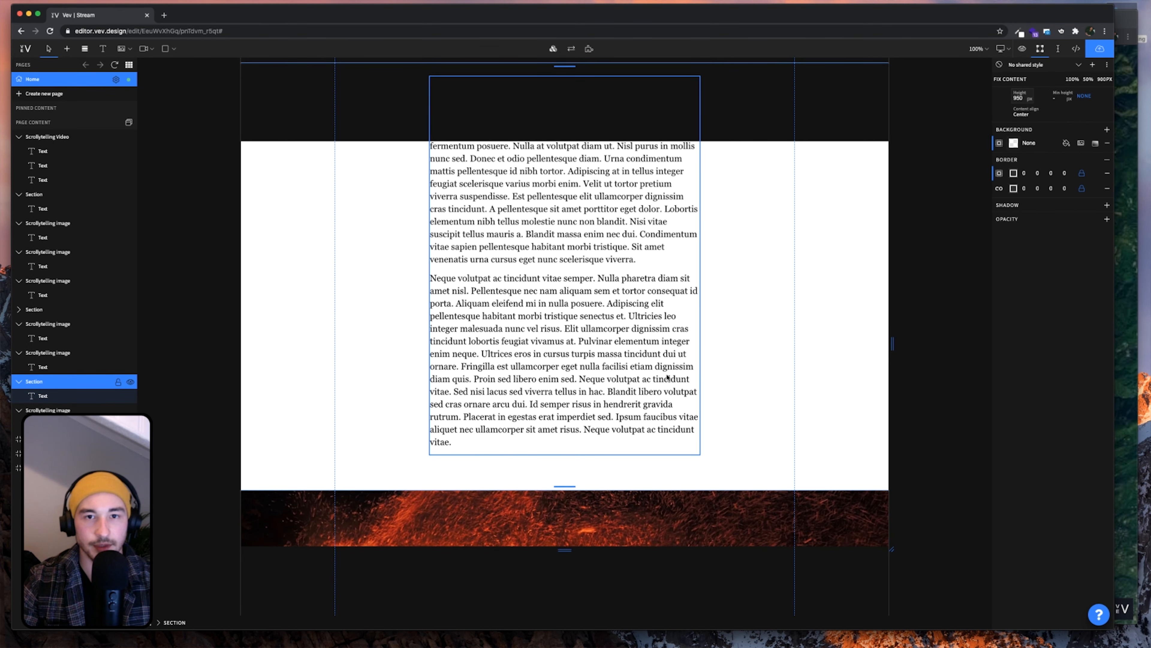
scroll(667, 376, "up", 4)
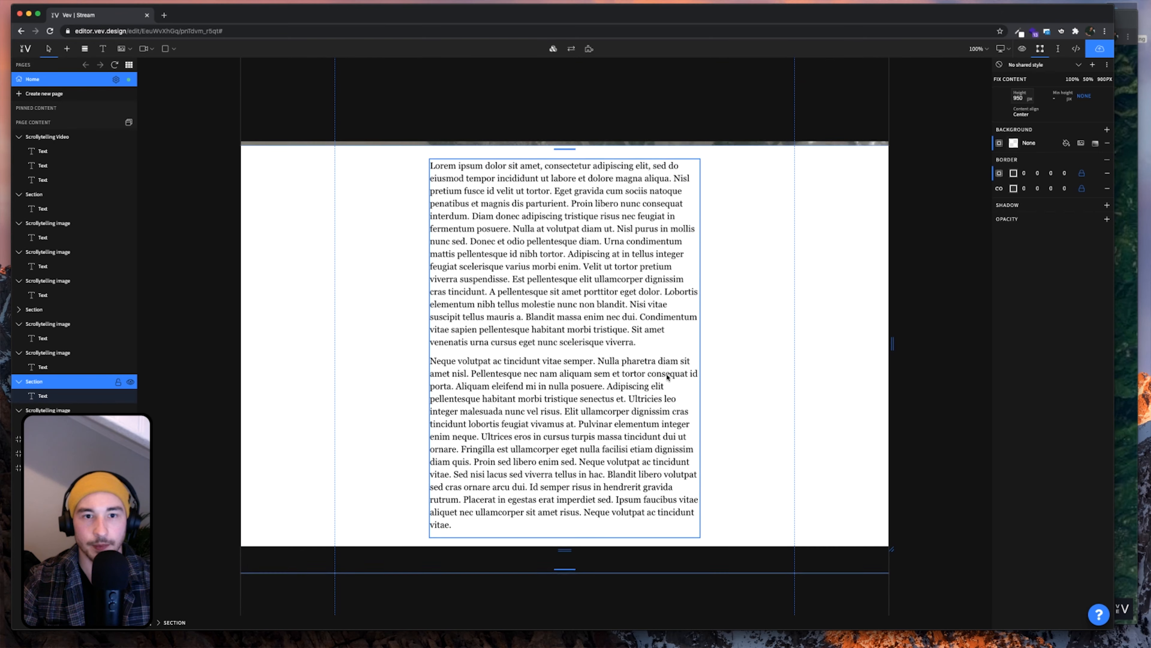
scroll(667, 377, "down", 8)
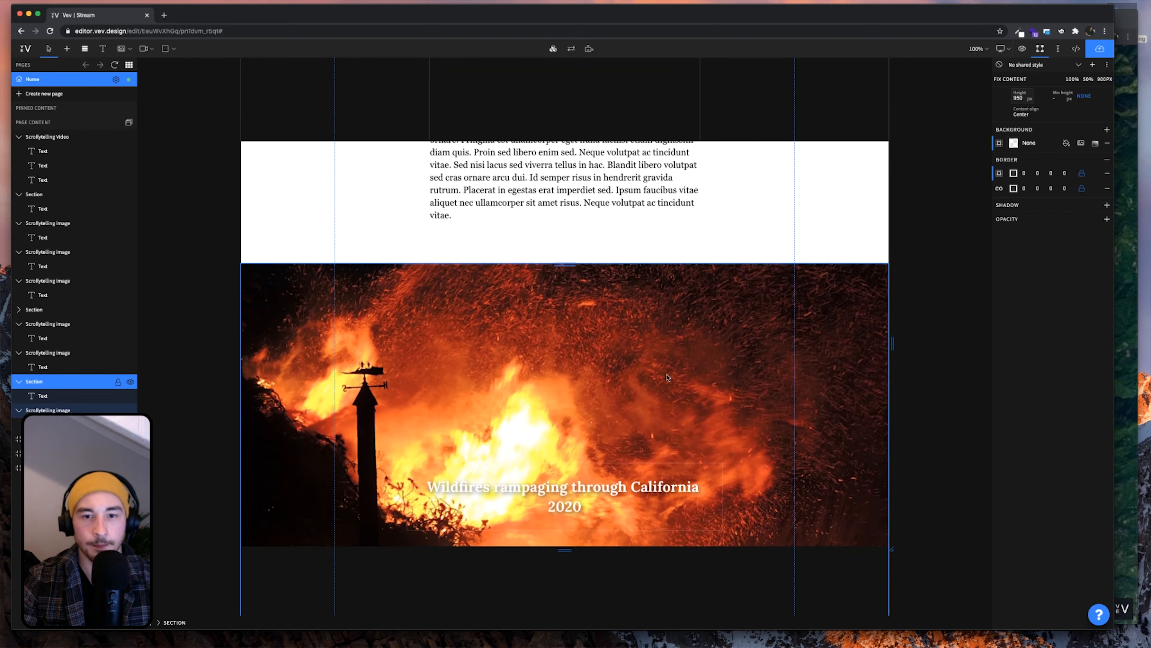
left_click(1125, 320)
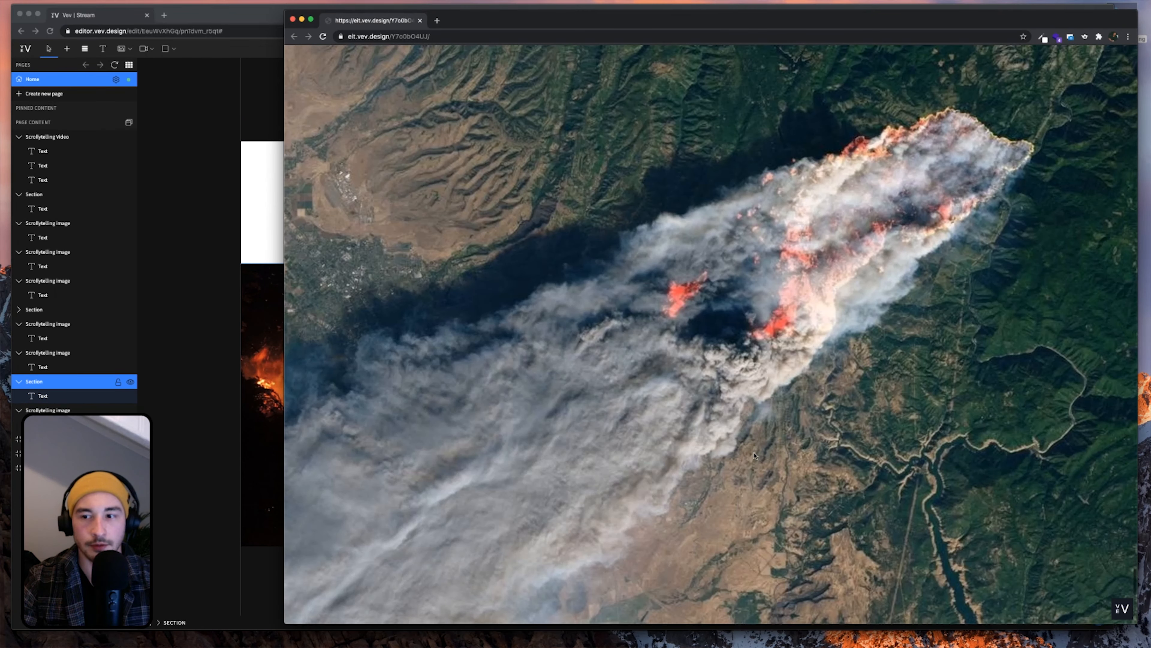
scroll(754, 454, "down", 10)
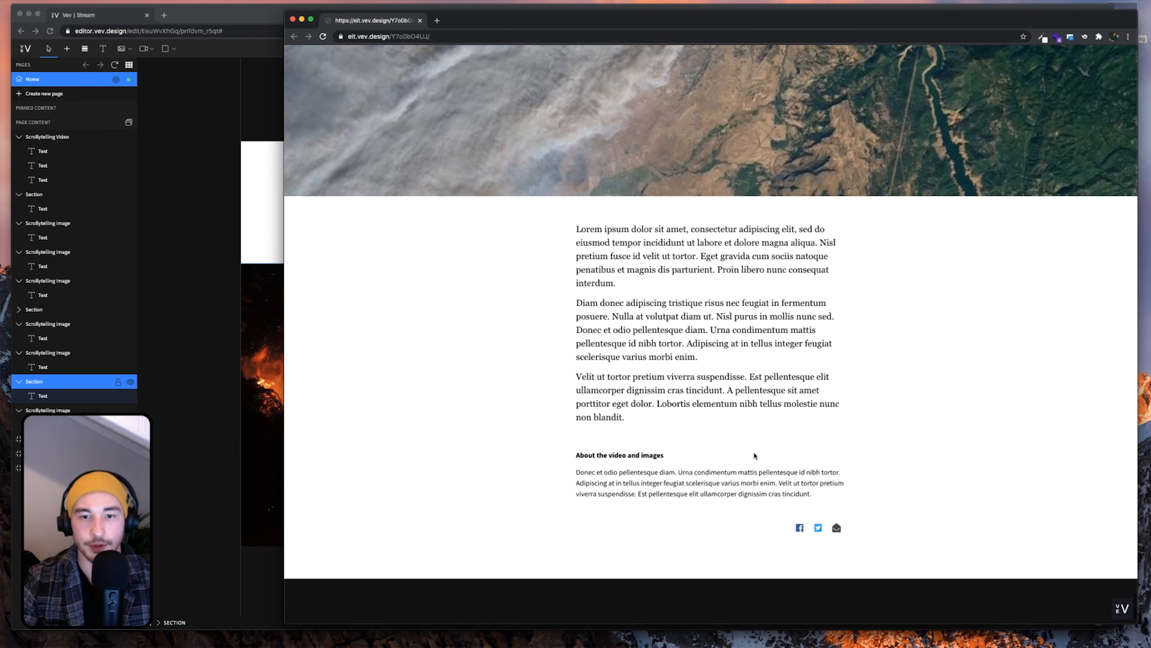
scroll(754, 455, "down", 3)
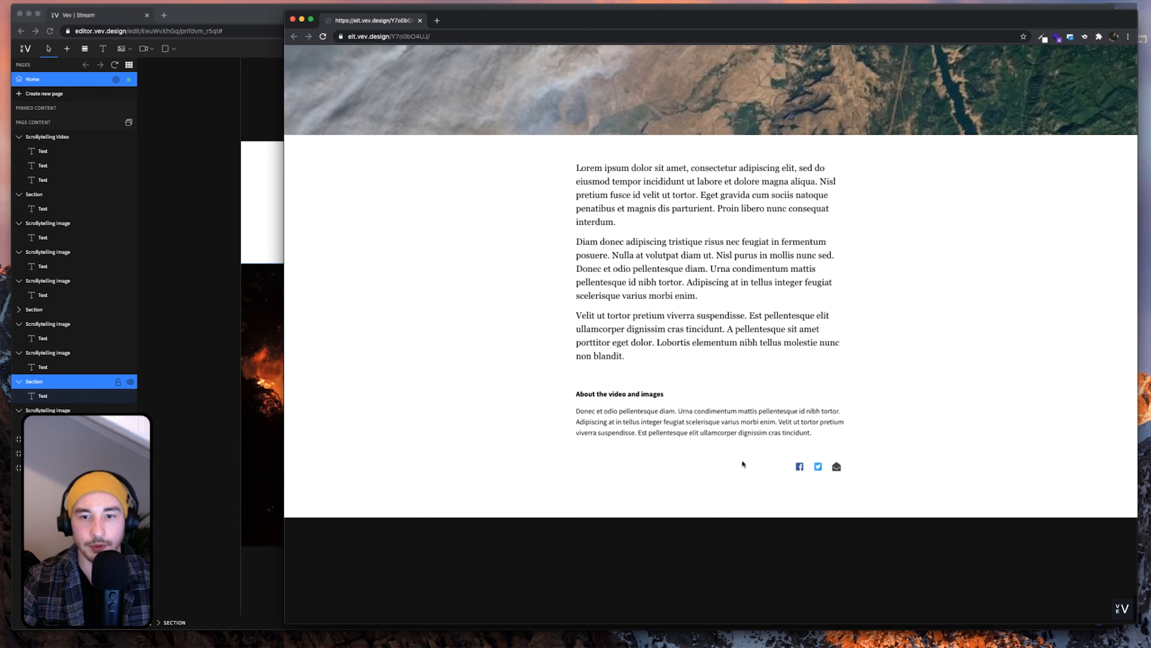
left_click(258, 399)
scroll(375, 414, "up", 3)
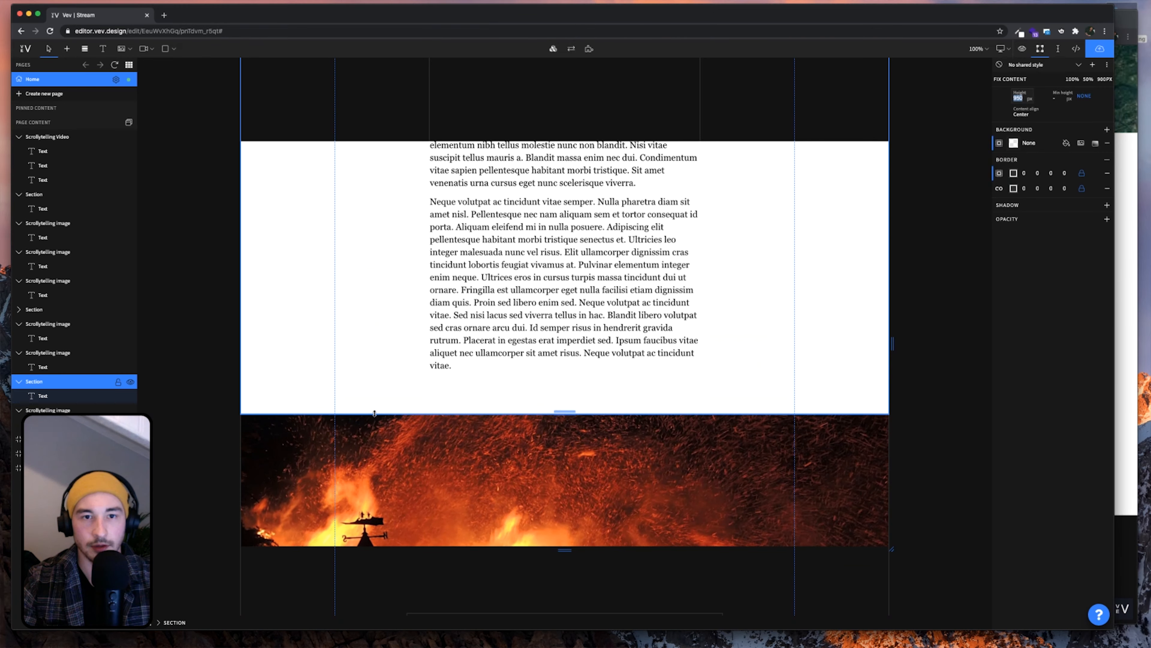
scroll(374, 413, "up", 4)
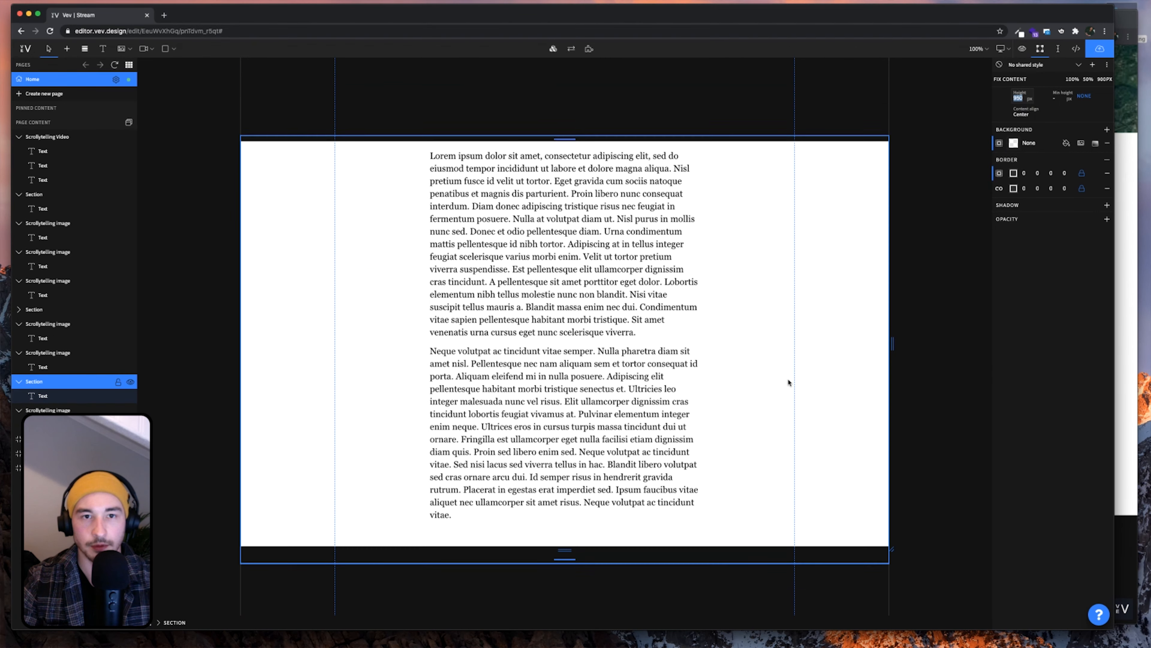
Copy the 950 px lorem ipsum section and paste it below the satellite image layer
scroll(788, 382, "up", 1)
left_click(775, 395)
key("super+c")
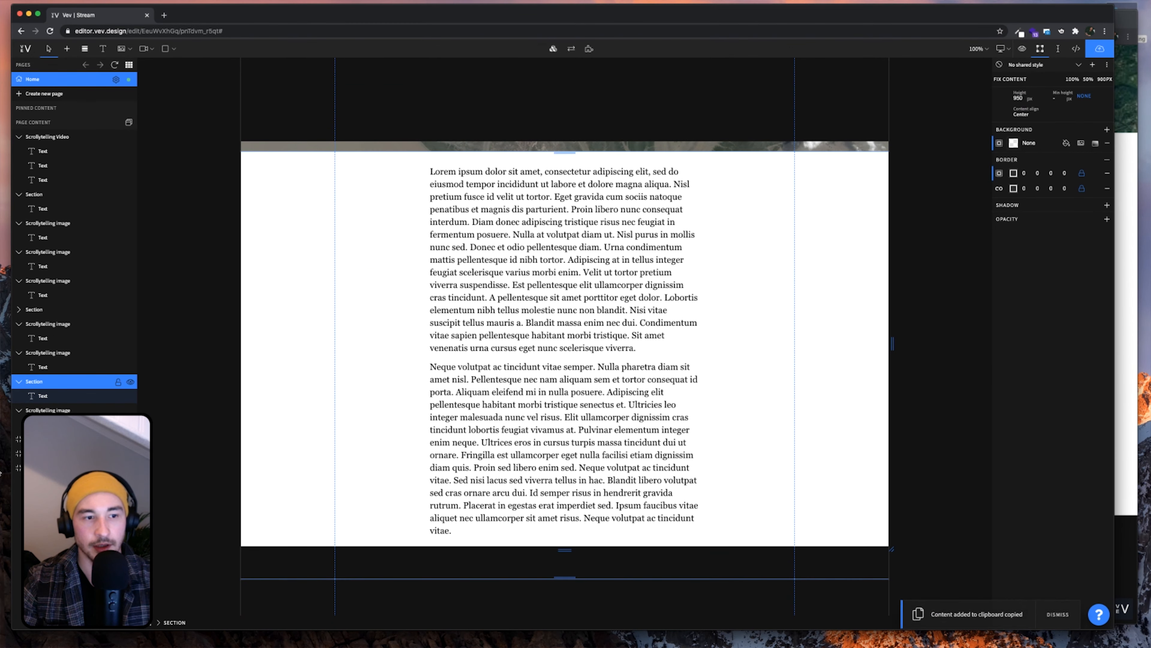
left_click(90, 468)
scroll(397, 493, "down", 5)
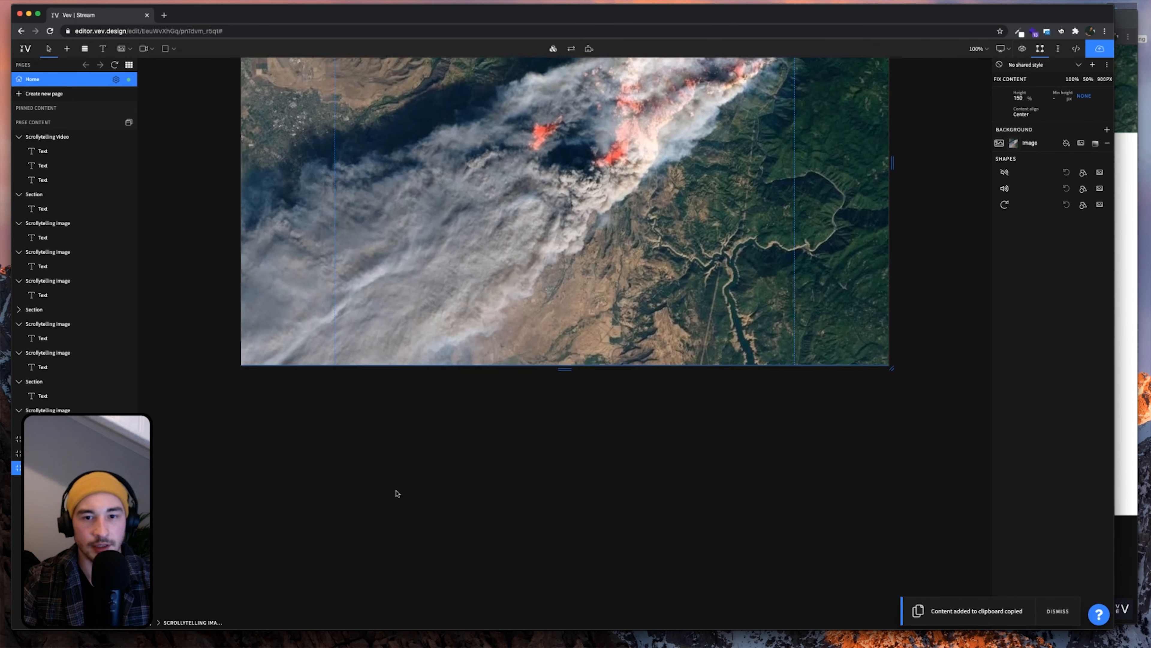
key("super+v")
scroll(515, 467, "down", 10)
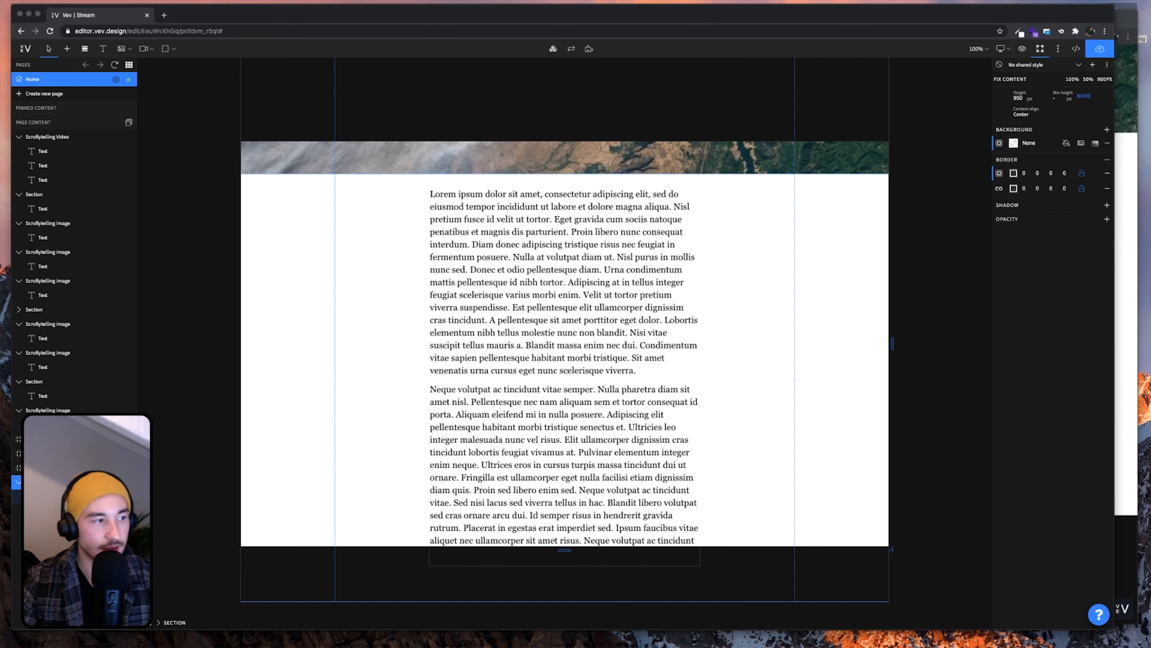
key("super+Tab")
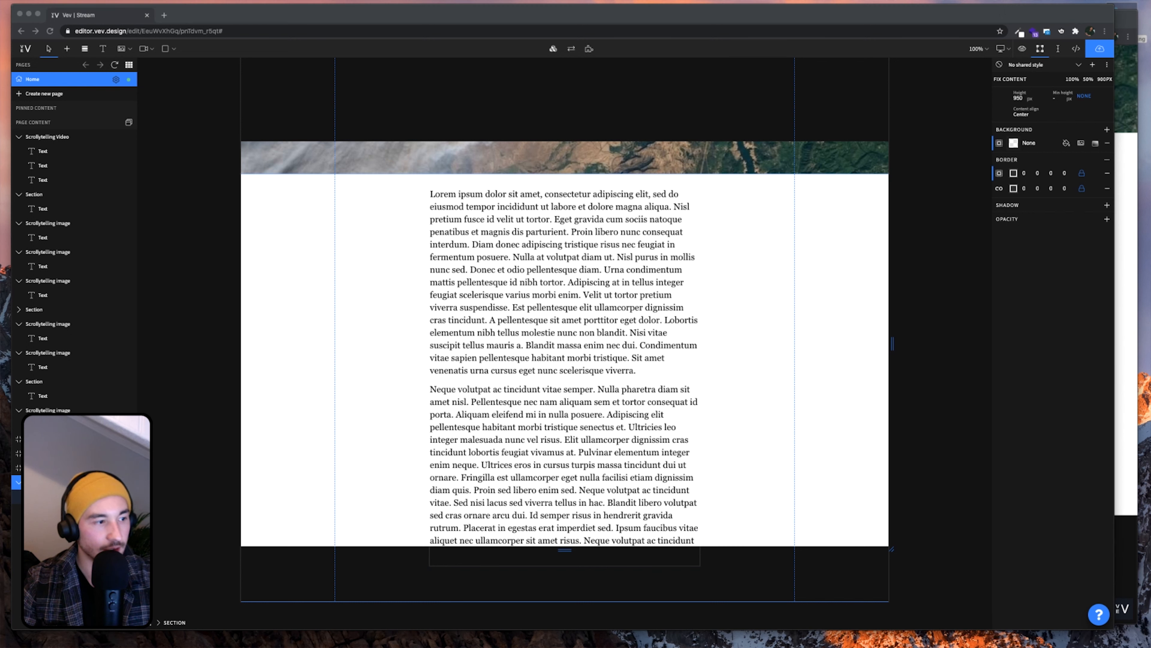
left_click(478, 475)
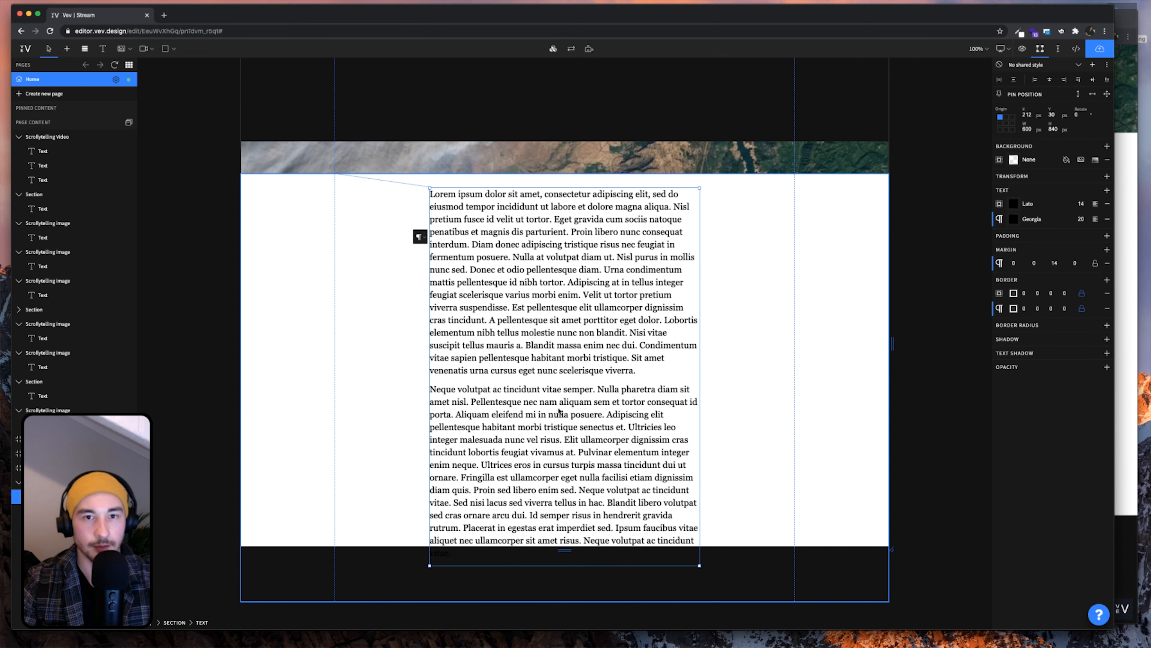
Replace the box's text with two short lorem ipsum paragraphs and remove the empty top line
key("ctrl+a")
key("ctrl+v")
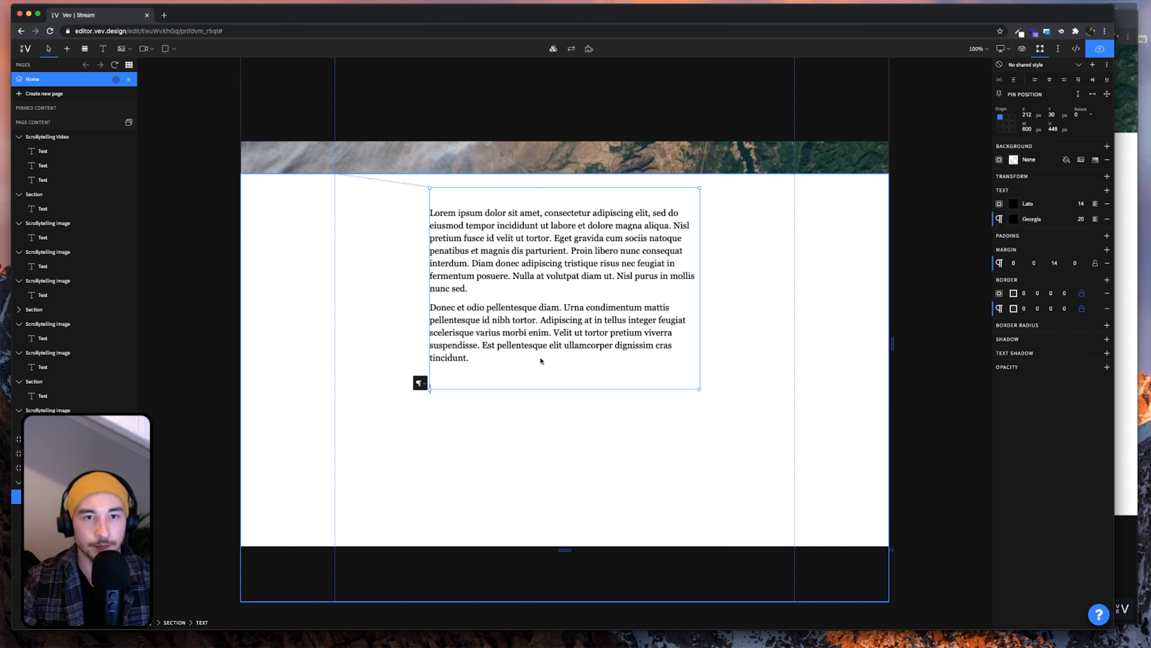
left_click(437, 219)
key("Up")
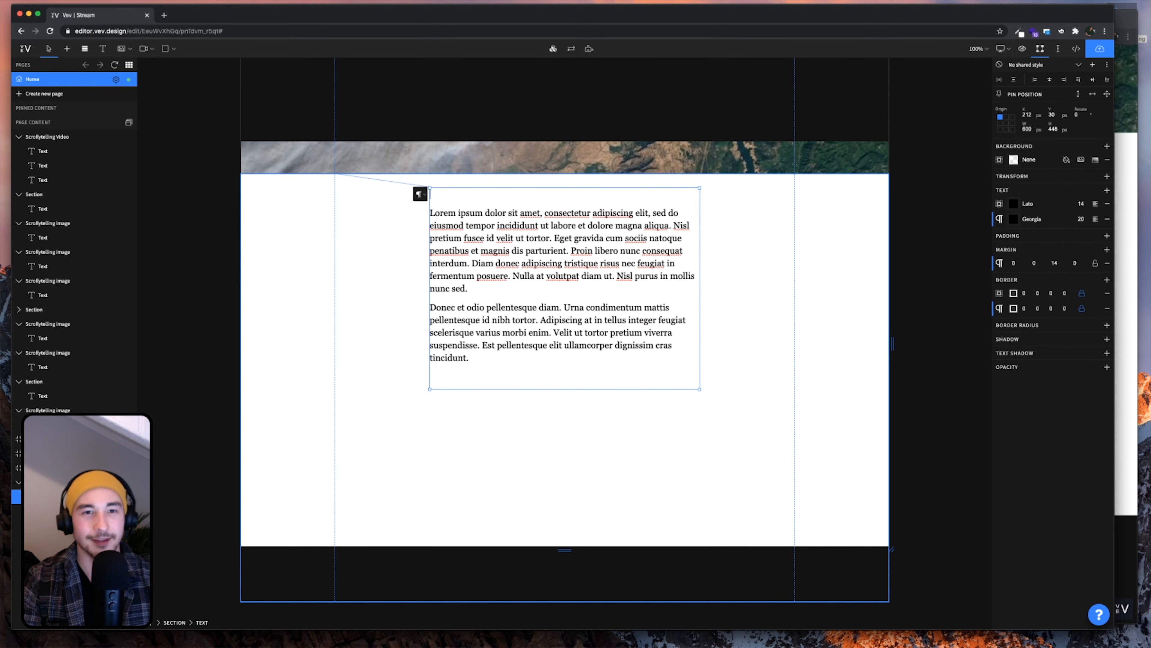
key("Delete")
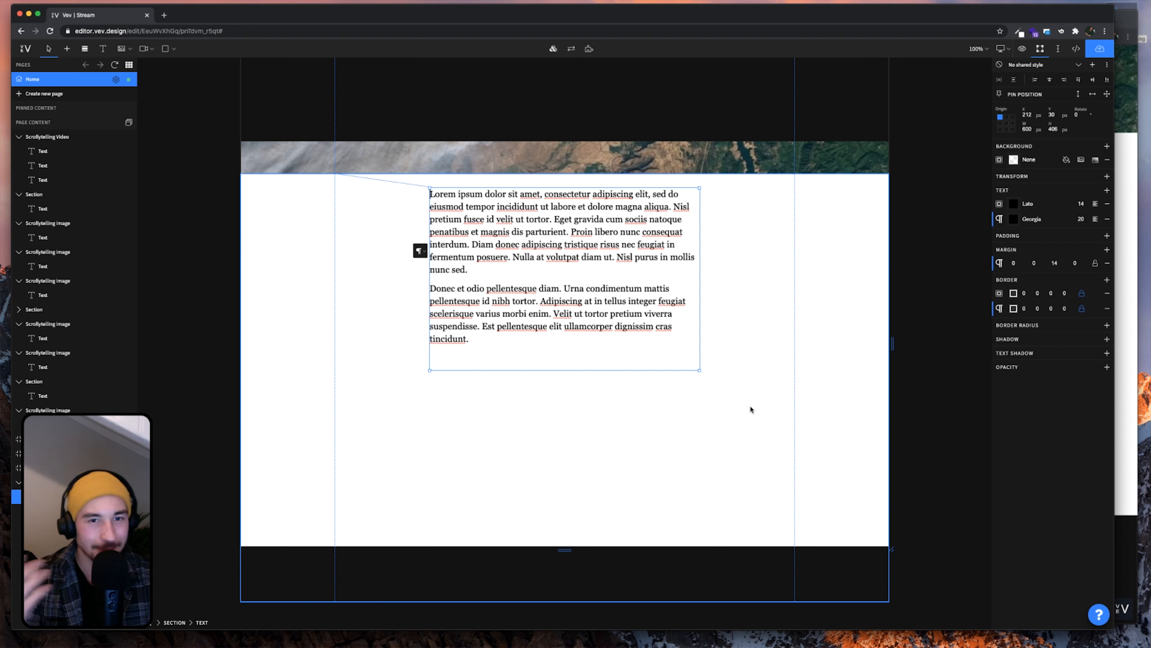
key("Escape")
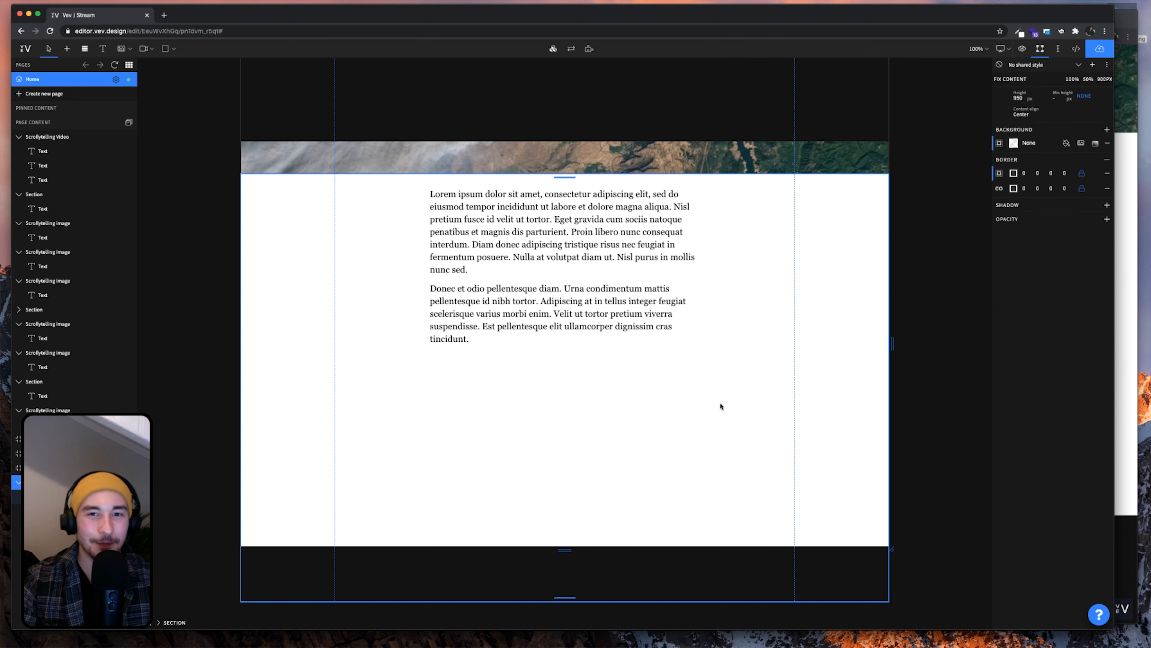
Drag the text box's bottom edge up so it fits the two paragraphs
left_click_drag(611, 369, 610, 355)
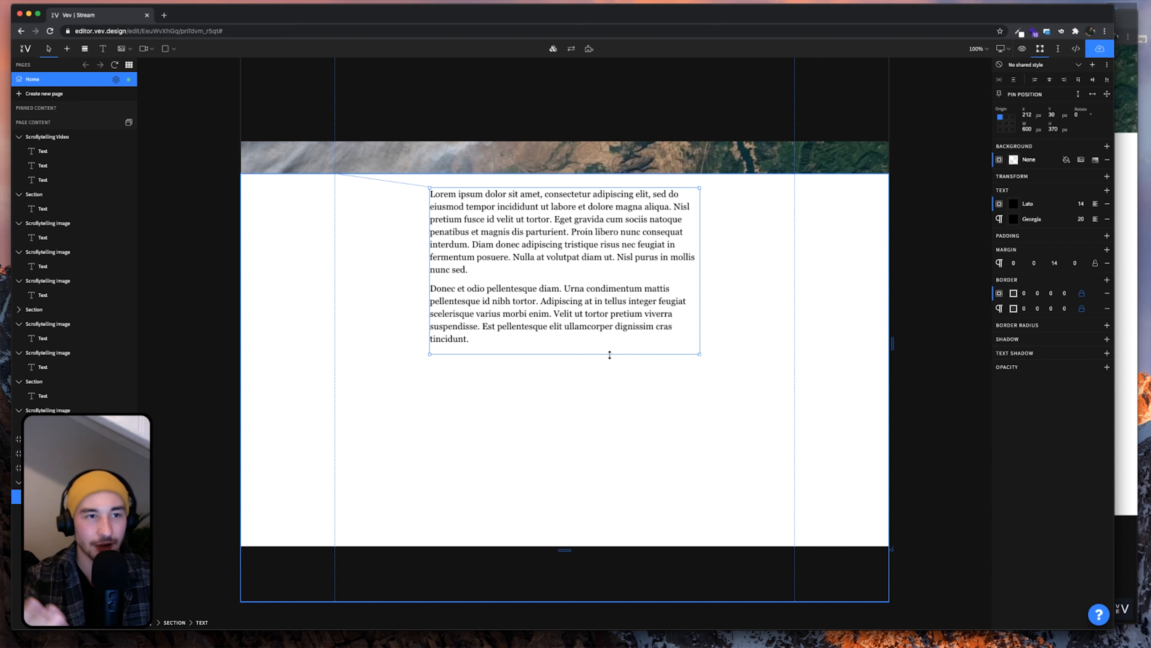
scroll(609, 355, "up", 10)
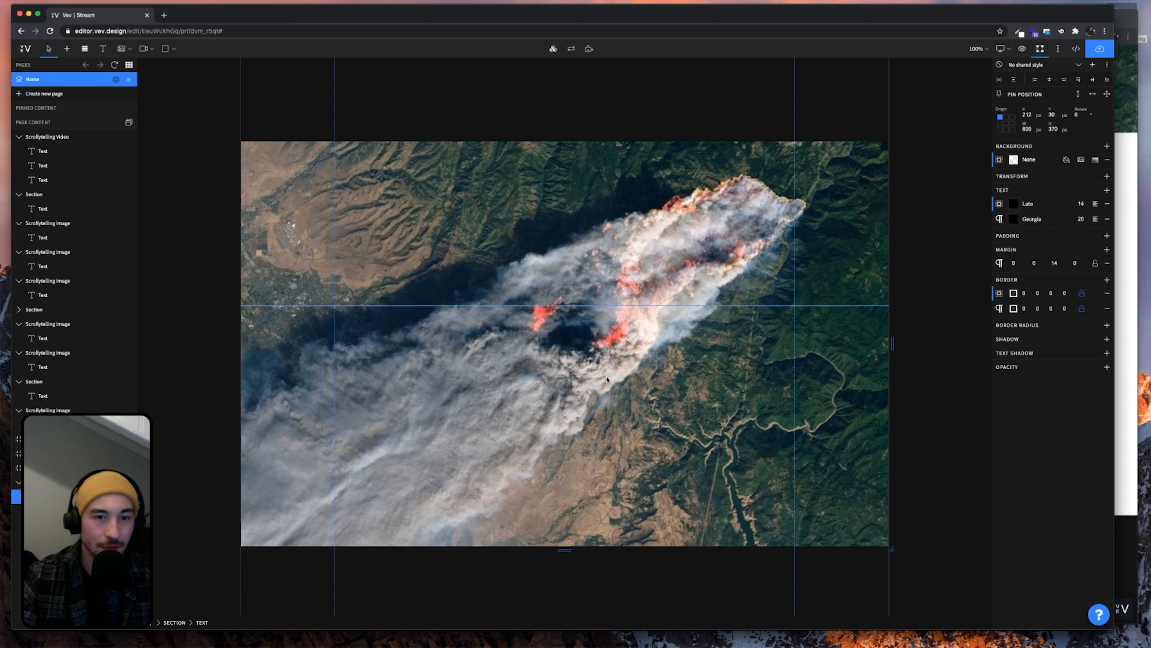
scroll(634, 427, "down", 10)
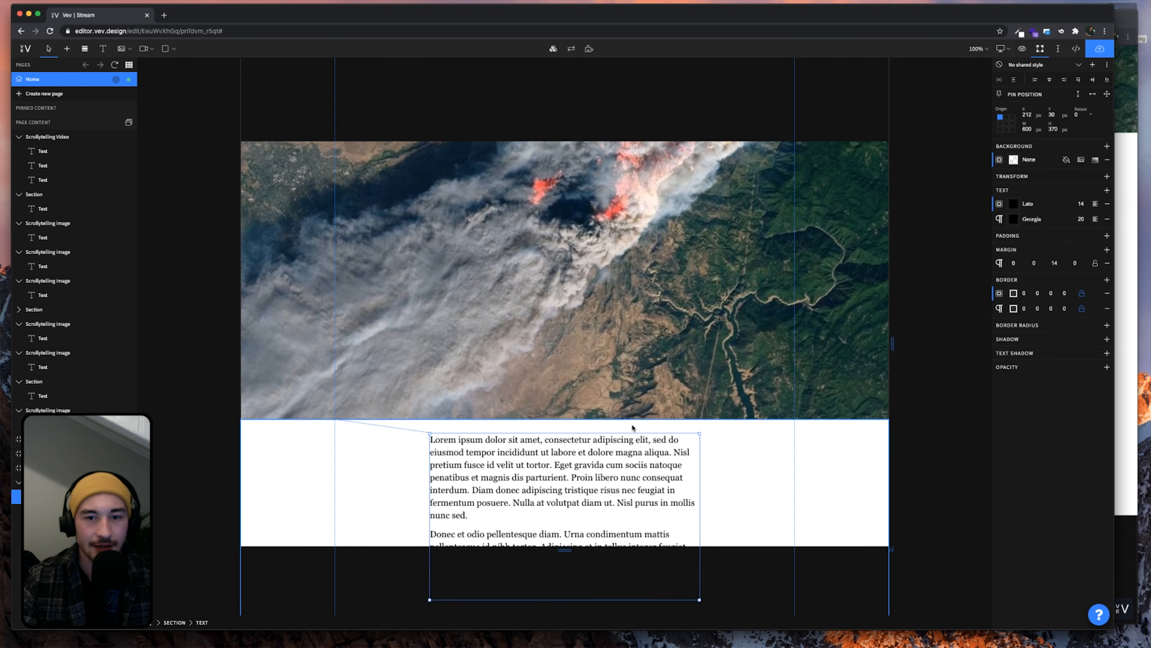
left_click(772, 415)
scroll(746, 424, "down", 3)
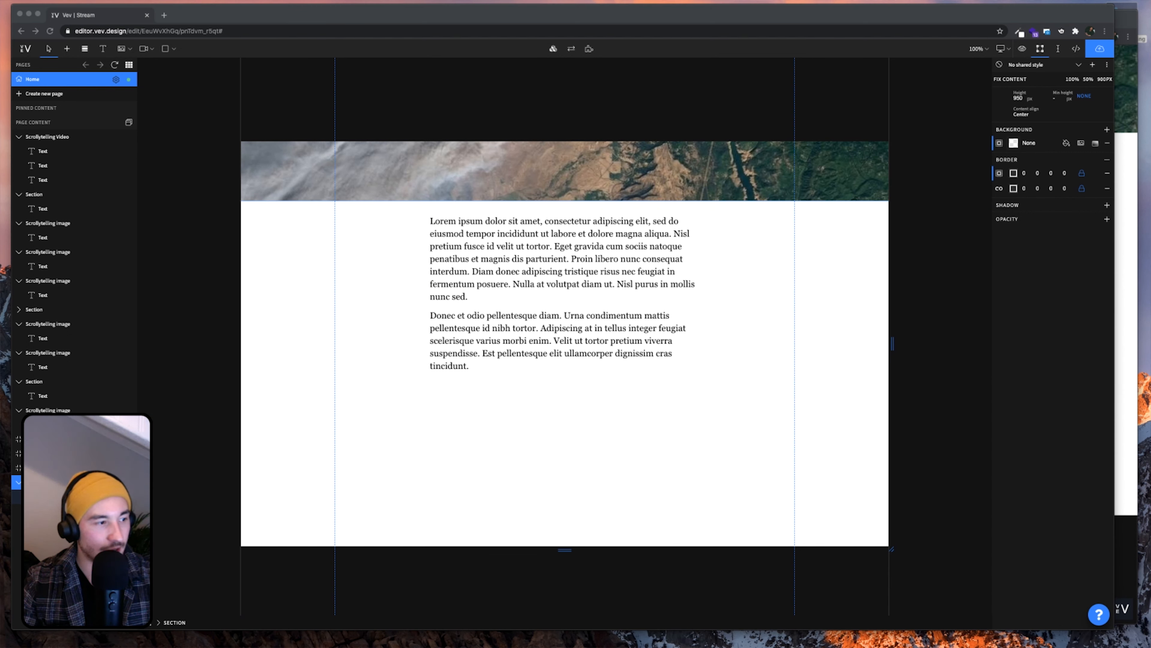
left_click(498, 356)
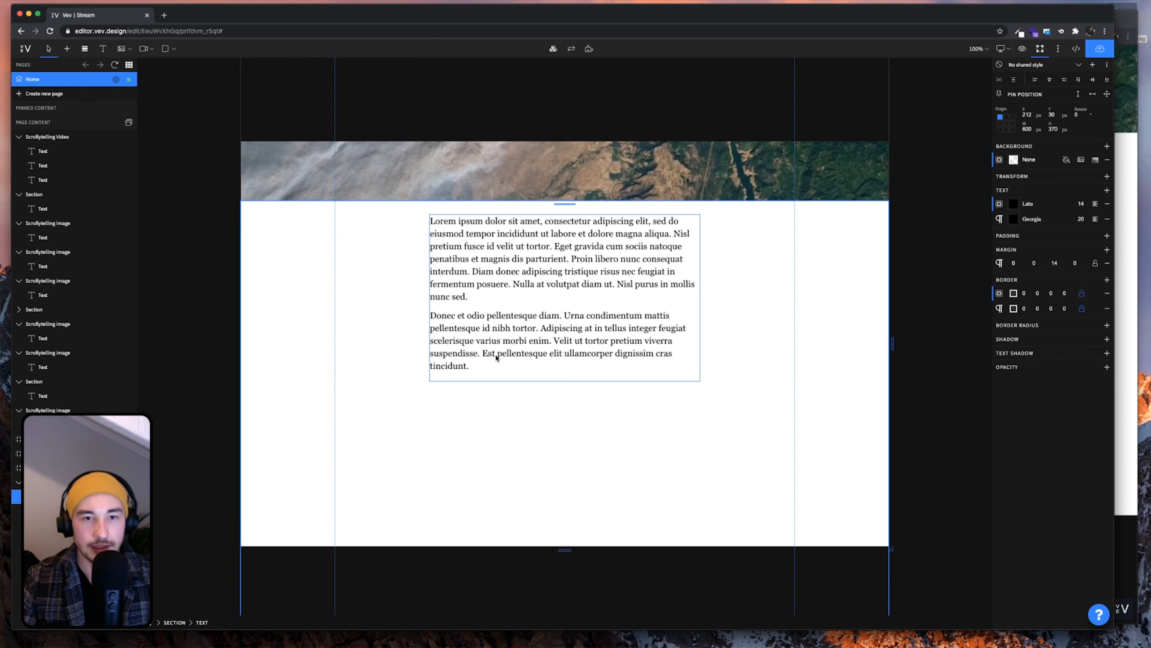
Add a new line 'About this article' after the last paragraph, removing the blank line above
left_click(494, 367)
key("Return")
key("Return")
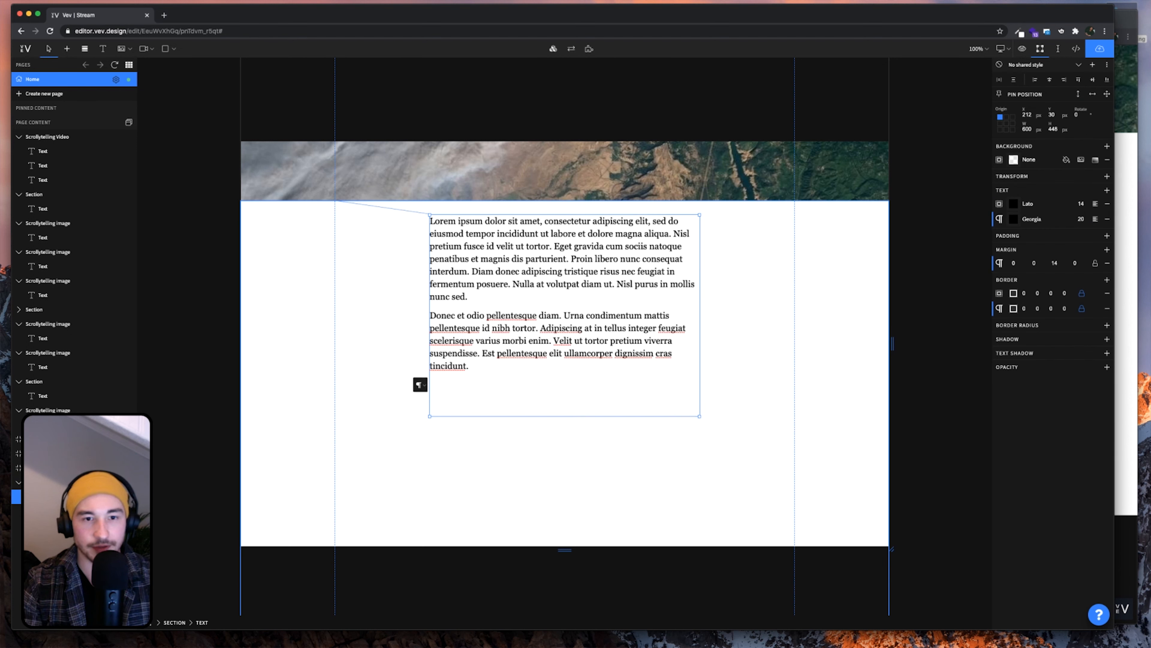
type("About this article")
key("Up")
key("BackSpace")
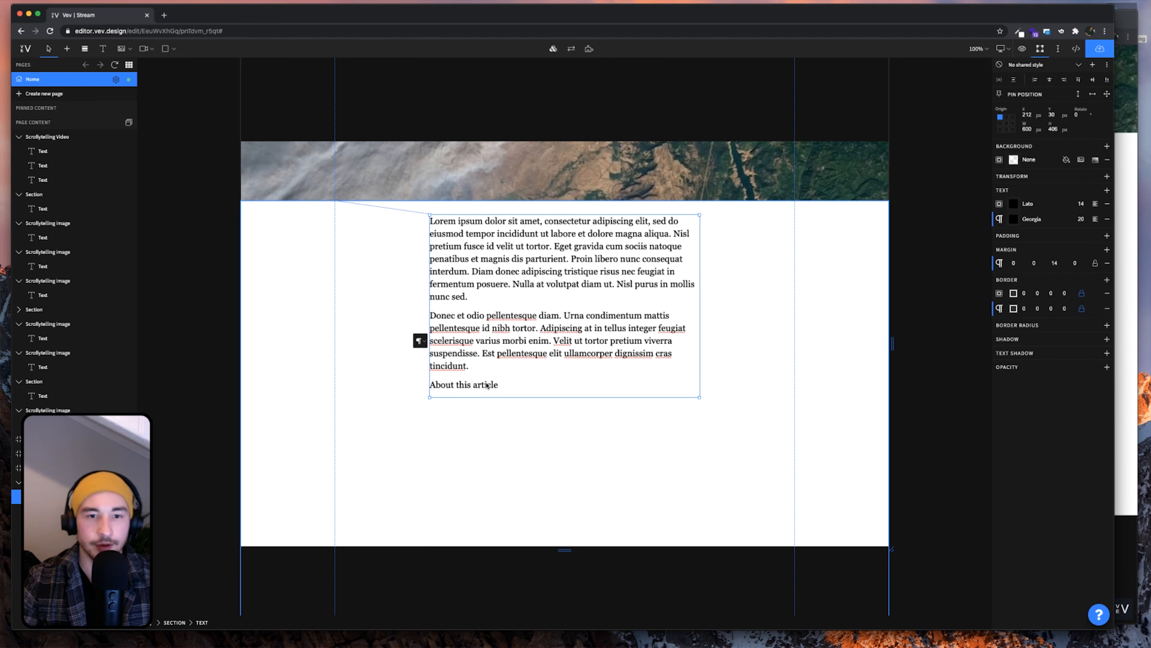
left_click(496, 386)
Format 'About this article' as a bold H4 heading
left_click_drag(496, 386, 429, 384)
left_click(420, 385)
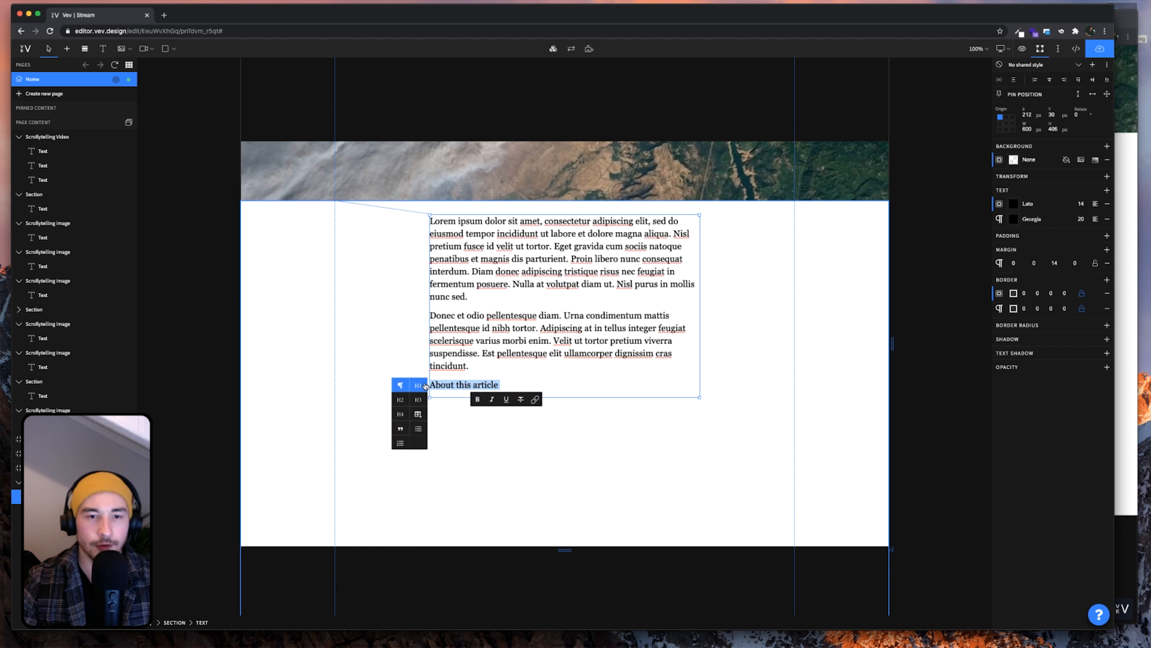
left_click(401, 415)
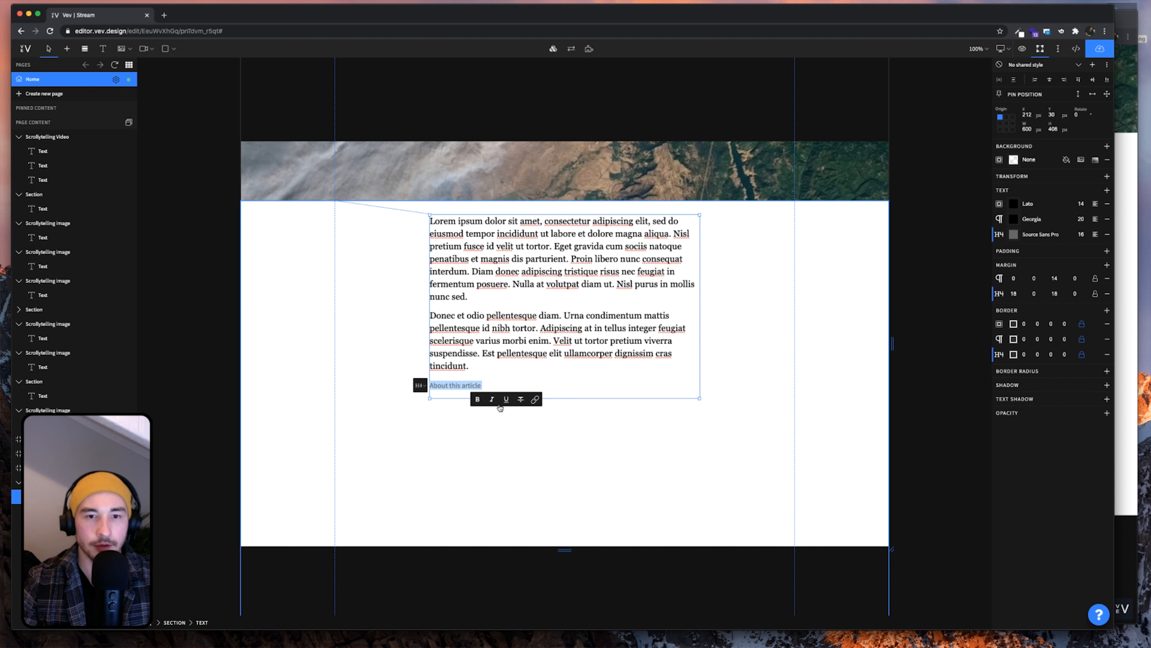
left_click(476, 399)
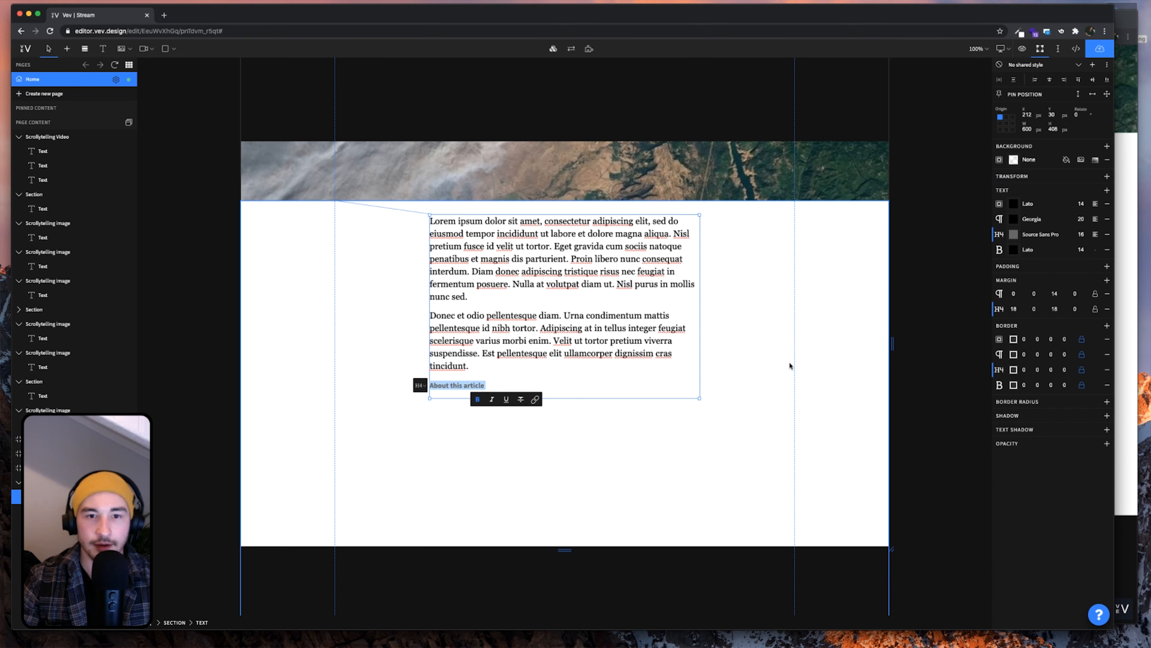
left_click(1037, 255)
left_click(941, 226)
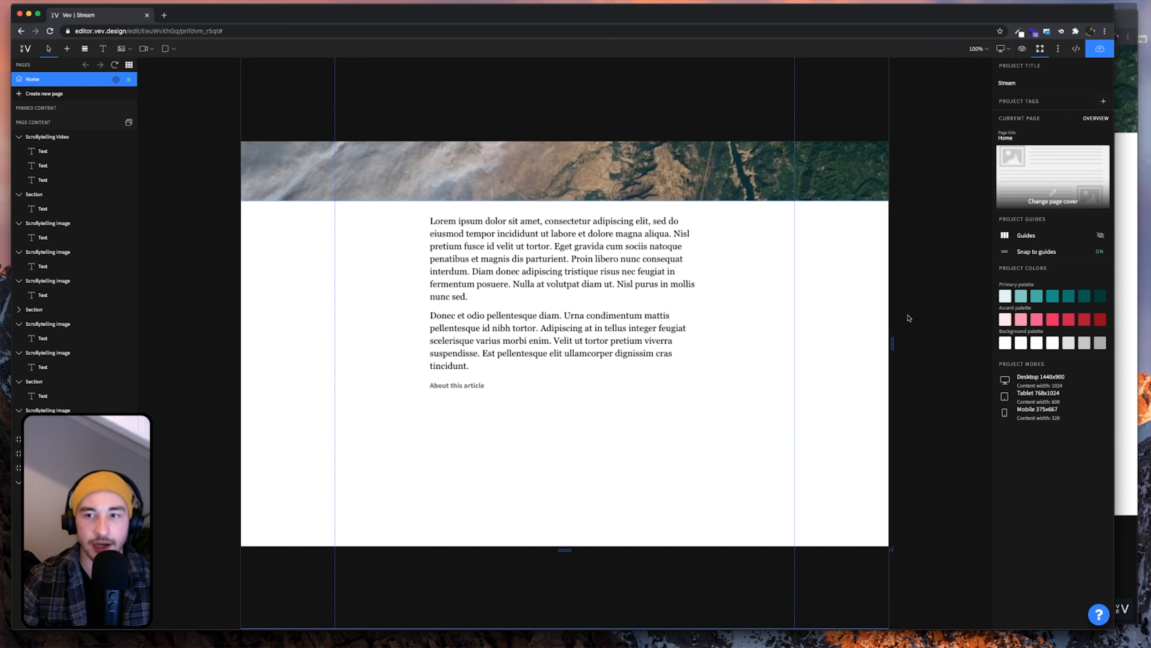
left_click(527, 381)
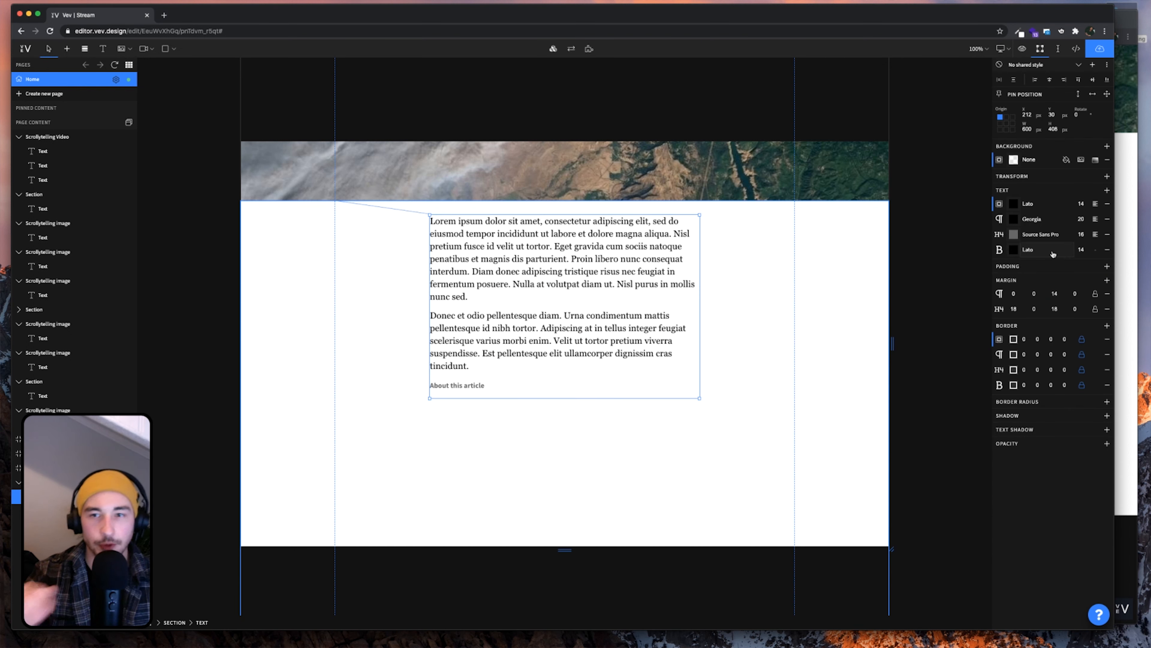
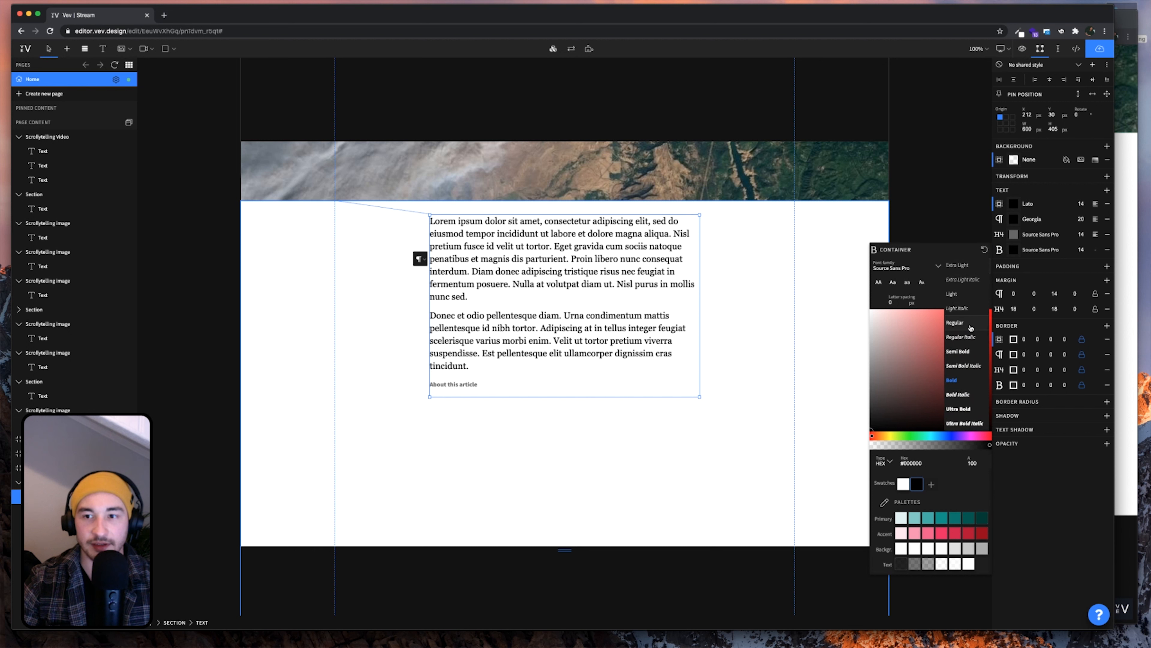
Make 'About this article' Semi Bold and paste the placeholder paragraph on a new line below it
left_click(963, 352)
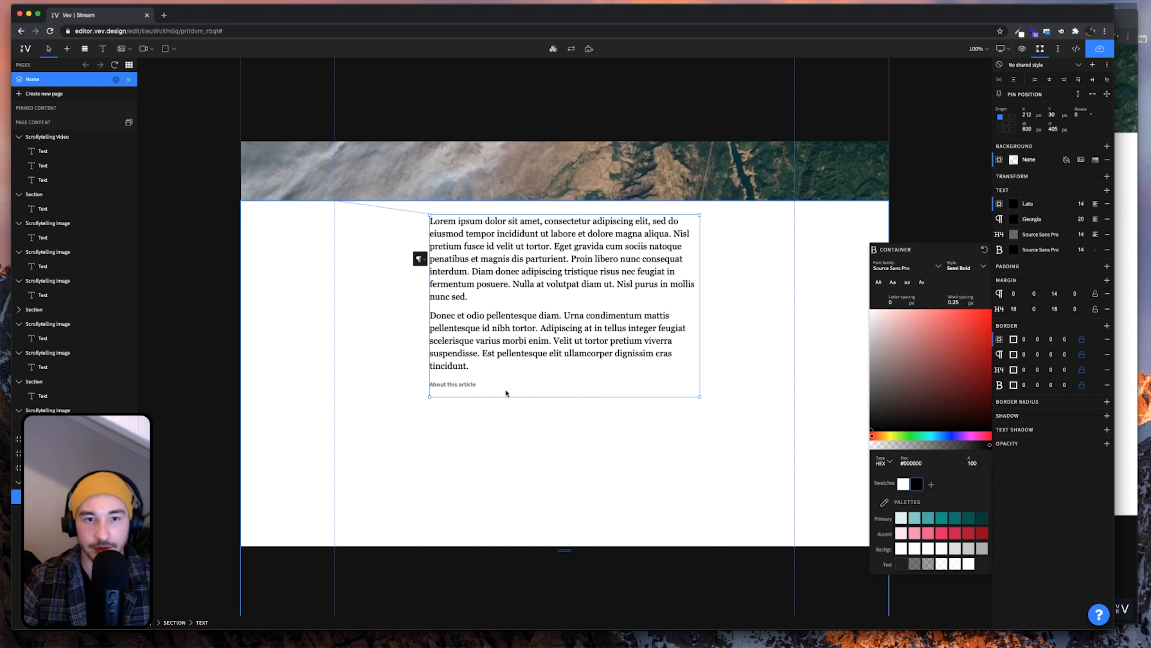
left_click(488, 390)
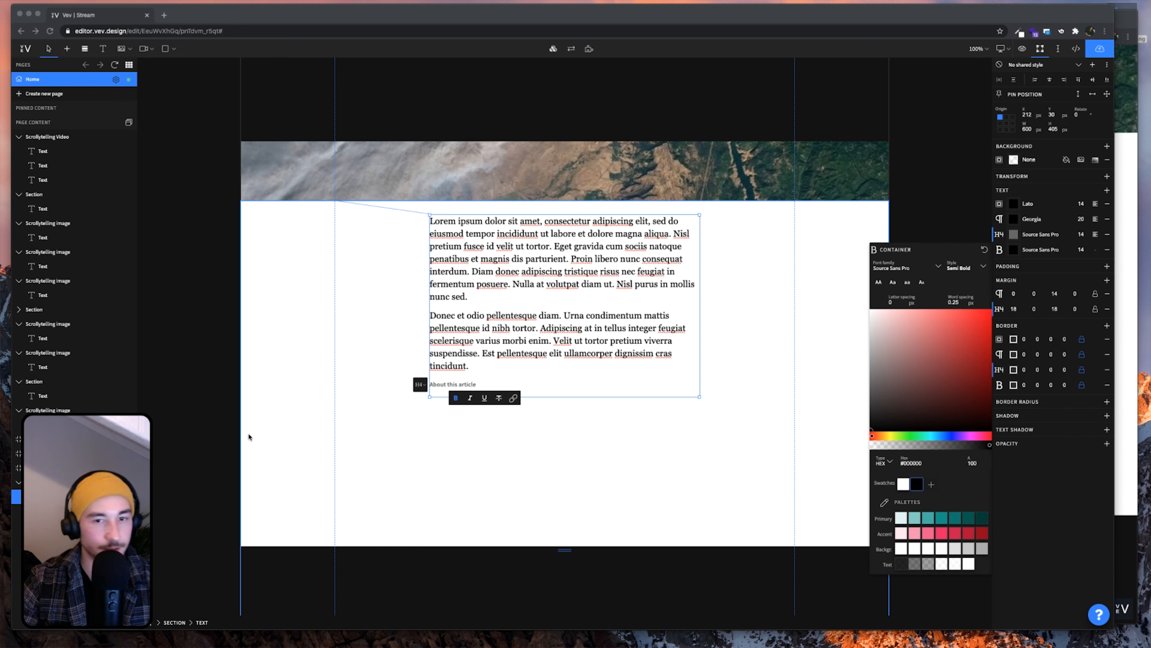
left_click(482, 387)
key("Return")
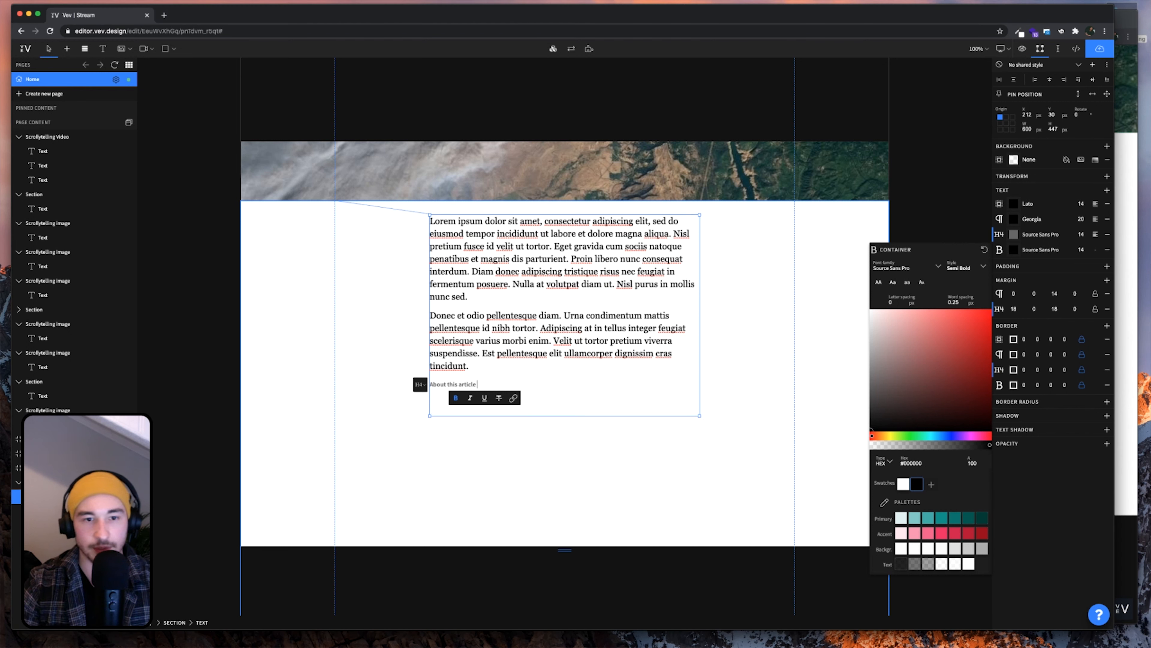
type("Donec et odio pellentesque diam. Urna condimentum mattis pellentesque id nibh tortor. Adipiscing at in tellus integer feugiat scelerisque varius morbi enim. Velit ut tortor pretium viverra suspendisse. Est pellentesque elit ullamcorper dignissim cras tincidunt.")
Remove the blank line and set the pasted paragraph to Header Four (H4) style
key("BackSpace")
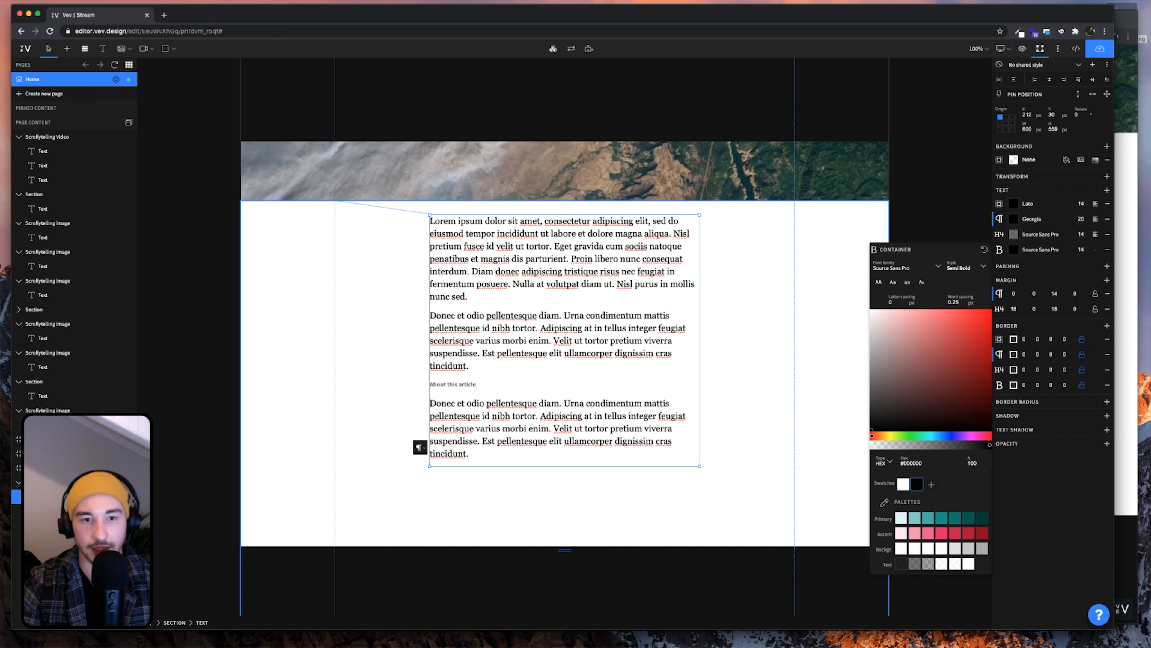
left_click_drag(463, 452, 432, 404)
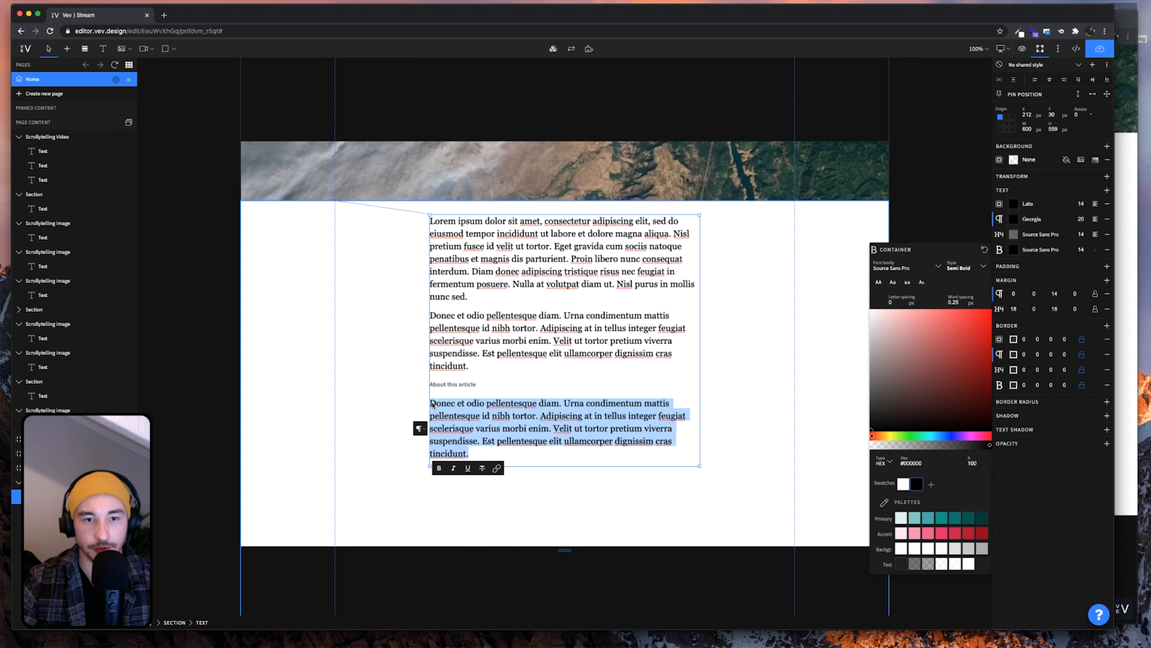
left_click(421, 429)
left_click(409, 447)
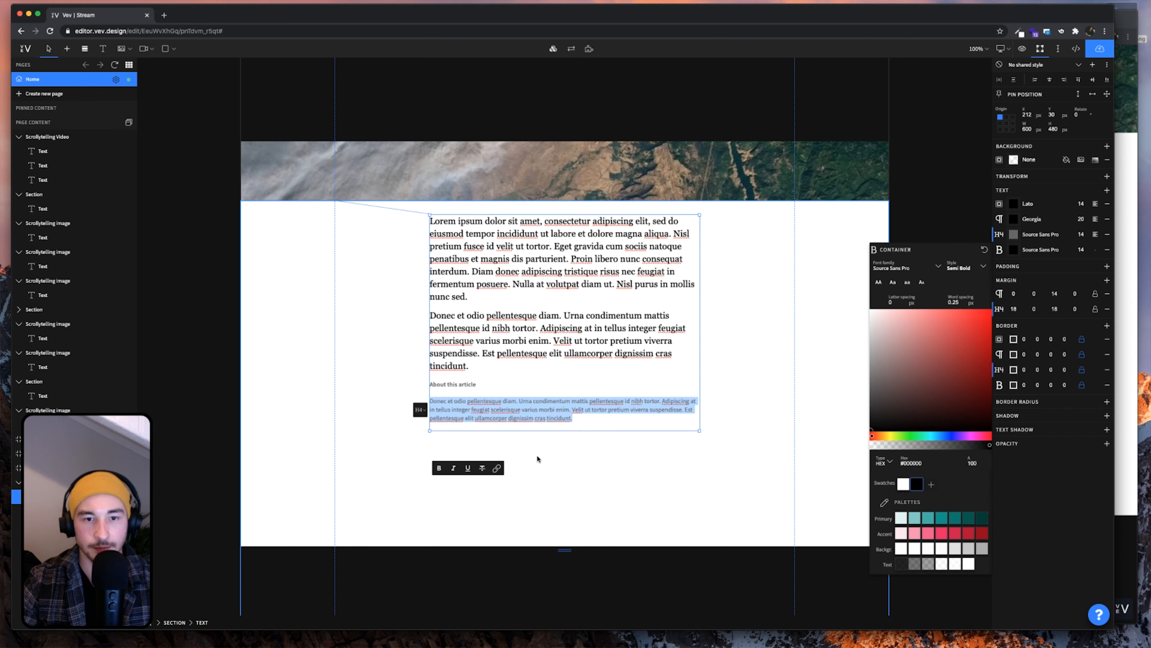
left_click(720, 431)
left_click(542, 422)
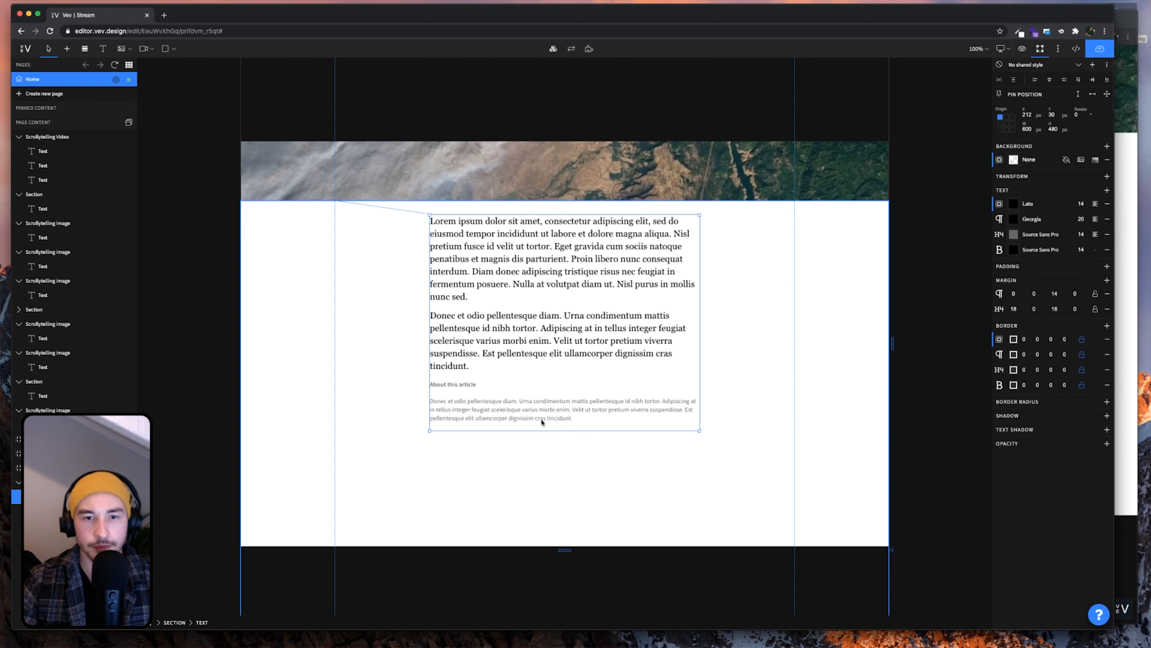
Set the Header Four style colour to black, checking against the published page
left_click(1120, 405)
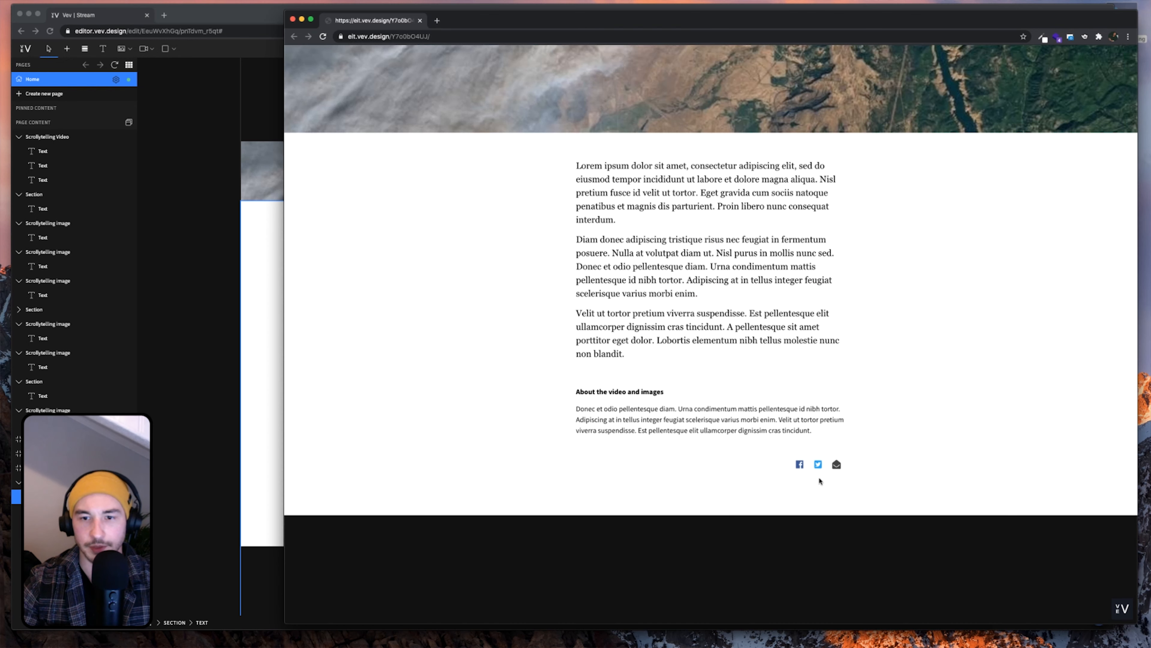
left_click(270, 402)
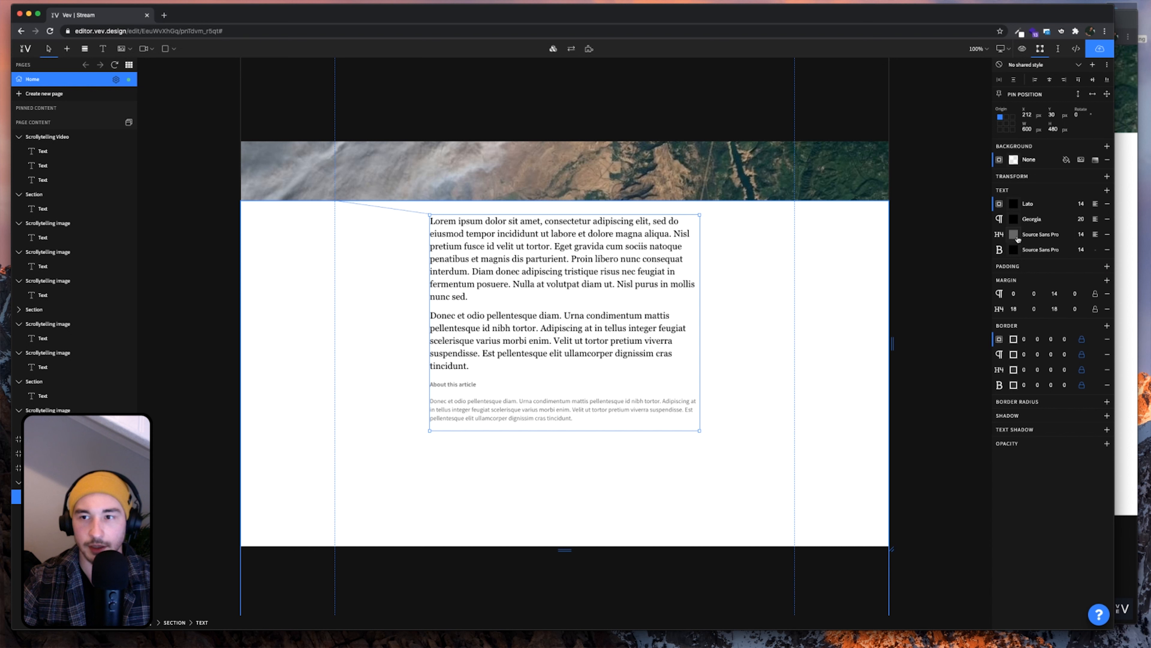
left_click(1014, 235)
left_click(917, 482)
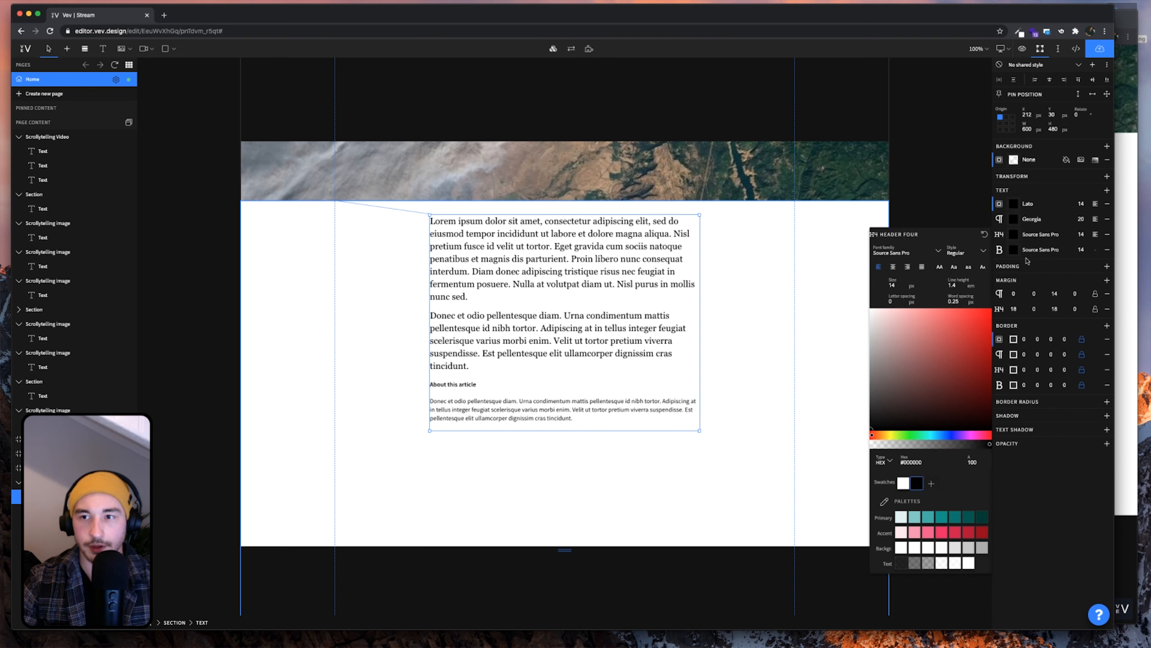
left_click(658, 496)
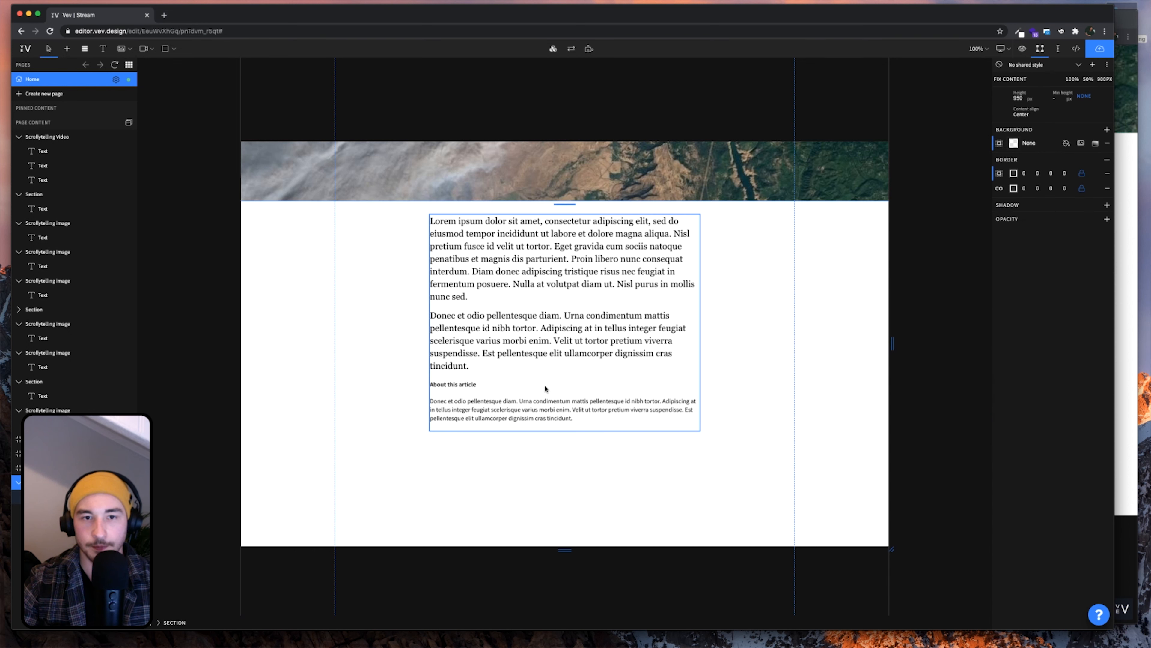
left_click(1124, 376)
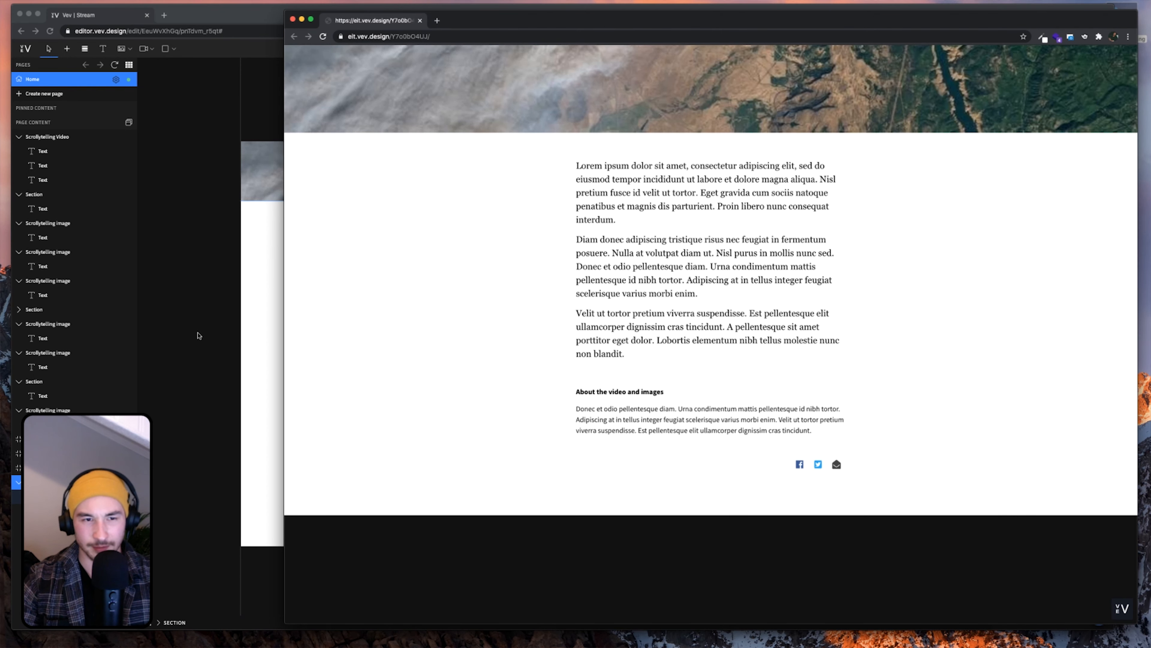
left_click(204, 335)
Add an empty paragraph above the 'About this article' heading
double_click(531, 368)
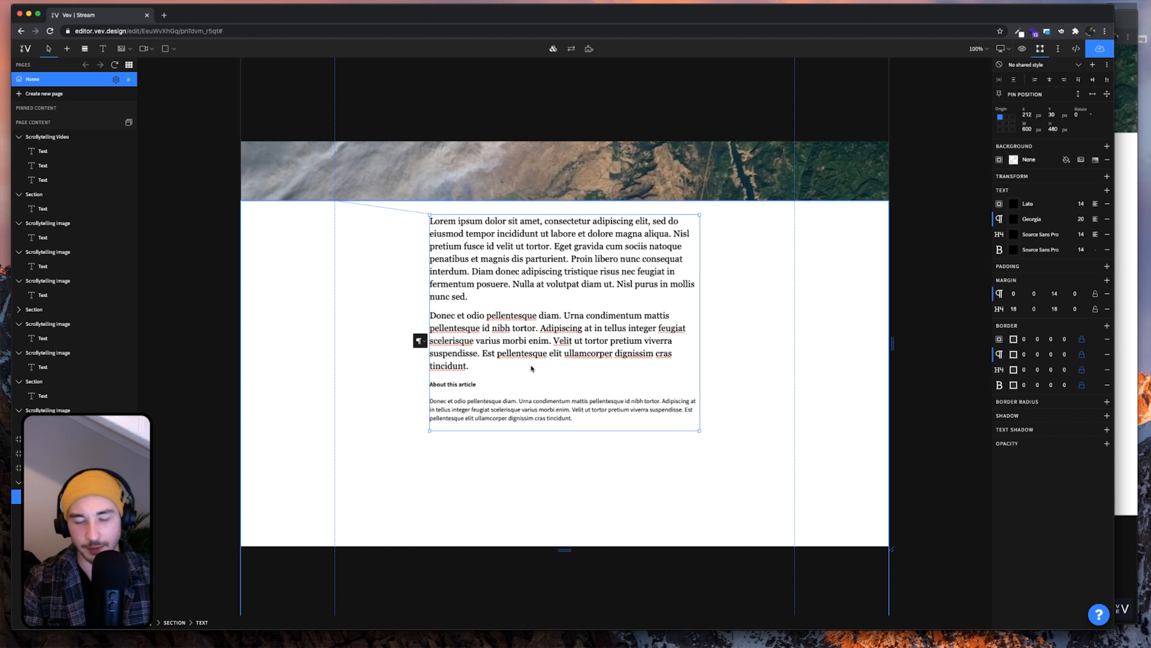
key("Return")
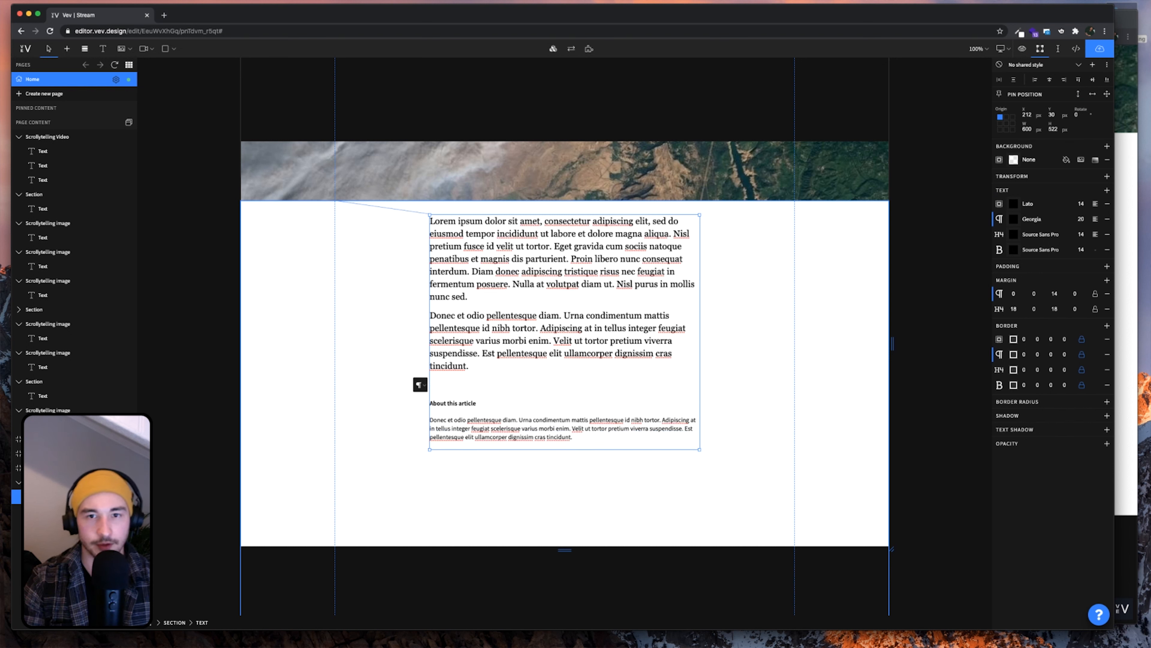
left_click(875, 370)
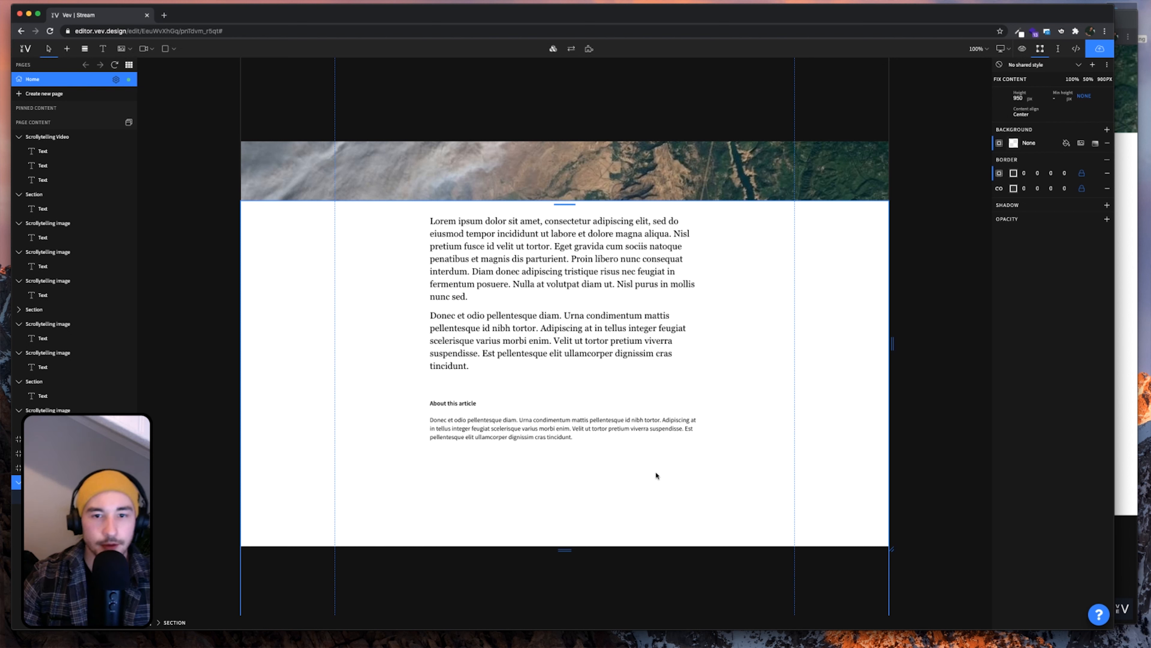
scroll(656, 474, "down", 3)
scroll(657, 478, "up", 2)
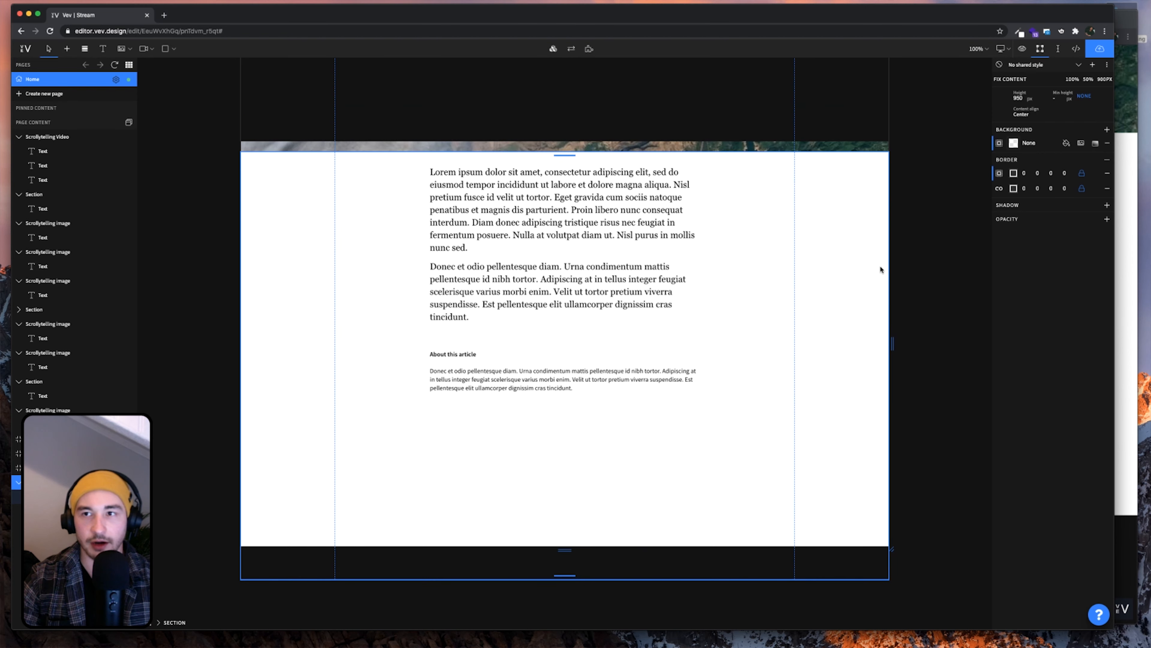
Set the article section height to 600 and add a new section below it
key("BackSpace")
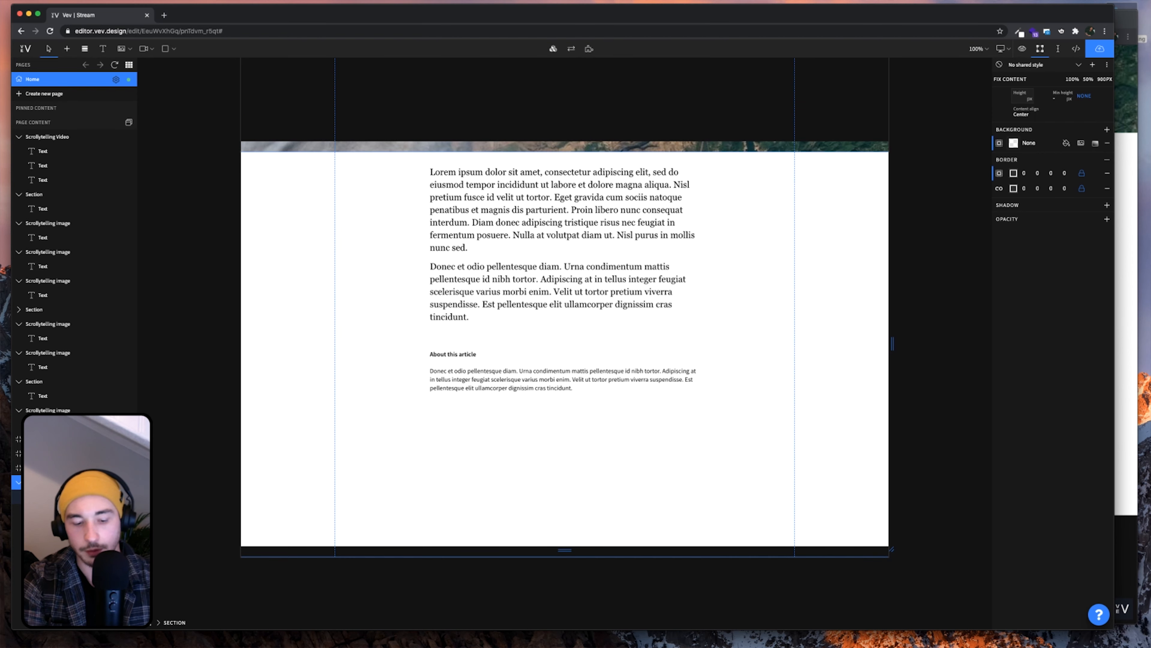
type("600")
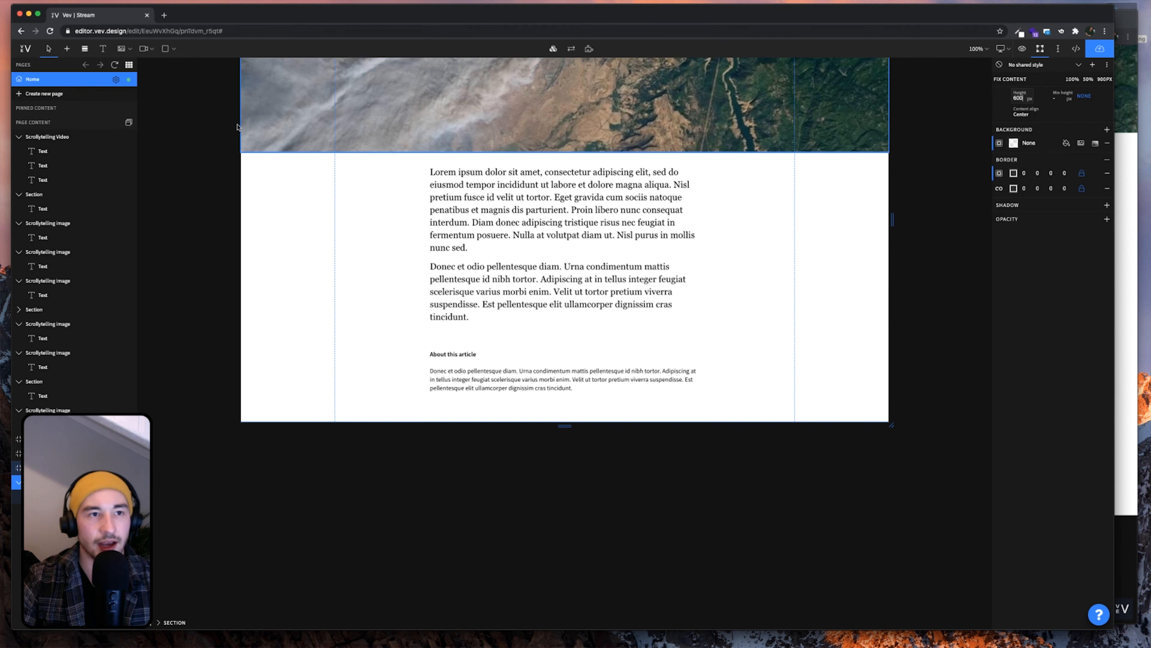
left_click(84, 49)
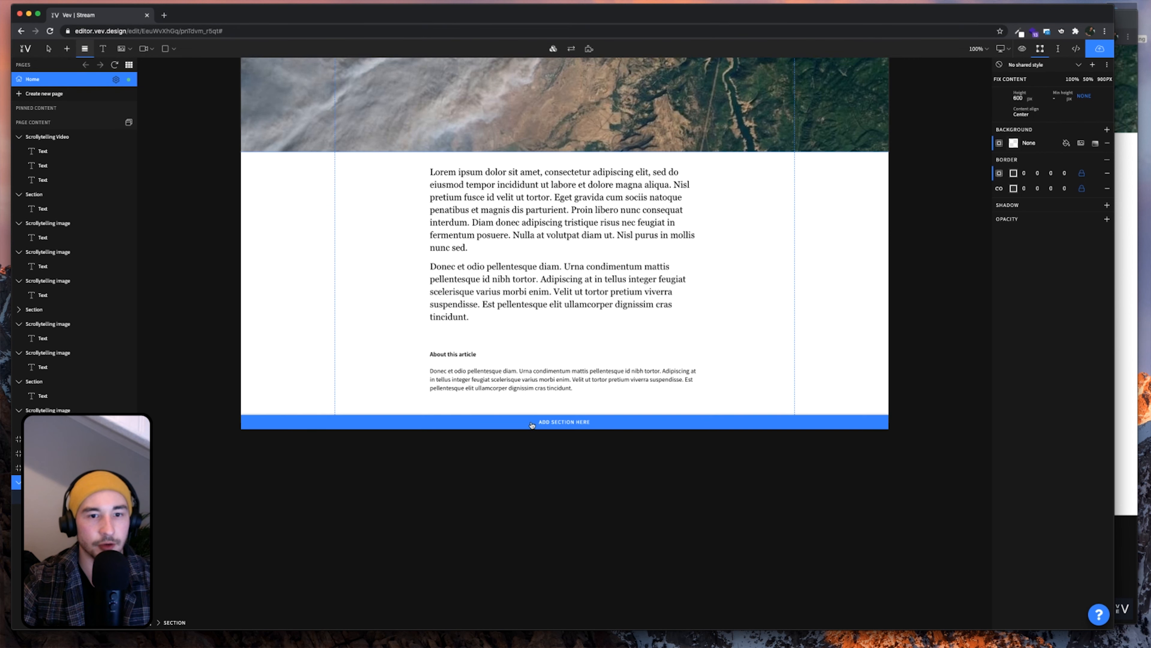
left_click(542, 422)
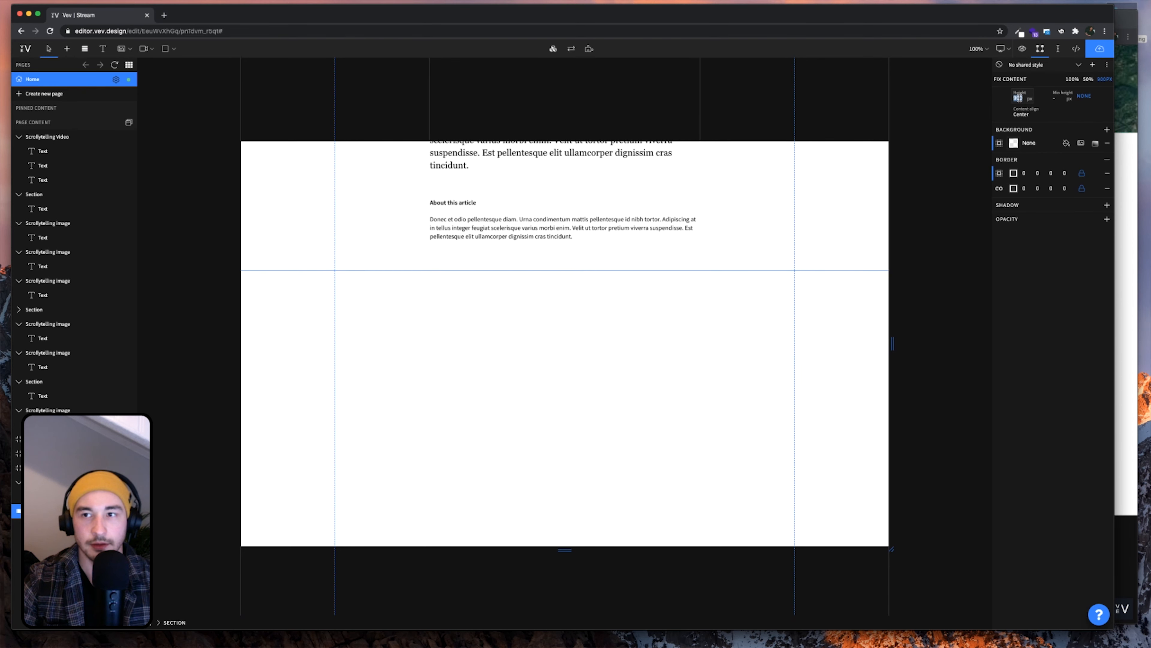
Make the new section 300 px tall with a solid #111111 background
type("300")
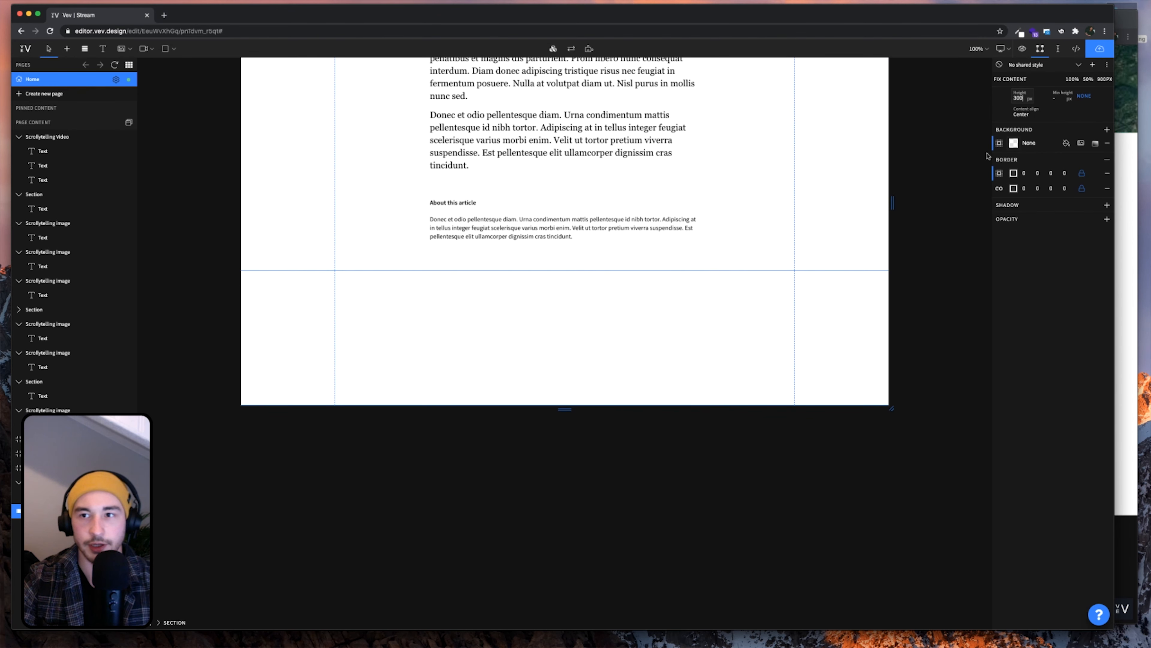
left_click(1014, 143)
left_click(932, 168)
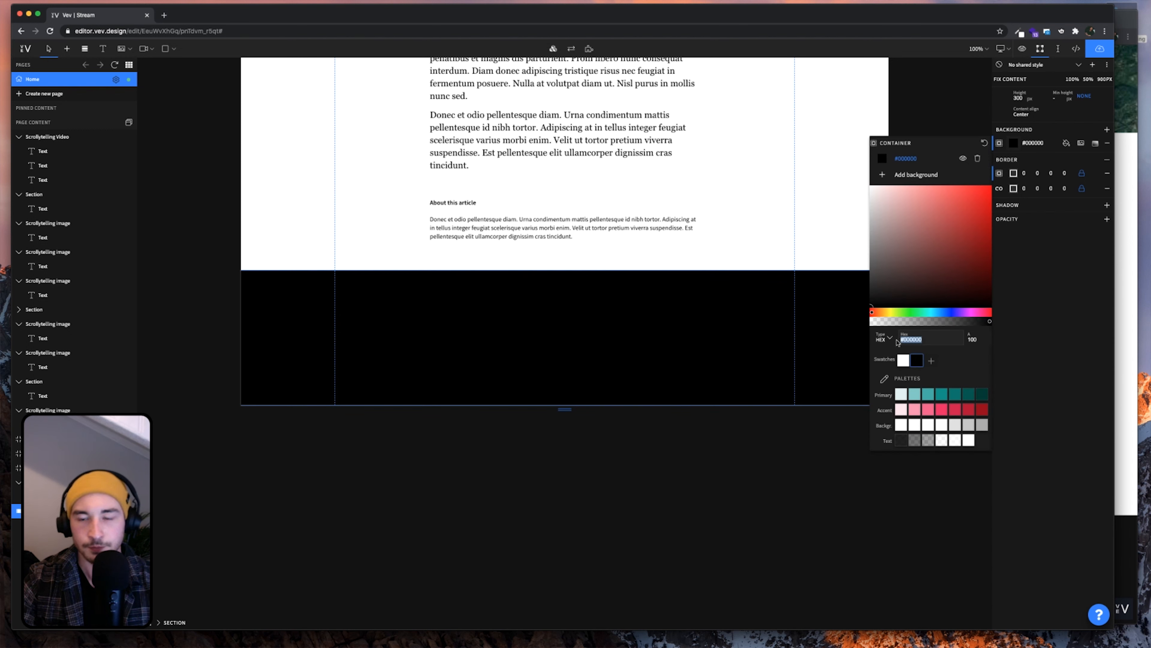
type("111111")
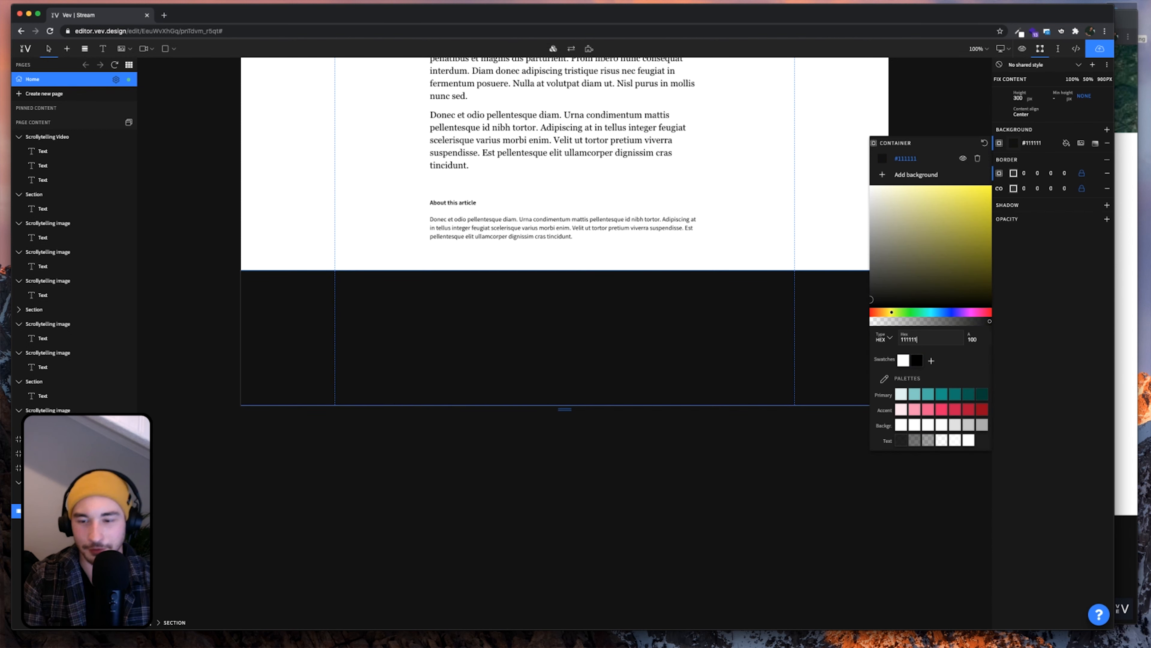
left_click(689, 347)
scroll(727, 398, "up", 5)
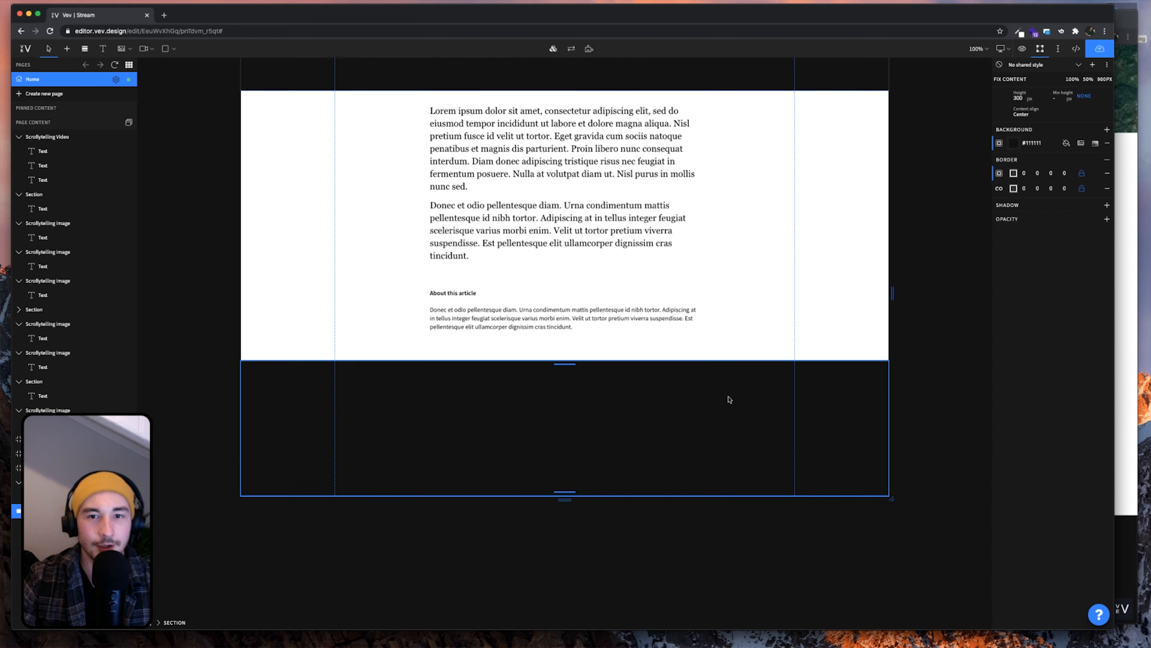
scroll(728, 399, "up", 1)
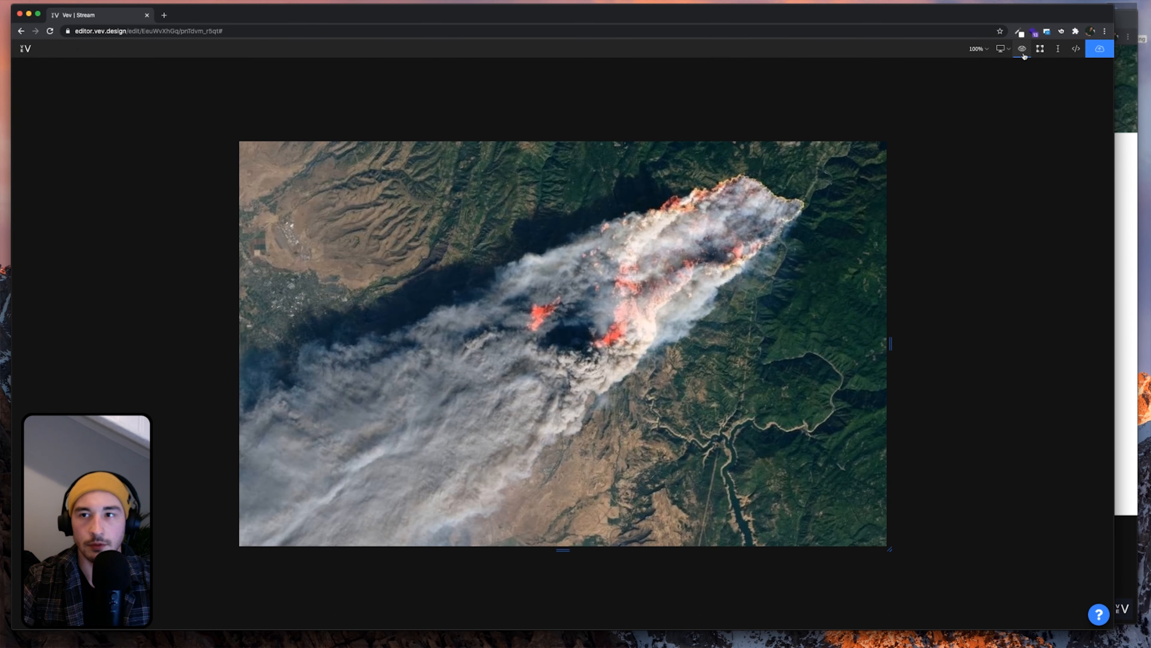
Publish version 1 of the project and open the live page in a new tab
left_click(1023, 54)
left_click(1099, 50)
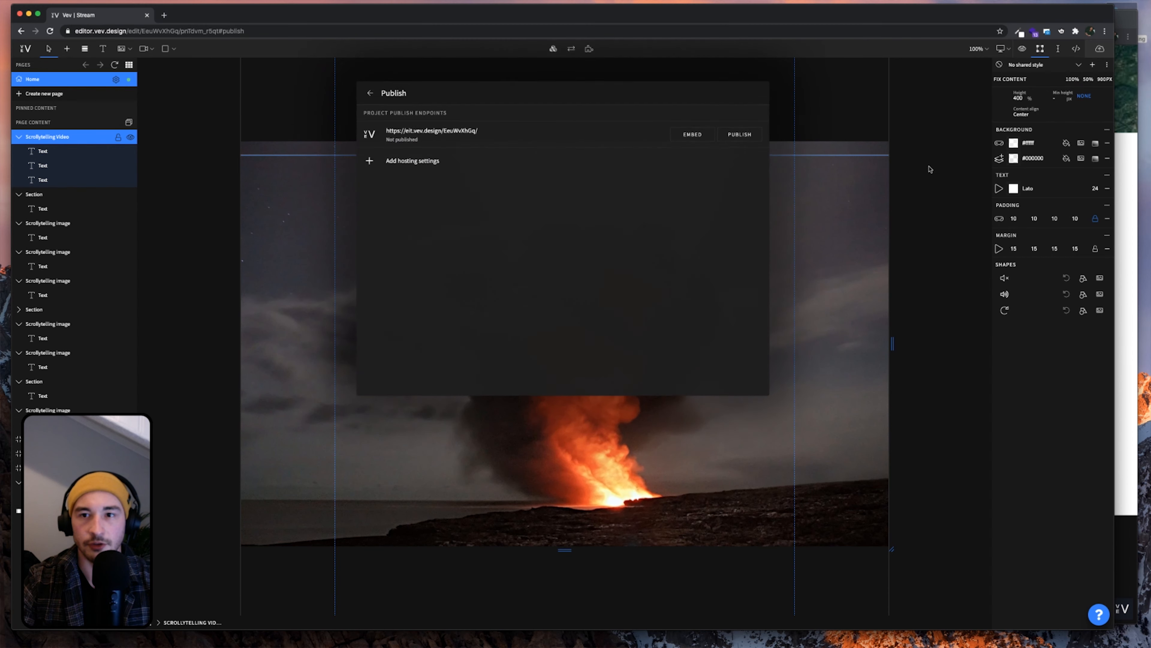
left_click(741, 136)
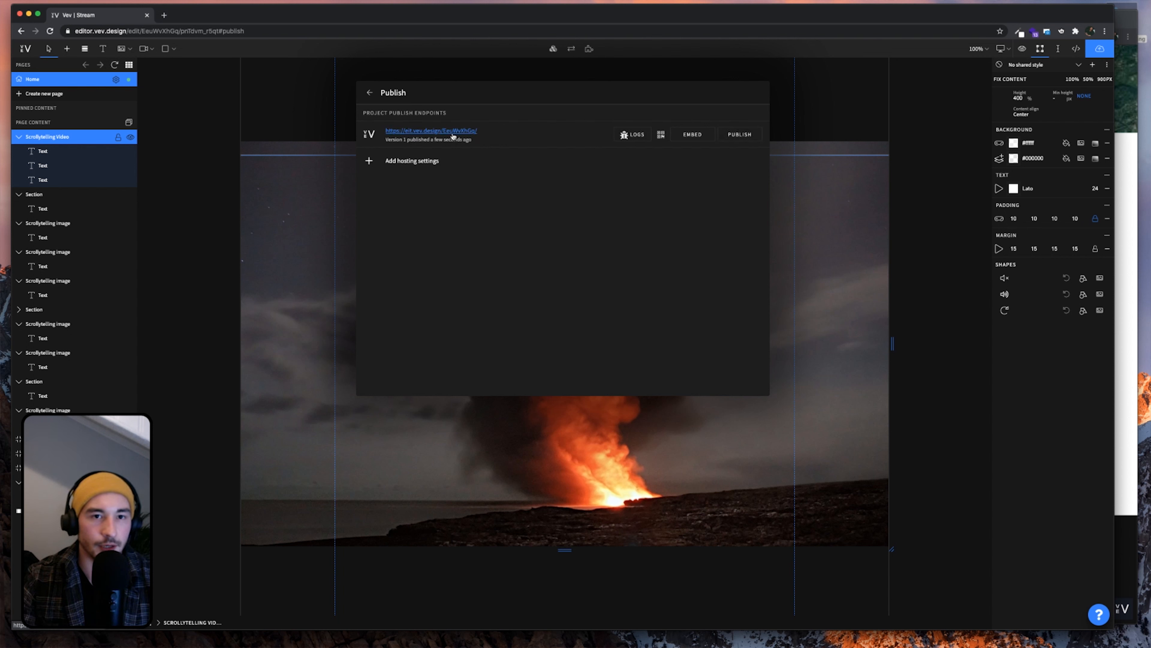
left_click(452, 132)
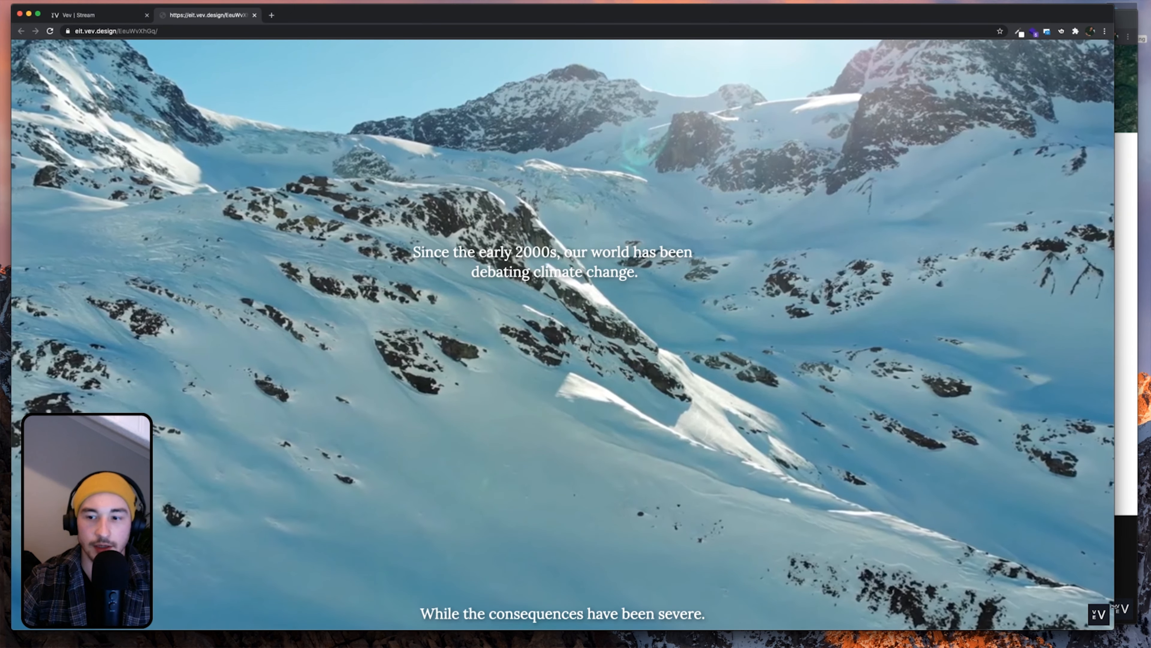
Resize and reposition the published-page browser window, minimizing the older window behind it
left_click_drag(1113, 628, 976, 561)
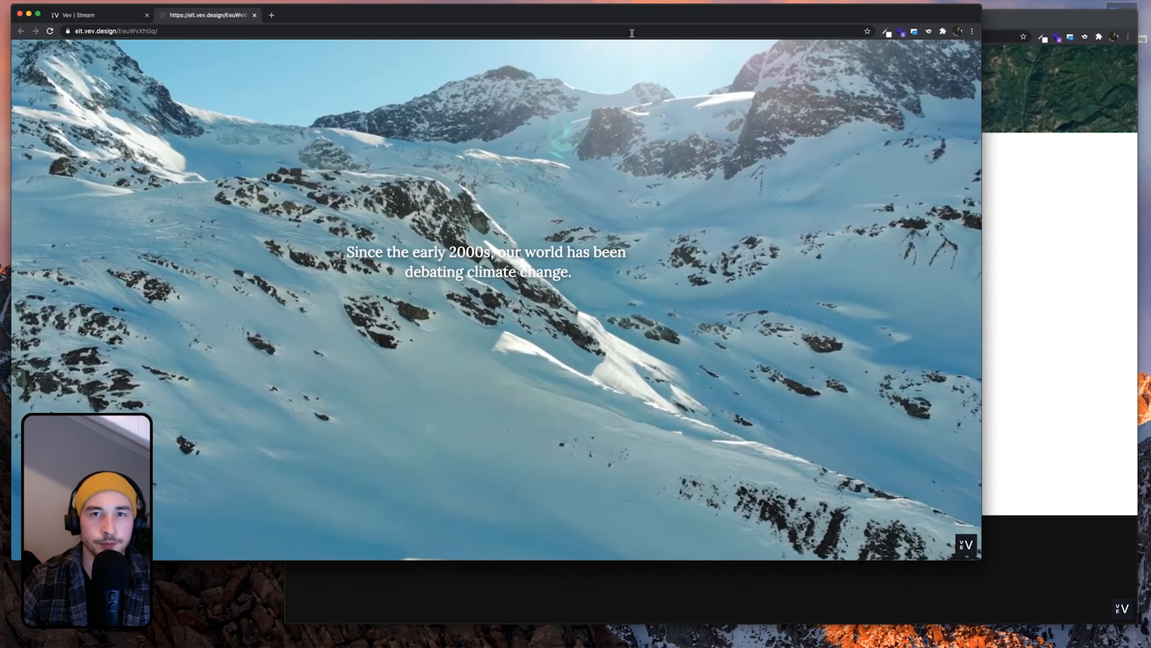
left_click_drag(629, 15, 674, 17)
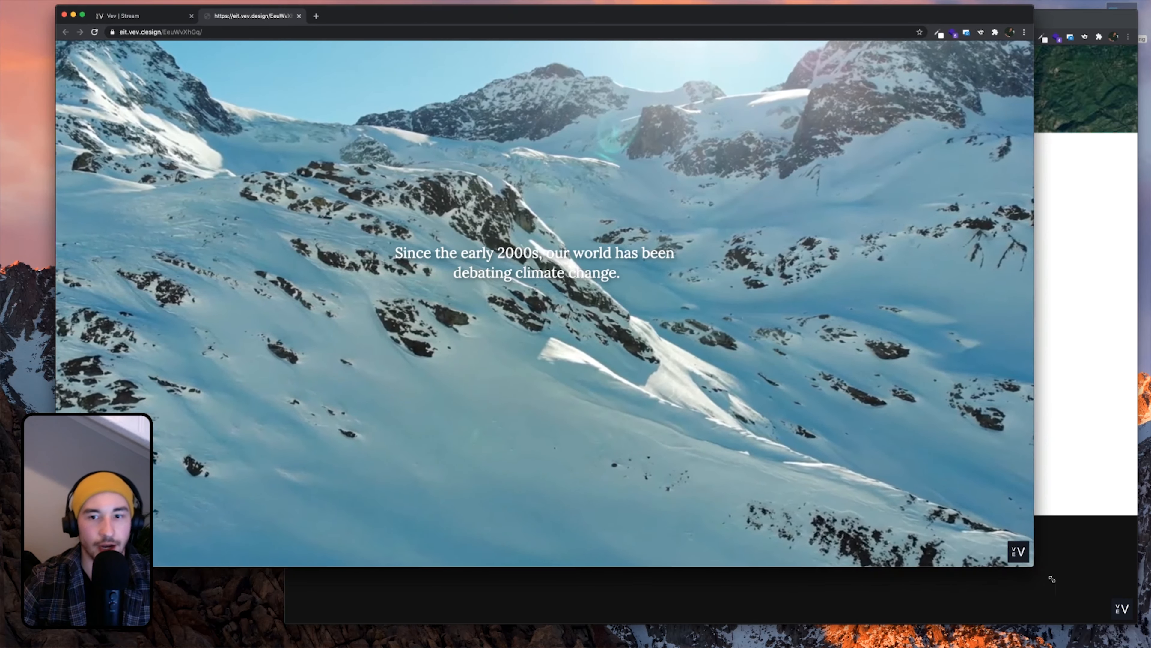
left_click_drag(1032, 565, 1149, 646)
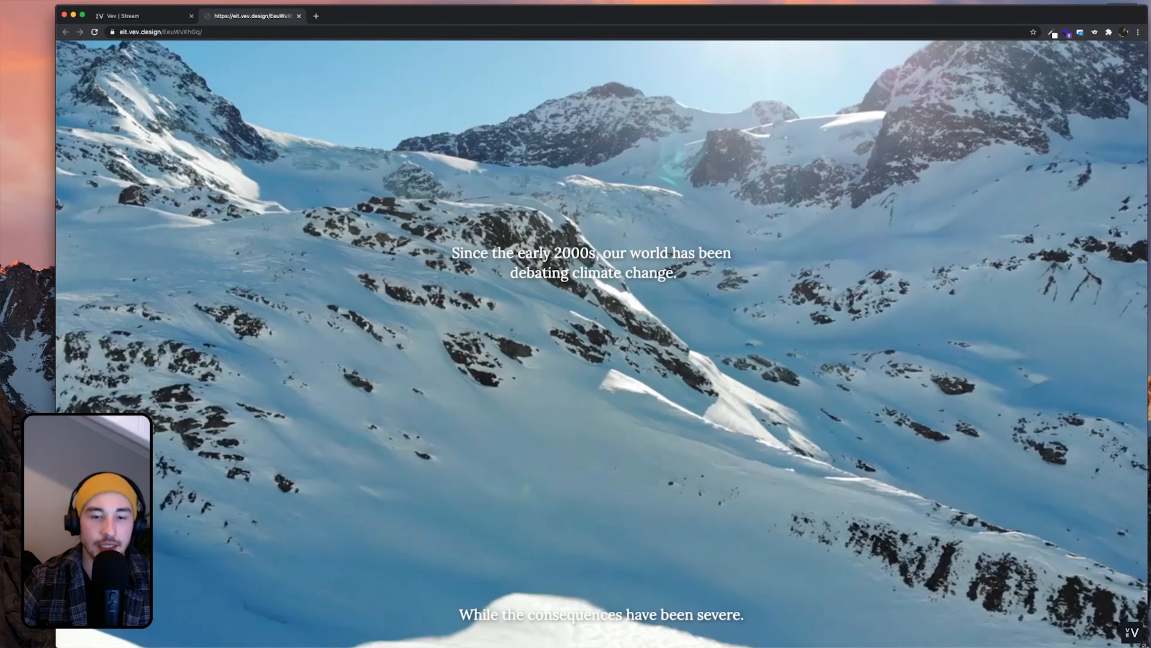
left_click_drag(1146, 646, 892, 538)
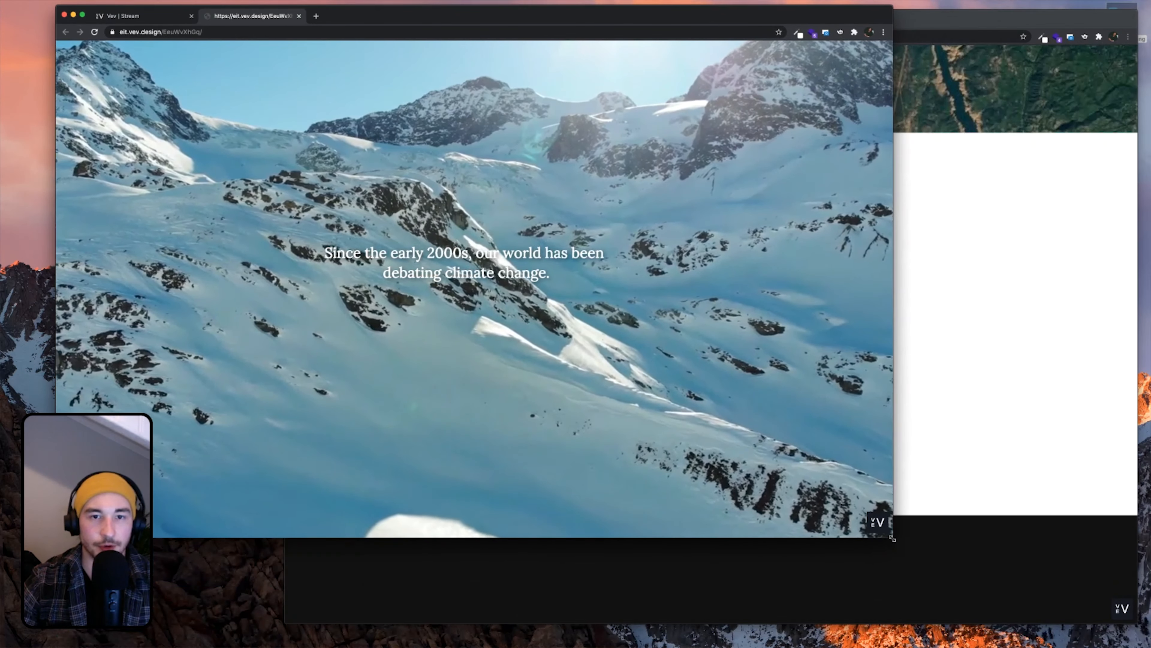
left_click_drag(596, 17, 690, 42)
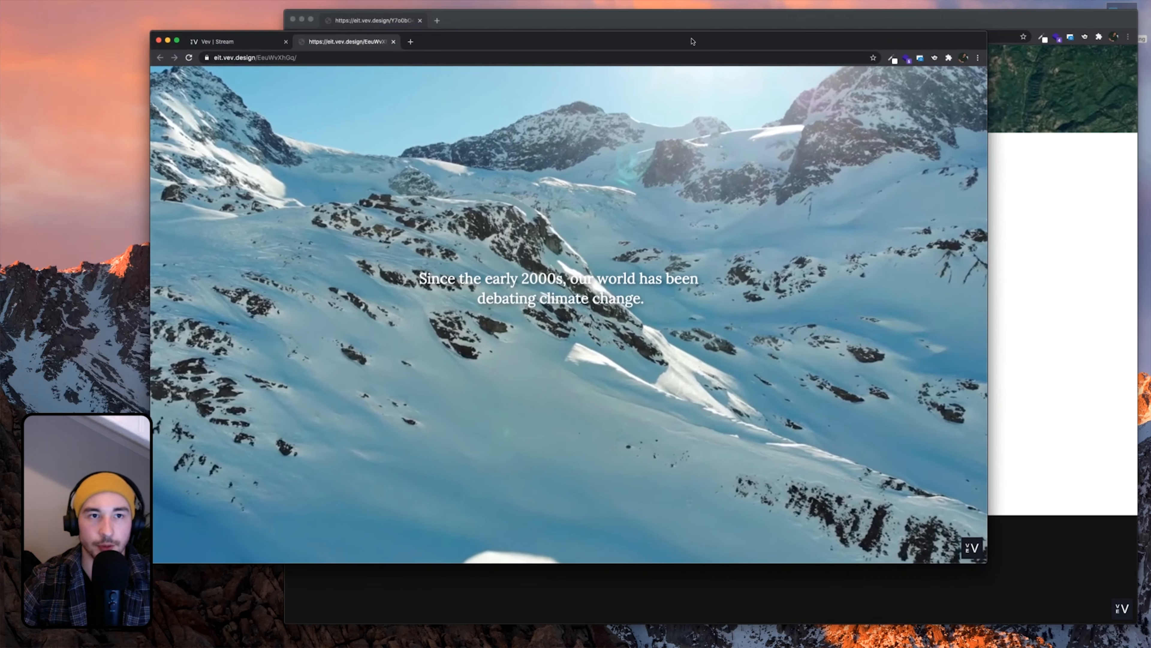
left_click(301, 19)
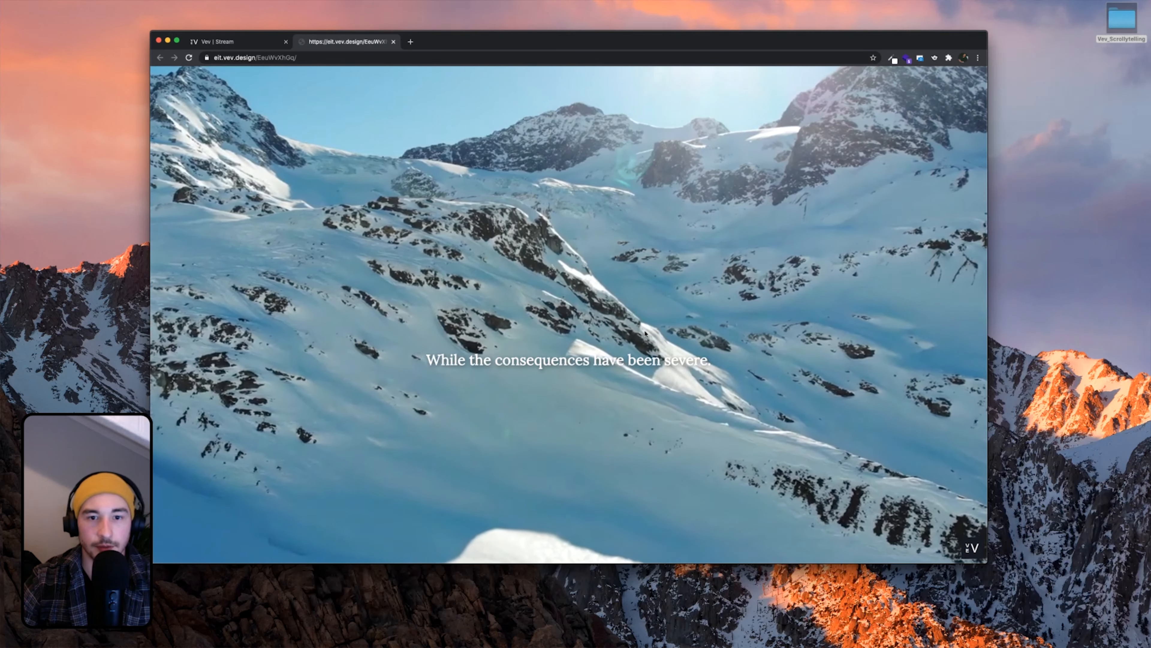
Scroll through the live page past the Grey Glacier and Refuge Island scenes
scroll(645, 333, "down", 10)
scroll(645, 333, "down", 5)
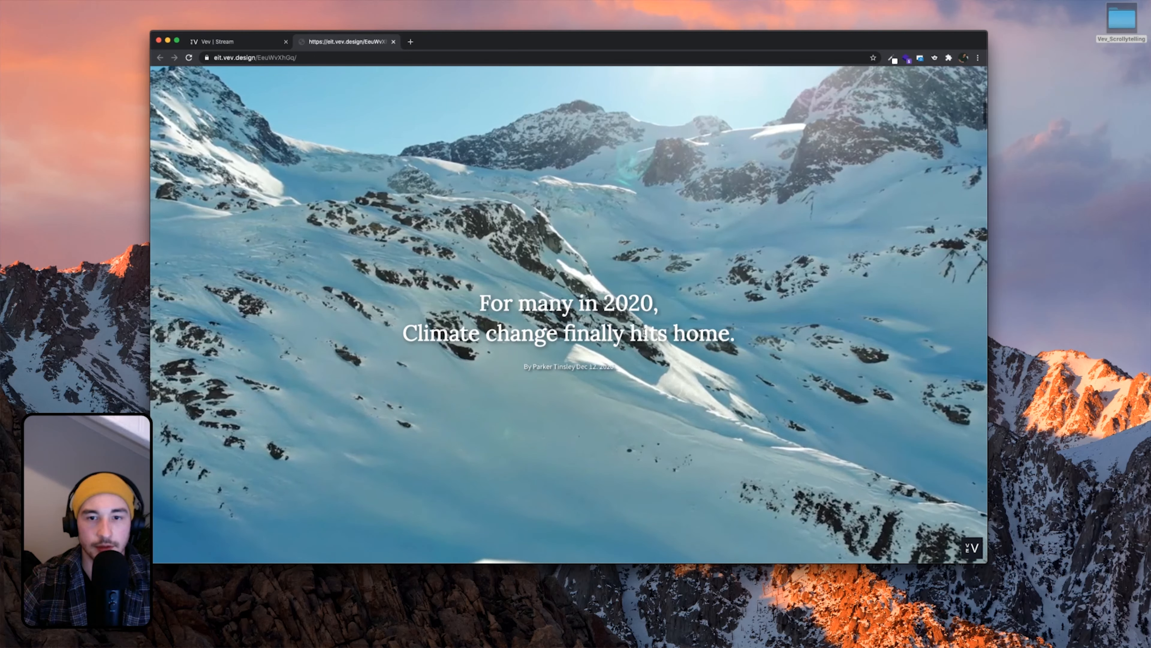
scroll(646, 334, "down", 10)
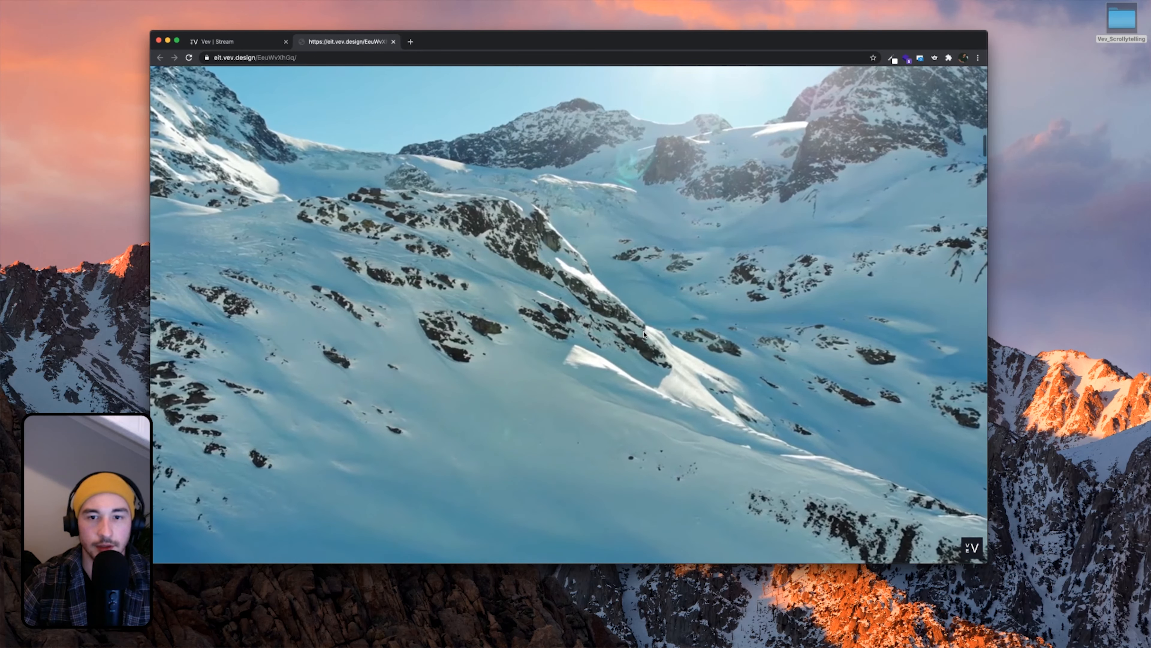
scroll(645, 334, "down", 15)
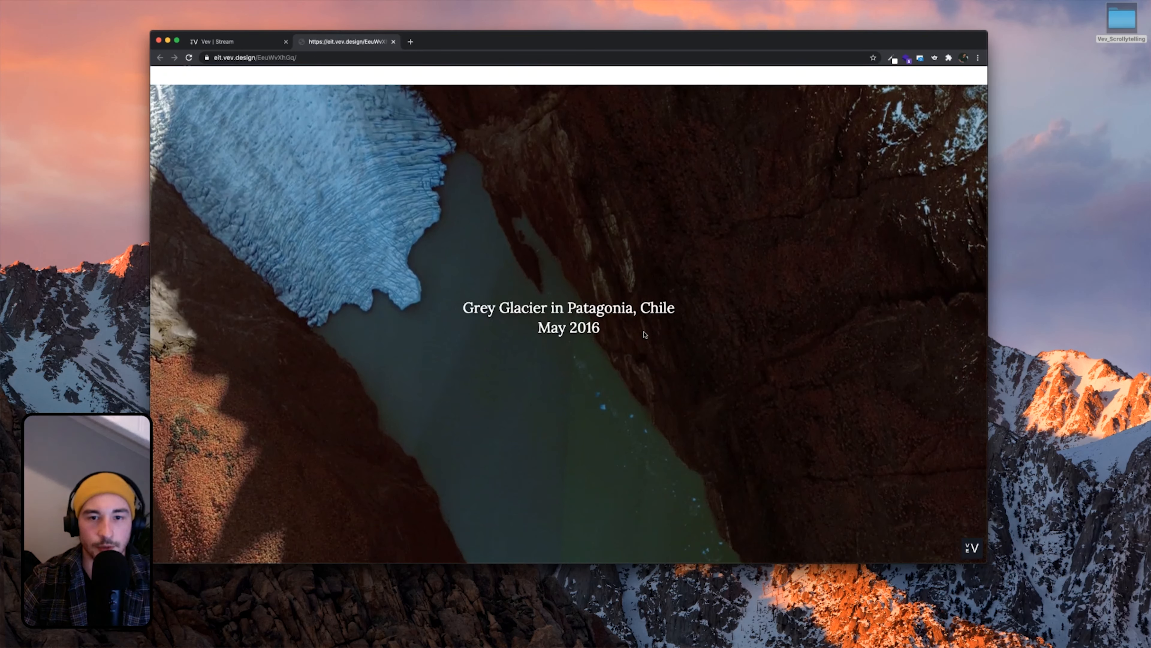
scroll(644, 335, "down", 10)
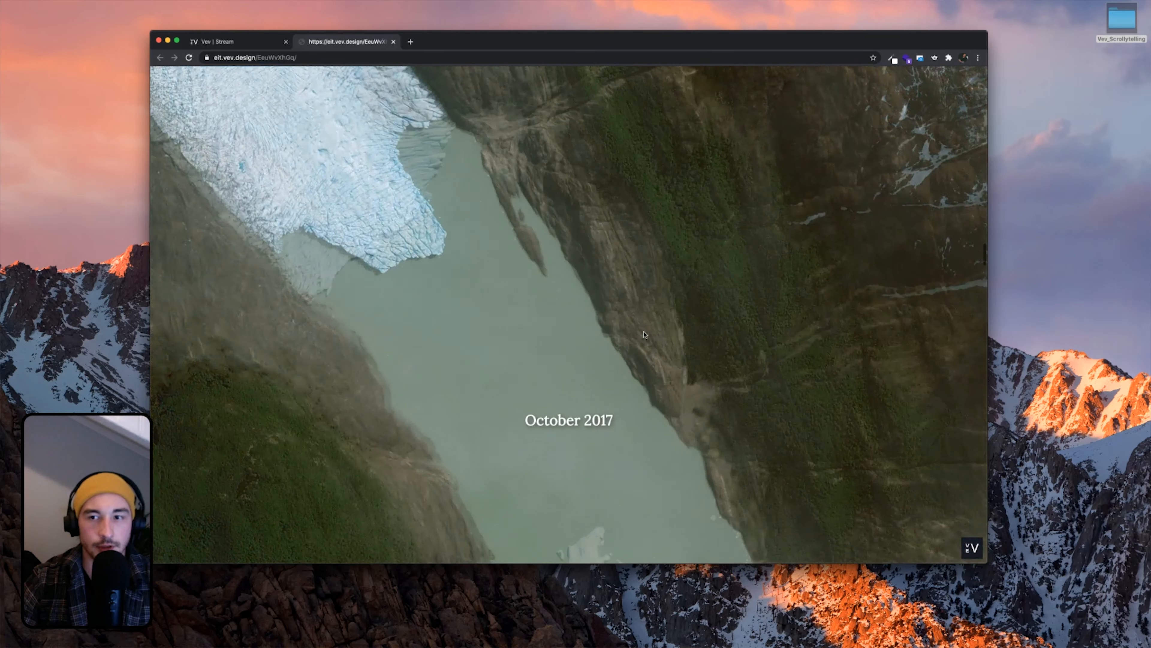
scroll(645, 334, "down", 15)
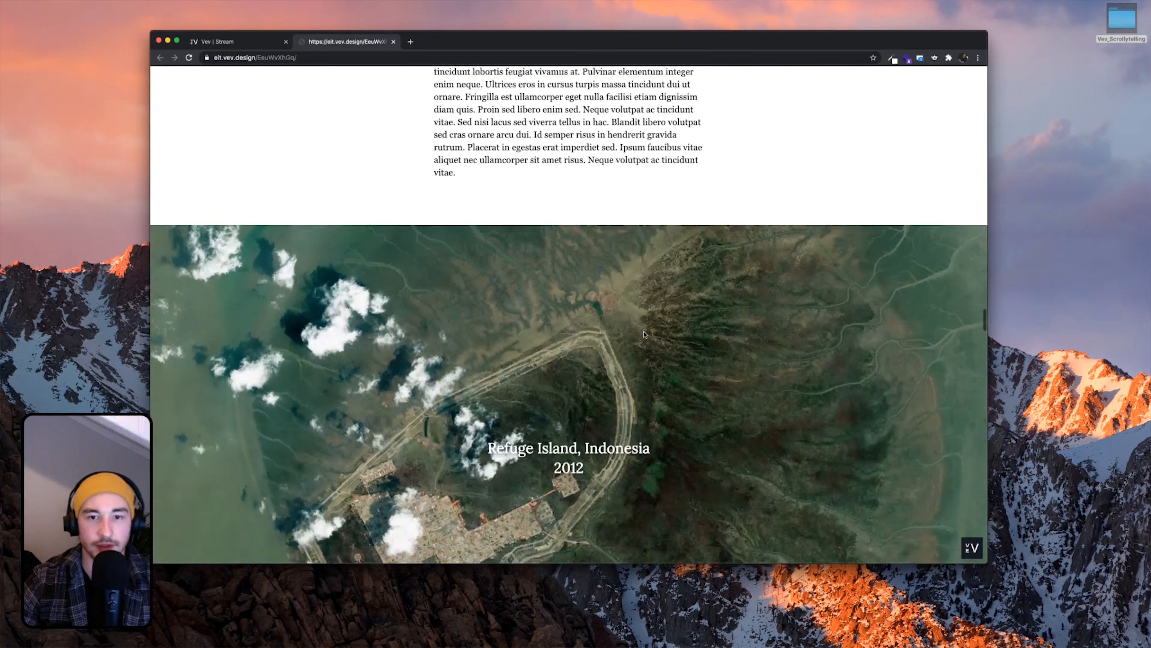
scroll(645, 334, "up", 3)
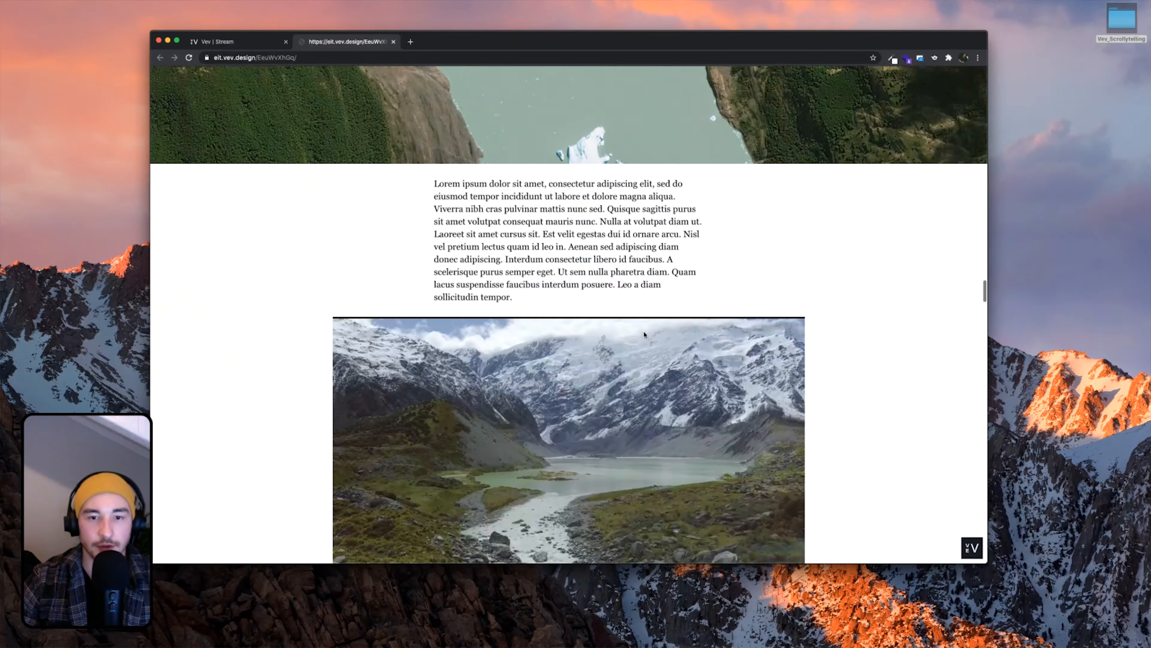
scroll(645, 335, "down", 5)
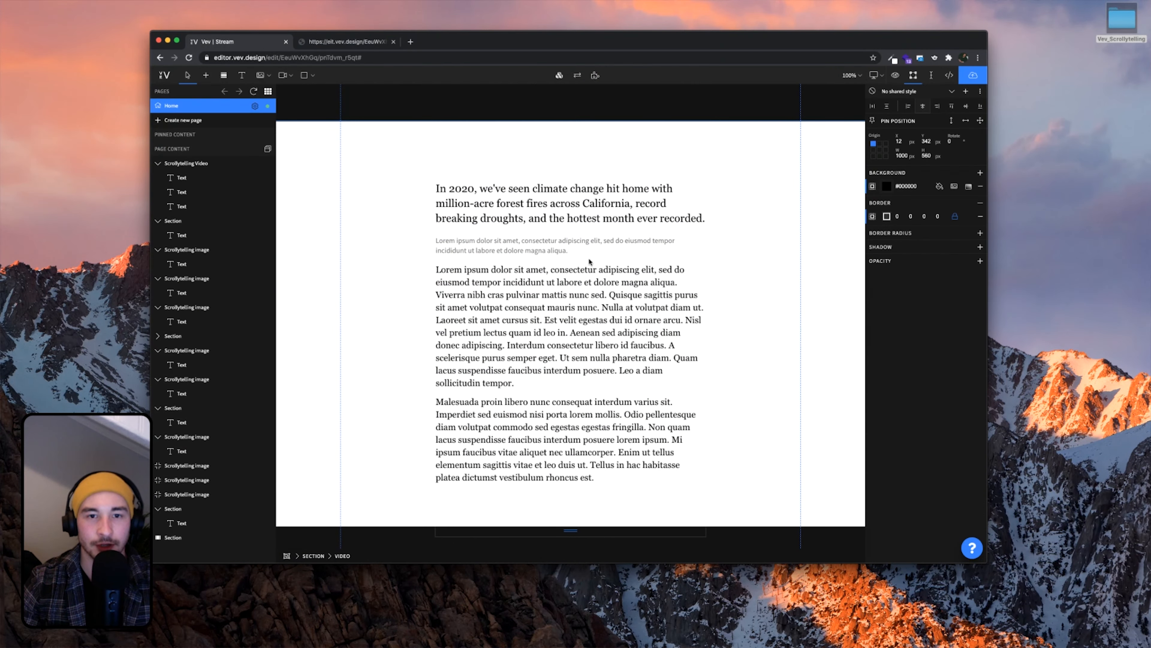
Select the intro text block and compare it against the published page
left_click(577, 258)
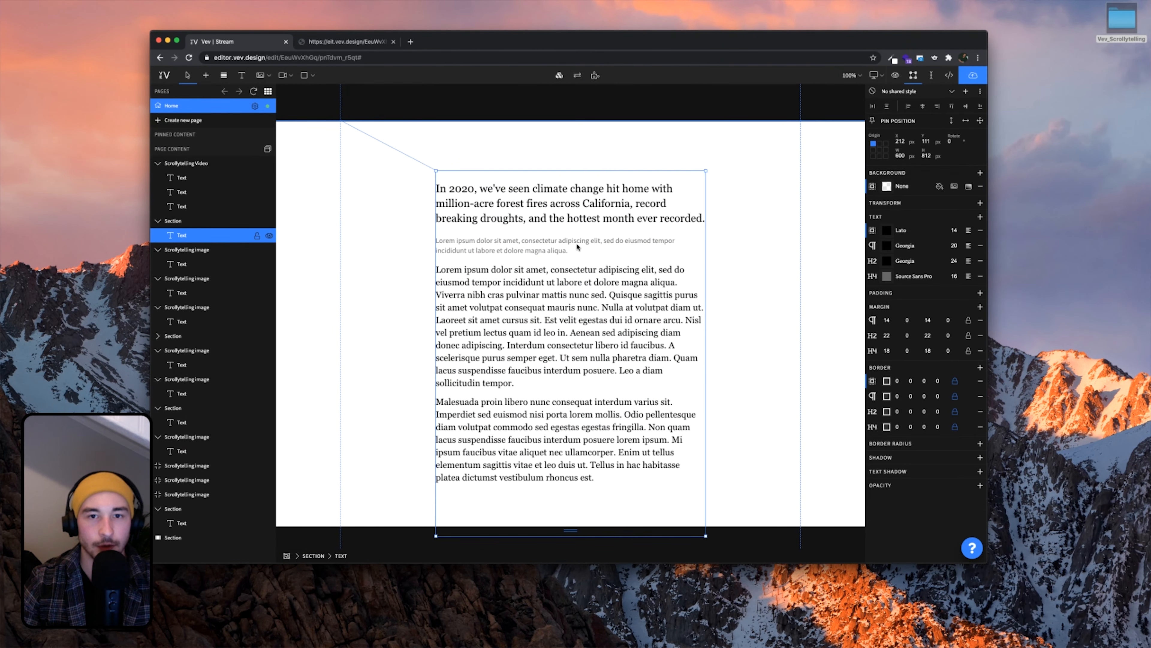
left_click_drag(601, 39, 588, 45)
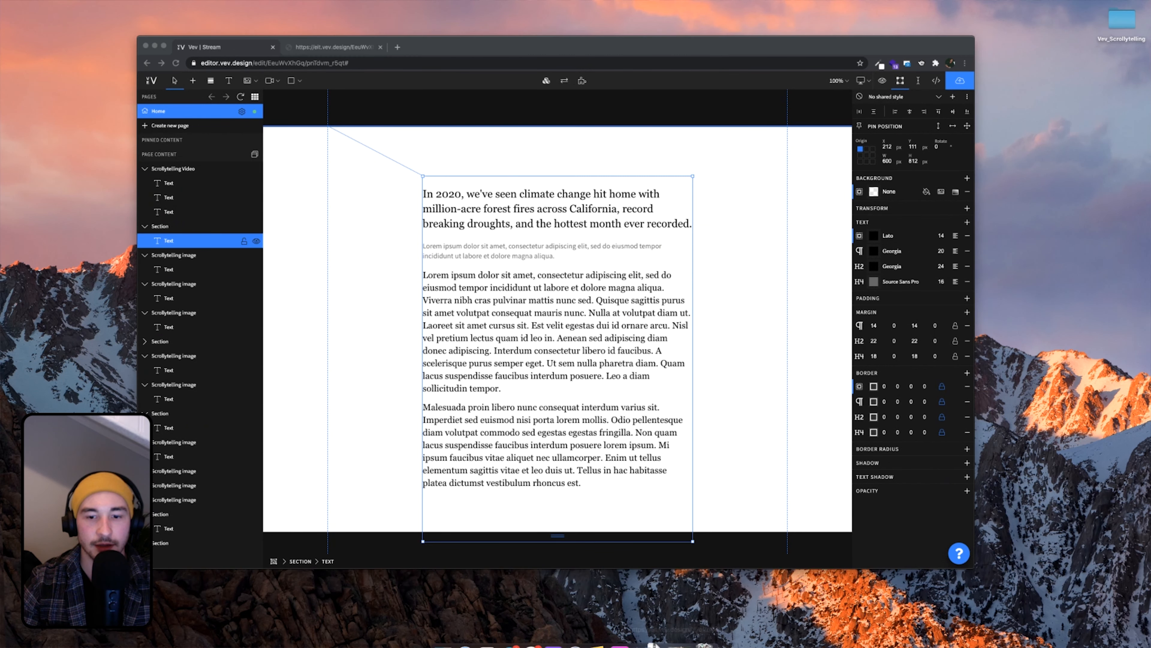
left_click(682, 629)
scroll(692, 393, "up", 8)
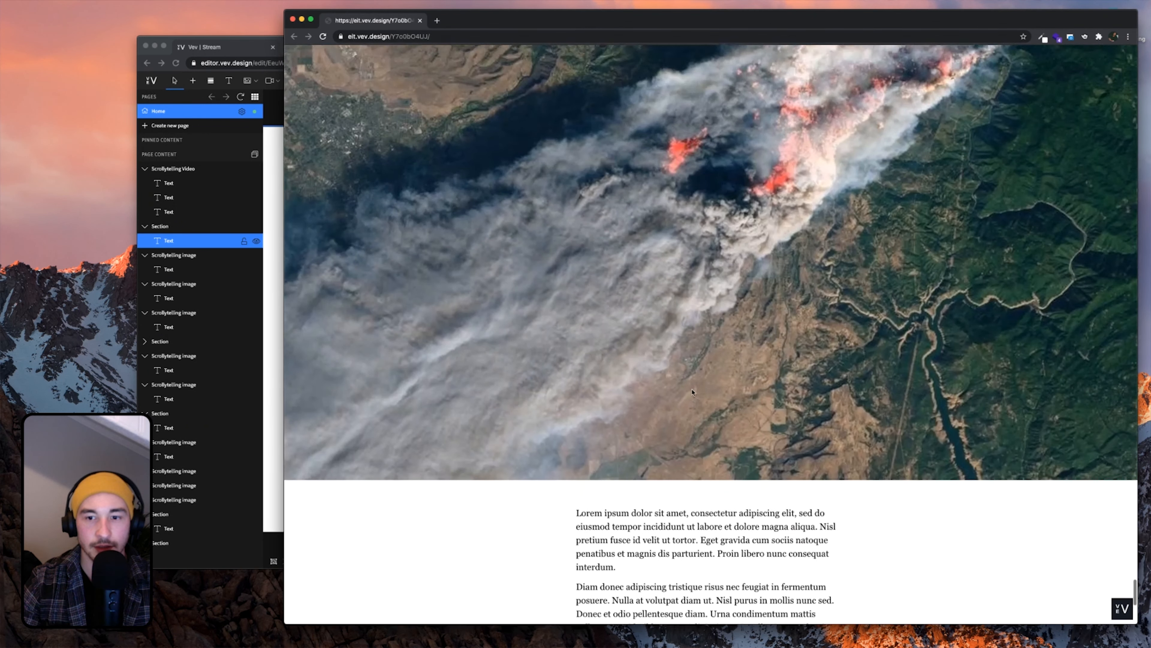
scroll(723, 414, "down", 7)
scroll(743, 486, "up", 20)
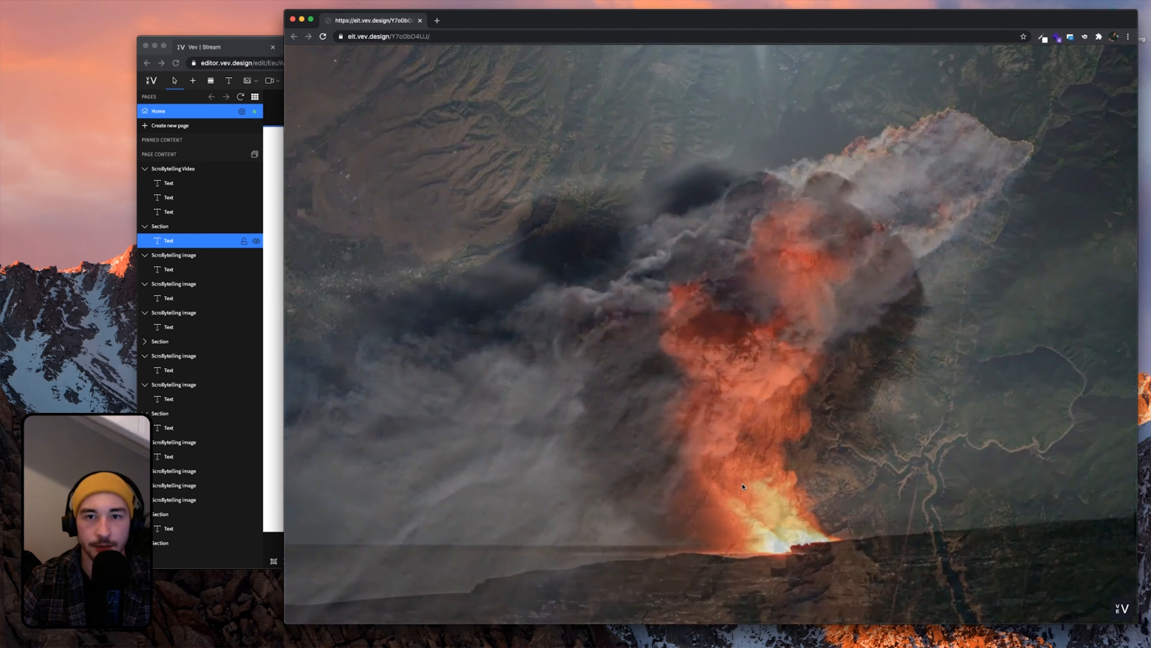
scroll(744, 486, "up", 15)
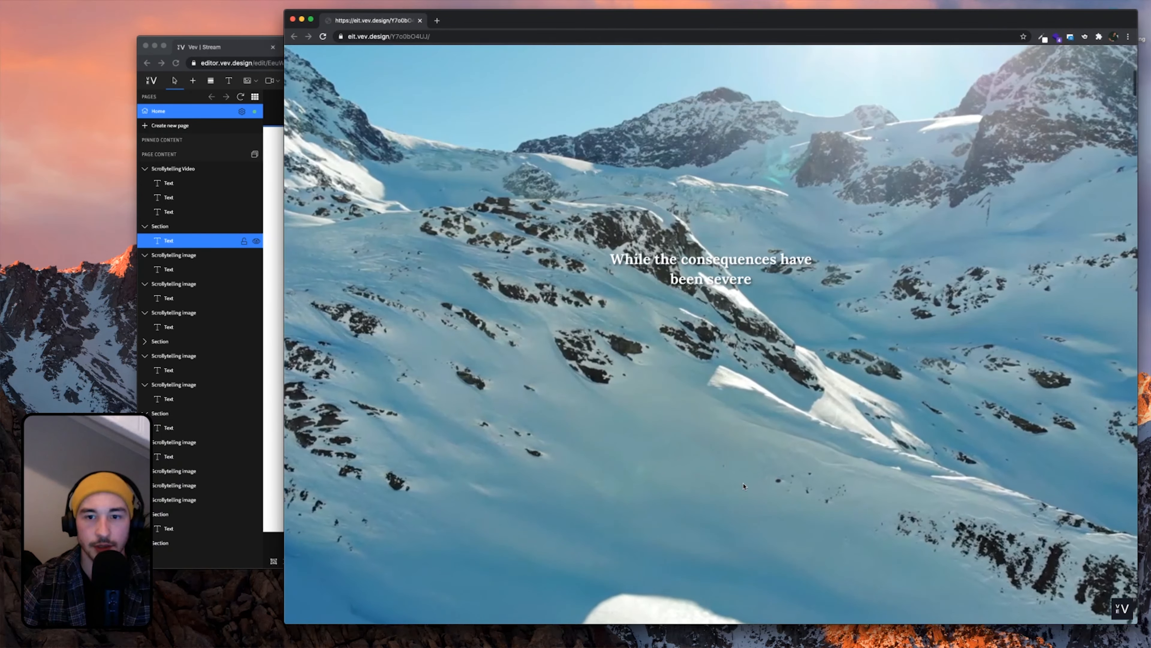
scroll(743, 486, "down", 7)
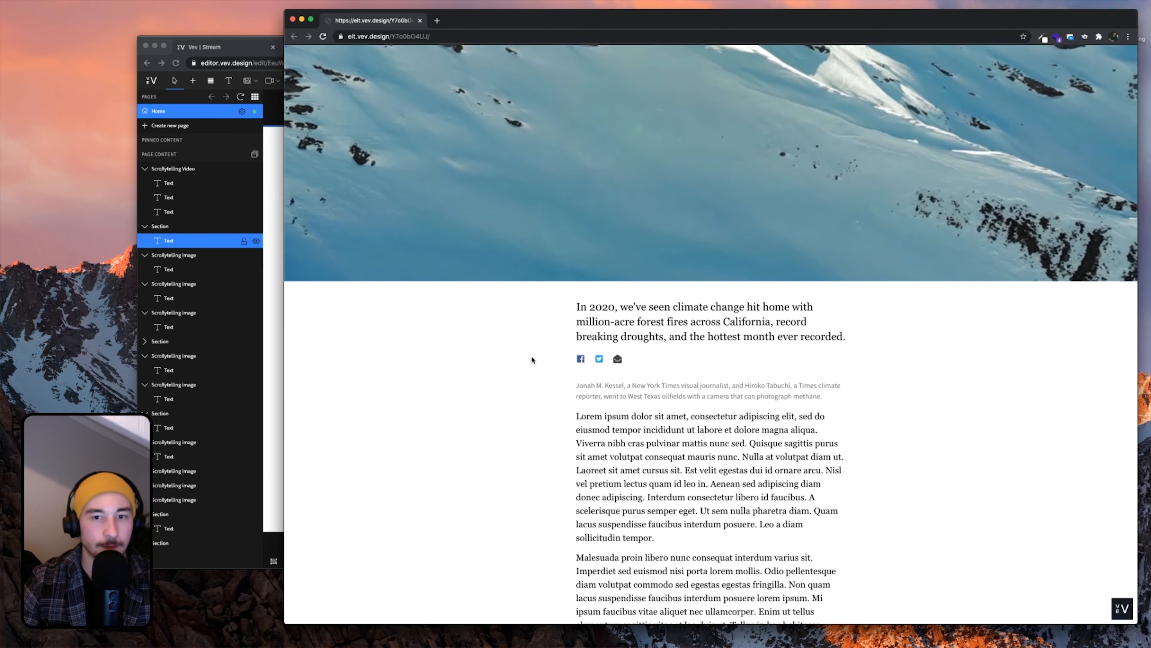
Insert an empty line between the headline and the grey intro paragraph
left_click(254, 313)
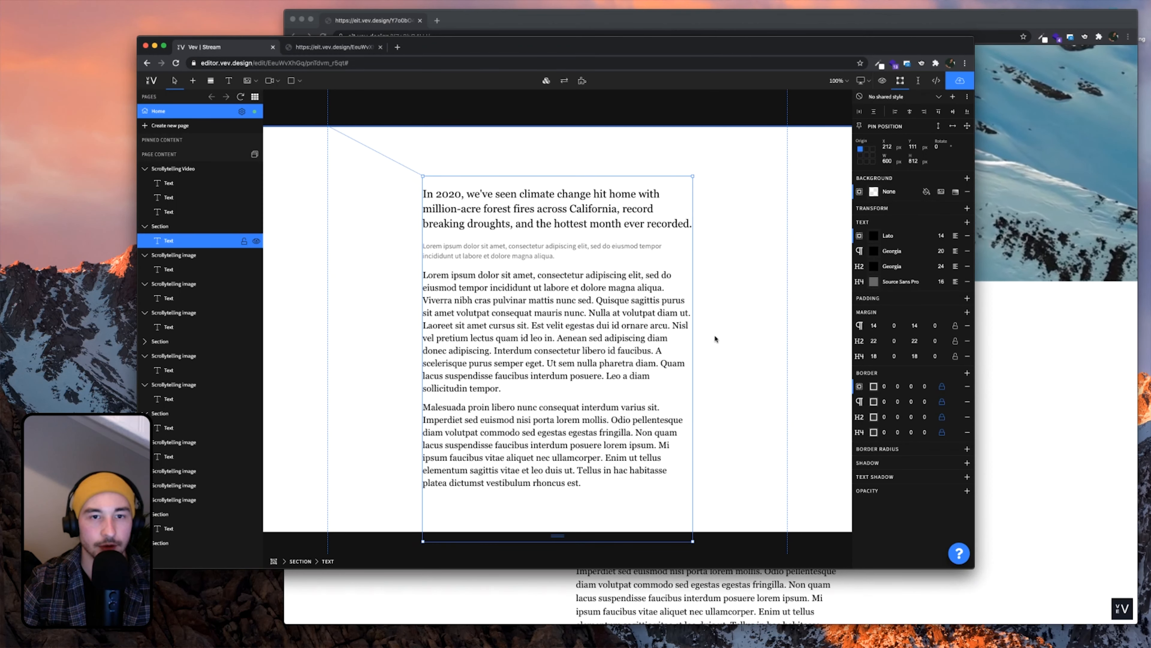
left_click(729, 336)
left_click(1004, 338)
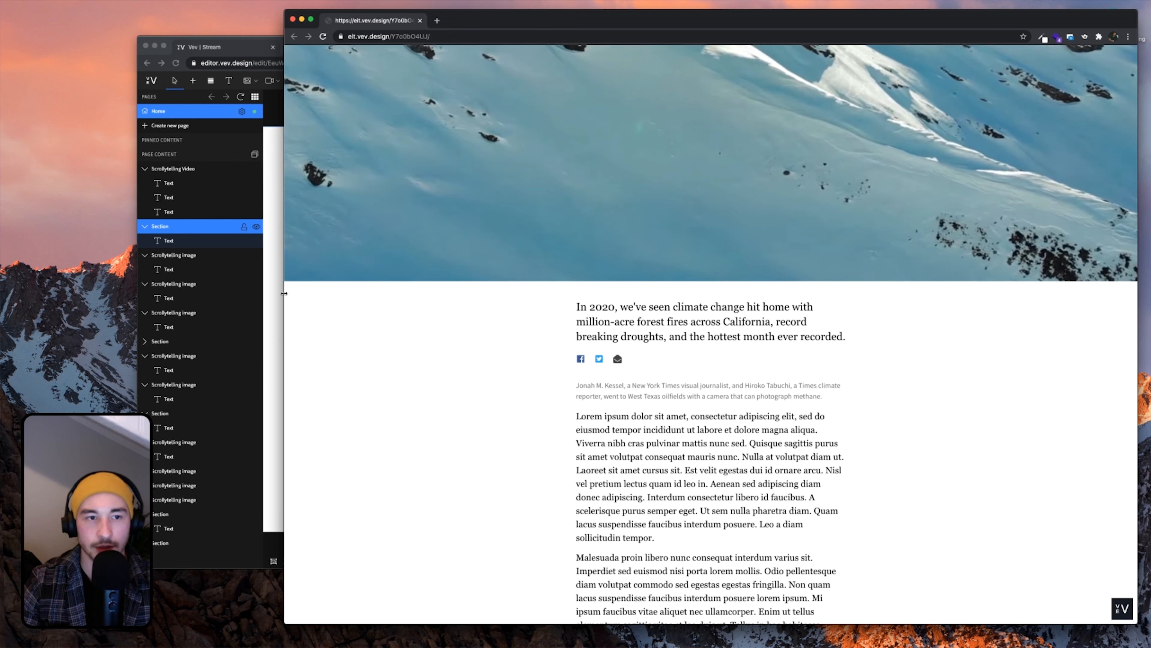
left_click(275, 292)
double_click(437, 248)
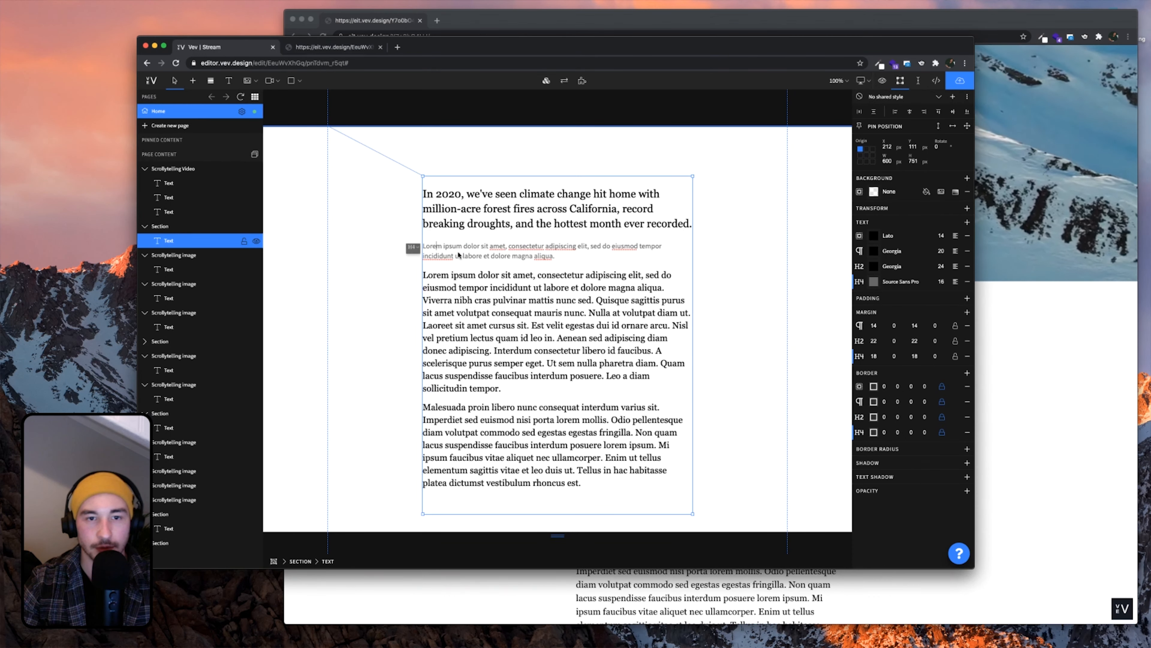
key("Return")
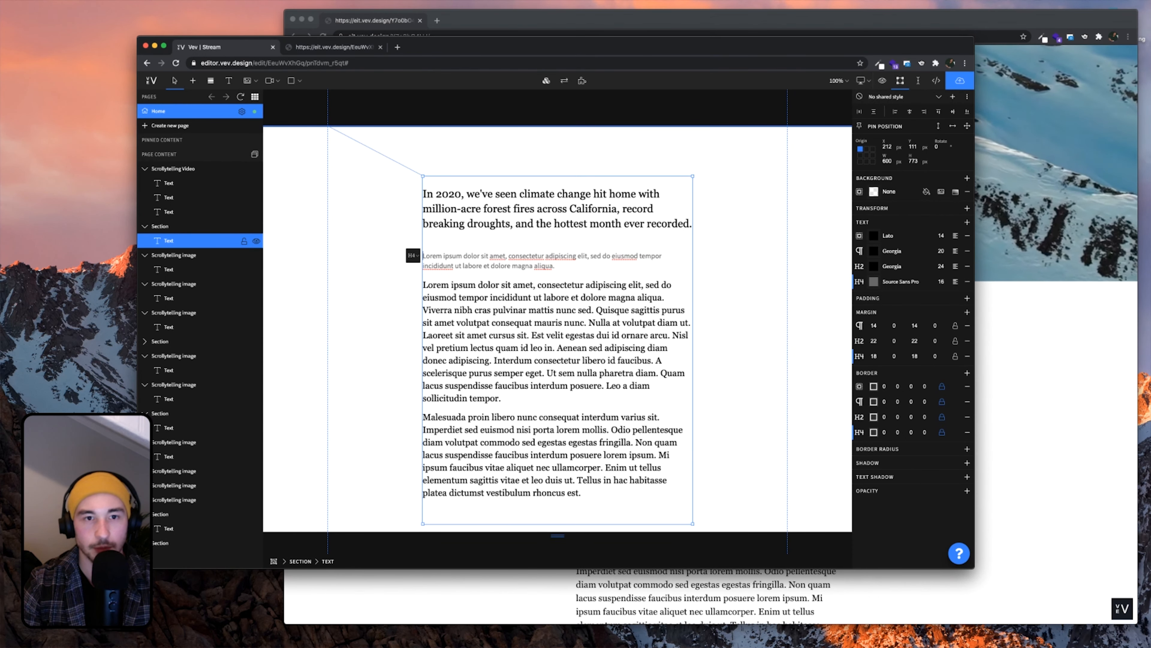
left_click(740, 268)
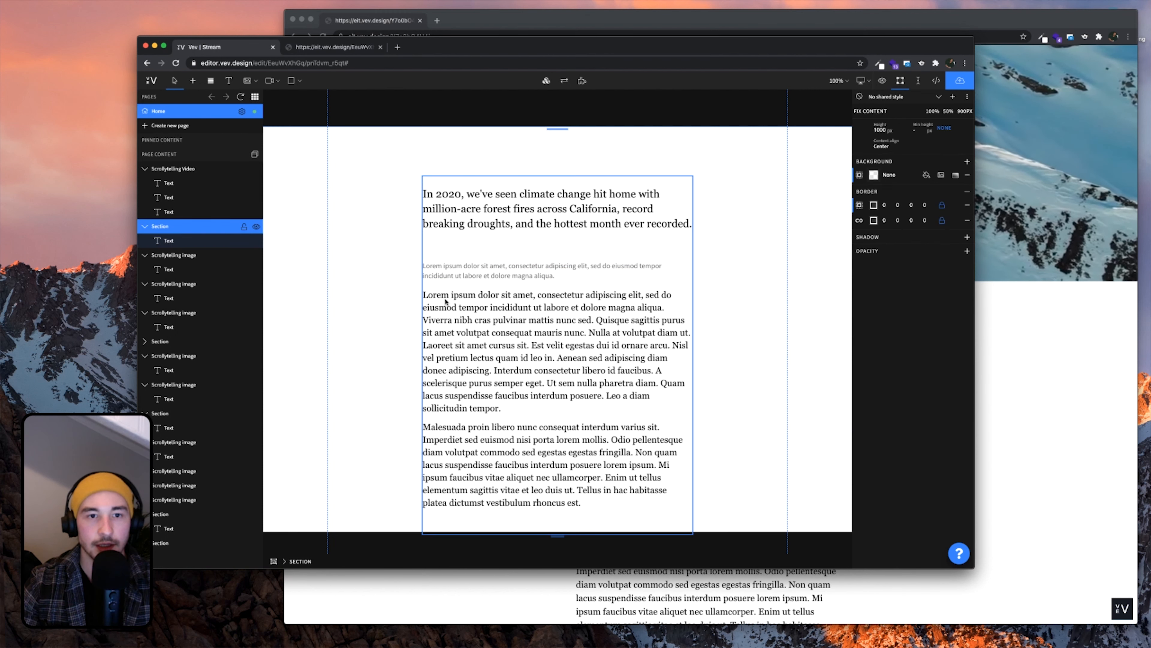
Add a Share Buttons element, found by searching 'social', just under the headline
left_click(193, 81)
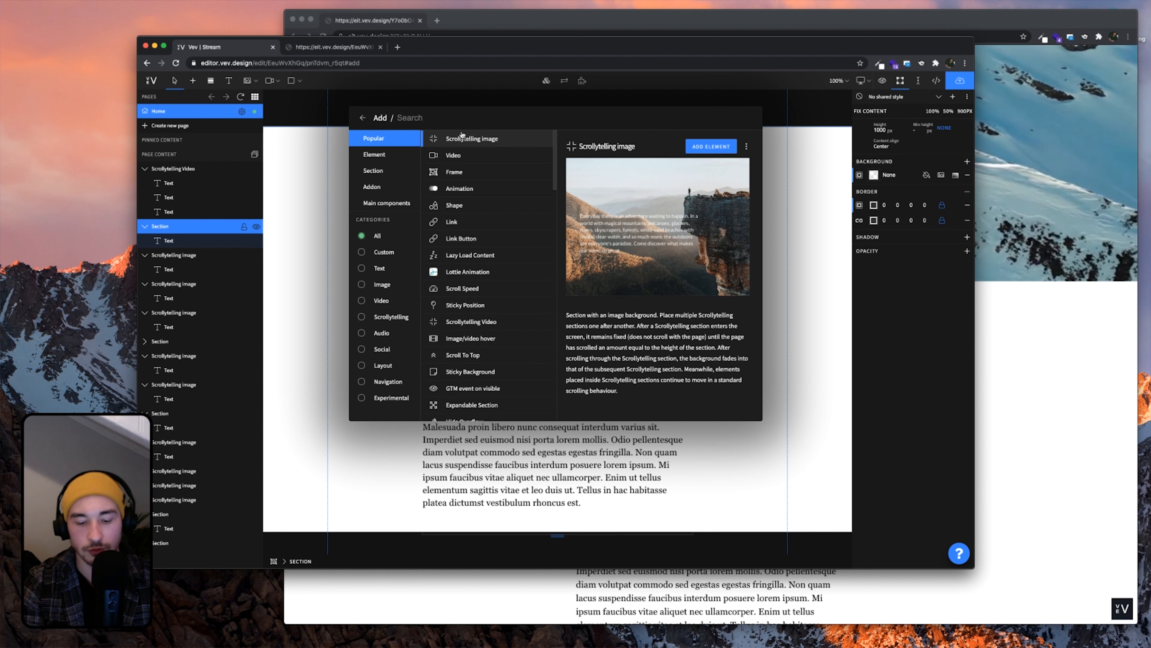
type("social")
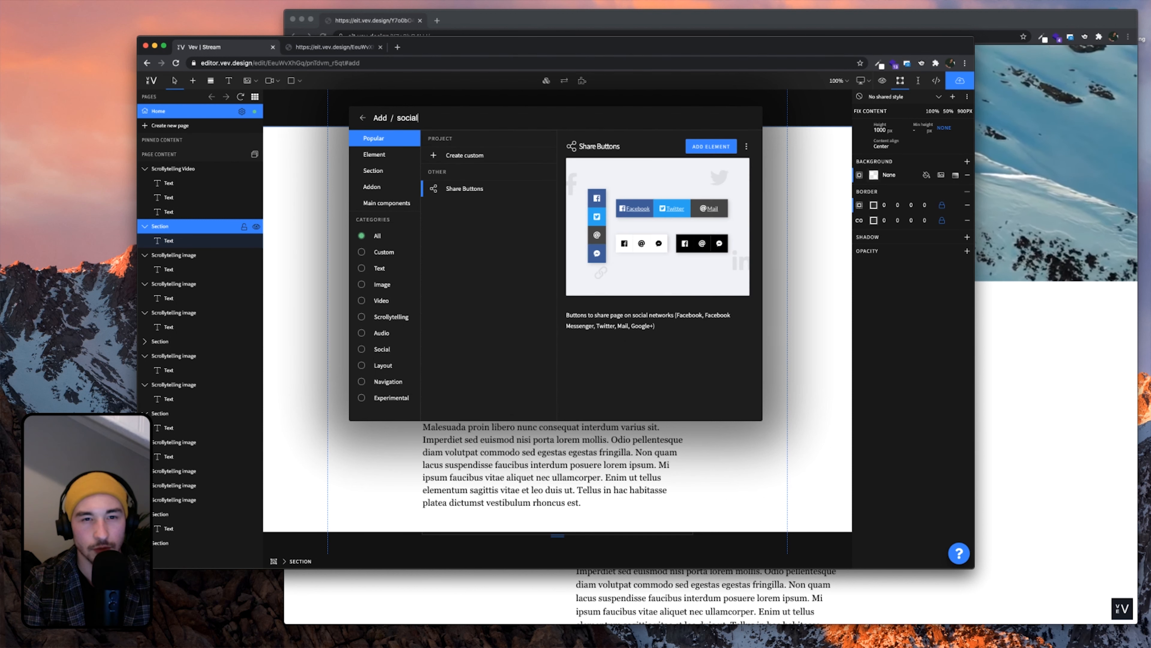
left_click(467, 188)
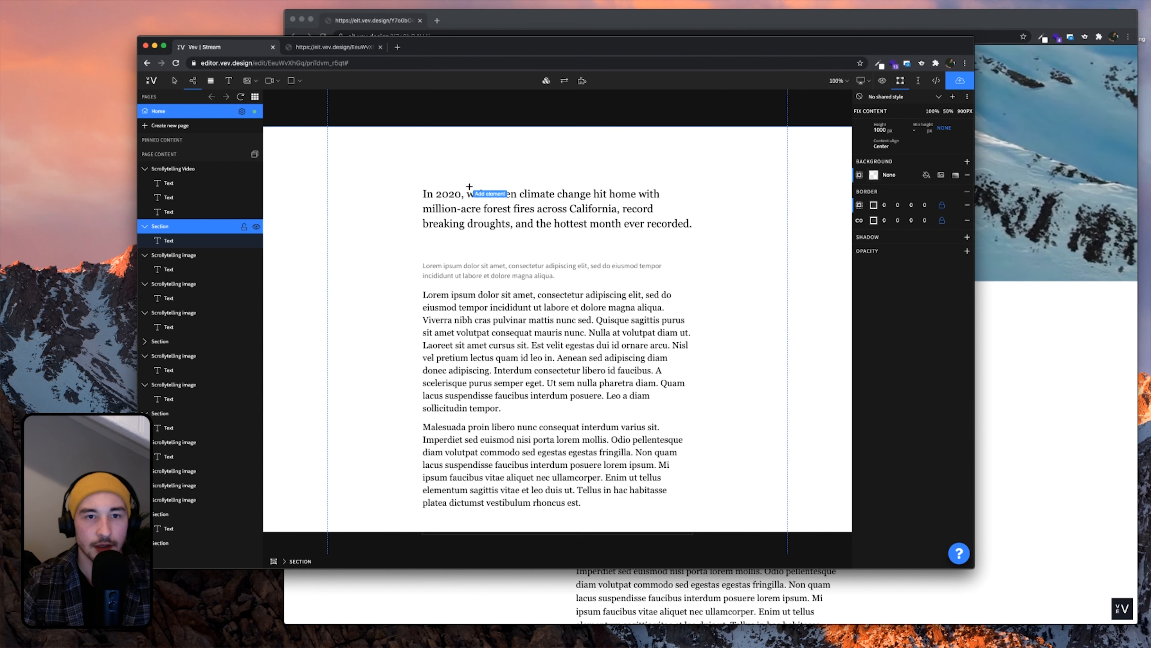
left_click(426, 236)
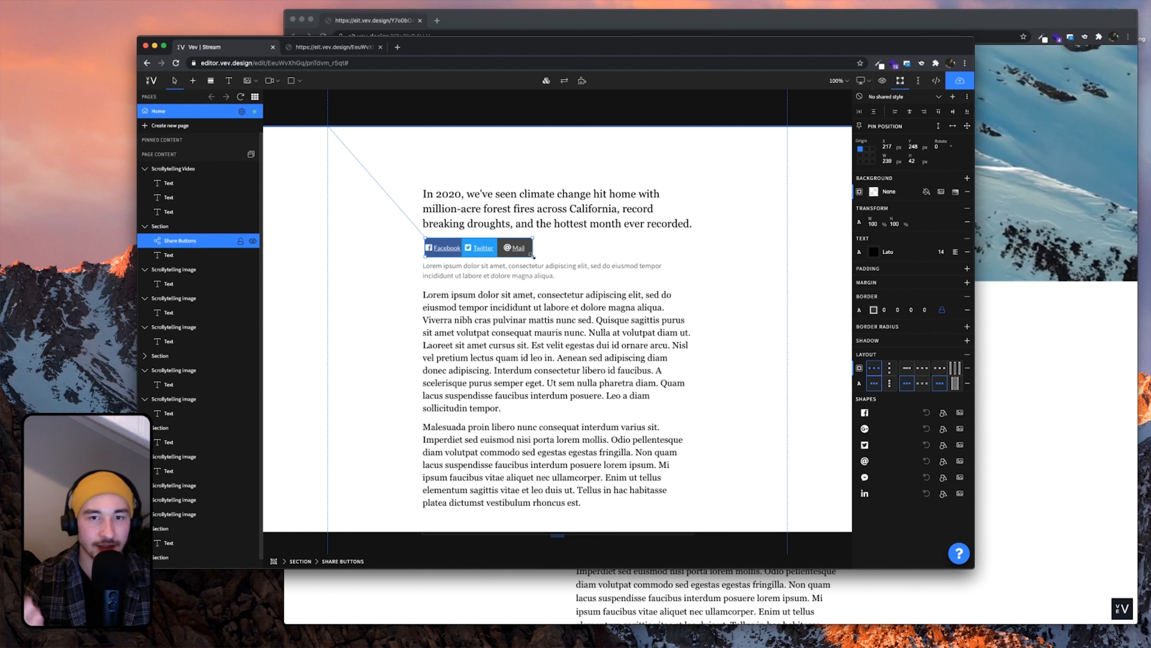
Set the share buttons' appearance to 'Colors on user defined' with labels hidden
double_click(492, 247)
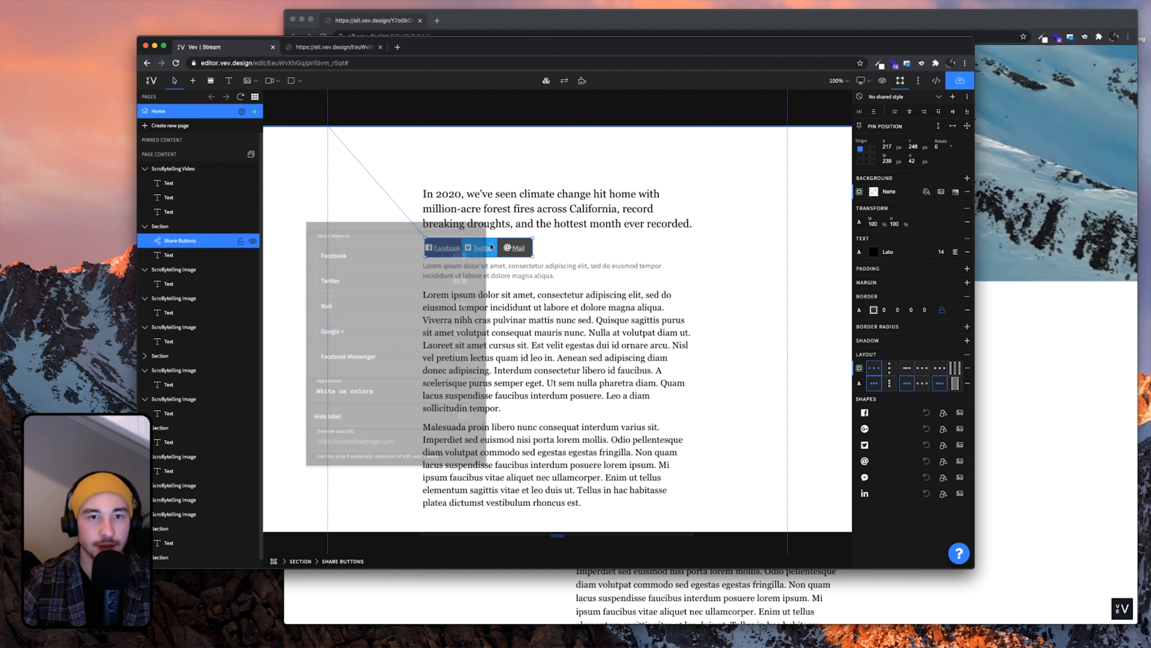
left_click_drag(444, 226, 725, 201)
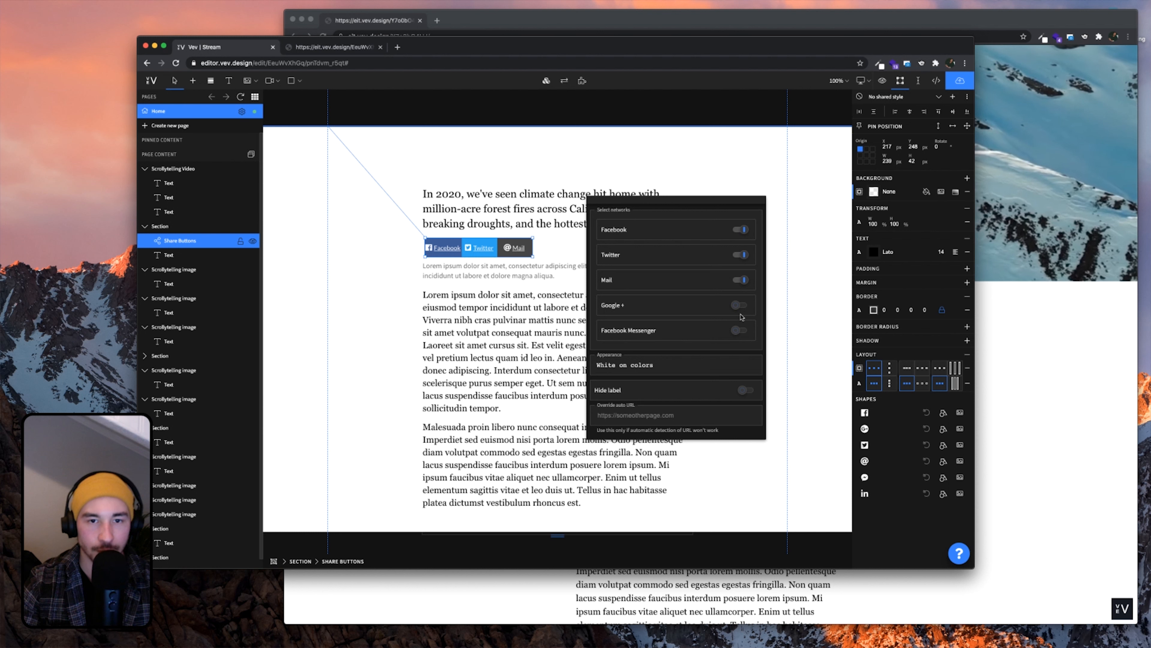
left_click(679, 365)
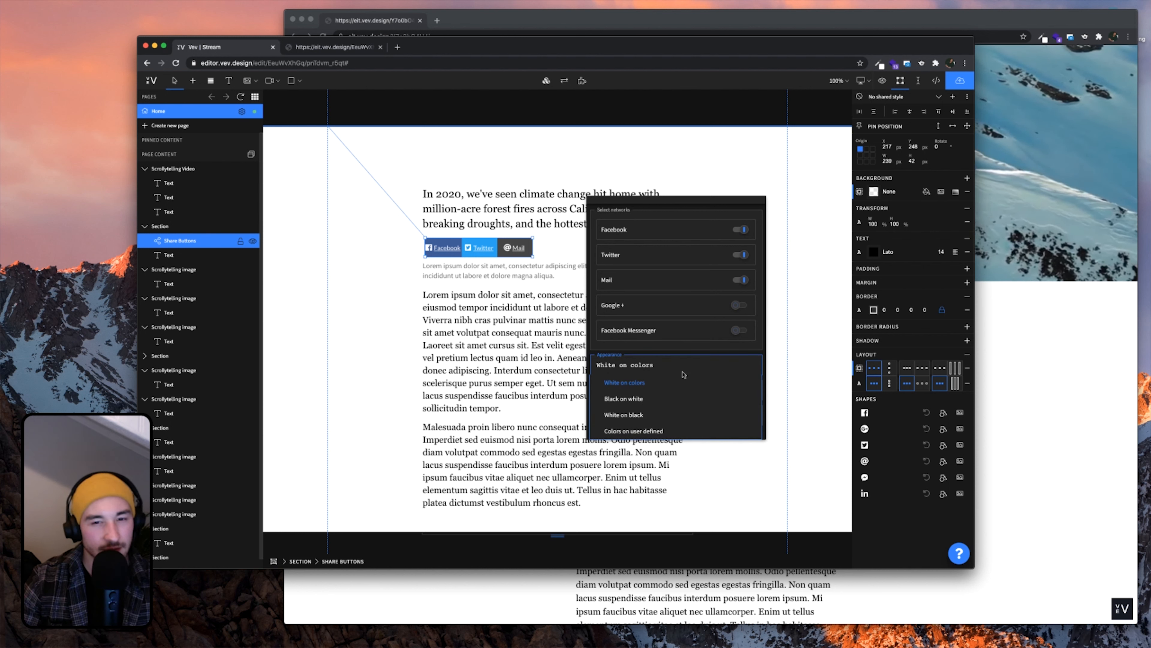
left_click(653, 432)
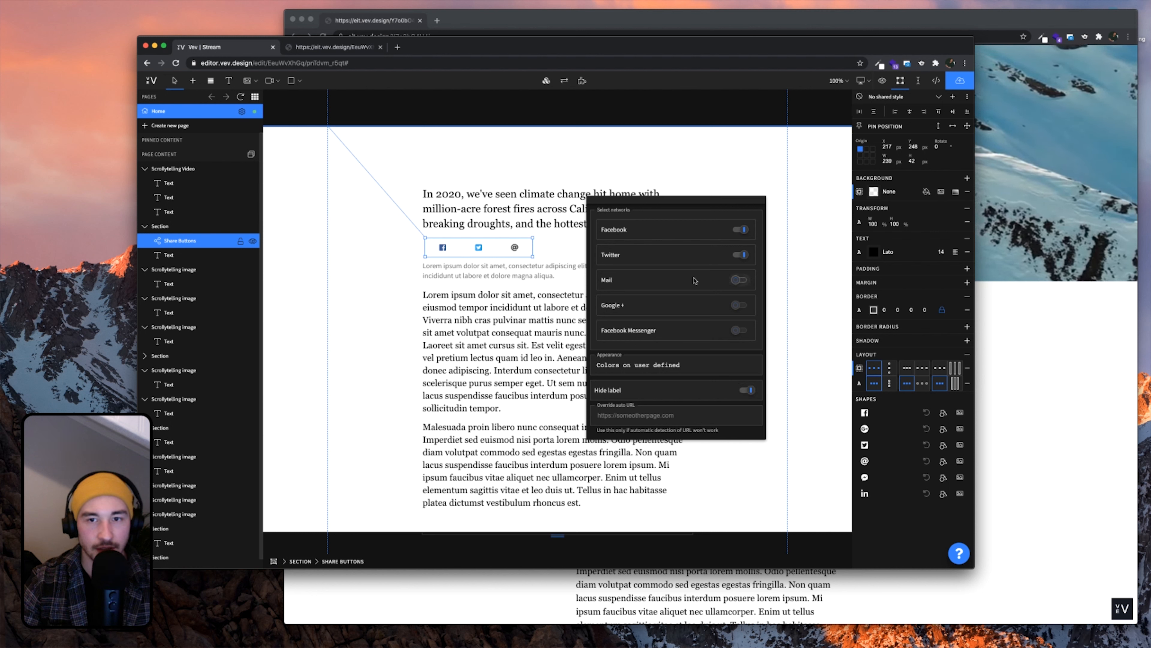
left_click(775, 284)
left_click(513, 252)
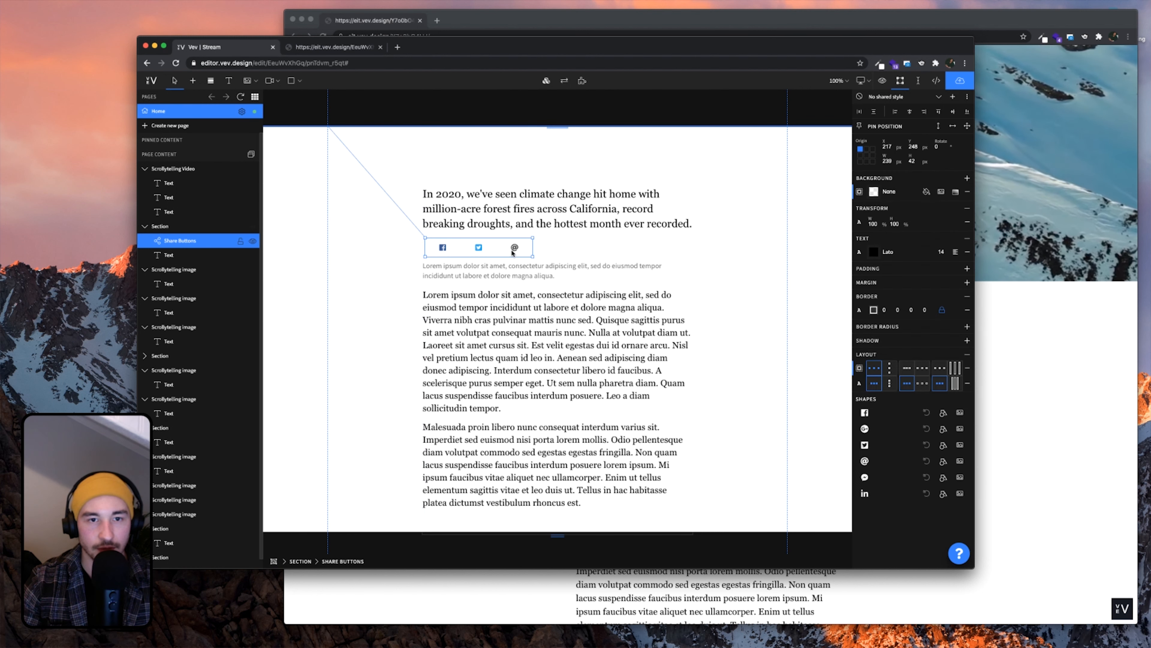
Make the share buttons 111 px wide at font size 16, aligned under the headline's left edge
left_click_drag(527, 252, 474, 252)
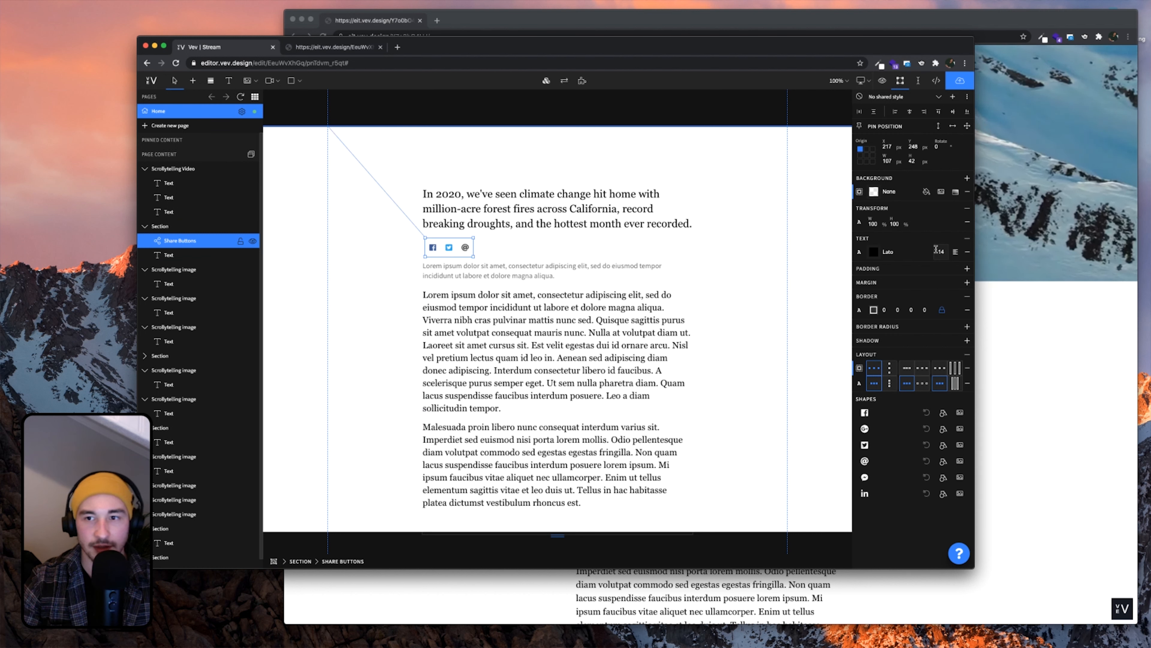
type("16")
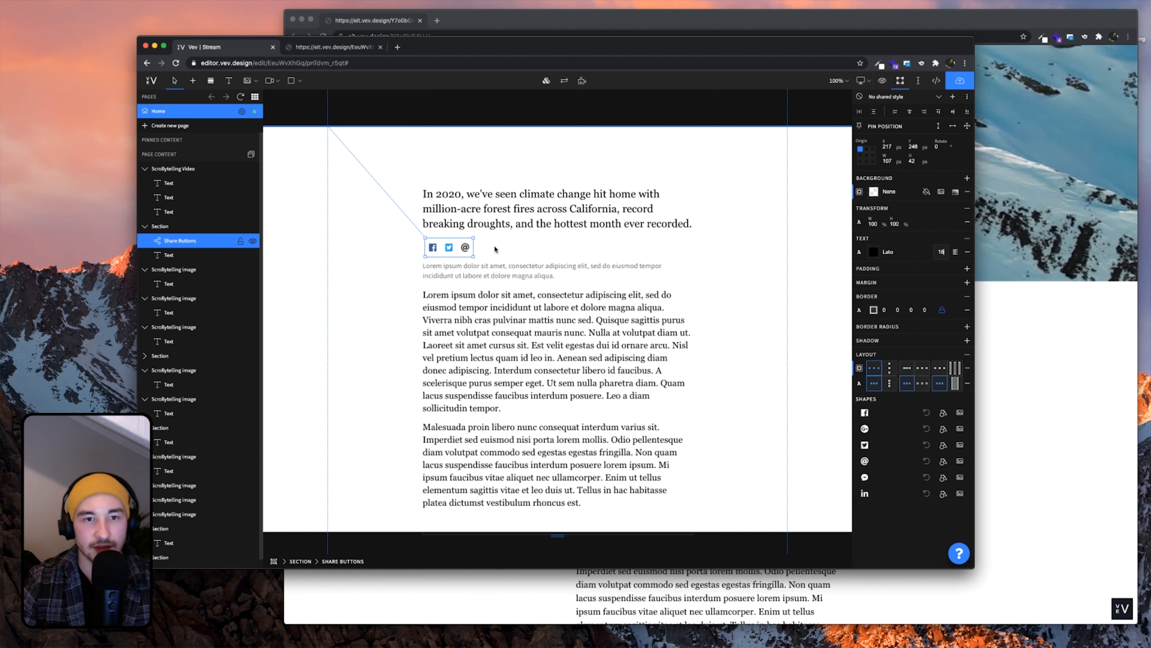
left_click_drag(474, 249, 475, 249)
left_click(480, 248)
left_click(465, 249)
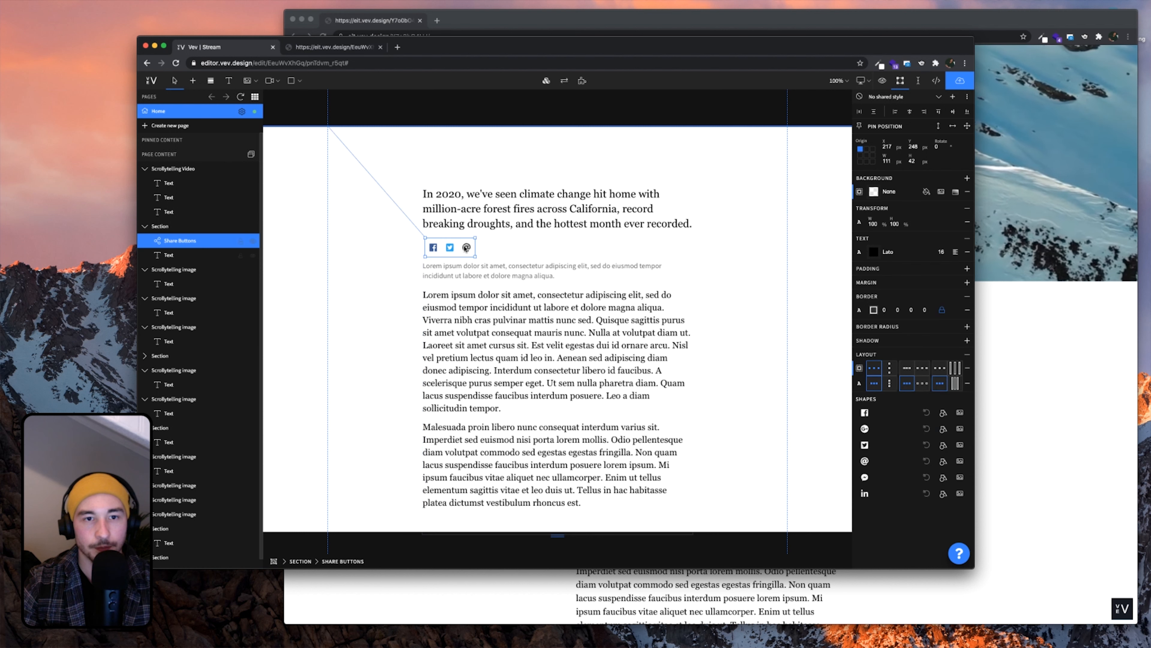
left_click_drag(465, 248, 459, 249)
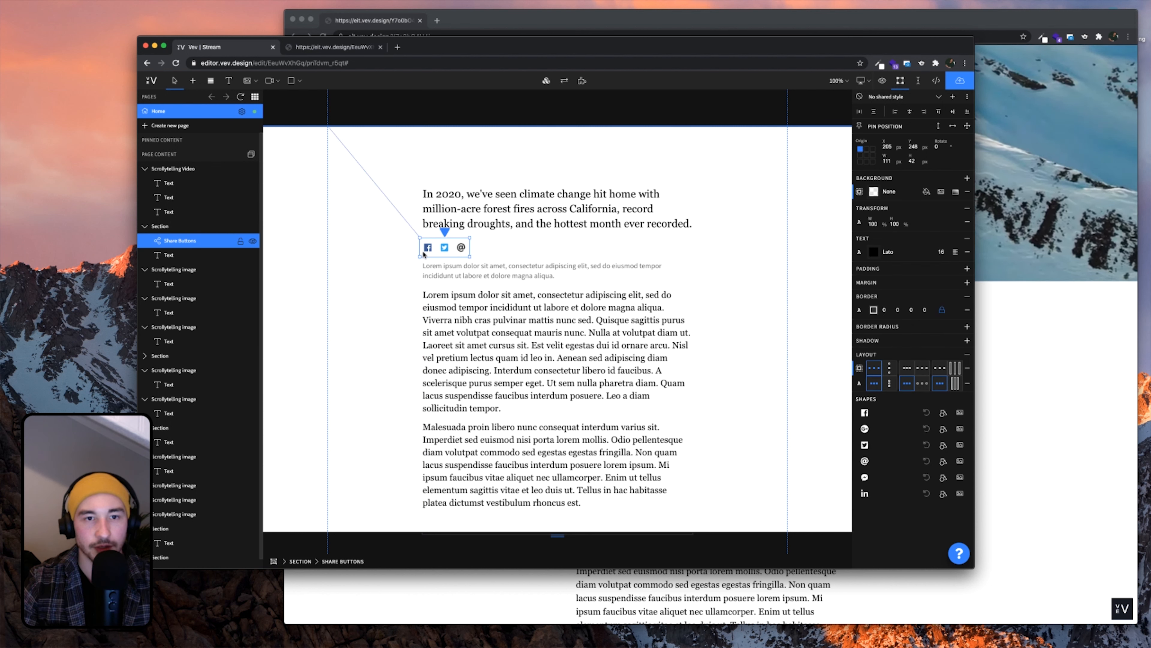
left_click(498, 249)
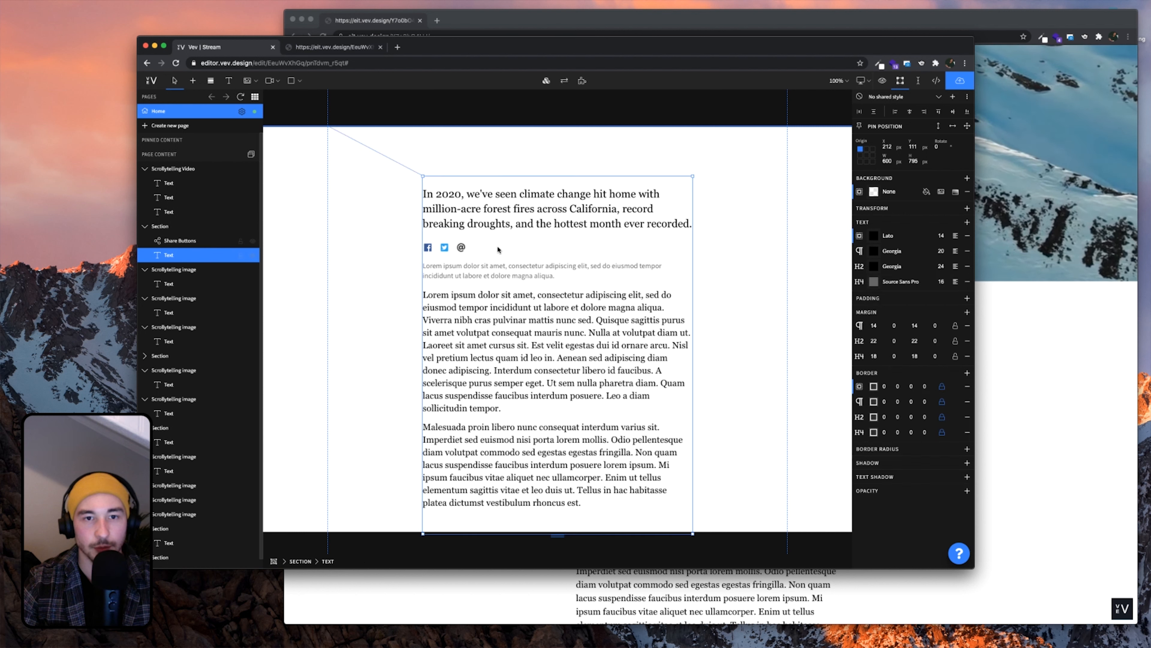
left_click(451, 247)
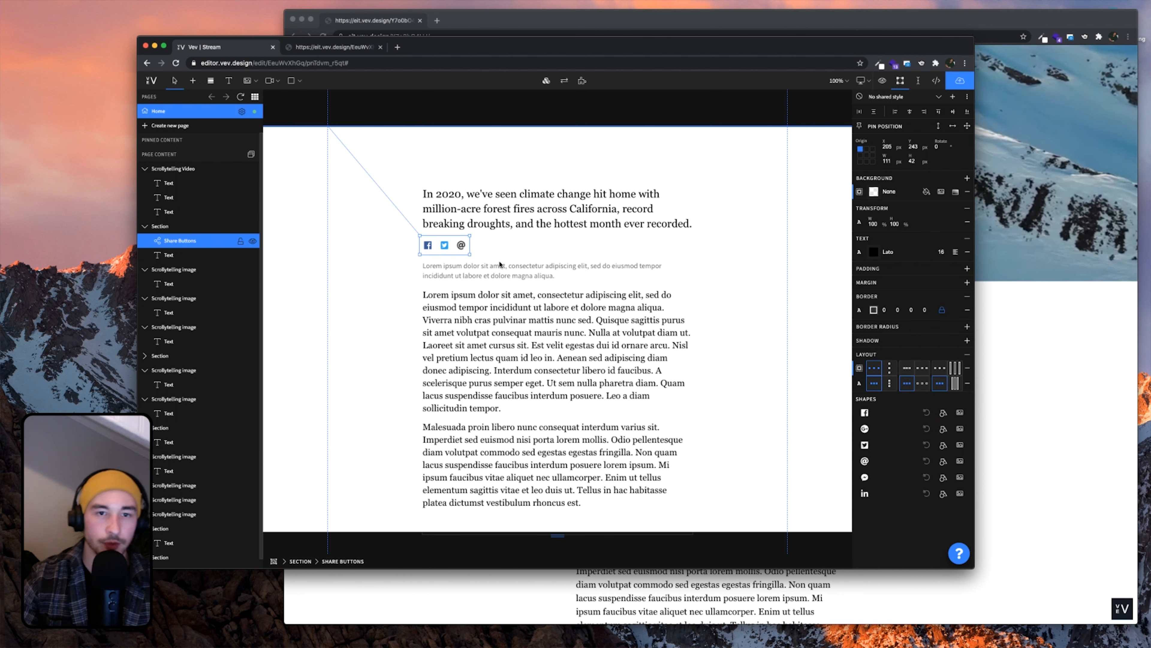
double_click(454, 251)
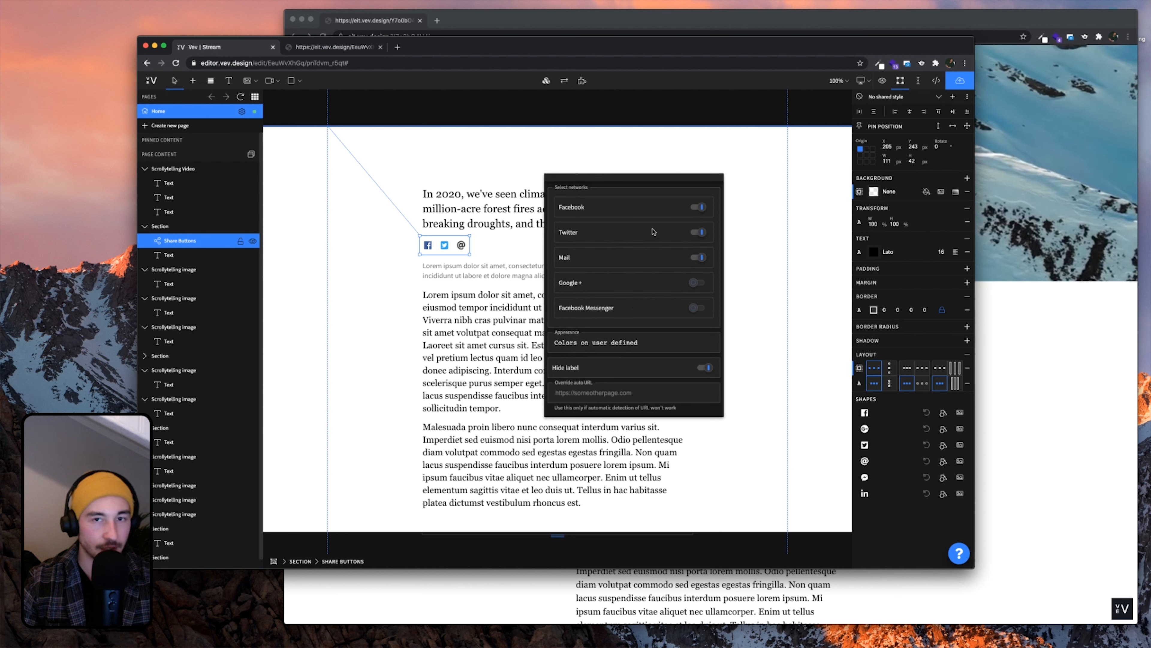
left_click(750, 218)
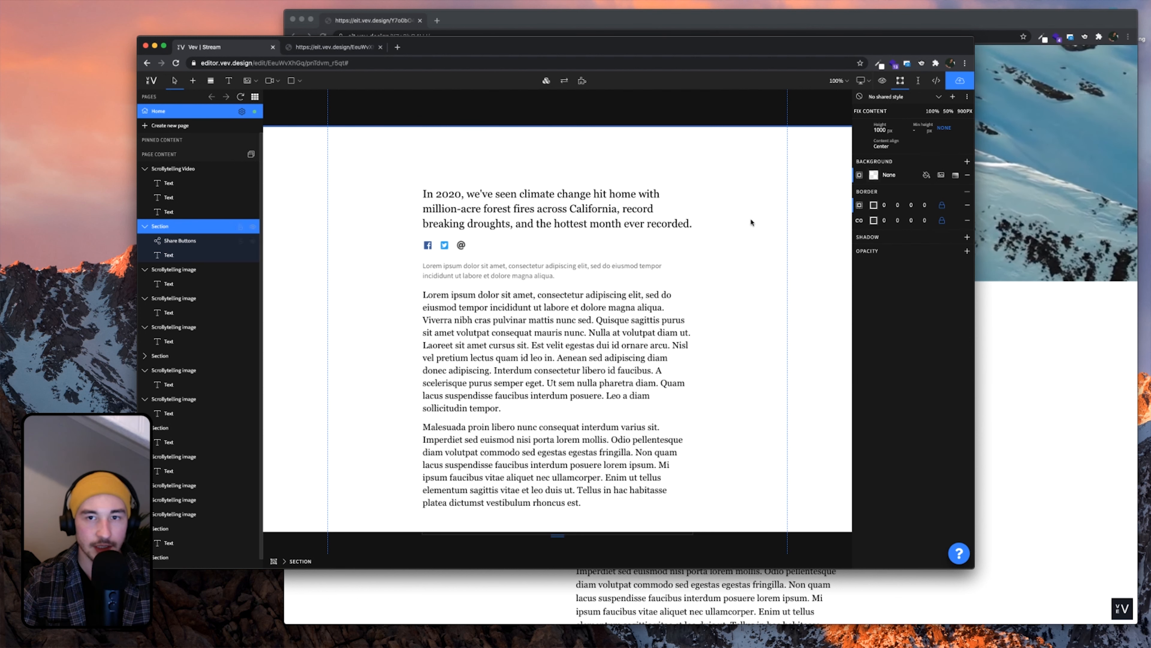
left_click(458, 250)
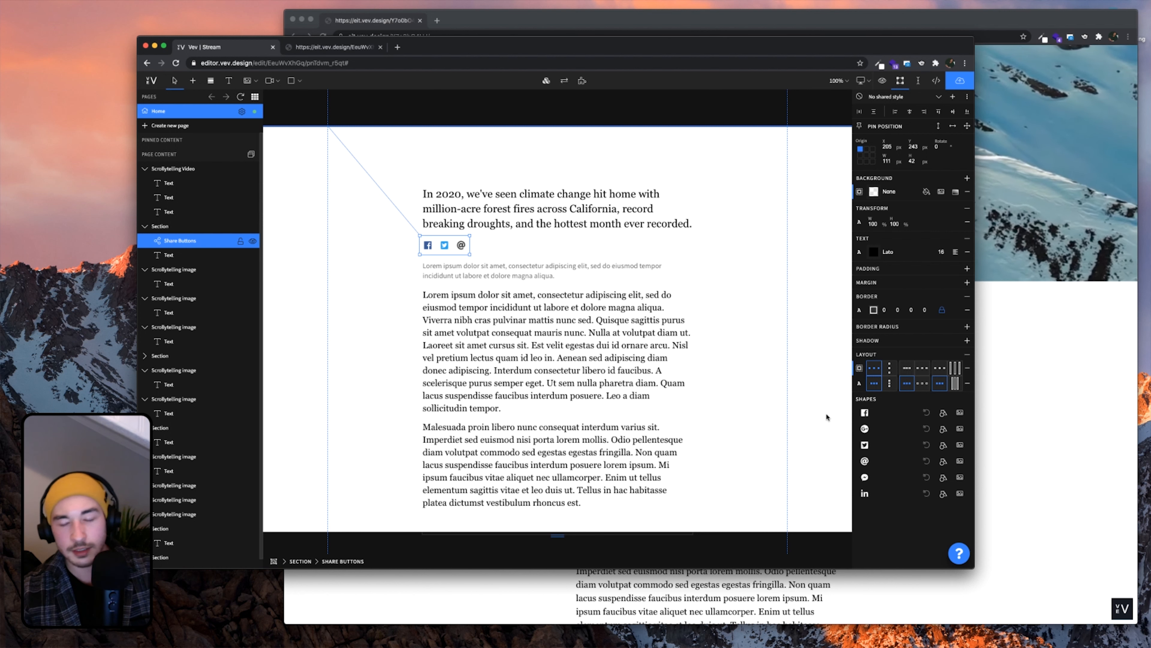
Replace the mail share icon with the envelope icon found by searching 'email'
left_click(942, 460)
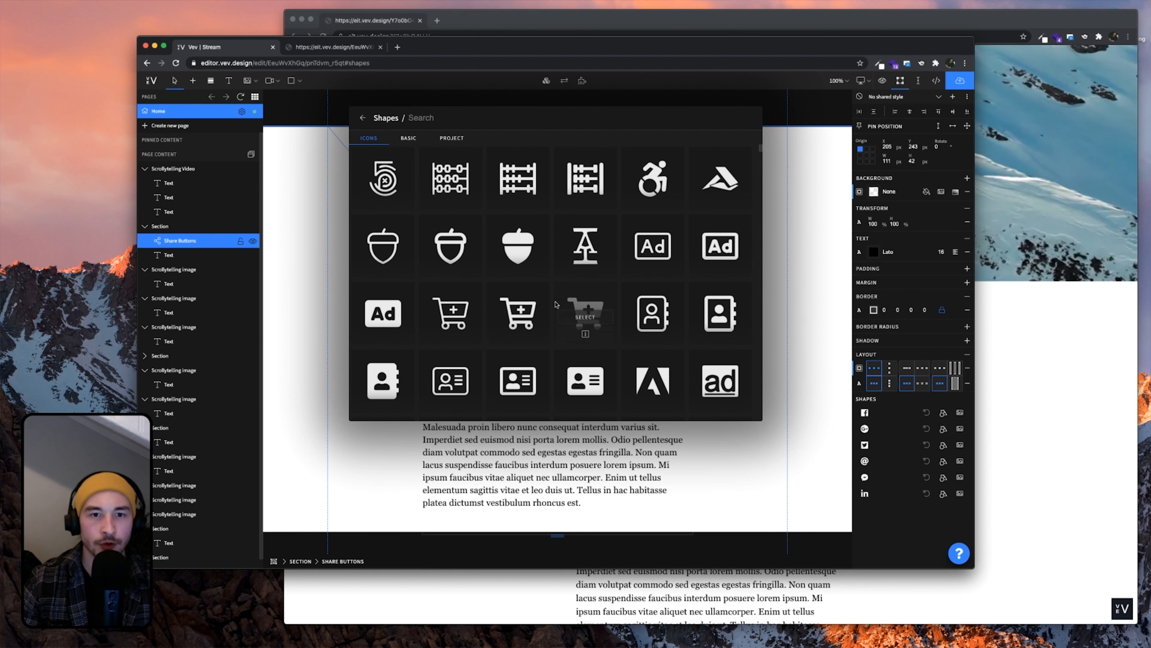
scroll(558, 306, "down", 2)
scroll(557, 305, "up", 2)
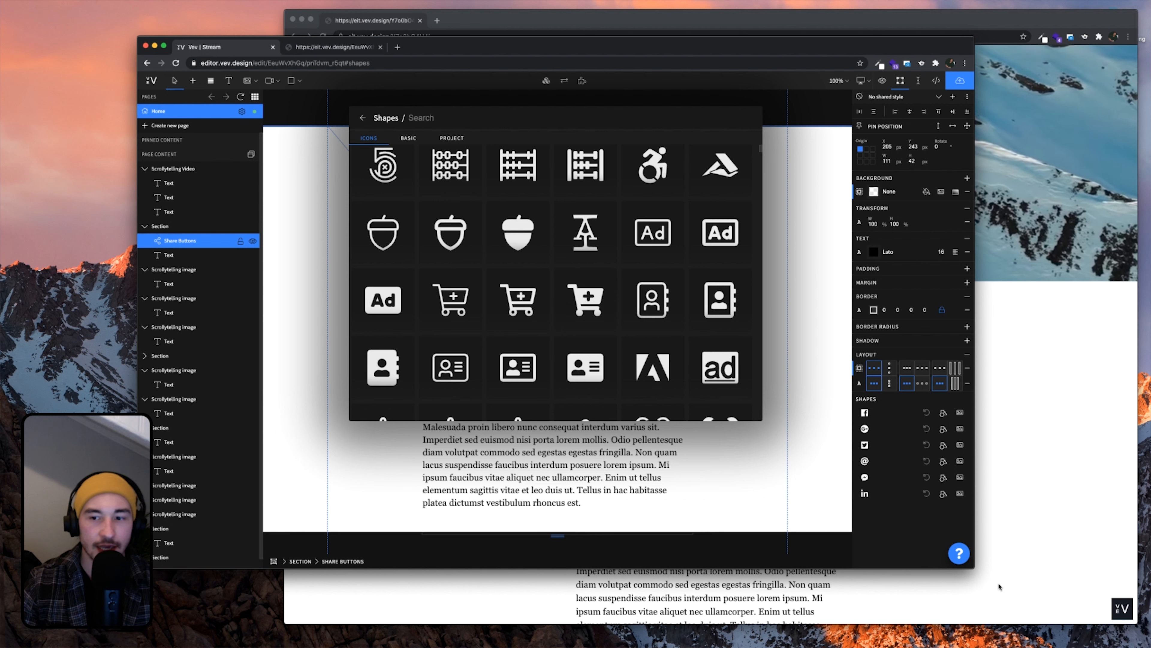
left_click_drag(970, 566, 1066, 620)
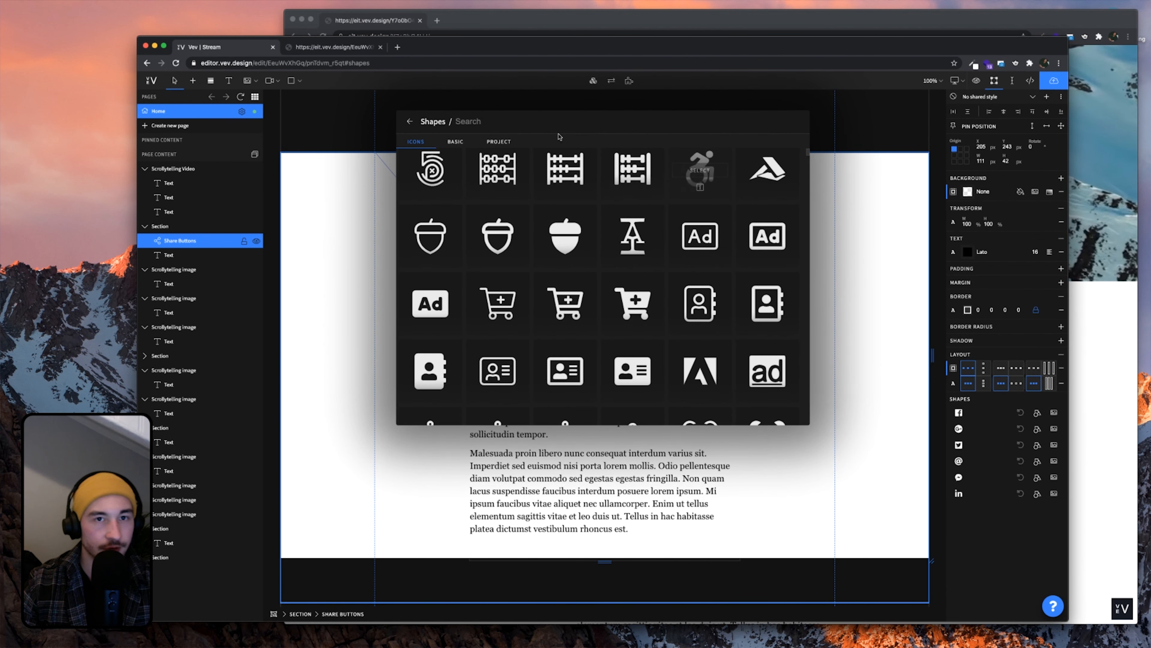
left_click(301, 20)
left_click_drag(496, 53, 482, 51)
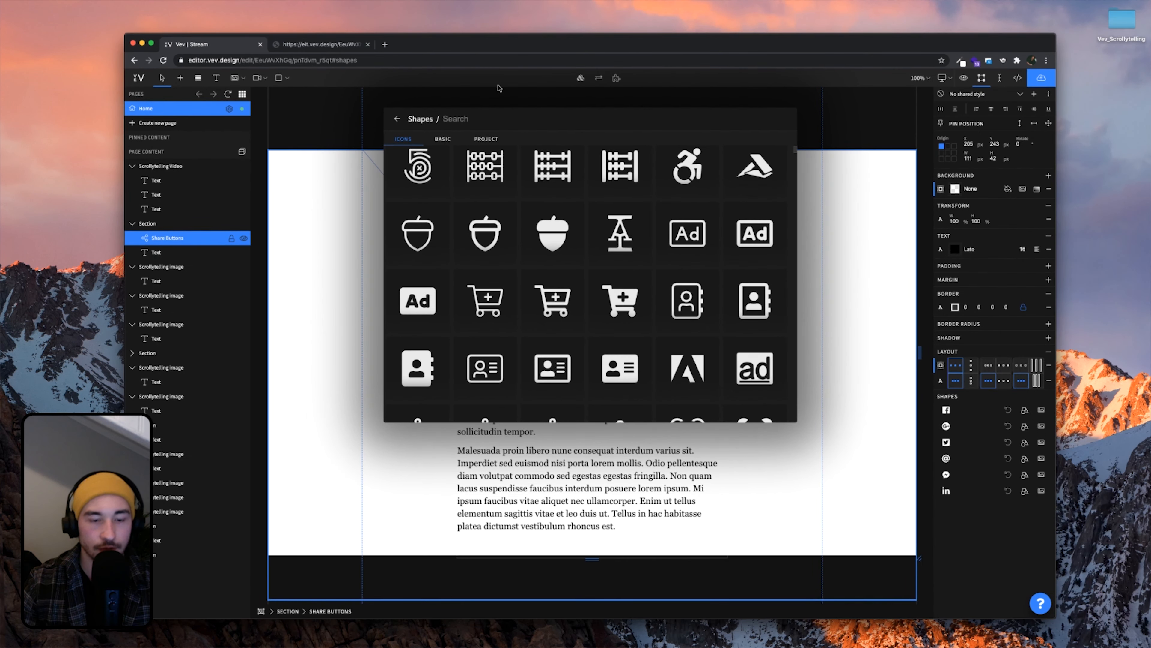
type("email")
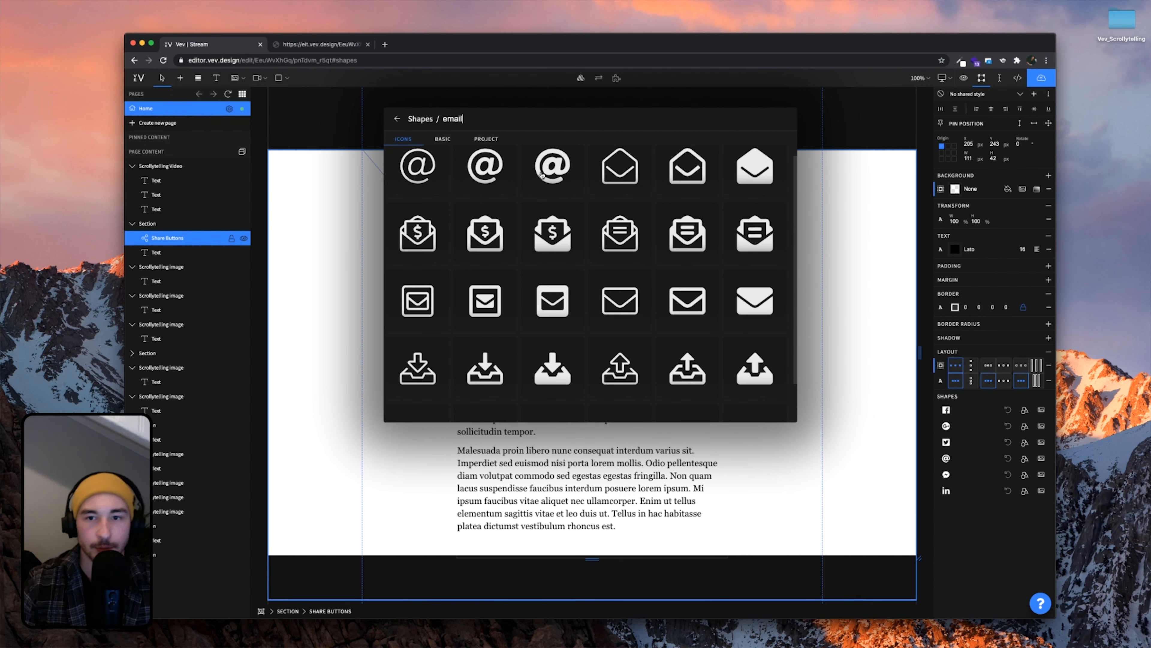
scroll(628, 229, "up", 1)
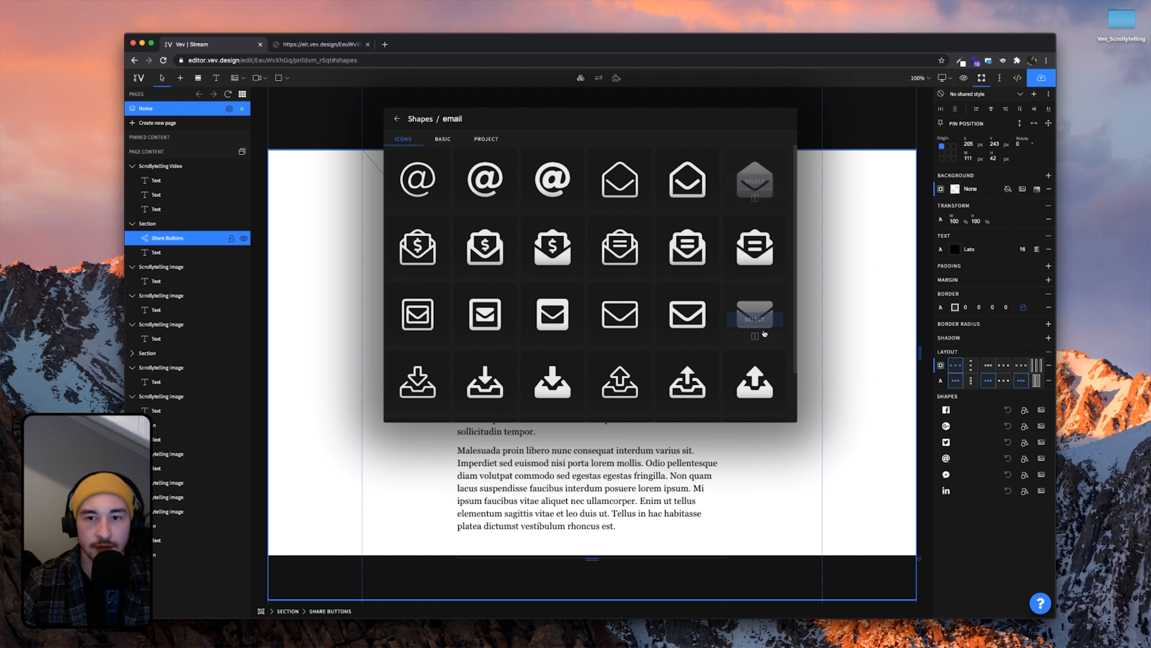
left_click(755, 316)
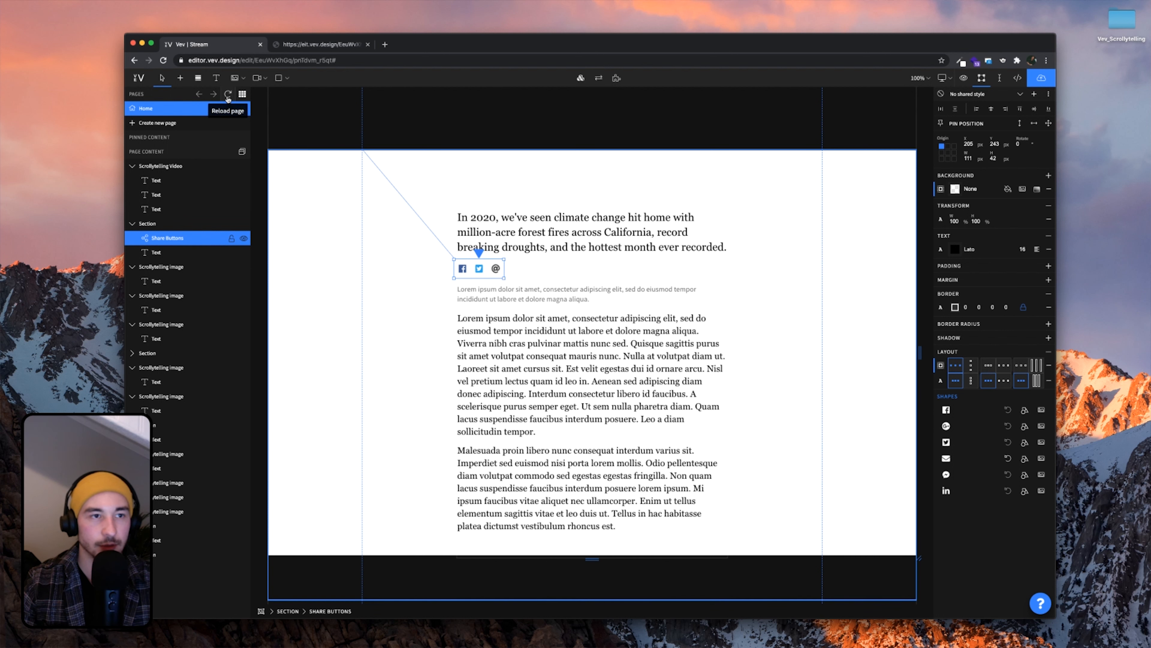
Reload the page and copy the Share Buttons element
left_click(228, 96)
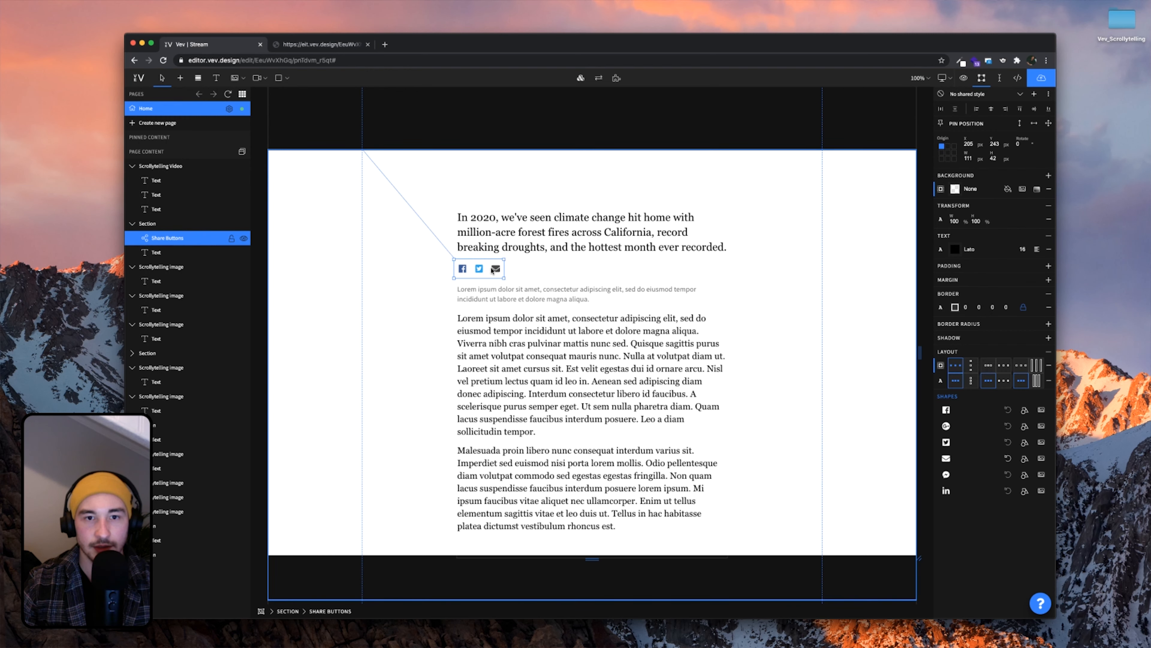
key("super+c")
scroll(329, 374, "down", 15)
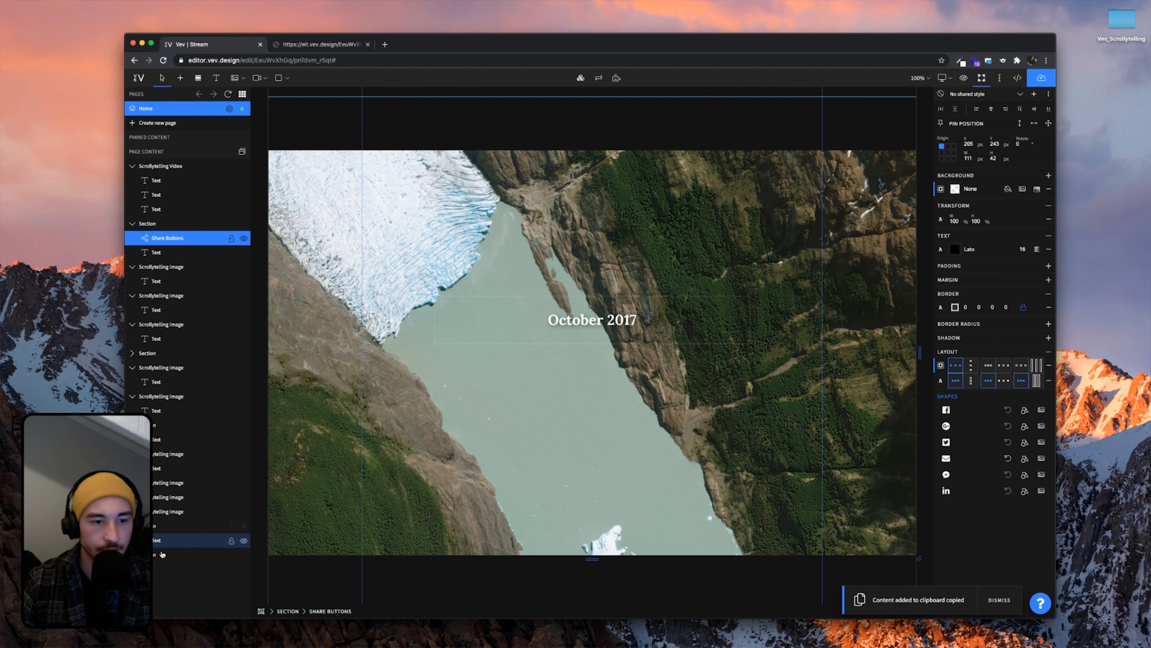
Set the height of the page's last section to 700
left_click(159, 549)
scroll(589, 345, "up", 5)
left_click(568, 454)
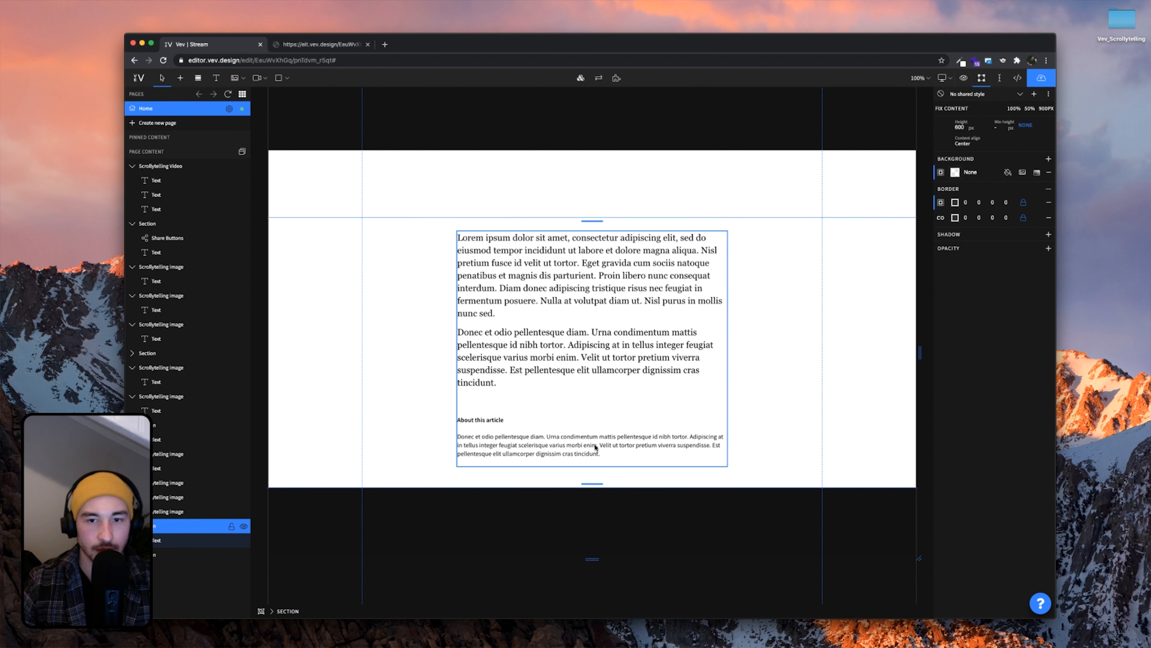
left_click(784, 422)
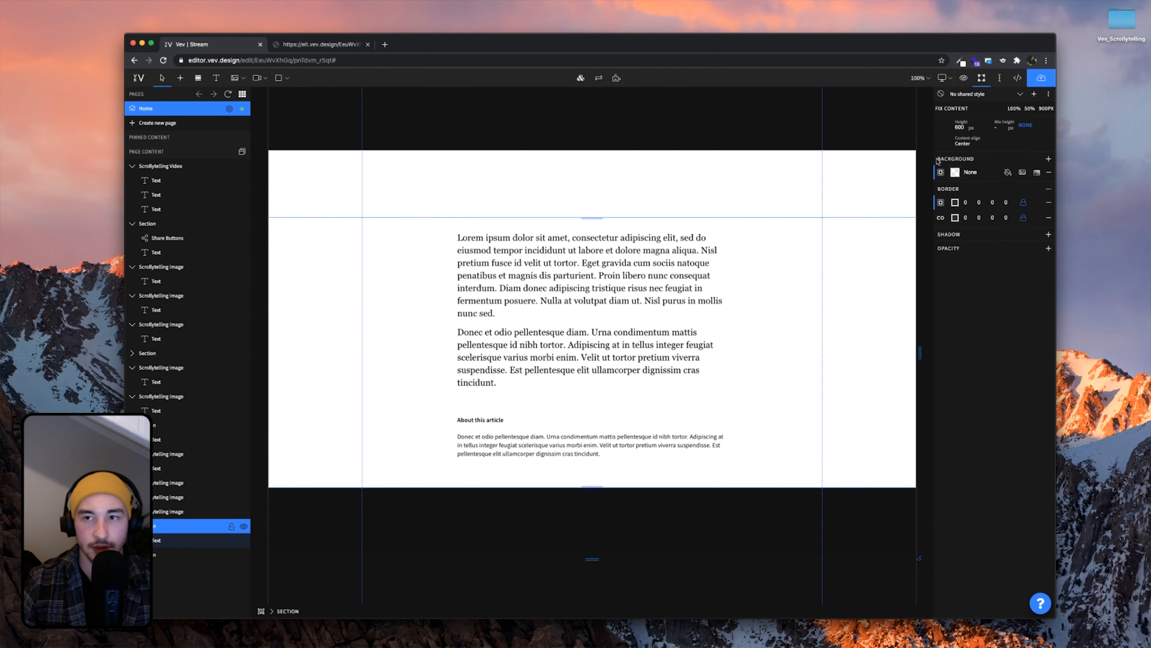
double_click(958, 128)
type("700")
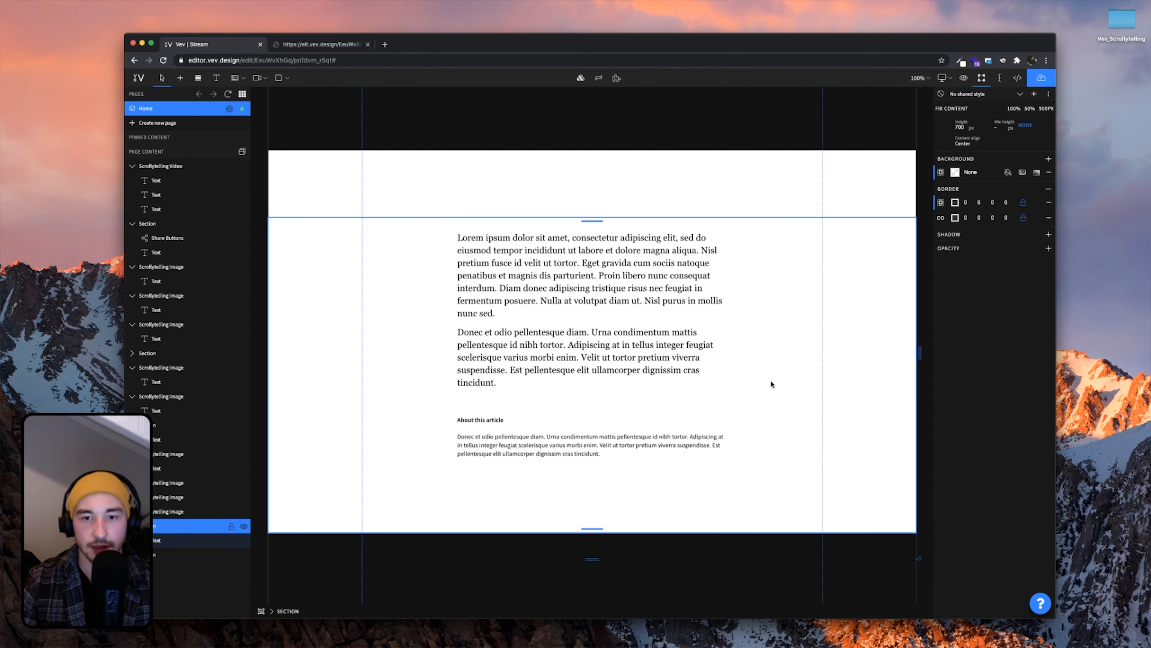
Paste the share buttons above 'About this article' and bring the published site forward
key("super+v")
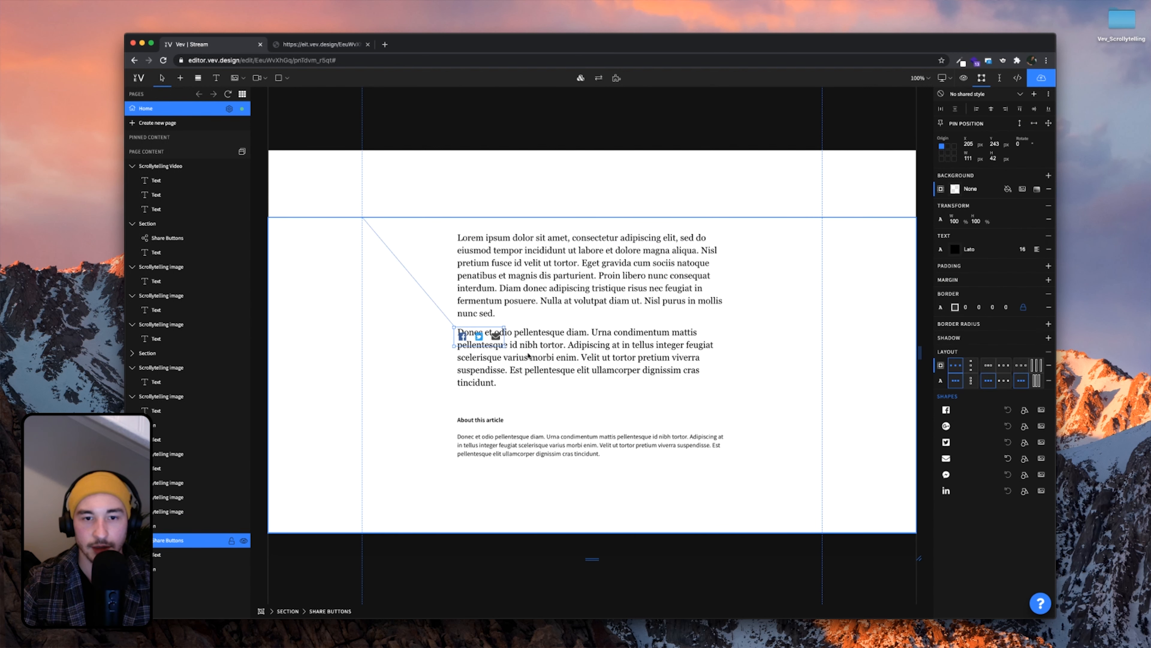
left_click_drag(490, 339, 703, 409)
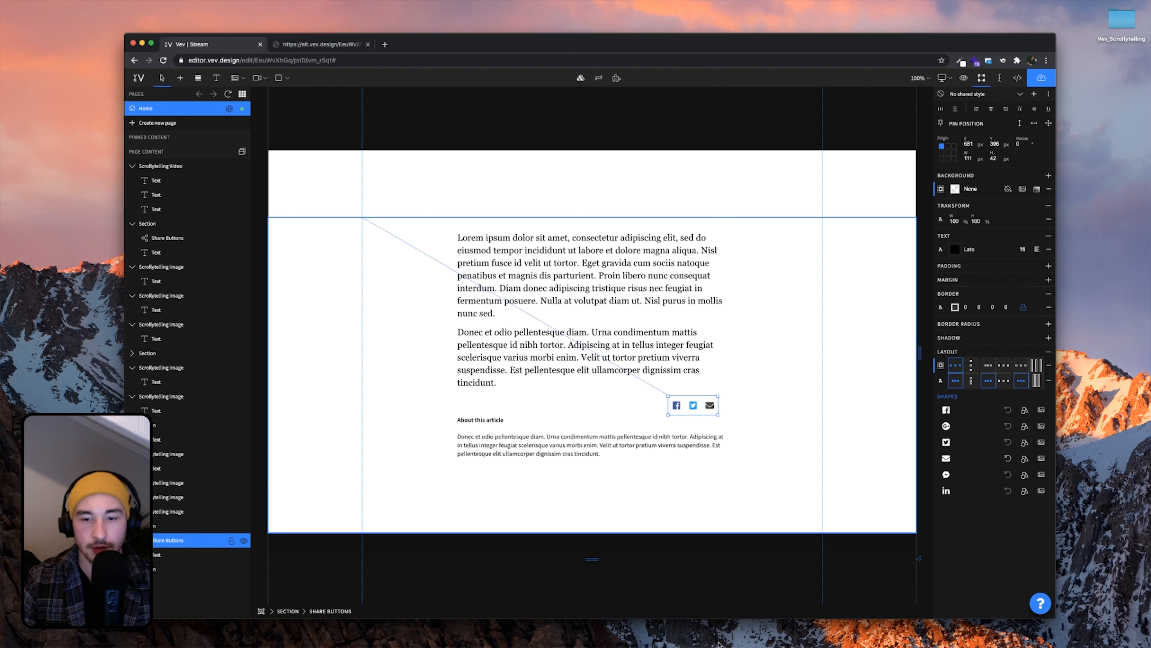
left_click(700, 628)
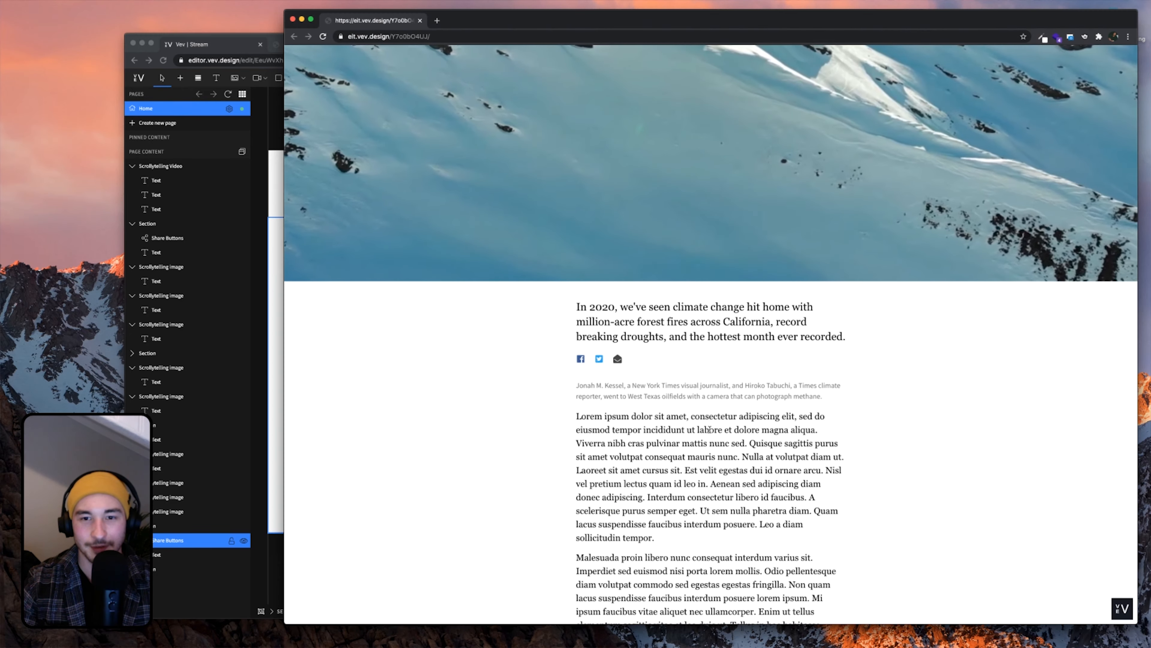
Scroll the live page to its closing 'About the video and images' section, then return to the editor
scroll(709, 429, "down", 15)
scroll(709, 429, "down", 15)
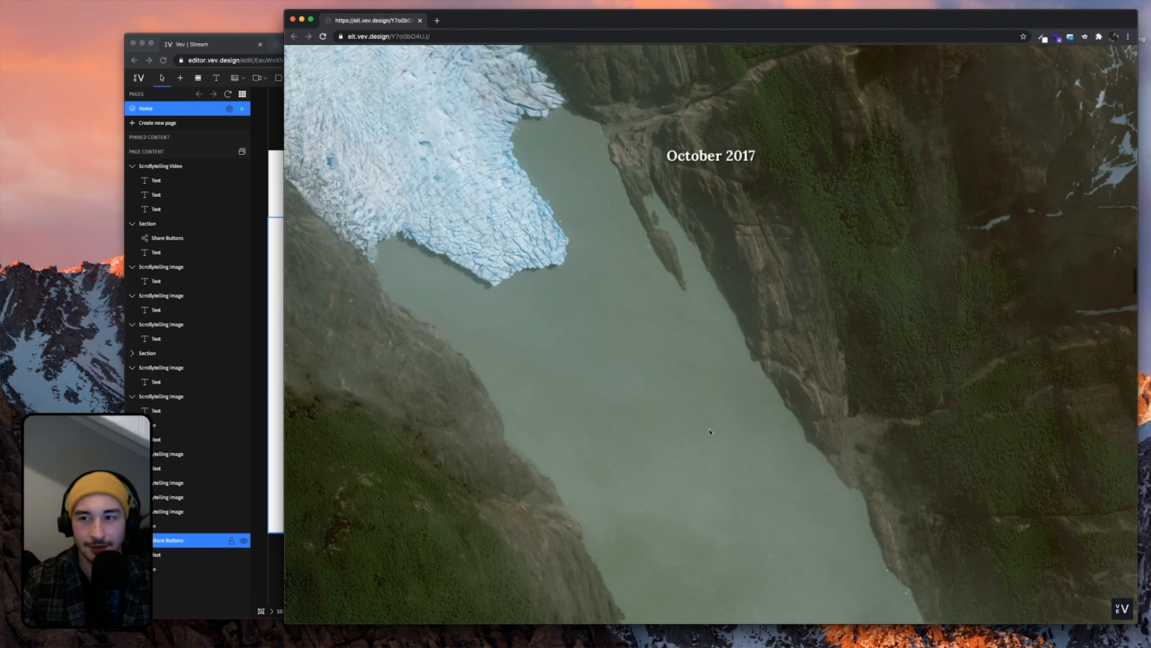
scroll(710, 433, "down", 15)
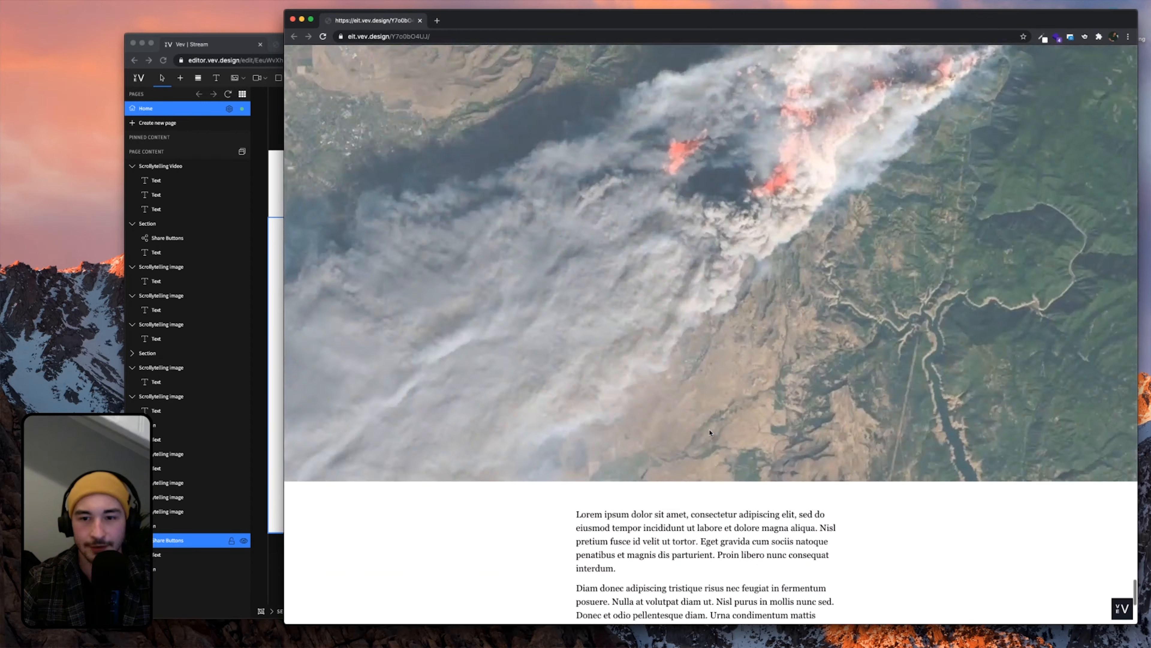
scroll(709, 433, "down", 3)
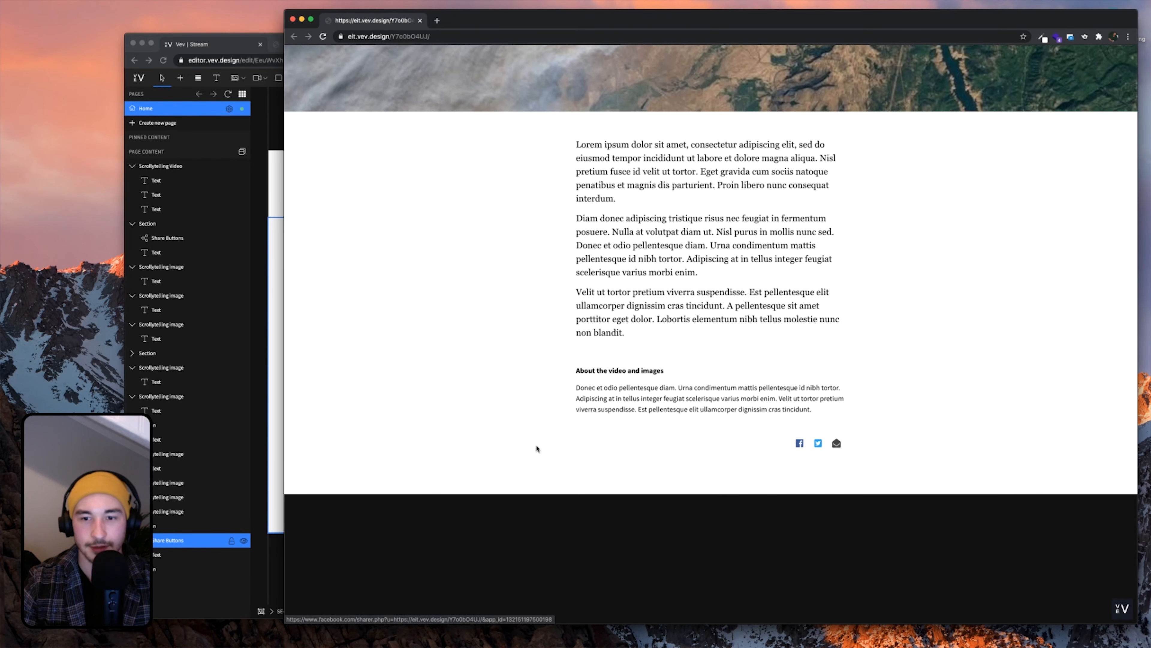
left_click(270, 428)
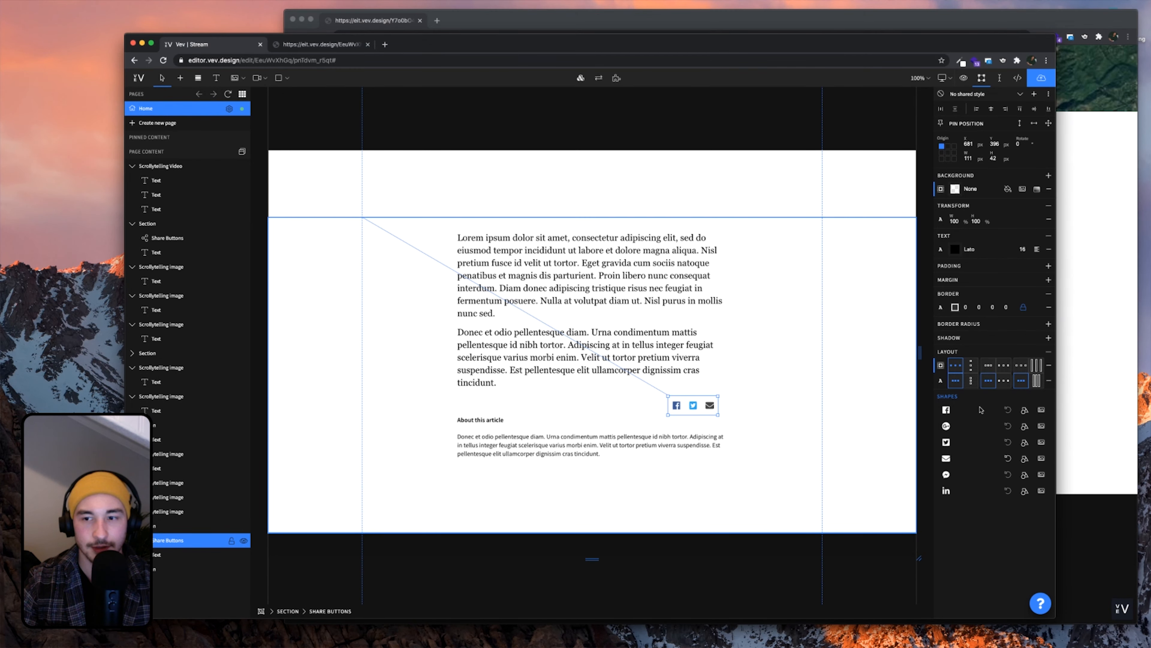
Move the closing share buttons below the 'About this article' paragraph at the narrower width
left_click(1083, 411)
left_click(253, 402)
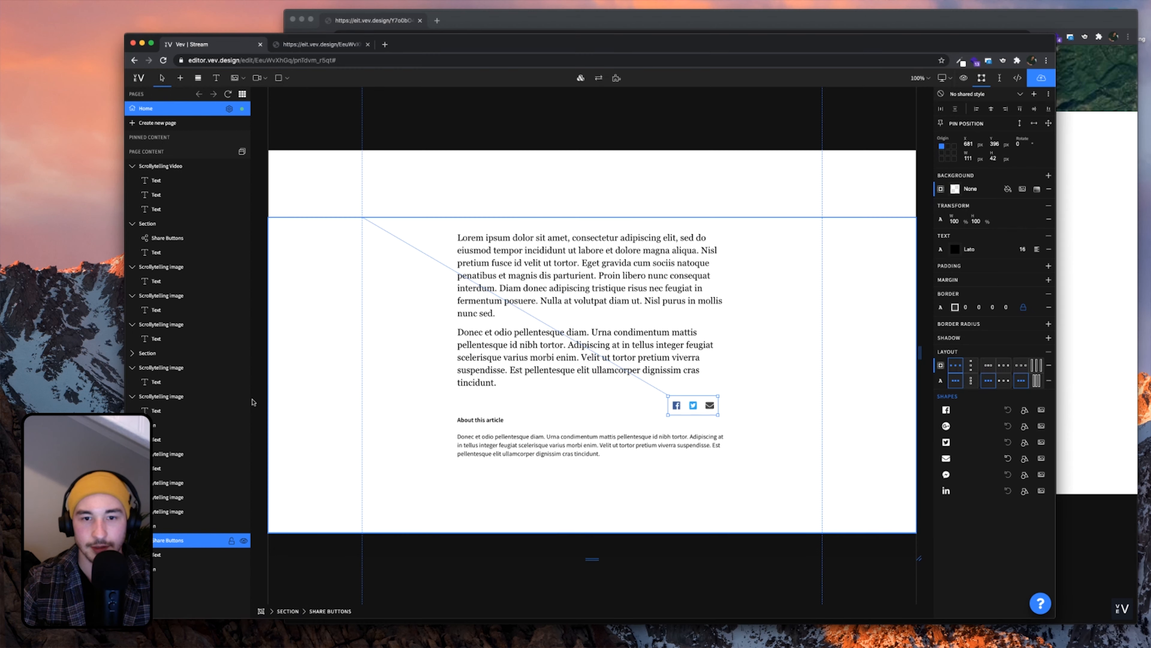
double_click(508, 405)
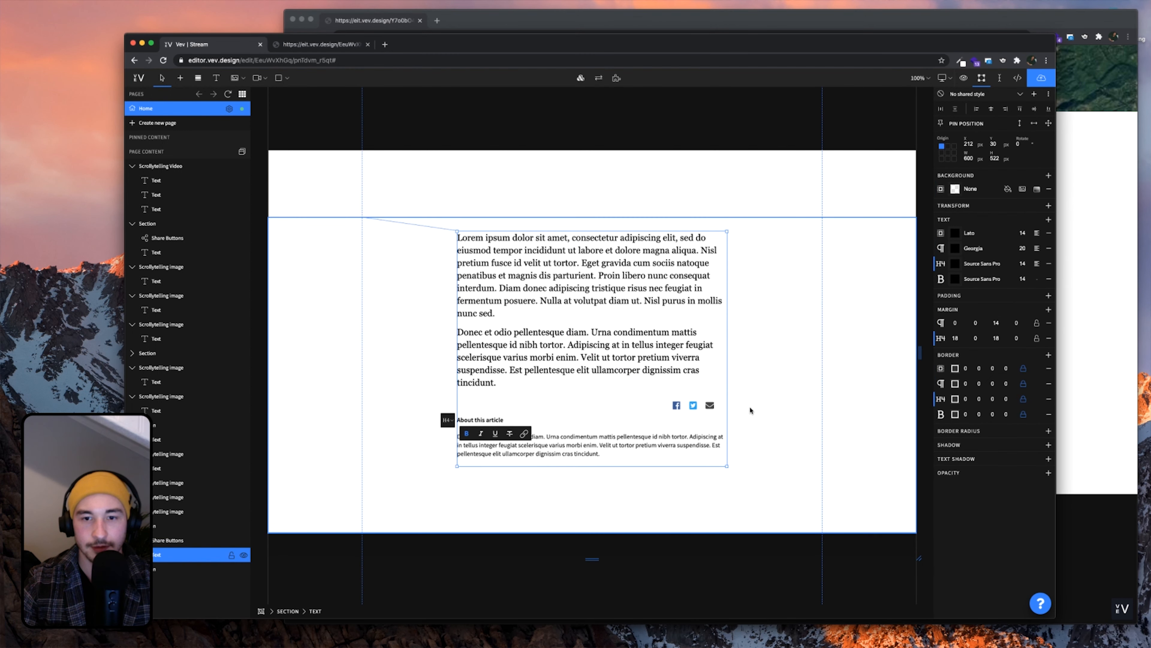
left_click(694, 405)
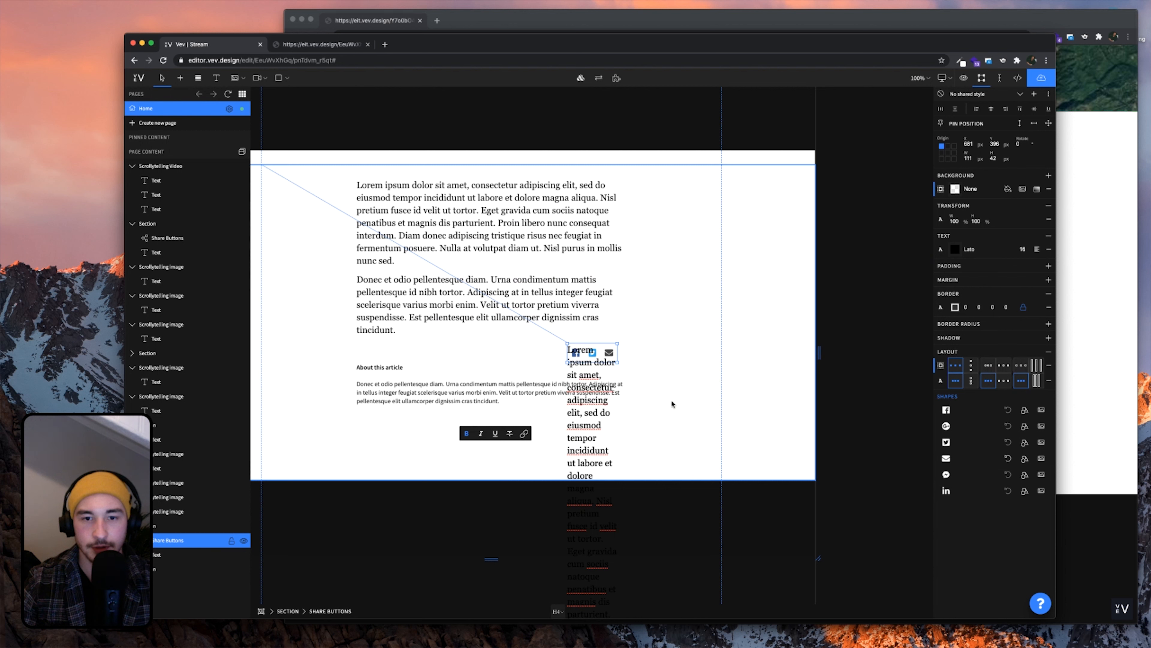
left_click_drag(618, 362, 609, 438)
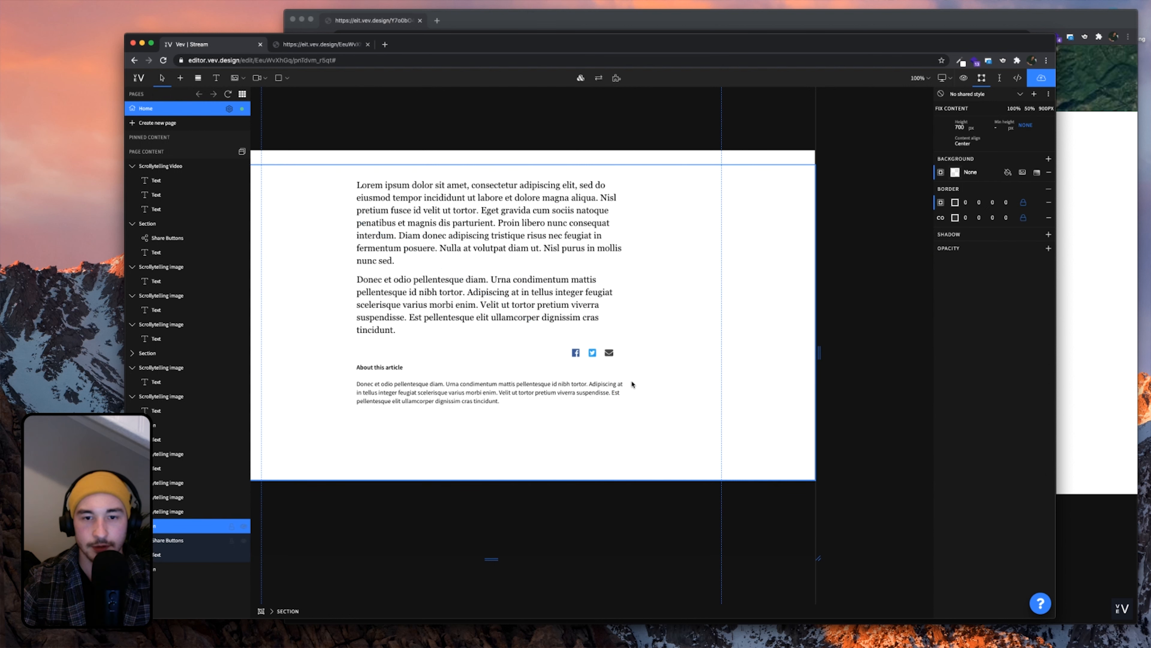
left_click_drag(603, 353, 599, 434)
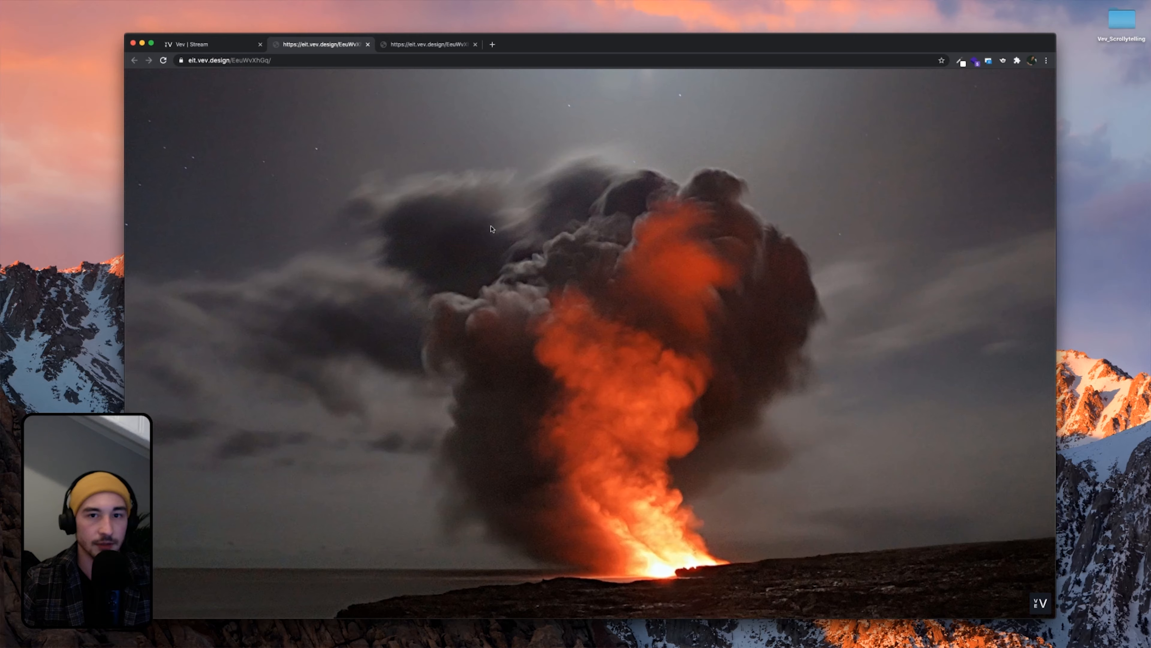
scroll(492, 229, "down", 3)
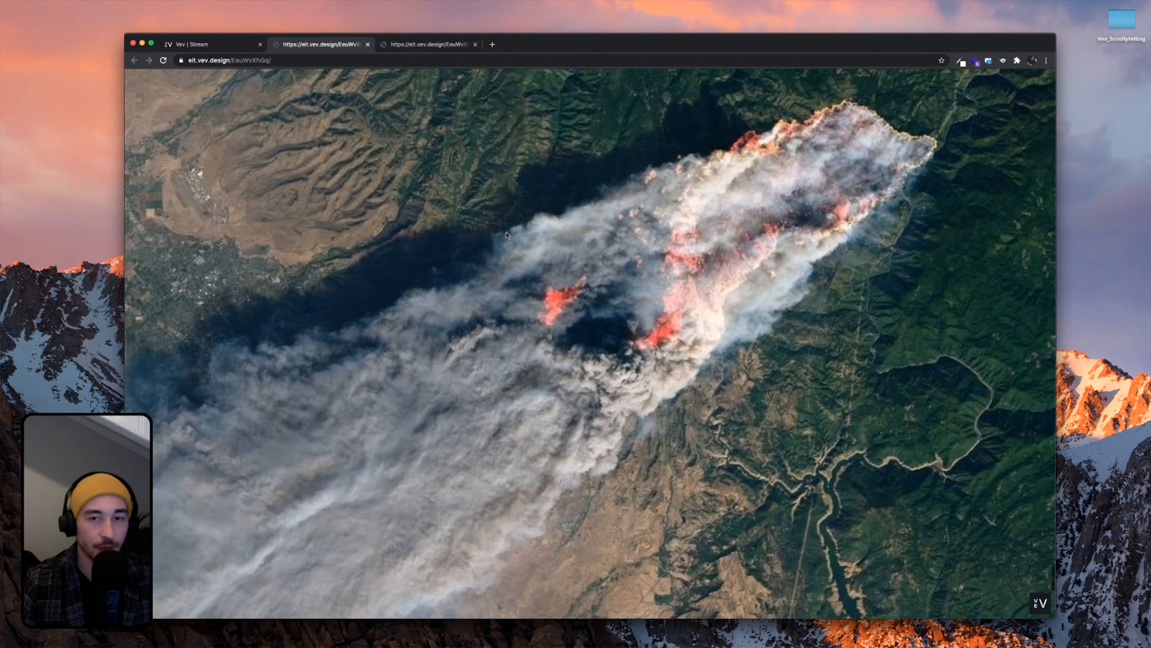
scroll(507, 234, "down", 3)
Close and reopen the Publish panel, then show the project's embed code
left_click(190, 44)
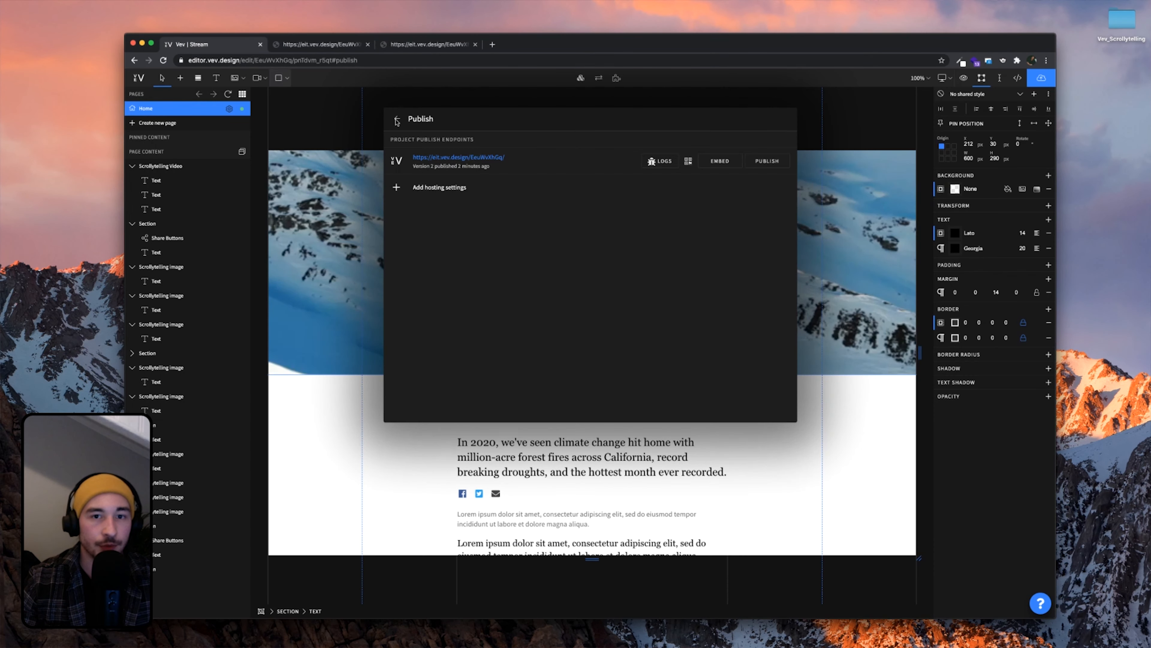
left_click(845, 236)
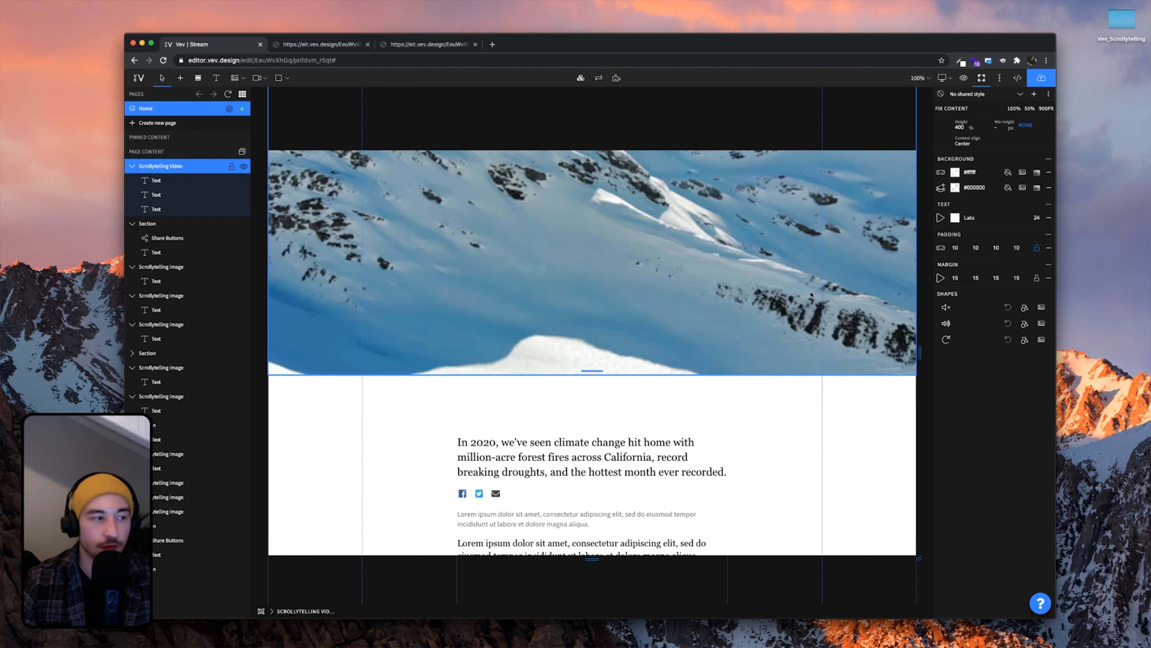
scroll(811, 294, "up", 4)
scroll(811, 294, "up", 6)
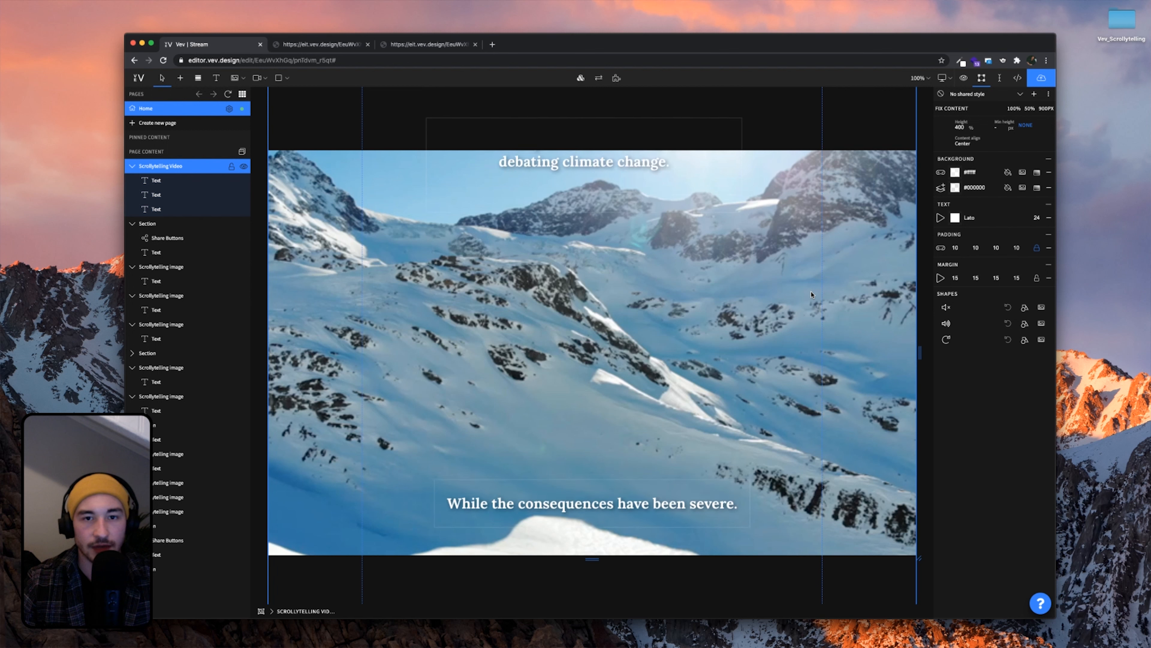
scroll(811, 294, "up", 5)
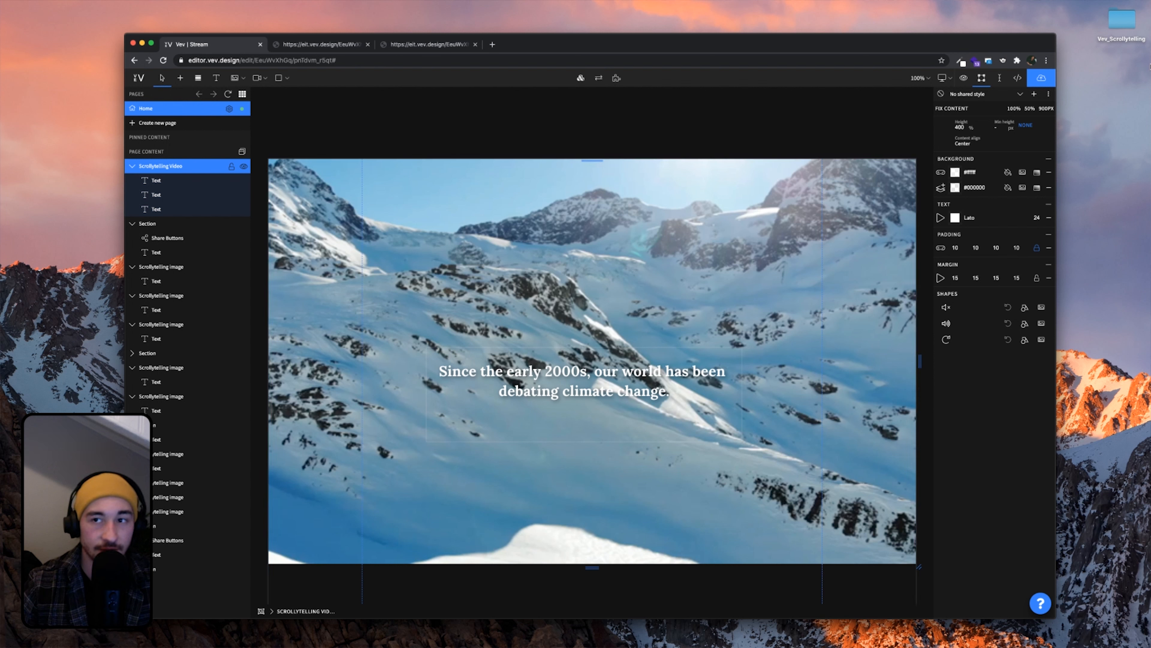
left_click(1042, 78)
left_click(720, 161)
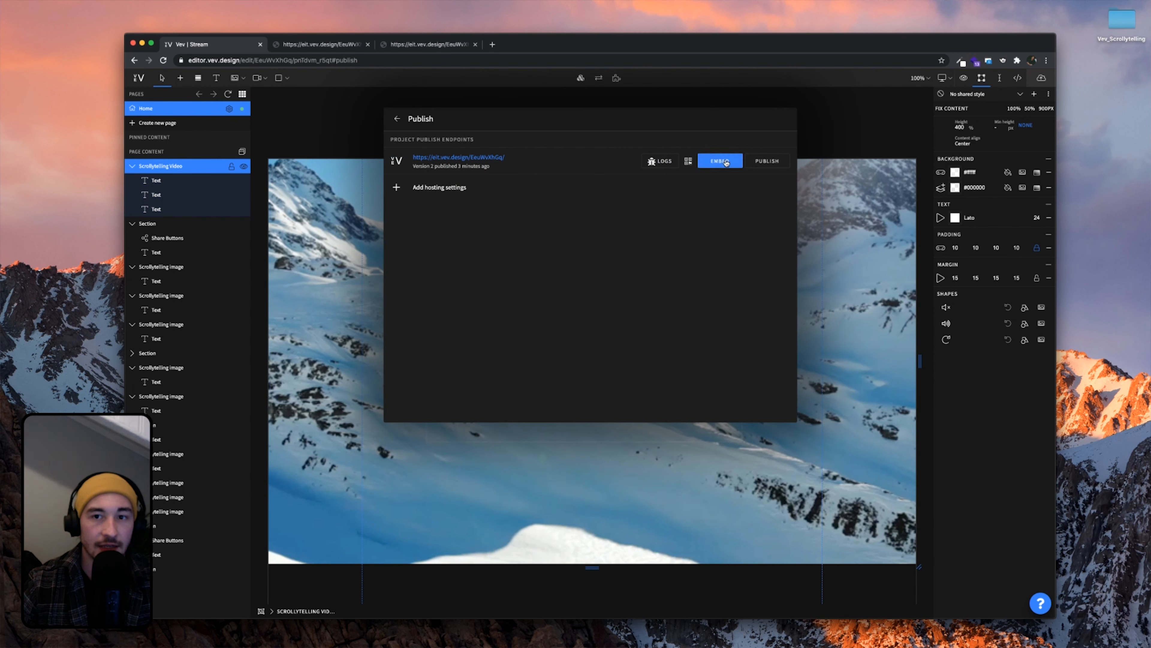